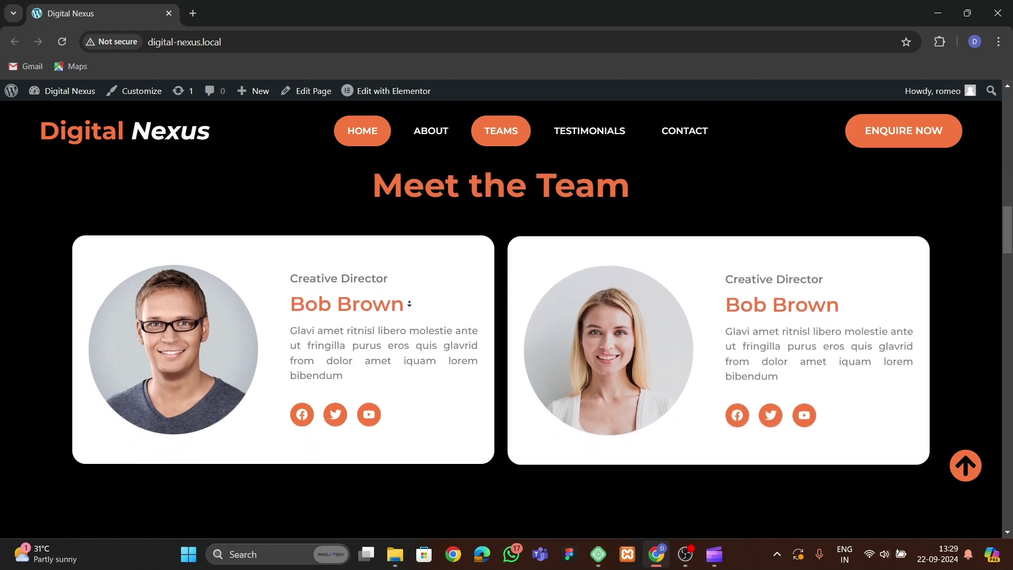
Scroll the Digital Nexus page from Meet the Team past Testimonials to newsletter and Contact Us.
scroll(409, 304, down, 10)
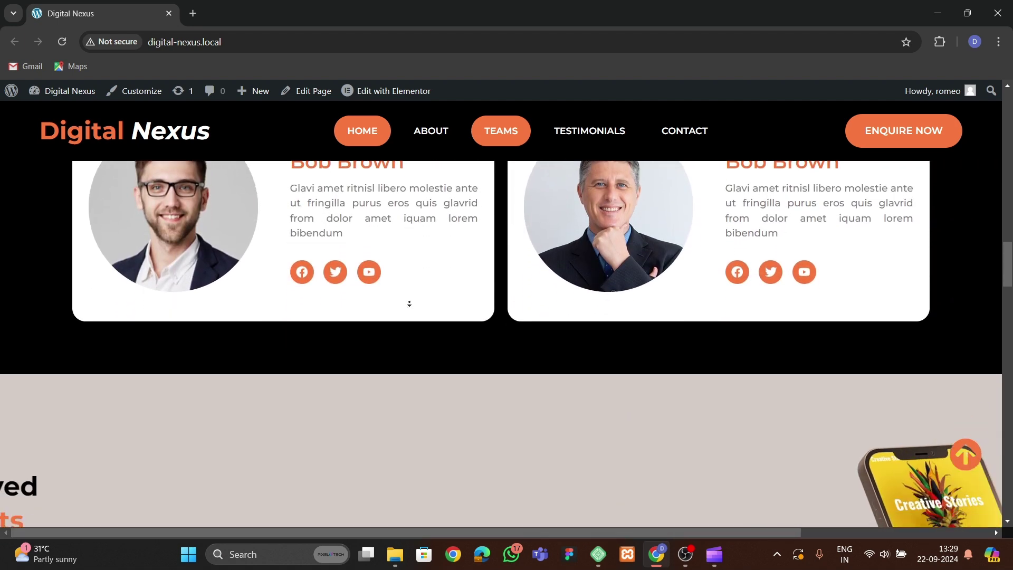
scroll(408, 304, down, 10)
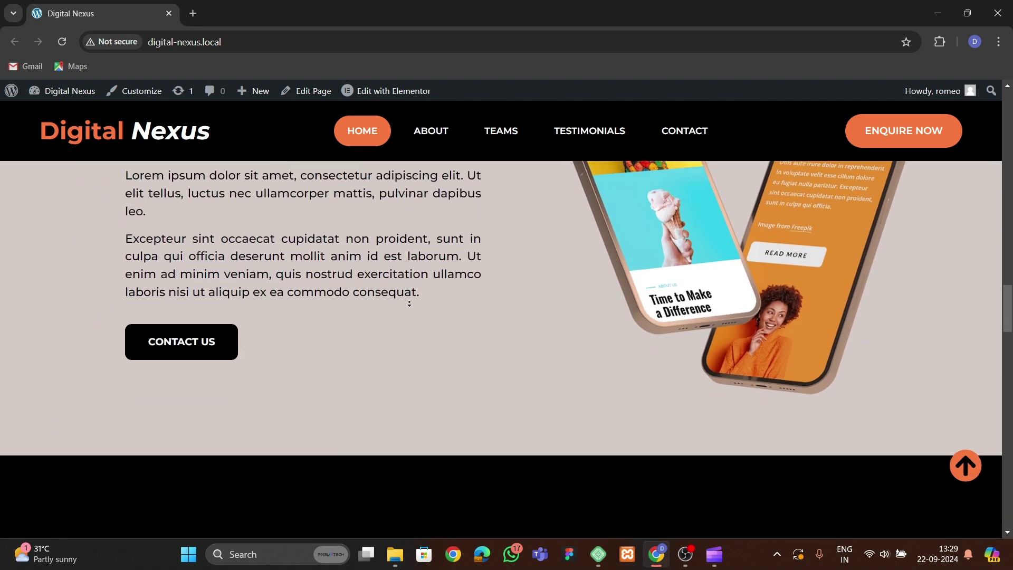
scroll(409, 303, down, 7)
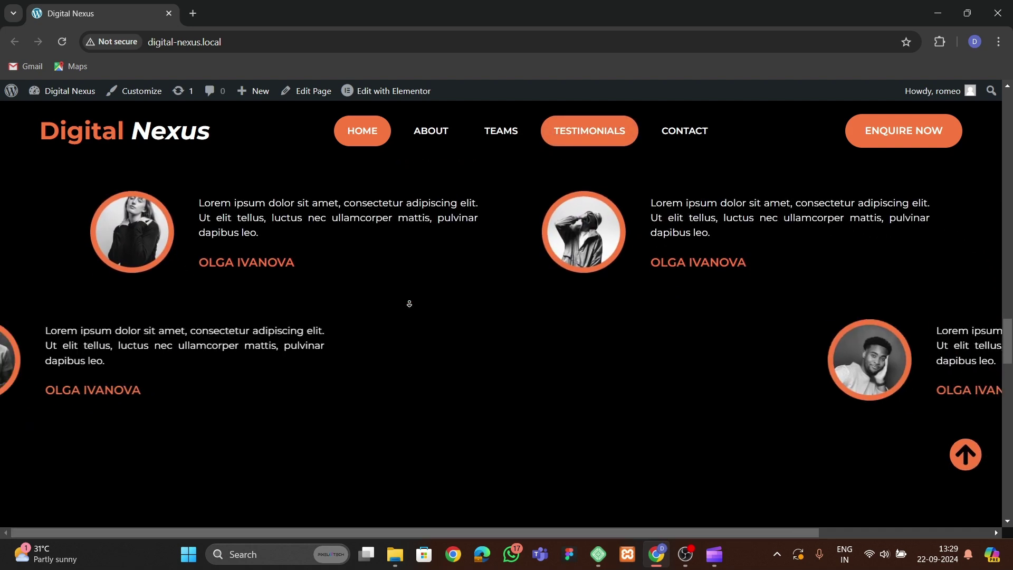
scroll(408, 304, down, 10)
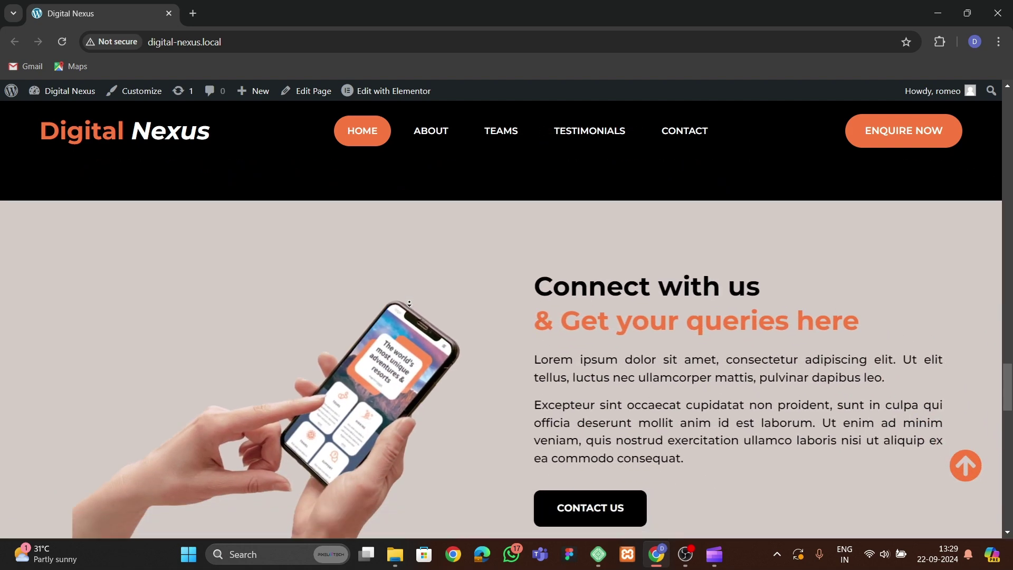
scroll(409, 304, down, 9)
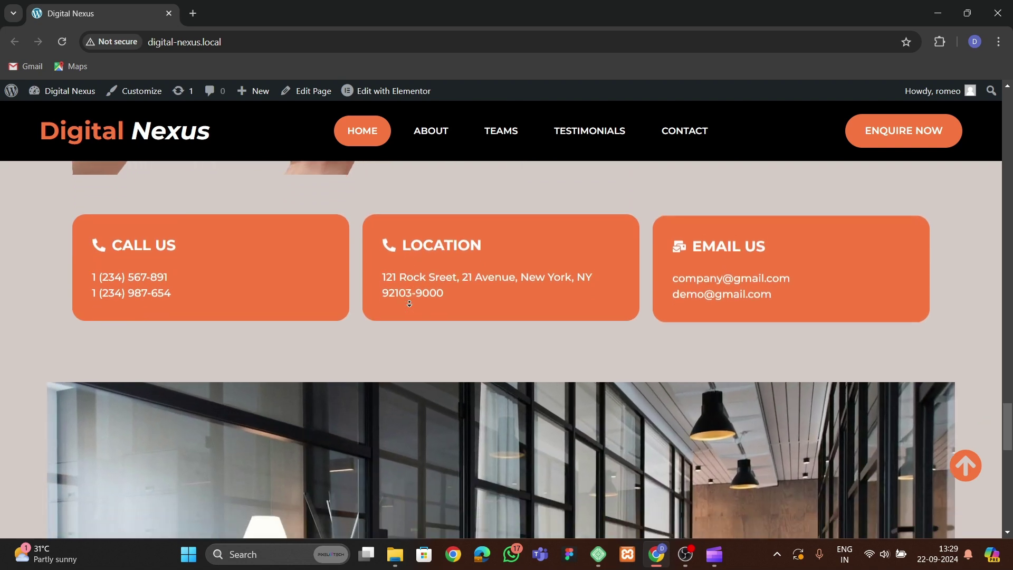
scroll(409, 303, down, 9)
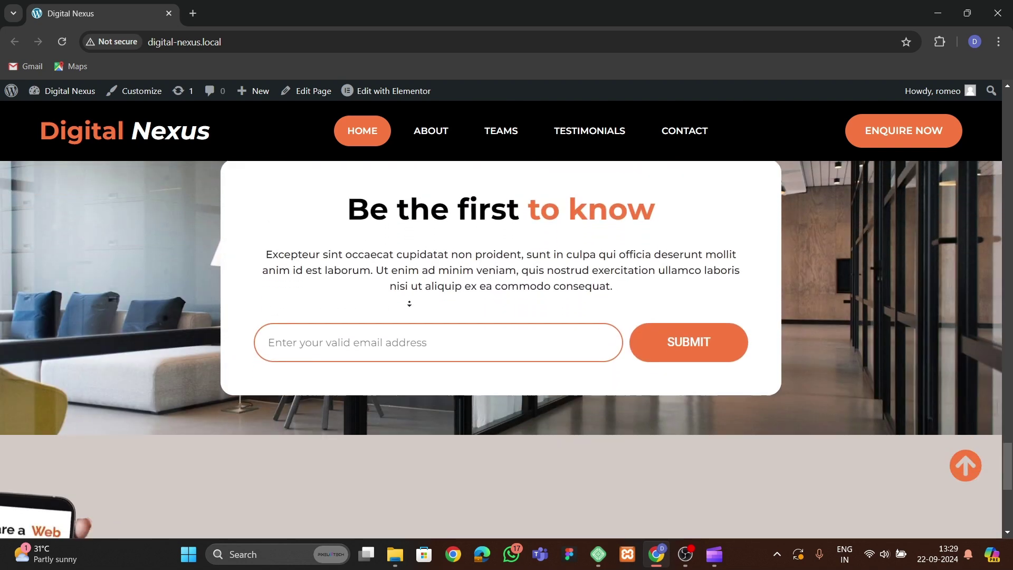
scroll(409, 303, down, 3)
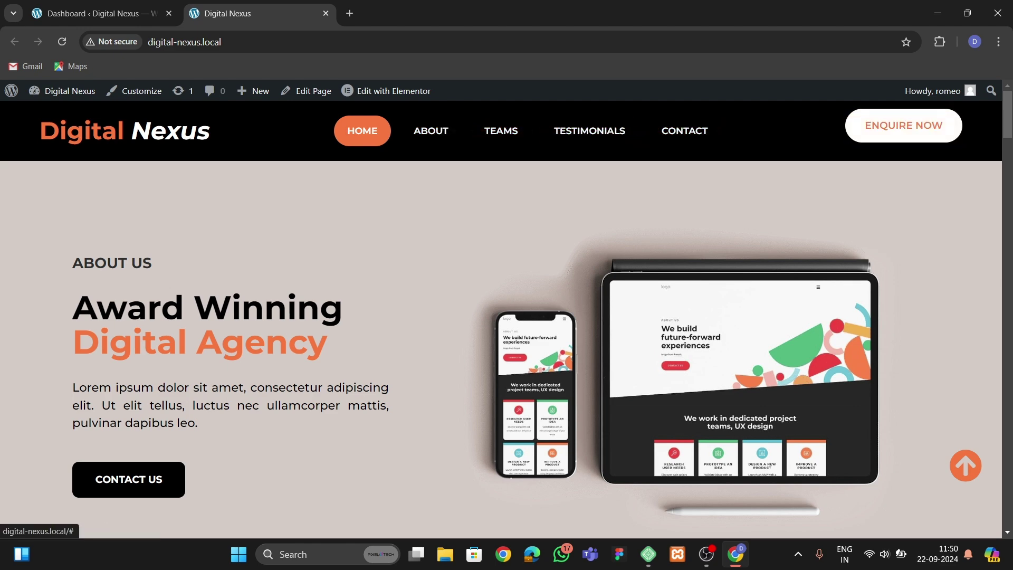
scroll(506, 343, down, 5)
scroll(506, 316, up, 1)
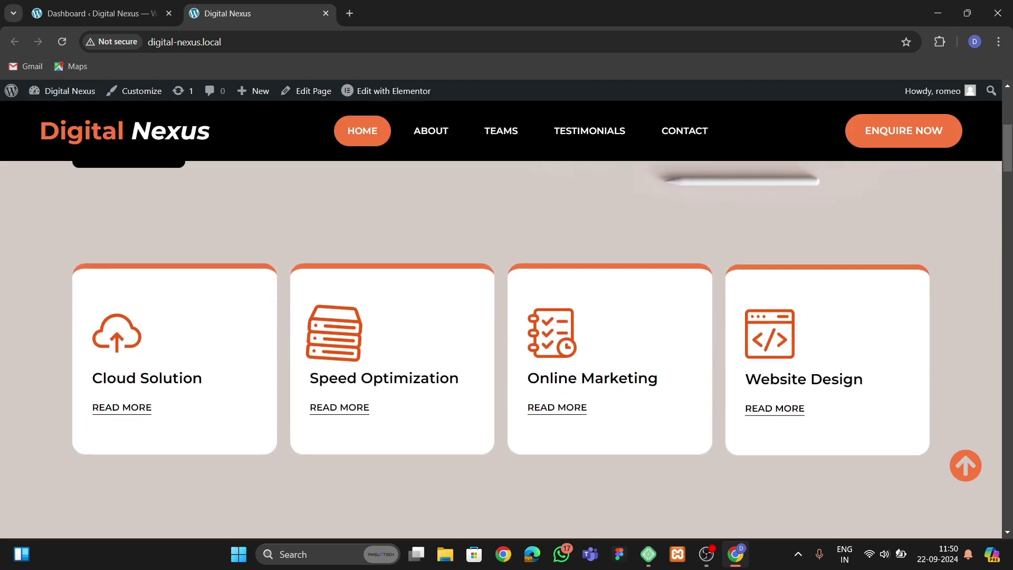
scroll(507, 348, down, 5)
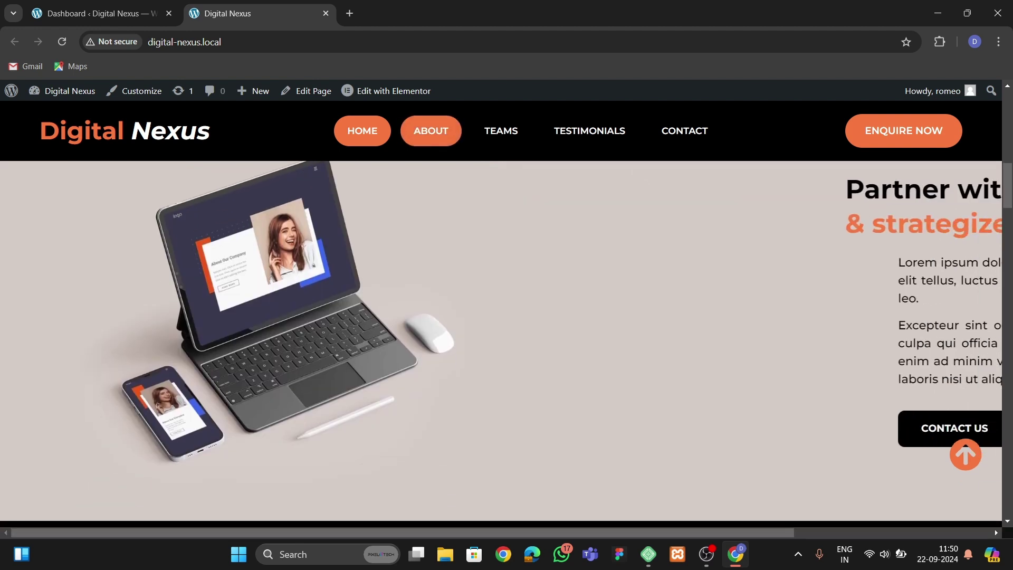
scroll(506, 348, up, 2)
scroll(630, 428, down, 2)
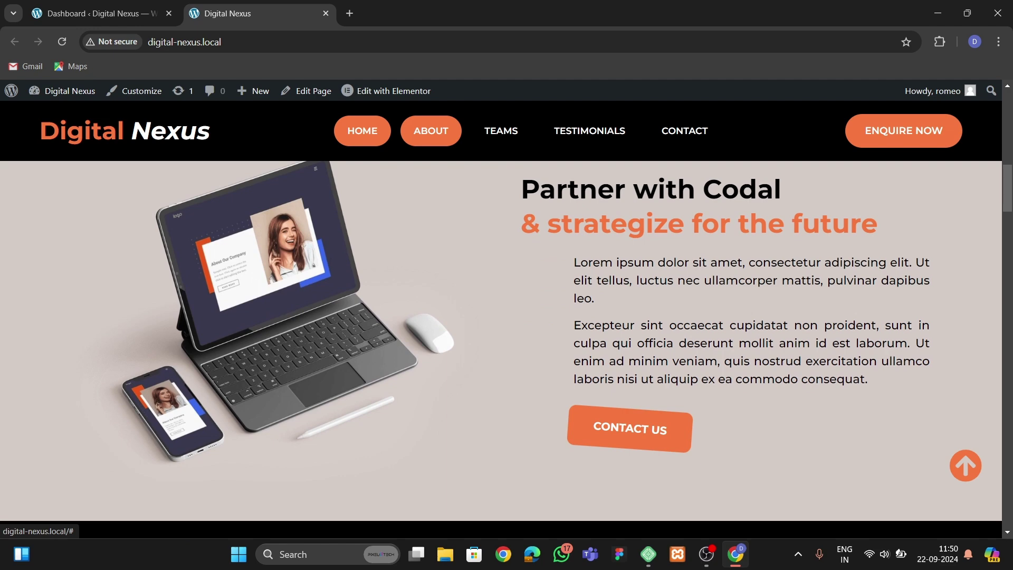
scroll(506, 348, down, 3)
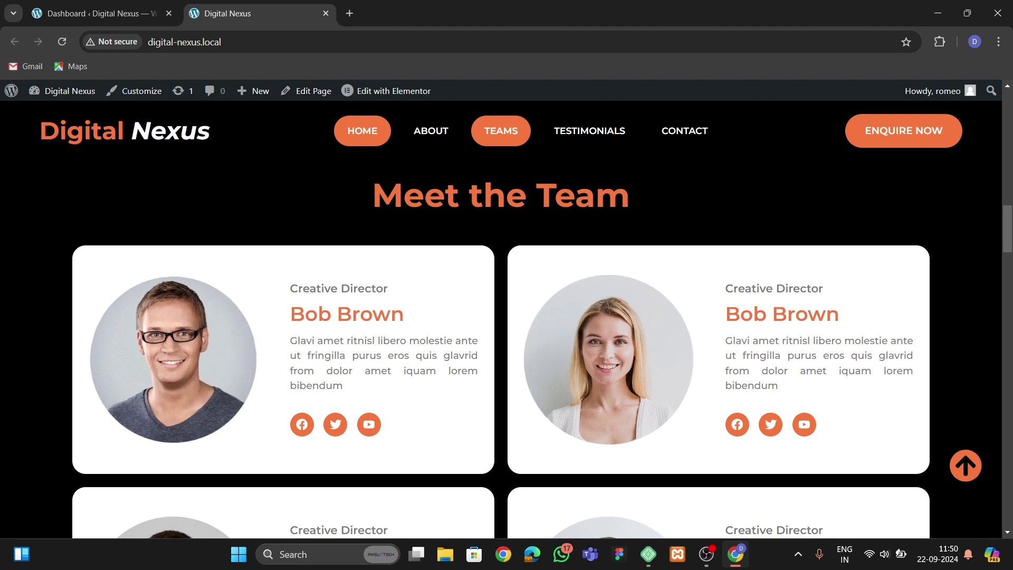
scroll(501, 317, down, 3)
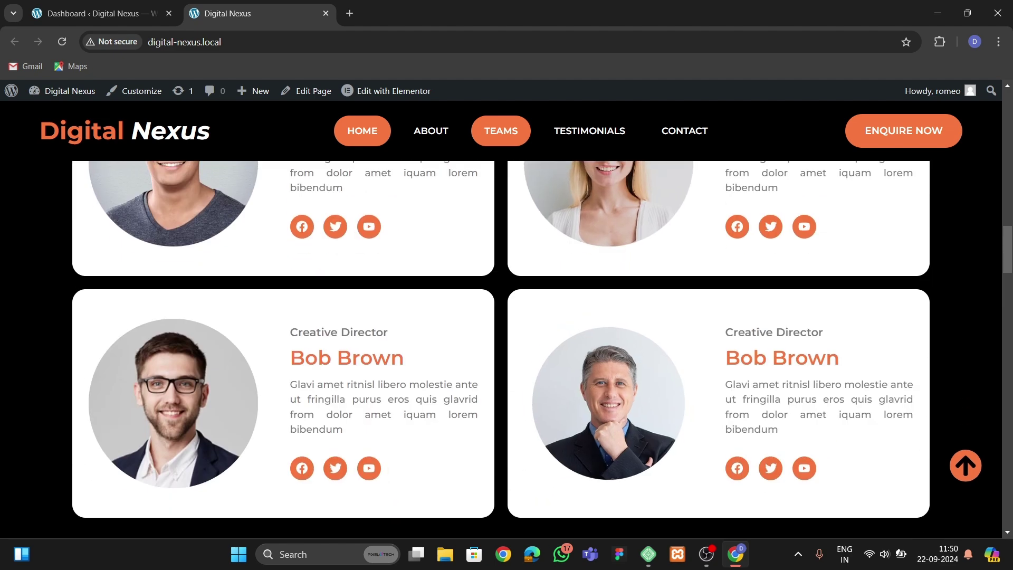
scroll(738, 358, up, 2)
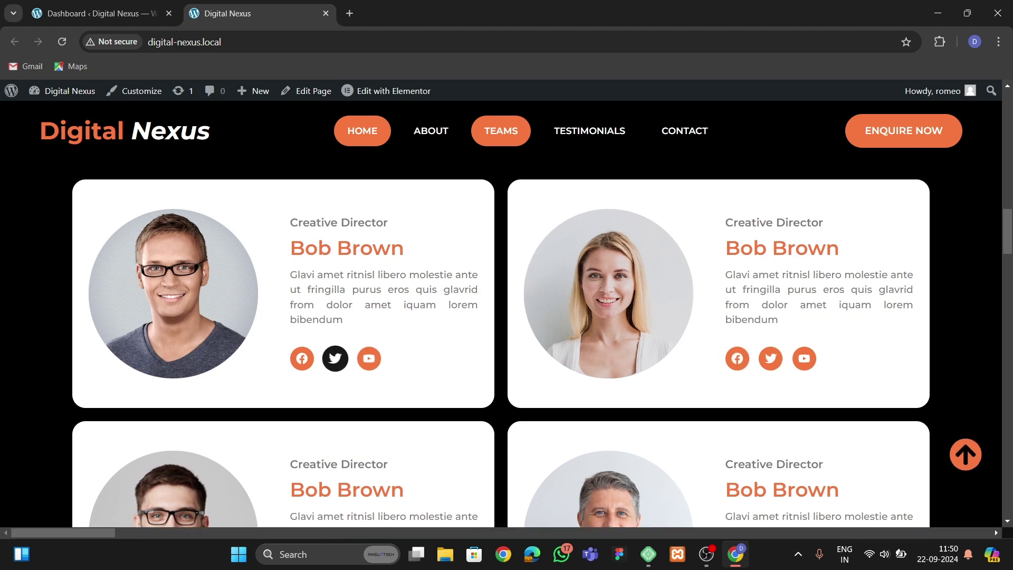
scroll(301, 358, down, 2)
scroll(302, 359, down, 4)
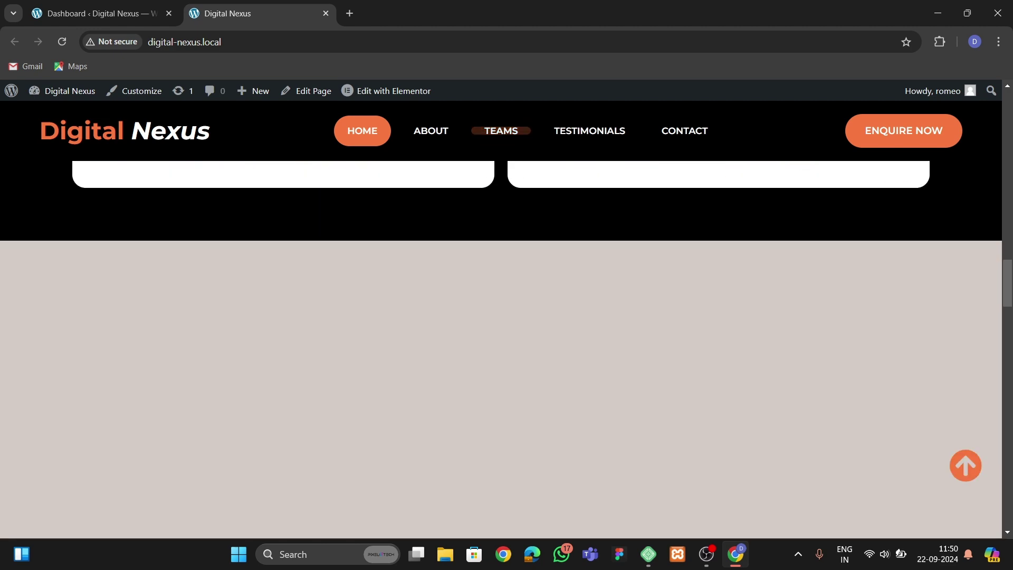
scroll(501, 348, down, 4)
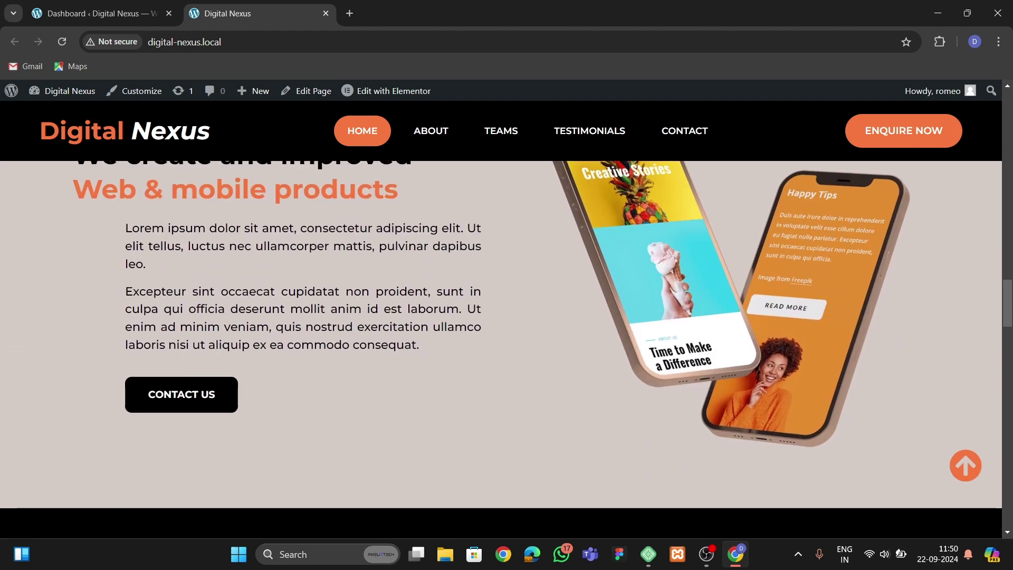
scroll(181, 394, down, 5)
scroll(501, 317, up, 3)
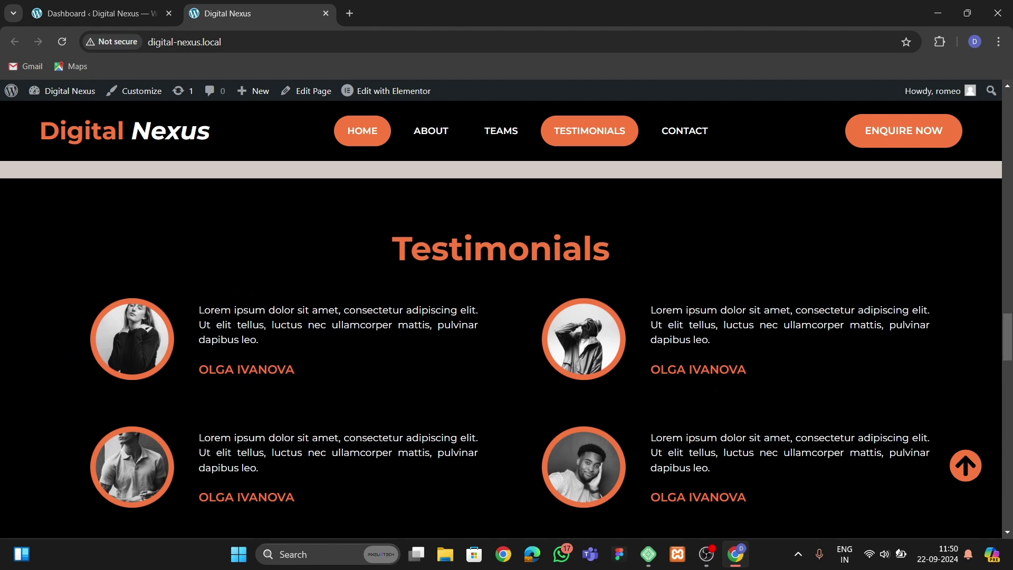
scroll(501, 348, down, 5)
scroll(501, 348, up, 3)
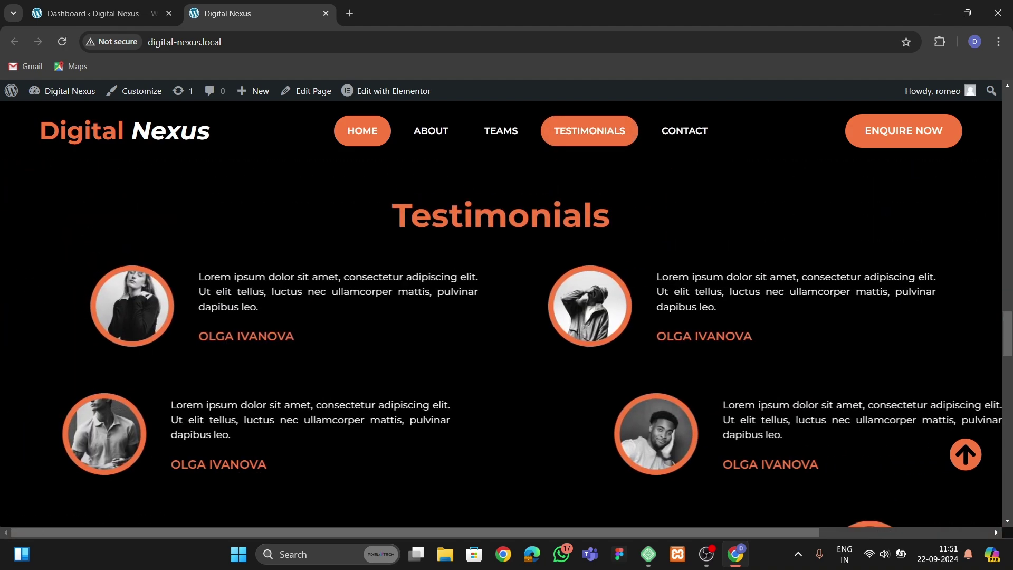
scroll(501, 364, down, 2)
scroll(501, 364, down, 5)
scroll(501, 348, down, 9)
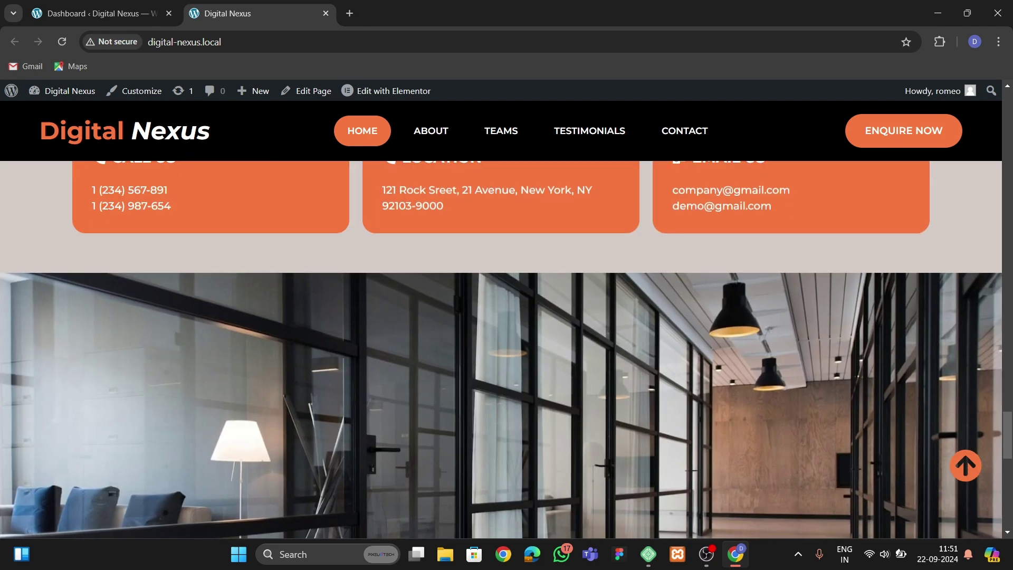
click(965, 466)
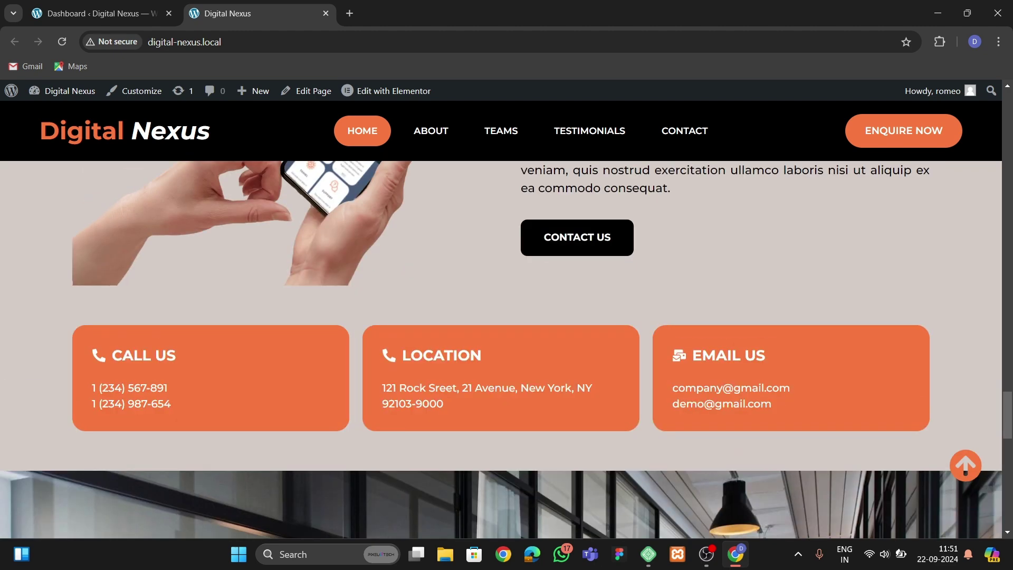
scroll(965, 467, down, 6)
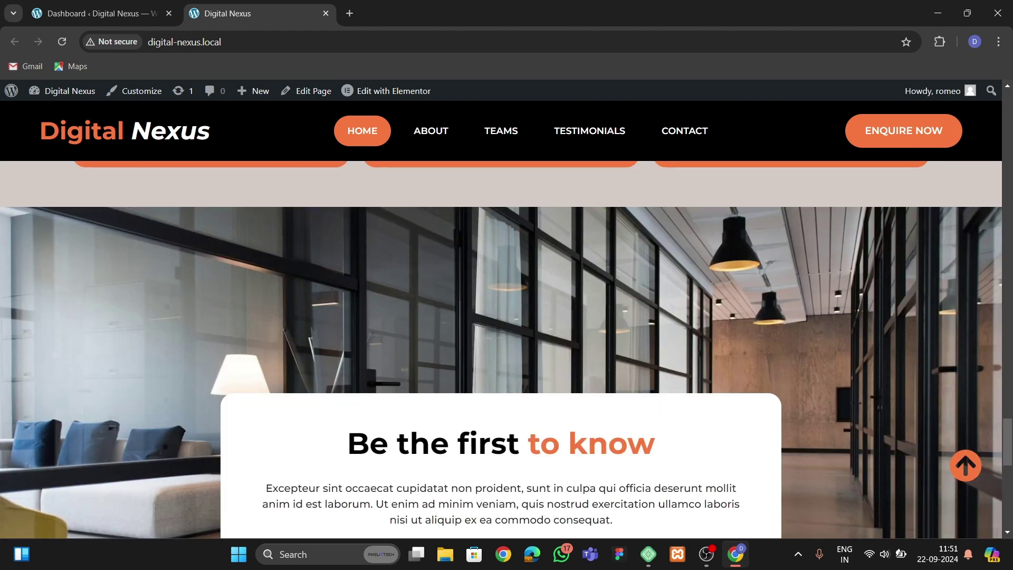
scroll(501, 348, down, 8)
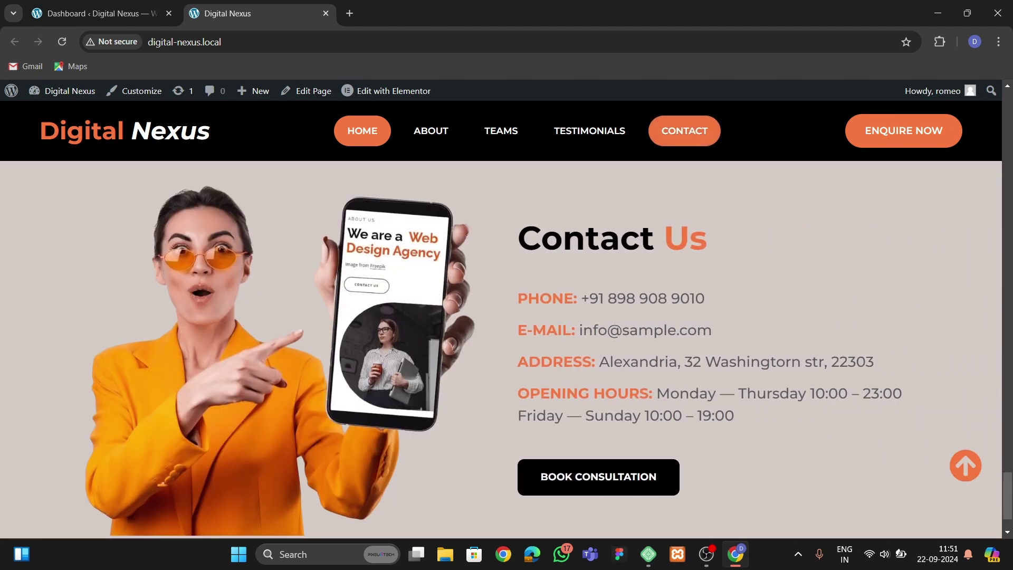
scroll(501, 348, down, 2)
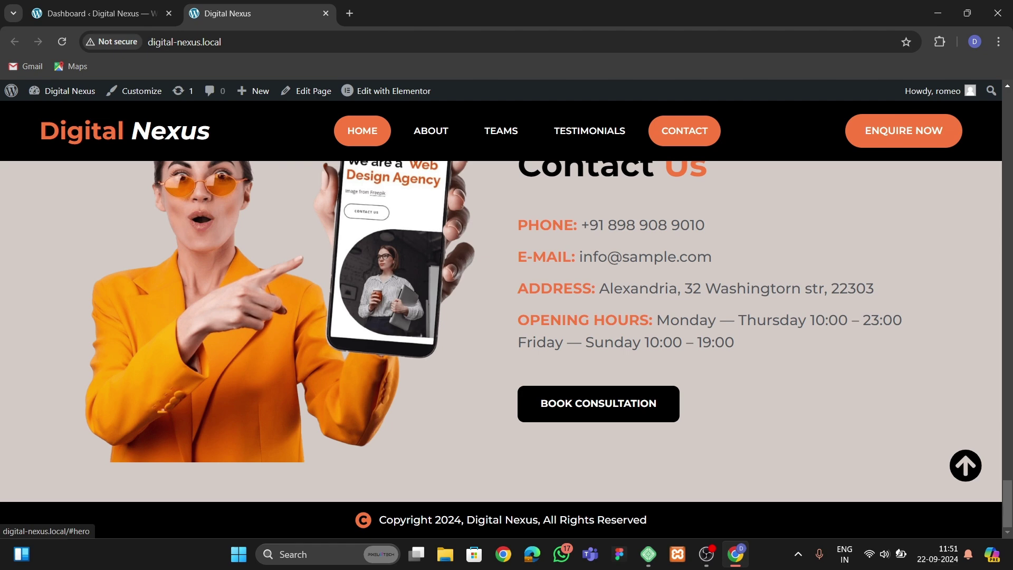
click(965, 465)
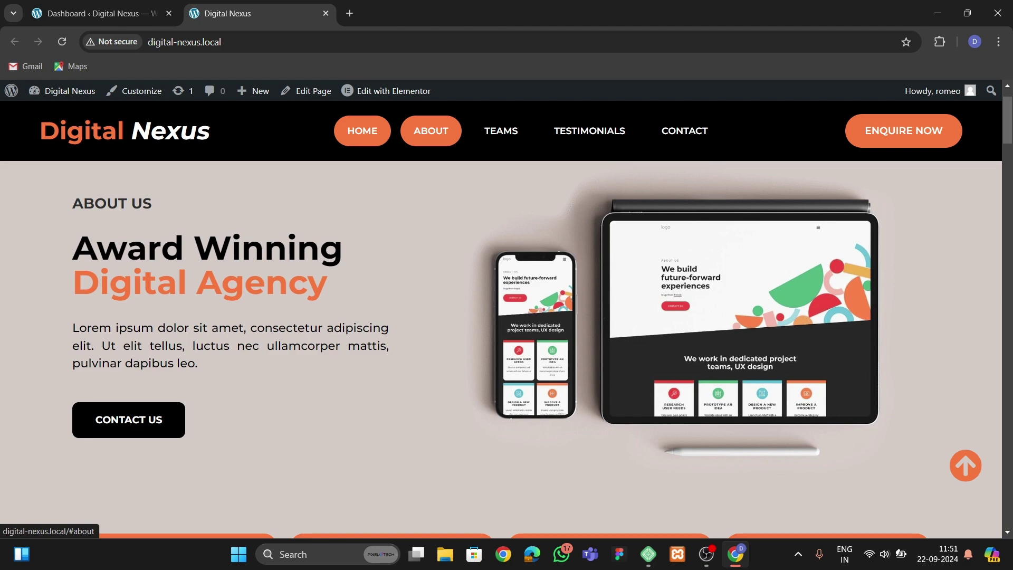
click(431, 131)
click(500, 131)
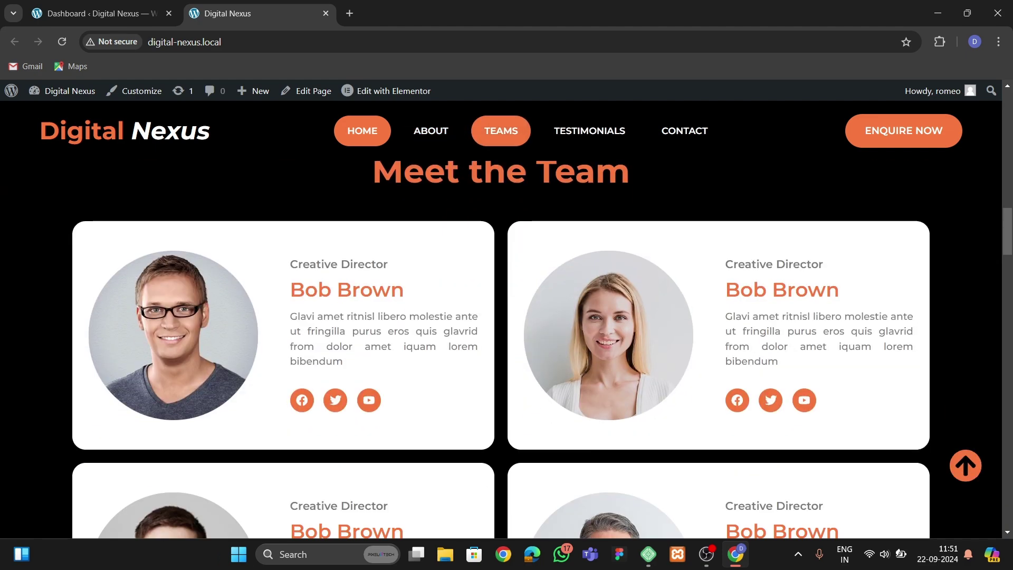
click(589, 131)
click(684, 131)
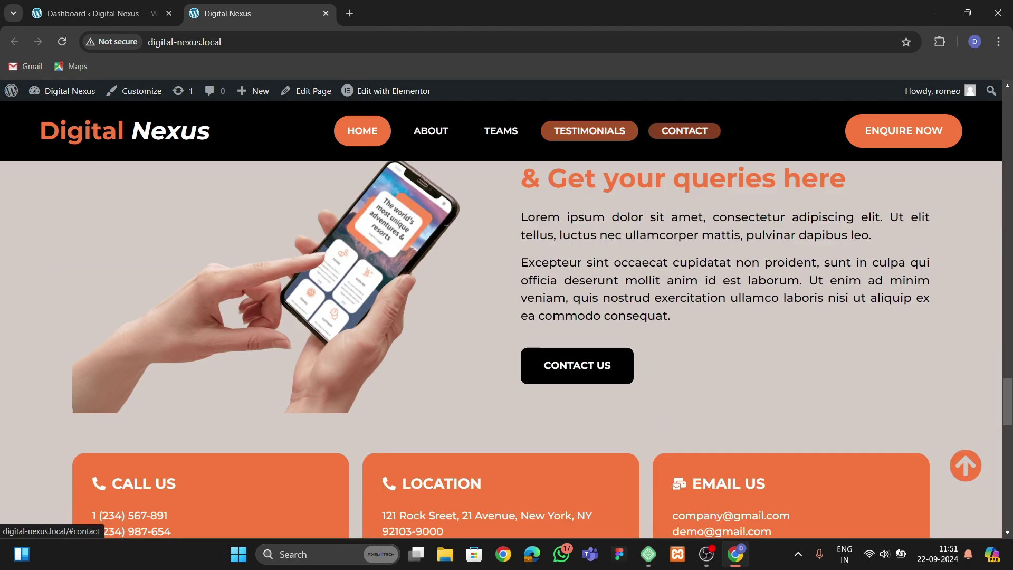
click(965, 465)
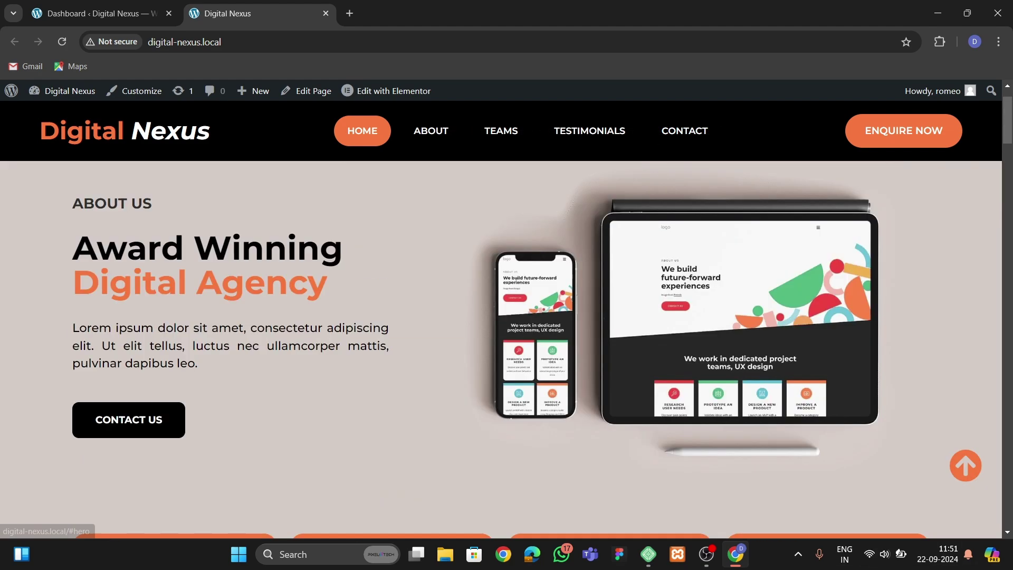
right_click(355, 33)
click(385, 284)
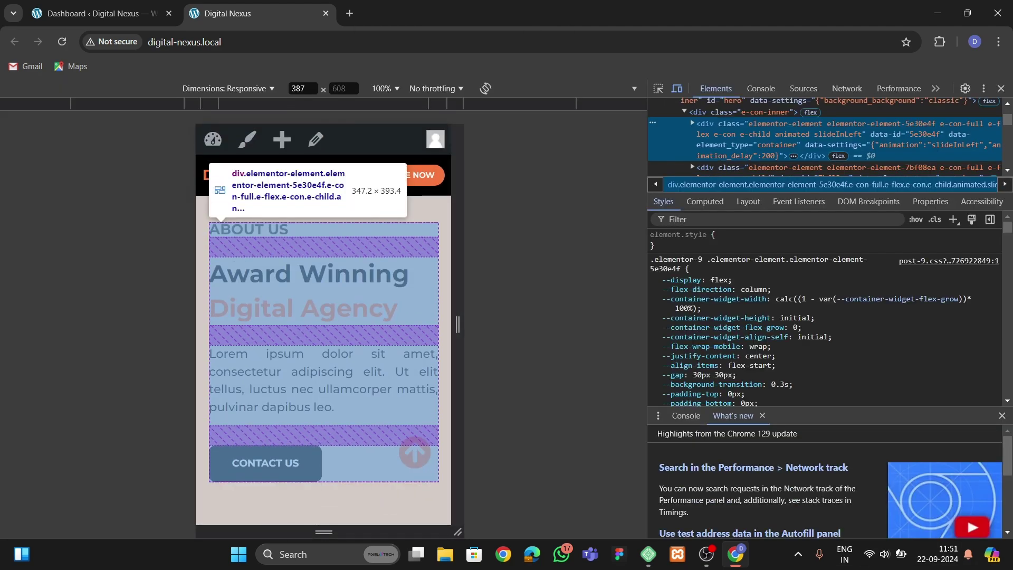
Scroll up and down through the Digital Nexus site in the mobile-width device preview.
scroll(324, 324, down, 6)
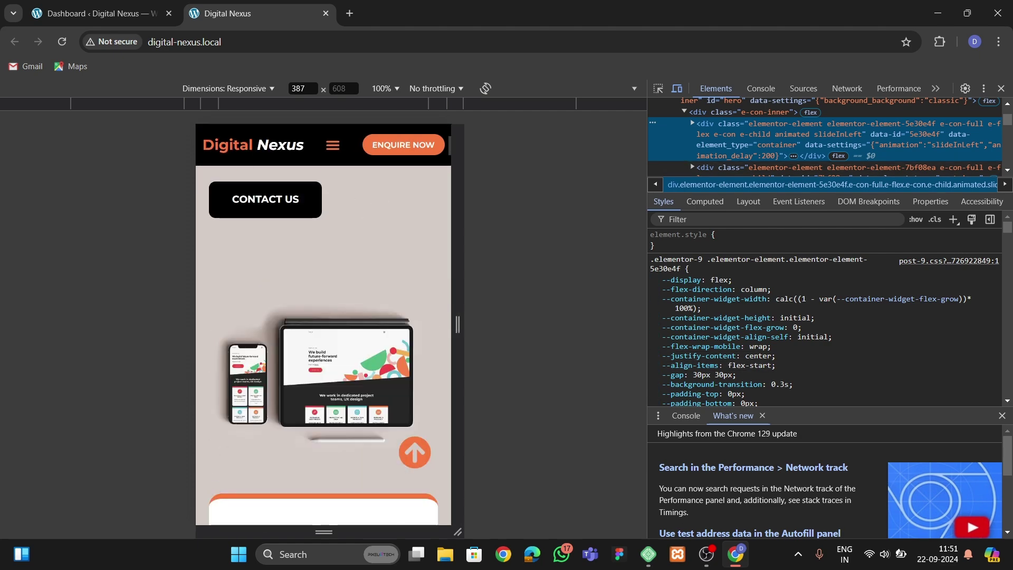
scroll(323, 324, down, 4)
scroll(323, 325, up, 12)
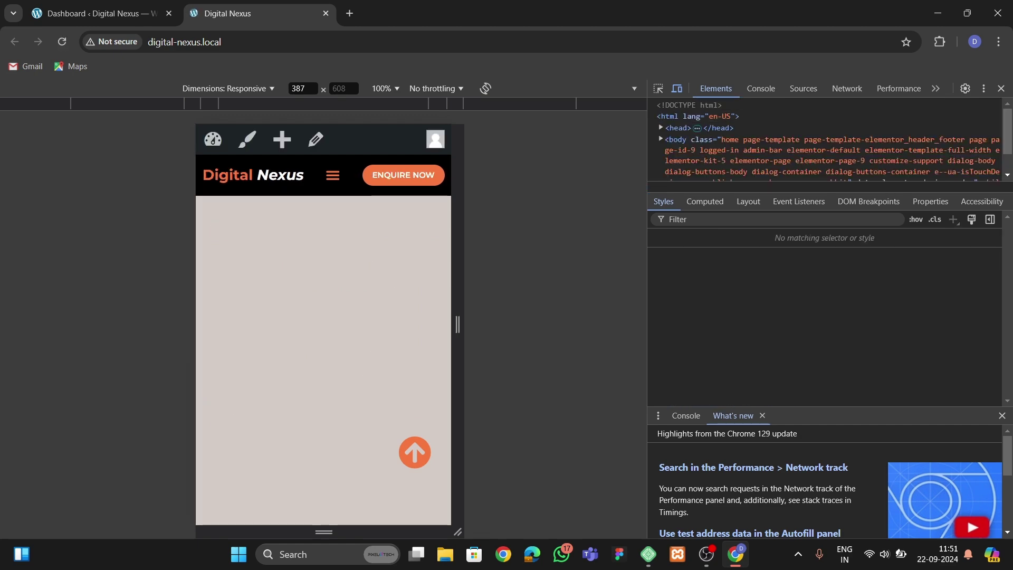
scroll(323, 324, down, 6)
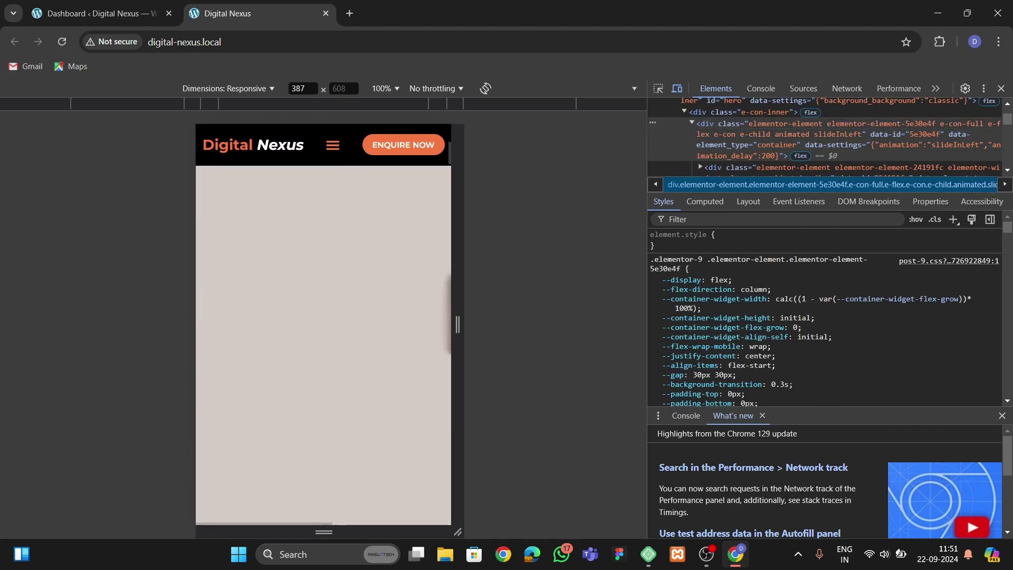
scroll(323, 325, up, 1)
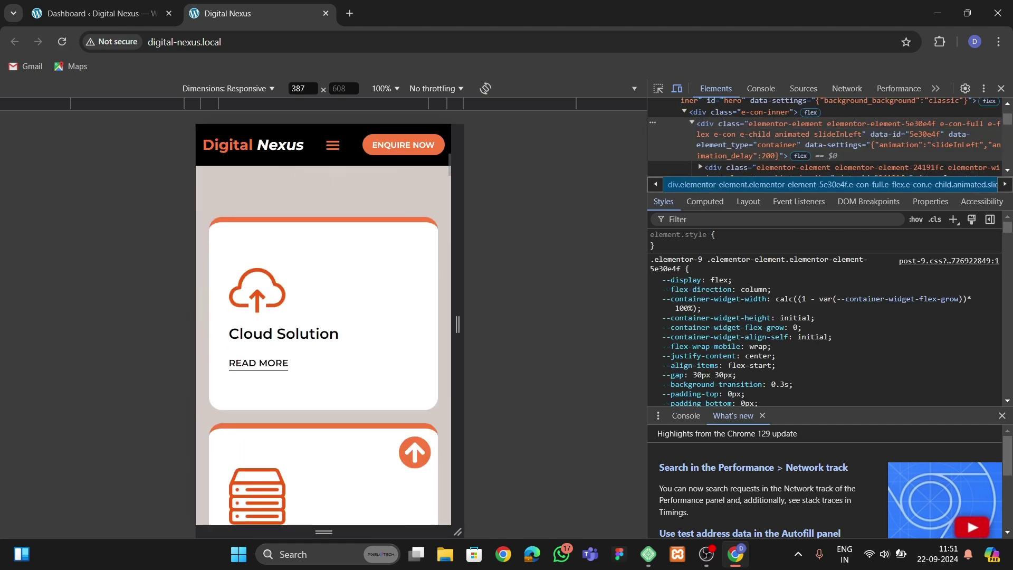
scroll(323, 325, up, 5)
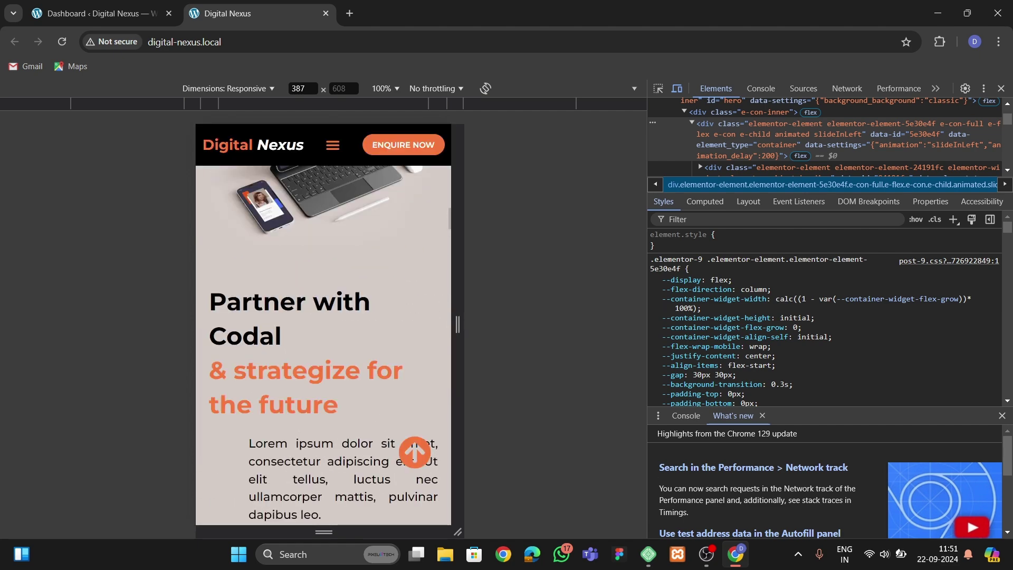
scroll(323, 324, down, 3)
scroll(324, 325, down, 2)
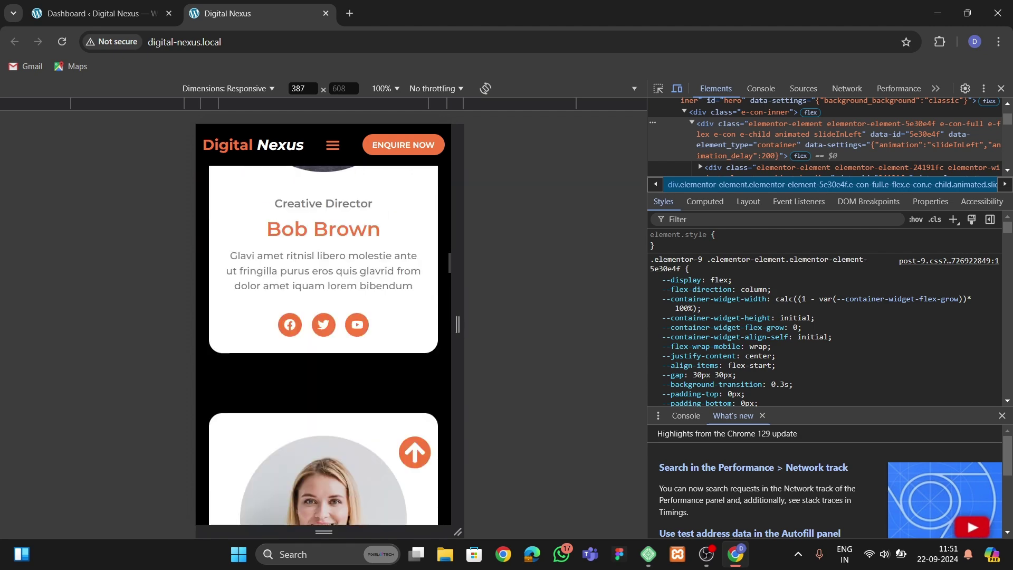
scroll(323, 325, down, 10)
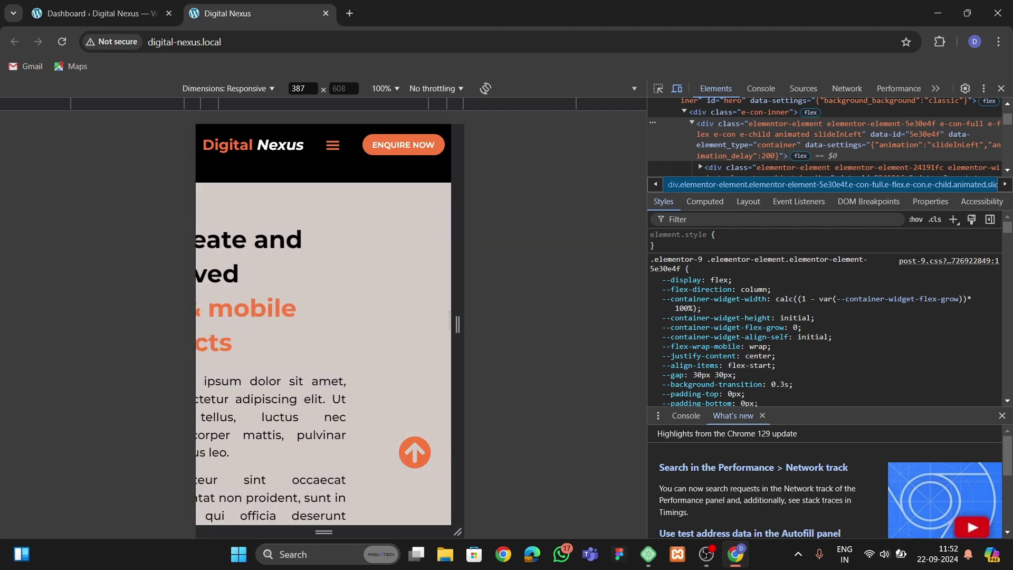
scroll(324, 324, up, 5)
scroll(323, 324, down, 8)
scroll(323, 324, down, 8)
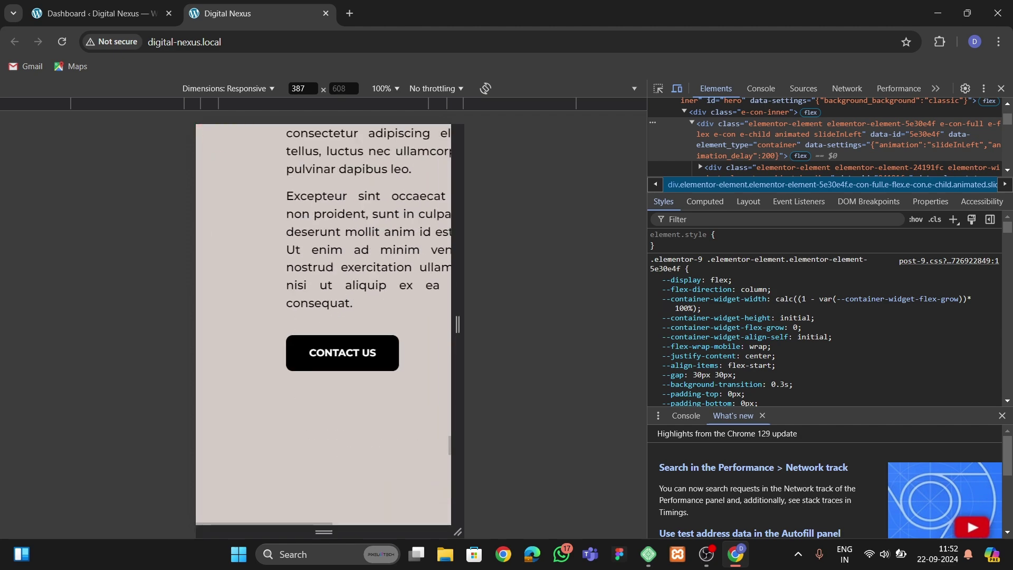
scroll(324, 325, up, 1)
scroll(323, 324, down, 10)
scroll(323, 324, up, 5)
scroll(324, 324, down, 5)
scroll(323, 324, down, 5)
scroll(323, 324, up, 4)
scroll(323, 325, up, 5)
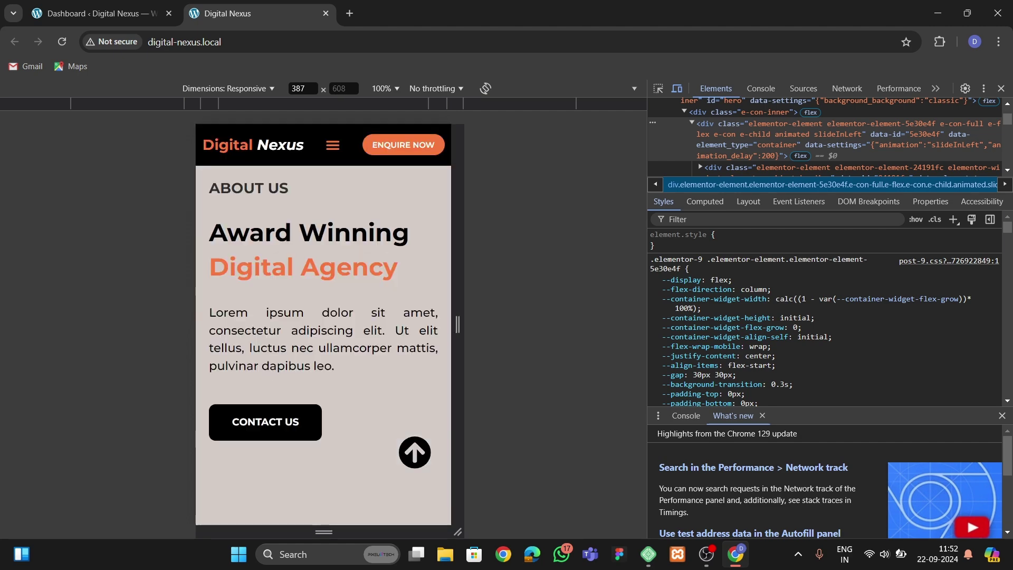
scroll(323, 325, up, 1)
Use the mobile hamburger menu to jump to the About, Meet the Team and Contact Us sections.
click(332, 175)
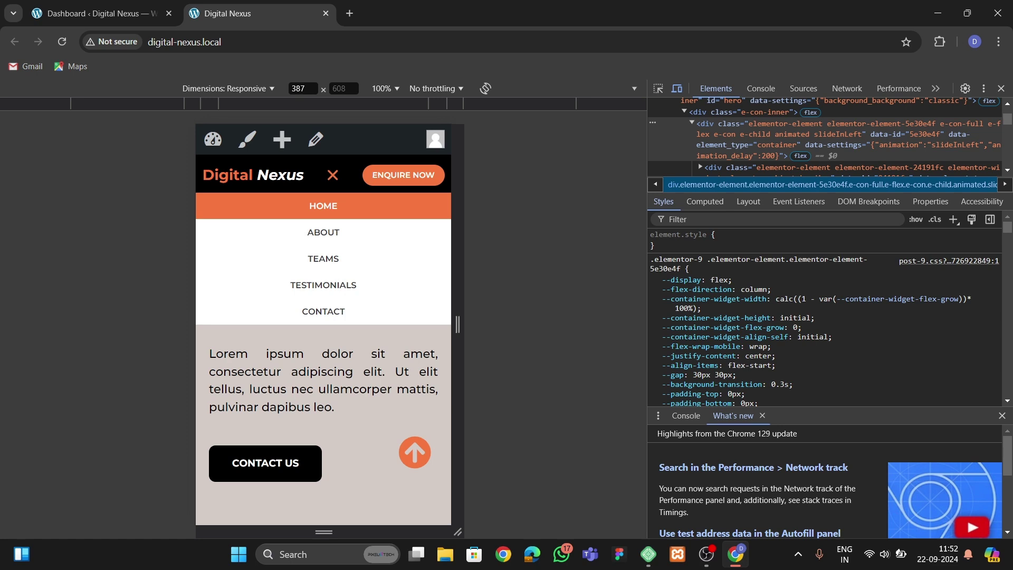
click(323, 232)
click(332, 145)
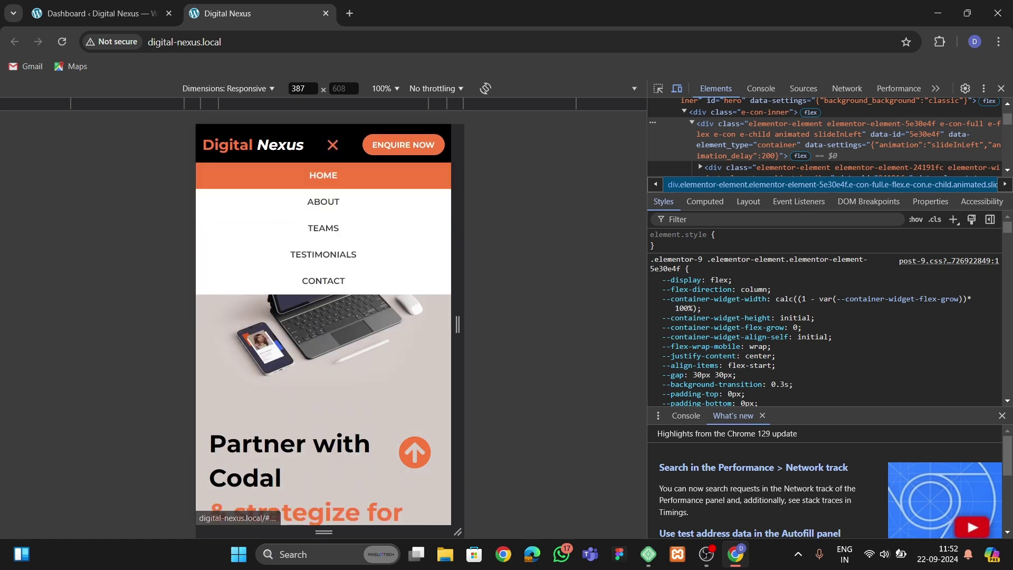
click(323, 228)
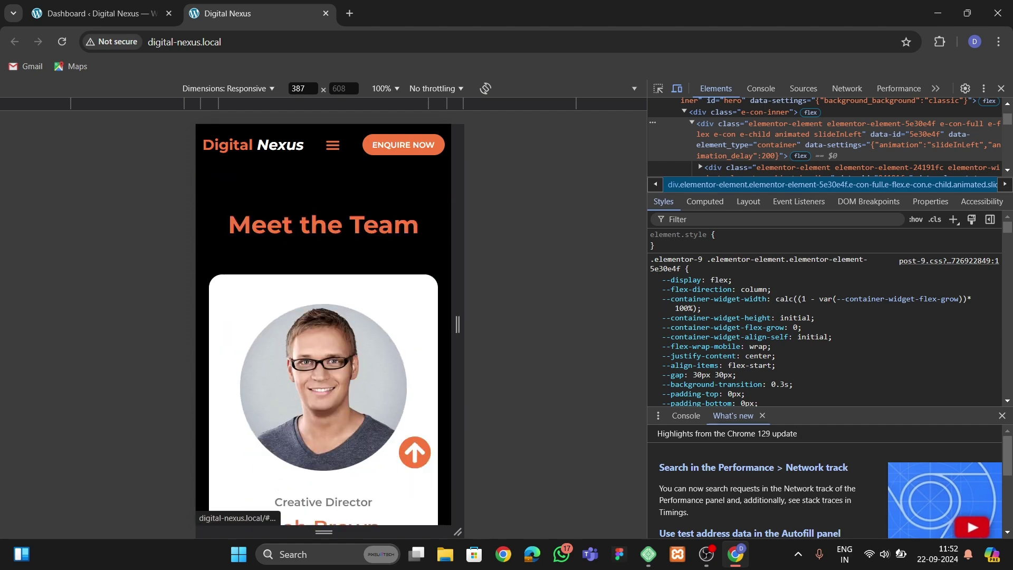
click(332, 144)
click(323, 280)
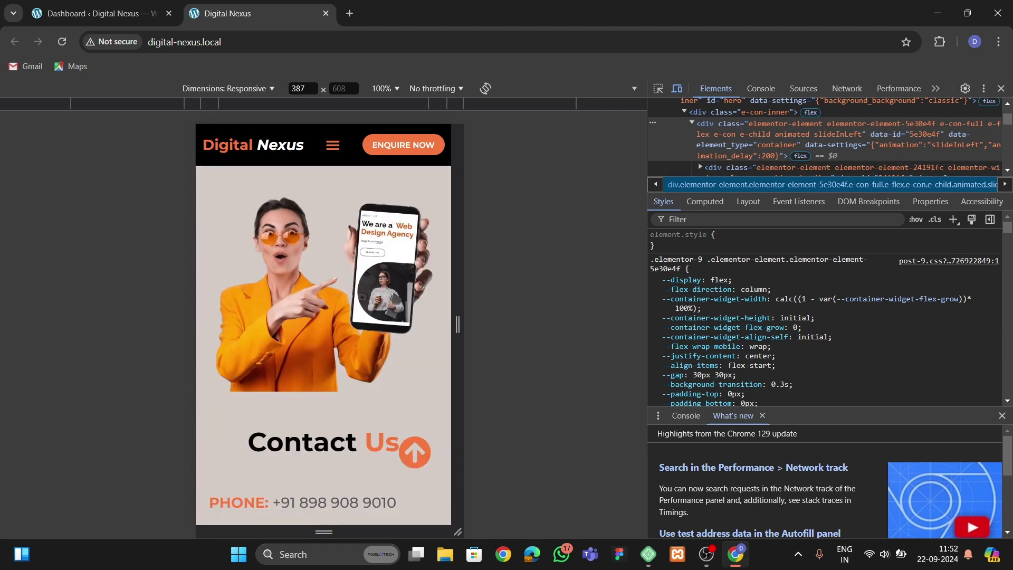
Close DevTools to return to the full desktop layout.
click(1001, 88)
scroll(467, 323, up, 4)
right_click(467, 323)
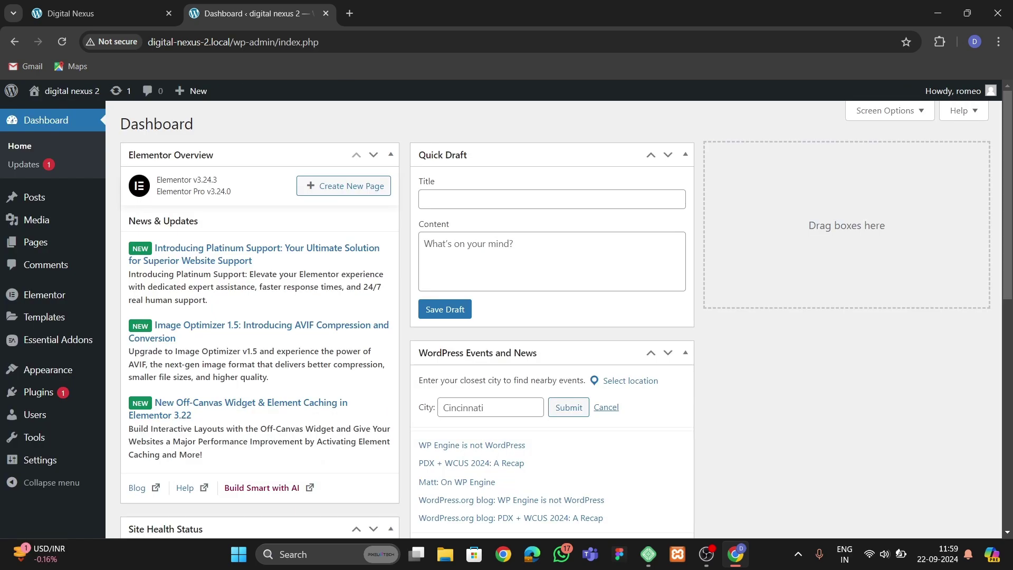
Check the active theme under Appearance > Themes, then list the installed plugins: Elementor, Elementor Pro, Essential Addons.
mouse_move(39, 392)
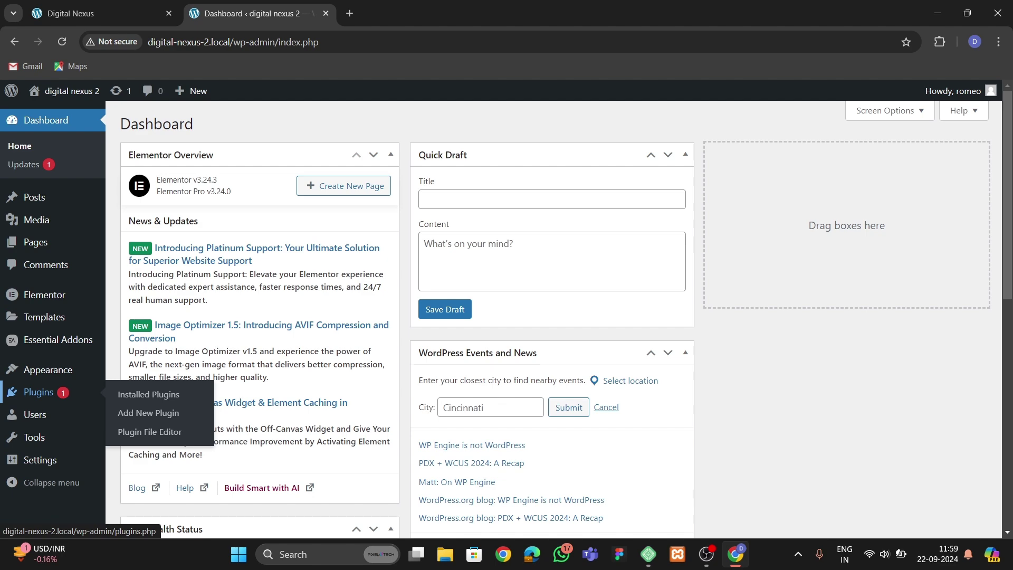
mouse_move(48, 369)
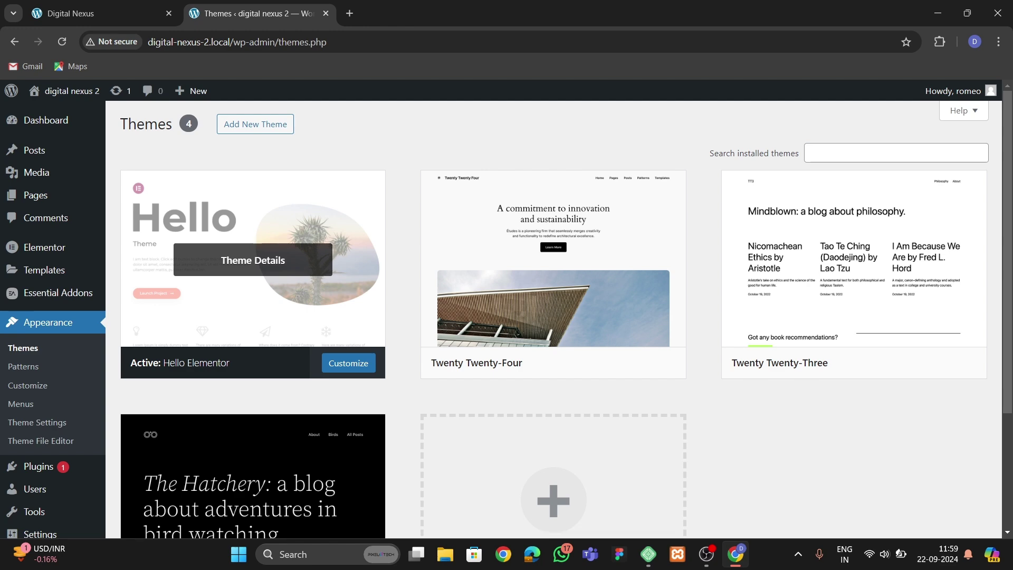
scroll(37, 422, down, 3)
mouse_move(48, 429)
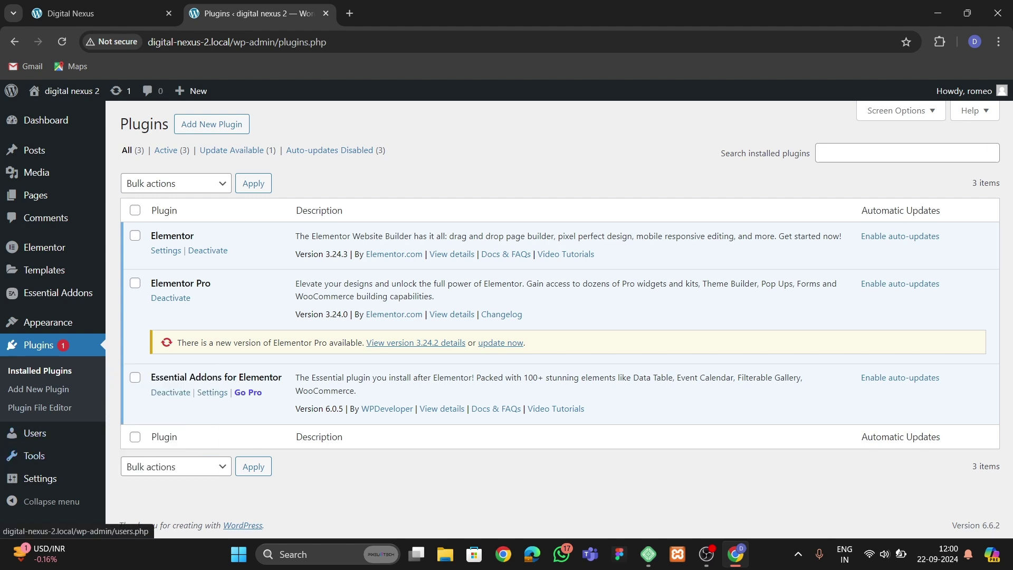
mouse_move(36, 196)
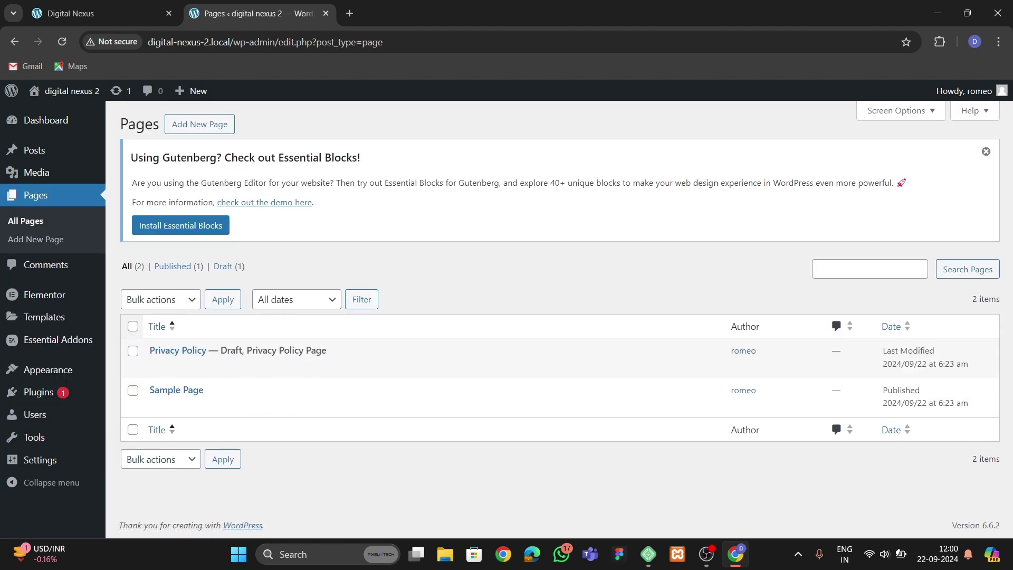
Move both default pages to the Trash with a bulk action.
click(133, 326)
click(160, 299)
click(157, 355)
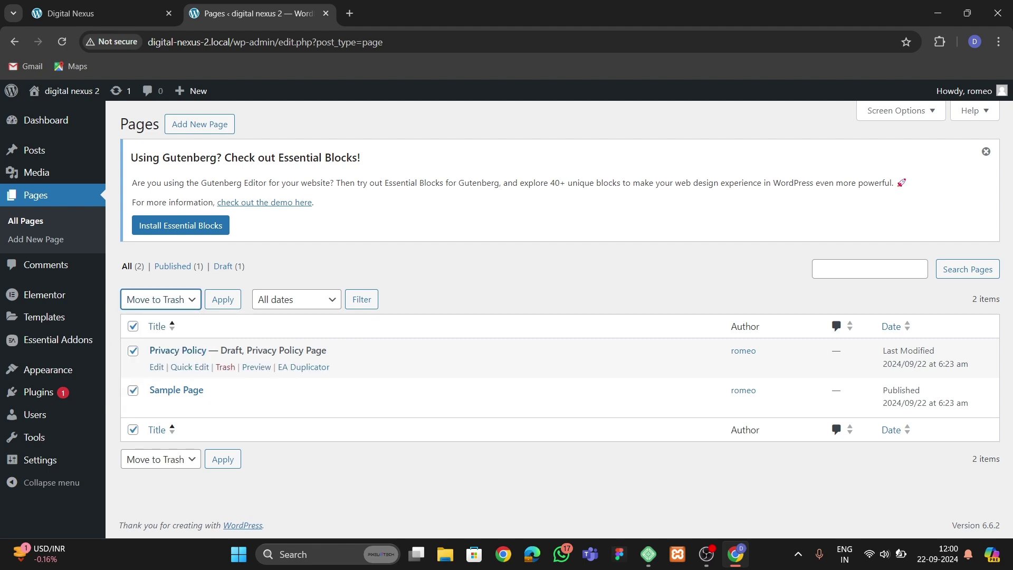
click(223, 299)
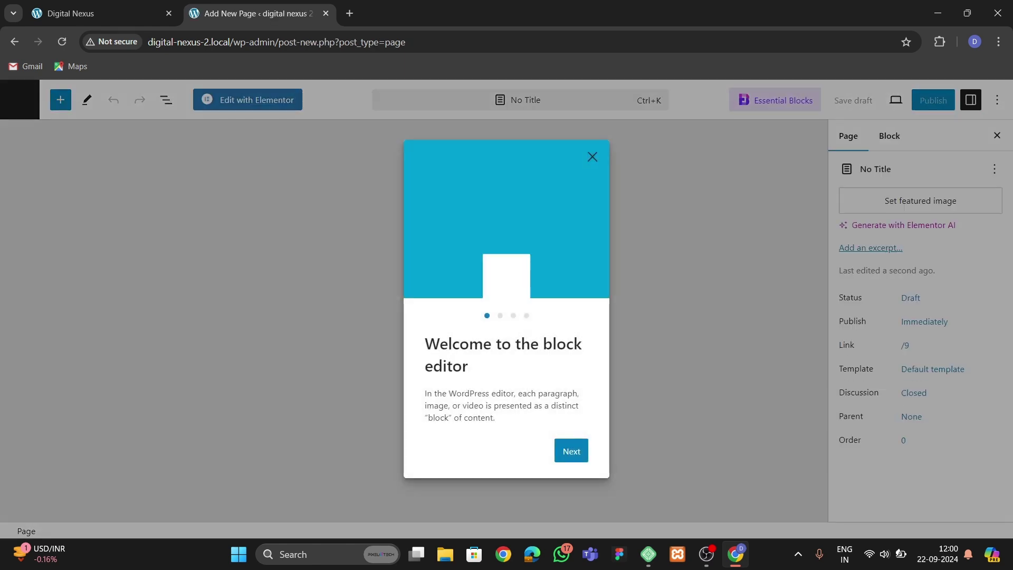
Publish a new page titled 'Home' using the Elementor Full Width template.
key(Escape)
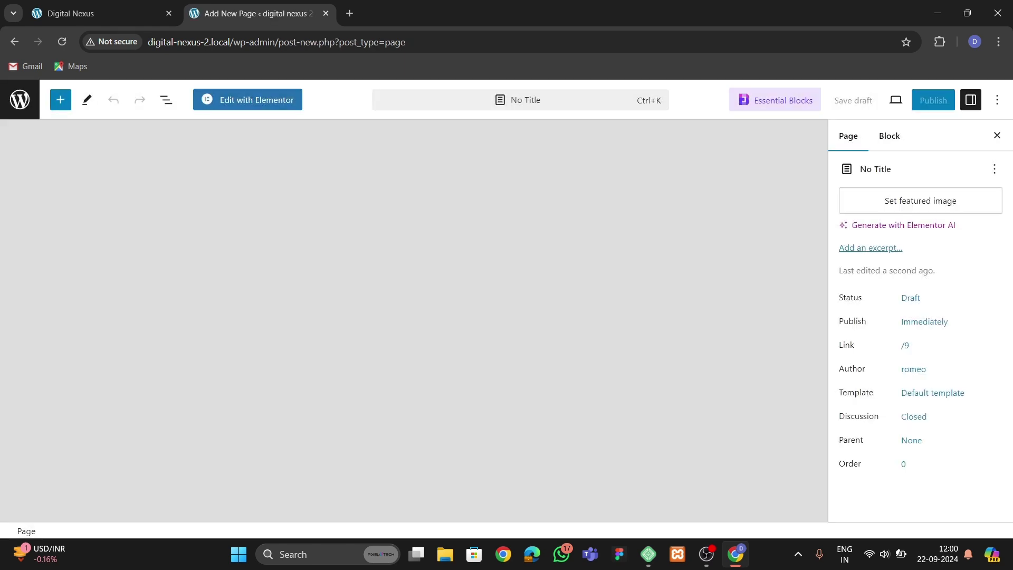
text(Home)
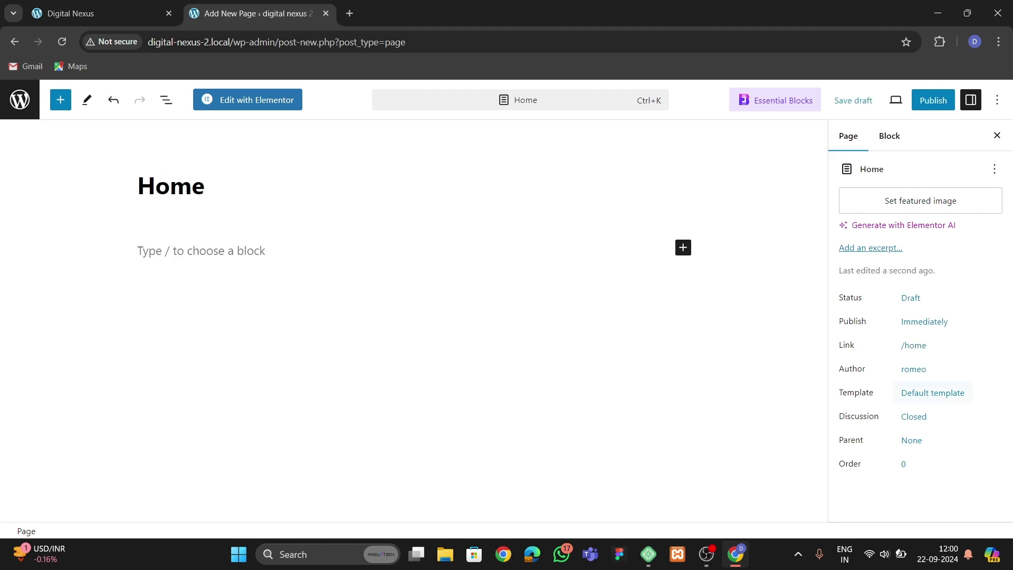
click(932, 392)
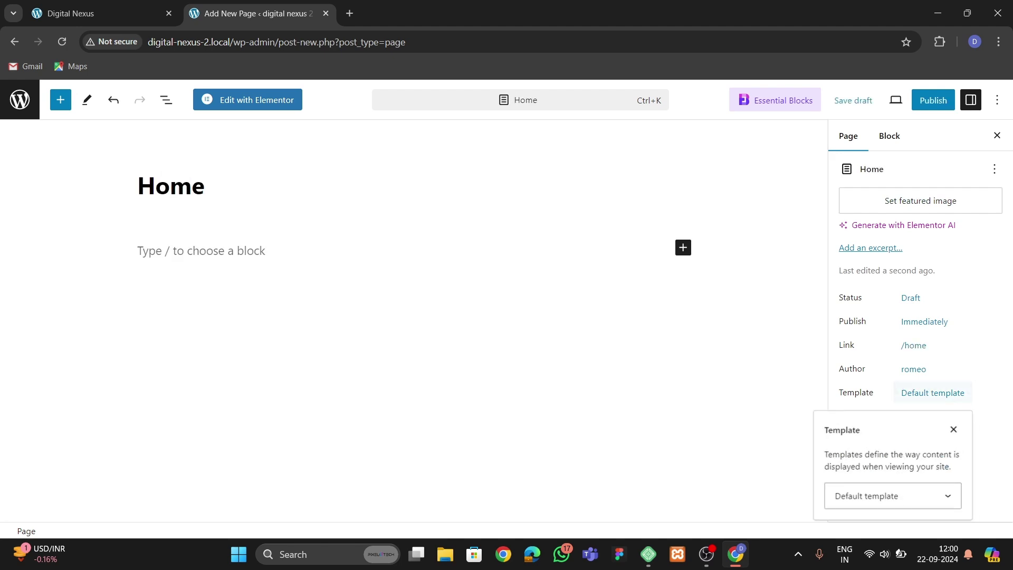
click(892, 496)
click(875, 457)
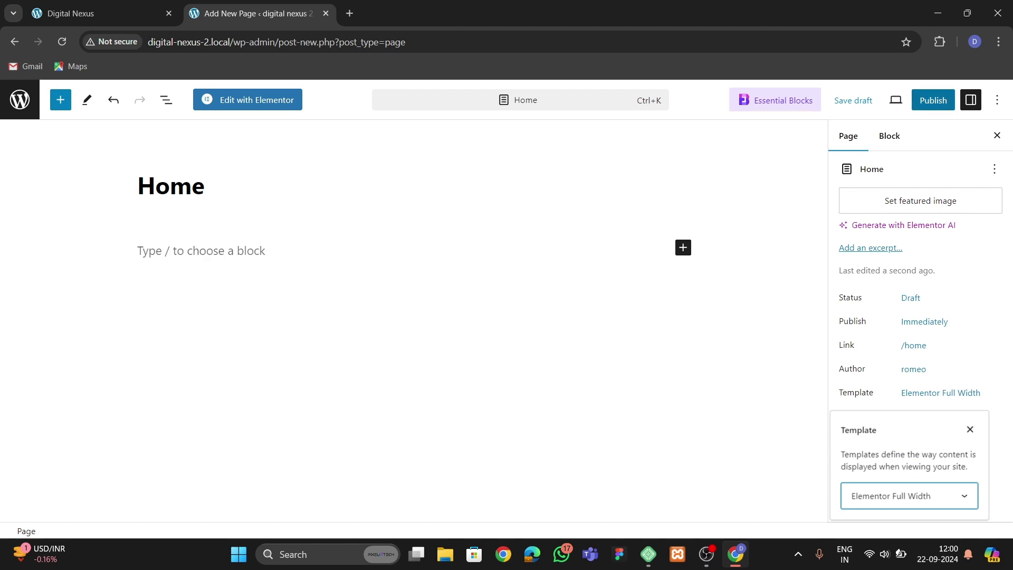
click(933, 100)
click(877, 99)
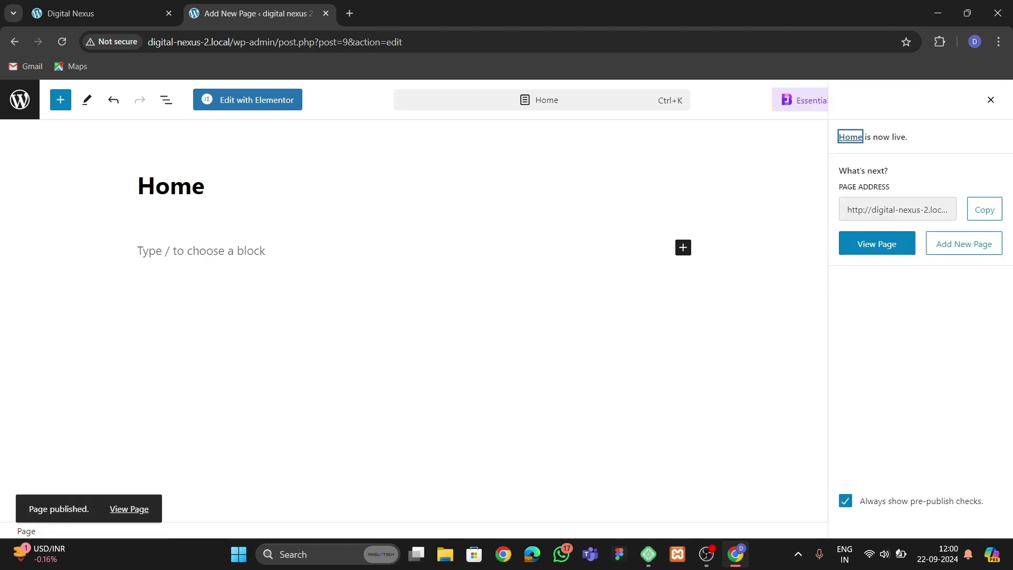
click(20, 99)
In Reading settings, set the homepage to a static page, Home, and save.
mouse_move(40, 459)
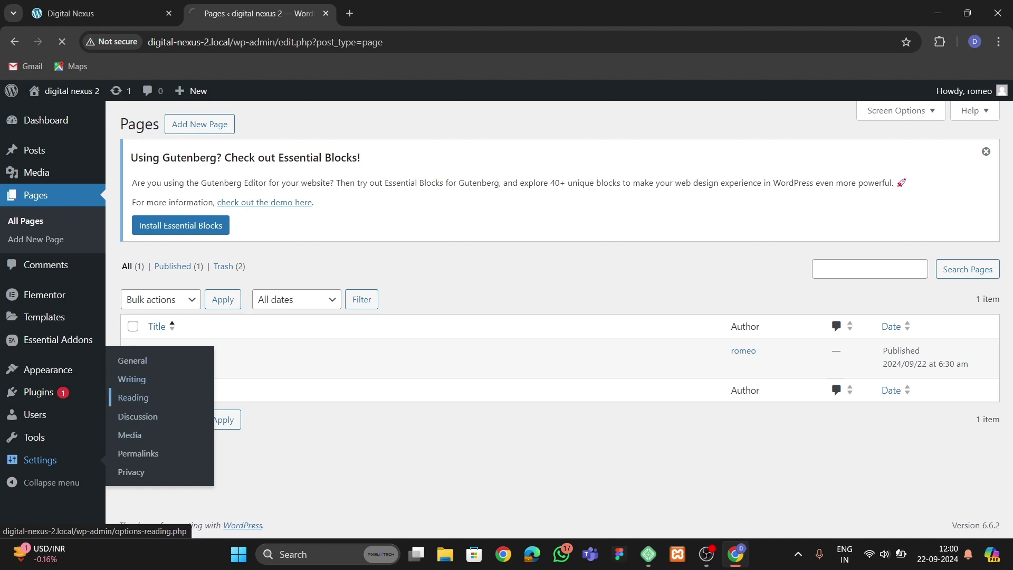
click(132, 397)
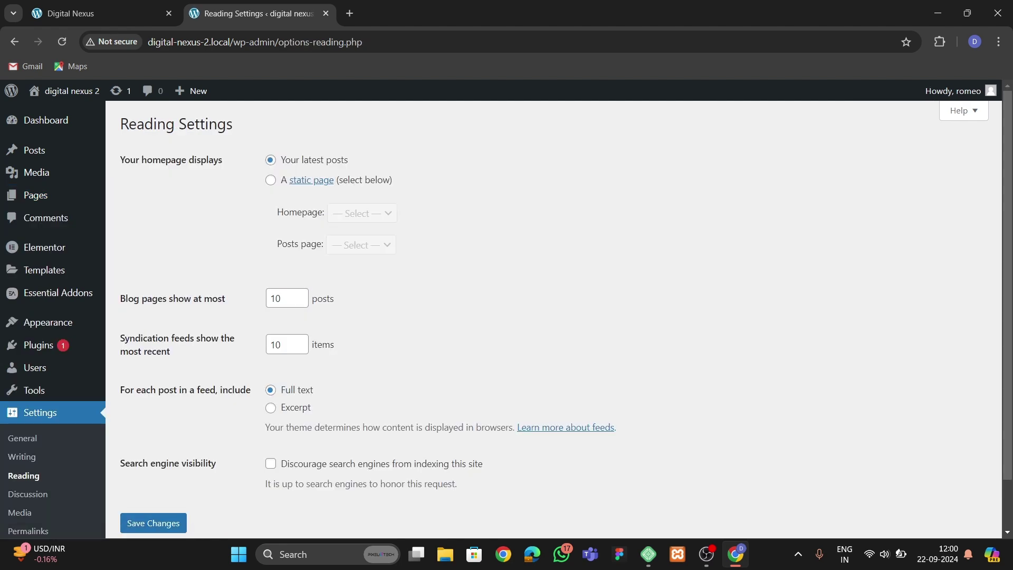
click(270, 180)
click(362, 212)
click(348, 249)
click(153, 522)
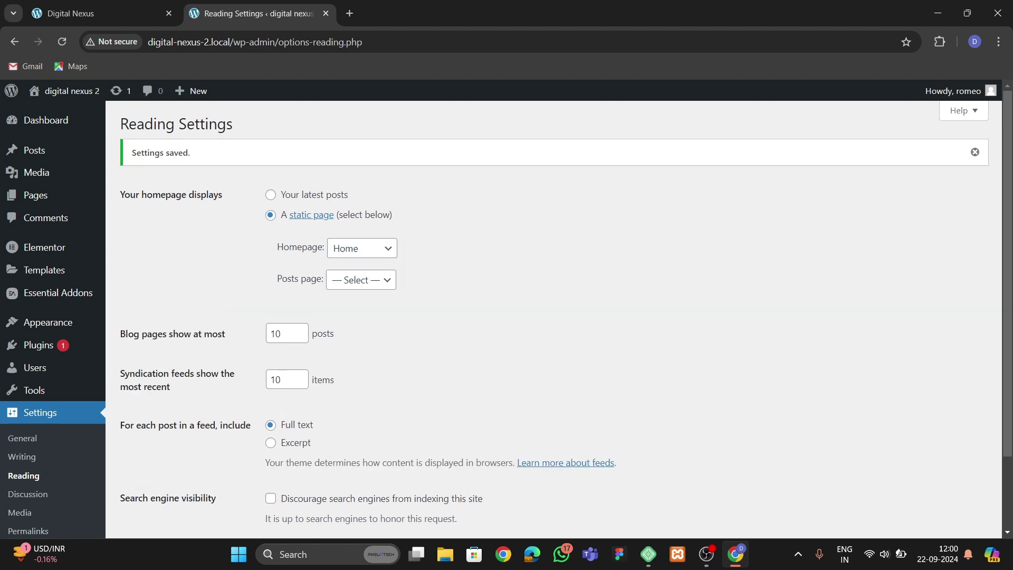
Open the Home page's editor in a new tab from All Pages.
mouse_move(35, 195)
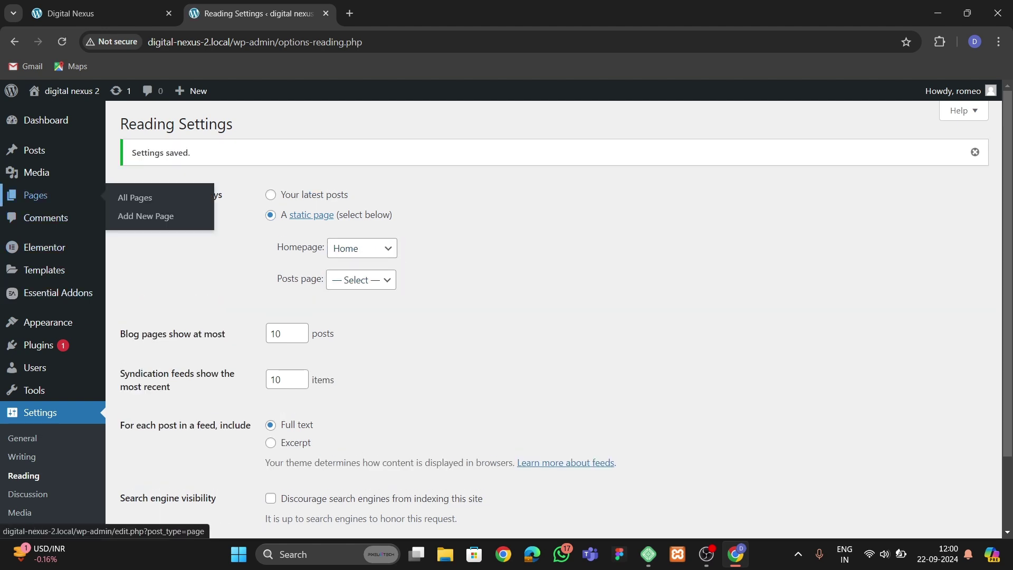
click(134, 197)
right_click(156, 367)
click(202, 379)
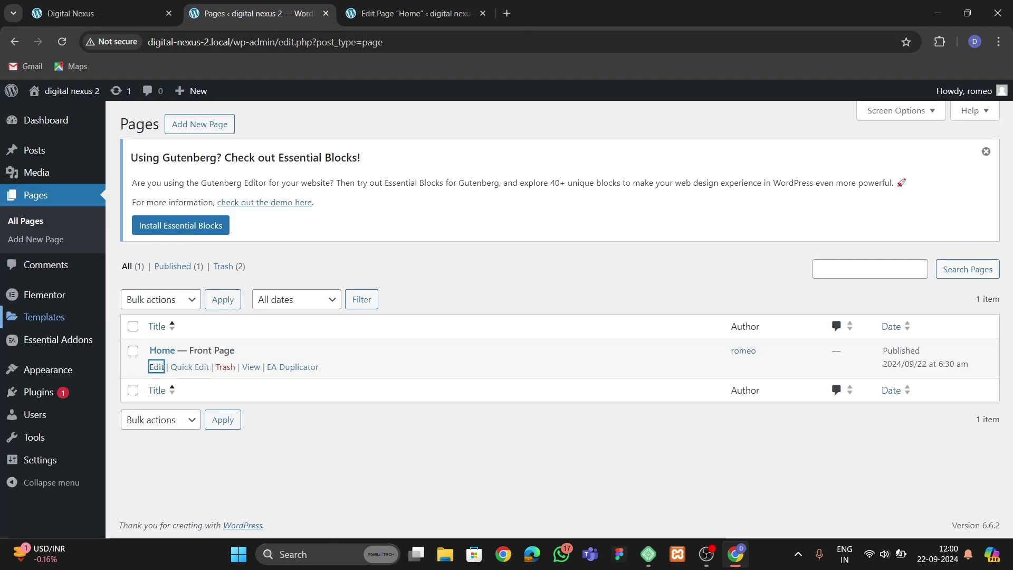
Go to the Features list in Elementor's Settings.
mouse_move(45, 295)
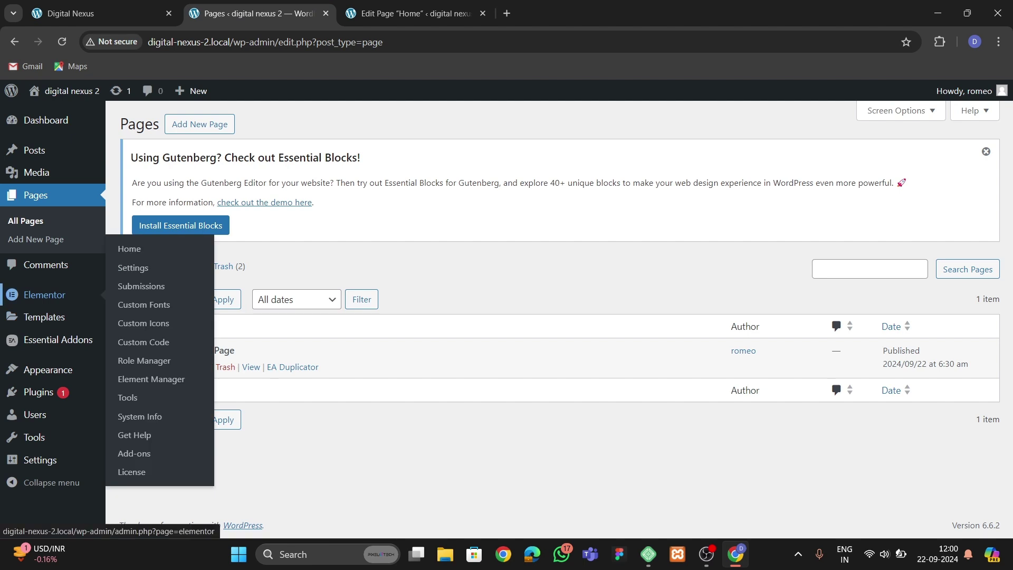
click(133, 268)
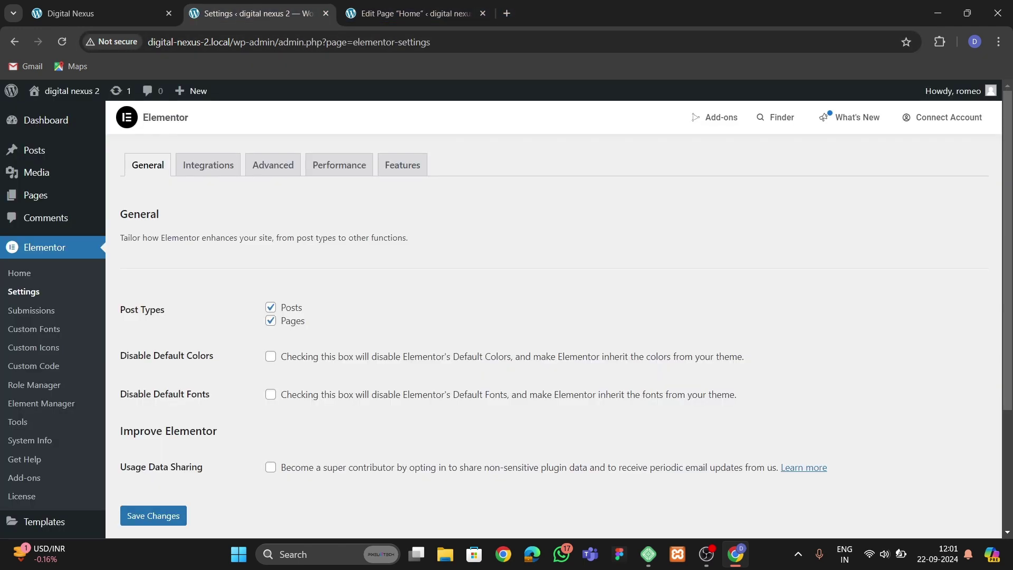
click(402, 165)
scroll(24, 195, down, 5)
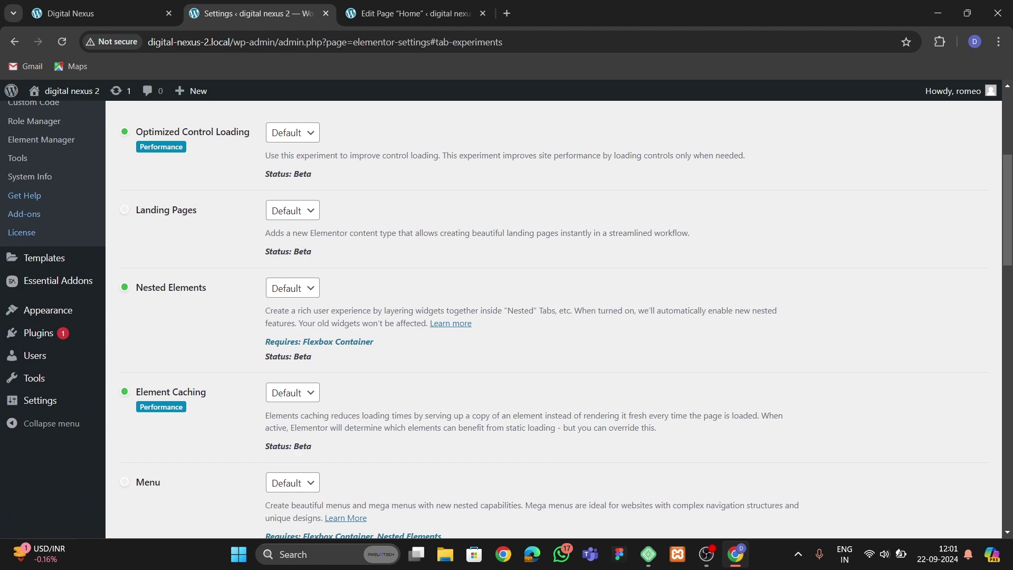
Set Nested Elements, Flexbox Container and Grid Container to Active.
click(292, 287)
click(283, 324)
scroll(292, 316, down, 7)
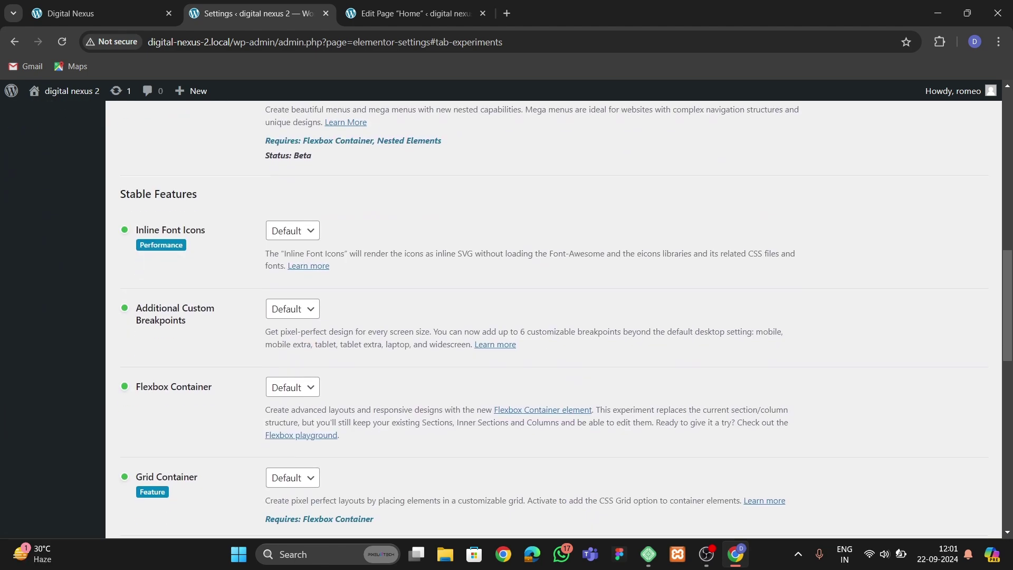
scroll(566, 318, down, 2)
click(292, 321)
click(287, 357)
scroll(292, 321, down, 1)
click(293, 346)
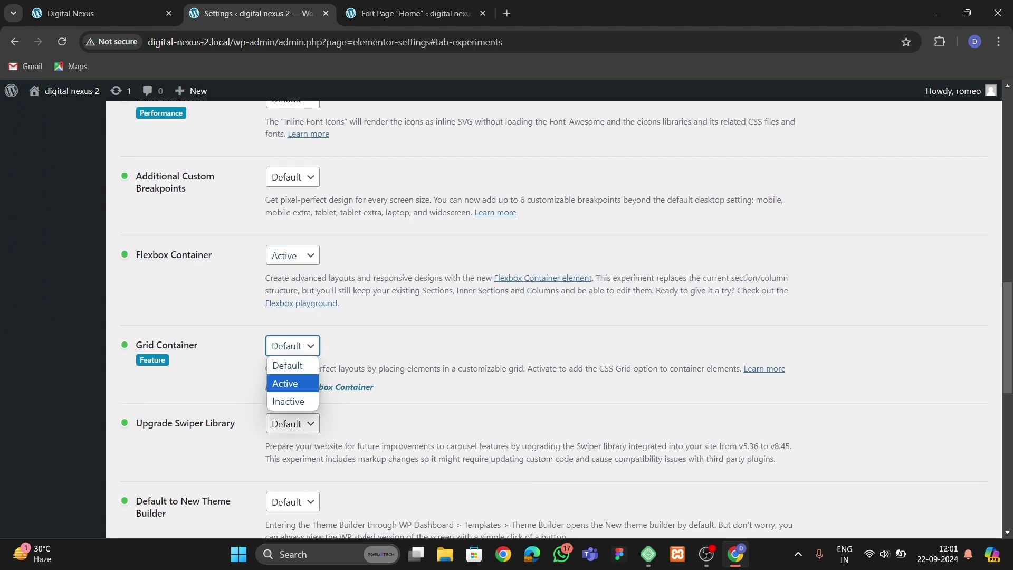
click(285, 383)
Adjust the Upgrade Swiper Library status, save the features, and return to the Home editor tab.
scroll(285, 382, down, 2)
click(292, 291)
click(288, 347)
click(292, 292)
click(285, 329)
scroll(559, 319, down, 8)
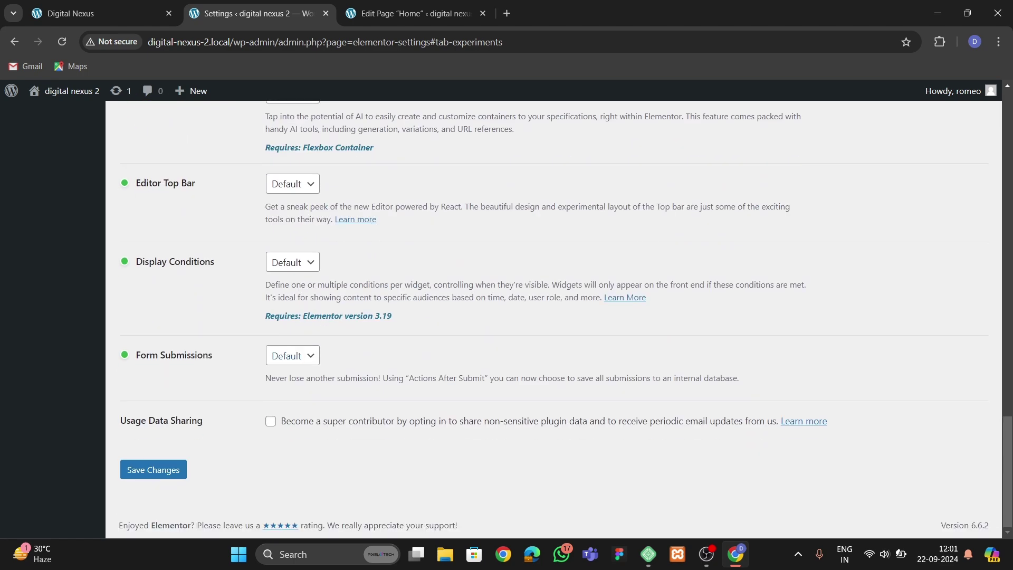
click(153, 469)
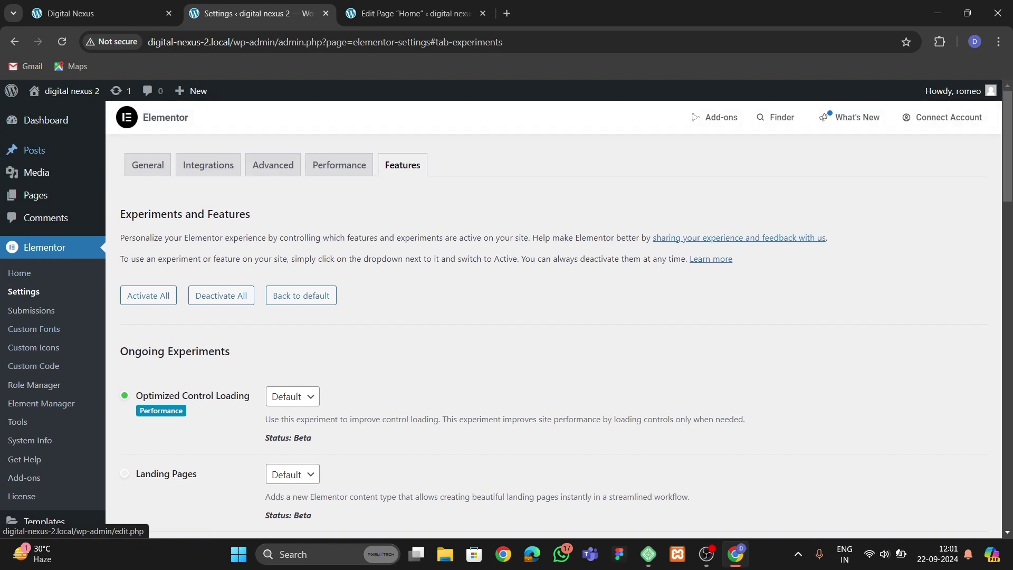
key(ctrl+Tab)
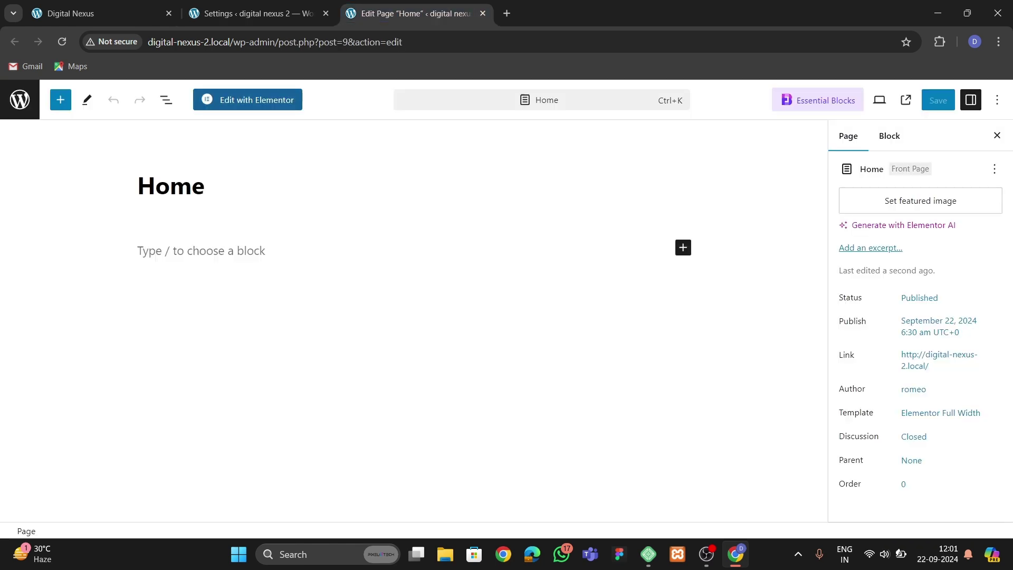
Launch Edit with Elementor for Home, glance at the Digital Nexus tab, then return to Elementor settings.
click(247, 100)
key(ctrl+shift+Tab)
key(ctrl+shift+Tab)
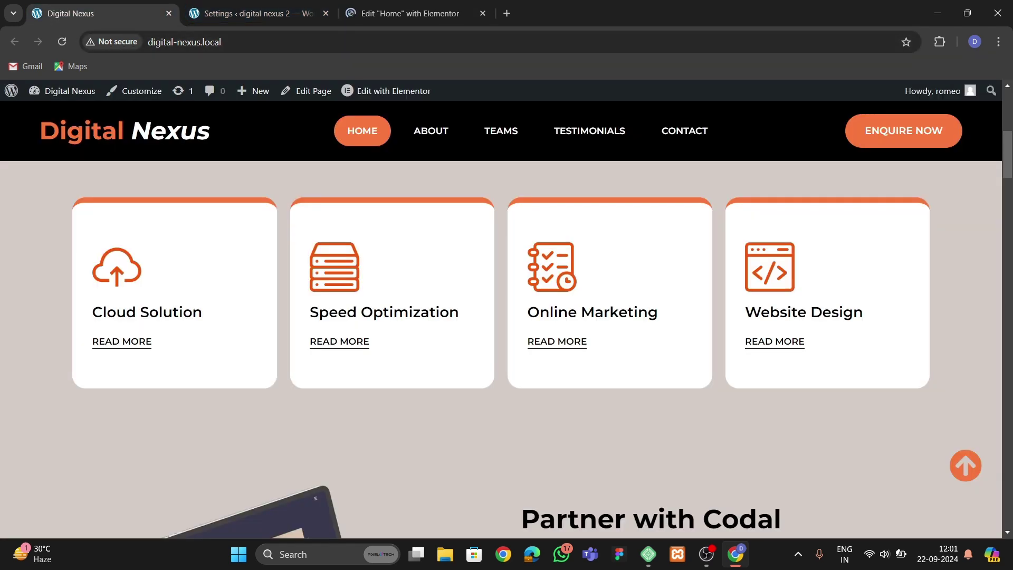
scroll(506, 317, up, 7)
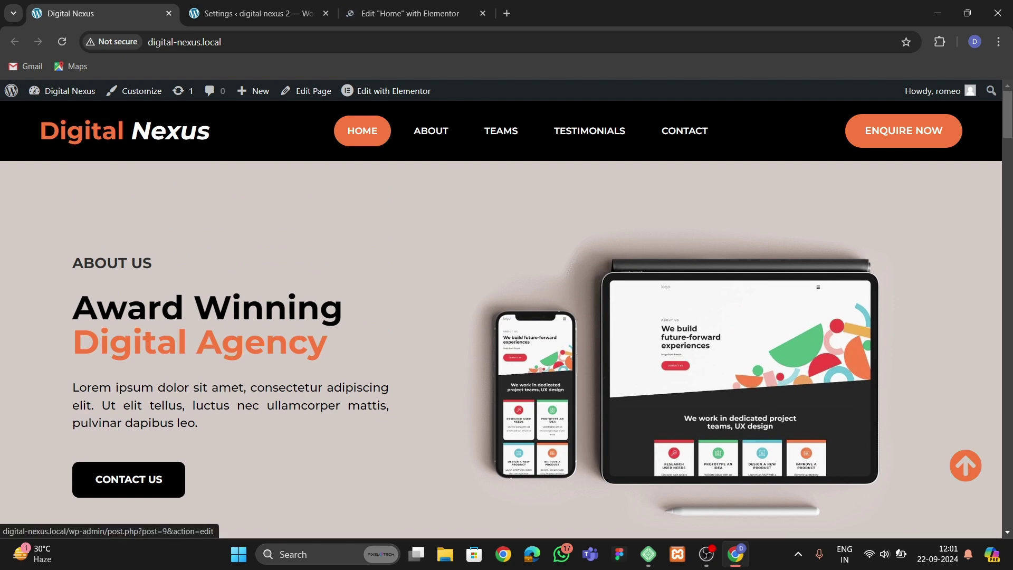
key(ctrl+Tab)
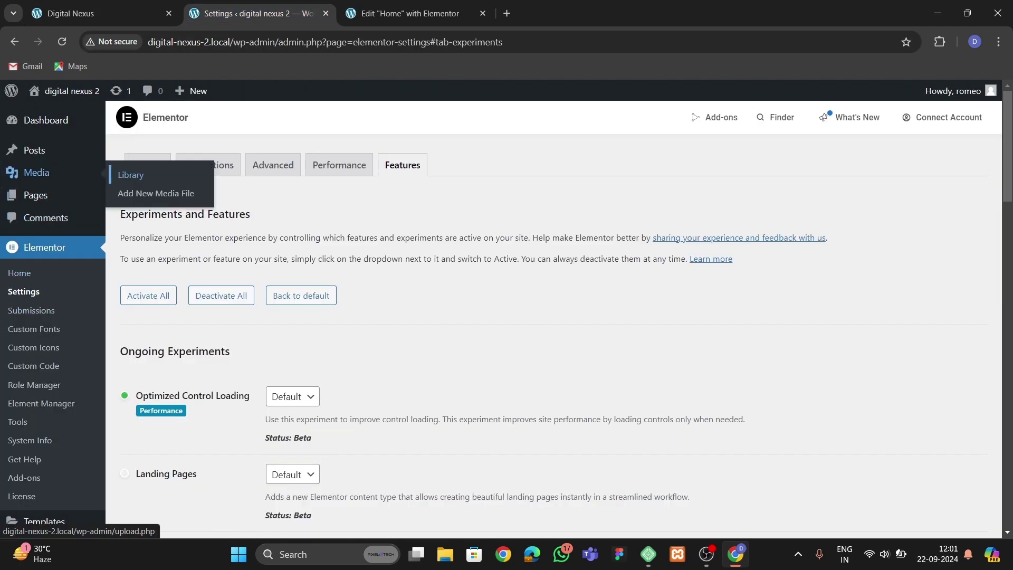
click(32, 173)
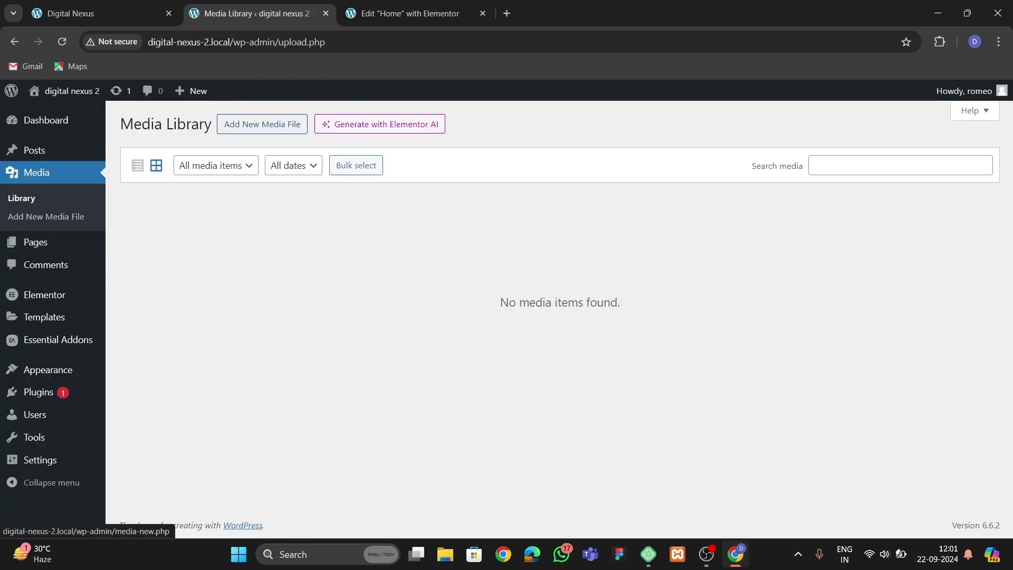
Upload all nineteen images from Downloads > Digital agency to the Media Library.
click(262, 124)
click(559, 227)
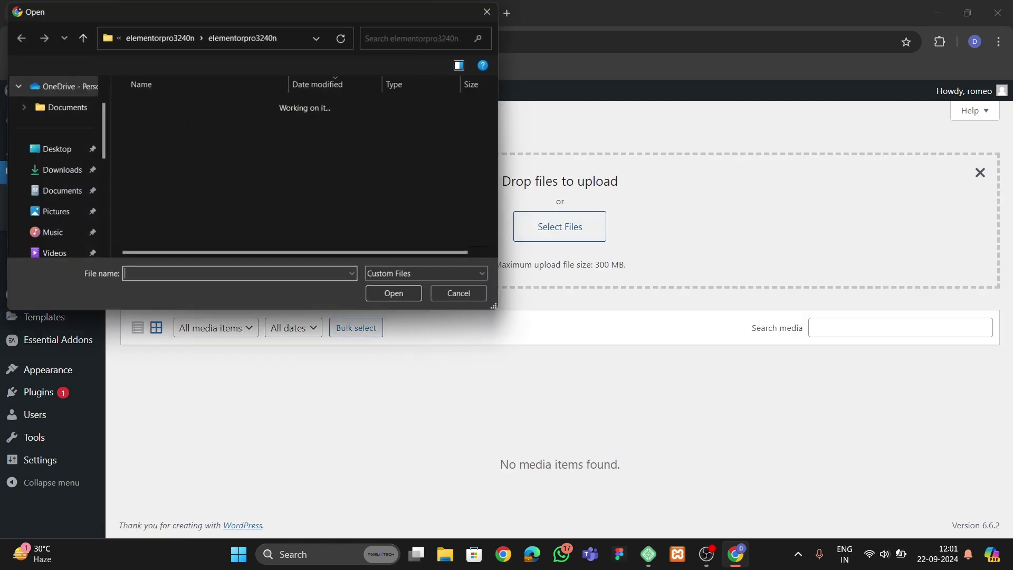
click(60, 170)
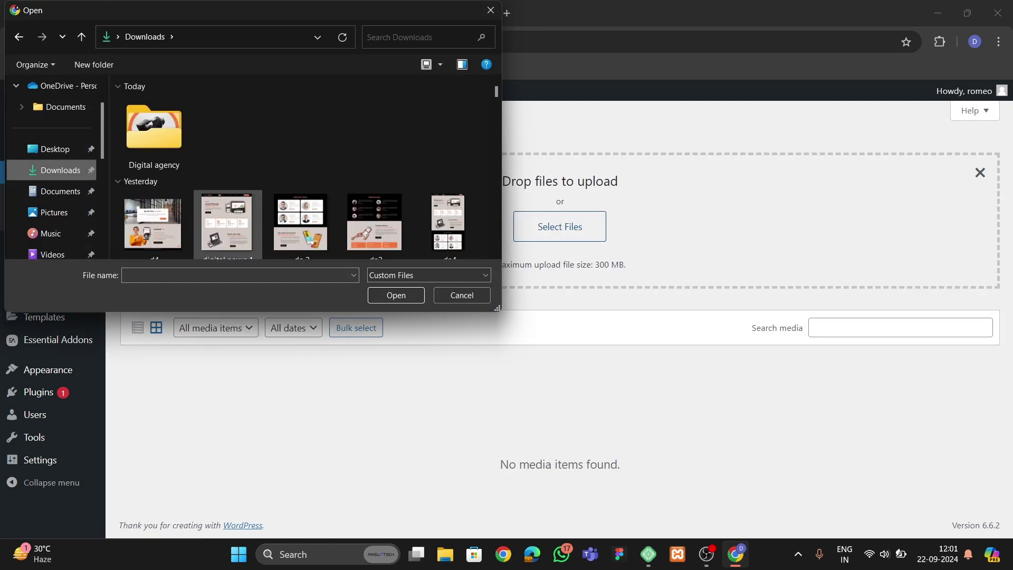
scroll(227, 221, down, 3)
click(153, 129)
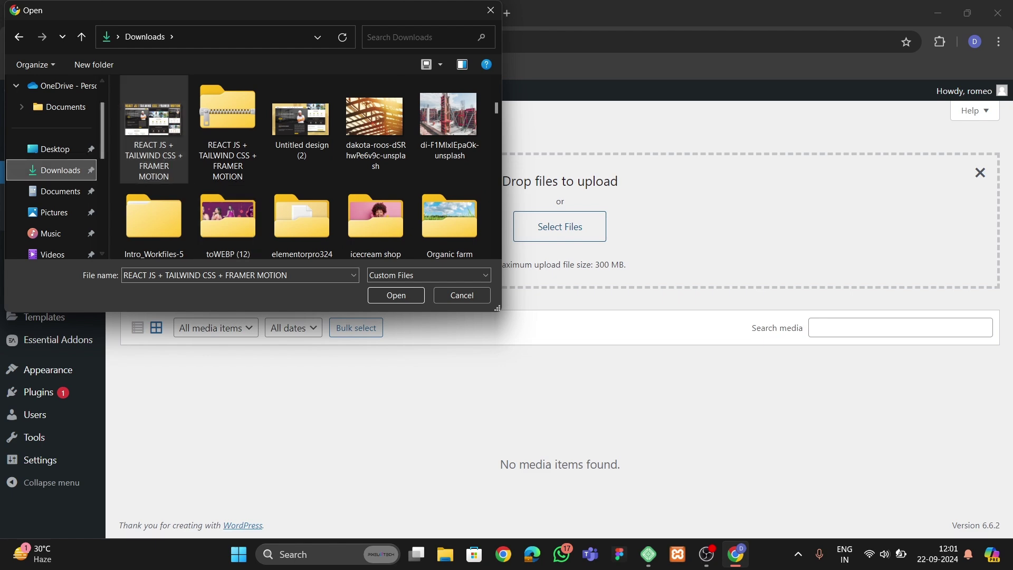
scroll(154, 129, up, 5)
scroll(154, 129, down, 4)
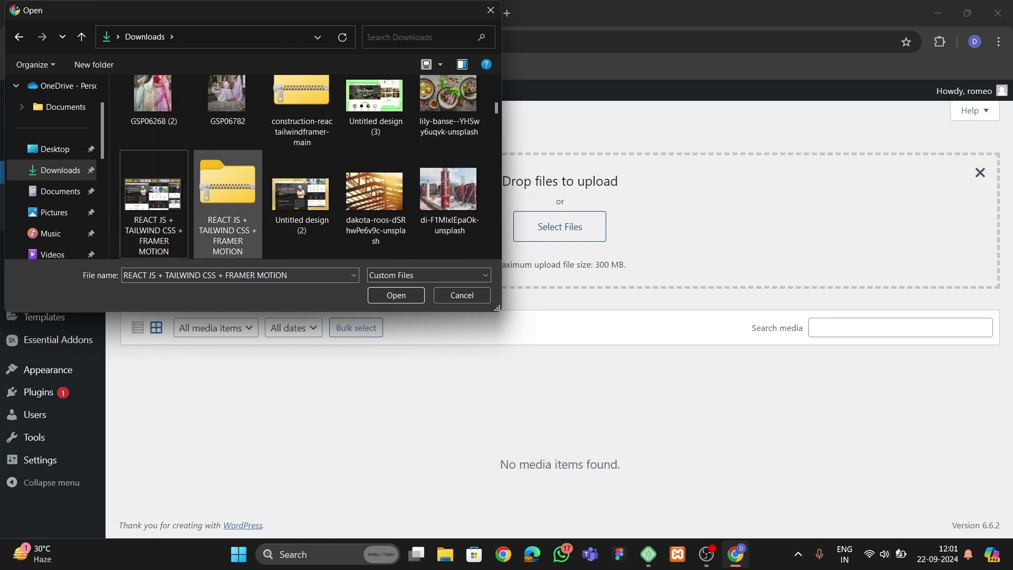
scroll(301, 206, down, 10)
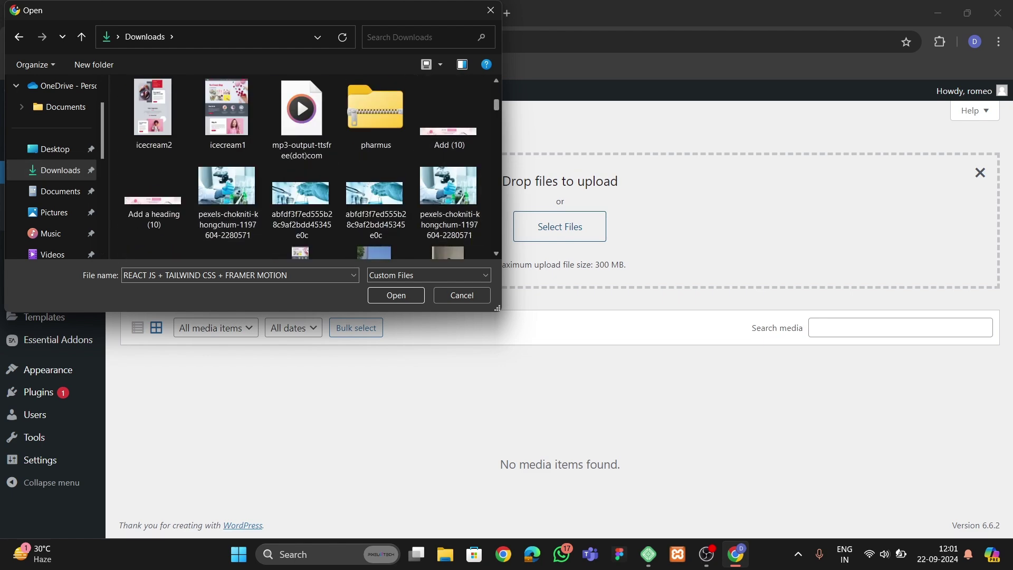
scroll(301, 158, up, 15)
double_click(154, 132)
key(ctrl+a)
key(Return)
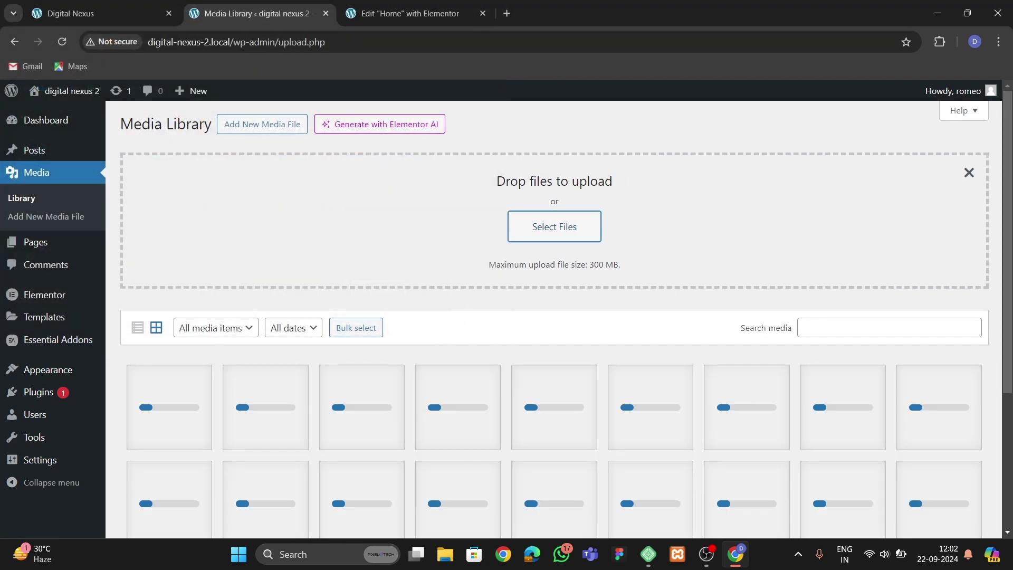
scroll(554, 316, down, 4)
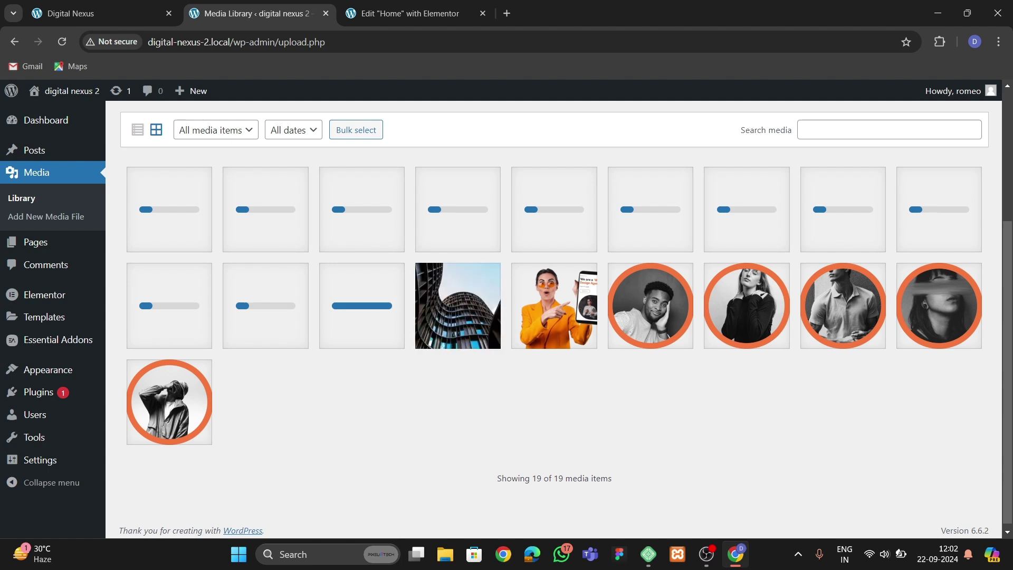
click(409, 13)
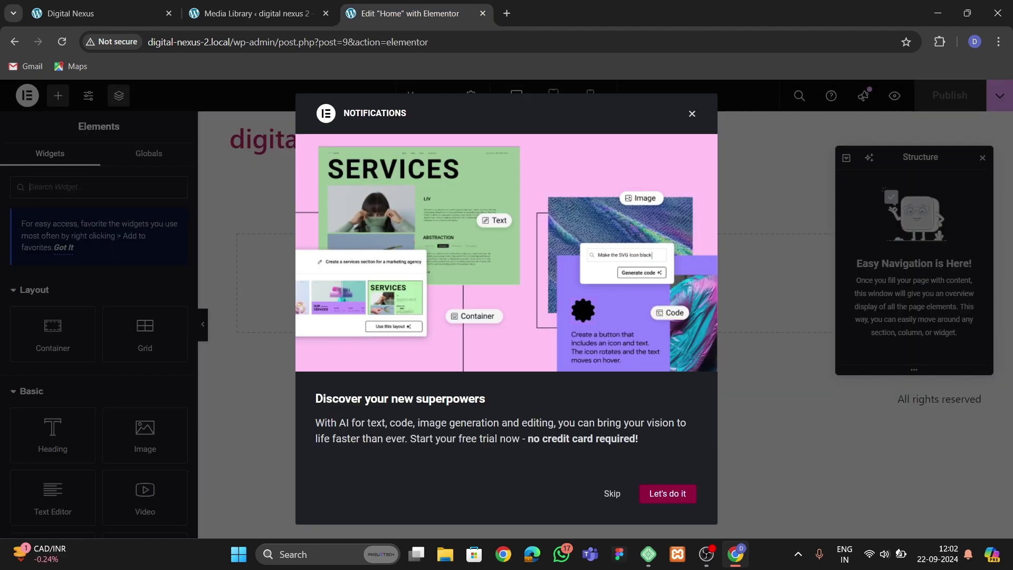
Dismiss Elementor's notifications, check the uploaded icons, and open ColorZilla on the Digital Nexus site.
click(692, 113)
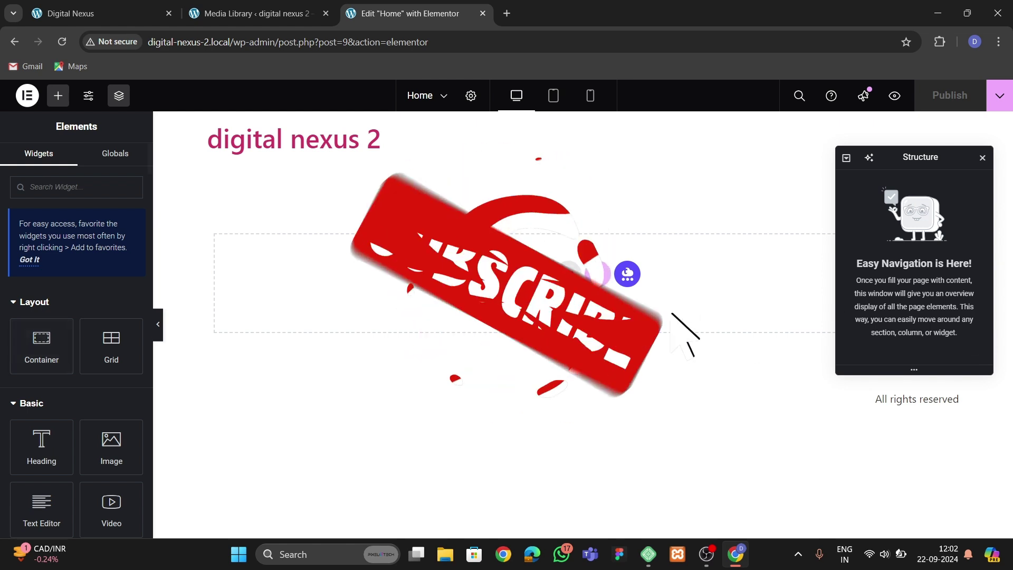
click(100, 13)
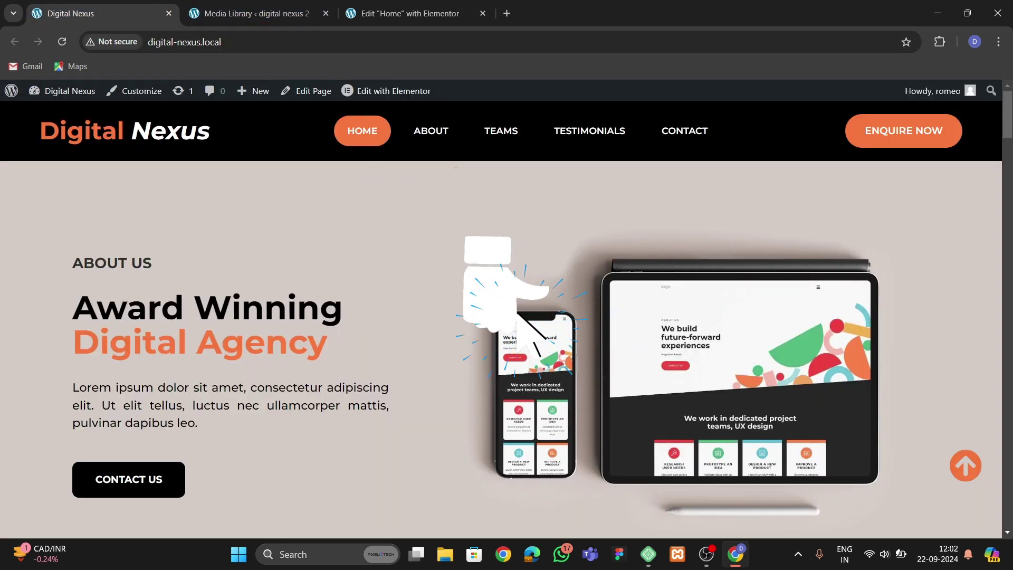
click(401, 13)
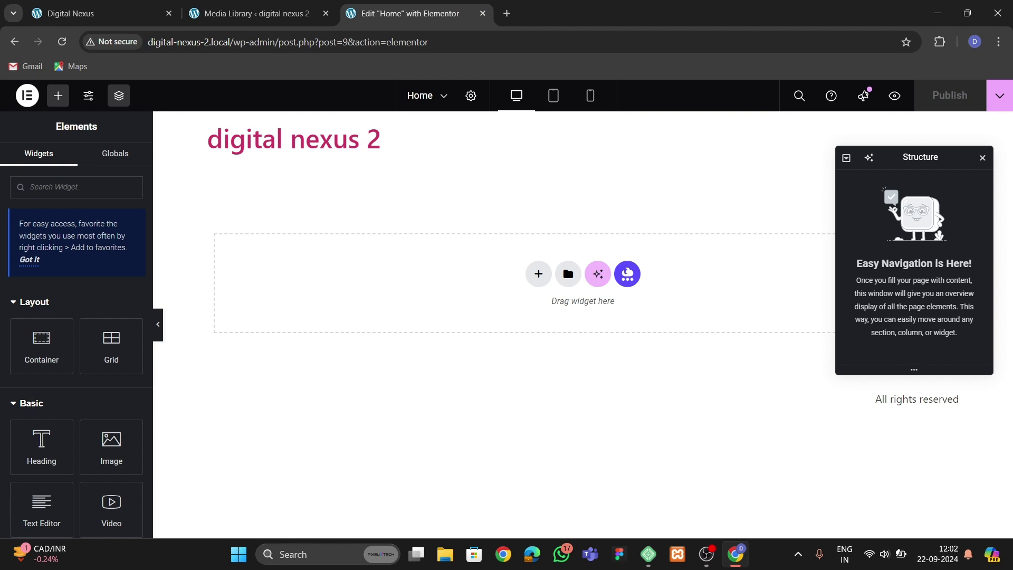
click(253, 14)
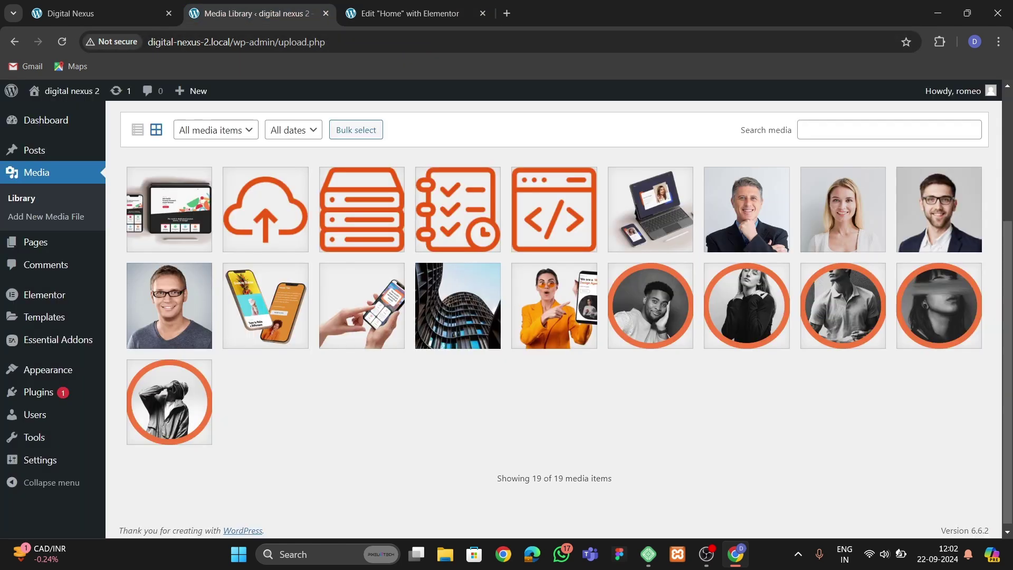
click(100, 13)
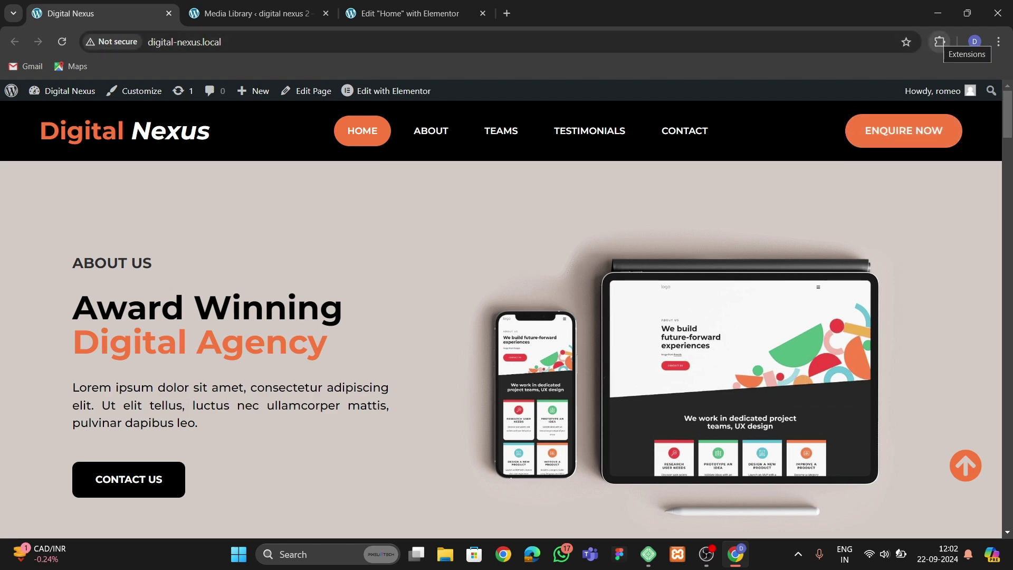
click(940, 42)
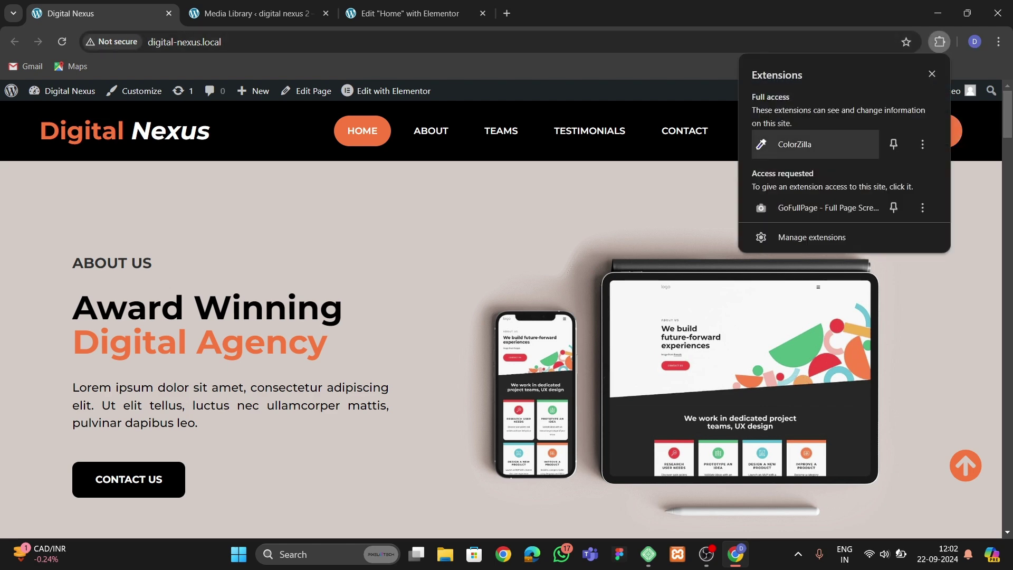
click(802, 144)
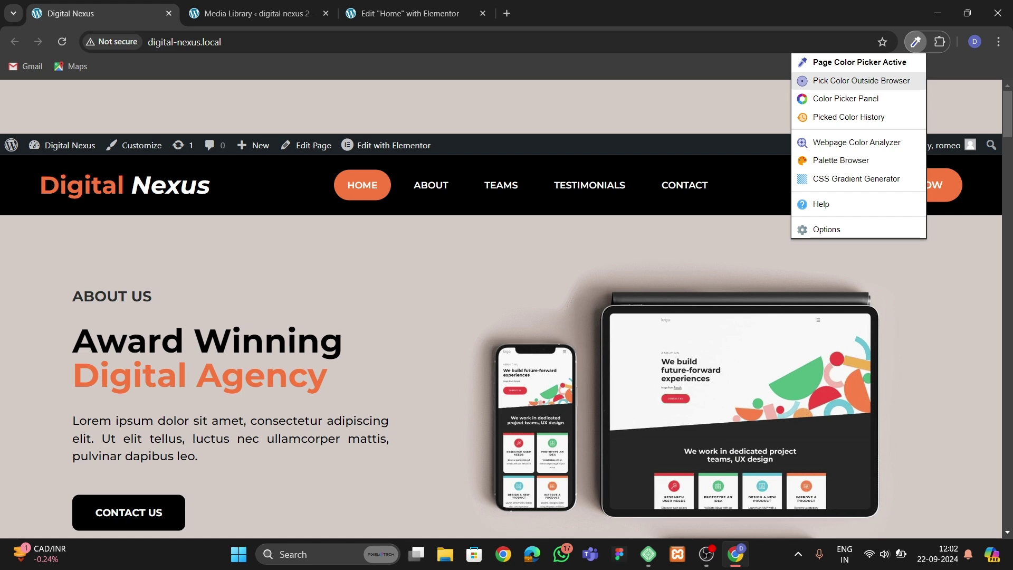
Sample the Digital Nexus hero background with ColorZilla, copying #D4CBC6 to the clipboard.
click(844, 98)
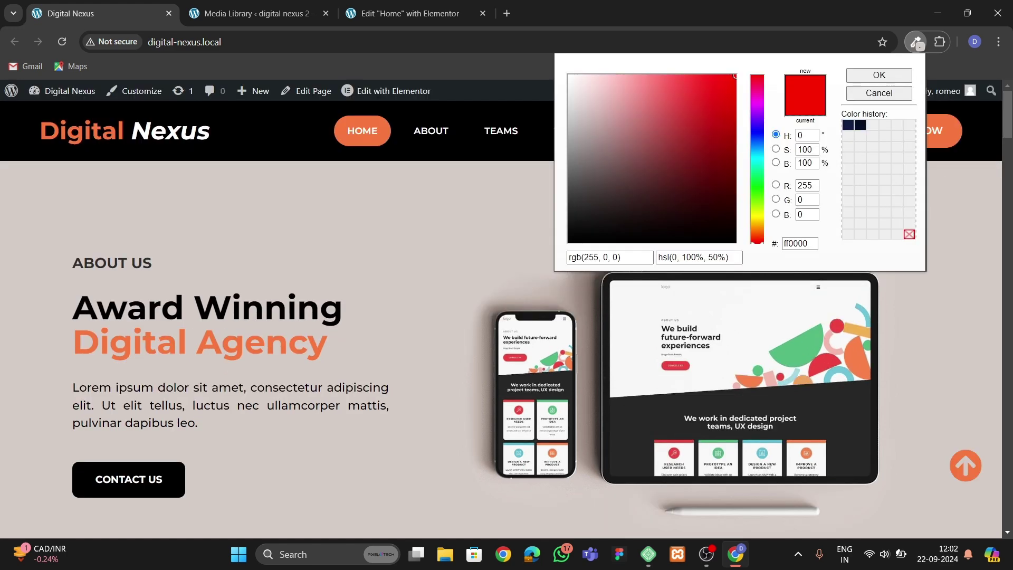
click(917, 42)
click(939, 42)
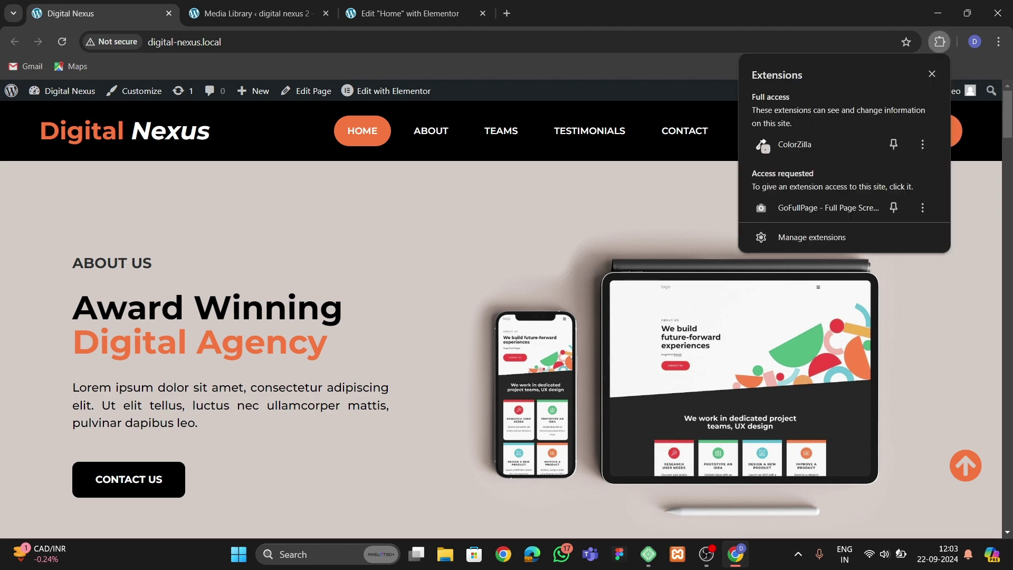
click(794, 144)
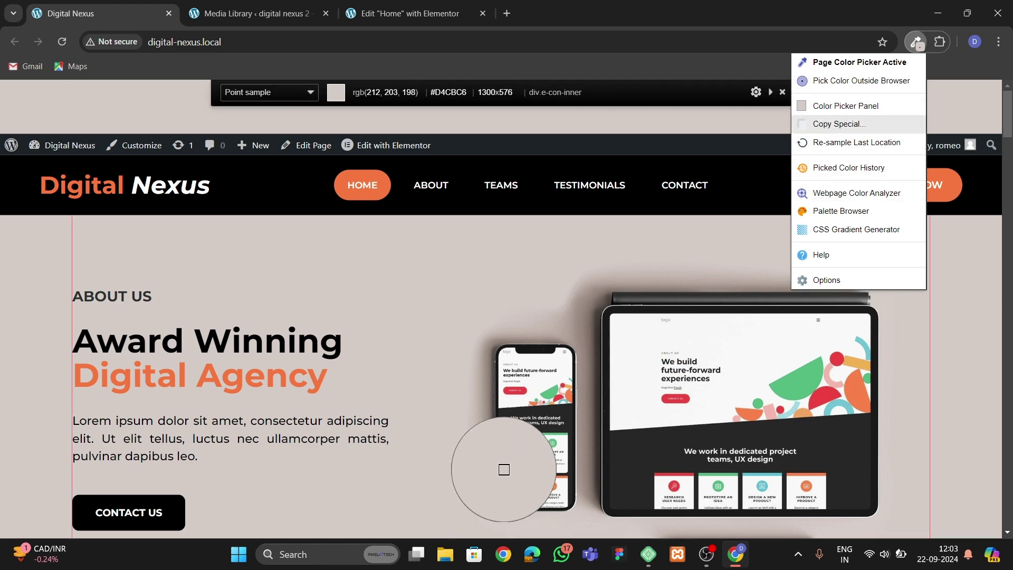
click(436, 329)
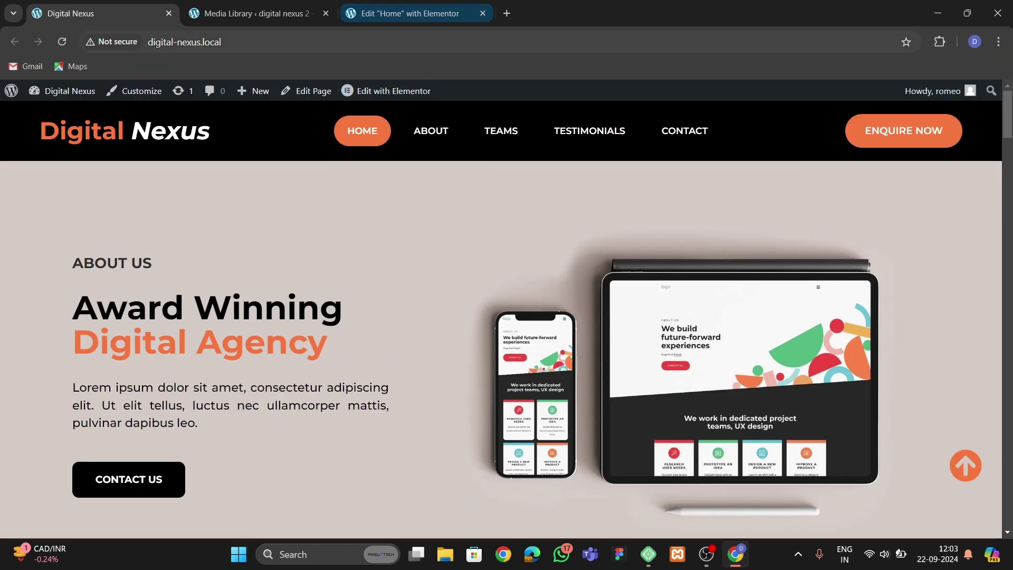
click(406, 14)
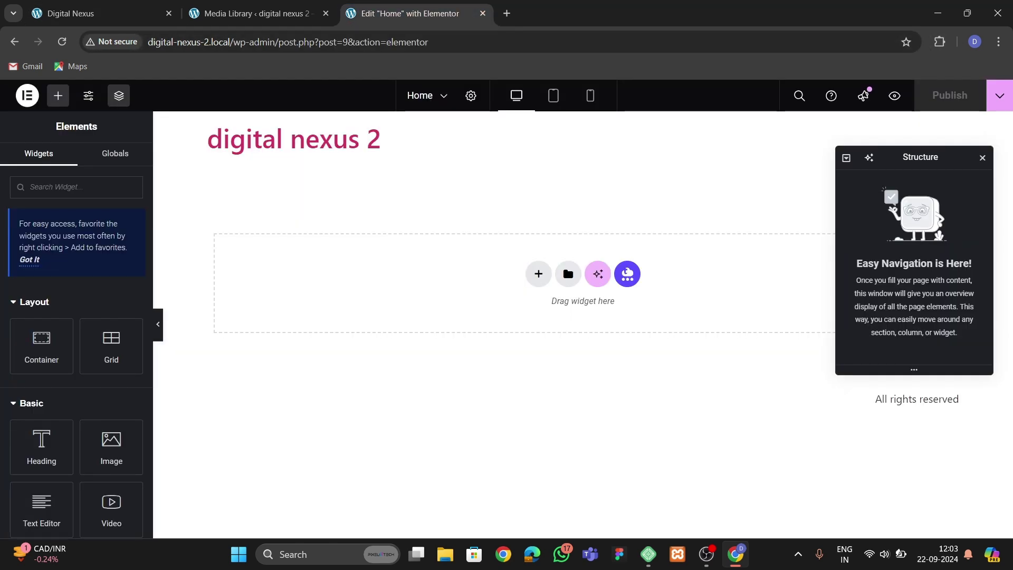
Open Site Settings' Global Colors and add a new custom colour.
click(27, 95)
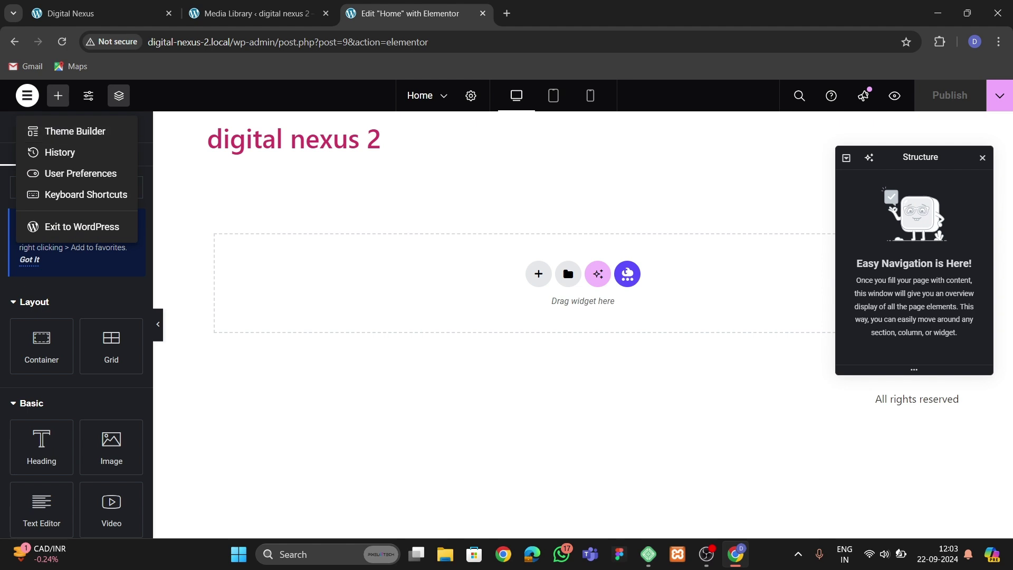
click(88, 95)
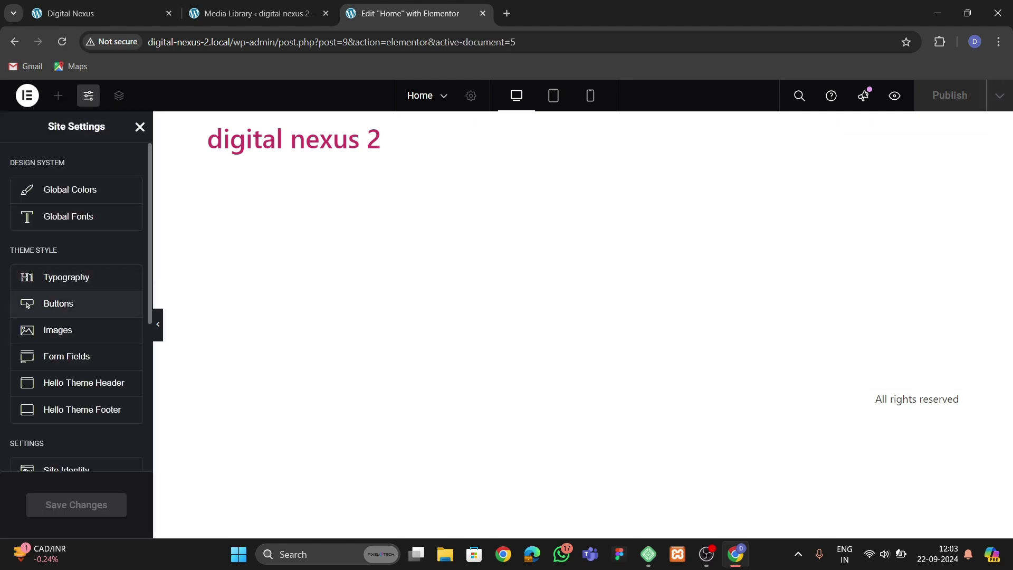
click(70, 190)
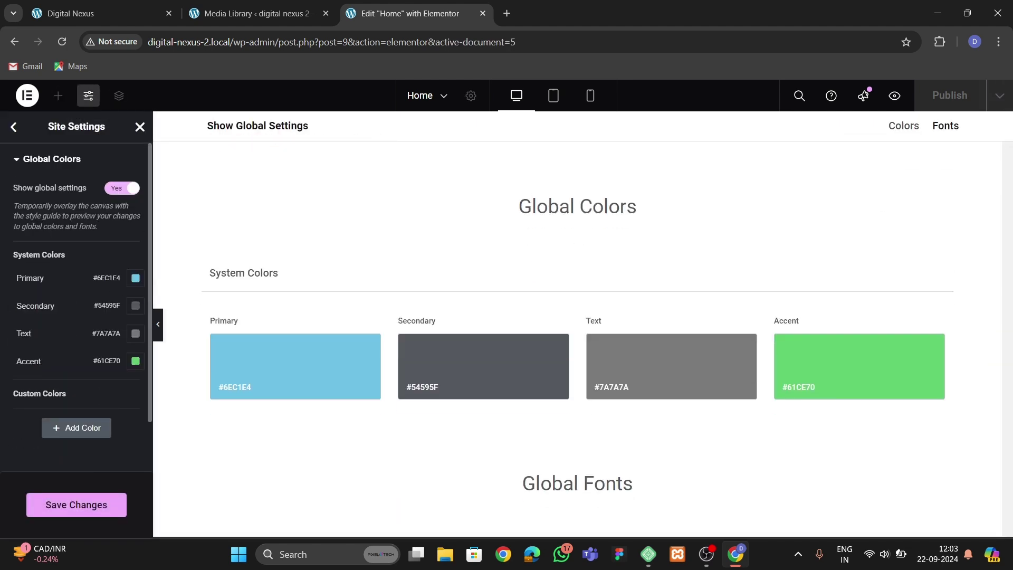
click(77, 428)
scroll(77, 427, down, 1)
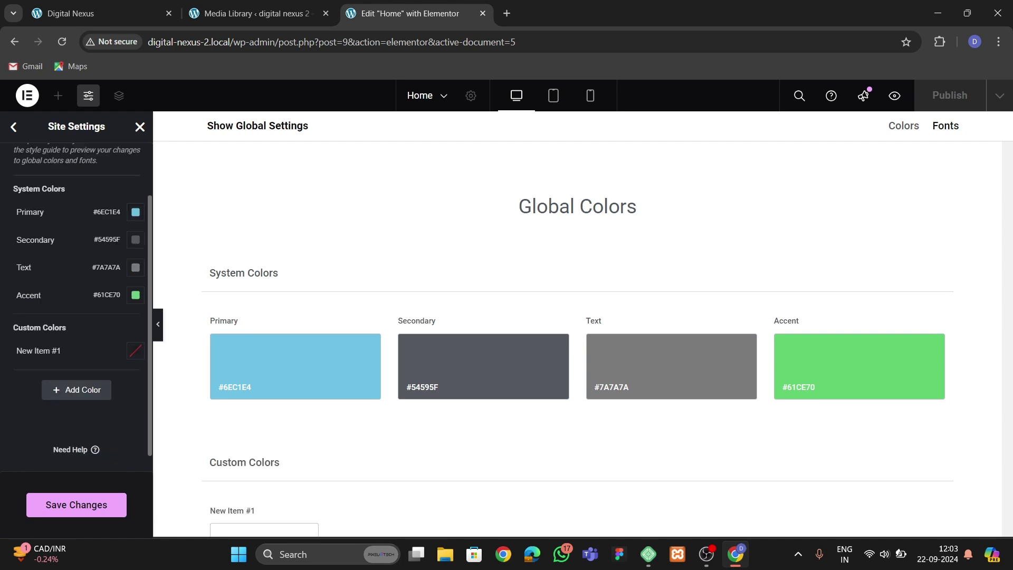
Name the new colour 'bg color' and paste #D4CBC6 as its value.
click(51, 350)
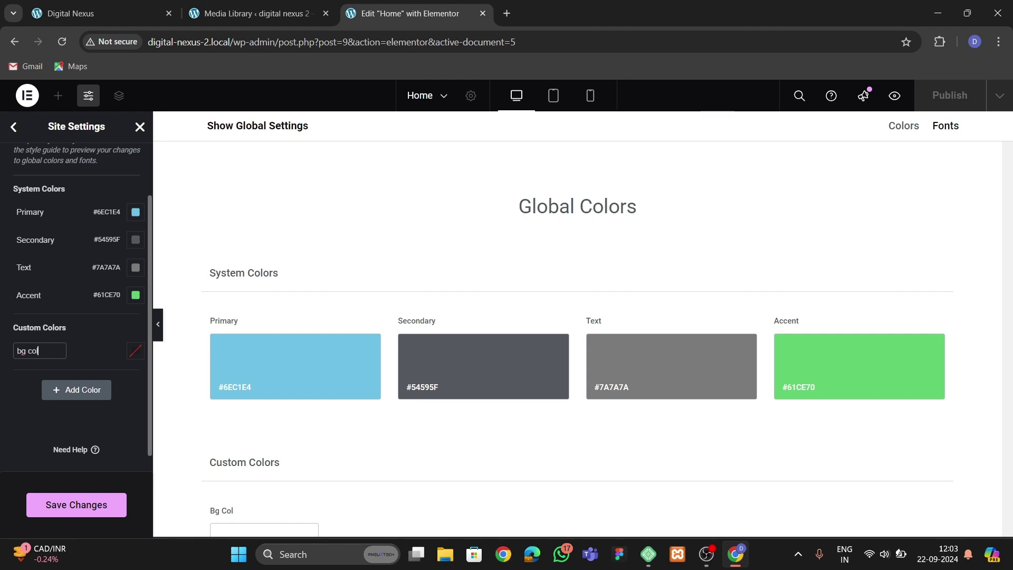
click(130, 350)
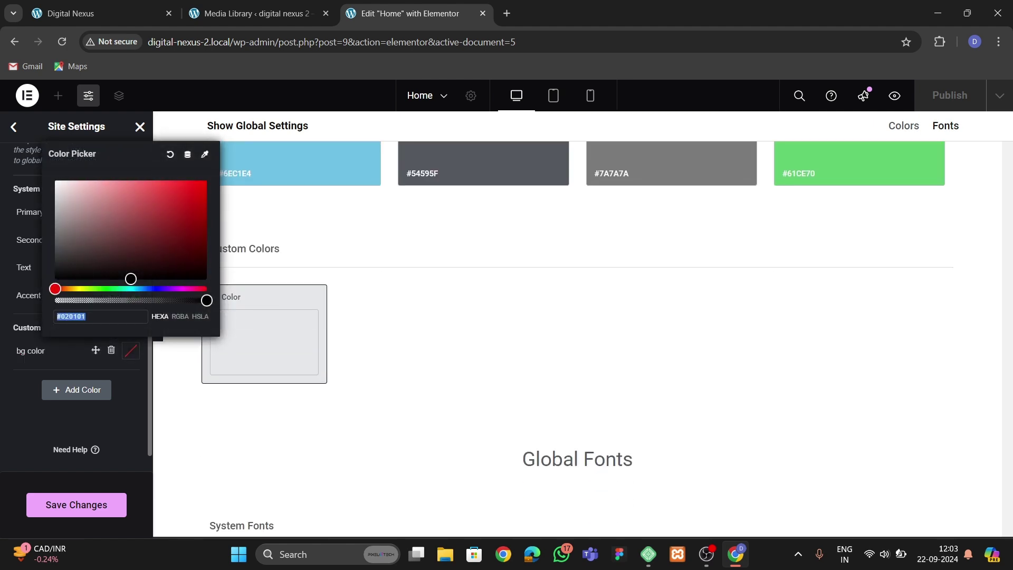
key(ctrl+v)
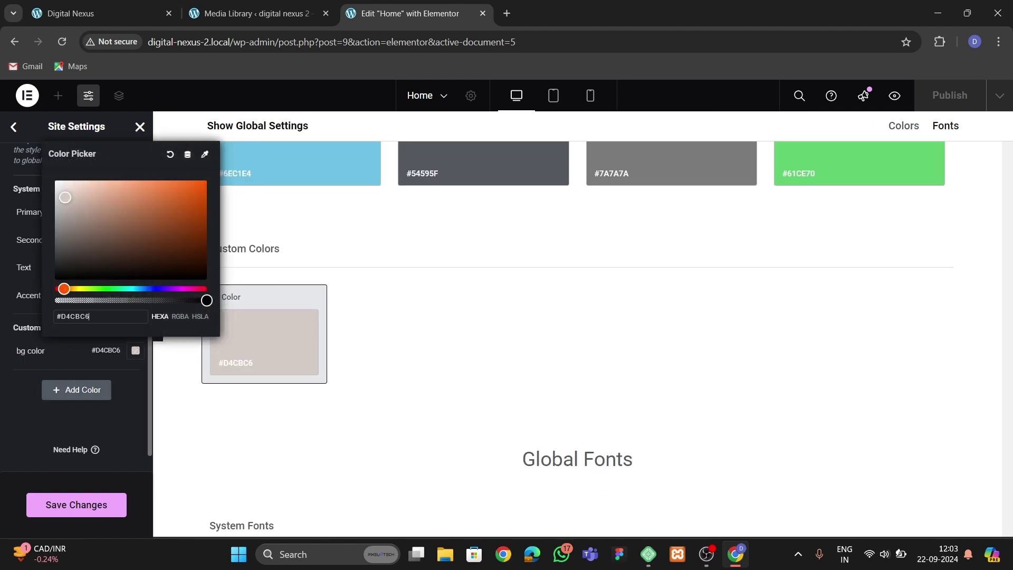
key(Escape)
Add a second, still-empty custom colour and bring up the live Digital Nexus site.
click(77, 389)
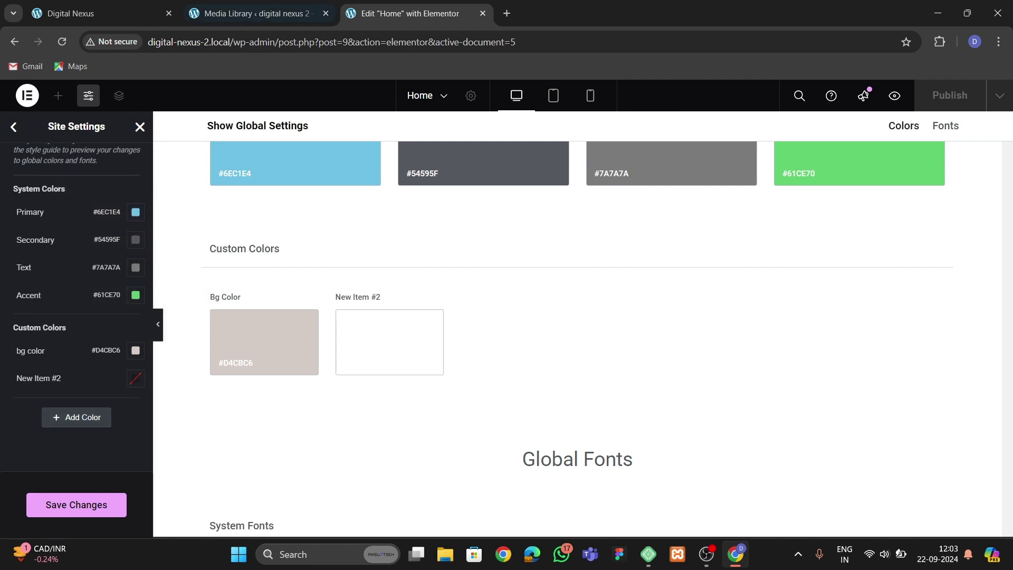
click(253, 13)
click(100, 14)
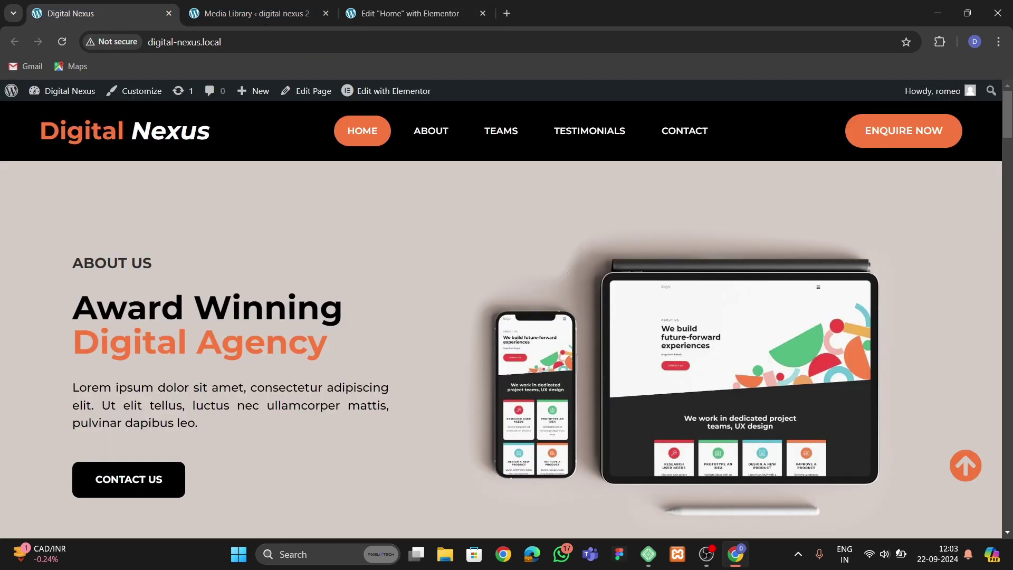
Use ColorZilla to copy the HOME pill's orange #F5773E, then go back to Elementor.
click(940, 41)
click(805, 142)
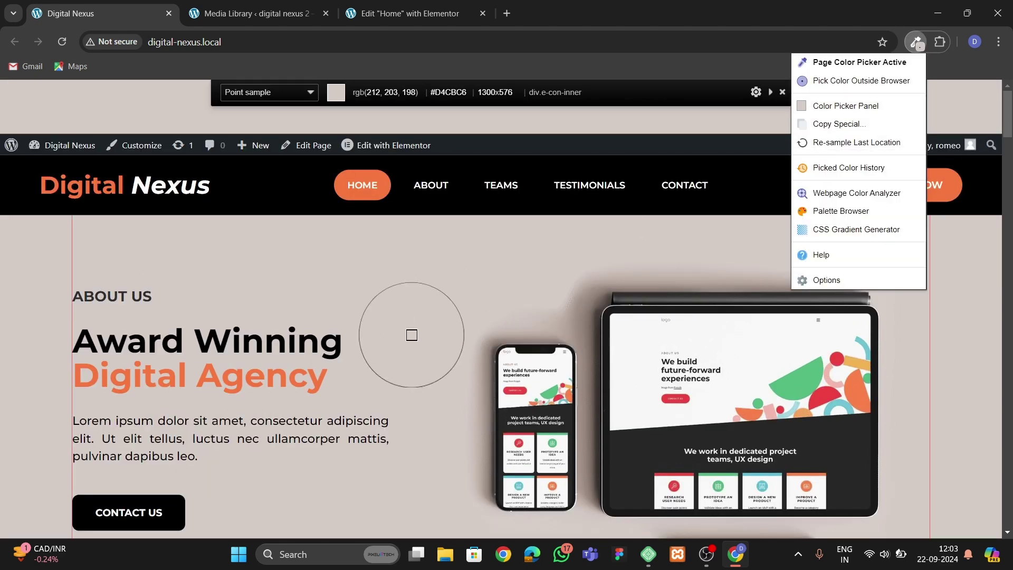
click(365, 191)
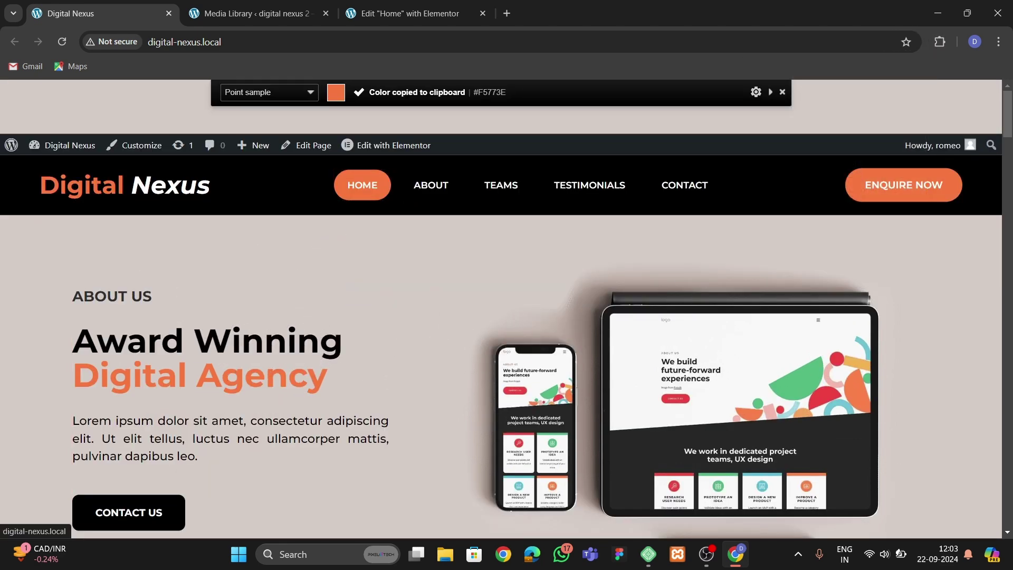
click(410, 13)
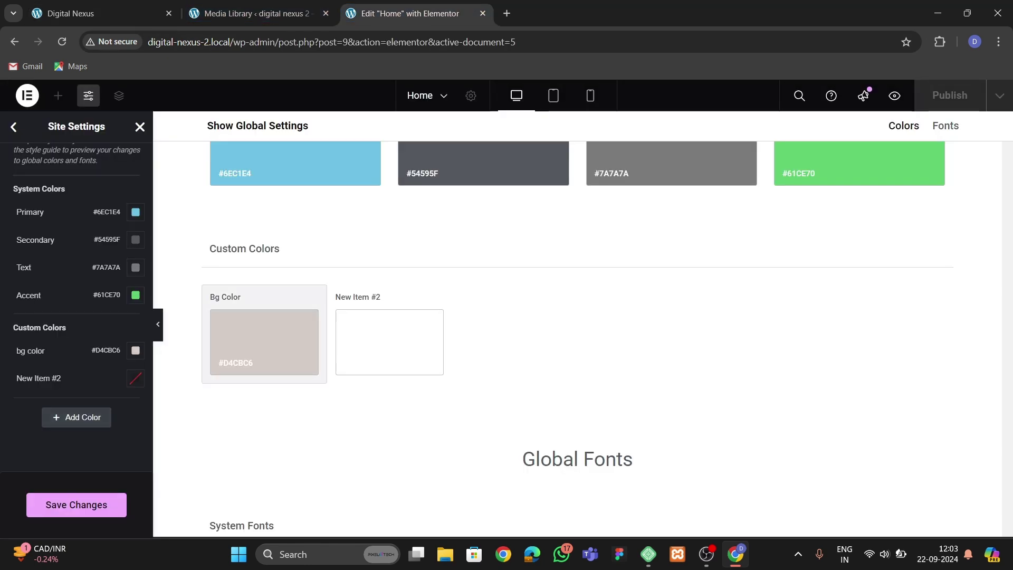
Name the second custom colour 'theme orange' and paste #F5773E as its value.
click(52, 377)
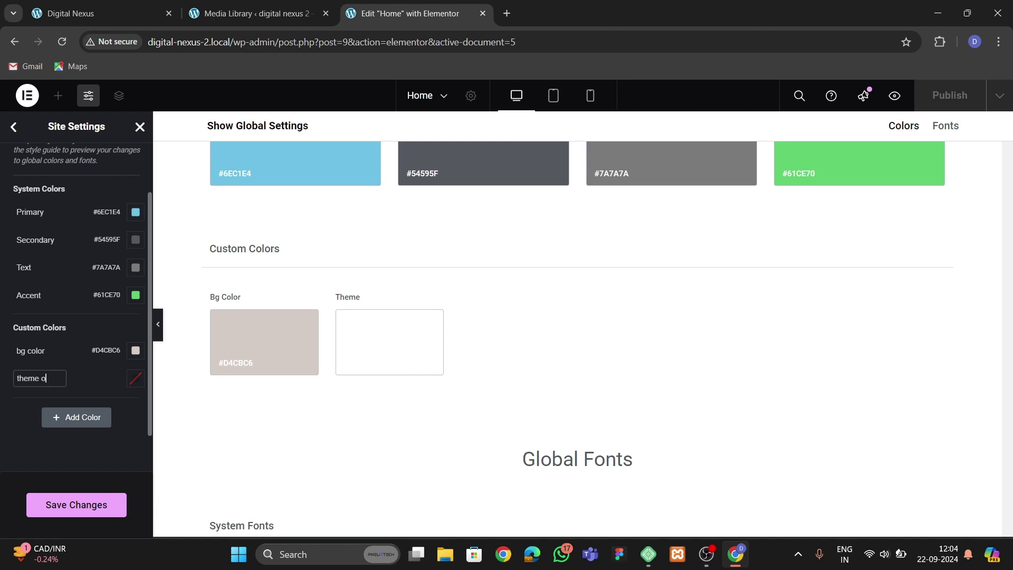
click(131, 378)
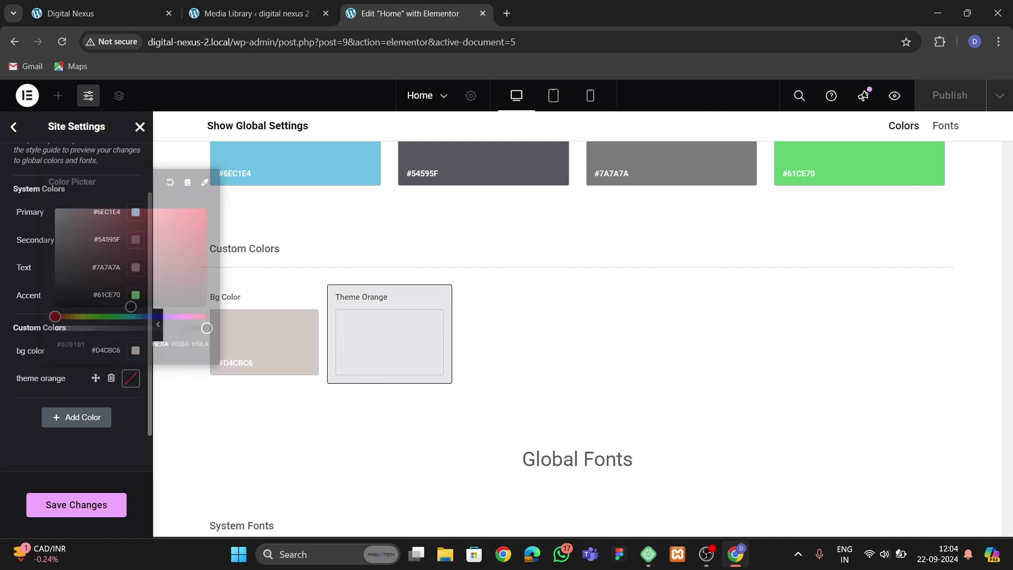
key(ctrl+v)
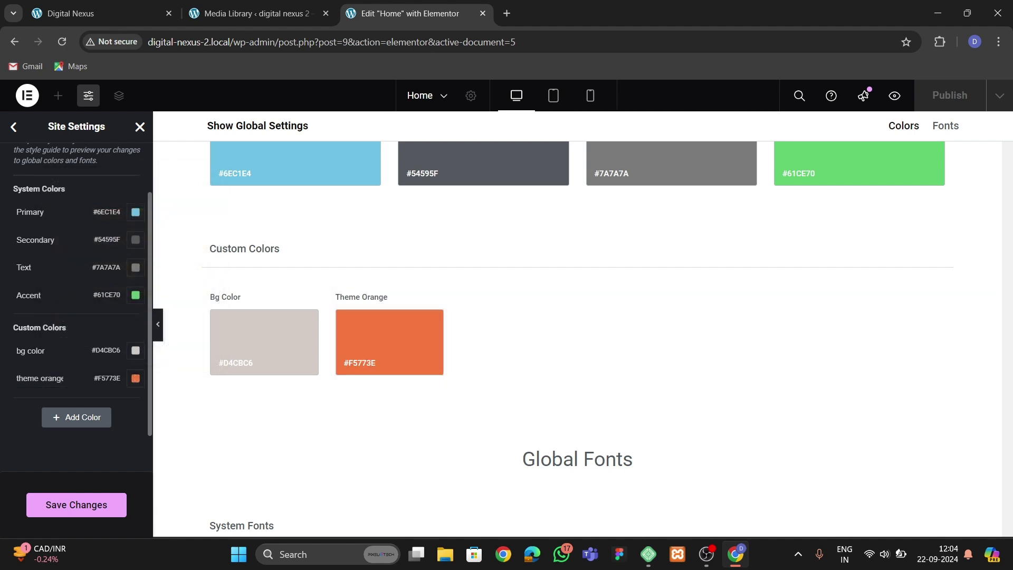
click(253, 13)
After checking the live site, save the new global colours and close Site Settings.
click(100, 13)
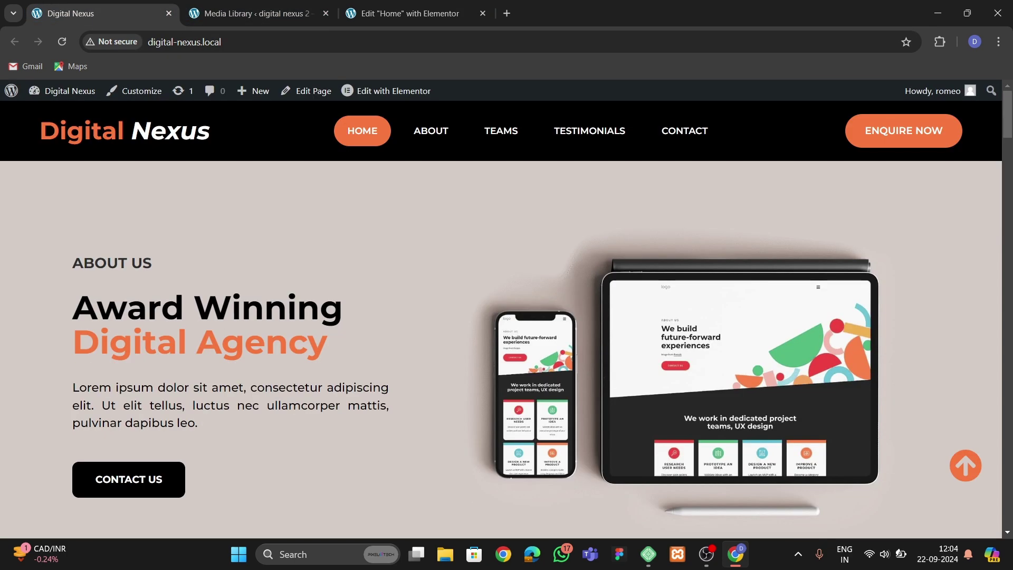
scroll(430, 136, down, 9)
scroll(506, 348, down, 3)
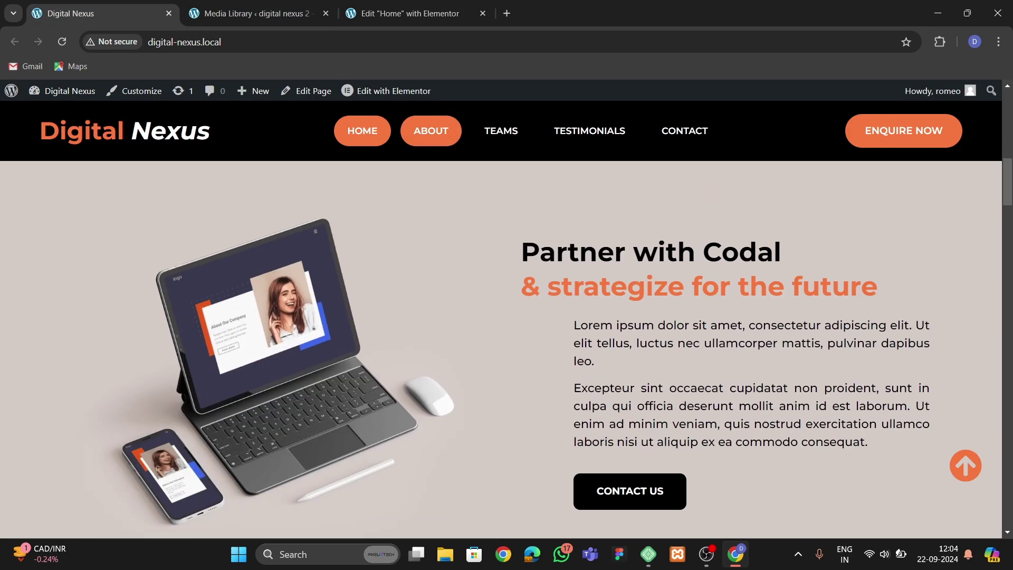
scroll(506, 348, up, 3)
scroll(506, 348, down, 10)
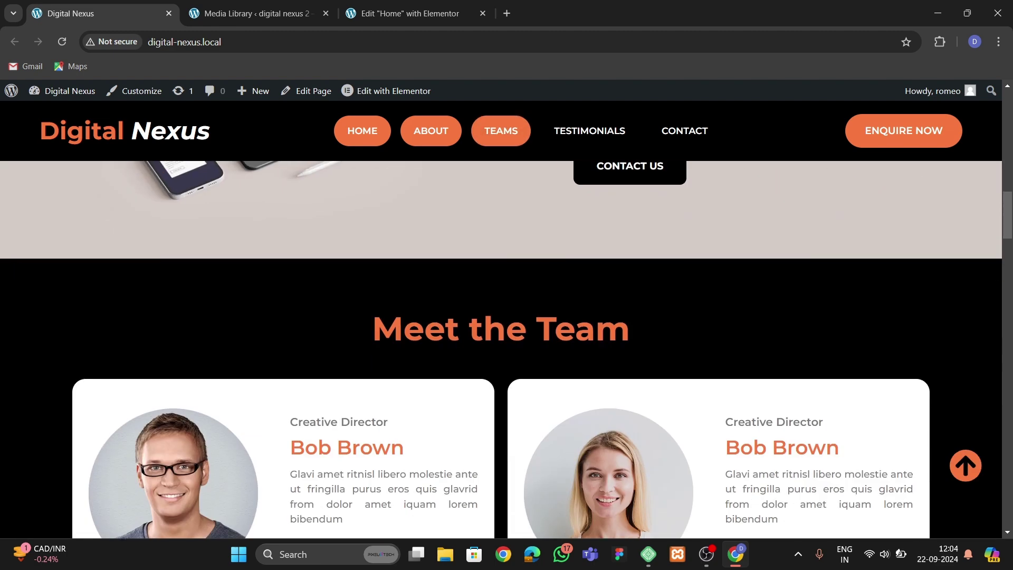
scroll(506, 348, up, 5)
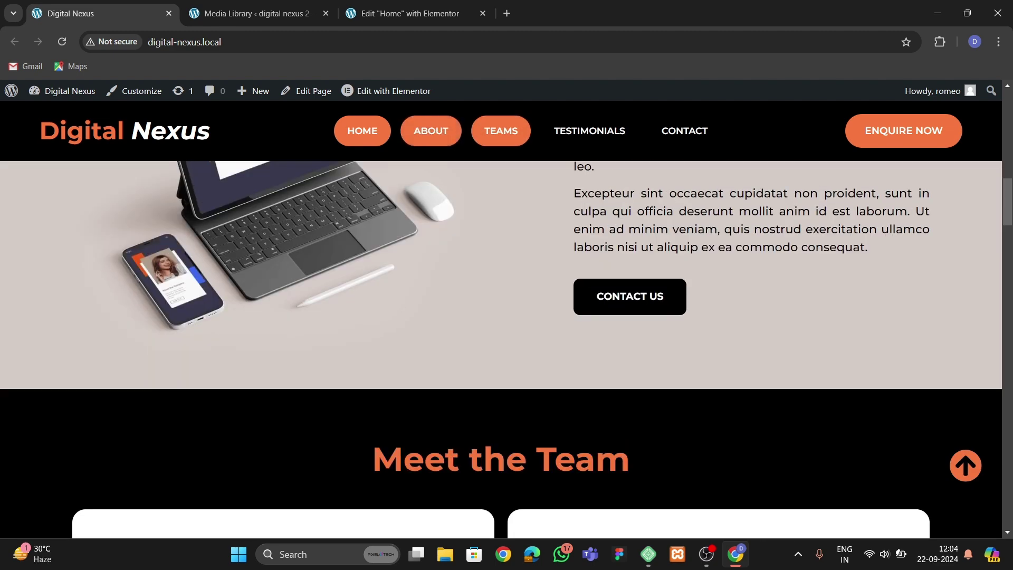
click(285, 14)
click(393, 13)
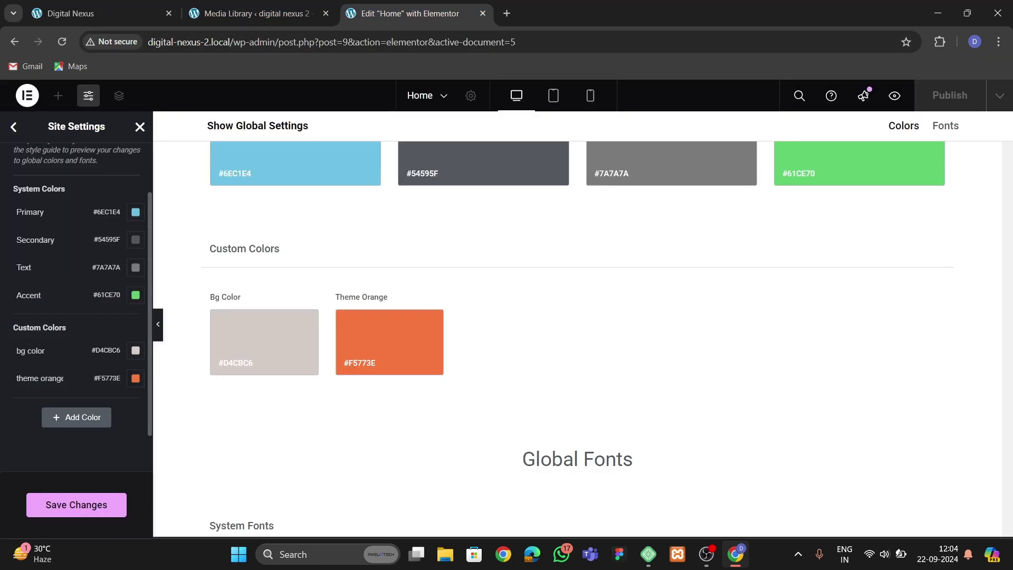
click(76, 504)
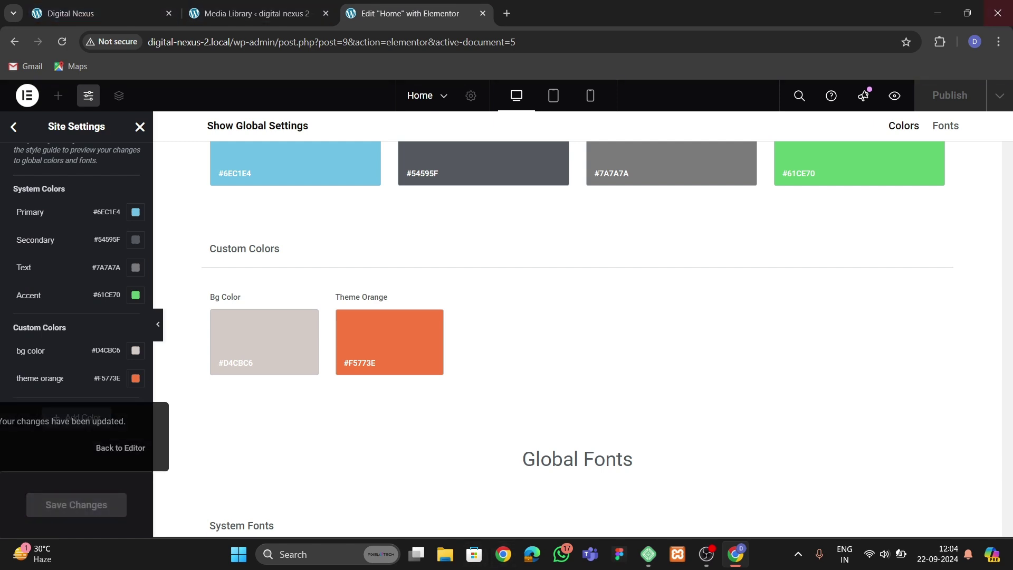
click(140, 127)
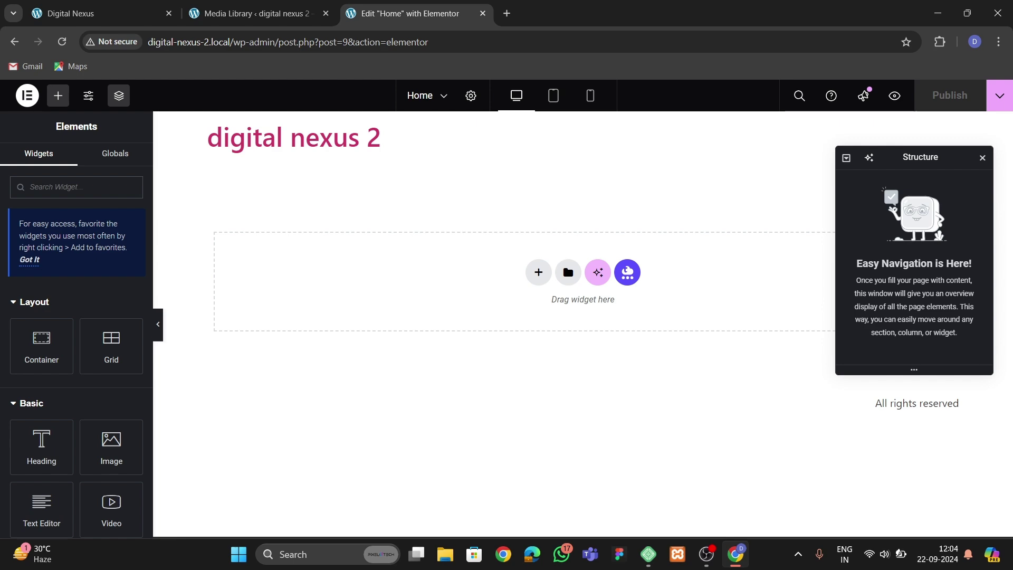
Review the reference site's 'Award Winning Digital Agency' hero, then return to the Elementor Home editor.
key(ctrl+Tab)
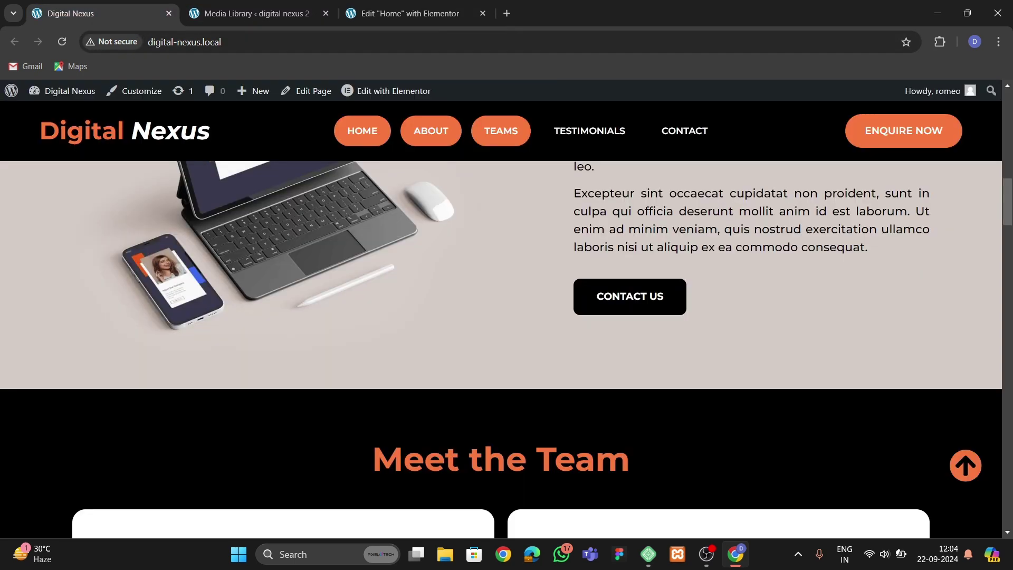
key(ctrl+Tab)
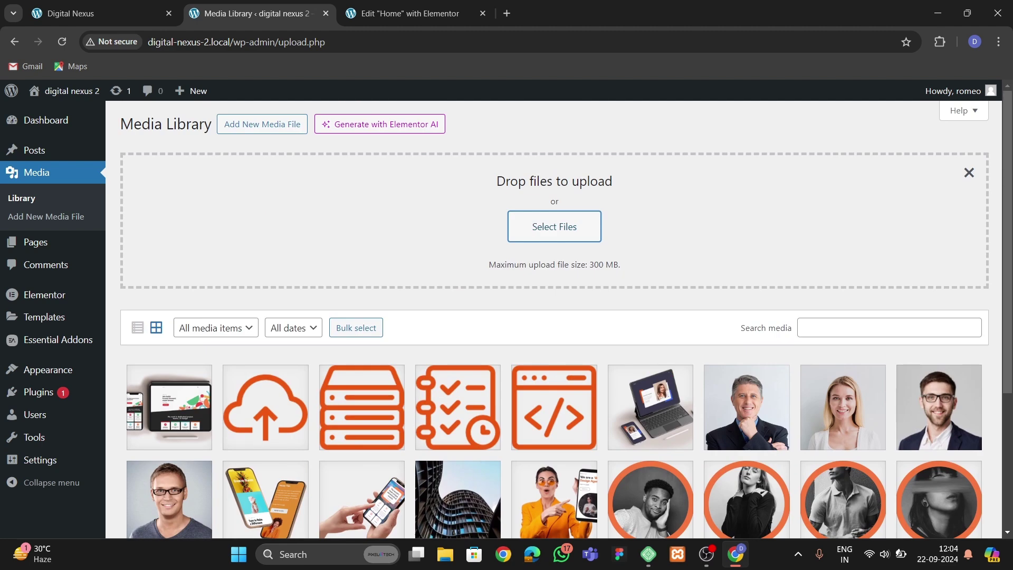
key(ctrl+Tab)
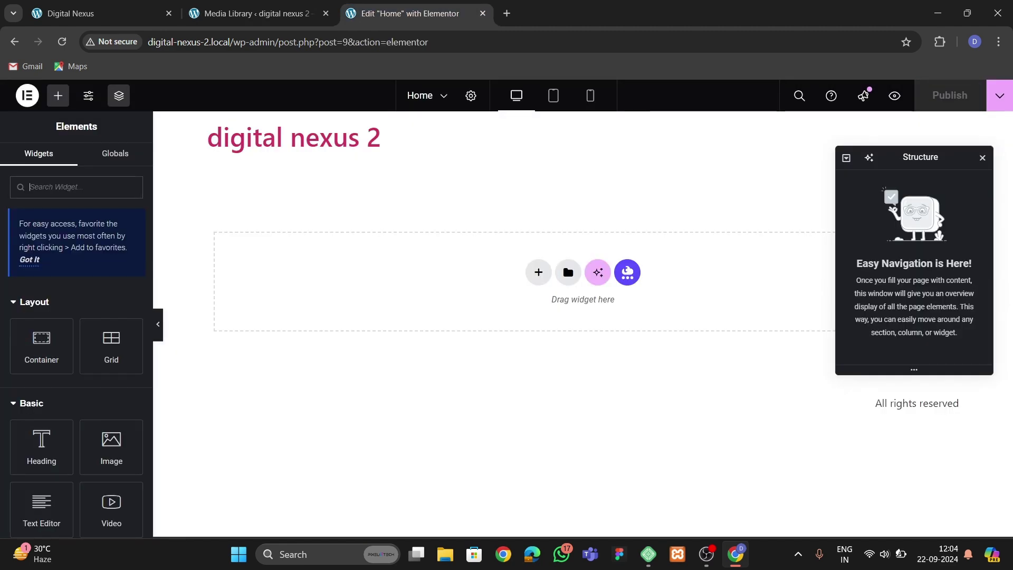
key(ctrl+1)
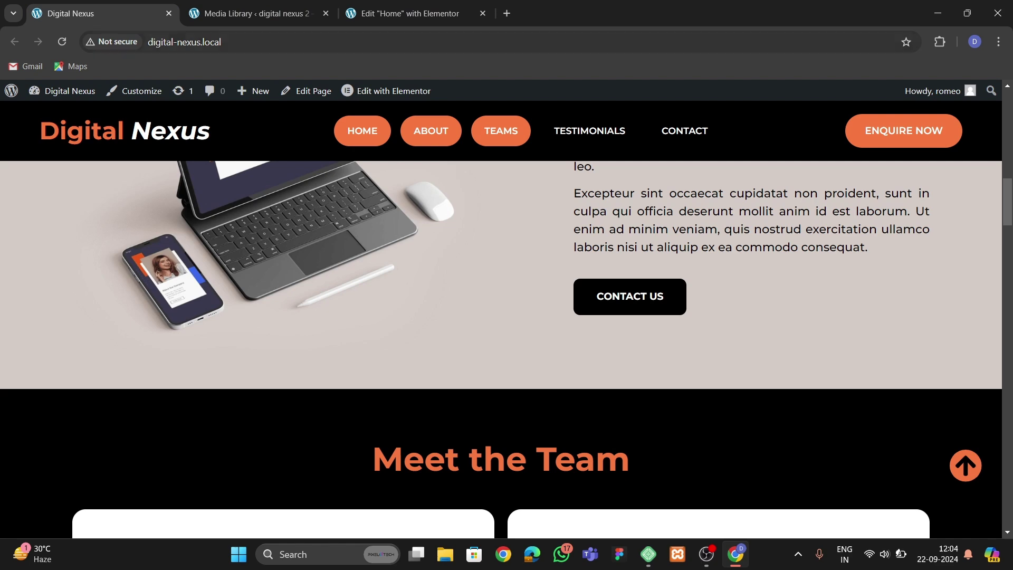
key(ctrl+2)
key(ctrl+shift+Page_Up)
key(ctrl+2)
key(ctrl+shift+Page_Down)
key(ctrl+shift+Page_Down)
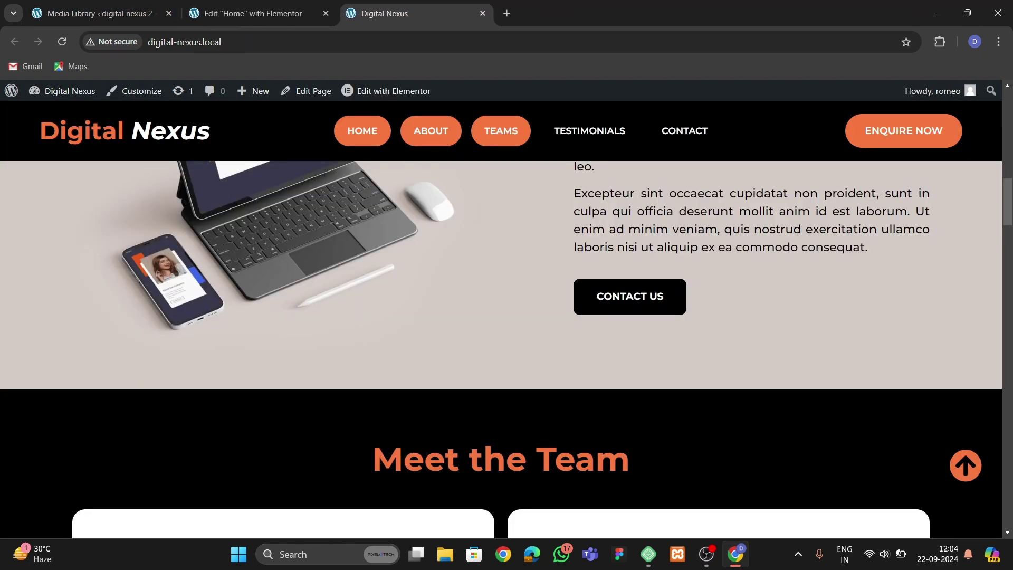
scroll(501, 348, up, 5)
scroll(501, 348, up, 10)
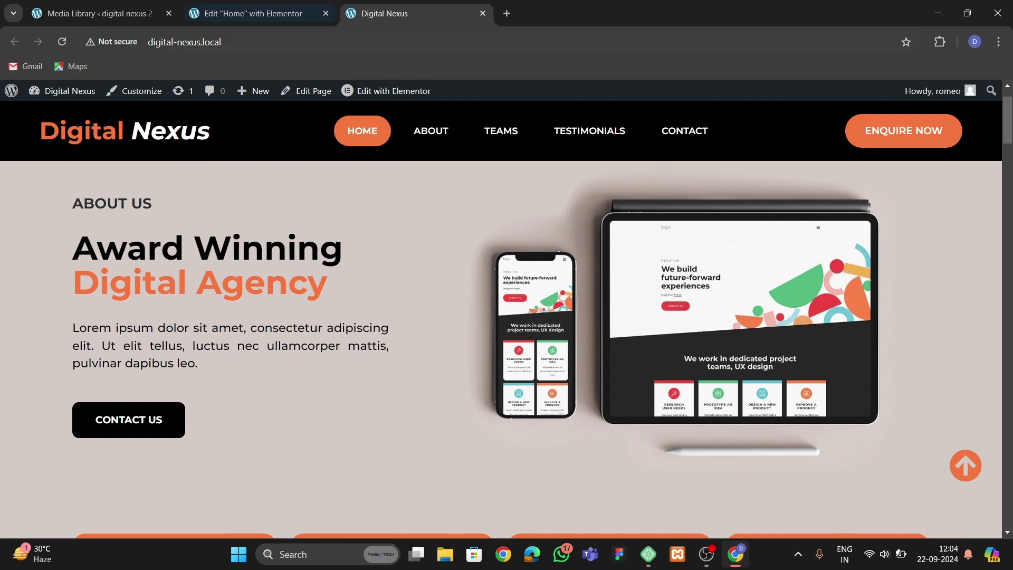
key(ctrl+2)
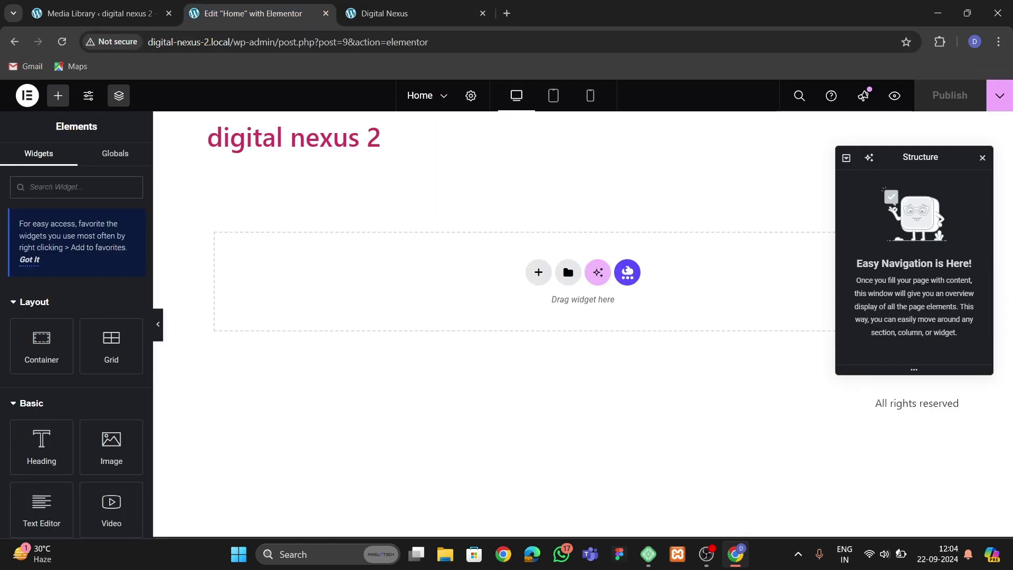
Give the page body a Classic background using the global 'bg color'.
click(470, 96)
click(73, 161)
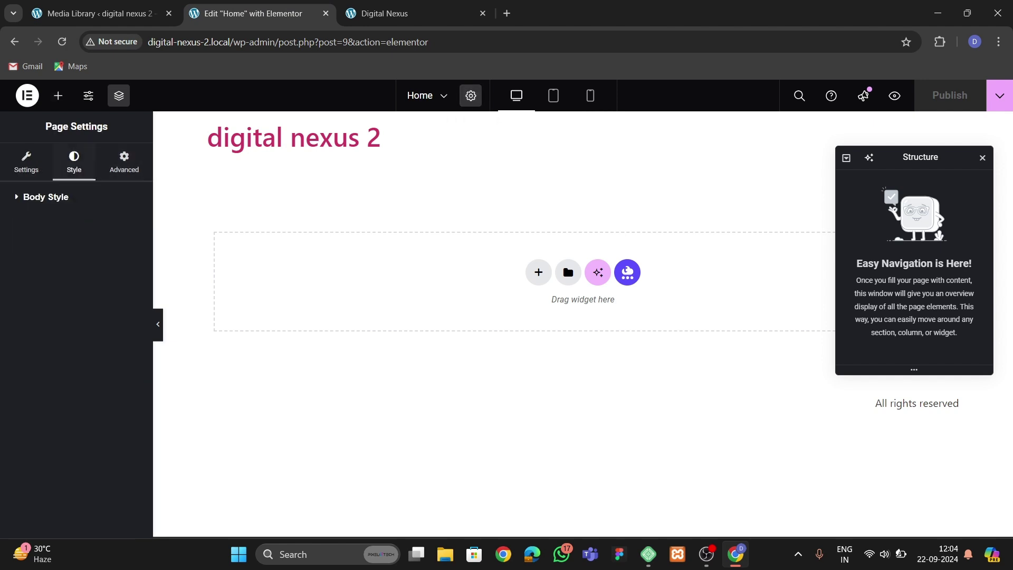
click(46, 197)
click(112, 341)
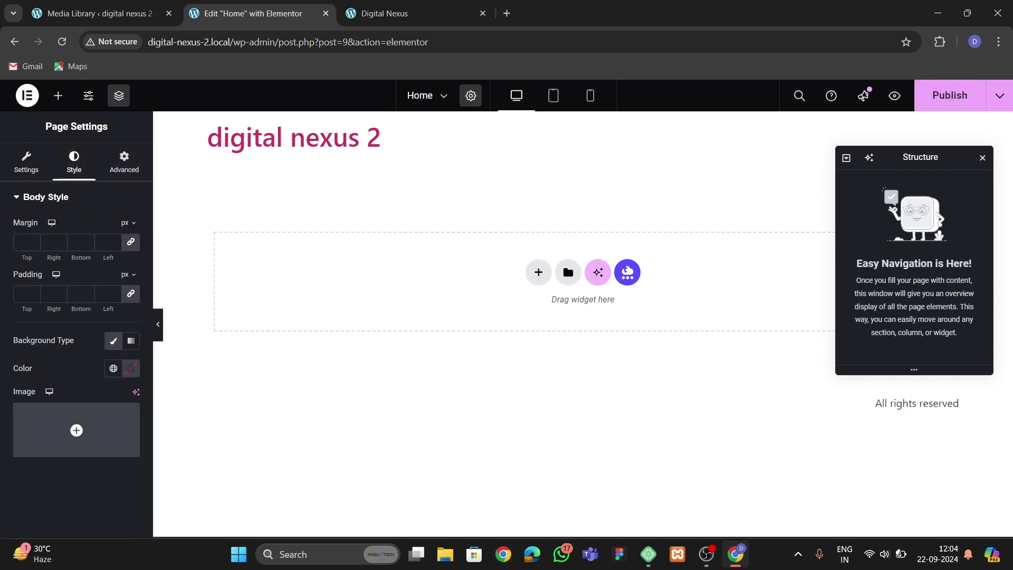
click(112, 368)
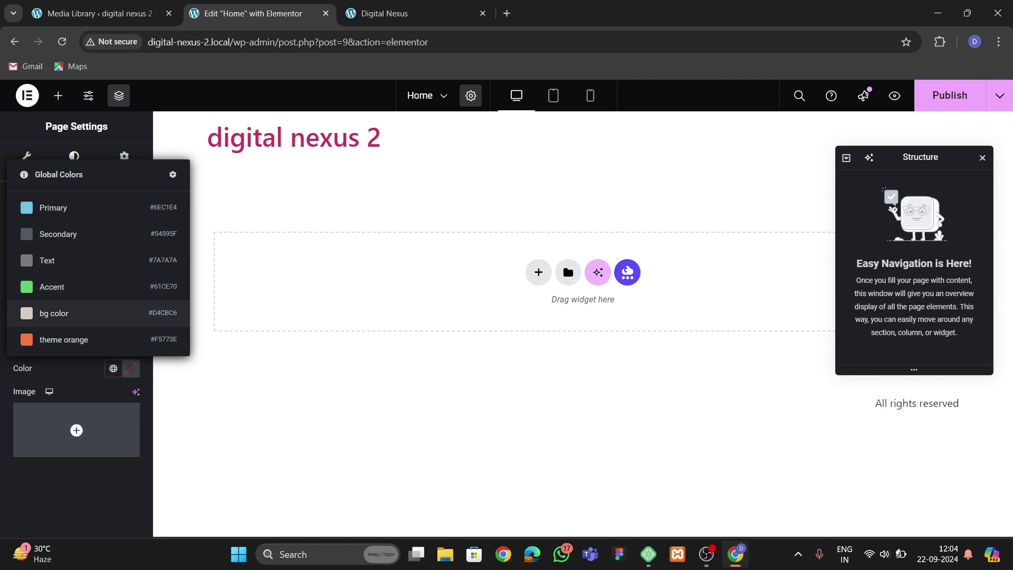
click(64, 313)
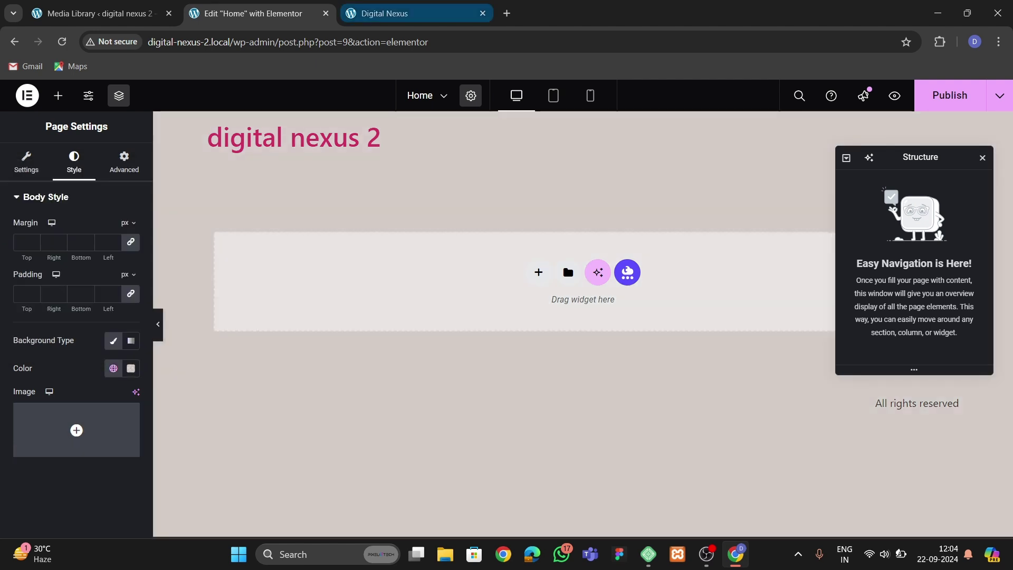
Add a two-column flexbox container to the page.
click(401, 13)
key(ctrl+shift+Tab)
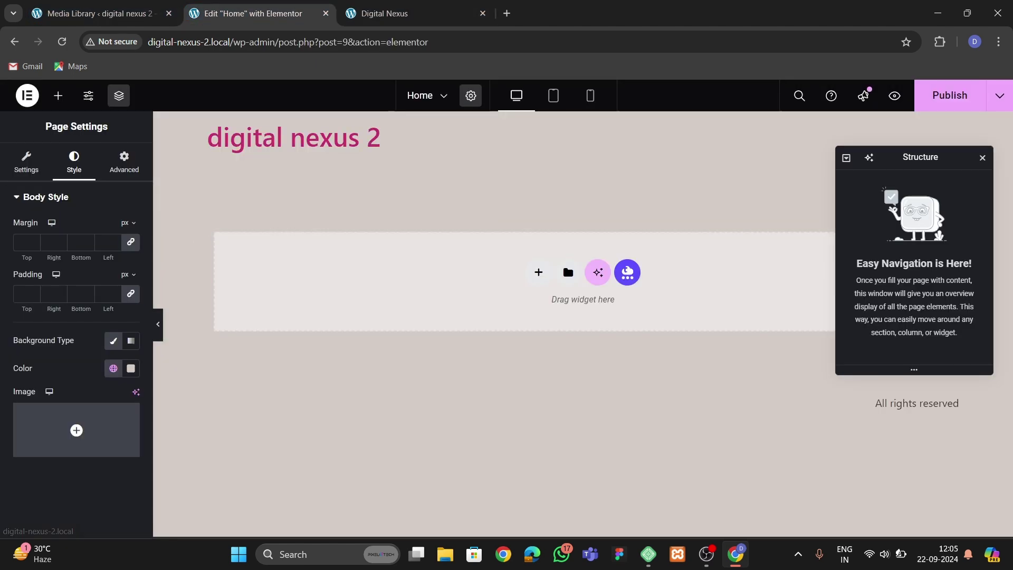
click(545, 305)
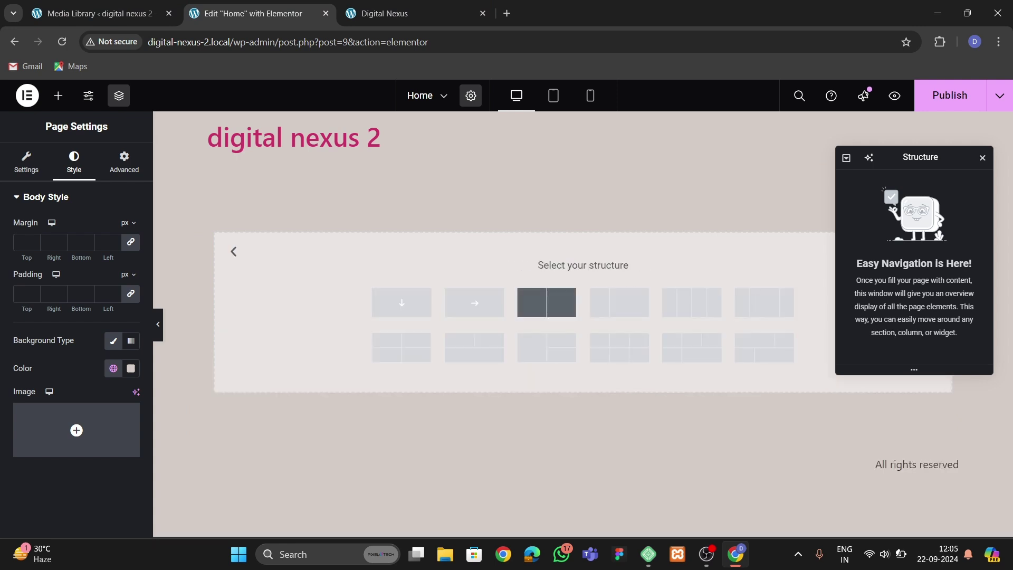
click(546, 302)
key(ctrl+Tab)
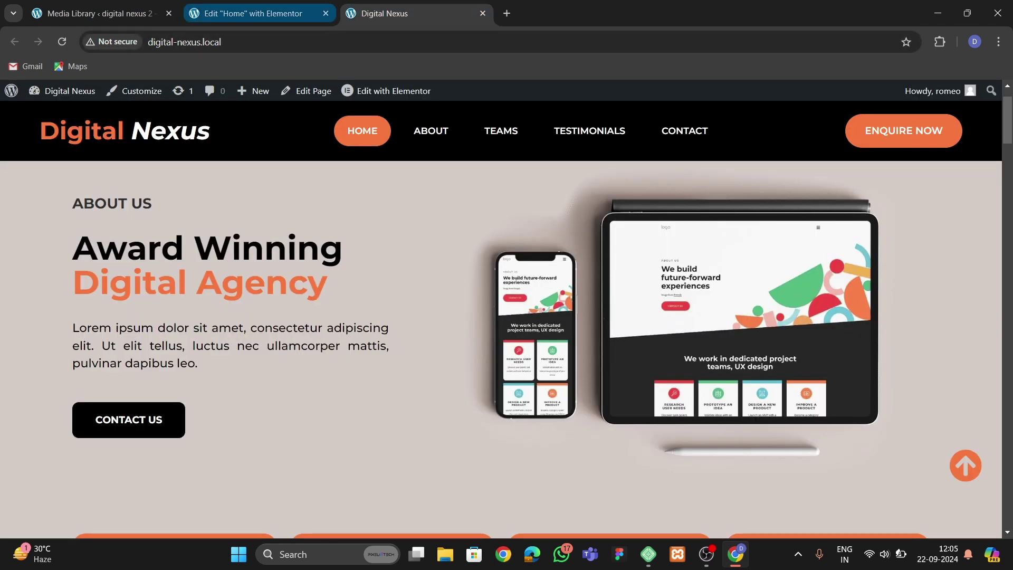
key(ctrl+shift+Tab)
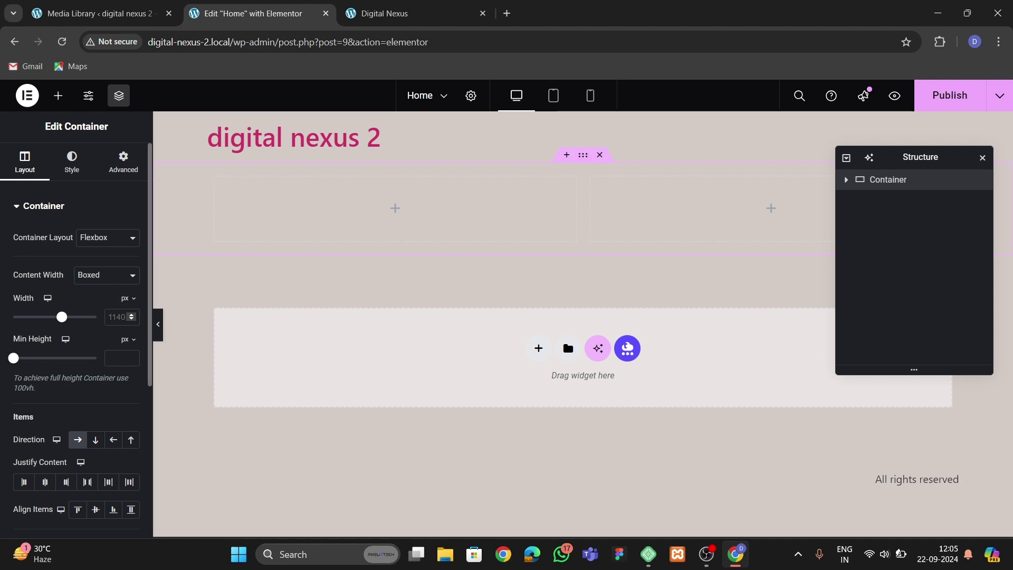
Make the container 1300 px wide with 60 px top and bottom padding.
text(1300)
click(123, 161)
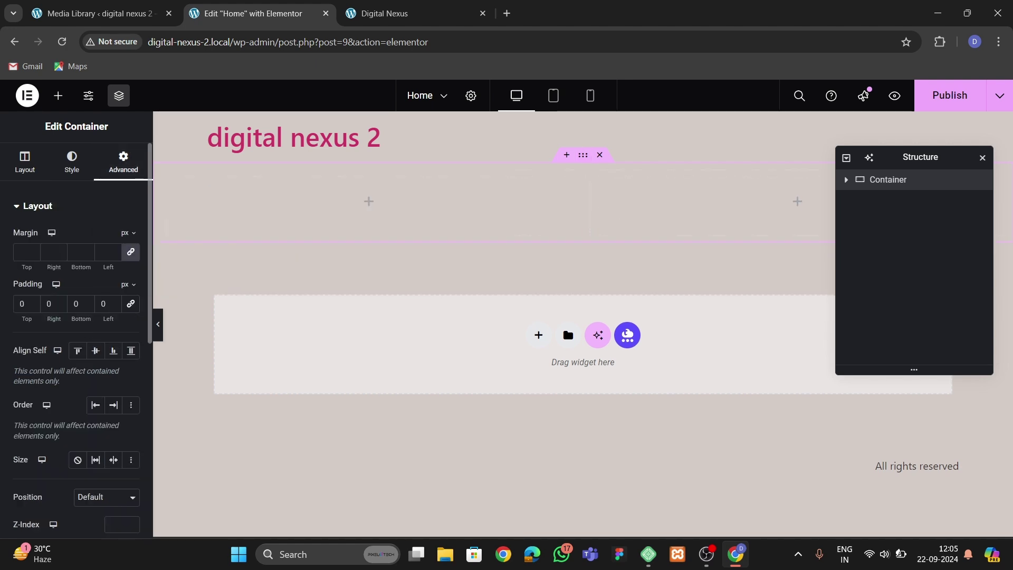
text(60)
click(79, 303)
text(60)
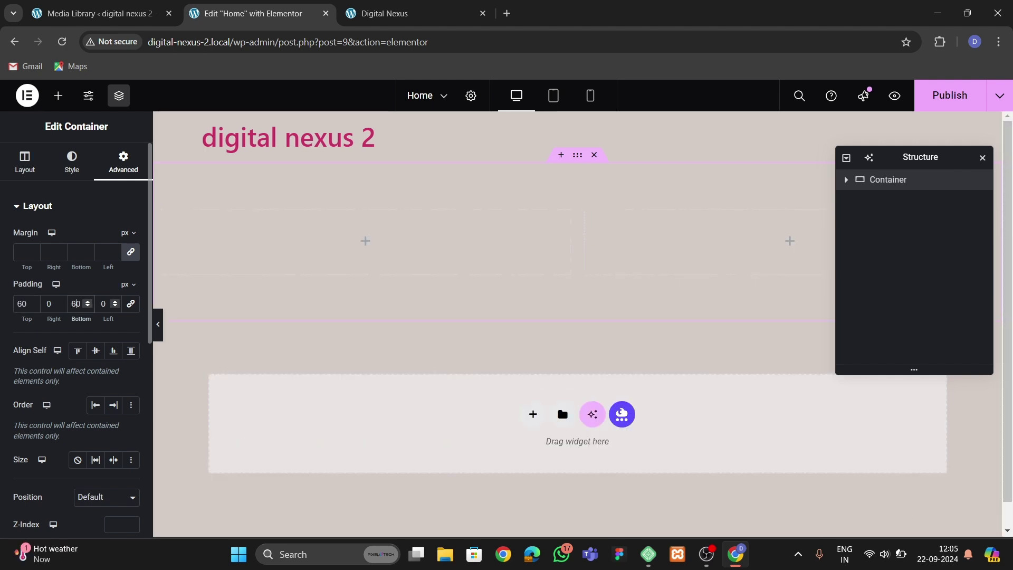
Rename the container 'hero' and set its right column's padding to zero.
double_click(888, 180)
text(hero)
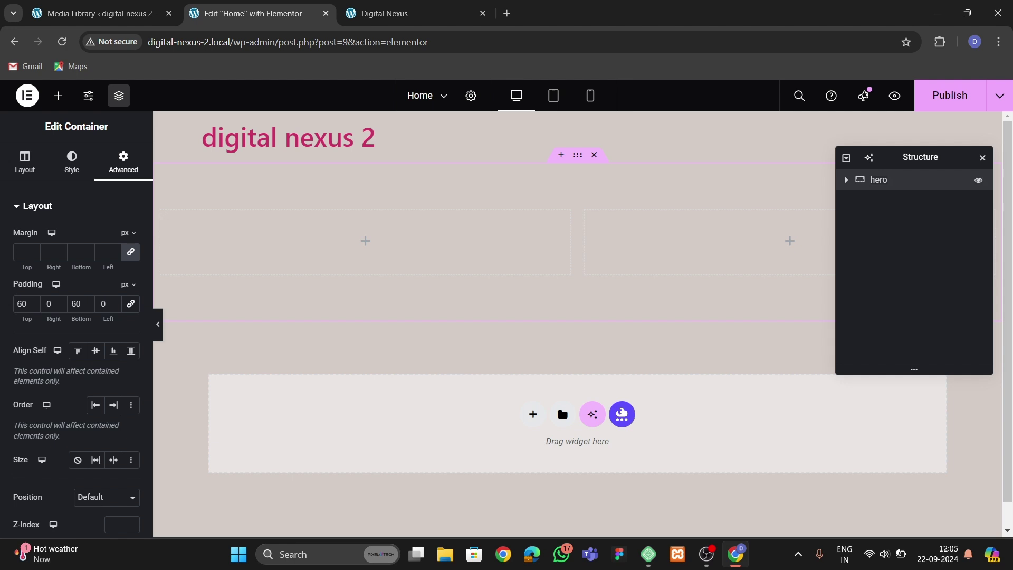
click(846, 180)
click(894, 199)
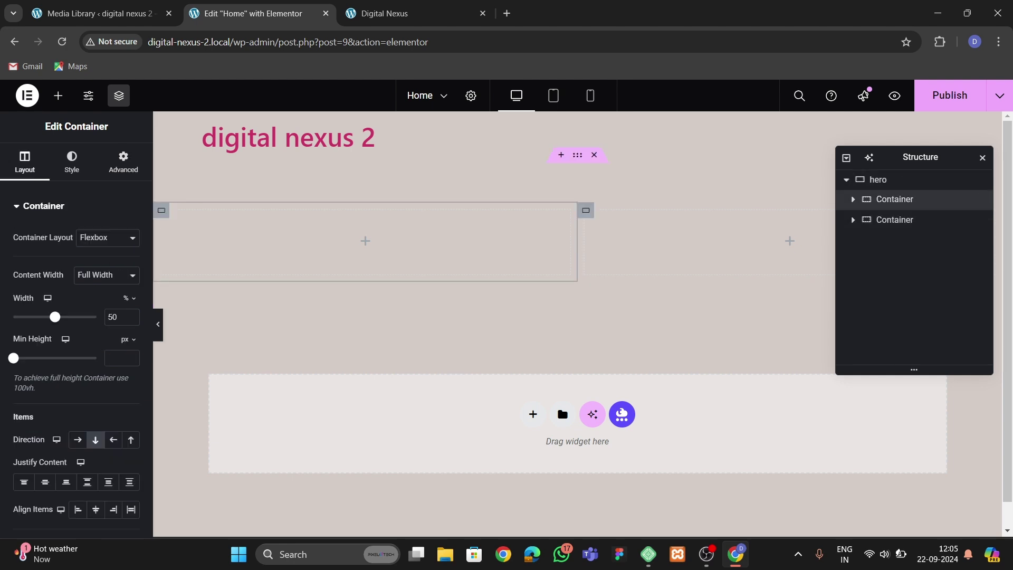
click(123, 161)
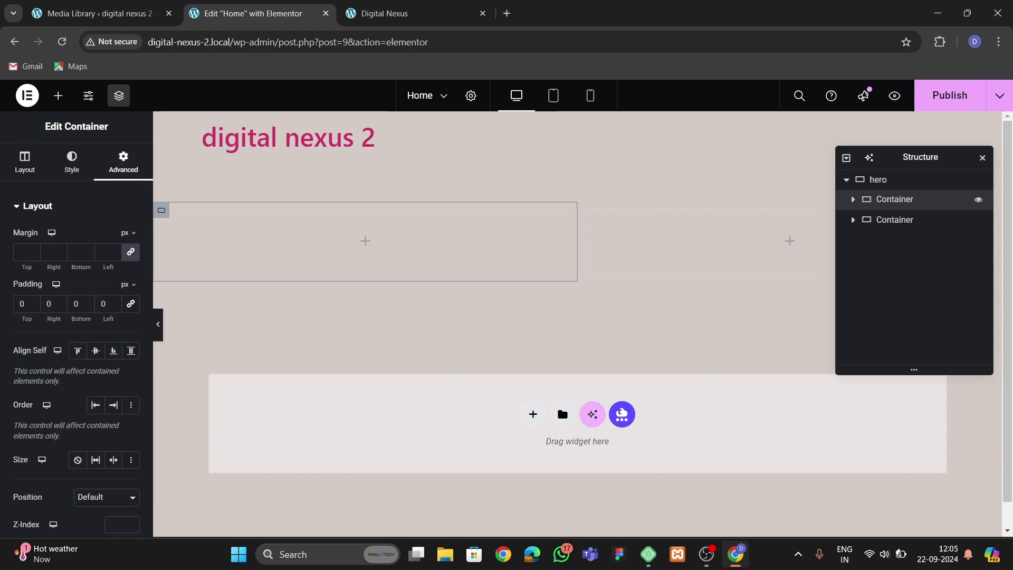
click(894, 219)
click(123, 161)
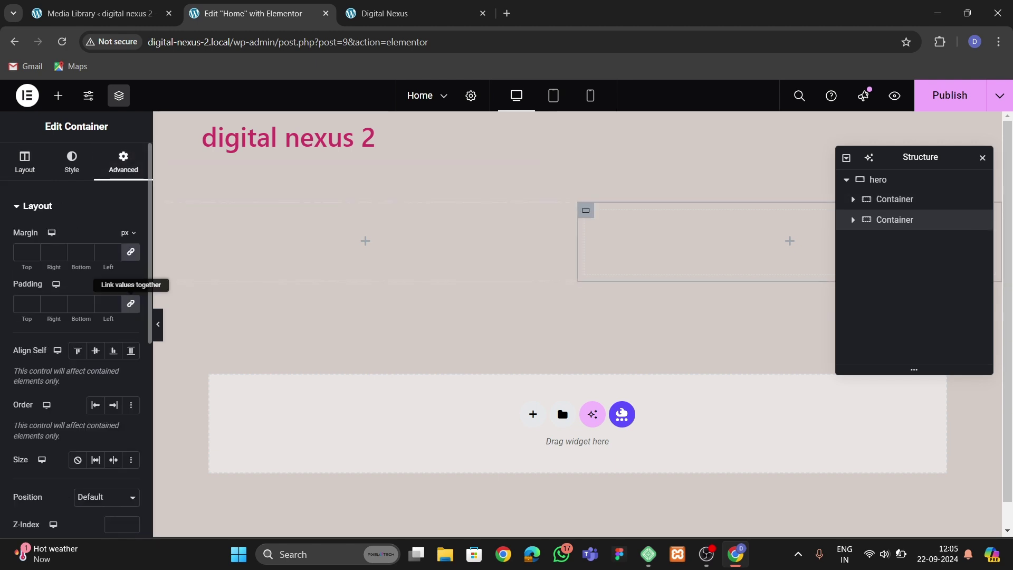
click(130, 303)
Drag an Image widget into the hero's right column.
click(58, 95)
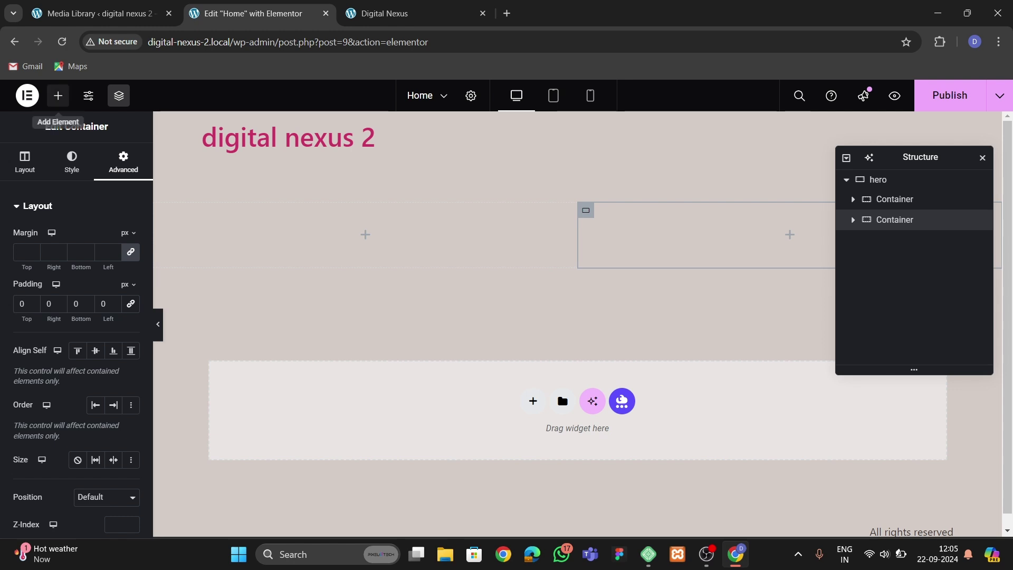
drag(111, 381, 667, 211)
click(384, 13)
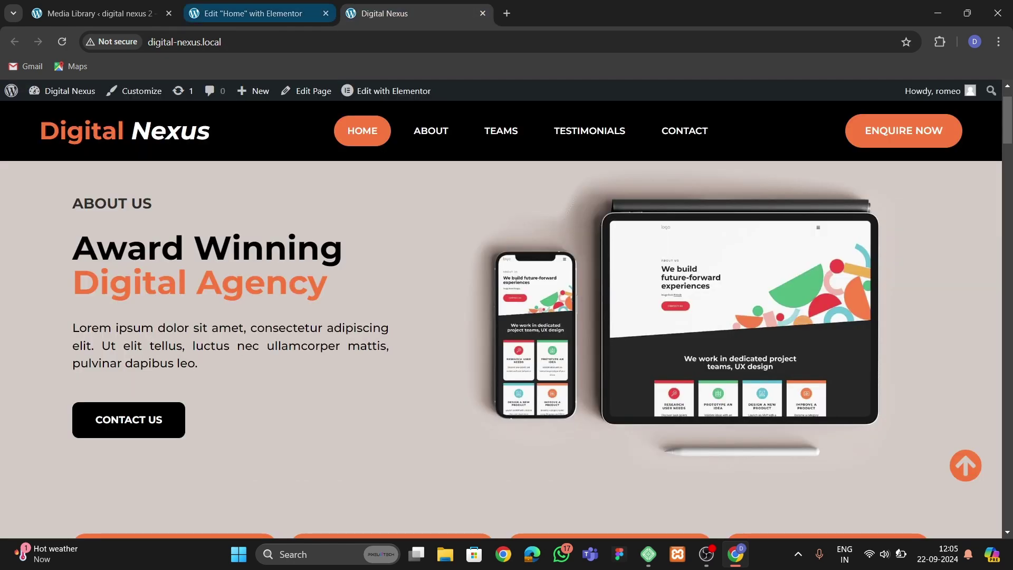
Insert hero.png from the Media Library into the right column's Image widget.
click(253, 13)
click(77, 272)
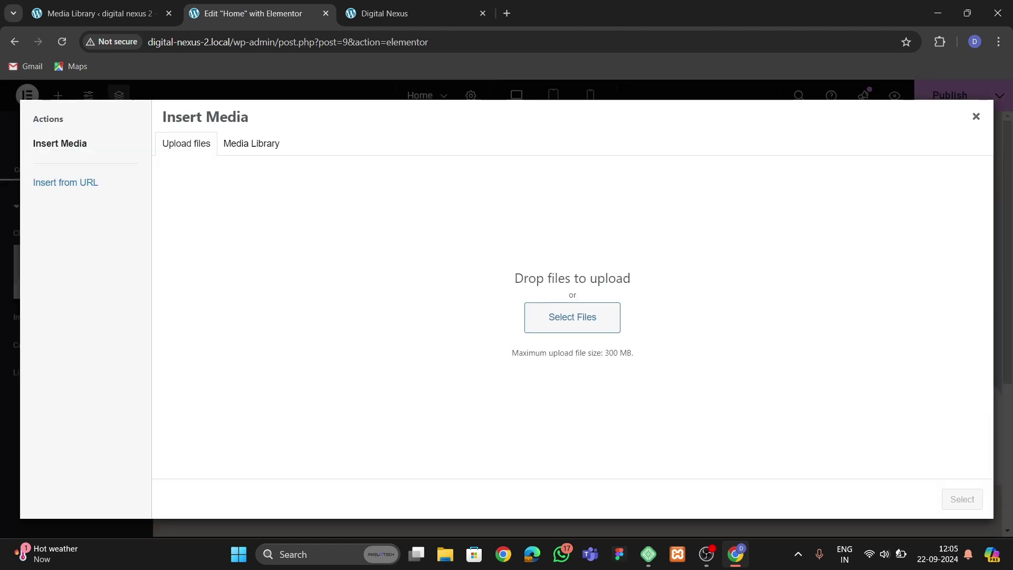
click(209, 256)
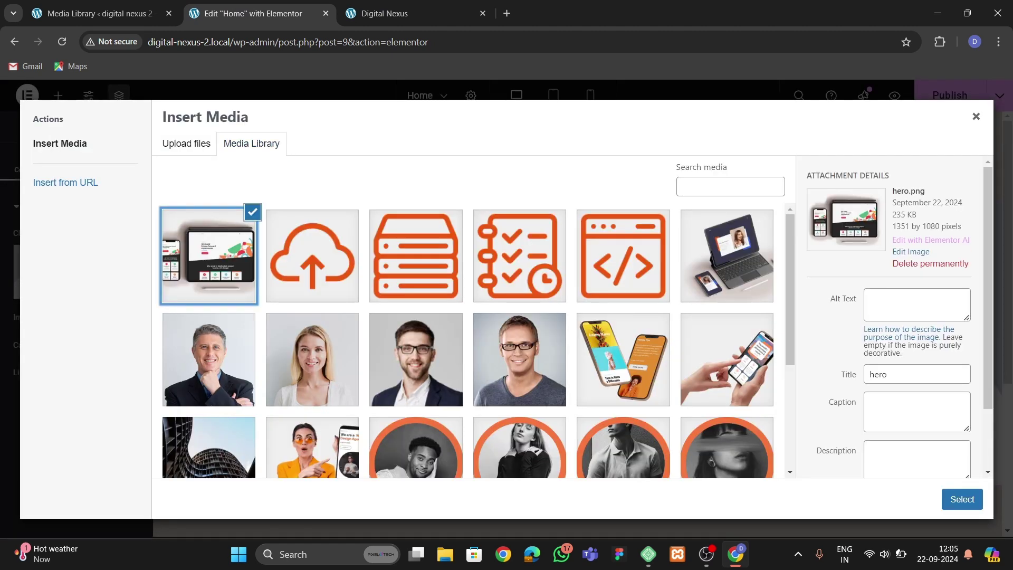
click(961, 499)
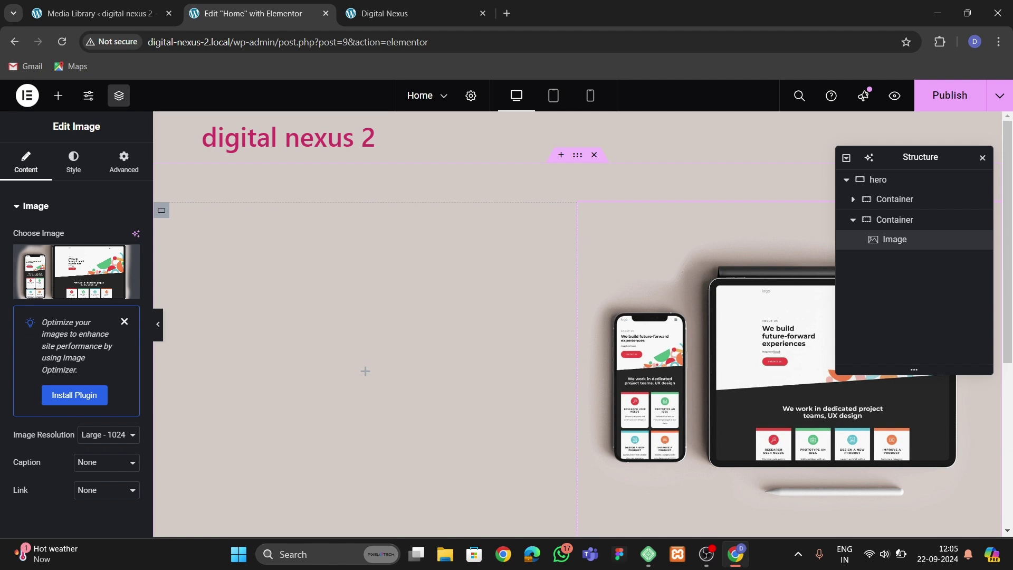
Add a Heading widget to the left column and duplicate it.
key(ctrl+Tab)
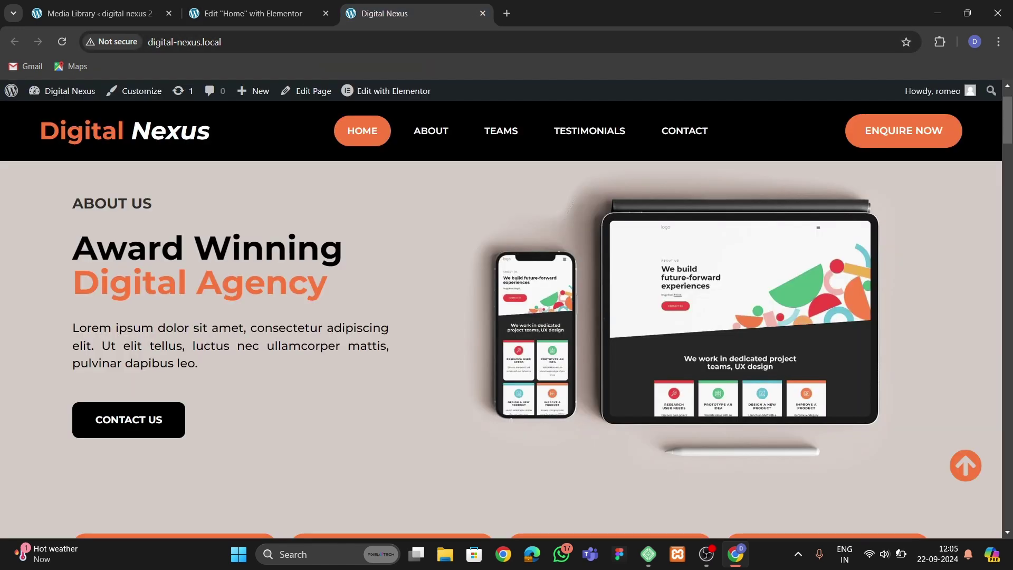
click(253, 14)
click(58, 96)
drag(41, 319, 230, 327)
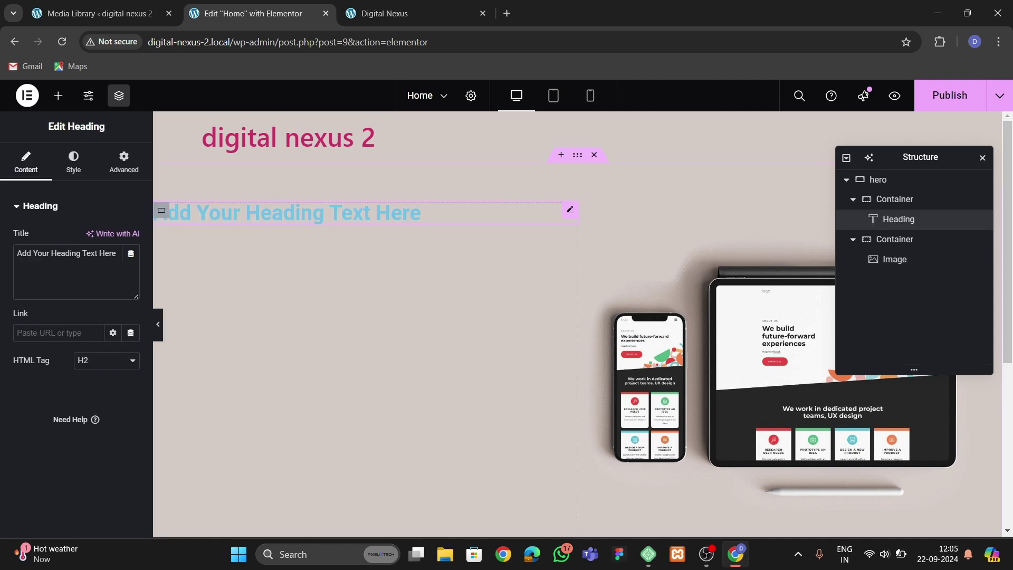
right_click(235, 204)
click(274, 249)
Add a Text Editor paragraph and a Button below the two headings.
click(384, 13)
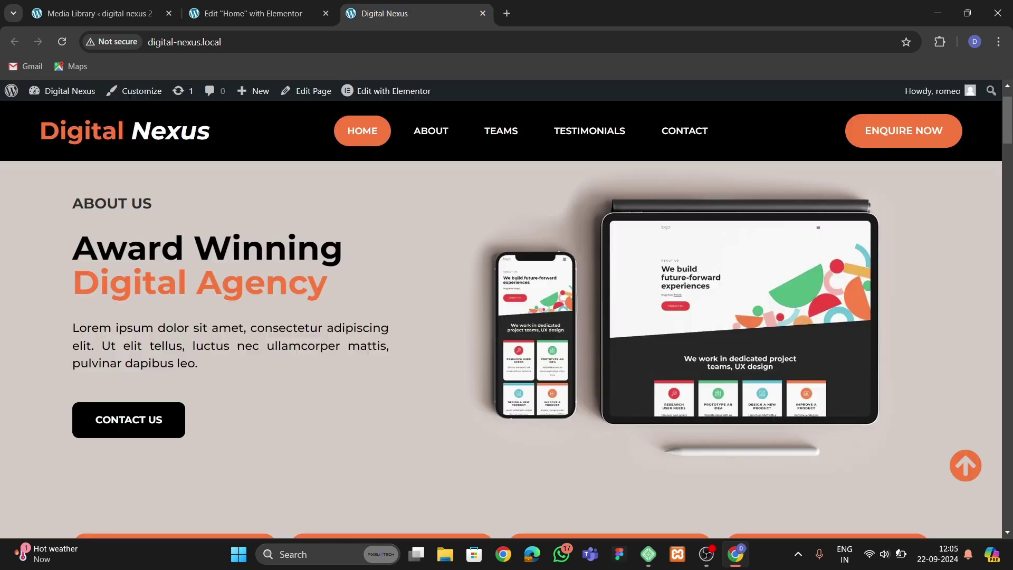
click(253, 13)
click(58, 95)
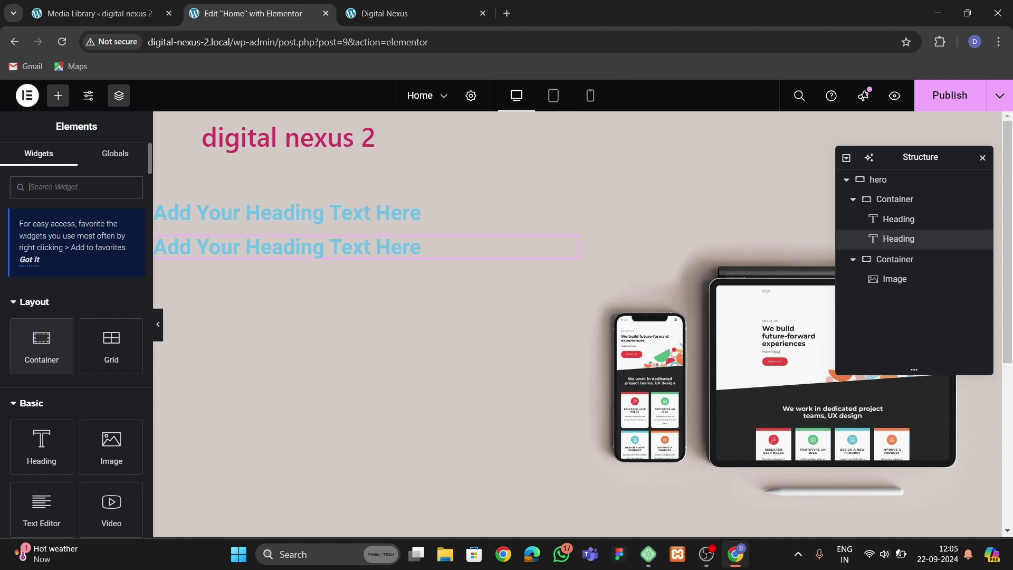
drag(41, 504, 285, 261)
key(ctrl+Tab)
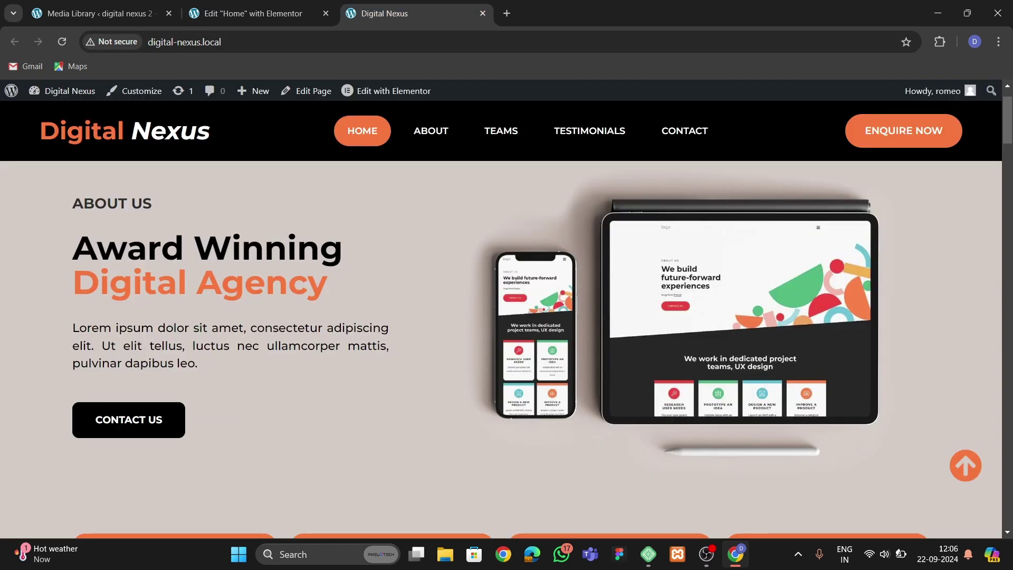
click(254, 13)
click(58, 95)
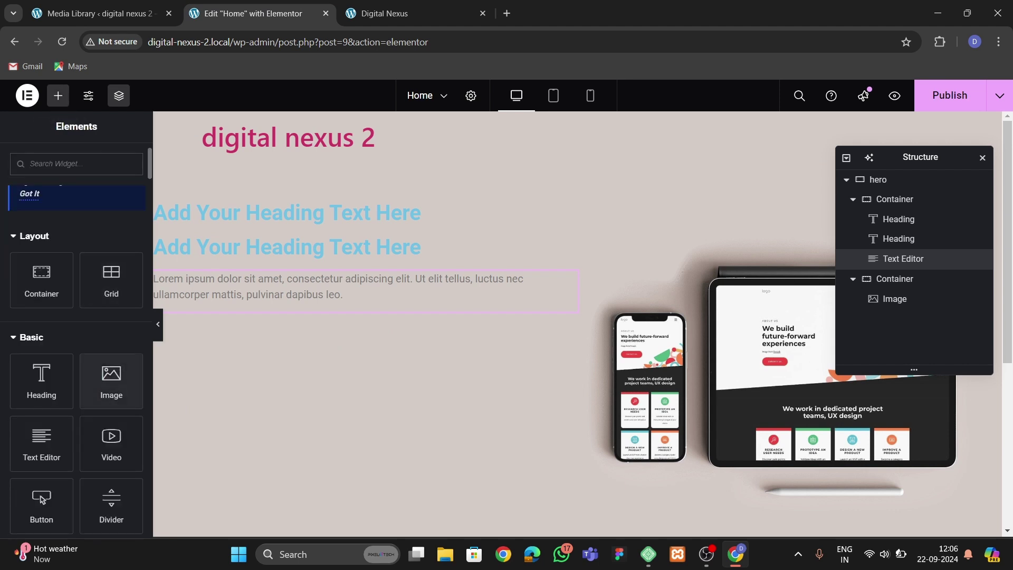
scroll(76, 369, down, 1)
drag(41, 438, 227, 289)
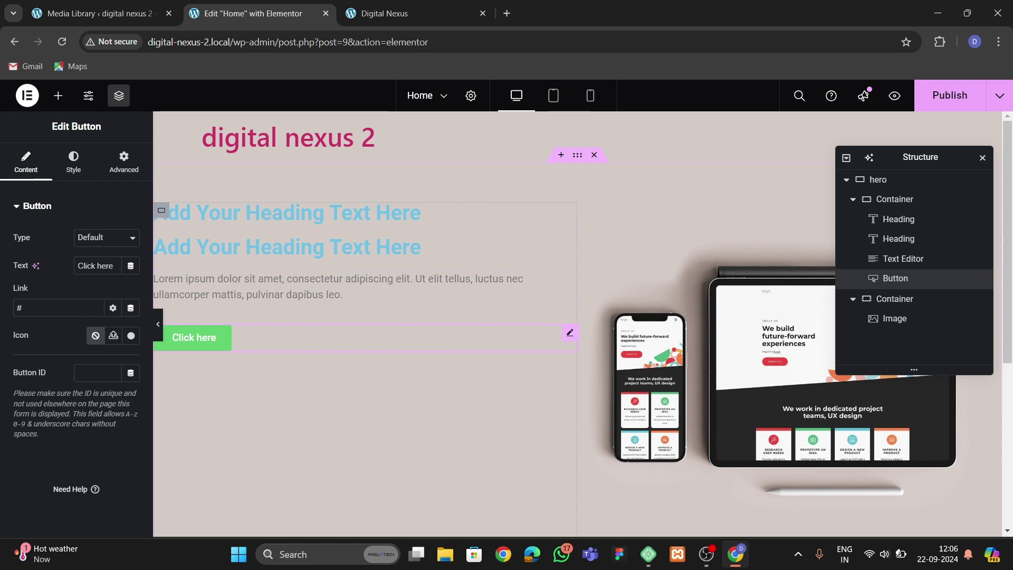
click(877, 179)
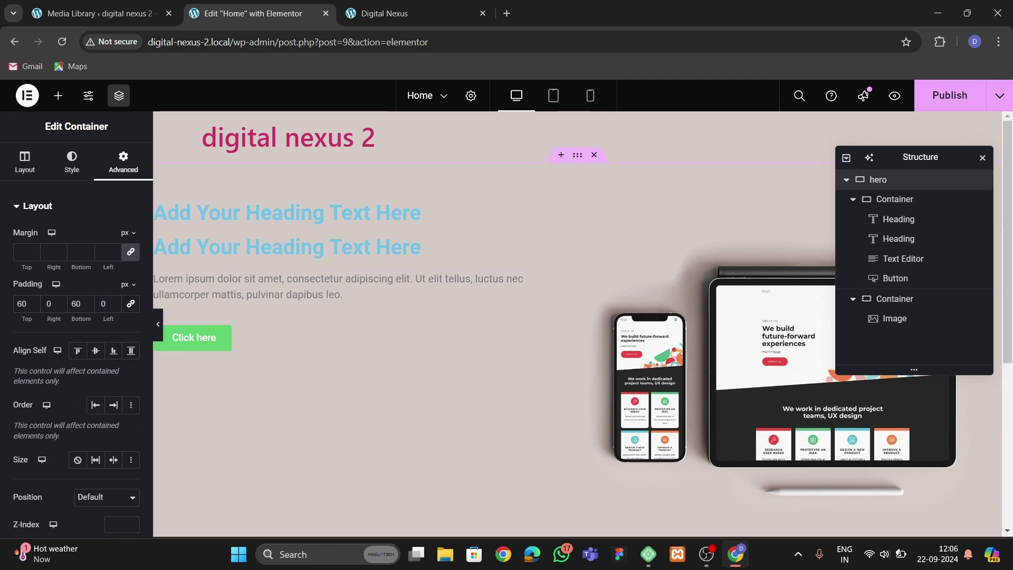
Centre the hero content by setting Justify and Align Items to Center.
click(25, 160)
scroll(73, 317, down, 1)
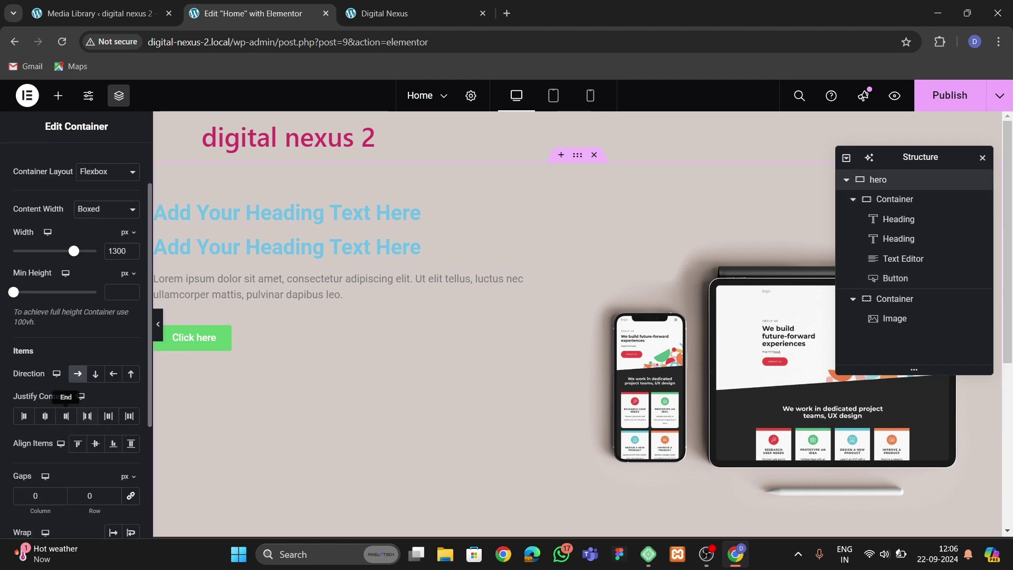
click(45, 415)
click(95, 443)
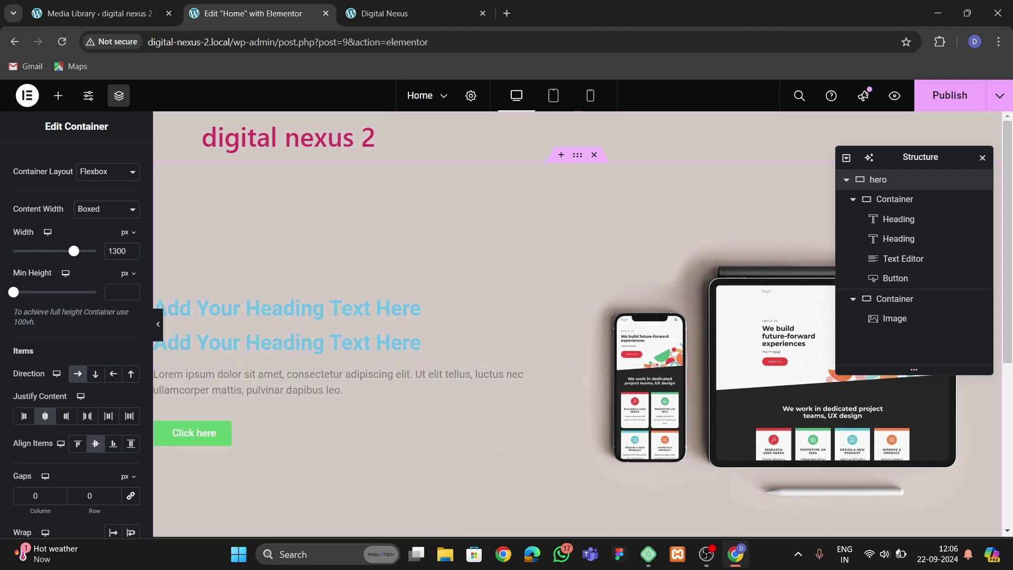
Retitle the first heading 'ABOUT US' and colour it #000000.
click(420, 308)
triple_click(42, 253)
key(BackSpace)
text(ABOUT US)
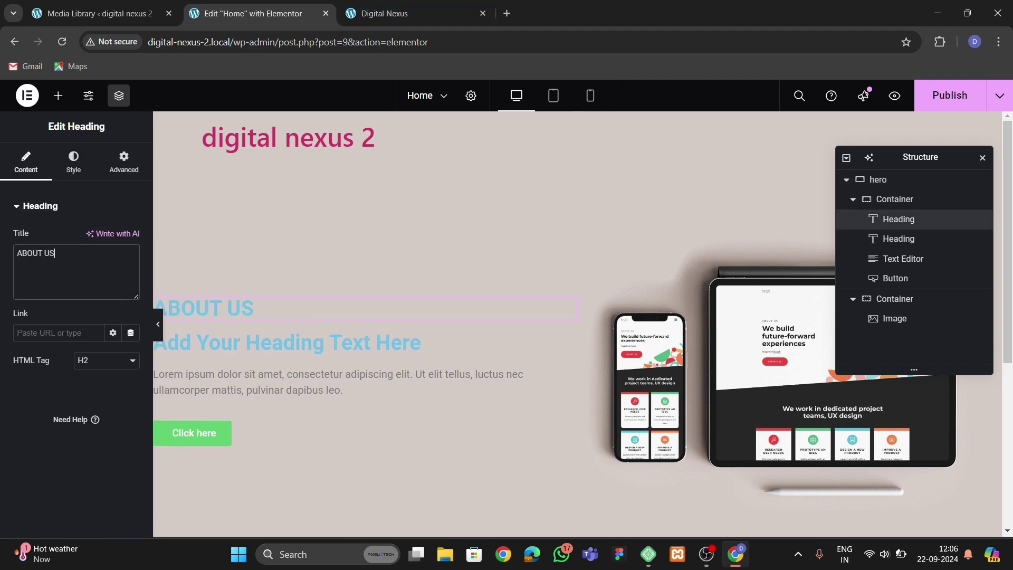
click(74, 162)
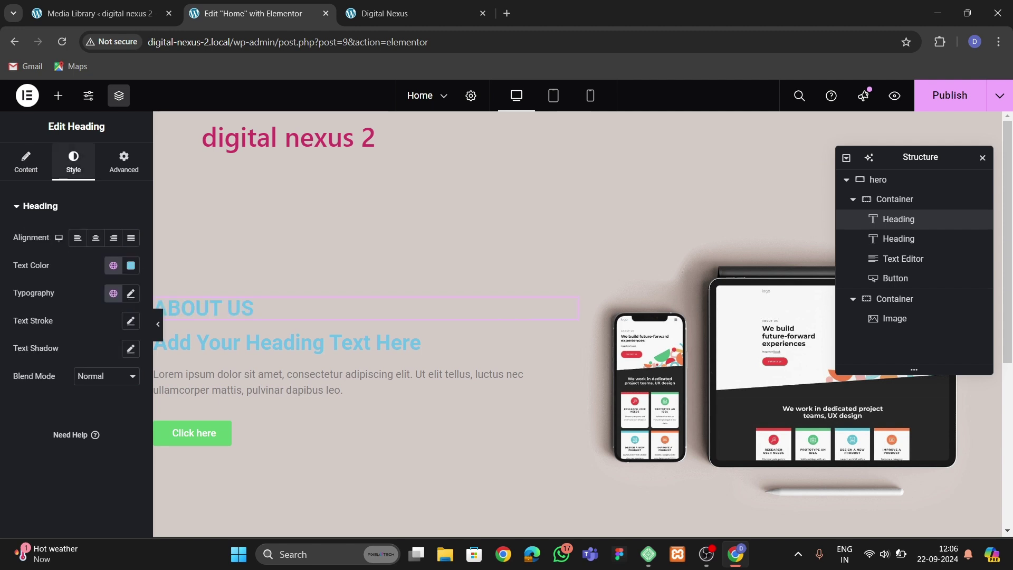
click(130, 264)
text(000000)
key(Return)
Set the heading's typography to Montserrat 18 px, weight 600 (Semi Bold).
click(131, 293)
click(107, 355)
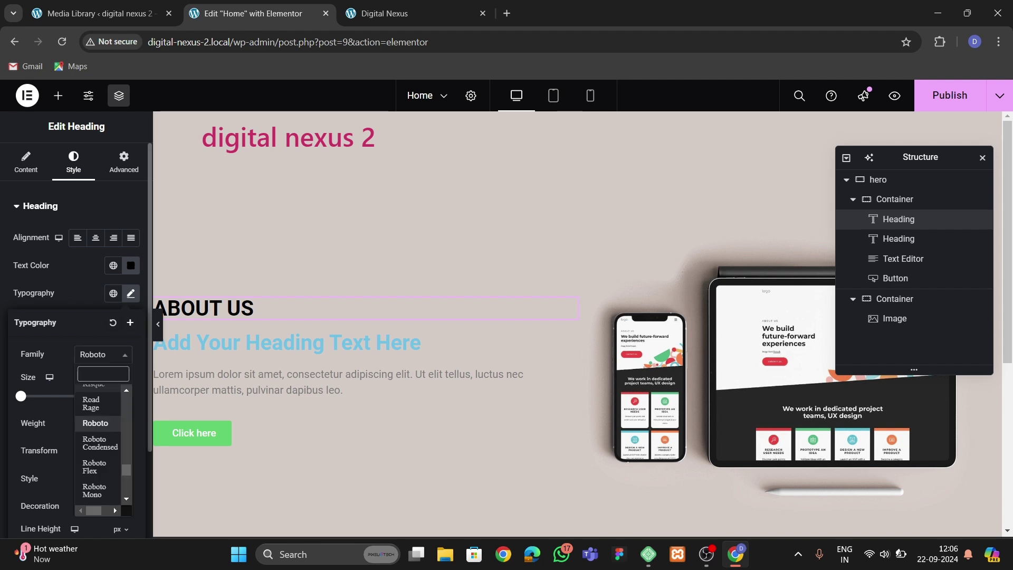
text(monts)
key(Return)
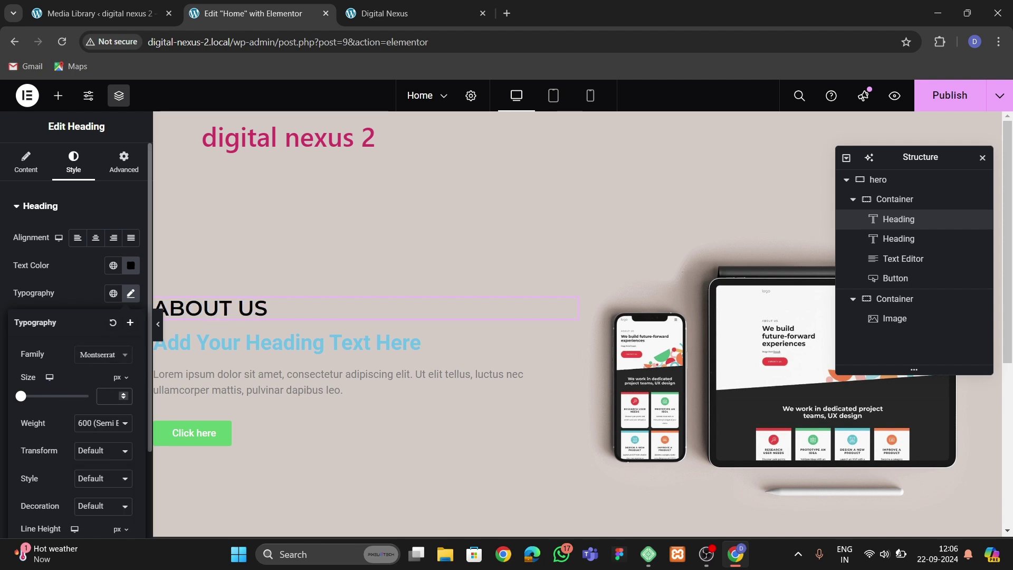
text(4)
key(BackSpace)
text(18)
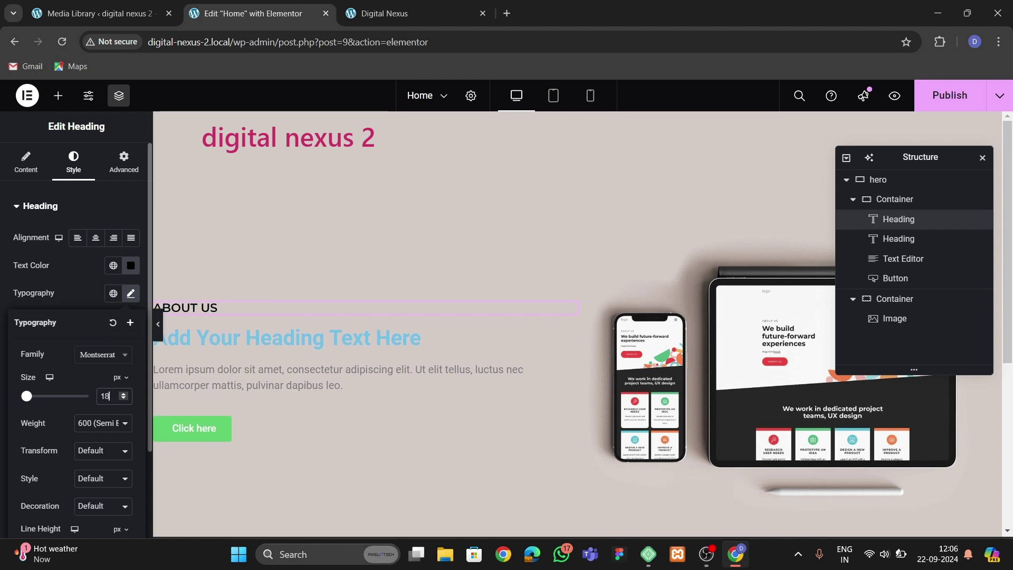
click(103, 423)
click(100, 325)
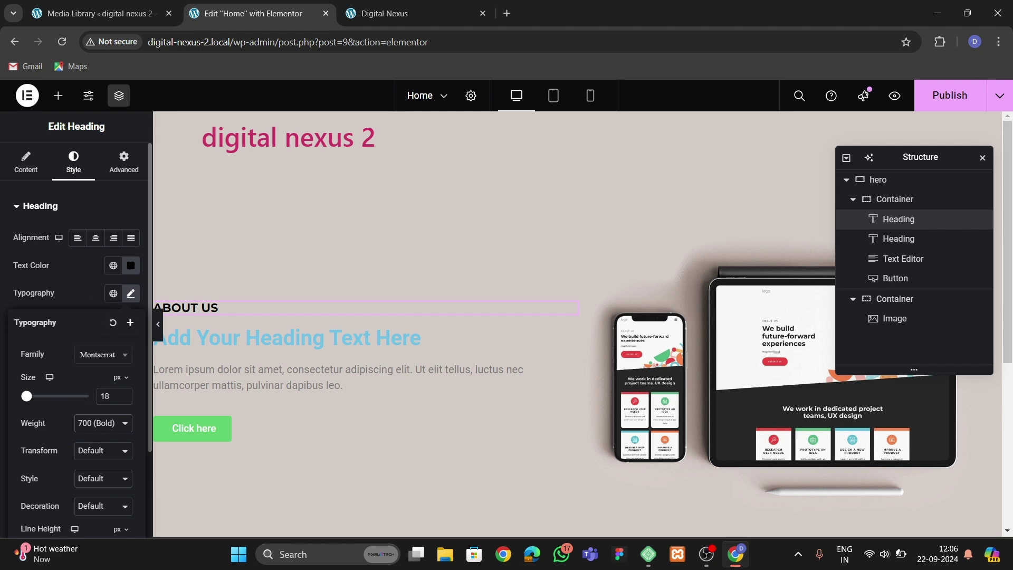
click(103, 423)
click(100, 311)
key(ctrl+shift+Tab)
key(ctrl+shift+Tab)
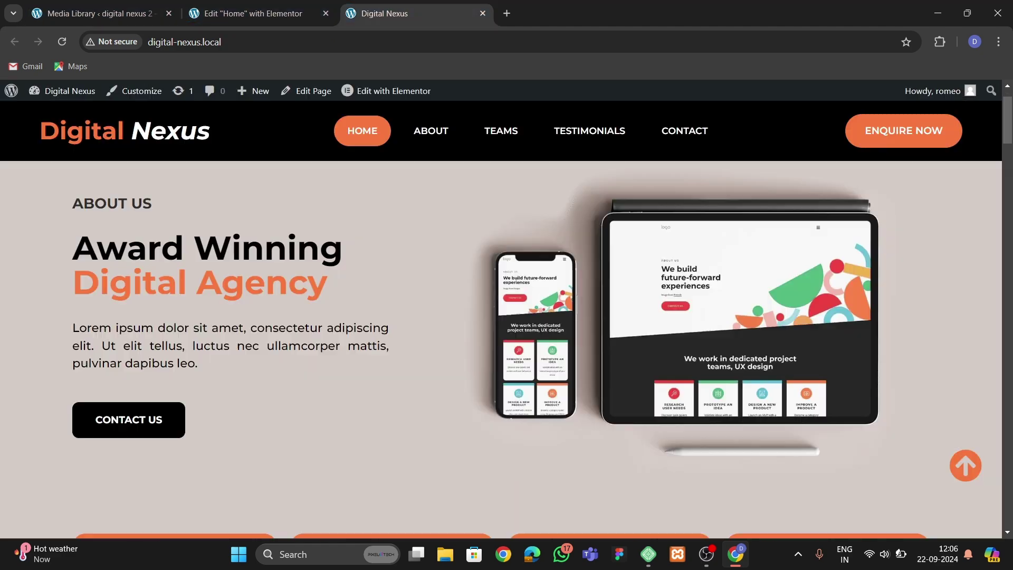
Copy 'Award Winning Digital Agency' from the reference site into the second heading's title.
drag(73, 249, 329, 285)
key(ctrl+c)
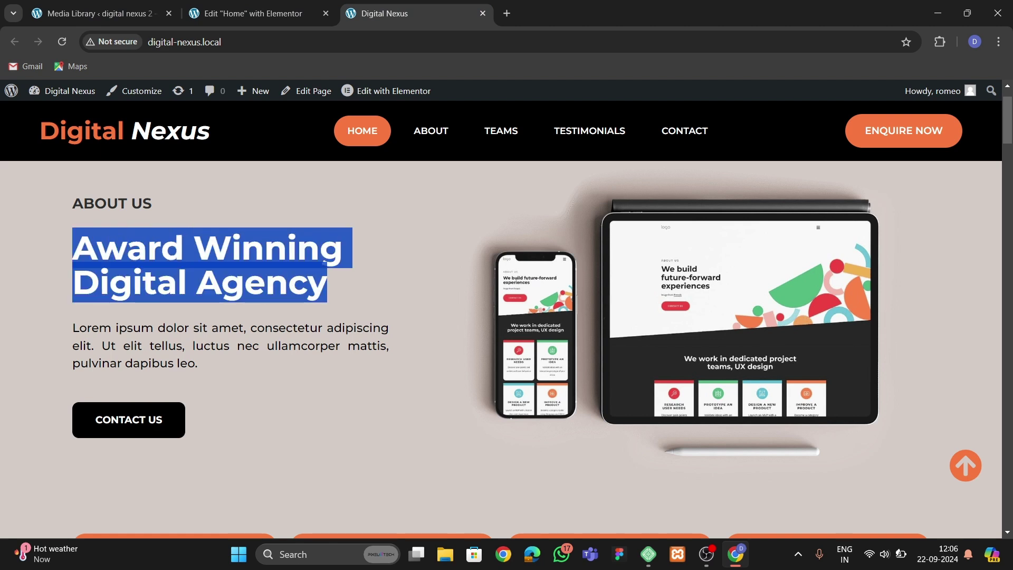
key(ctrl+shift+Tab)
click(571, 336)
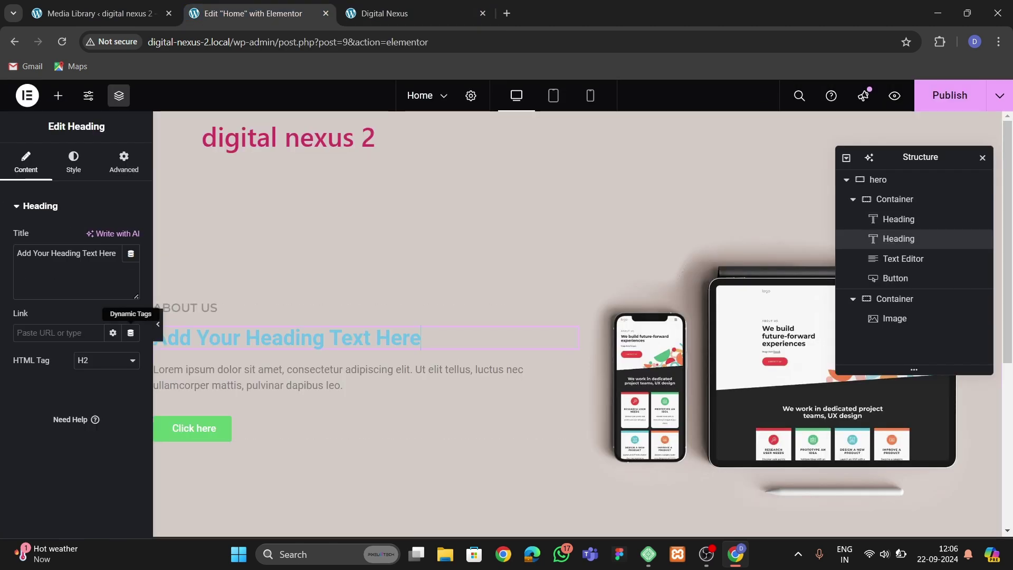
key(ctrl+a)
key(ctrl+v)
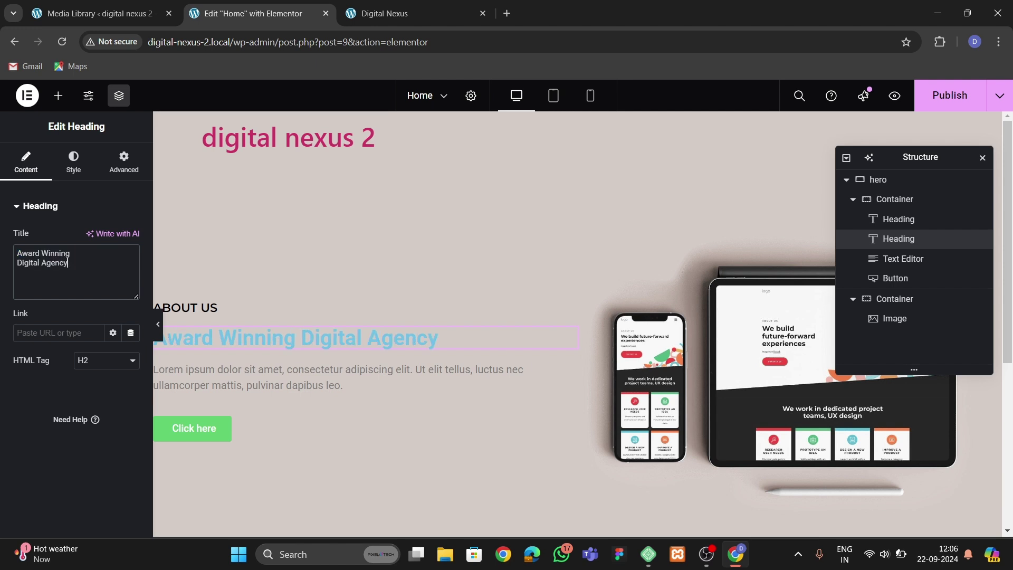
key(ctrl+Tab)
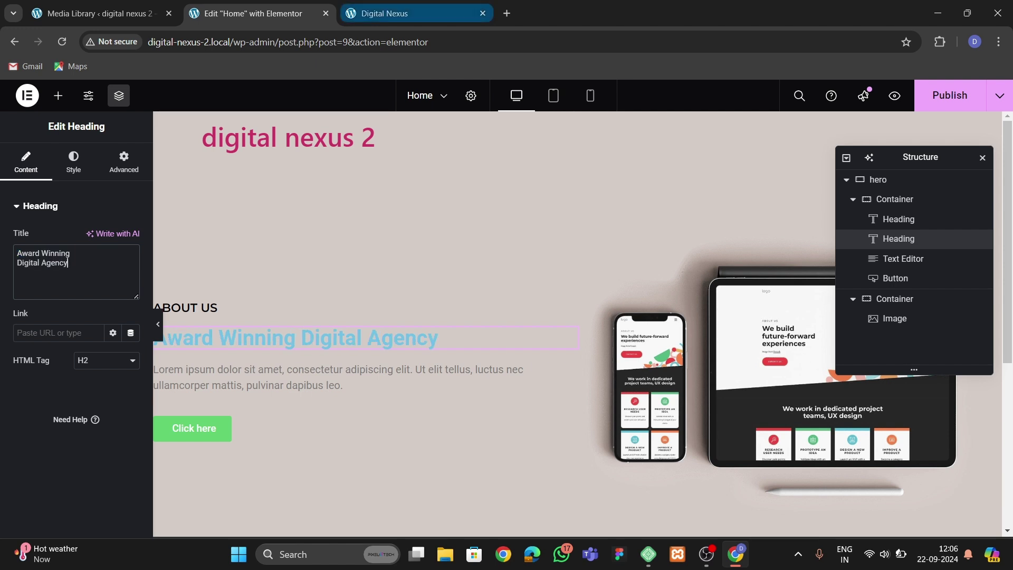
key(ctrl+shift+Tab)
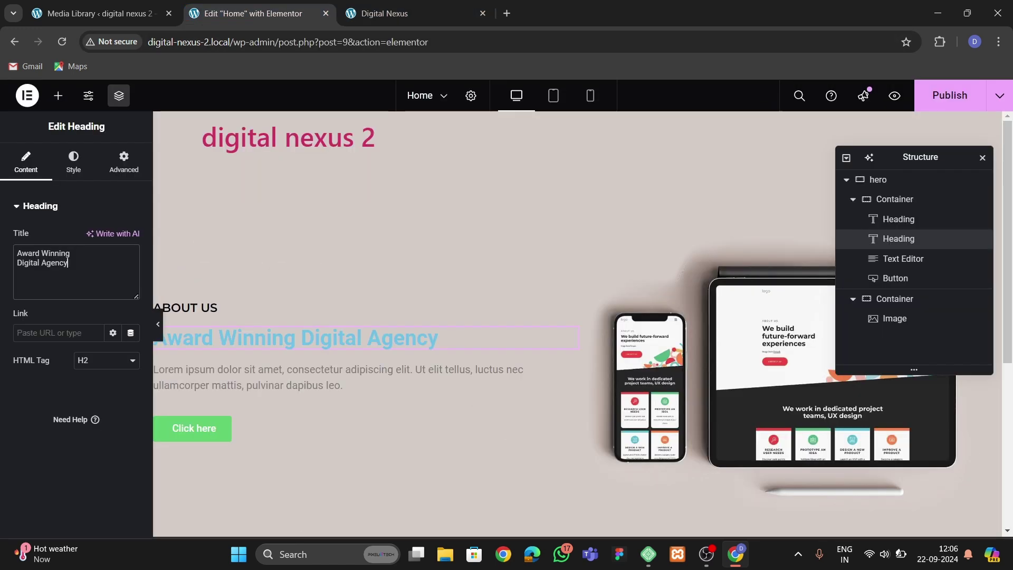
key(BackSpace)
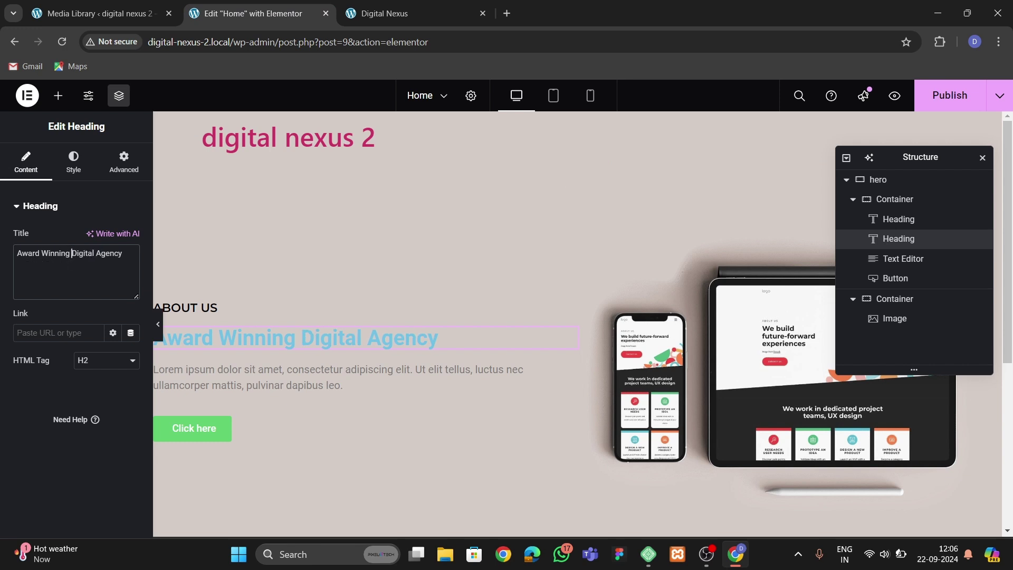
Wrap 'Digital Agency' after a <br> in a span coloured #f5773e.
text(<br> <)
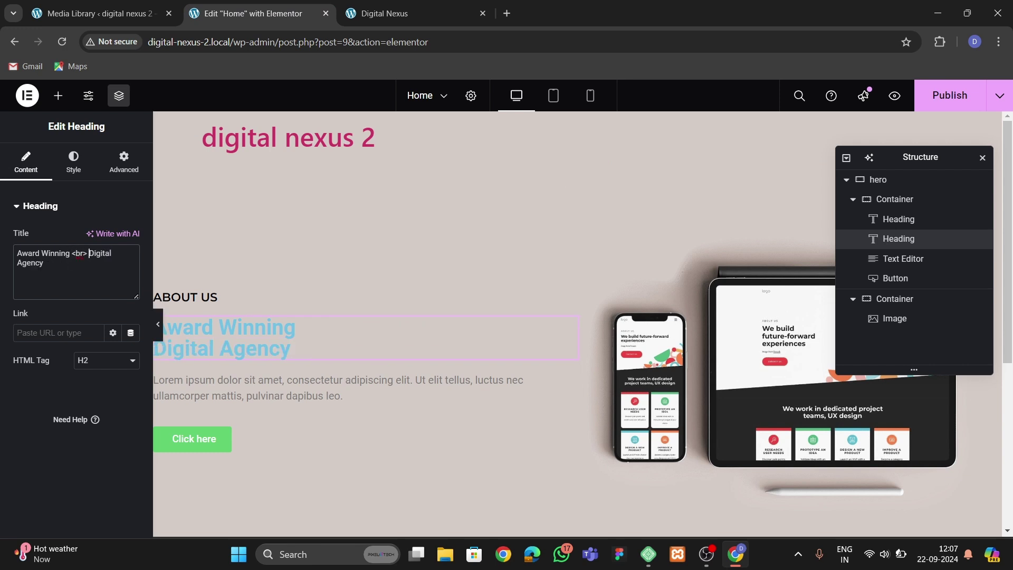
text(span>)
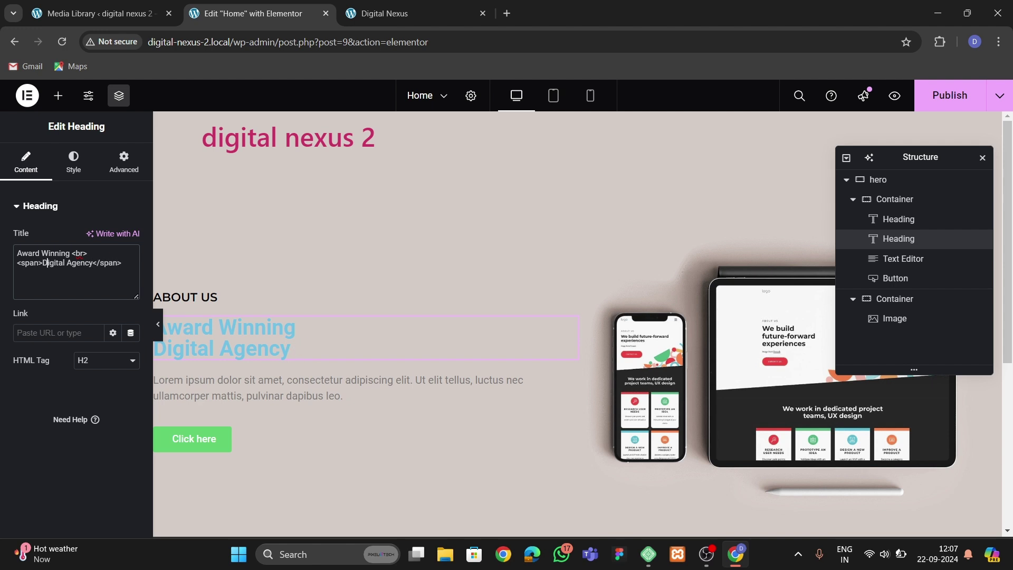
text(s;tyle=")
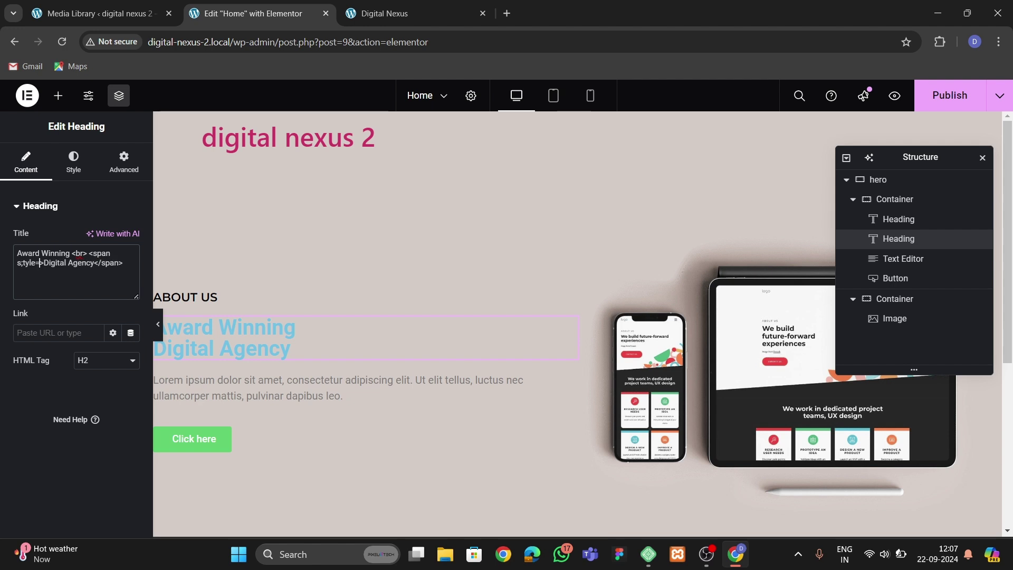
text(color:)
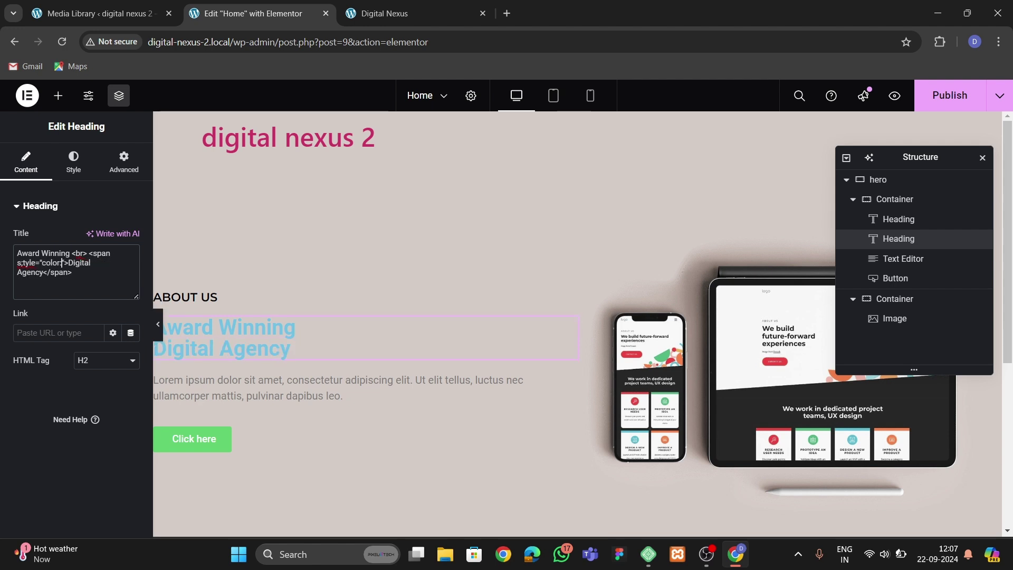
click(73, 159)
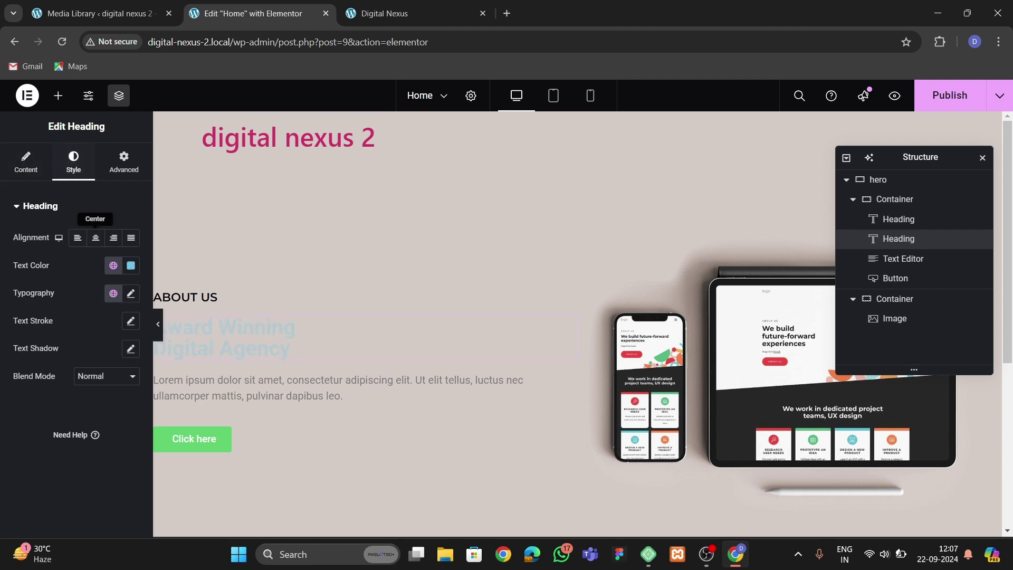
click(113, 266)
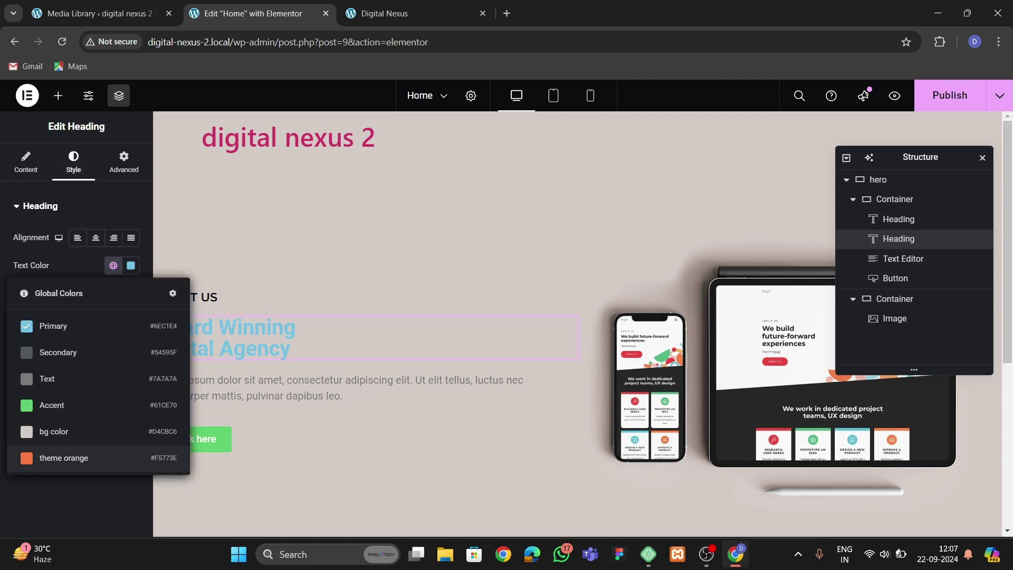
click(26, 160)
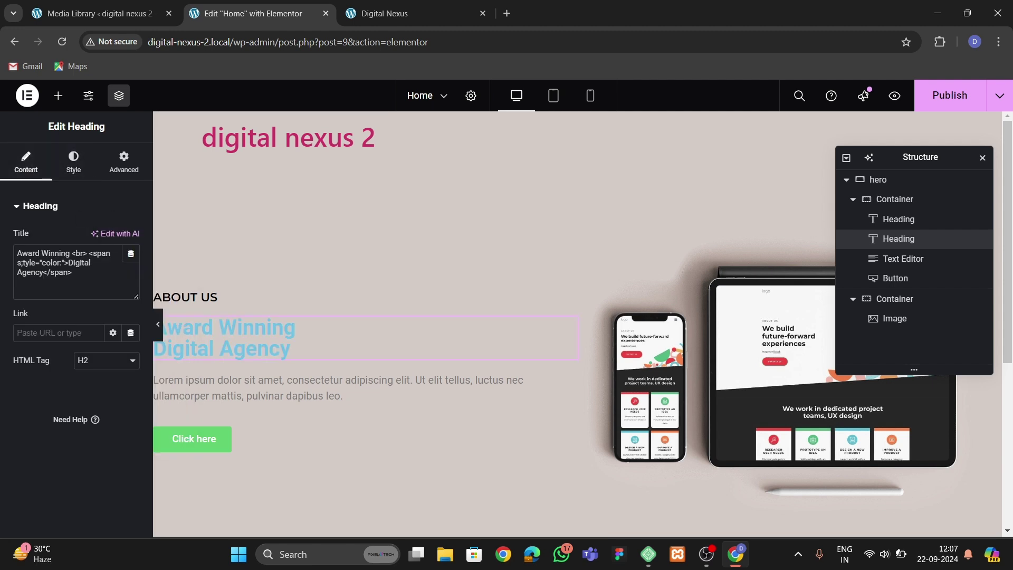
text(#f5773e)
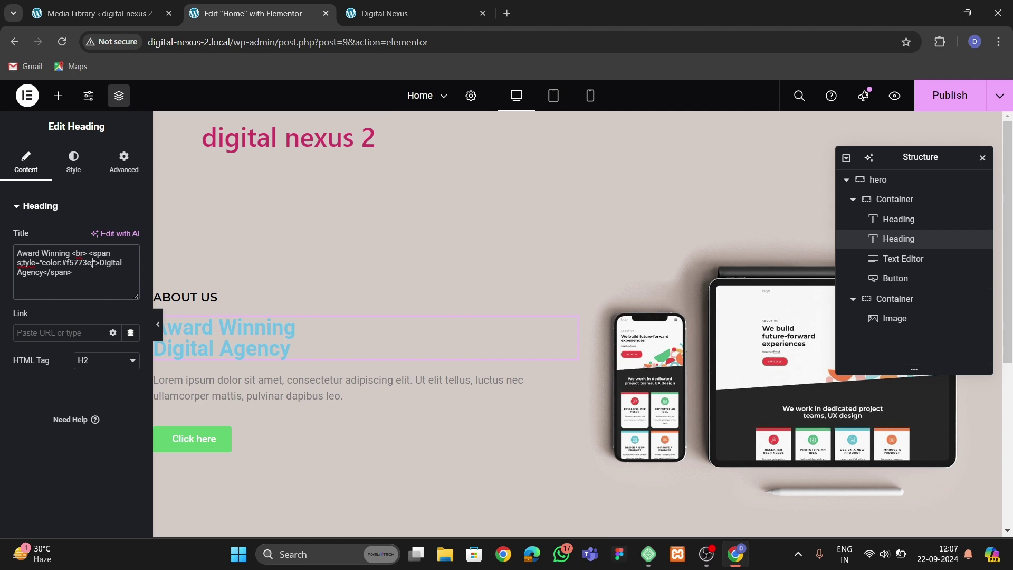
Fix the span's style to color #f5773e and remove the italic font style.
key(Delete)
key(Delete)
key(Delete)
key(Delete)
key(Delete)
key(Delete)
key(Delete)
key(Delete)
key(Delete)
key(Delete)
key(Delete)
key(Delete)
key(Delete)
key(Delete)
key(Delete)
key(Delete)
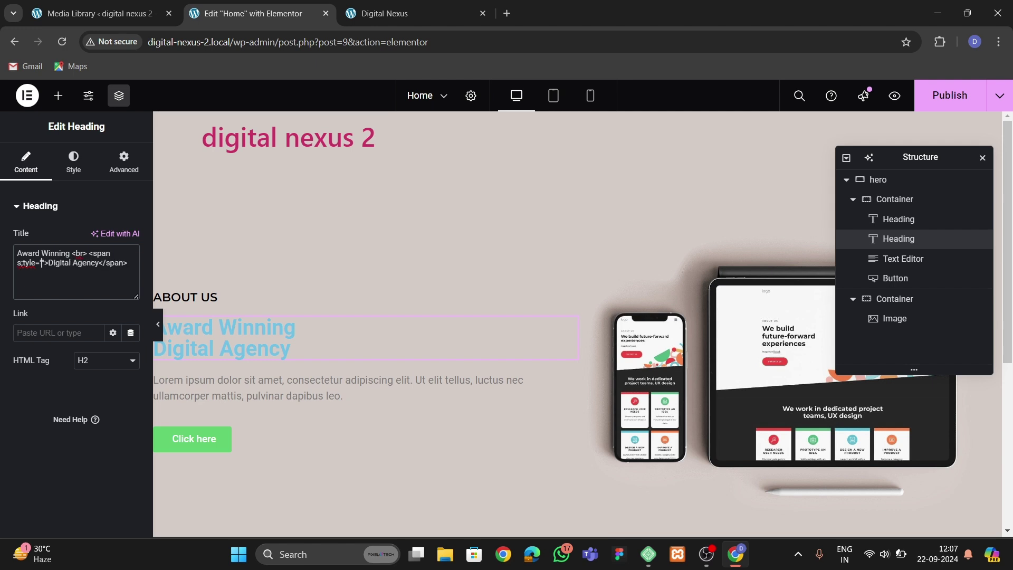
key(BackSpace)
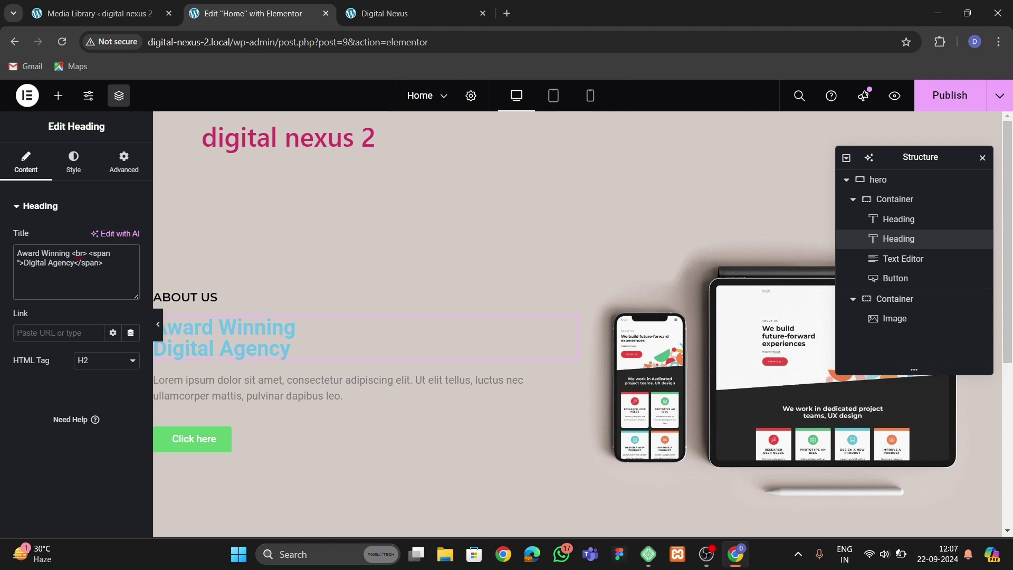
text(style=")
key(BackSpace)
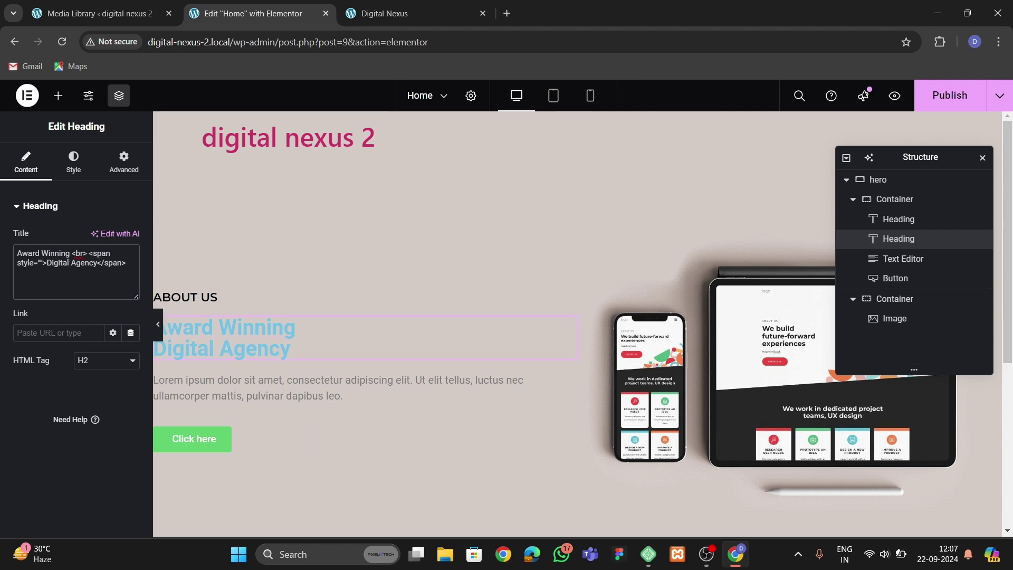
text(color:)
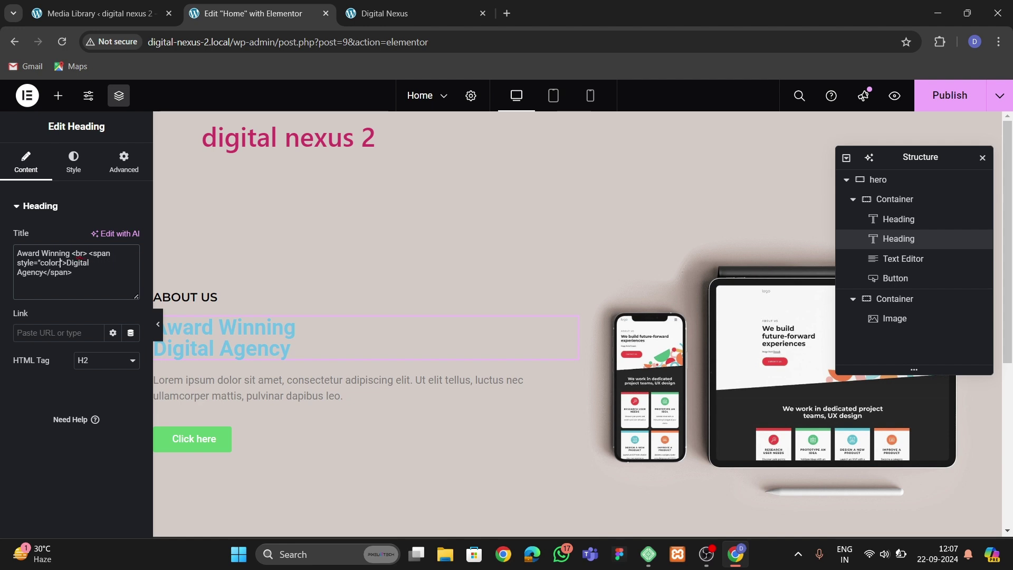
text(red)
key(BackSpace)
key(BackSpace)
key(BackSpace)
key(BackSpace)
text(#f5773e)
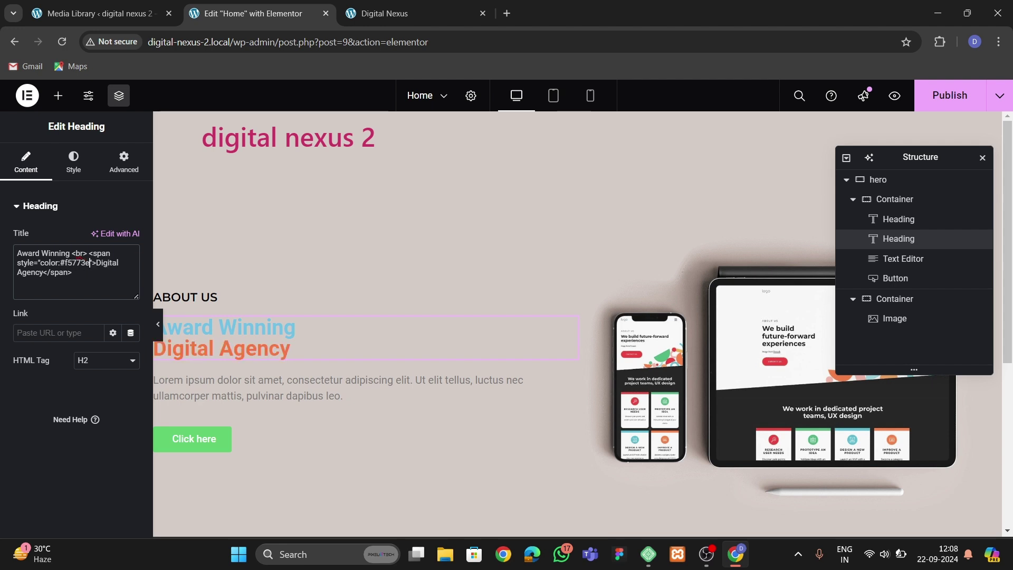
text(; font-style:italic)
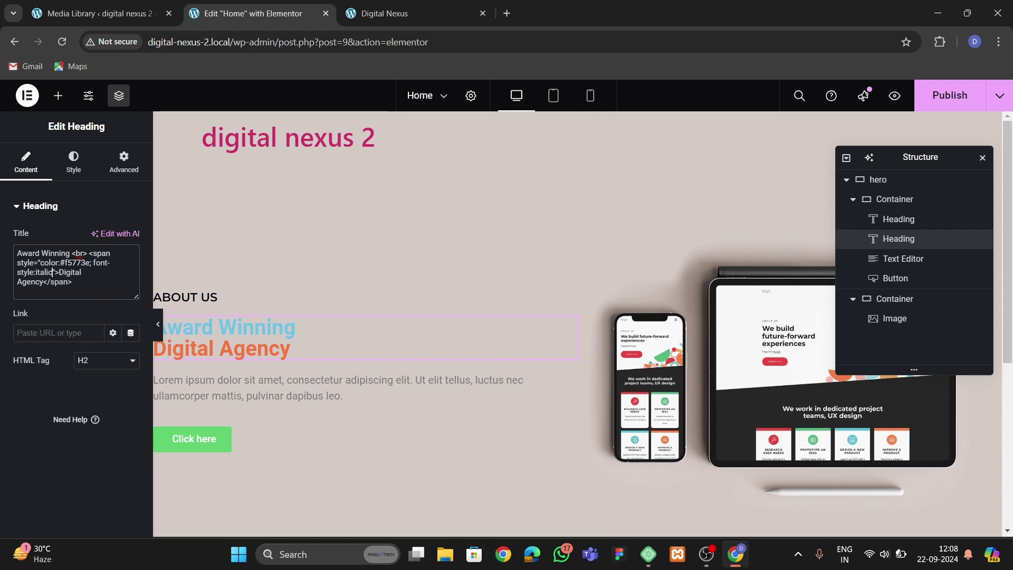
key(BackSpace)
key(BackSpace)
key(BackSpace)
key(BackSpace)
key(BackSpace)
key(BackSpace)
key(BackSpace)
key(BackSpace)
key(BackSpace)
key(BackSpace)
key(BackSpace)
key(BackSpace)
key(BackSpace)
key(BackSpace)
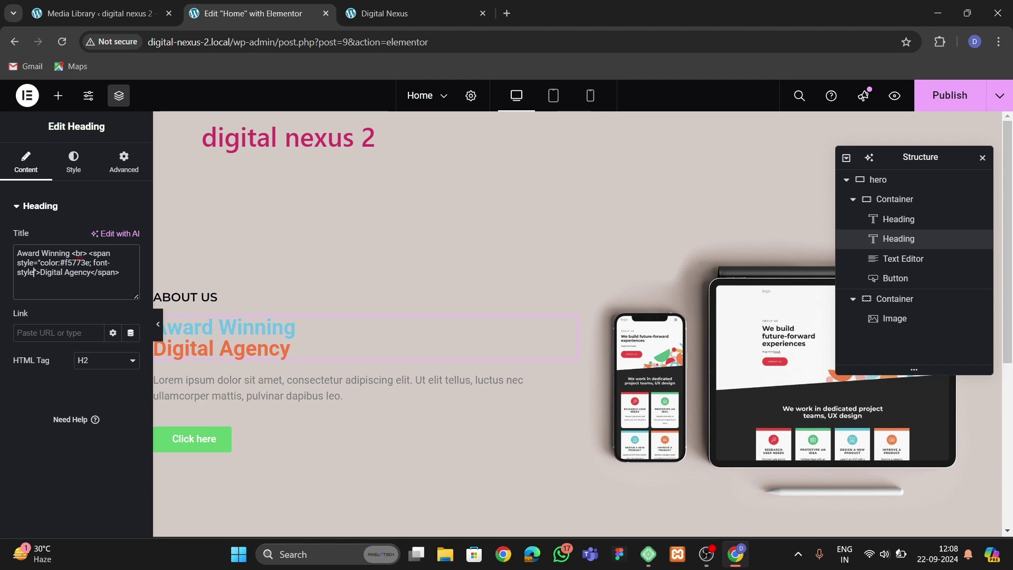
key(BackSpace)
key(BackSpace)
key(BackSpace)
key(BackSpace)
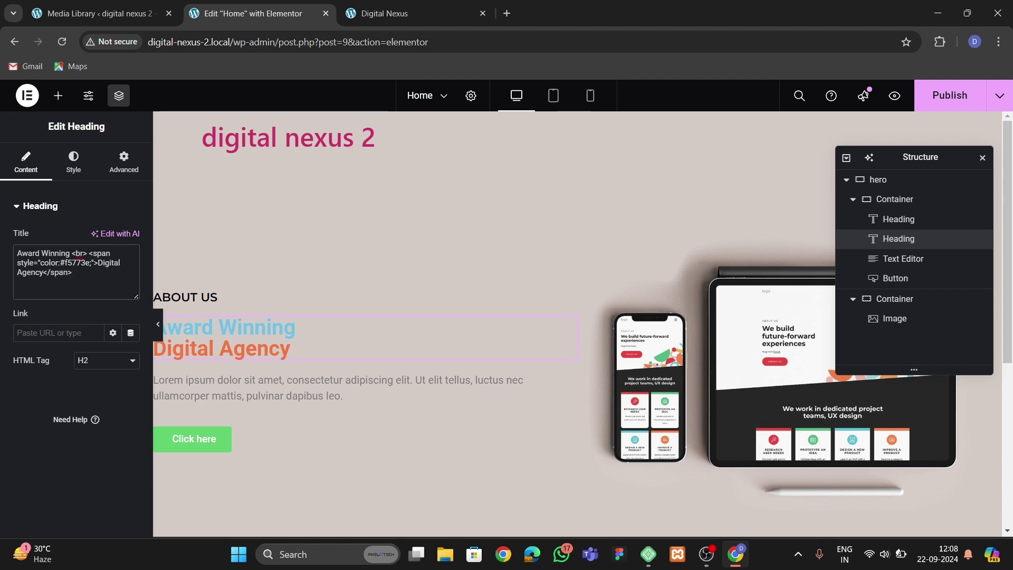
Set the Award Winning heading text colour to black.
click(73, 161)
click(131, 265)
drag(134, 330, 55, 417)
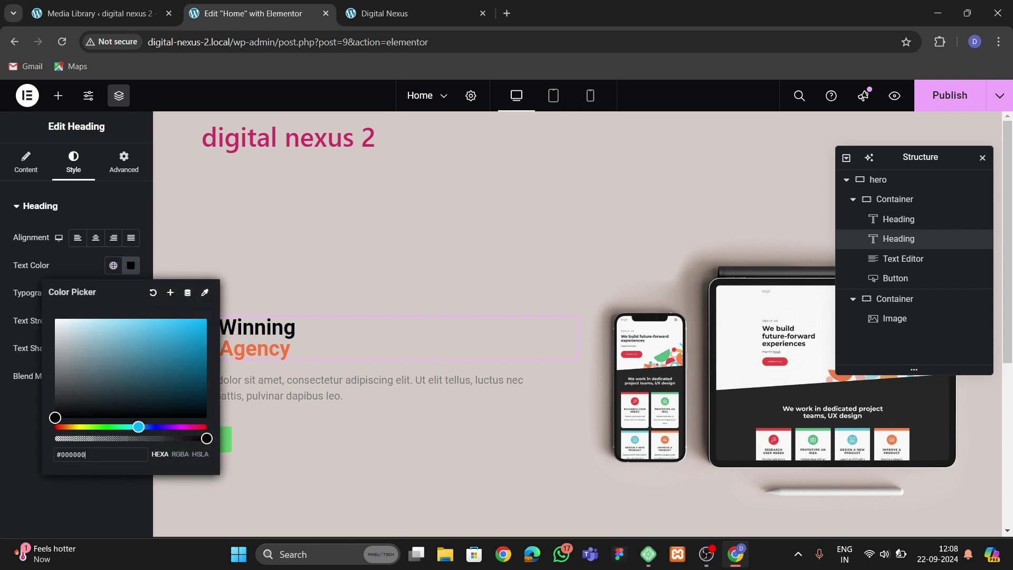
key(Escape)
Set the heading font to Montserrat with weight 700 Bold.
click(131, 293)
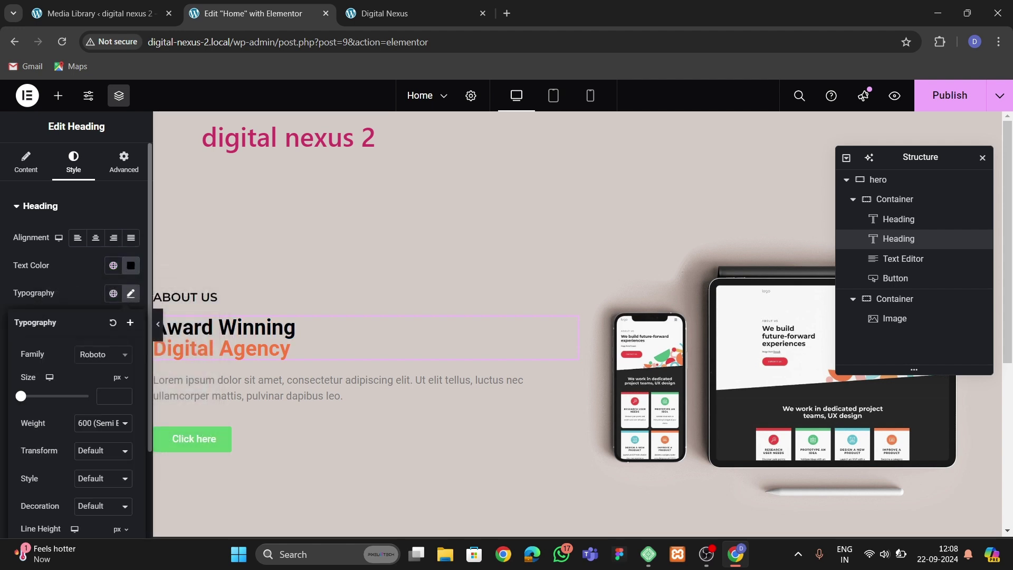
click(104, 354)
text(monts)
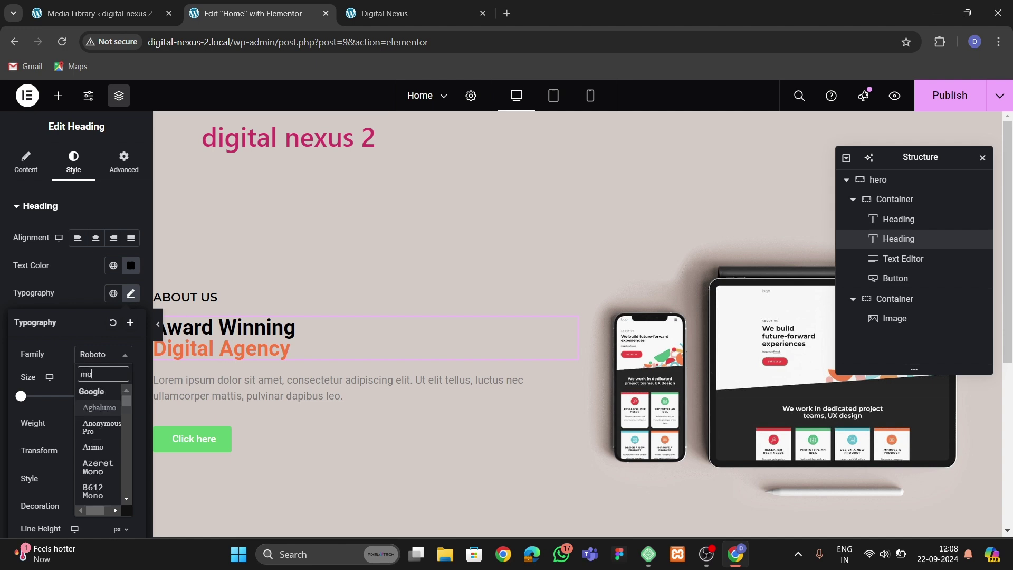
key(Return)
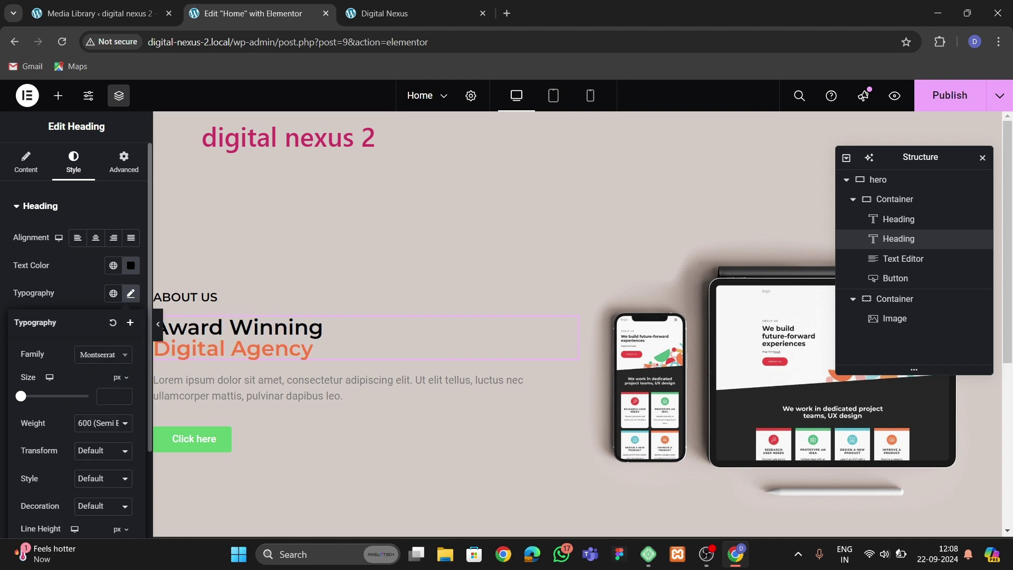
click(103, 422)
click(103, 342)
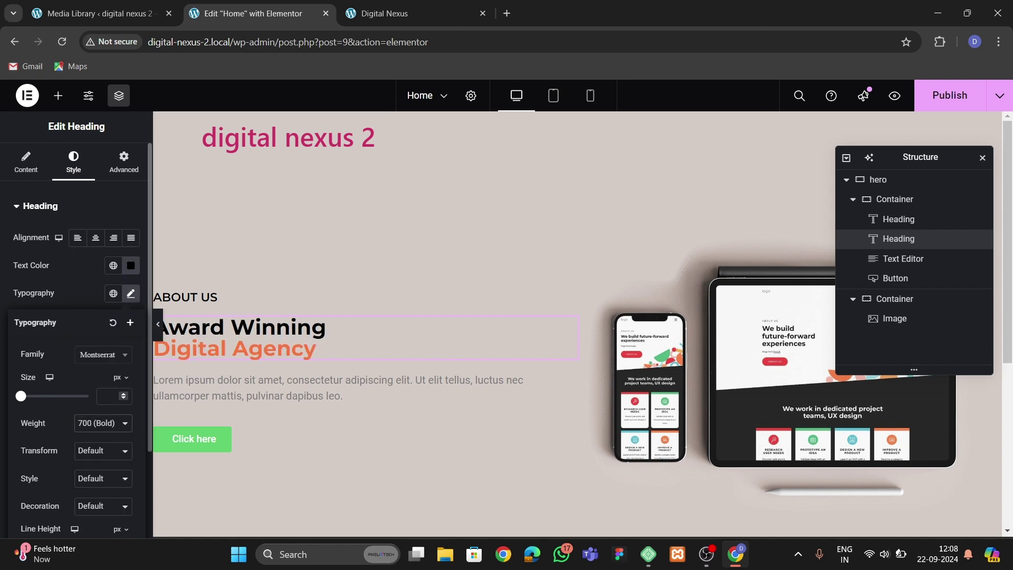
Give the heading a 50 px font size and 55 px line height.
click(108, 396)
text(1)
key(Up)
key(Up)
key(Up)
key(Up)
key(Up)
key(Up)
key(Up)
key(Up)
key(Up)
key(Up)
key(Up)
key(Up)
key(Up)
key(Up)
key(Up)
key(Up)
key(Up)
key(Up)
key(Up)
key(Up)
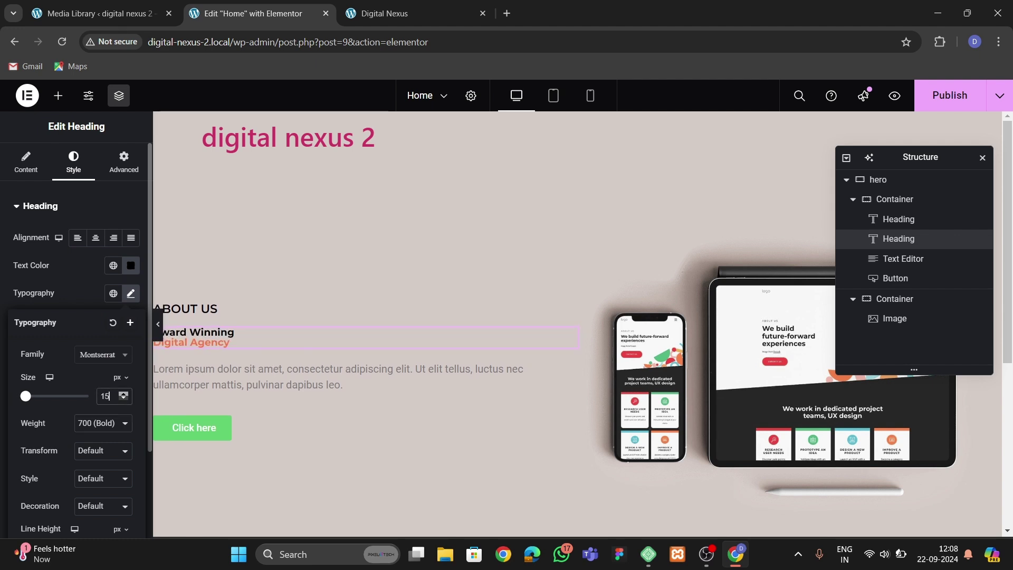
key(Up)
key(Up)
key(Up)
key(Up)
key(Up)
key(Up)
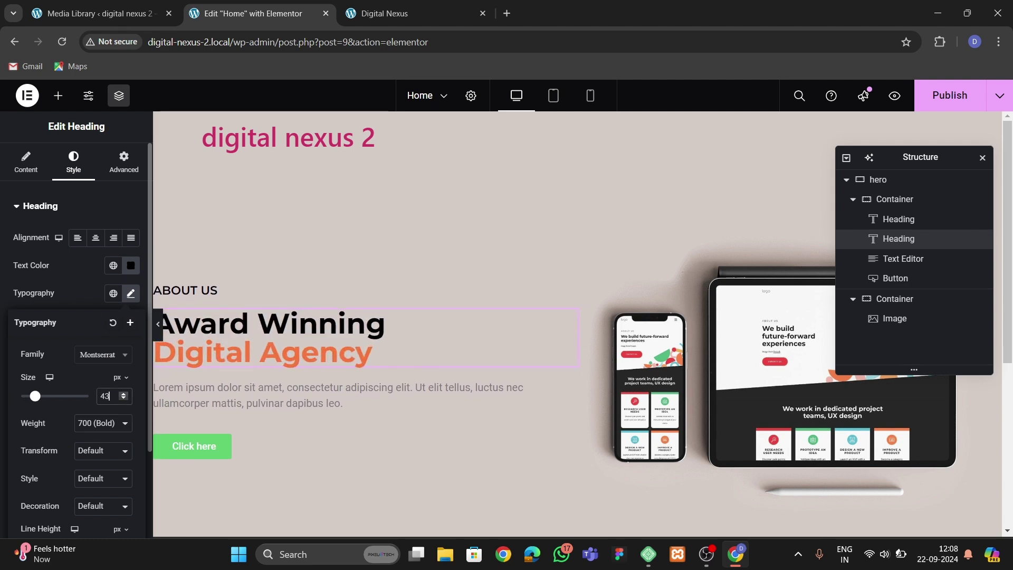
key(Up)
key(Up)
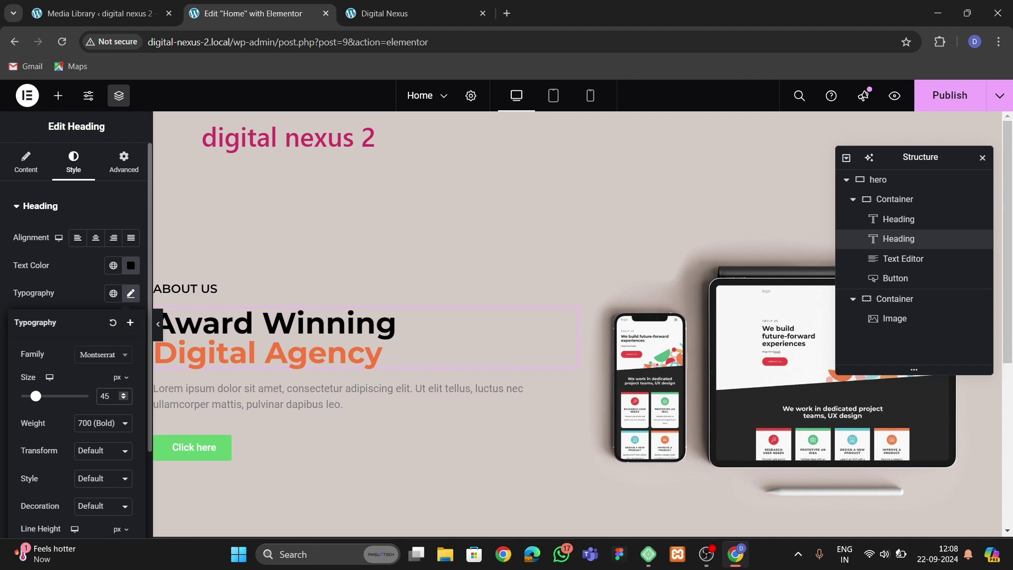
scroll(77, 327, down, 2)
click(109, 437)
key(Up)
key(Up)
key(Up)
key(Up)
key(Up)
key(Up)
key(Up)
key(Up)
key(Up)
key(Up)
key(Up)
key(Up)
key(Up)
key(Up)
key(Up)
key(Up)
key(Up)
key(Up)
key(Up)
key(Up)
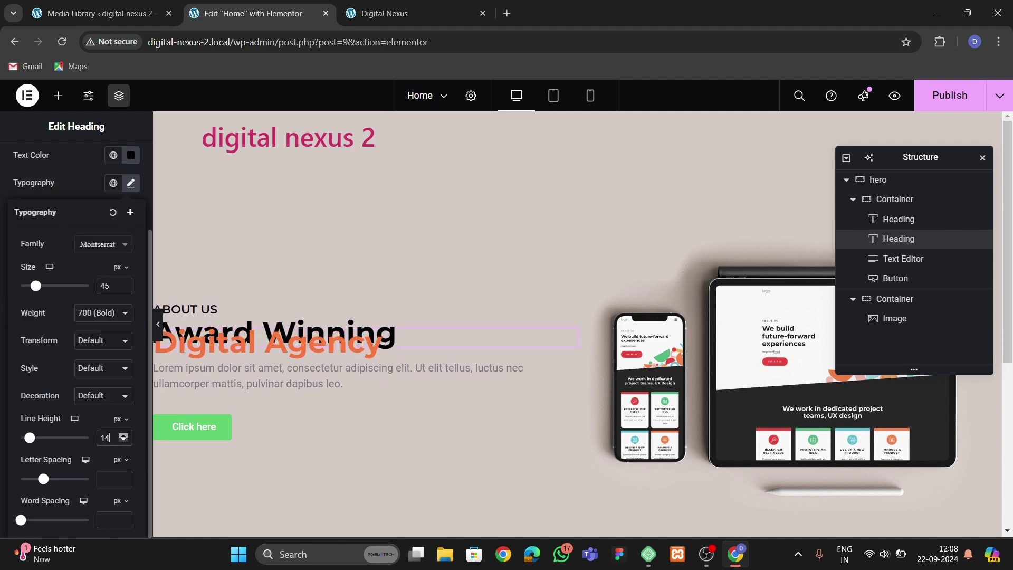
key(Up)
key(Up)
key(Up)
key(Up)
key(Up)
key(Up)
key(Up)
key(Up)
key(Up)
key(Up)
key(Up)
key(Up)
key(Up)
key(Up)
key(Up)
key(Up)
key(Up)
key(Up)
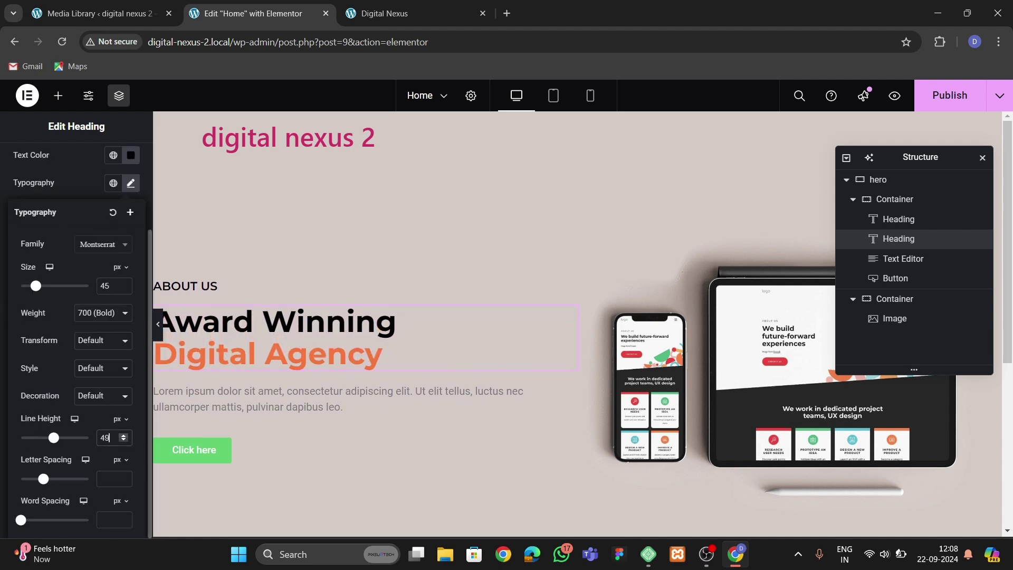
key(Up)
key(Up)
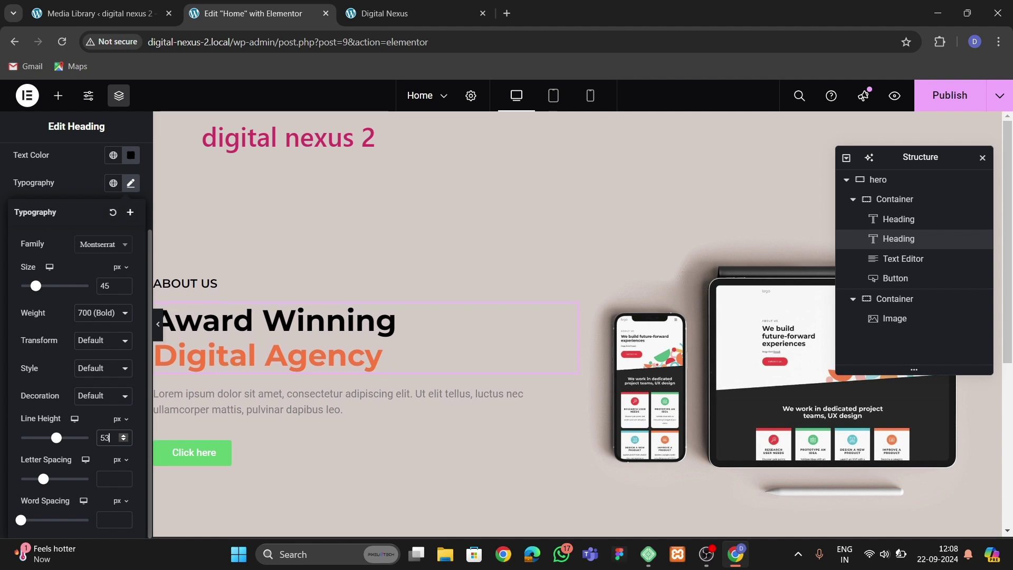
key(Up)
key(Up)
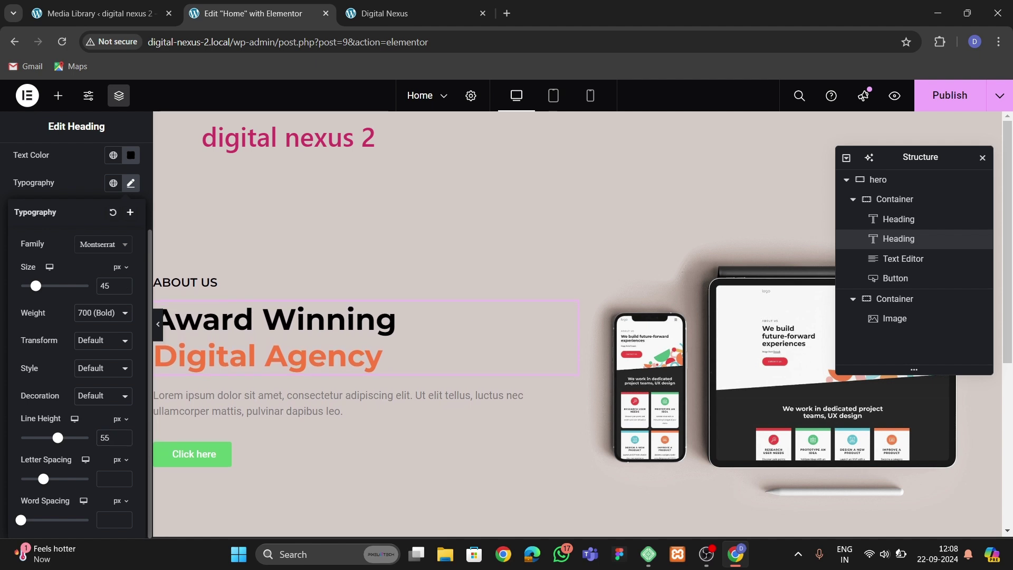
text(50)
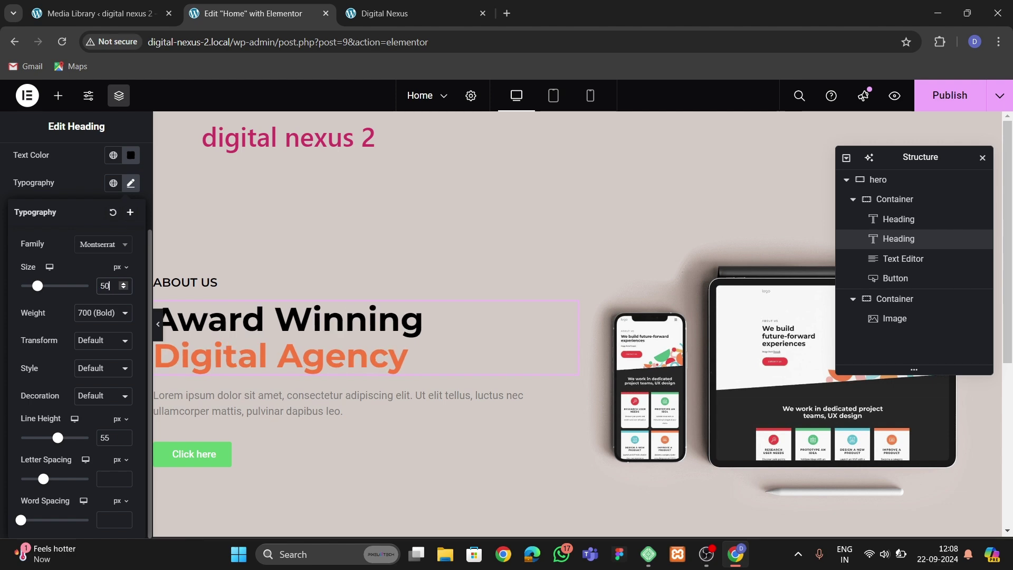
Compare the heading with the live Digital Nexus site, then select the Lorem ipsum paragraph.
click(401, 13)
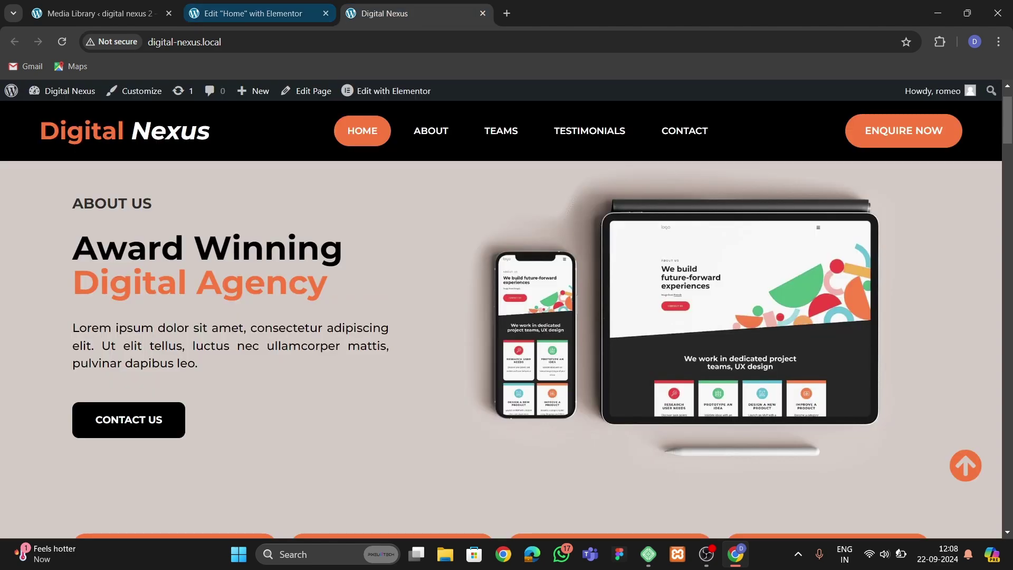
click(258, 13)
click(570, 394)
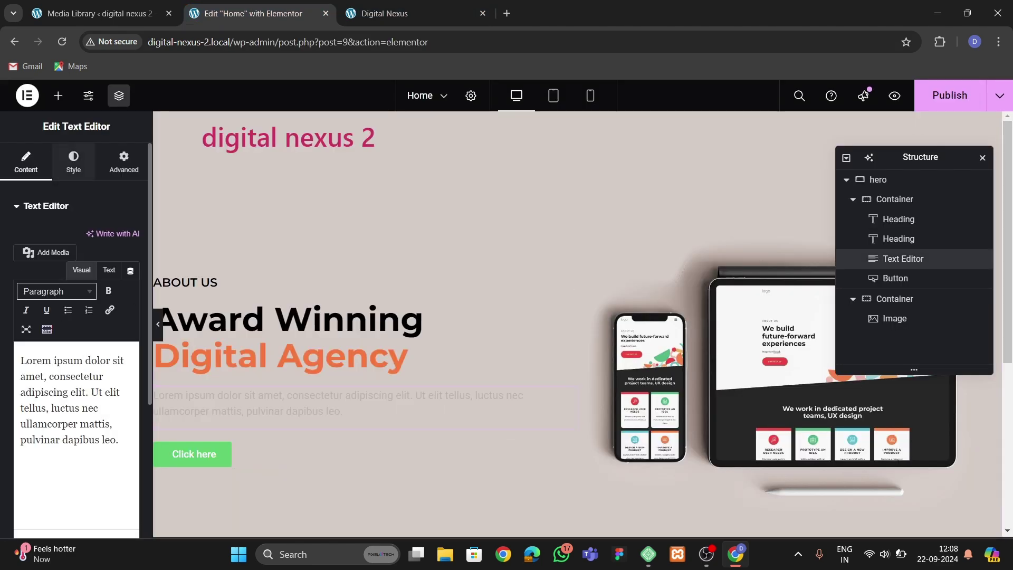
Paste a near-black #1E1B1B text colour onto the Lorem ipsum paragraph.
click(73, 158)
click(131, 265)
text(#151212)
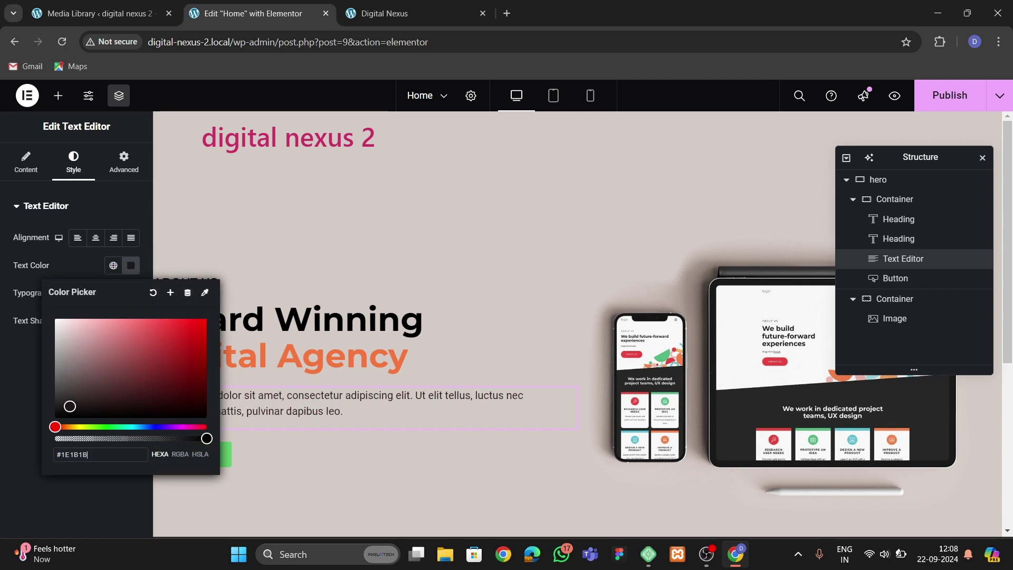
click(131, 293)
Set the paragraph typography to Montserrat 500 Medium at 17 px, checking the live site.
click(131, 293)
click(103, 354)
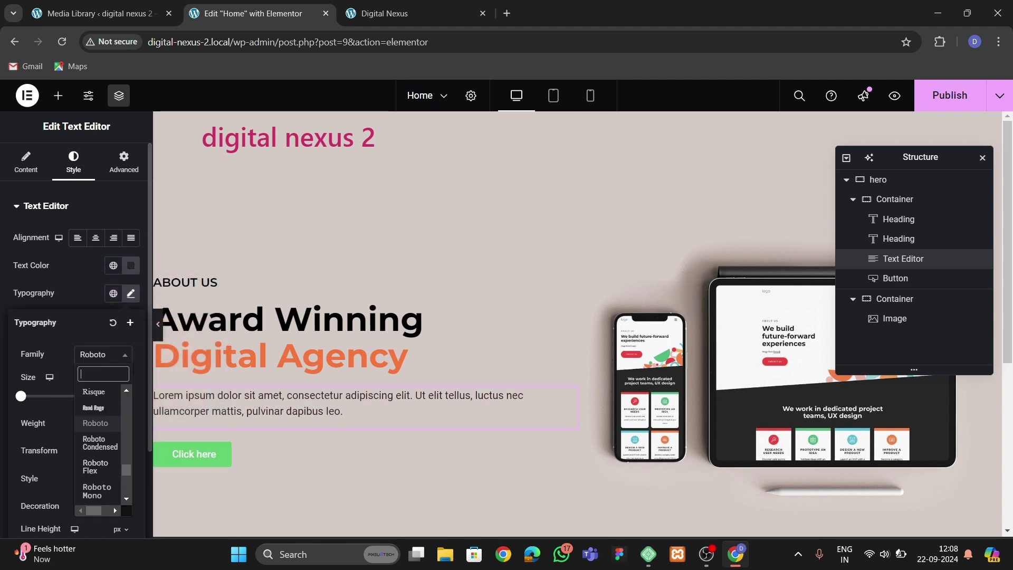
text(montsw)
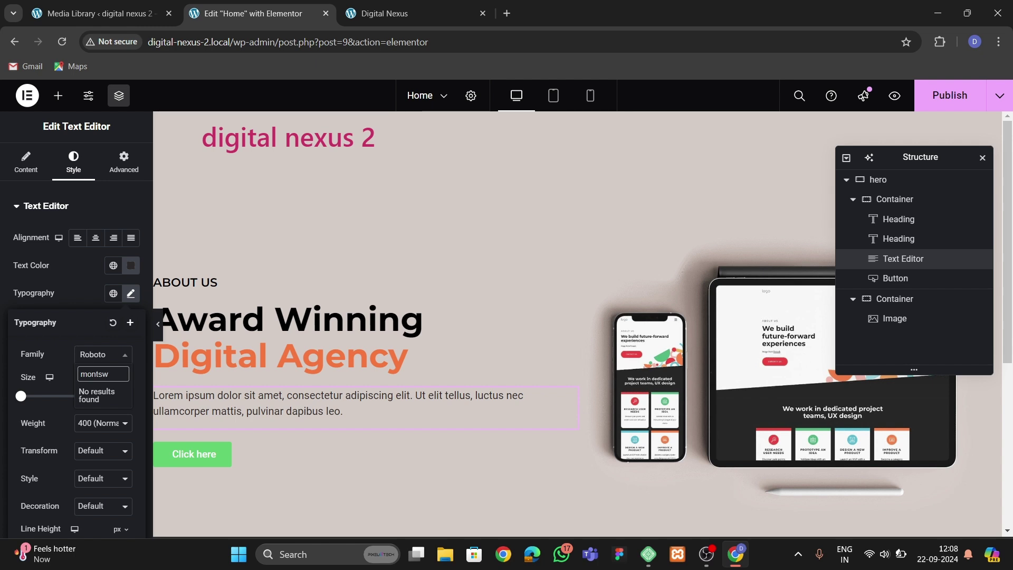
text(tserrat)
key(Return)
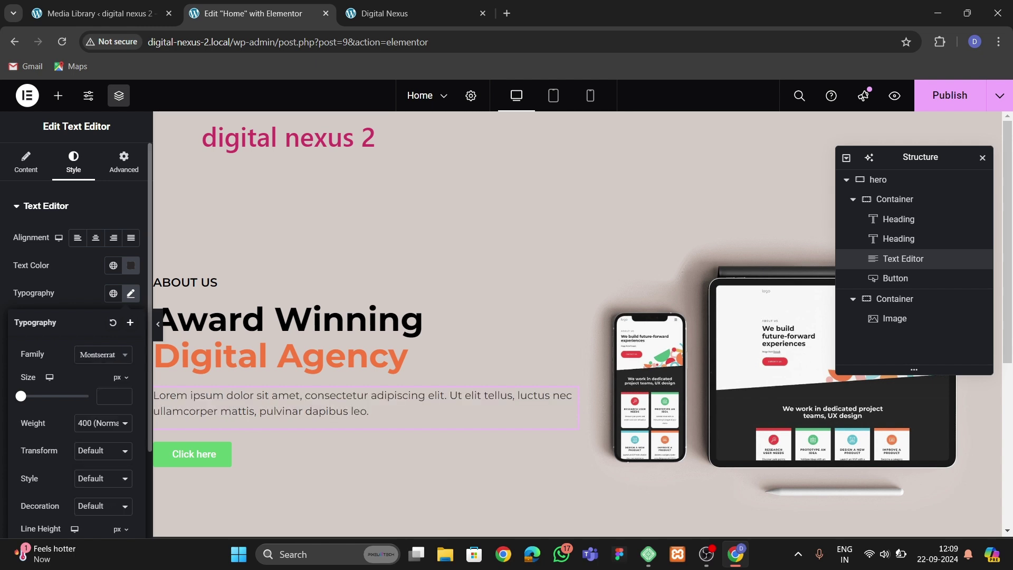
click(102, 422)
click(102, 311)
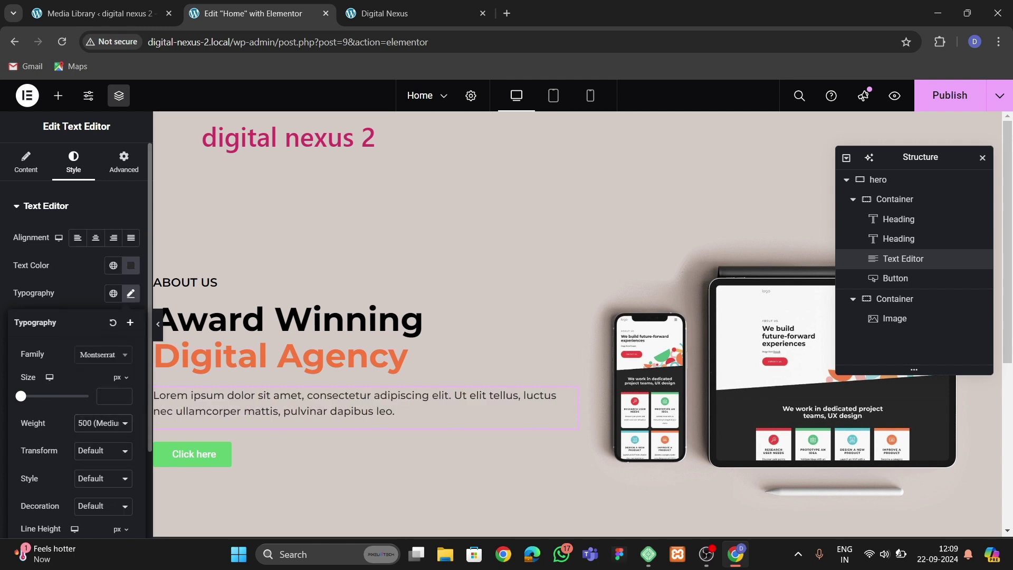
click(108, 396)
text(17)
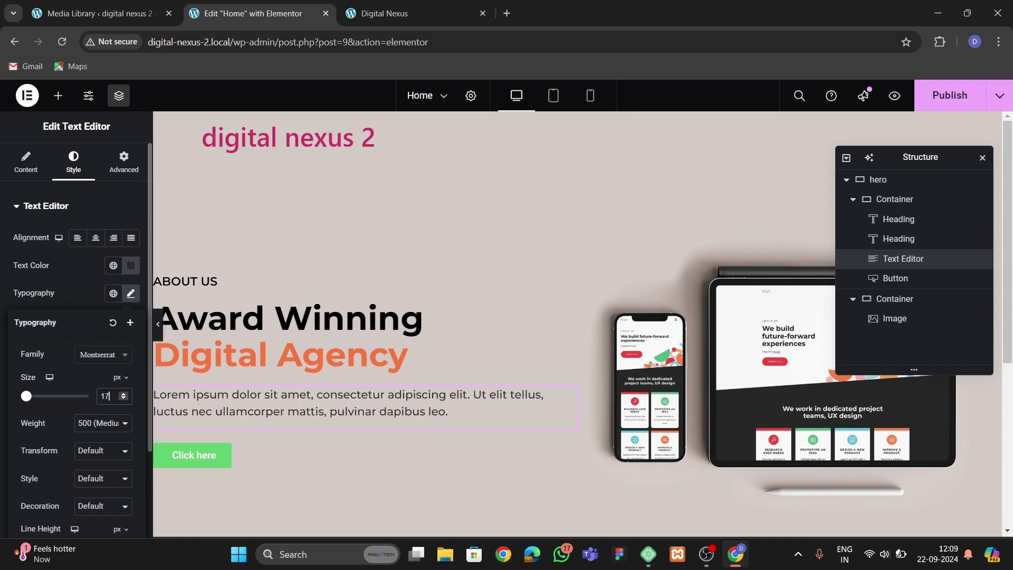
key(ctrl+Tab)
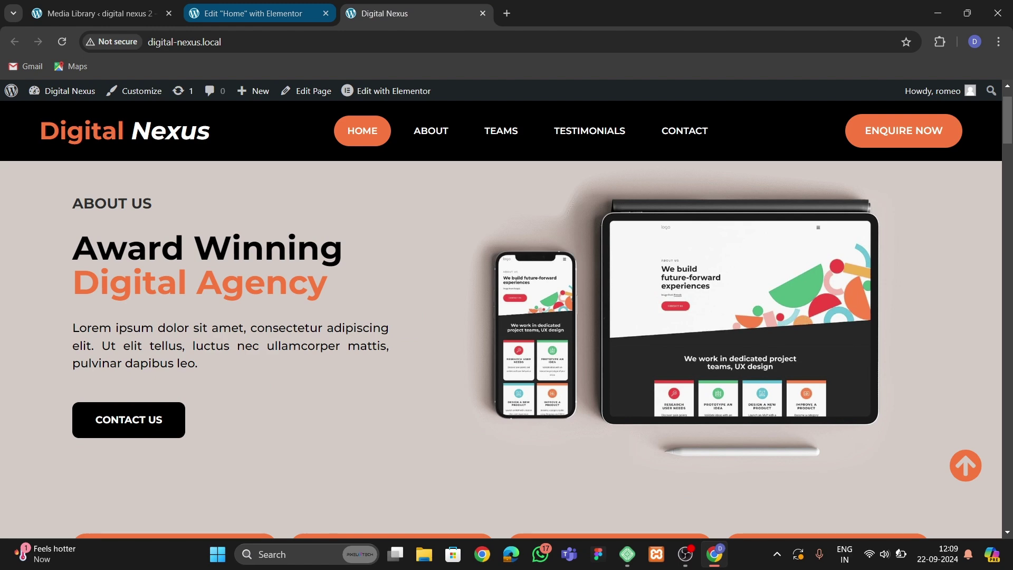
key(ctrl+shift+Tab)
Change the hero button text to CONTACT US with a black background and white text.
click(570, 448)
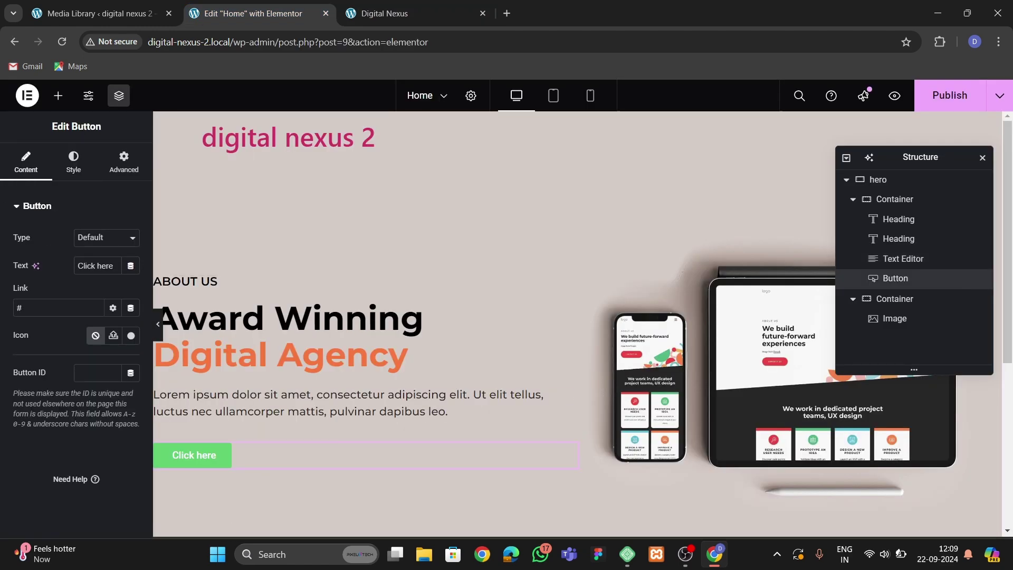
text(CONTACT US)
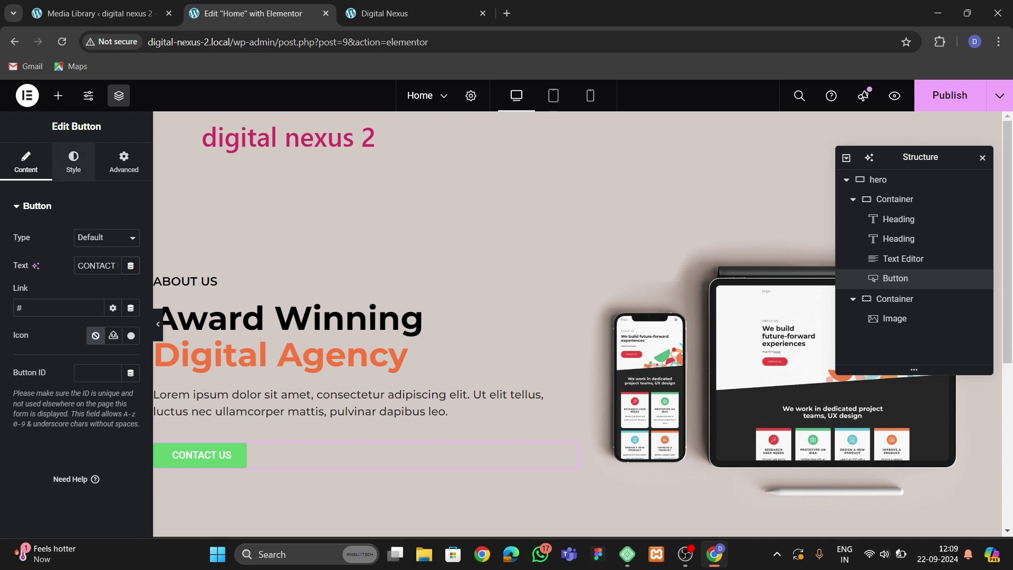
click(73, 161)
click(131, 403)
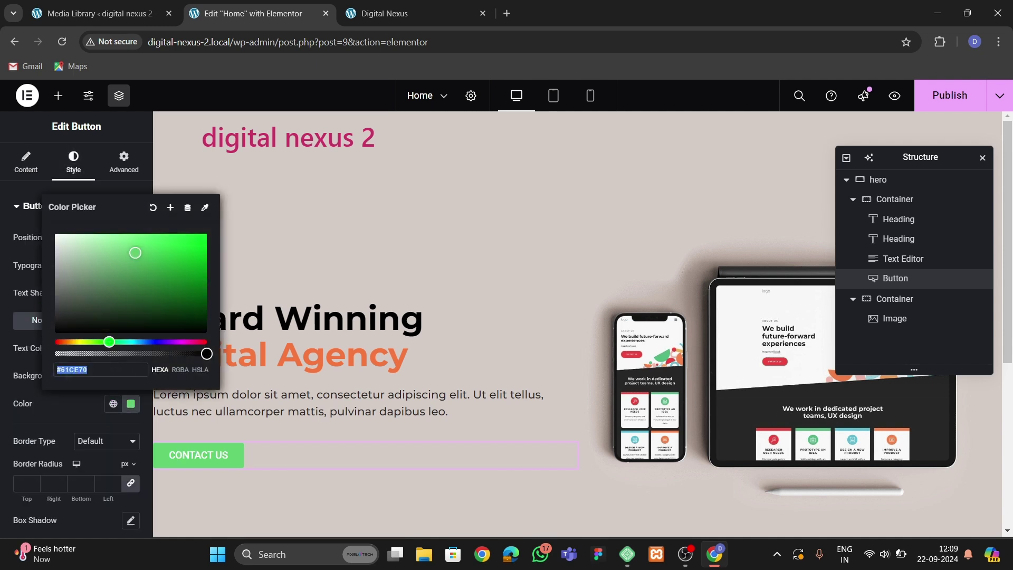
click(56, 334)
key(Escape)
click(131, 348)
click(55, 177)
key(Escape)
Give the button's hover state the Nature orange global background colour.
click(107, 320)
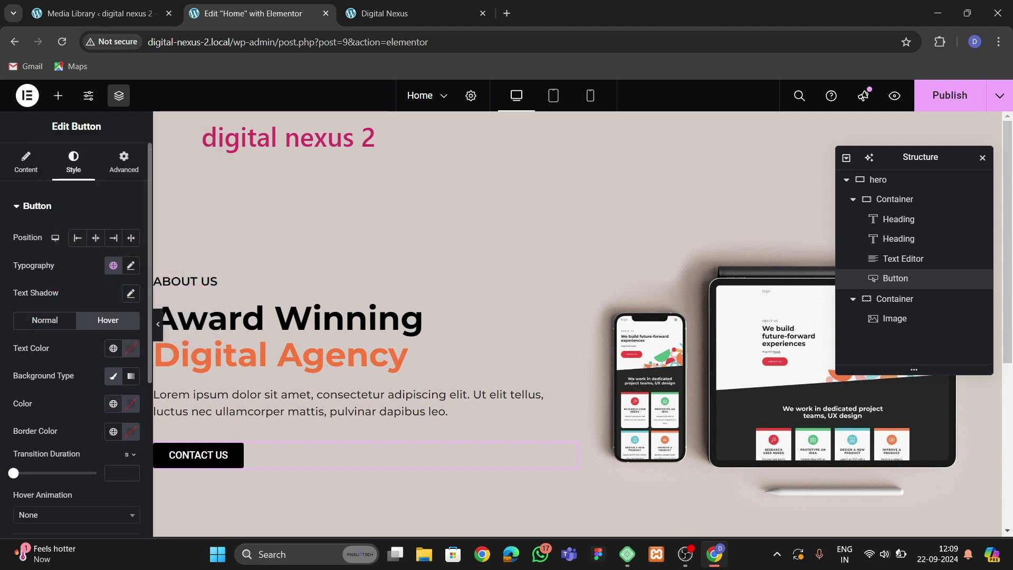
click(113, 404)
click(68, 372)
click(131, 404)
key(Escape)
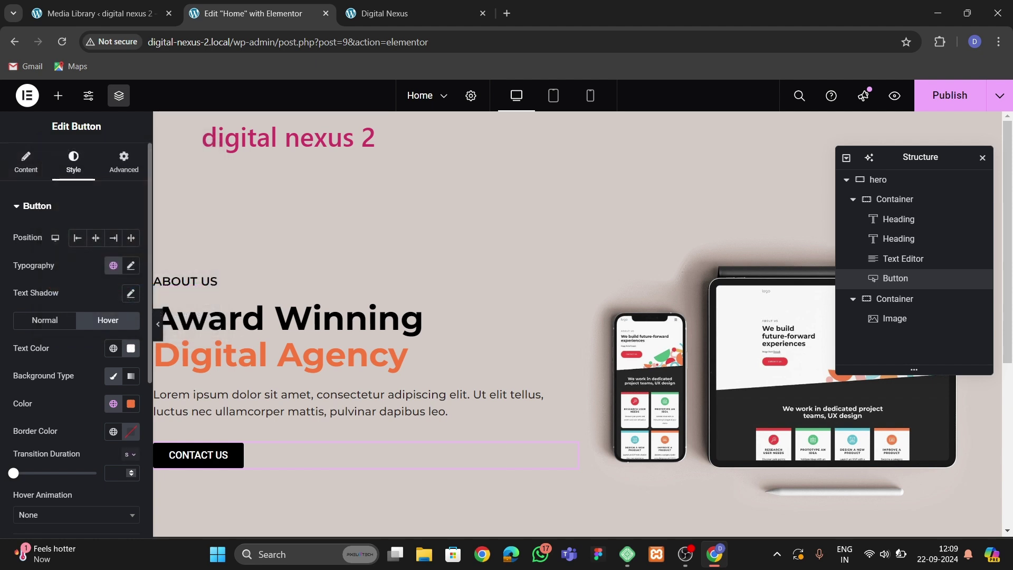
Set the button font family to Montserrat.
click(130, 265)
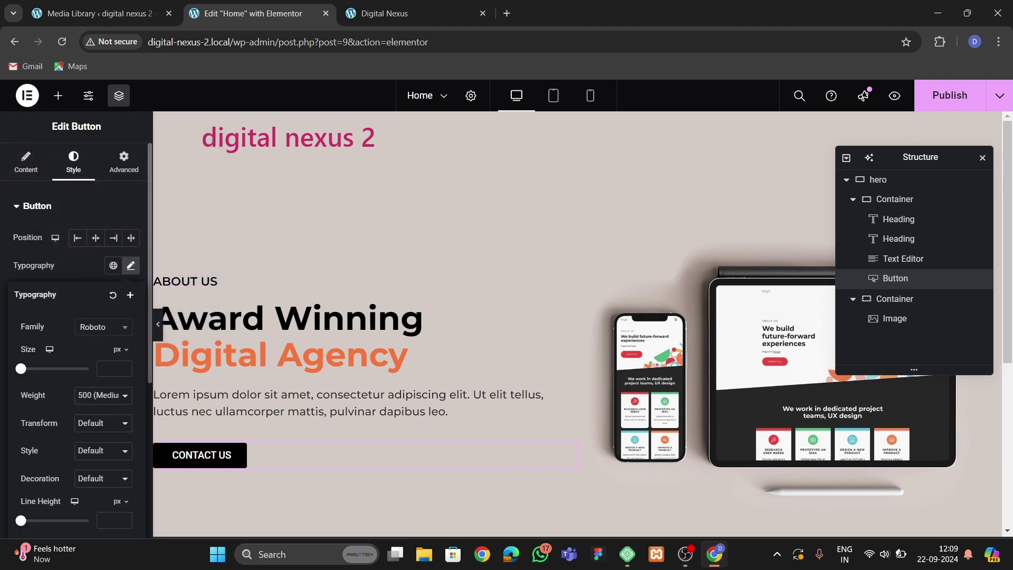
click(102, 327)
text(monts)
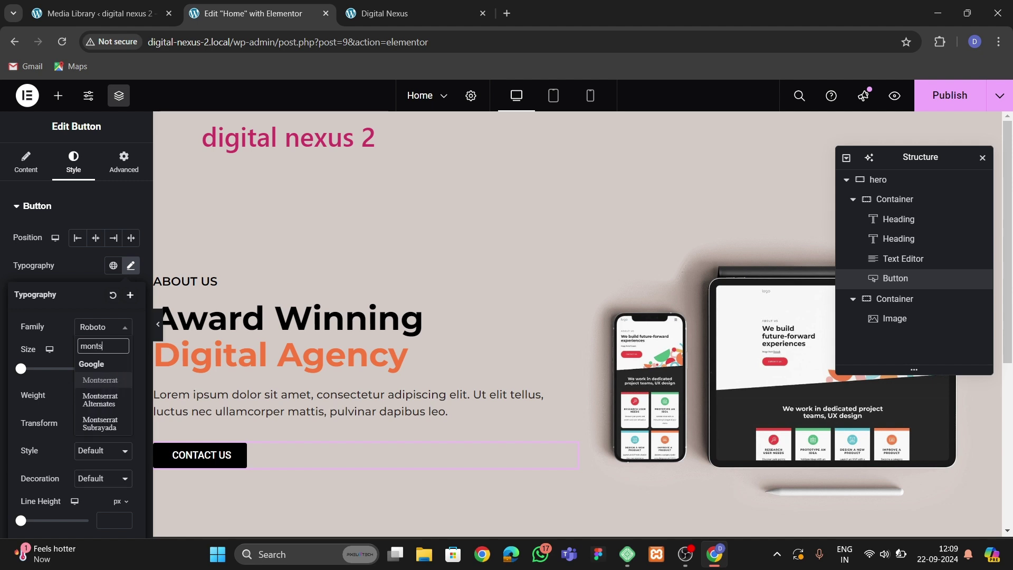
key(Return)
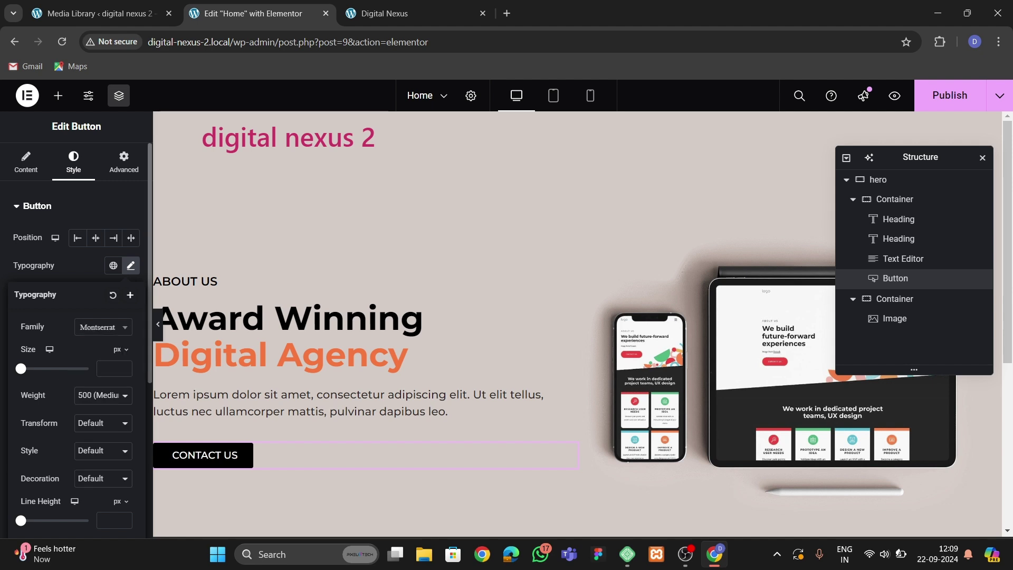
key(Escape)
Set the button padding to 18 px top/bottom and 30 px sides, checking the reference site.
scroll(77, 338, down, 5)
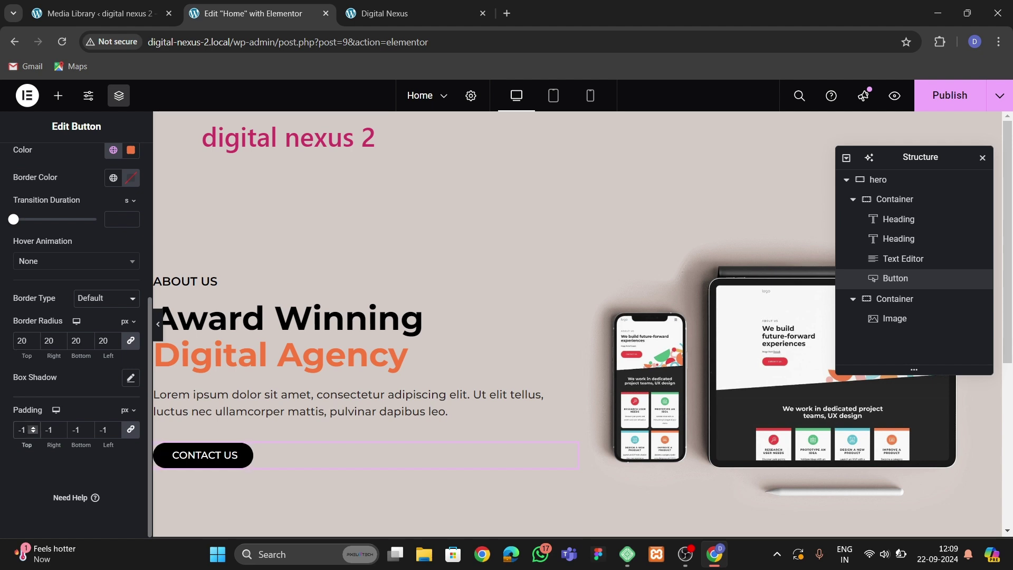
click(27, 428)
text(15)
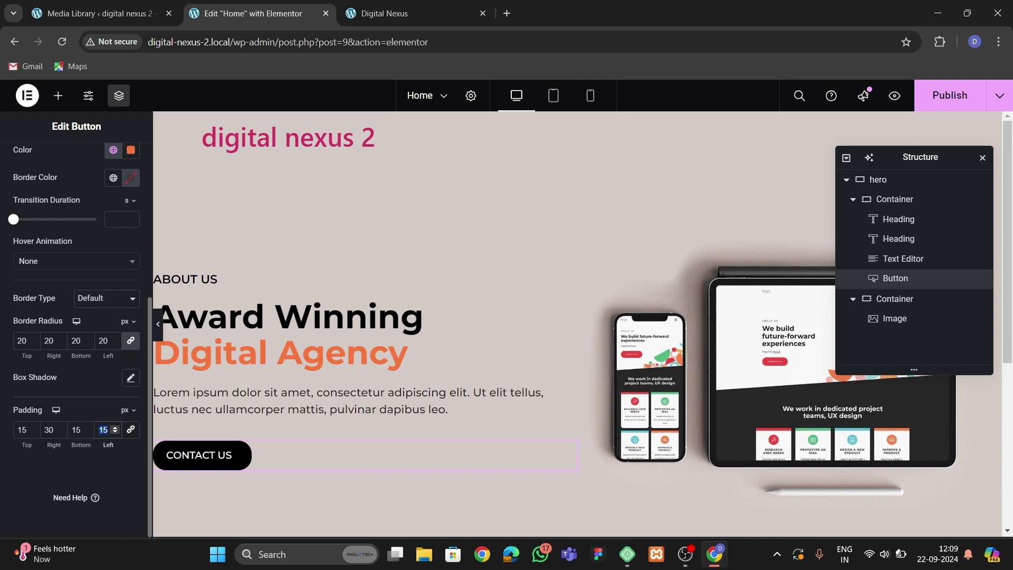
text(30)
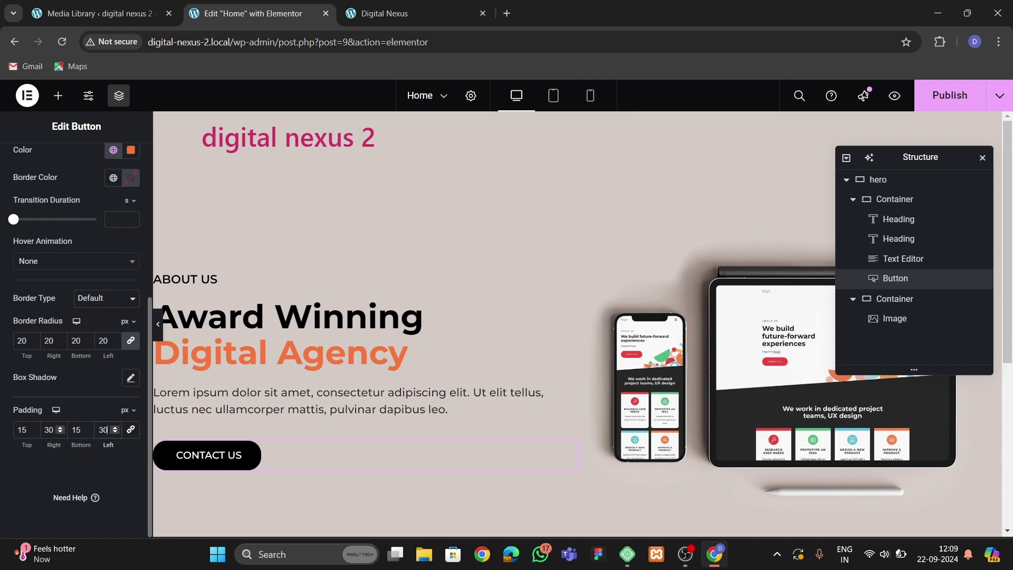
key(BackSpace)
text(8)
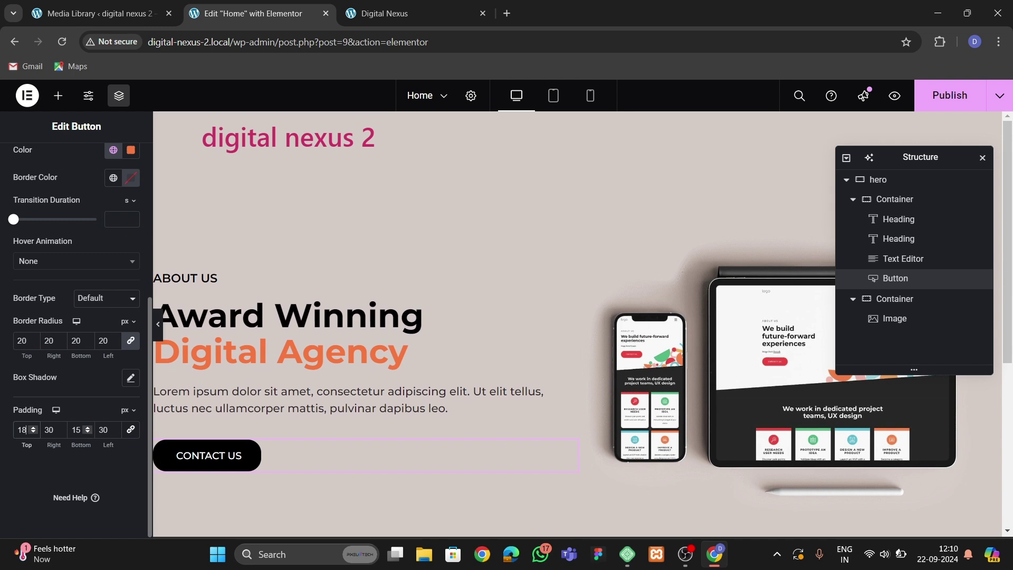
key(BackSpace)
text(8)
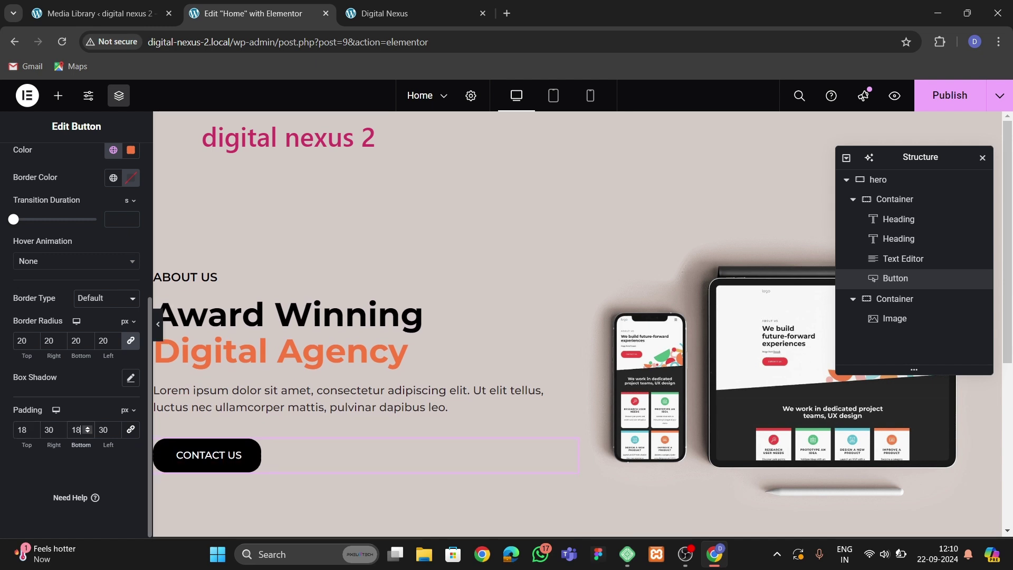
scroll(76, 316, up, 5)
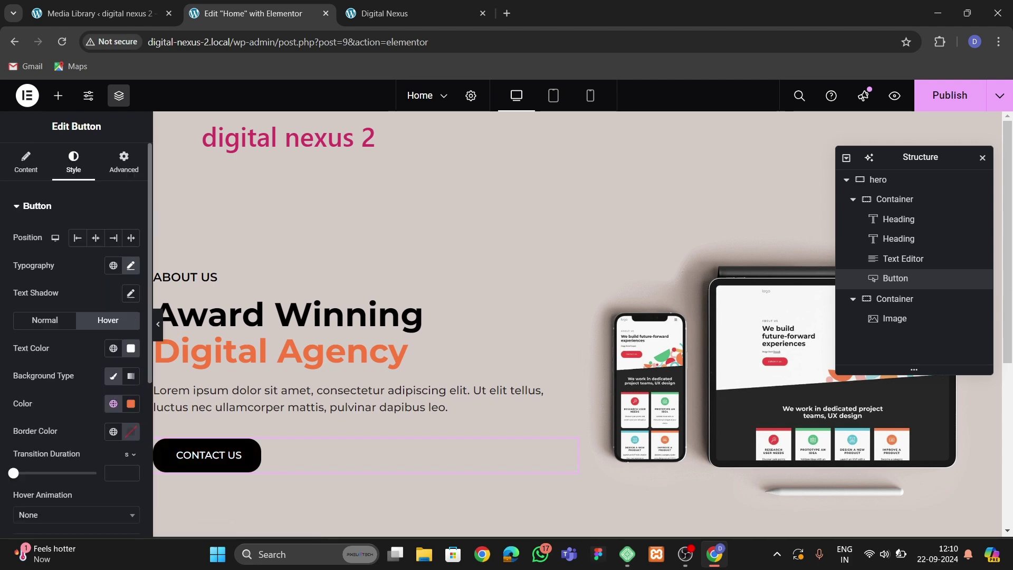
click(385, 13)
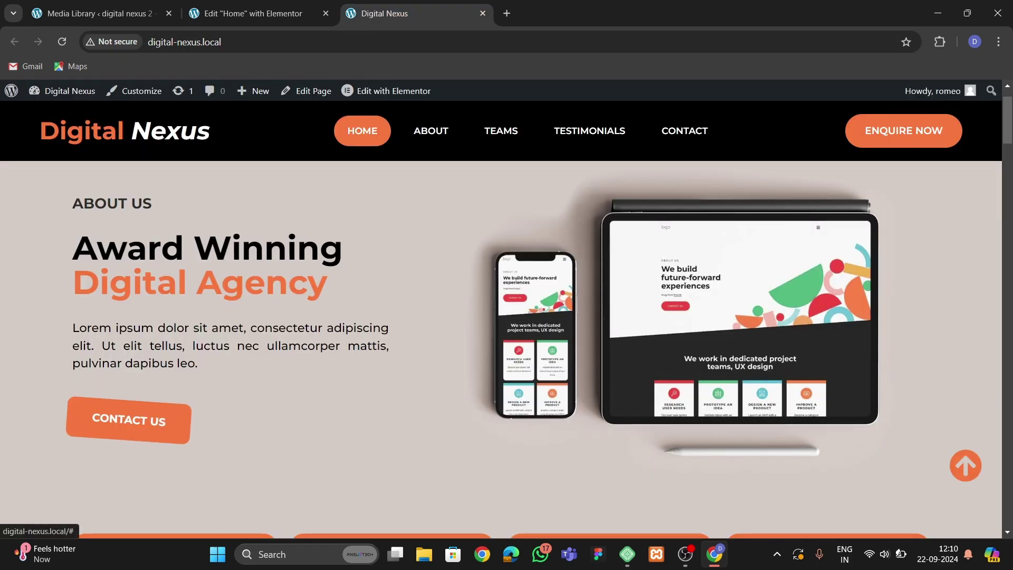
click(248, 13)
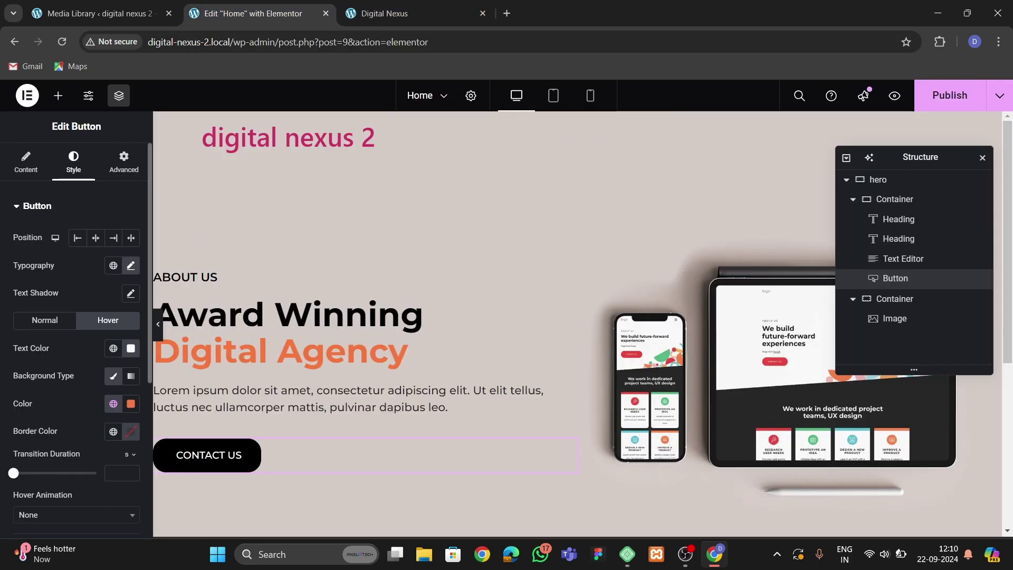
Apply the Grow Rotate hover animation to the button, then select its parent container.
scroll(77, 316, down, 3)
click(77, 317)
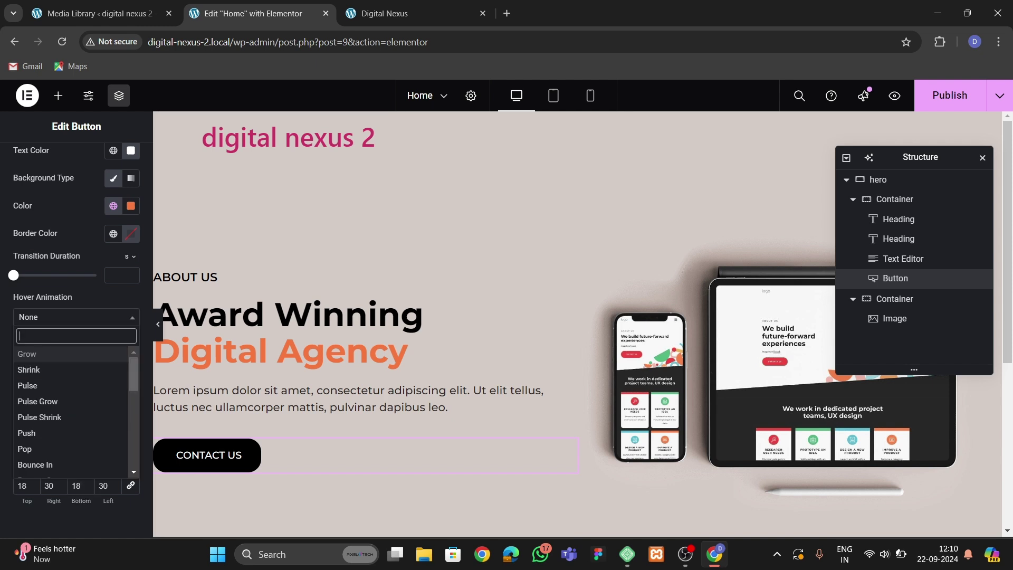
text(grow rotagte)
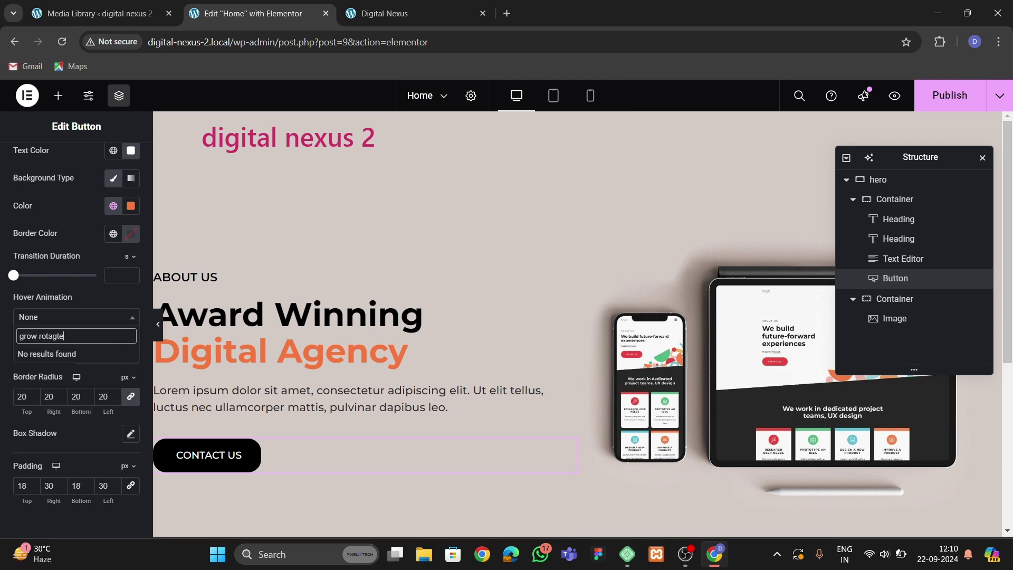
key(BackSpace)
key(BackSpace)
key(BackSpace)
key(BackSpace)
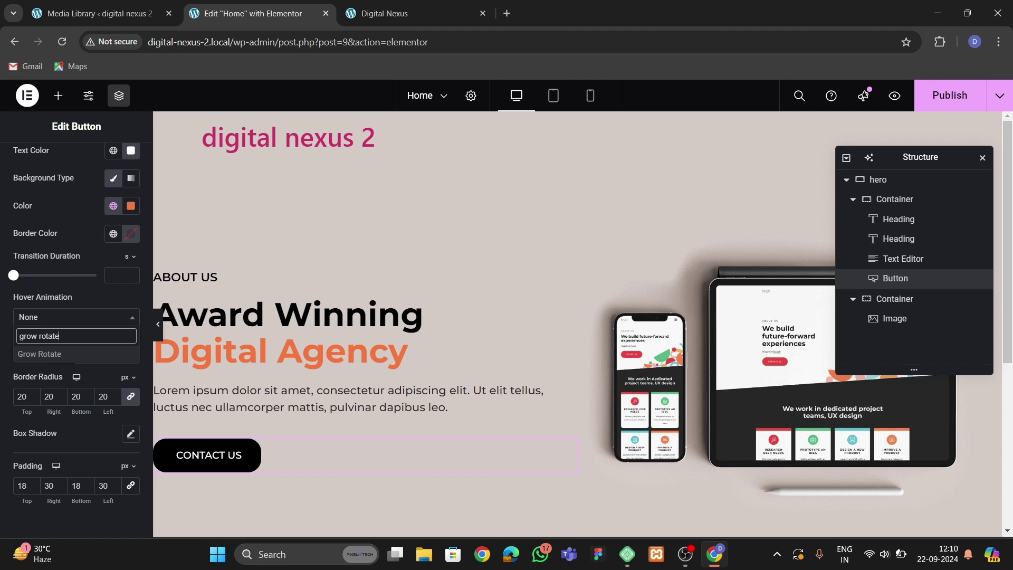
text(ate)
key(Return)
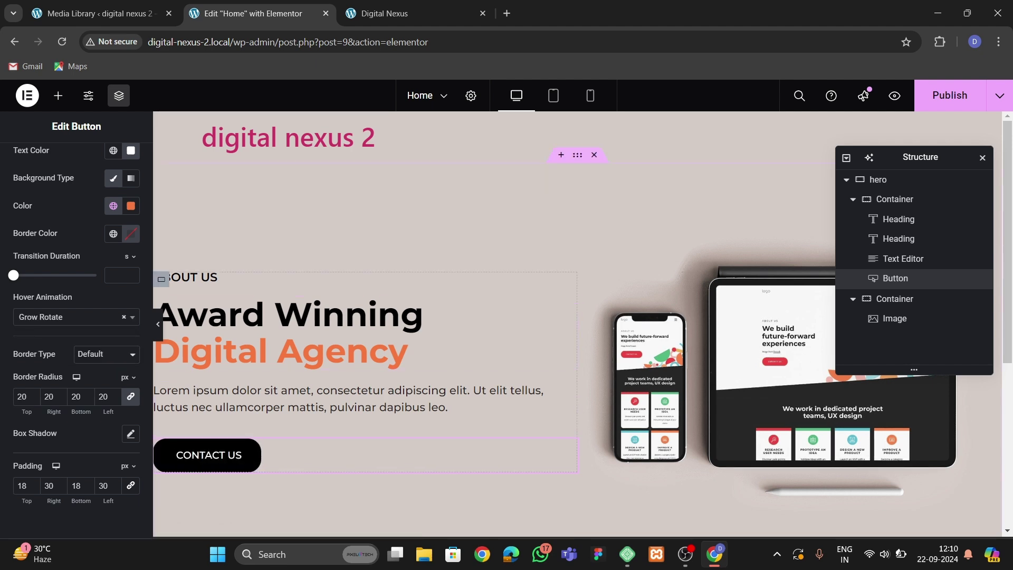
scroll(578, 322, down, 2)
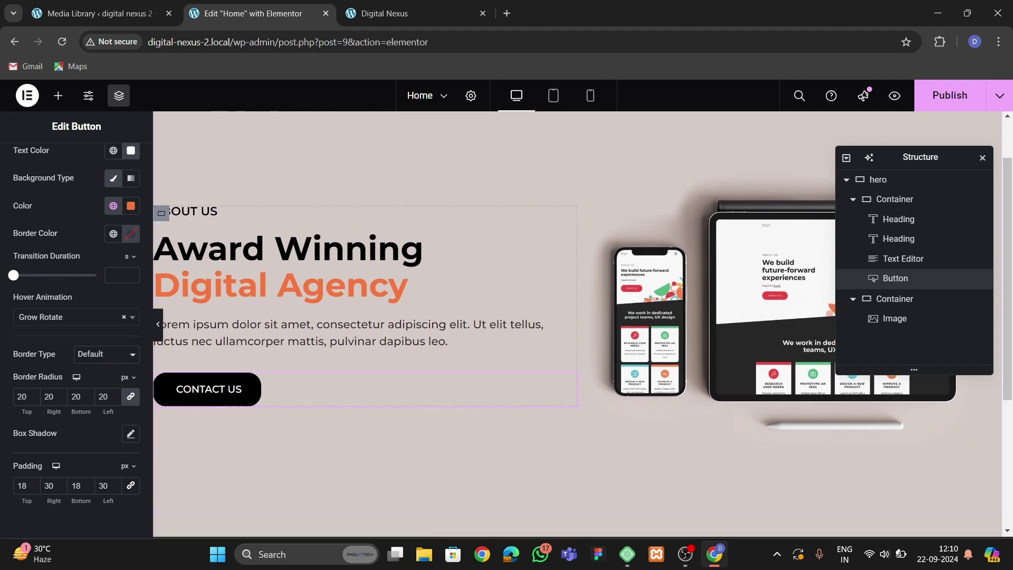
click(161, 213)
Set the left-column container to Justify Content Center, Align Items Start, with 25 px gaps.
click(25, 162)
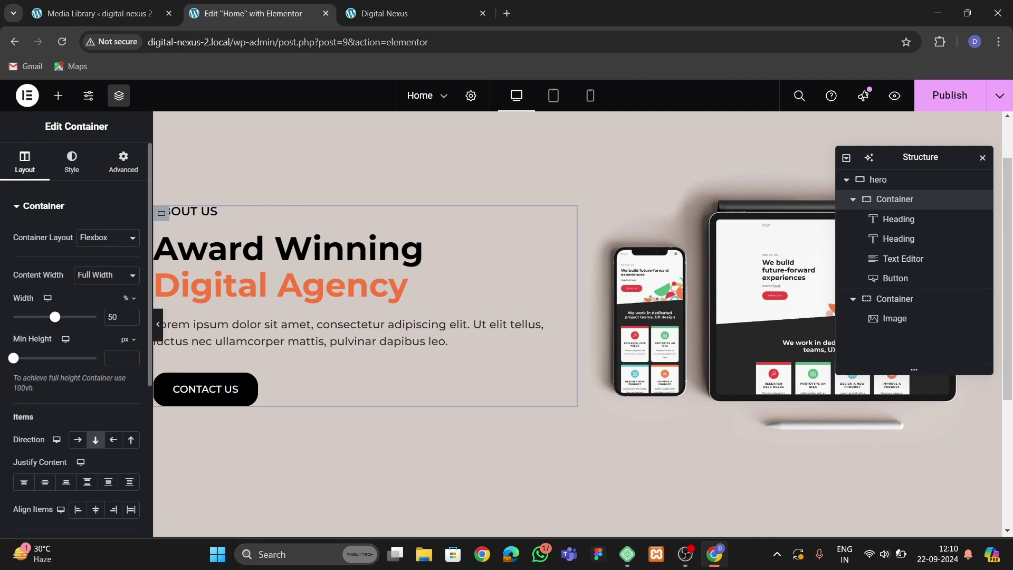
scroll(79, 369, down, 3)
click(45, 350)
click(96, 377)
click(77, 377)
key(Up)
key(Up)
key(Up)
key(Up)
key(Up)
key(Up)
key(Up)
key(Up)
key(Up)
key(Up)
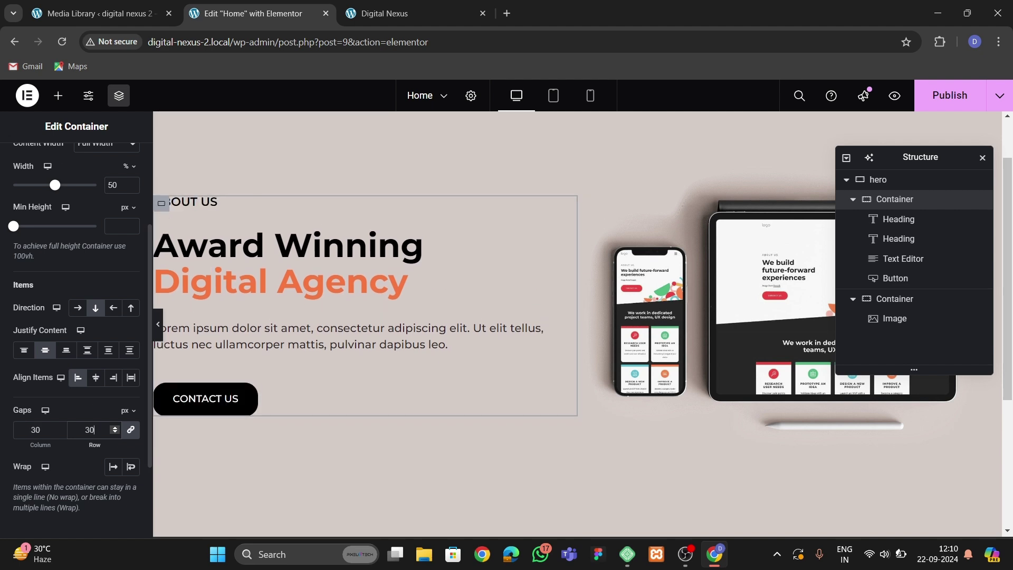
key(Down)
key(Down)
key(Down)
key(Down)
key(Down)
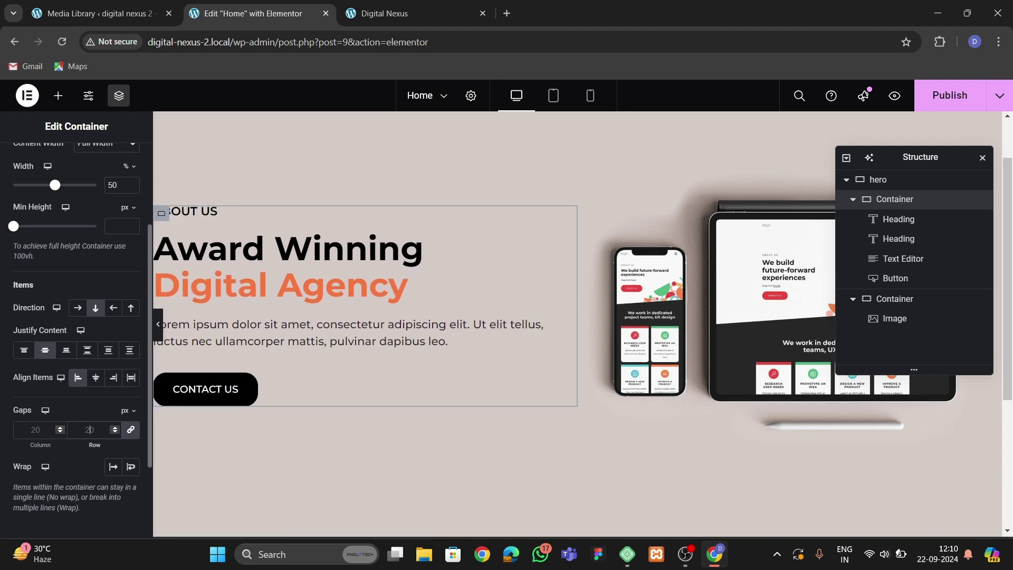
Save the page, view it live and compare with the reference Digital Nexus site.
key(ctrl+s)
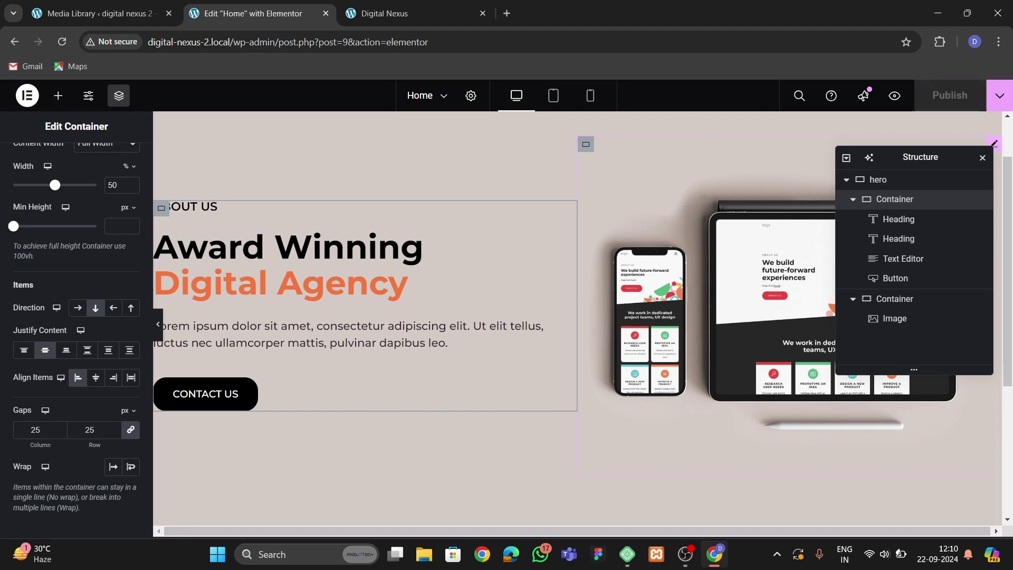
click(999, 96)
click(948, 194)
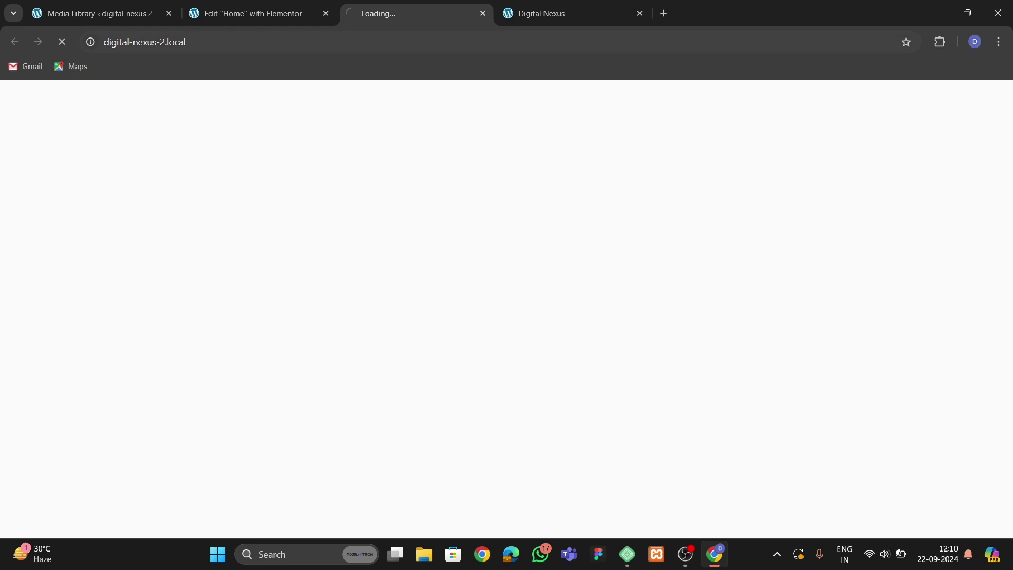
scroll(124, 378, down, 1)
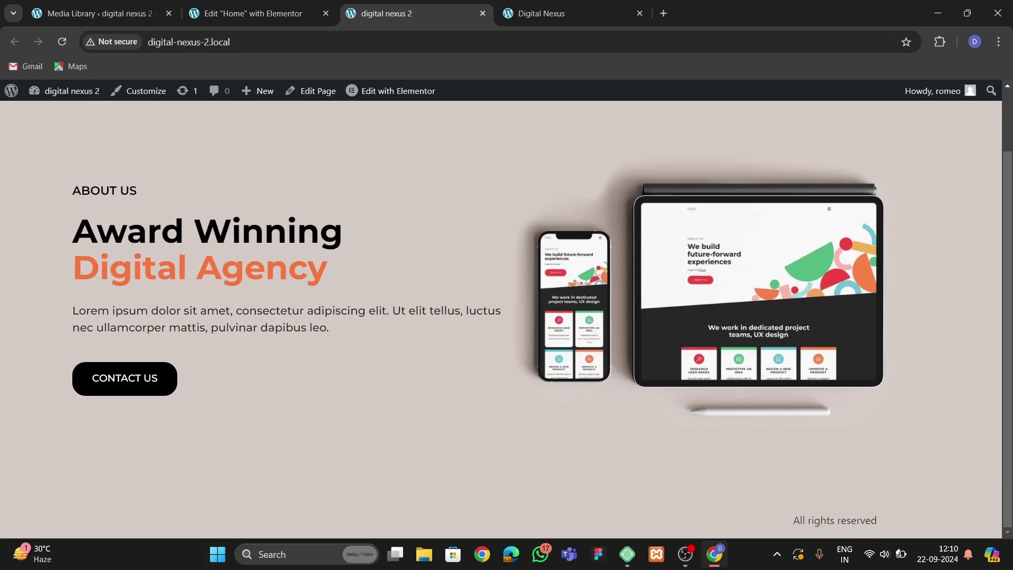
scroll(124, 378, up, 1)
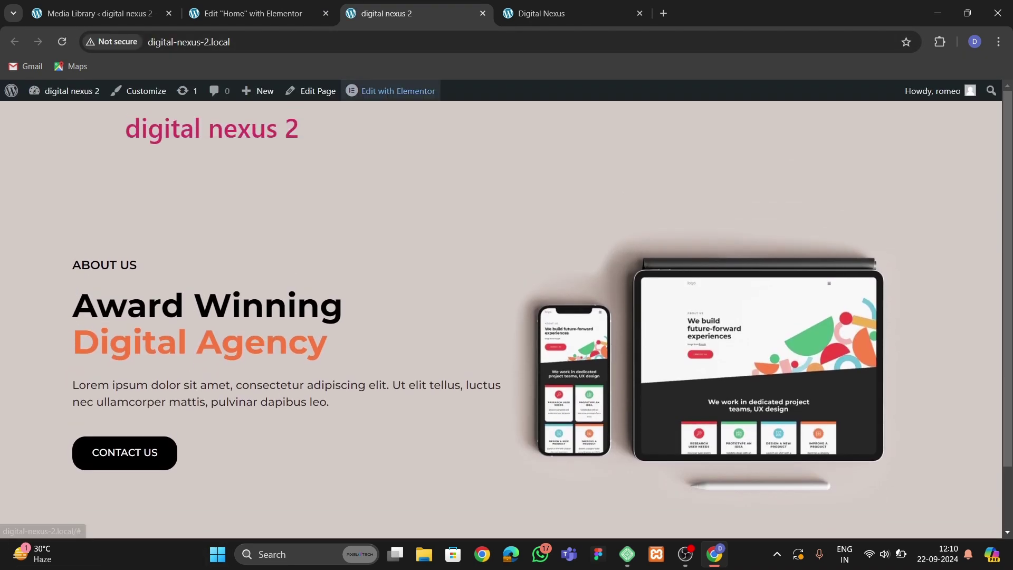
key(ctrl+Tab)
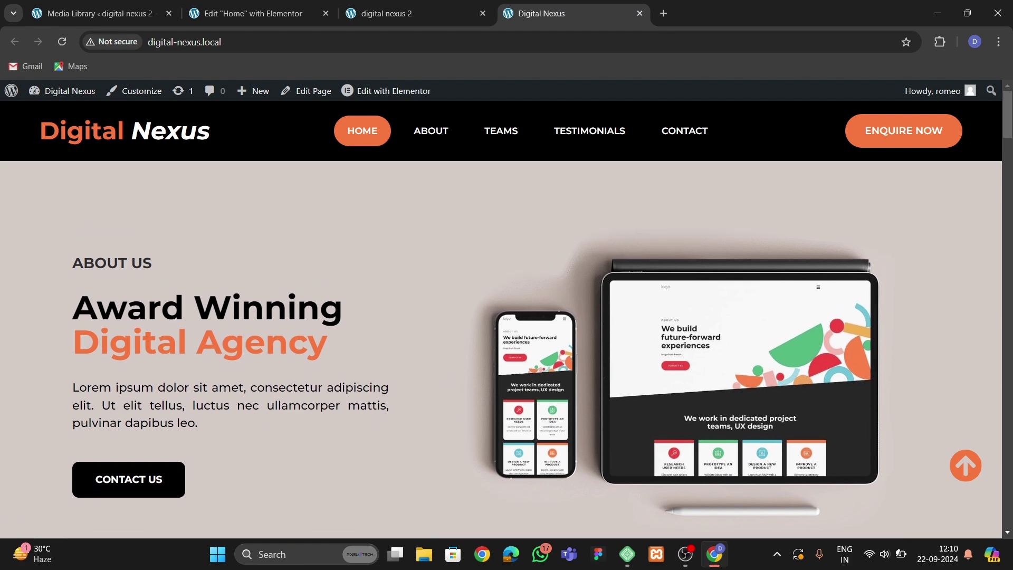
scroll(506, 348, down, 3)
key(ctrl+shift+Tab)
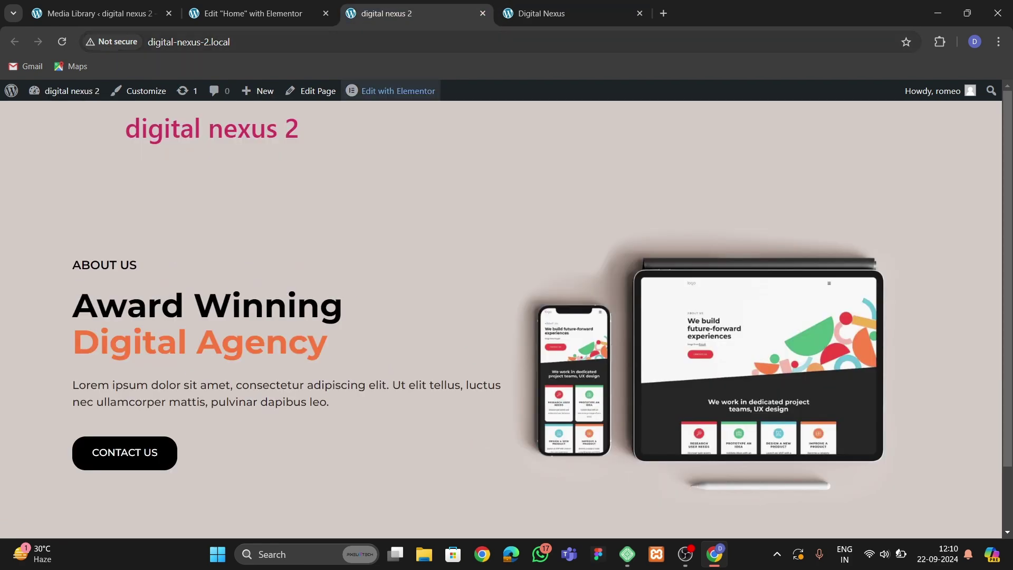
key(ctrl+shift+Tab)
click(894, 318)
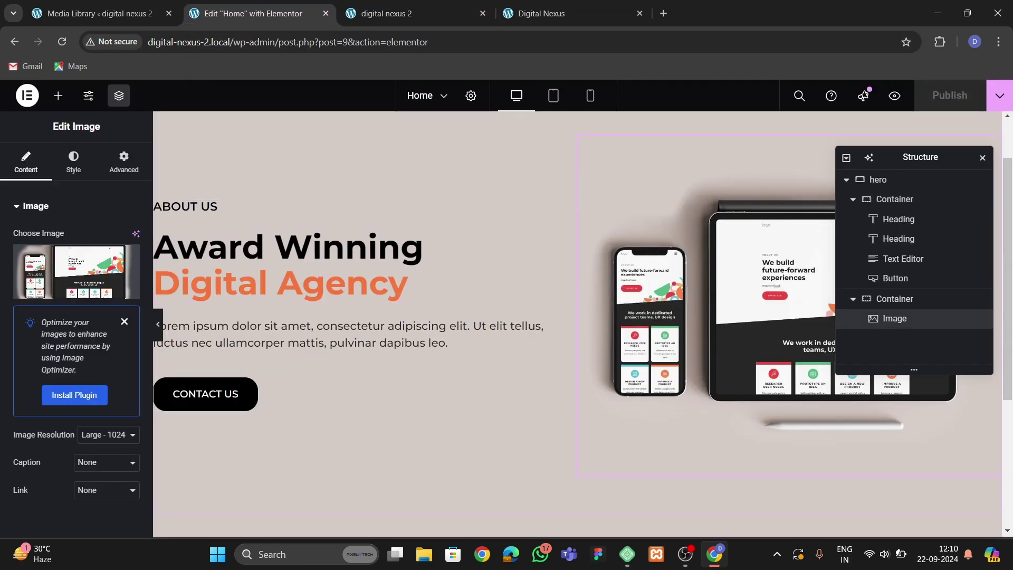
Select the hero's image column and set its width to 60%.
click(73, 161)
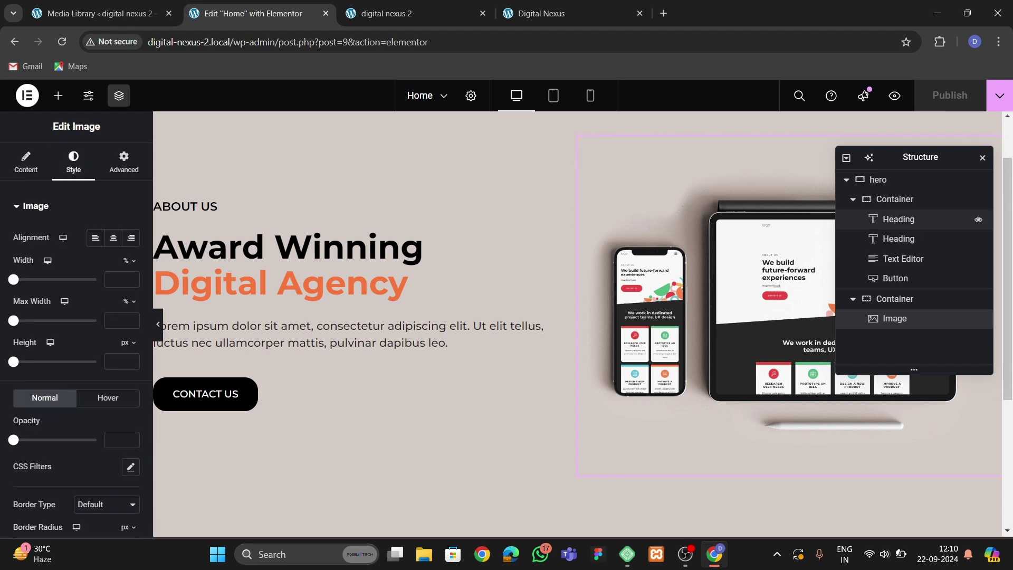
click(893, 199)
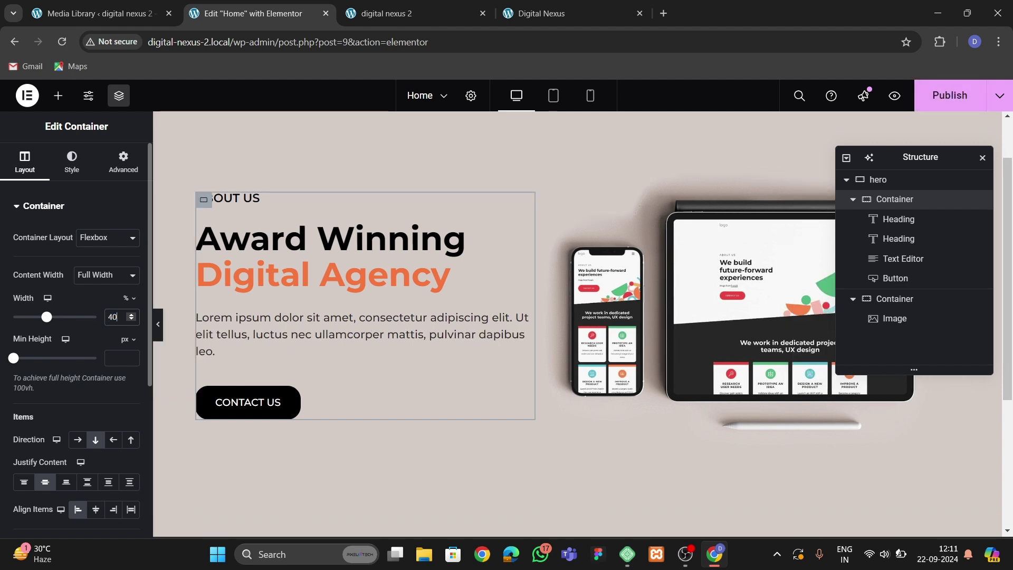
click(894, 298)
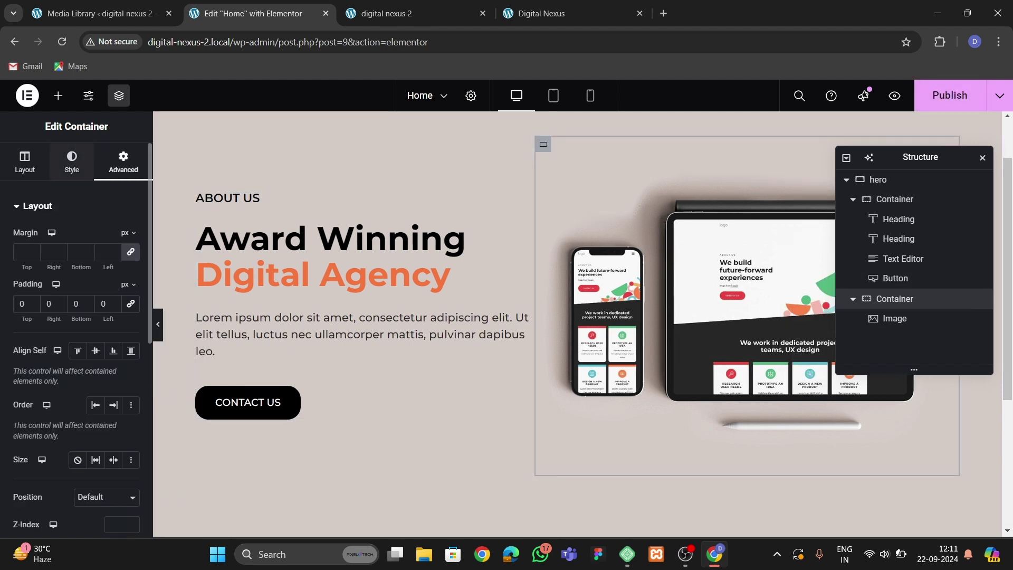
click(24, 160)
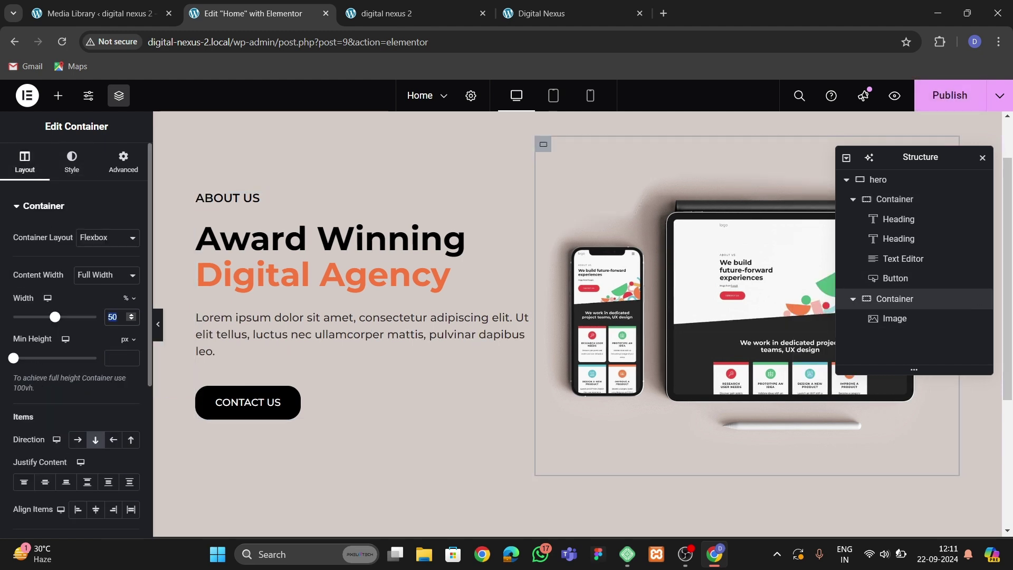
text(60)
Update the page and compare the live front-end with the reference site.
click(949, 95)
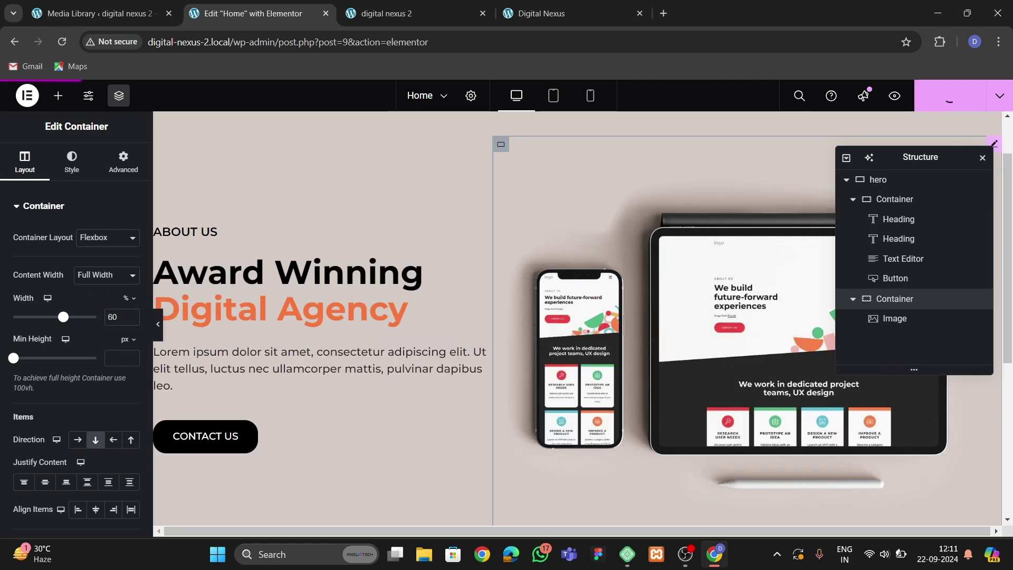
click(416, 13)
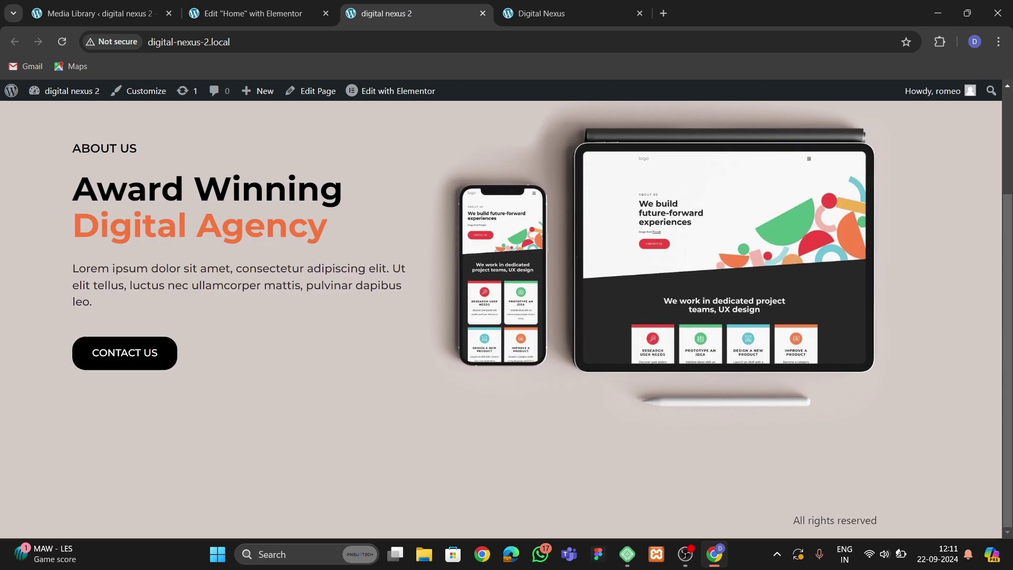
key(ctrl+Tab)
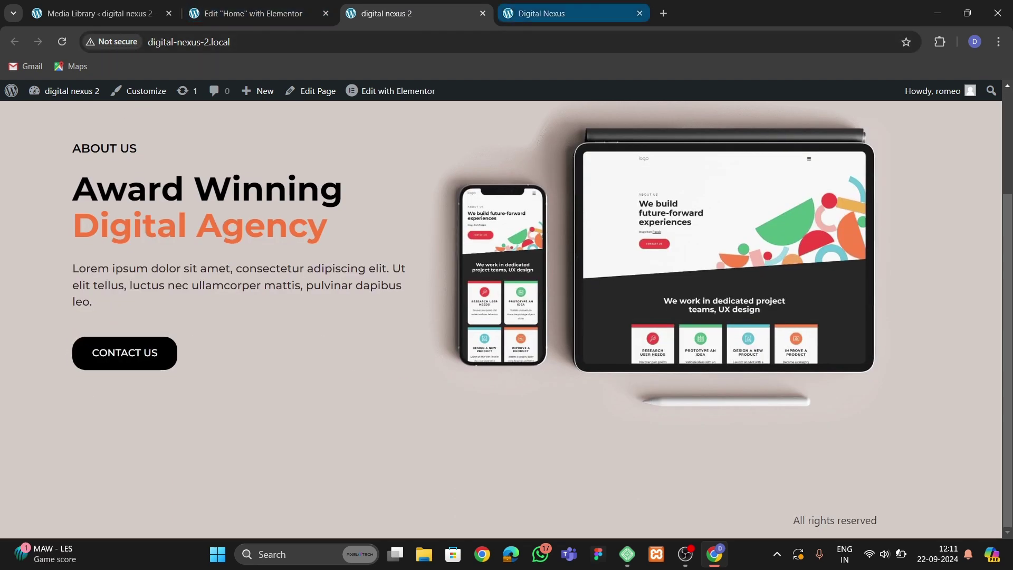
key(ctrl+shift+Tab)
key(ctrl+shift+Tab)
scroll(577, 316, down, 5)
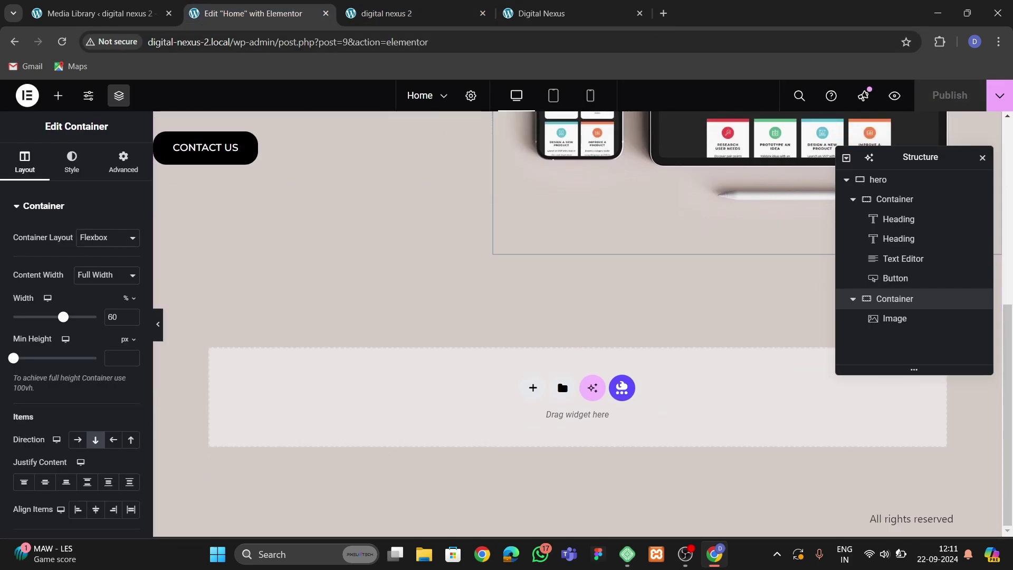
Add a single-column flexbox container below the hero.
click(533, 387)
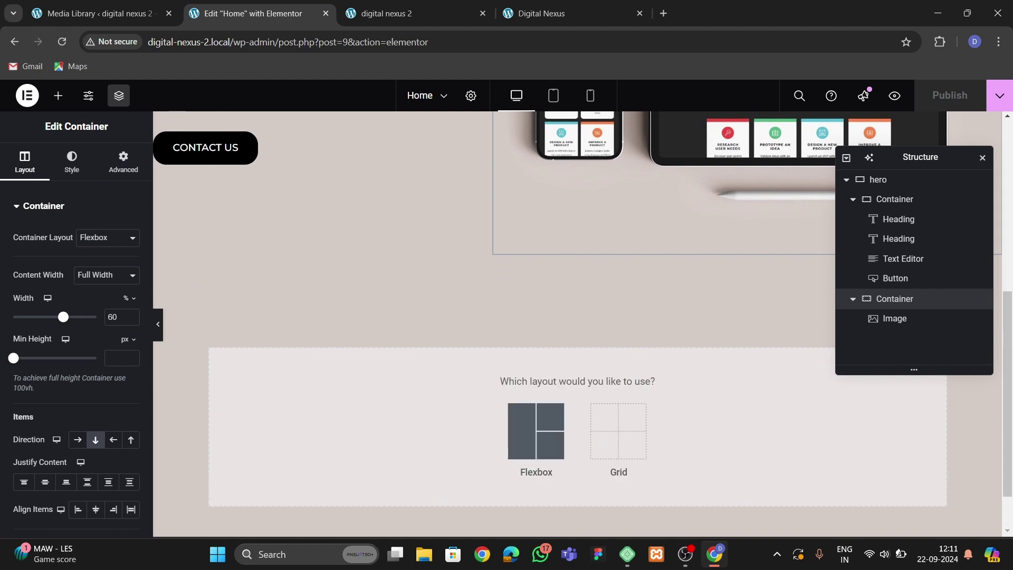
click(538, 424)
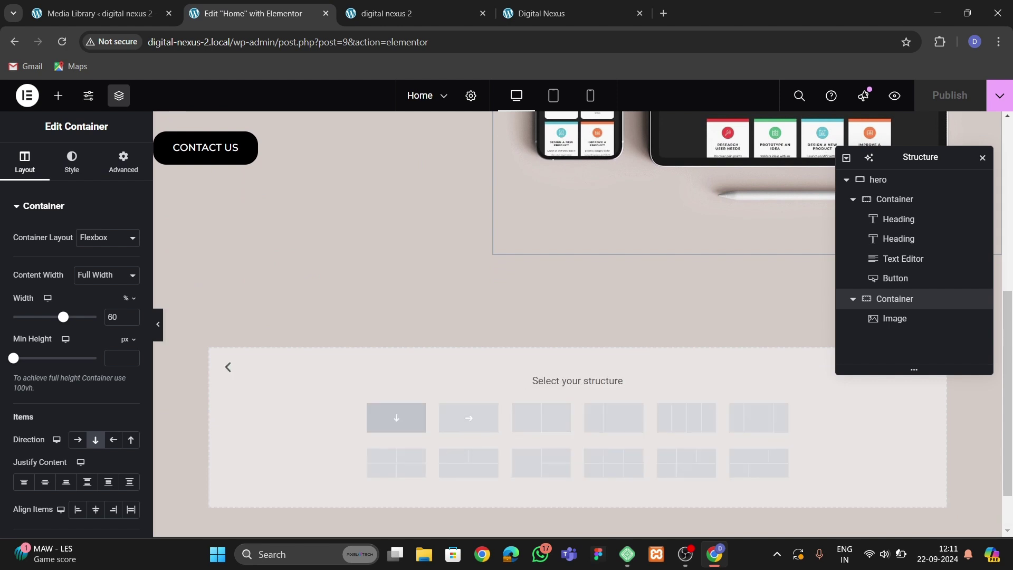
scroll(577, 316, up, 4)
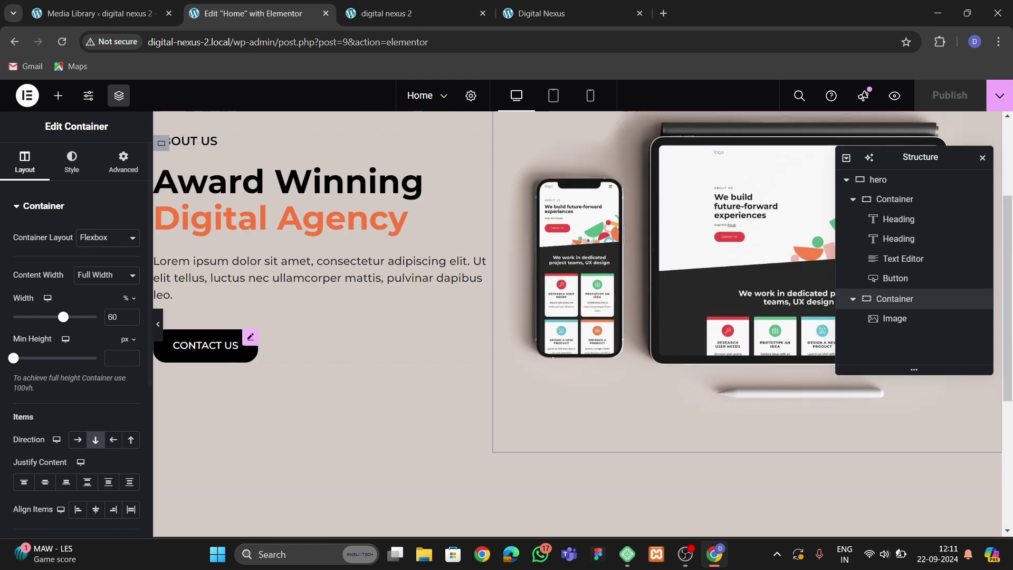
scroll(482, 261, down, 4)
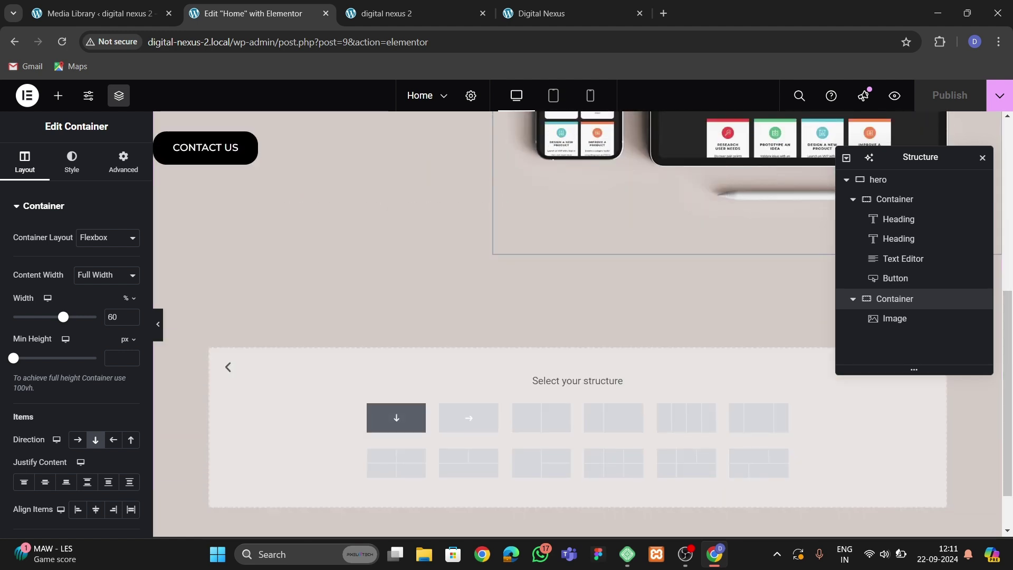
click(395, 417)
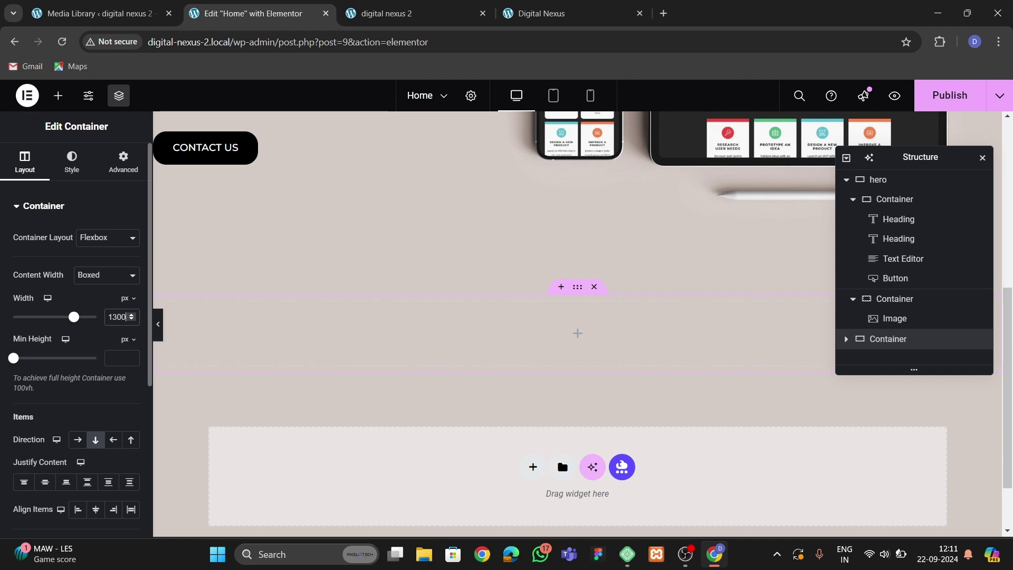
Give the new container 60 px bottom padding, checking the reference layout.
click(123, 160)
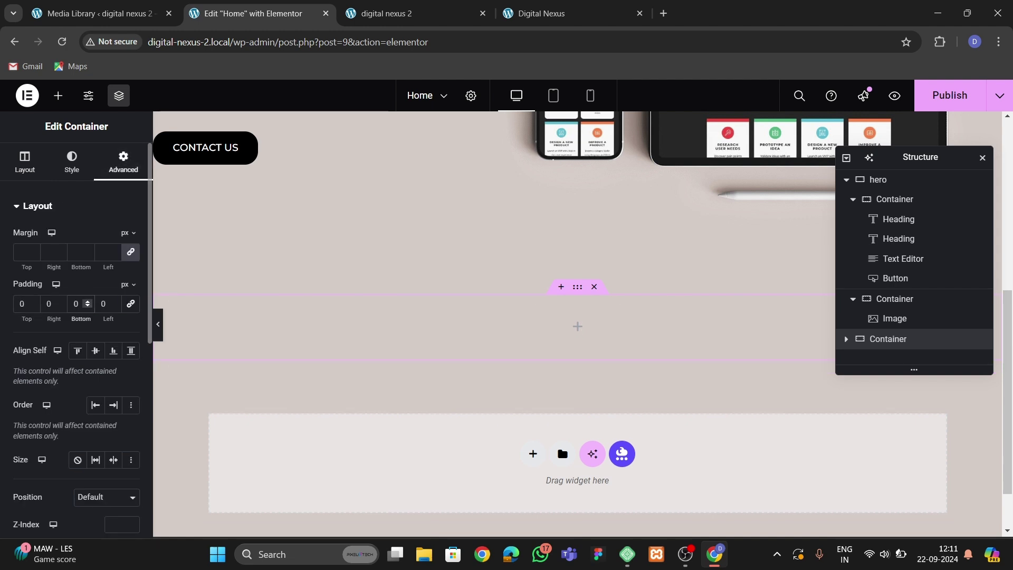
text(6)
scroll(577, 324, up, 2)
scroll(577, 324, down, 3)
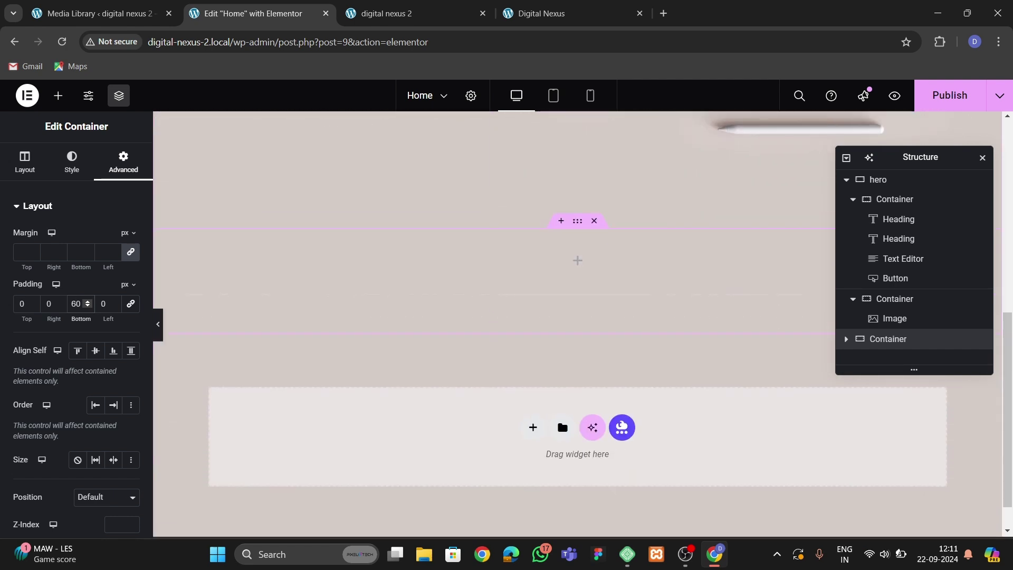
click(533, 13)
click(253, 13)
Drag a Grid widget into the container and place a Container in its first cell.
click(58, 95)
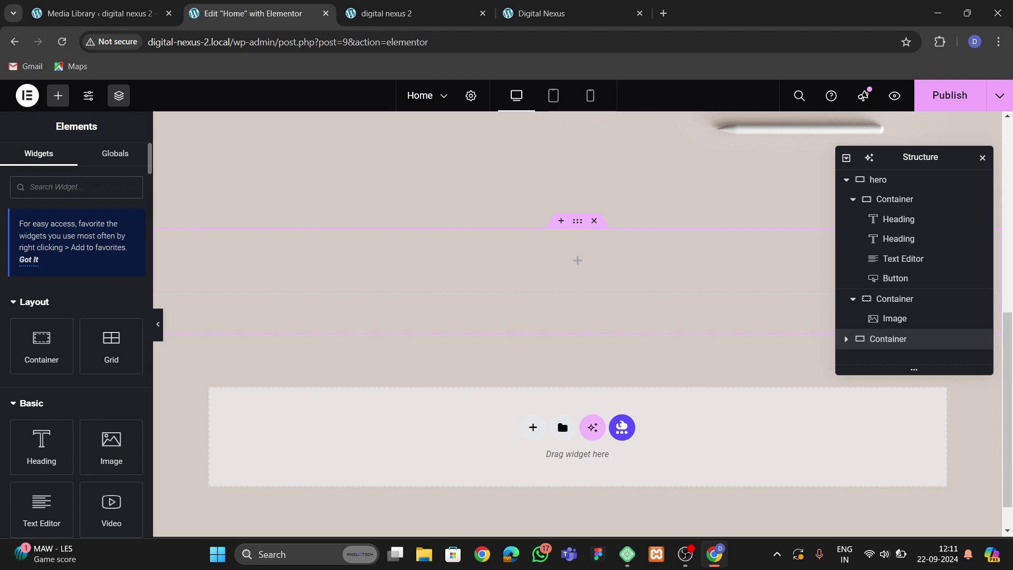
text(gri)
drag(111, 438, 328, 295)
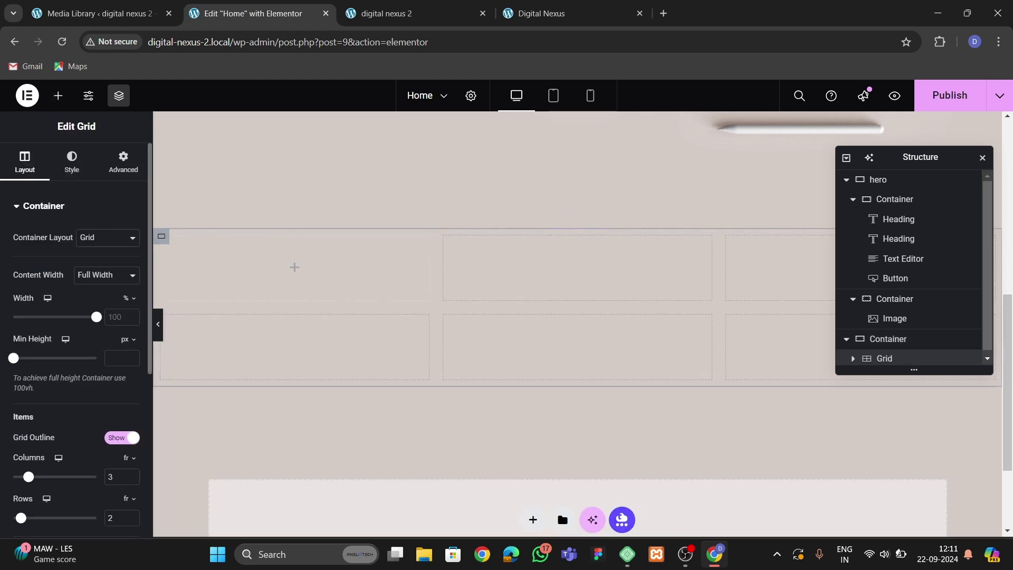
click(123, 161)
click(290, 260)
drag(40, 343, 227, 269)
Zero the inner container's padding and rename the outer container 'services'.
click(123, 161)
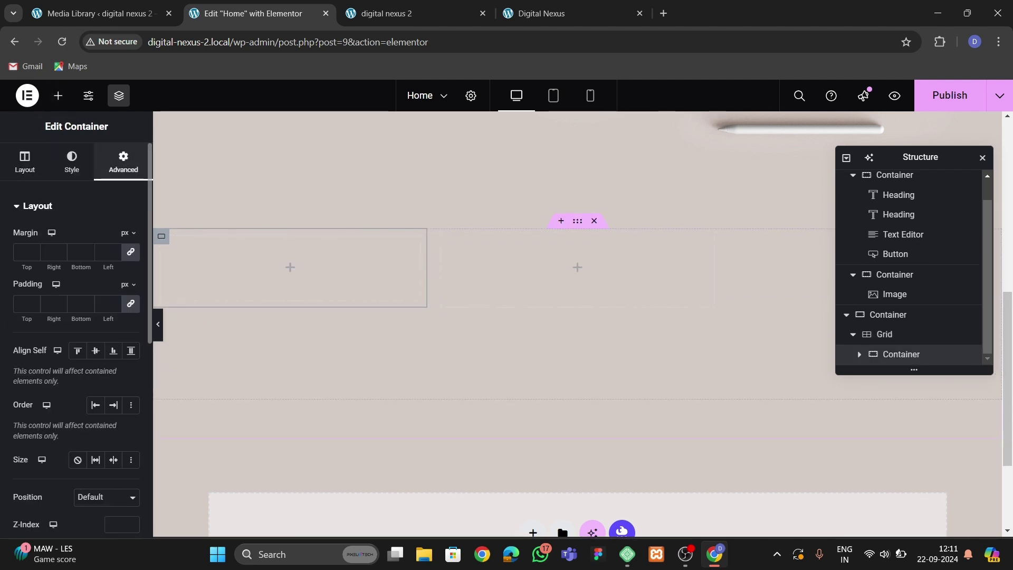
click(131, 304)
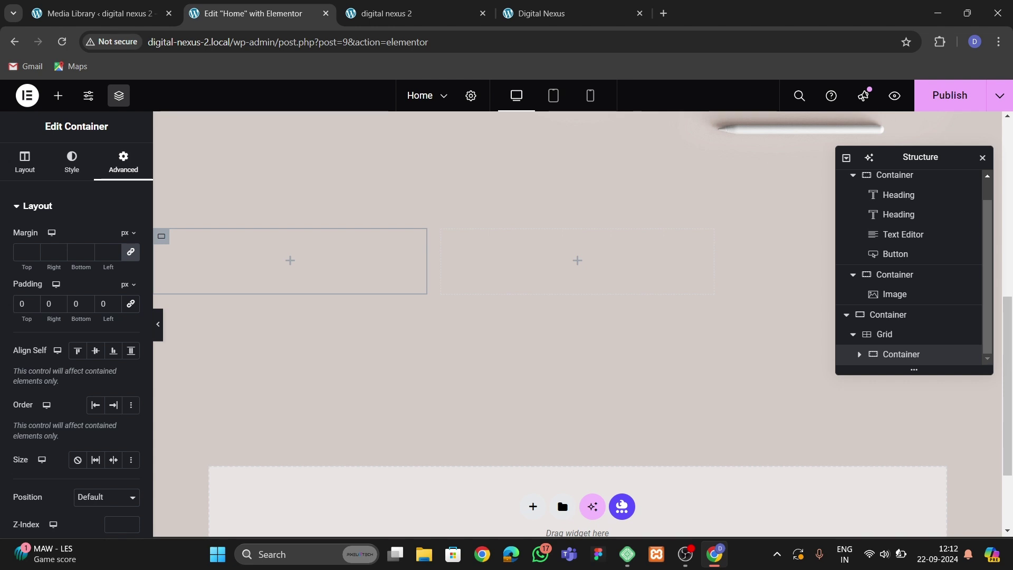
click(554, 14)
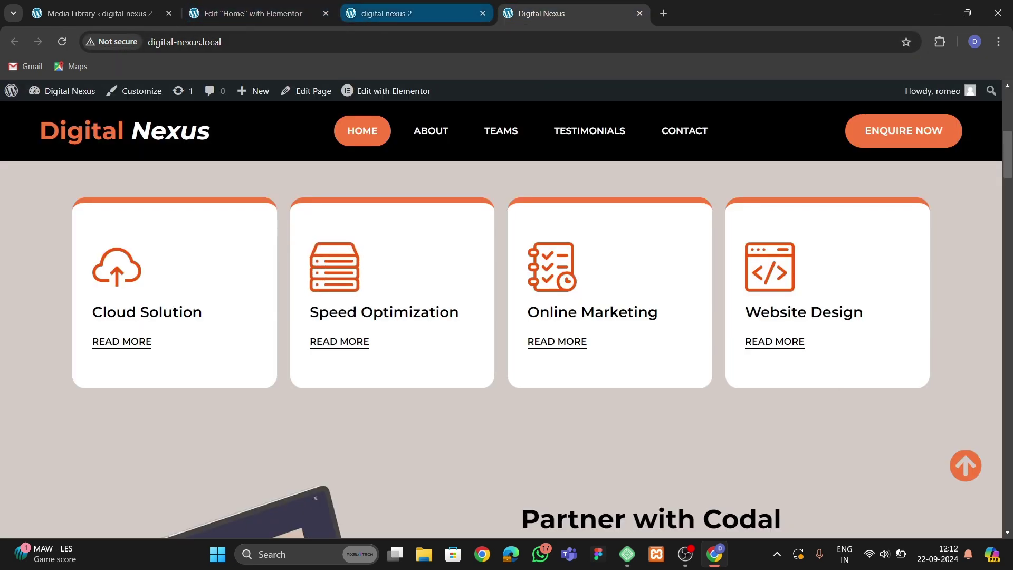
click(245, 14)
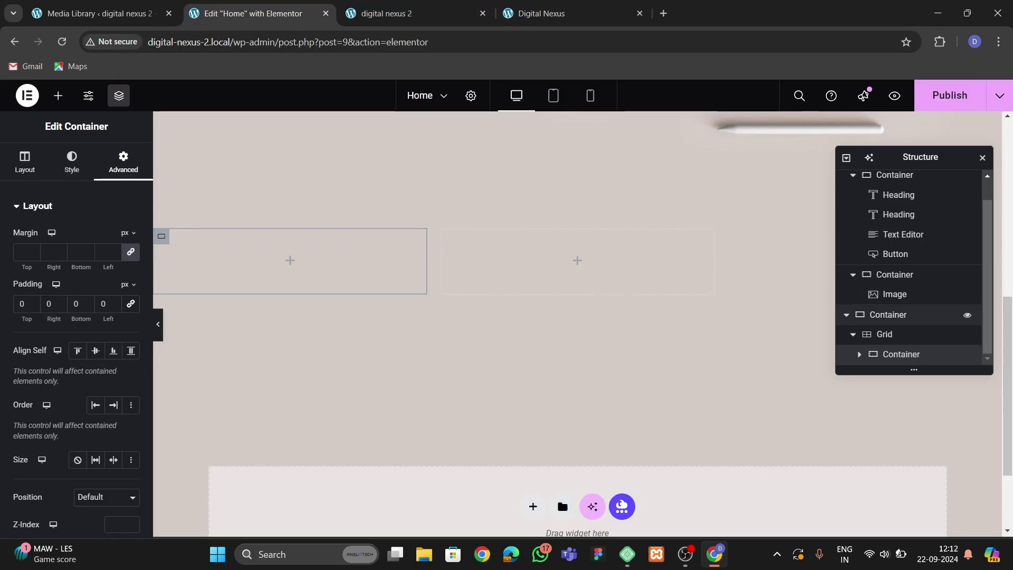
double_click(888, 315)
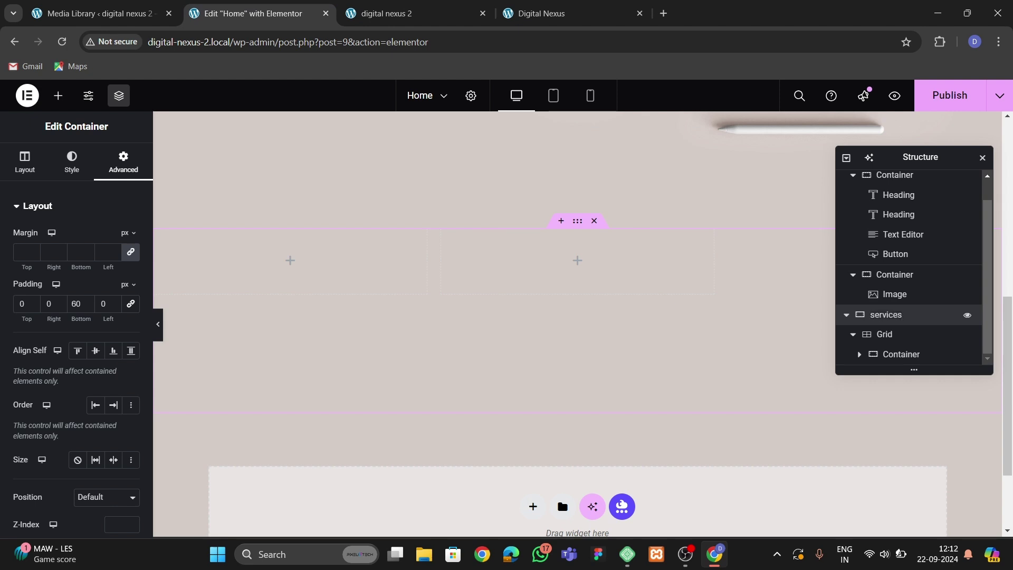
scroll(850, 193, up, 1)
click(846, 179)
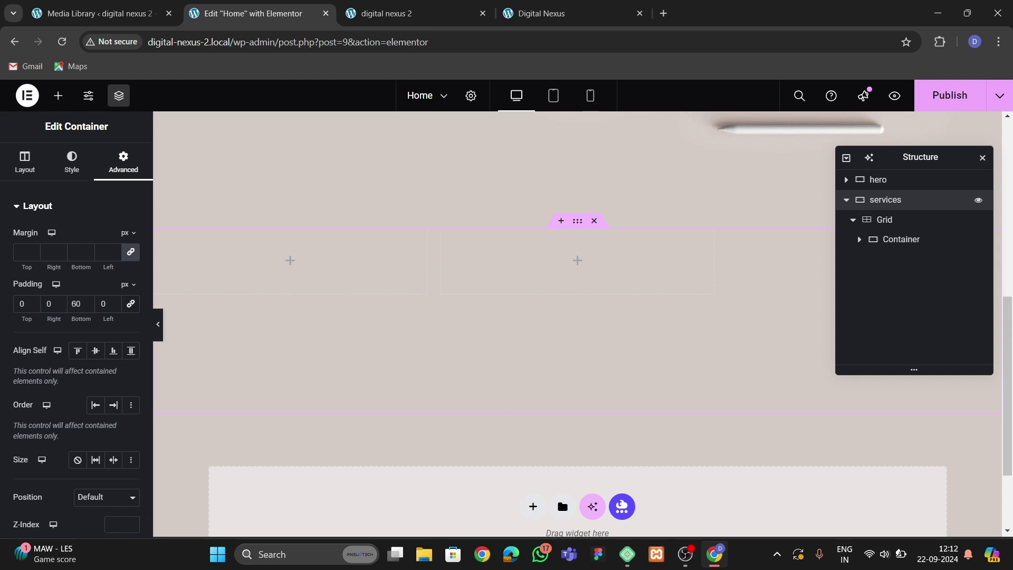
Give the first grid cell's container a solid white background.
click(896, 238)
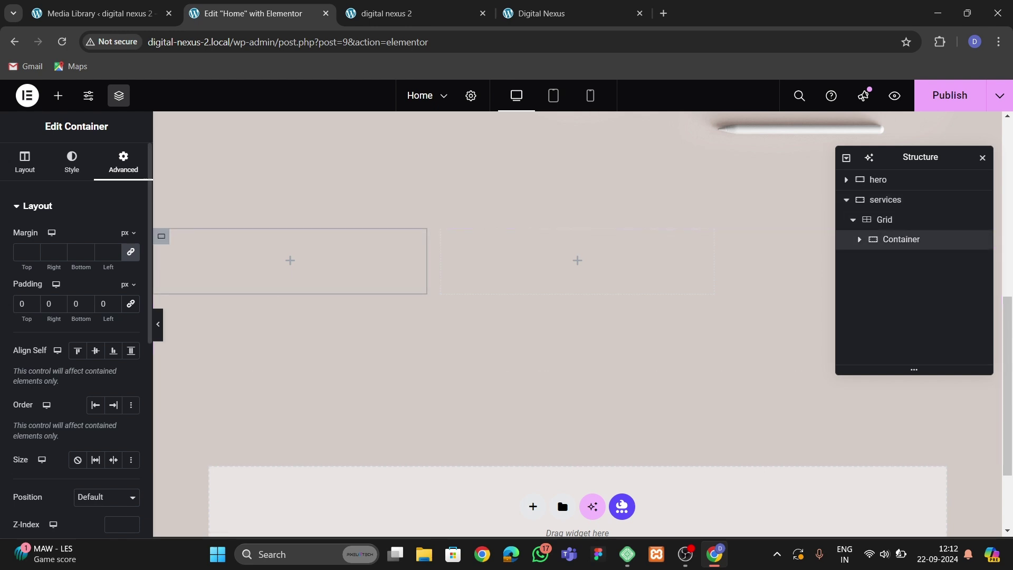
click(72, 161)
click(86, 265)
click(130, 292)
click(55, 347)
click(58, 296)
Set the container's padding to 30 px.
scroll(58, 369, down, 3)
click(37, 409)
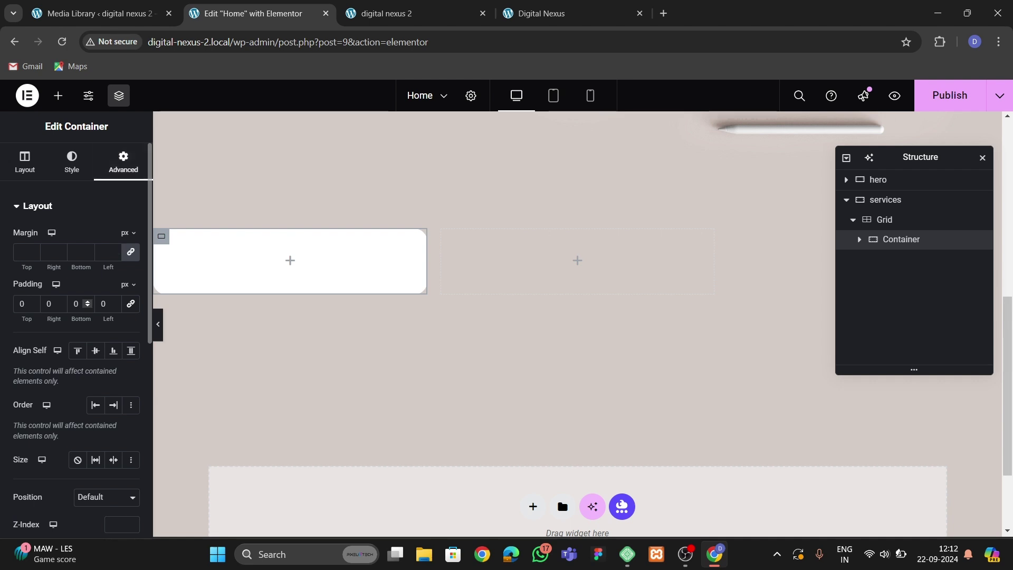
click(22, 303)
text(3)
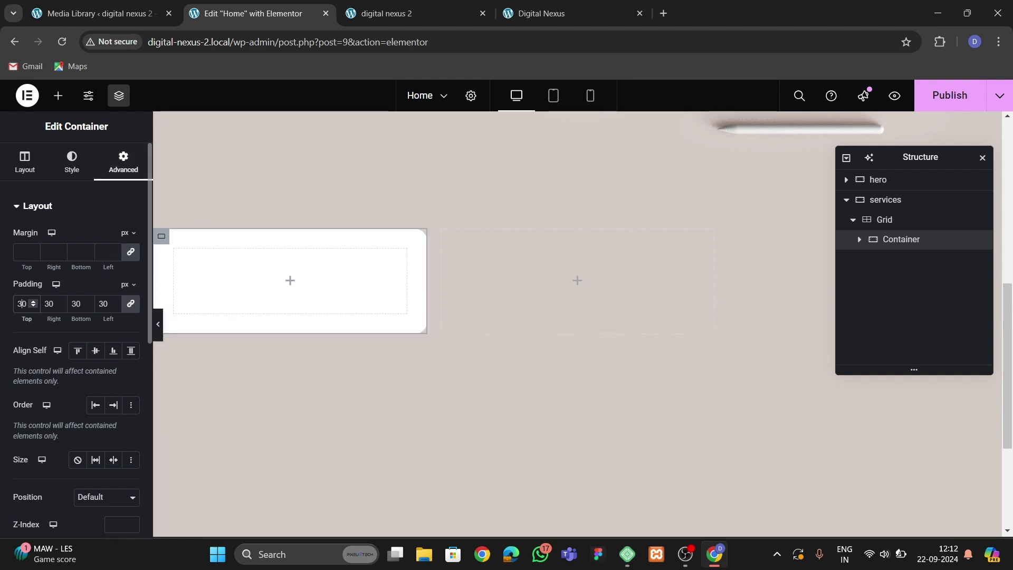
key(BackSpace)
text(30)
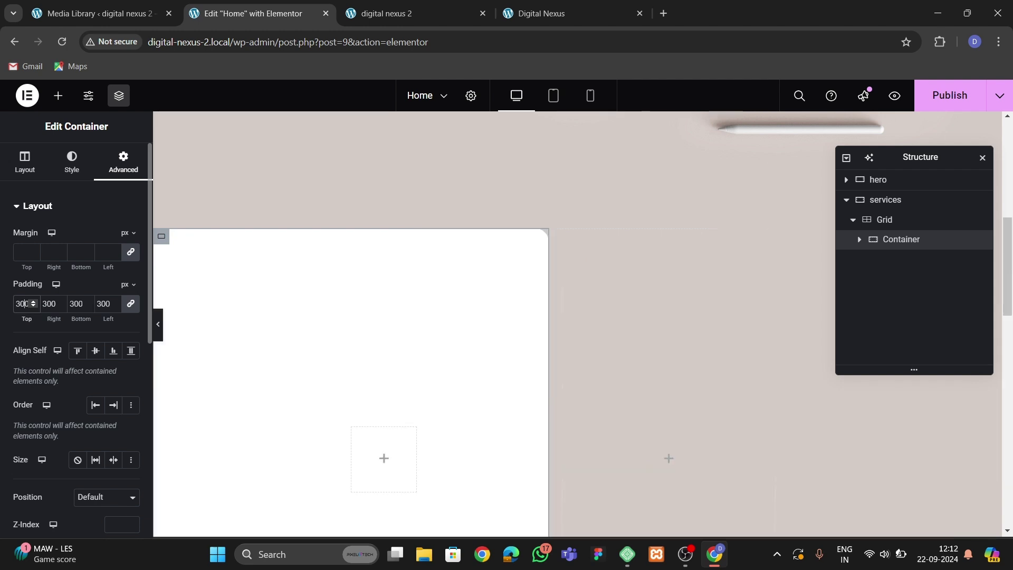
key(Delete)
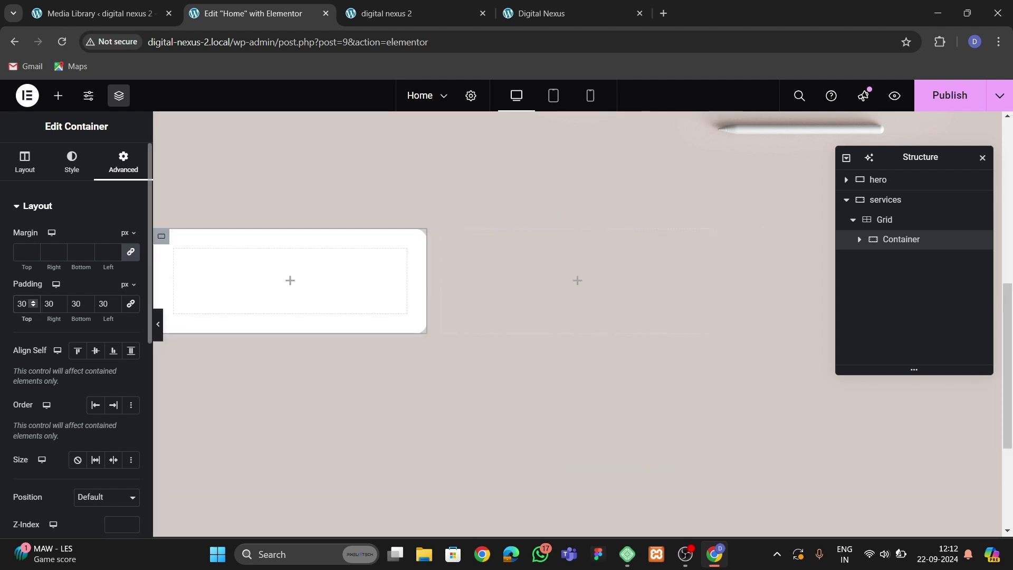
Change the top and bottom padding to 50 px, then check the reference site's cards.
key(BackSpace)
text(060)
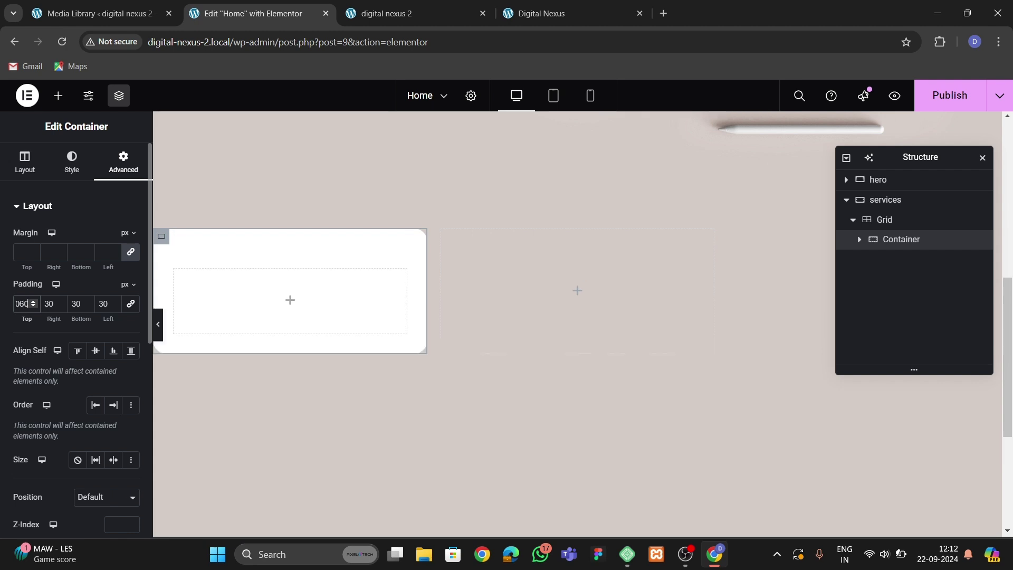
key(BackSpace)
text(5)
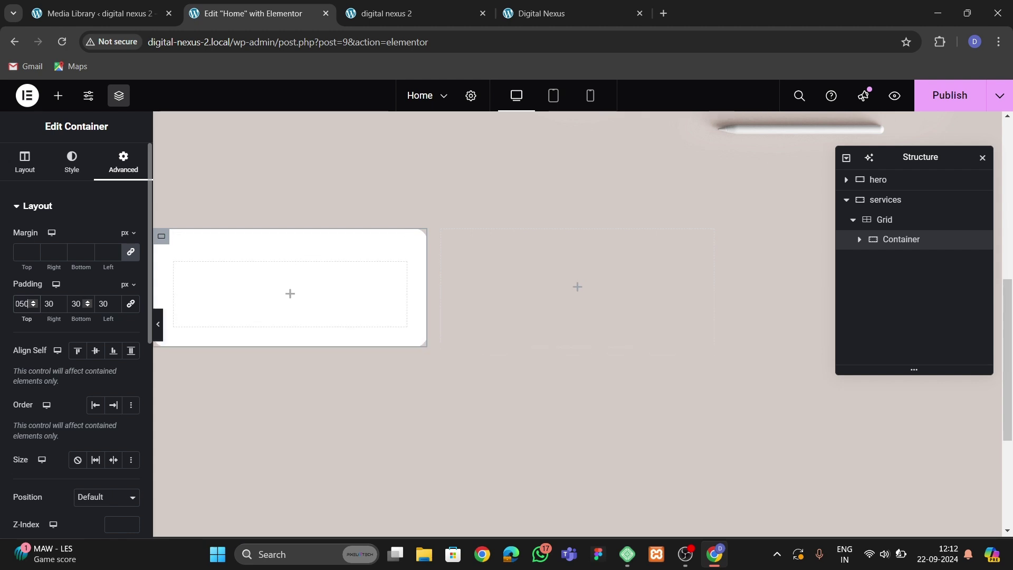
key(BackSpace)
text(5)
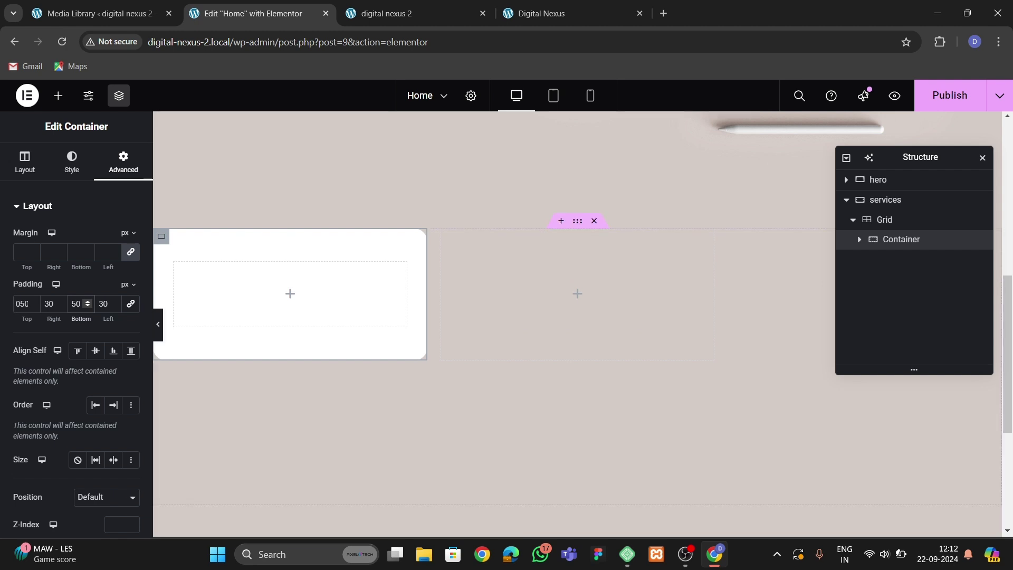
key(ctrl+Tab)
key(ctrl+Tab)
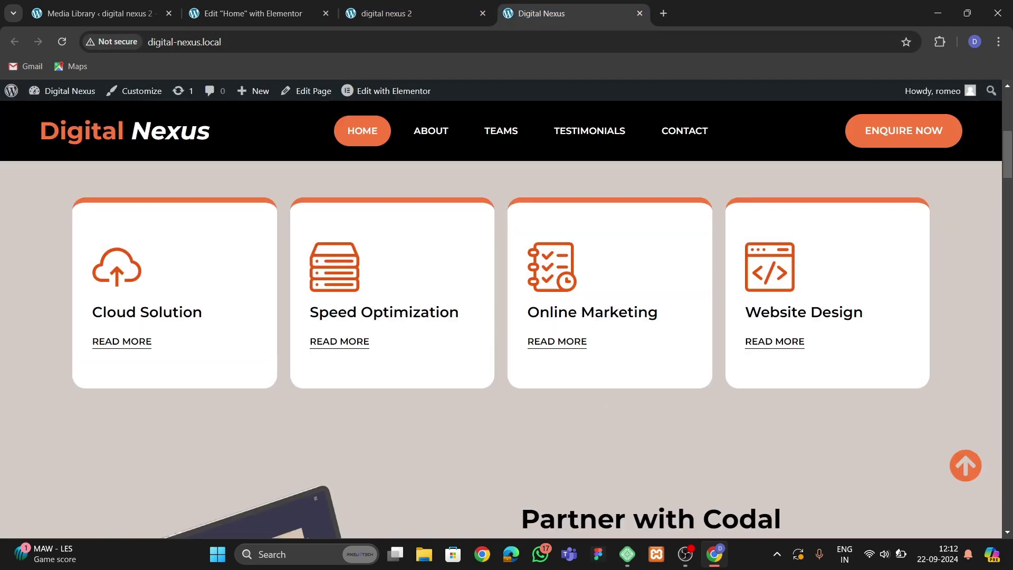
key(ctrl+2)
Add an Image widget to the empty first card showing the cloud upload image.
click(58, 95)
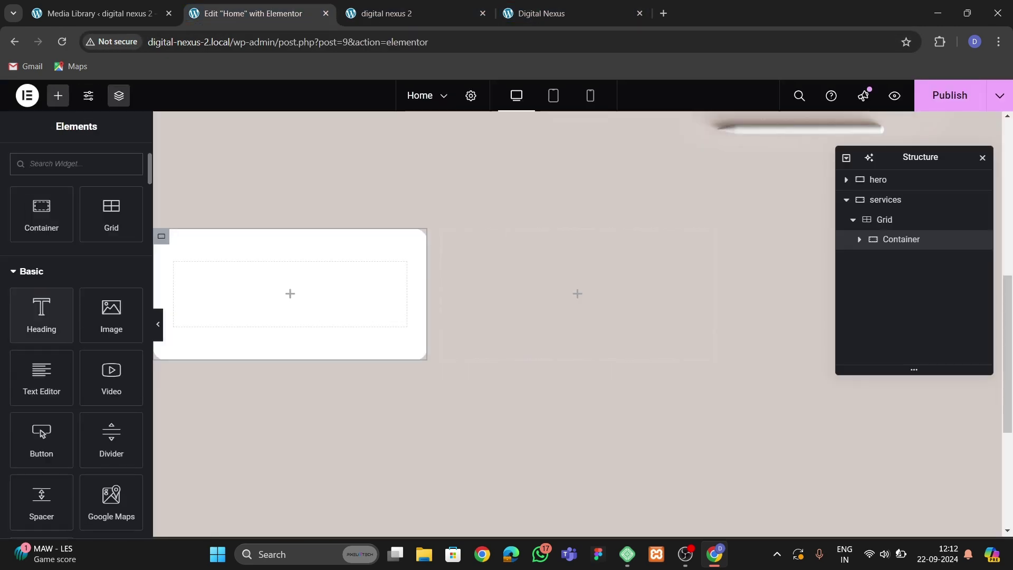
drag(111, 315, 296, 293)
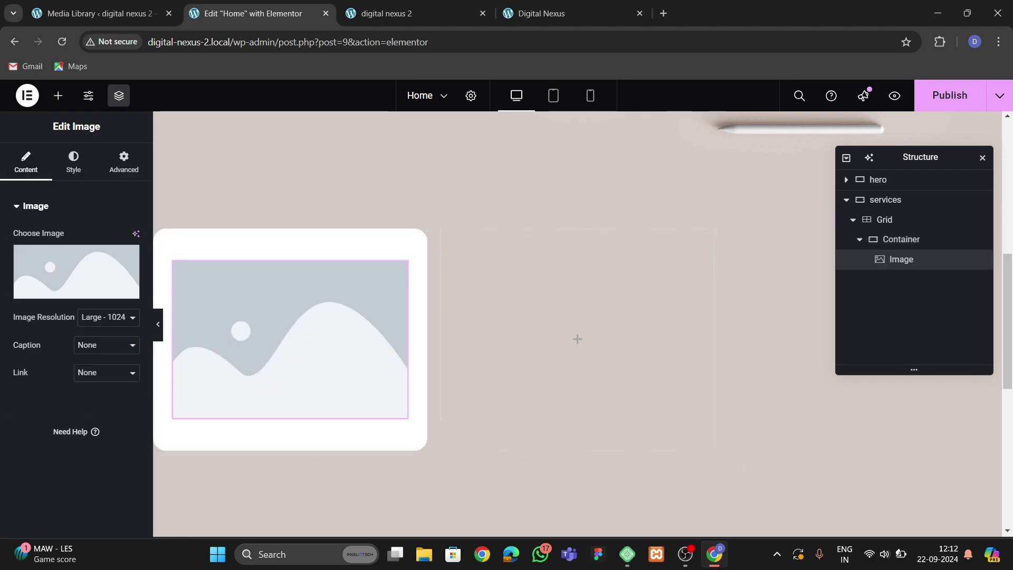
click(309, 255)
click(962, 498)
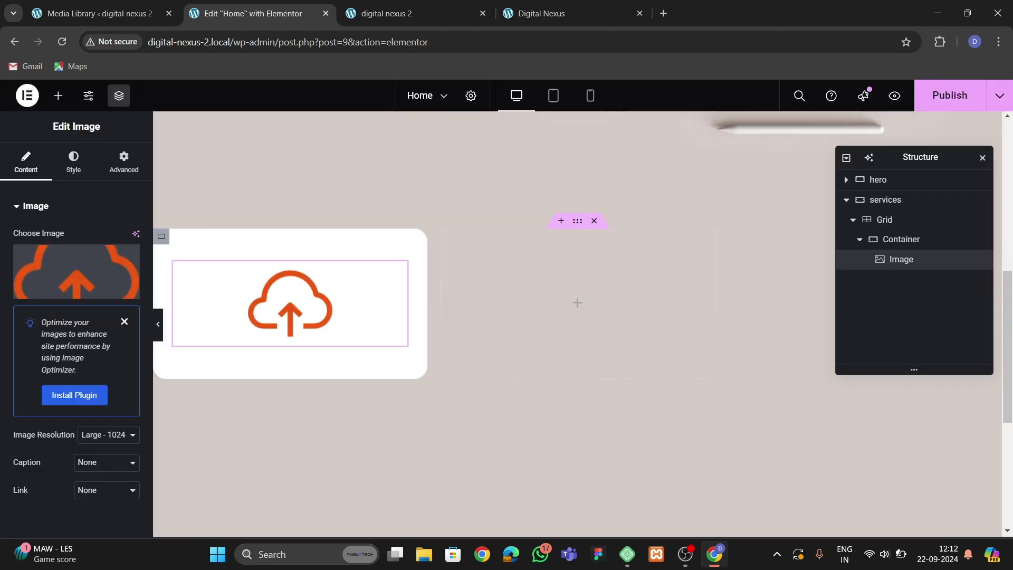
Left-align the cloud image, set its width to 24%, then compare with the reference cards.
click(73, 161)
click(94, 237)
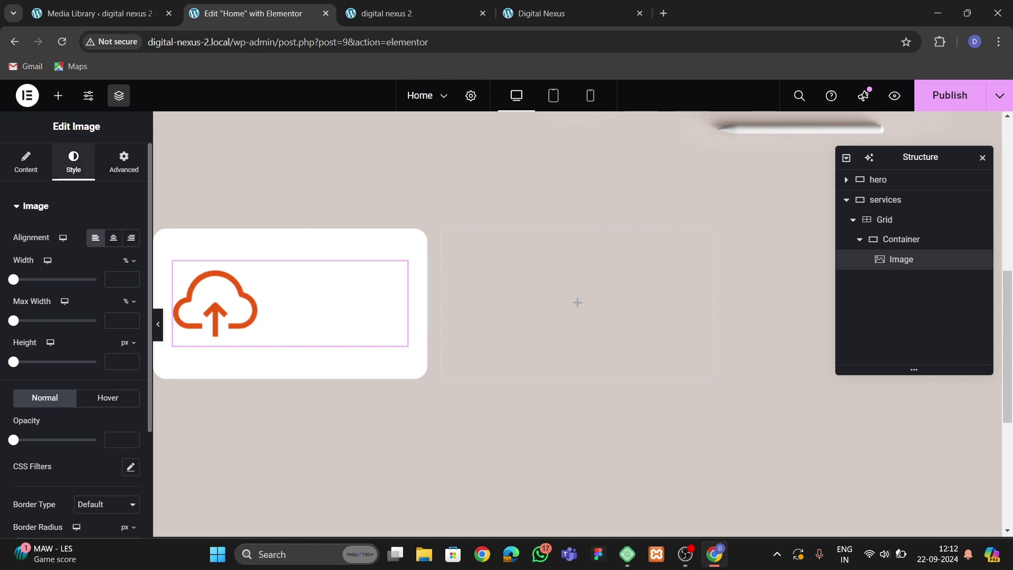
click(116, 279)
text(24)
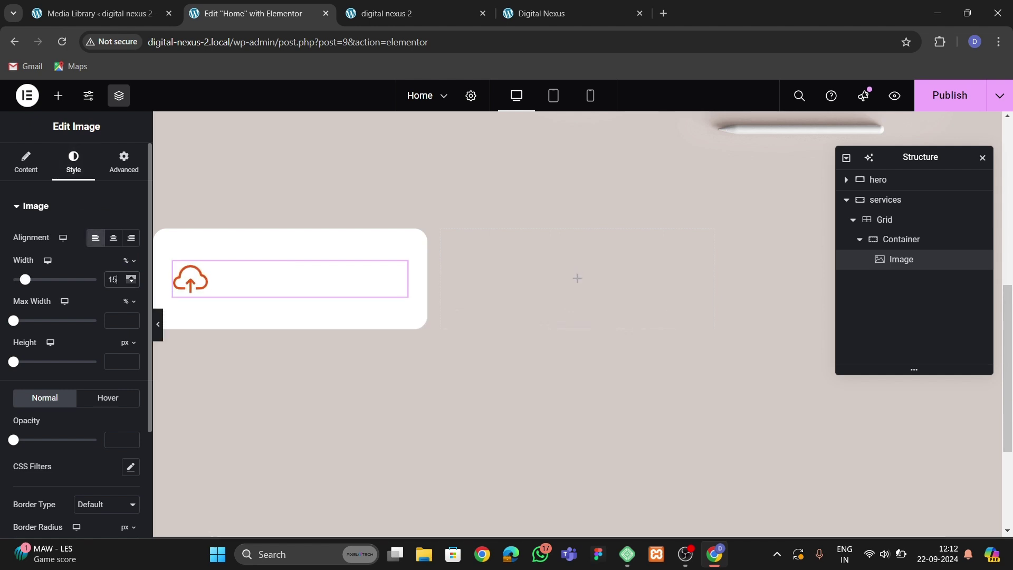
key(Up)
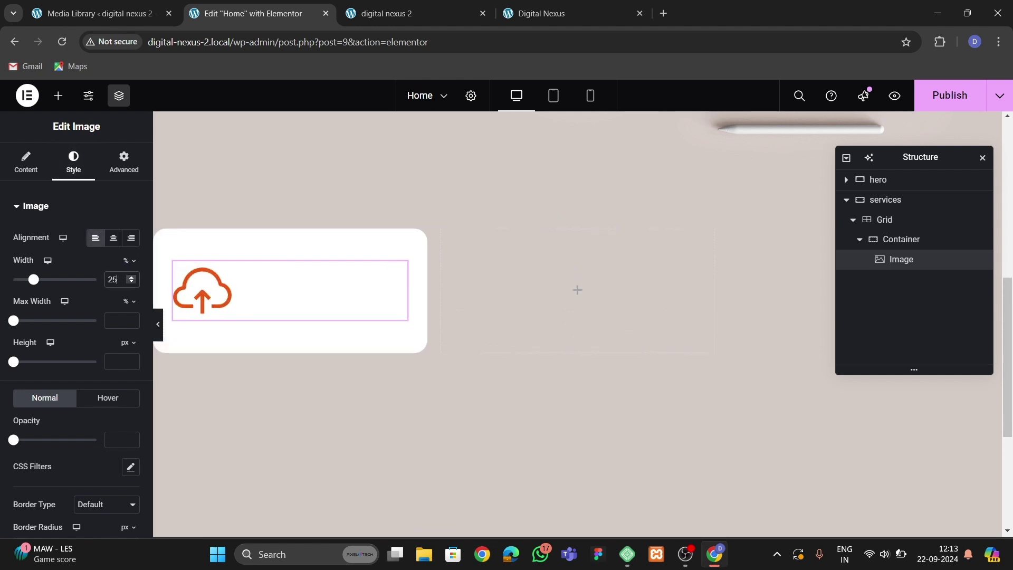
key(Down)
key(Down)
key(Down)
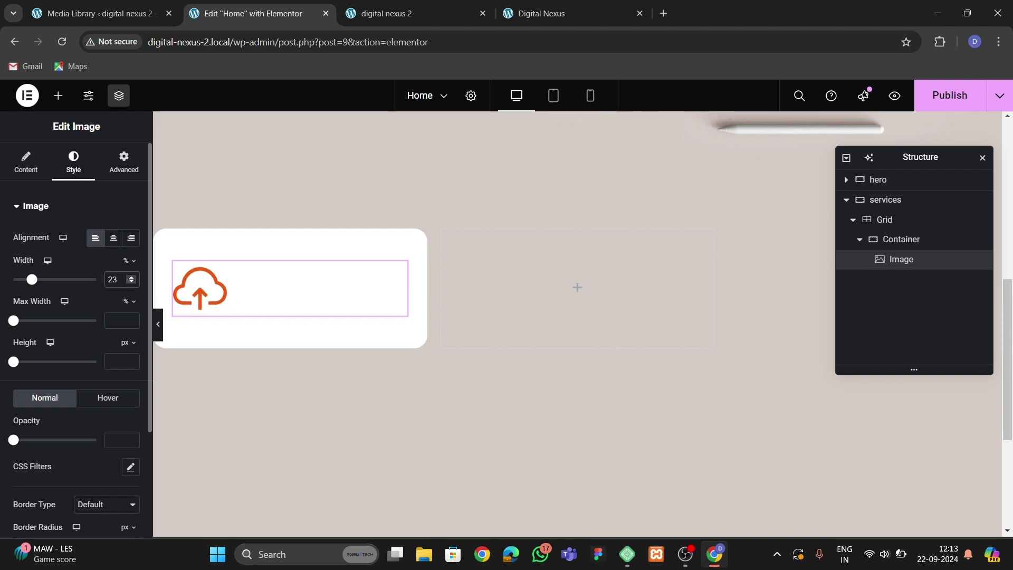
key(Up)
key(Up)
key(Up)
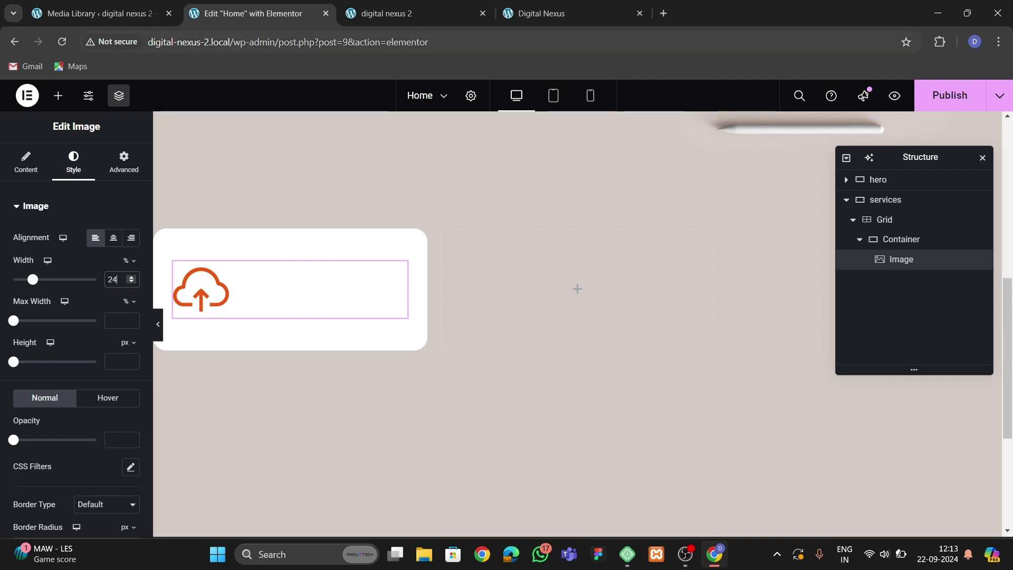
key(ctrl+Tab)
key(ctrl+Tab)
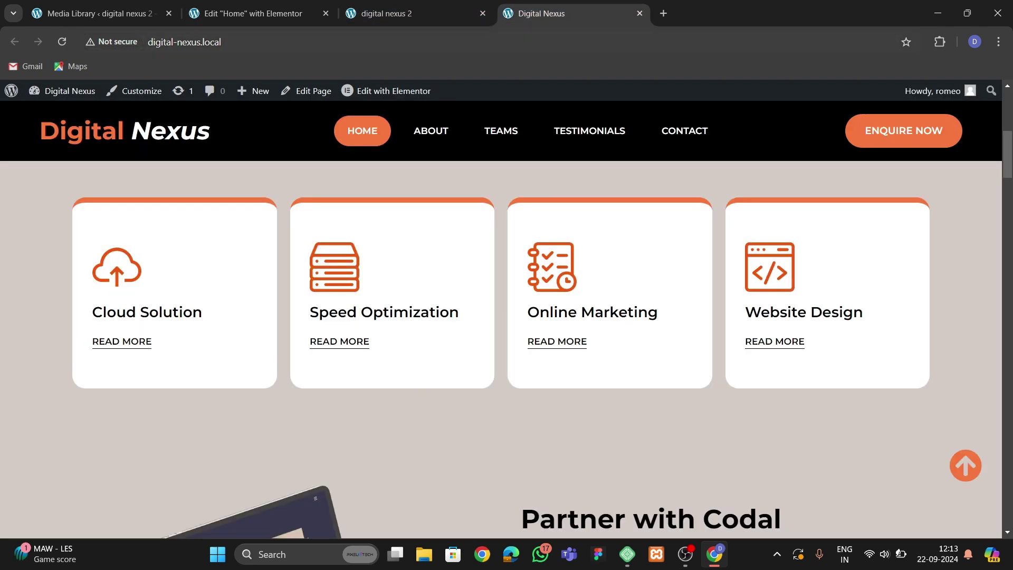
Add a Heading widget below the cloud icon reading 'Cloud Computation'.
click(246, 13)
click(58, 95)
drag(41, 446, 277, 311)
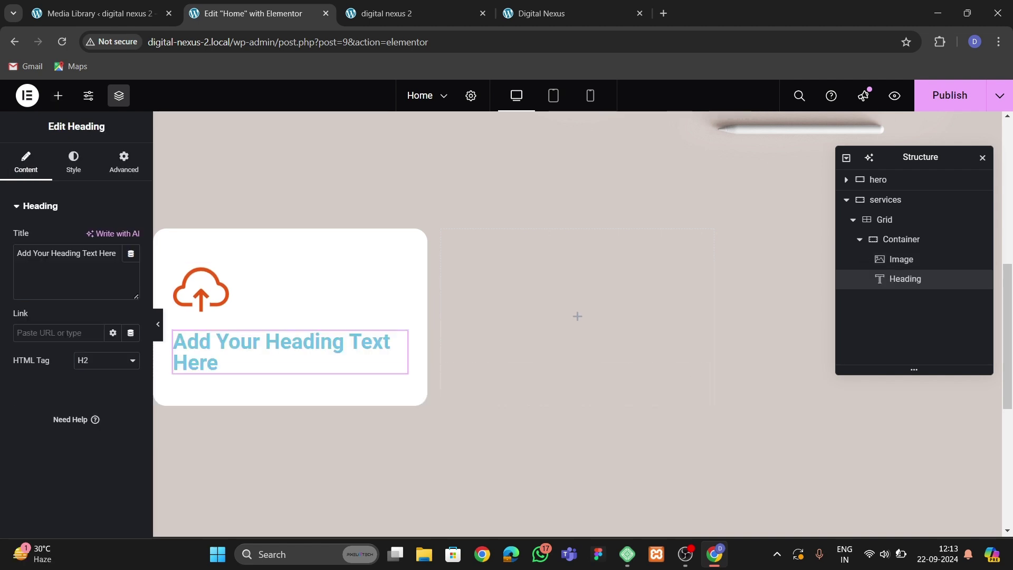
key(ctrl+a)
key(BackSpace)
text(Clouse)
key(BackSpace)
text(d C)
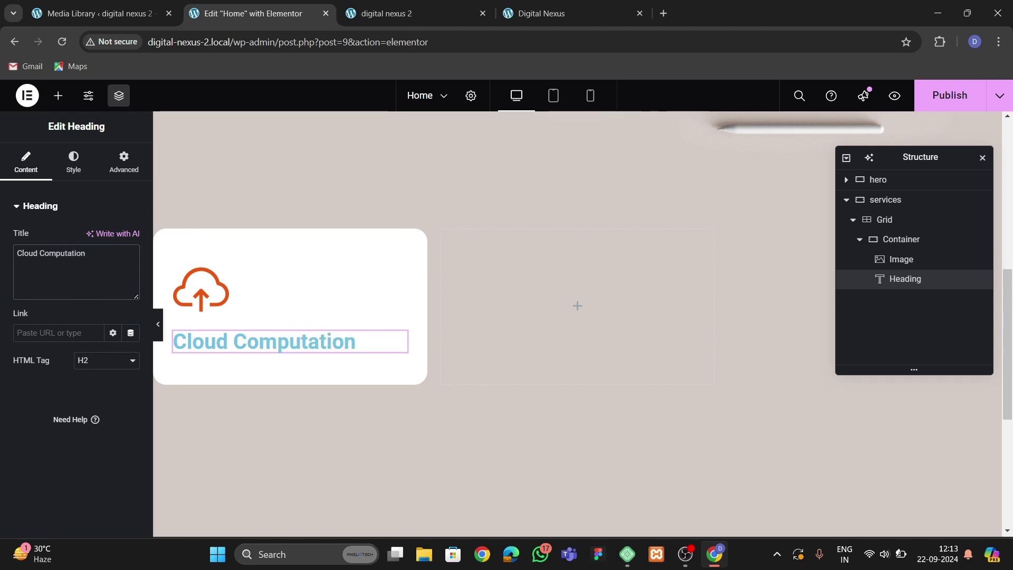
Make the heading text black and set its font family to Montserrat.
click(73, 161)
click(130, 265)
click(63, 424)
click(131, 265)
click(131, 293)
click(103, 354)
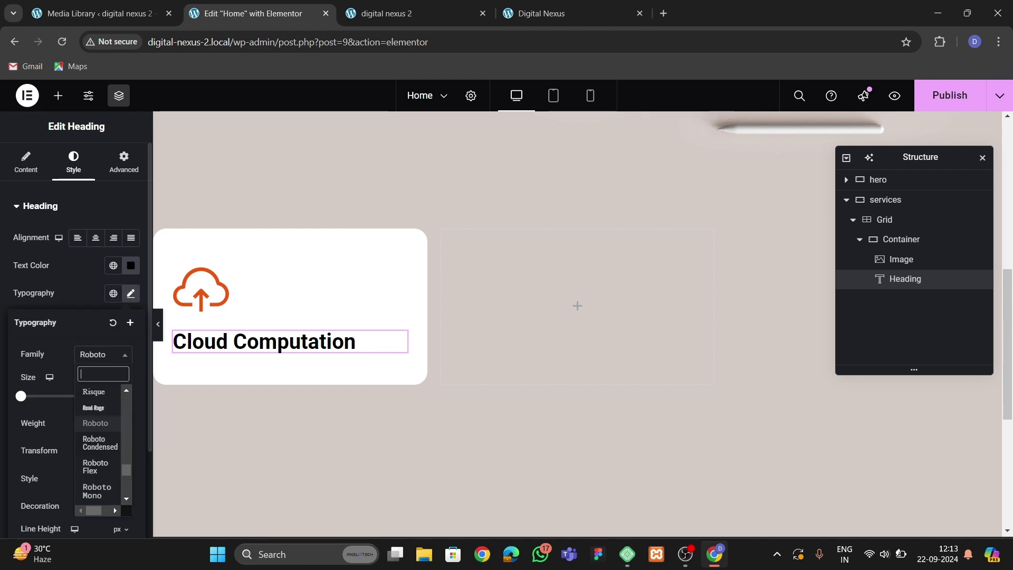
text(monts)
key(Return)
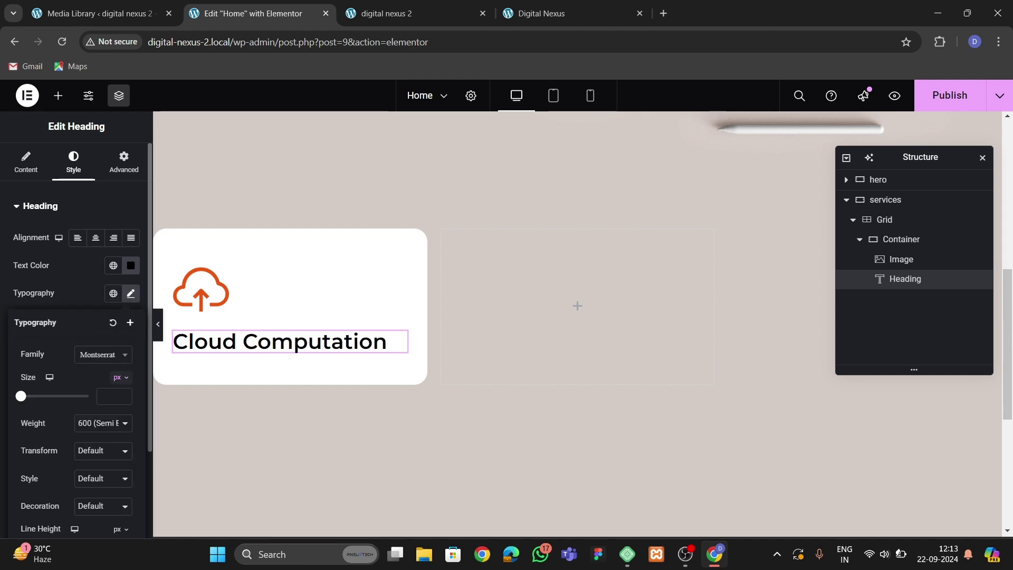
Set the heading font size to 21 px and weight to semi-bold (600).
click(108, 396)
text(1)
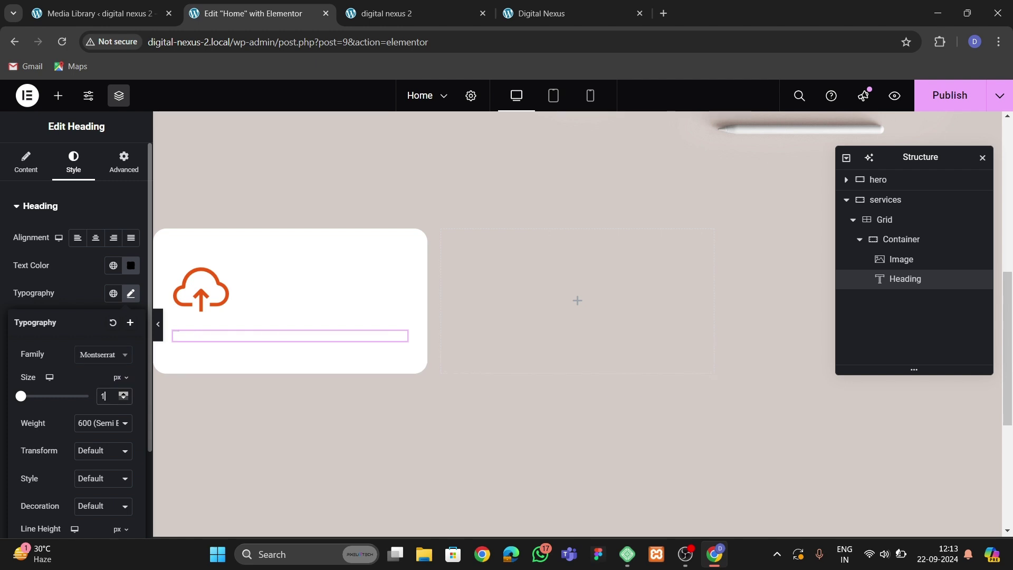
key(BackSpace)
text(20)
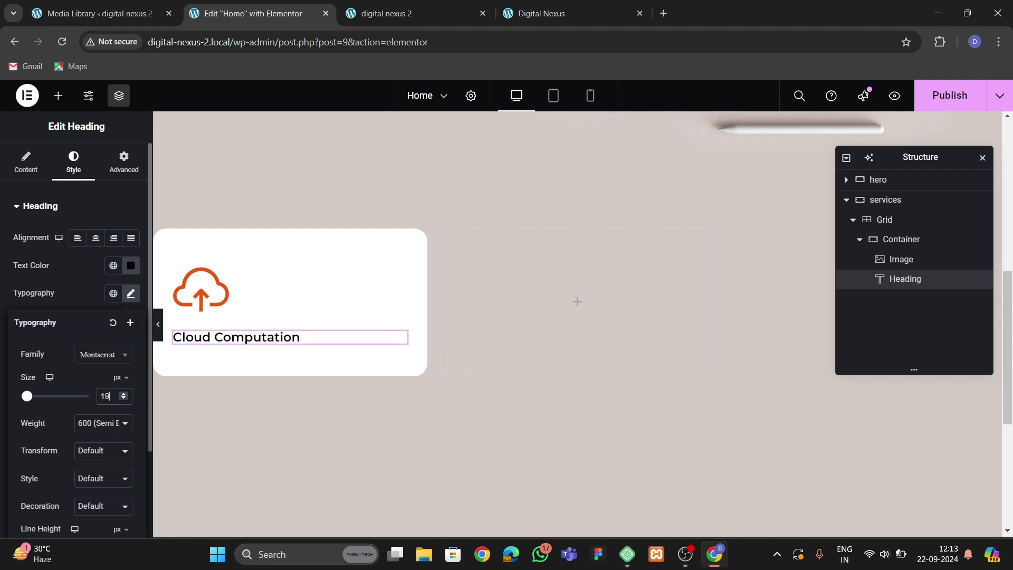
click(103, 422)
click(103, 370)
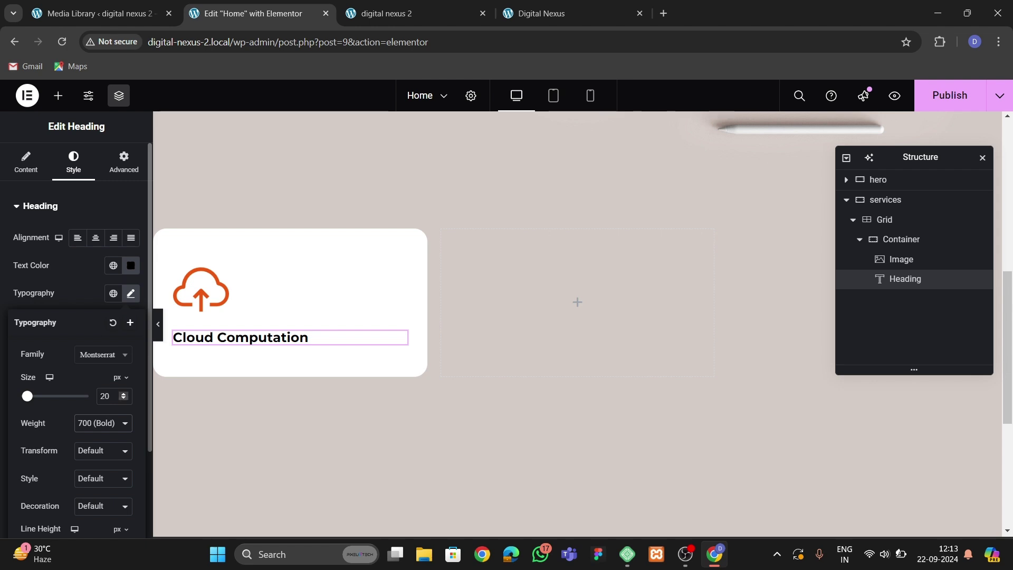
key(BackSpace)
text(1)
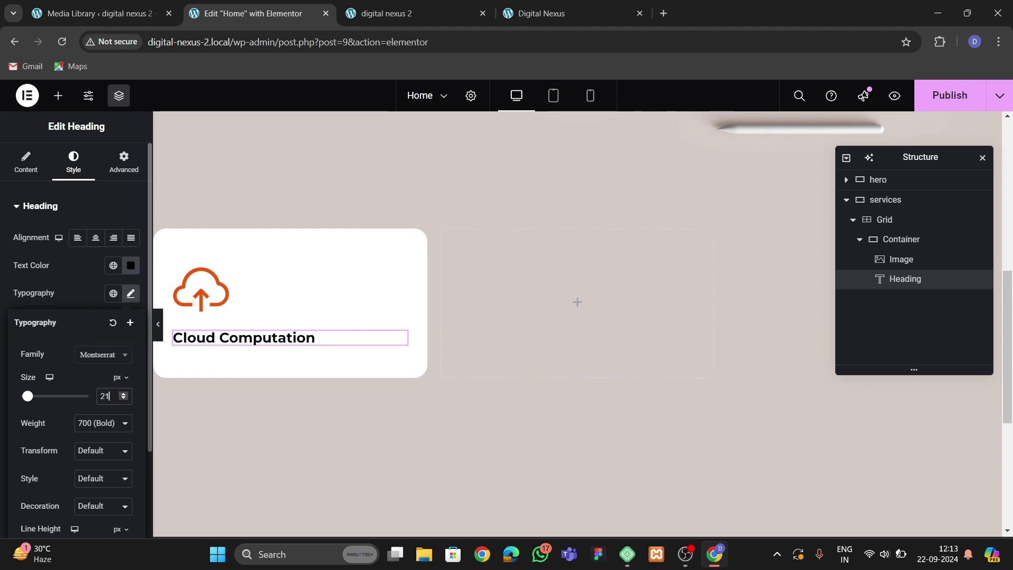
click(103, 422)
click(103, 310)
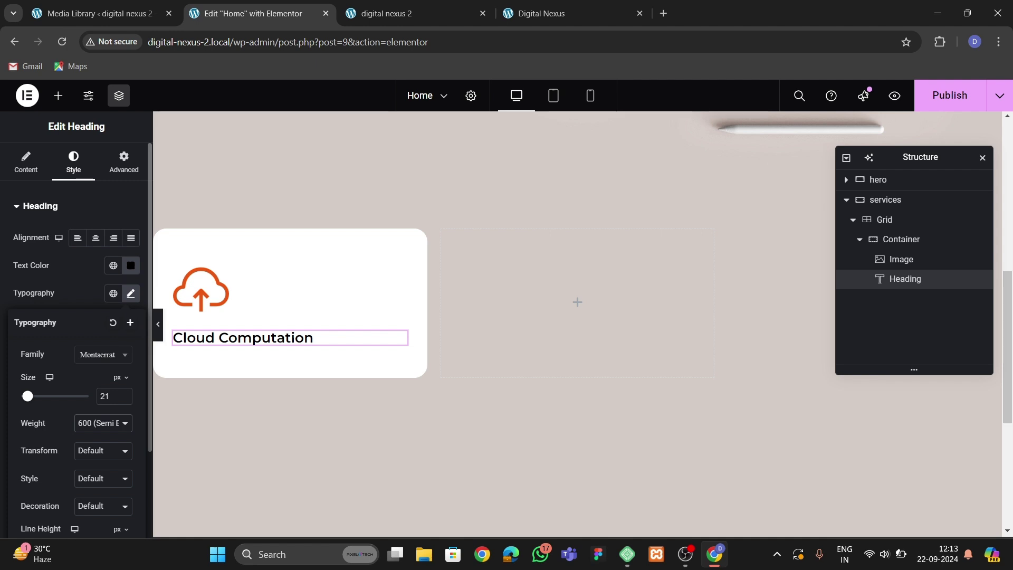
click(58, 95)
Add a Button widget under the heading with the text 'MORE'.
scroll(43, 369, down, 2)
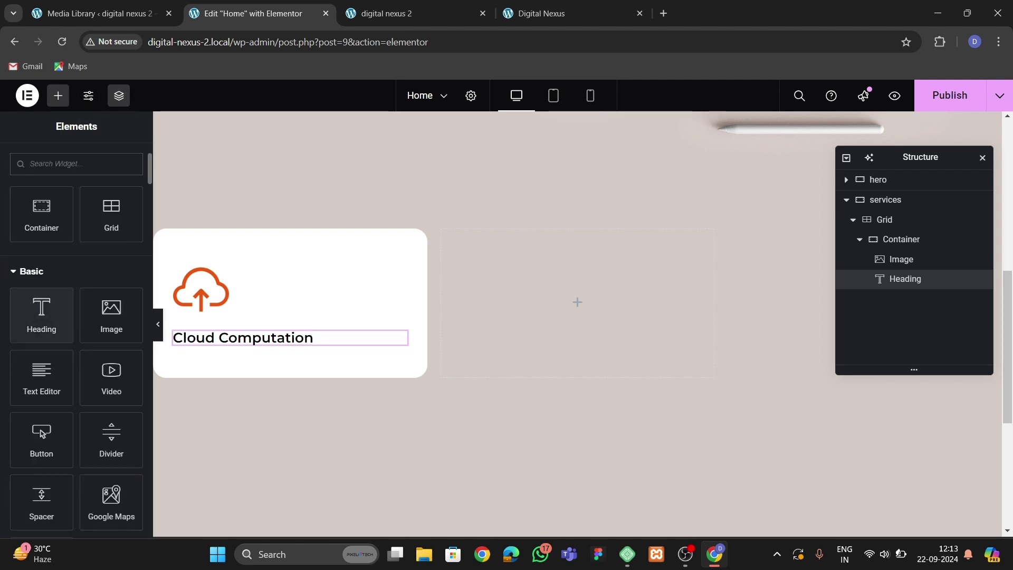
drag(42, 434, 281, 348)
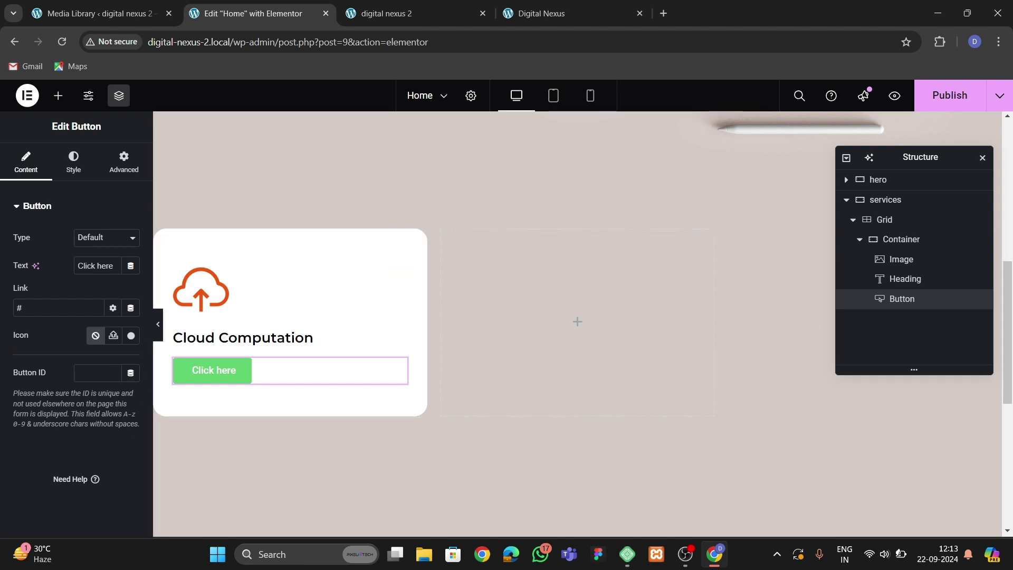
text(MORE)
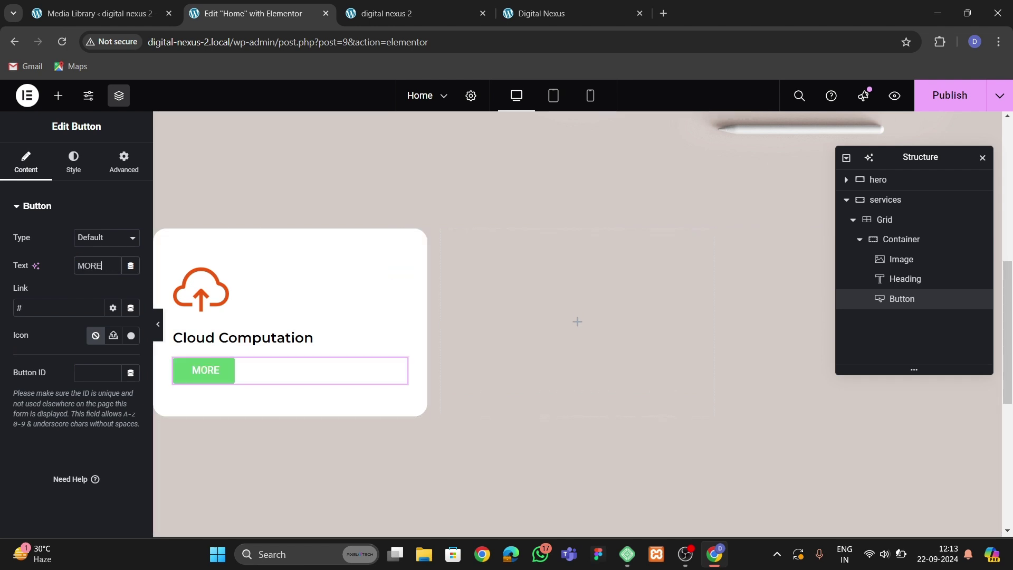
Set the button padding to 0 and make its background fully transparent.
click(73, 160)
scroll(76, 316, down, 3)
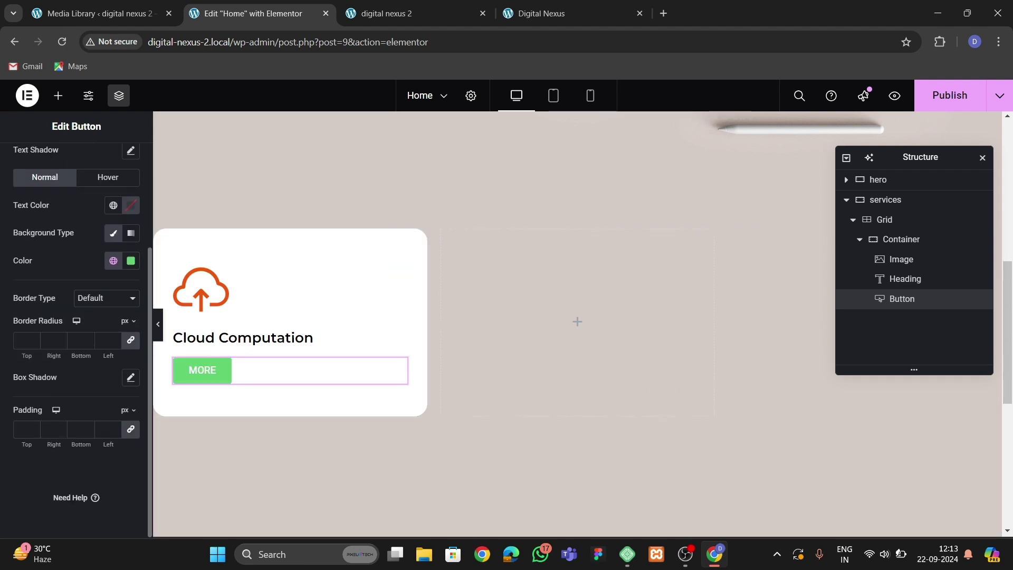
text(0)
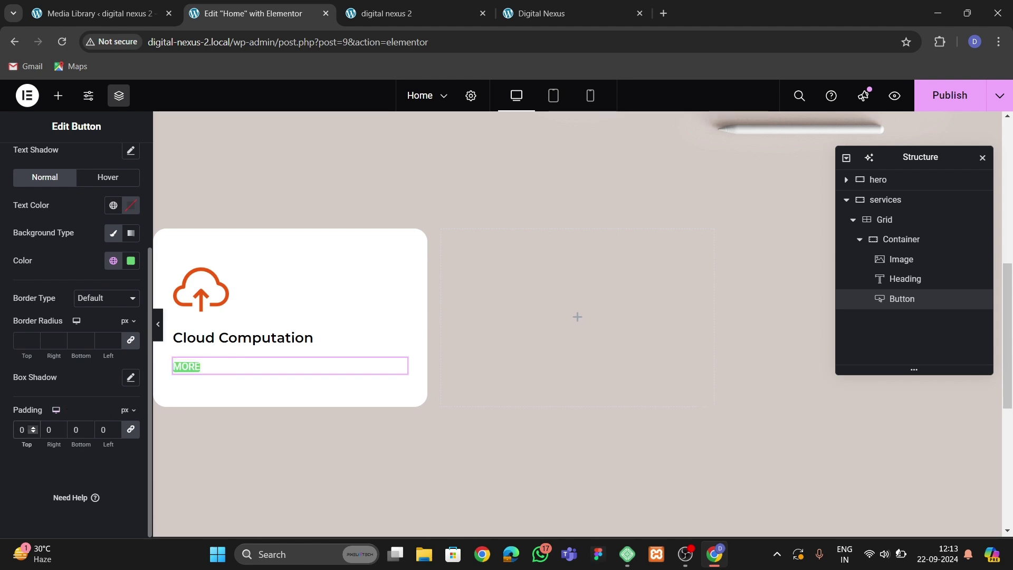
click(131, 261)
click(130, 260)
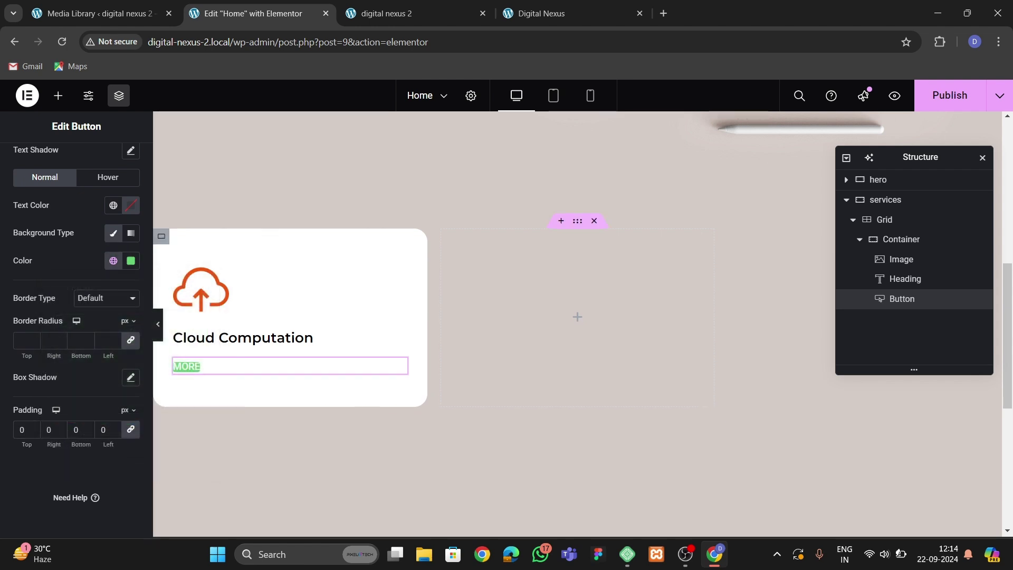
click(131, 261)
drag(203, 431, 55, 431)
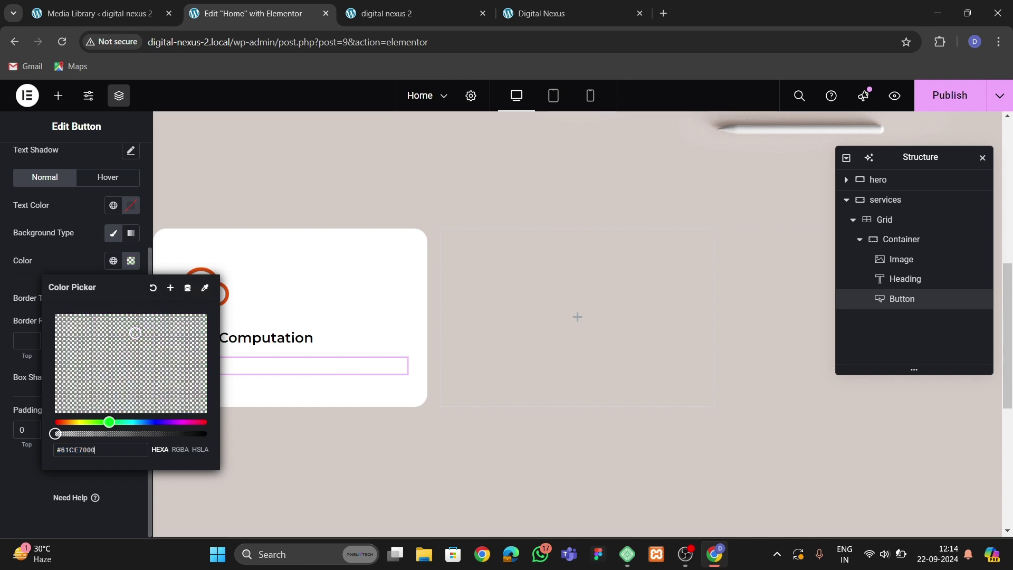
click(130, 260)
Make the MORE text black and give the button a solid bottom-only underline border.
click(131, 206)
click(56, 349)
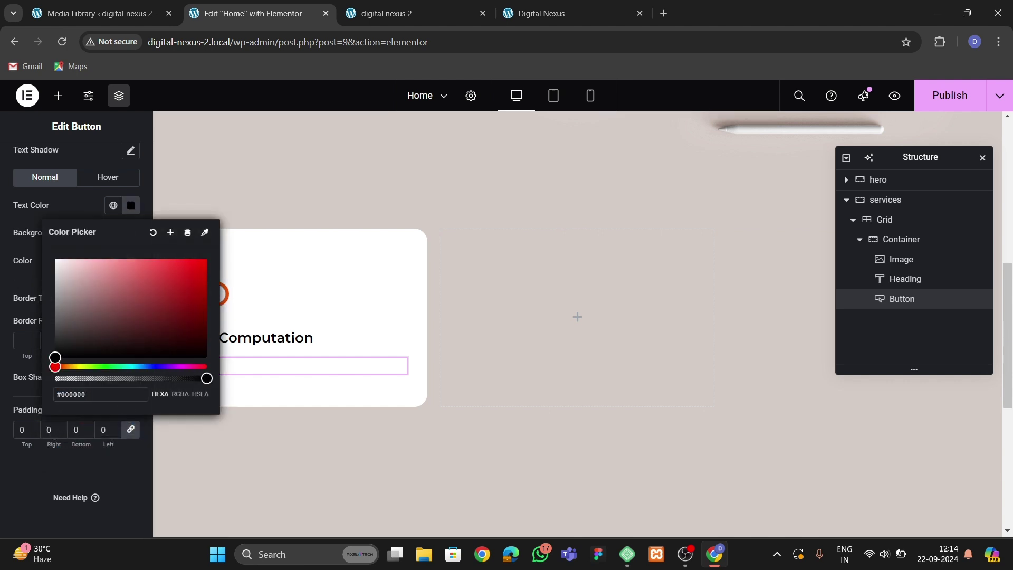
click(131, 205)
click(106, 298)
click(85, 343)
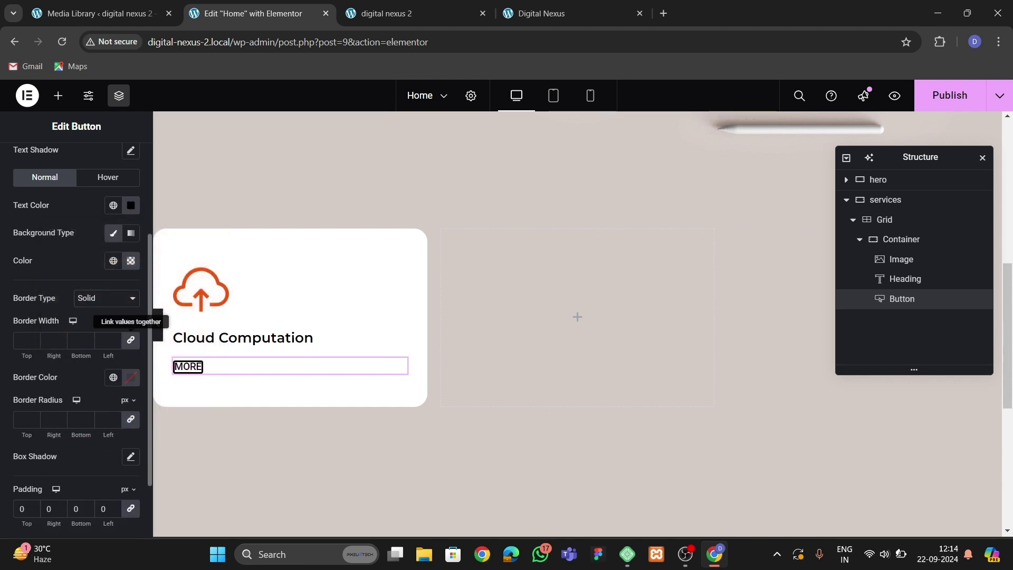
click(87, 342)
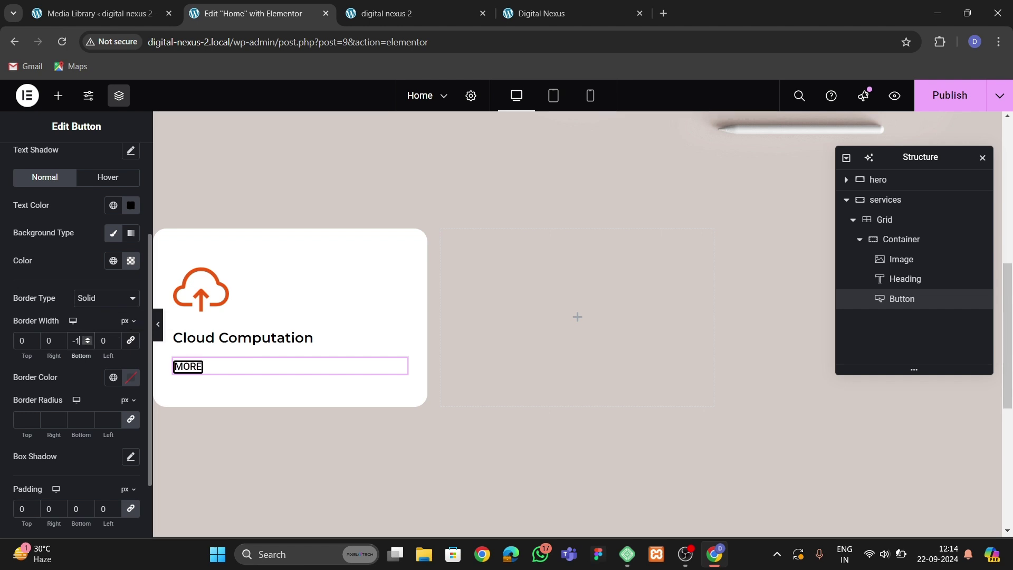
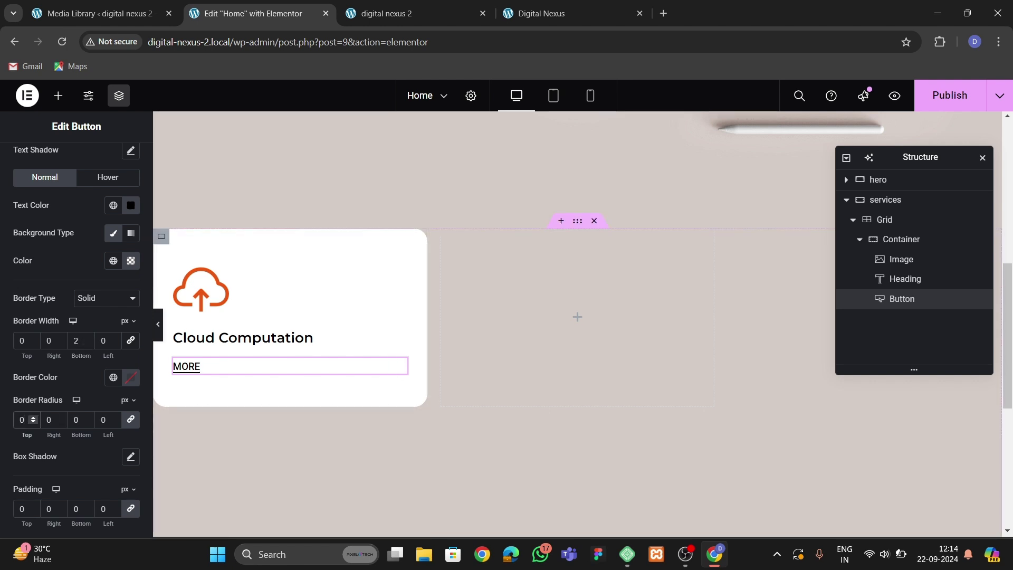
Set the Cloud Computation heading's typography size to 22 px.
click(285, 337)
click(131, 293)
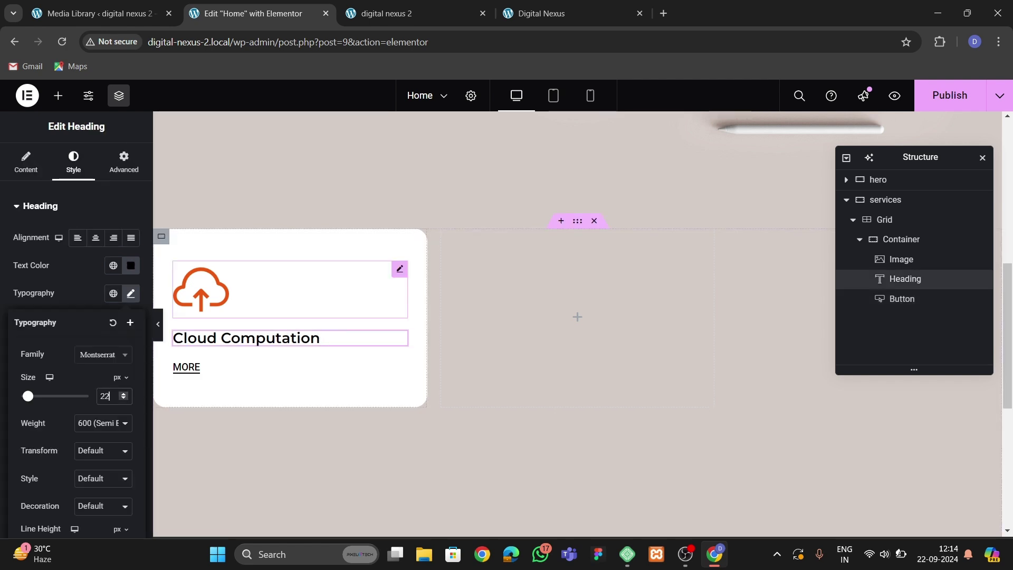
click(569, 13)
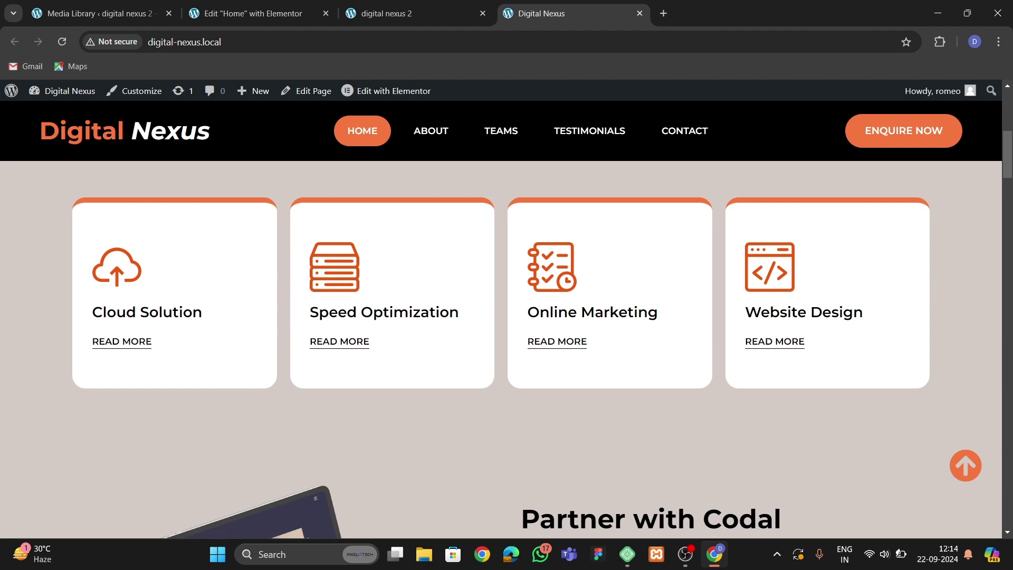
click(258, 14)
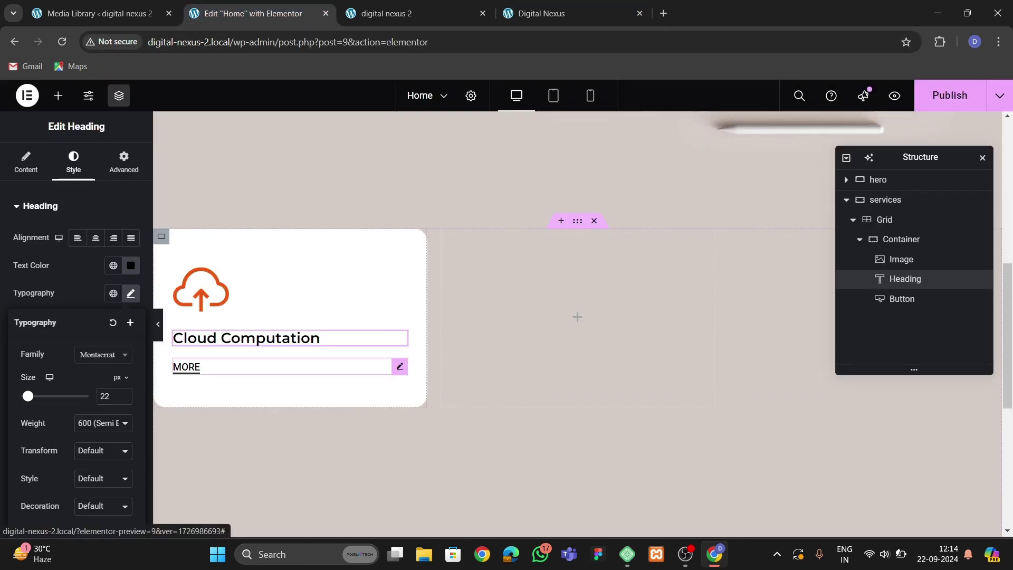
Change the card button's text to 'READ MORE'.
click(187, 366)
click(26, 161)
click(83, 266)
text(READ)
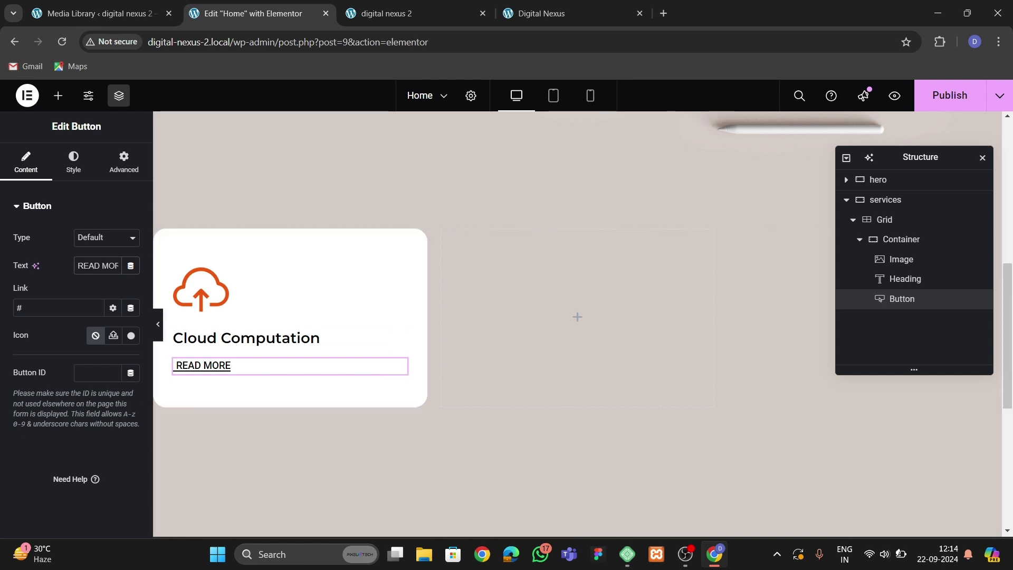
Give the READ MORE button a 2 px bottom padding.
click(74, 162)
scroll(84, 430, down, 1)
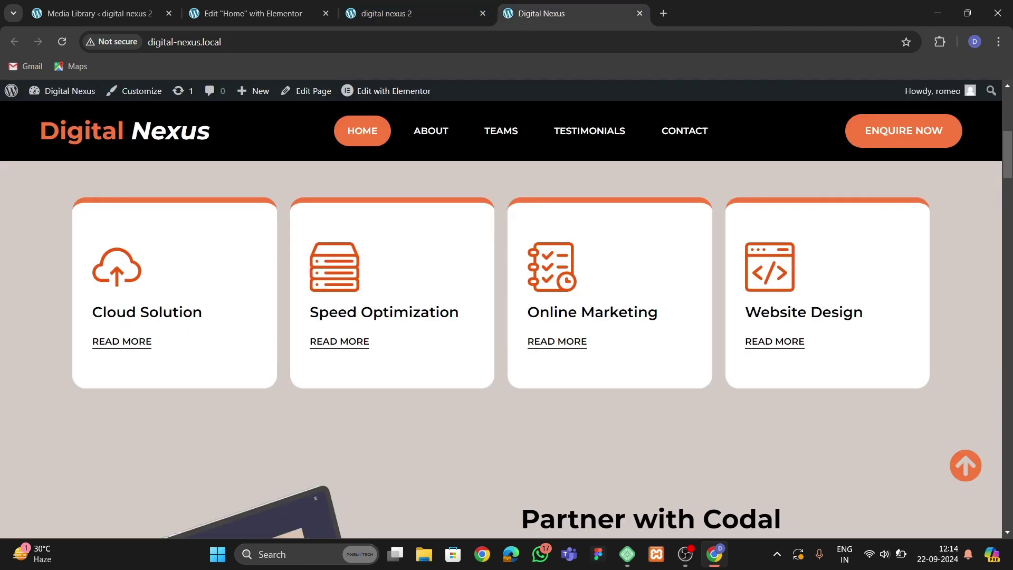
click(538, 13)
click(245, 13)
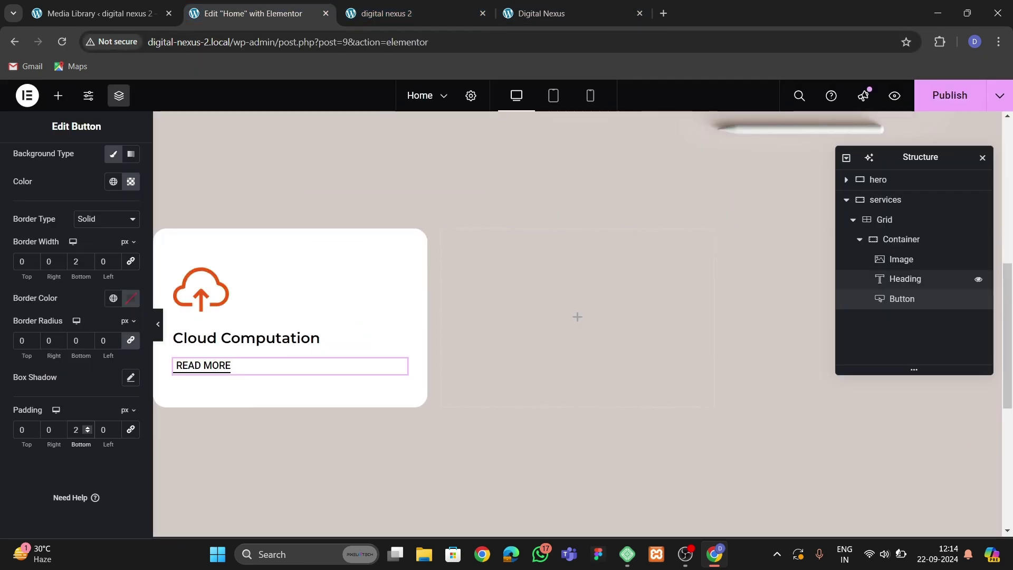
Select the service card's container and bring up its style settings.
click(901, 239)
click(71, 161)
scroll(63, 367, down, 3)
Give the card container a solid 8 px top border in the global Theme orange.
click(47, 409)
click(106, 328)
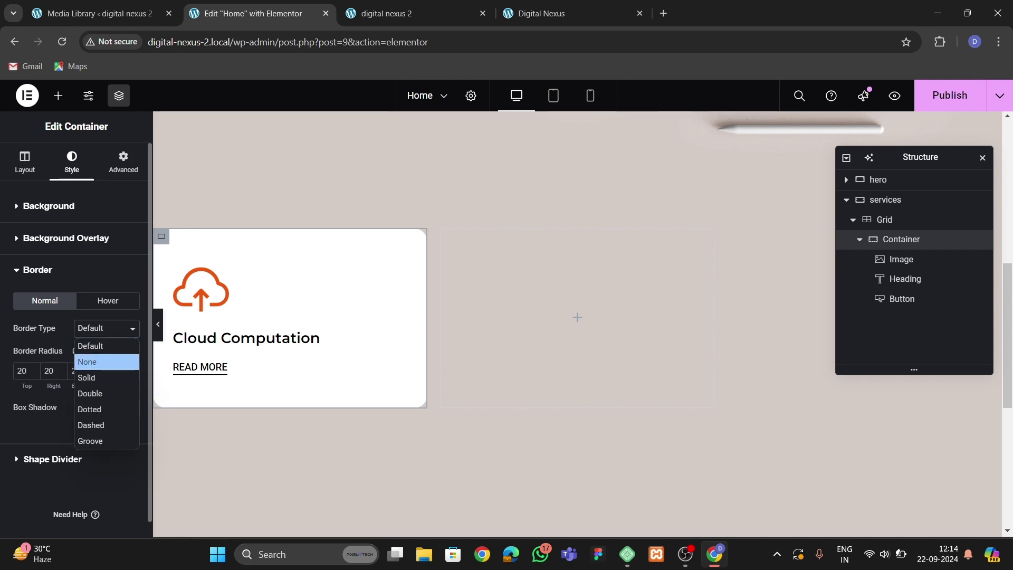
click(105, 357)
click(26, 371)
text(0)
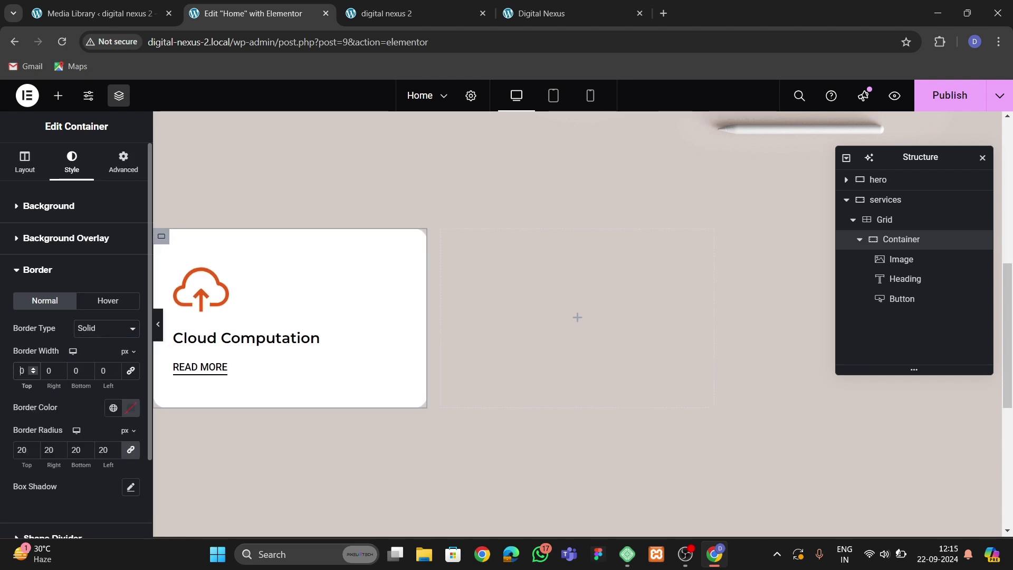
text(8)
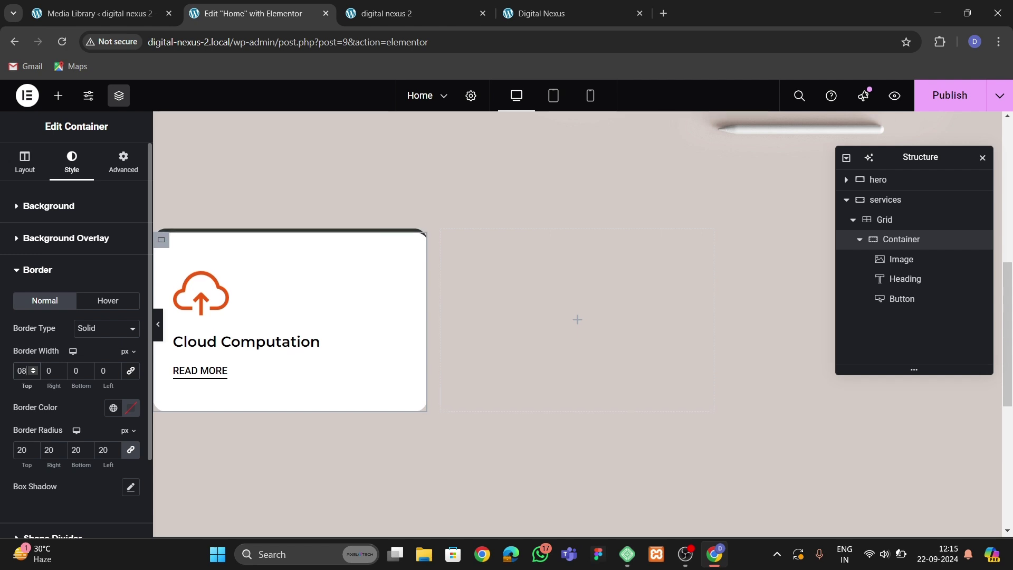
click(113, 407)
click(53, 314)
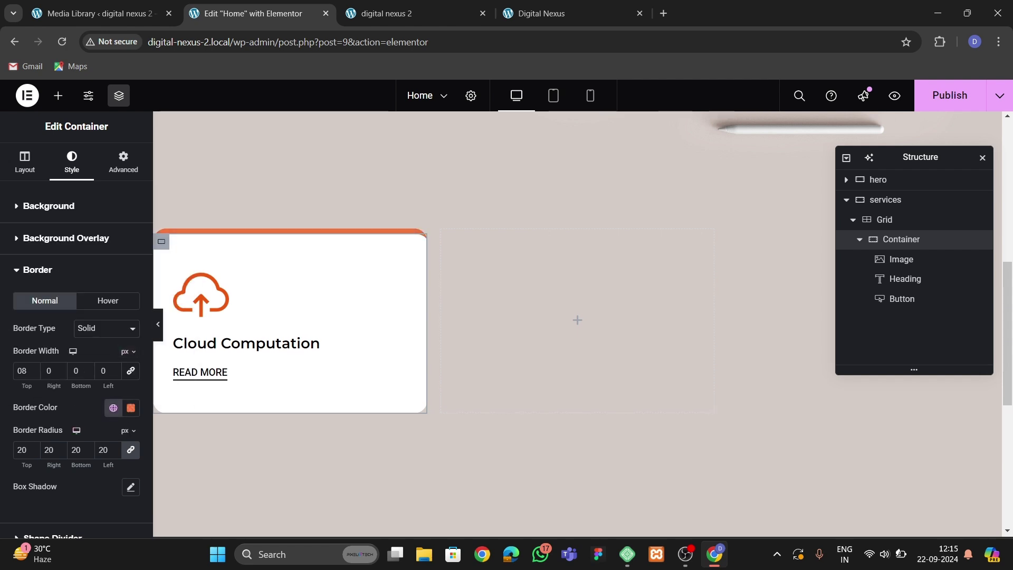
Preview the orange-topped card and compare it against the live site.
click(158, 324)
key(ctrl+p)
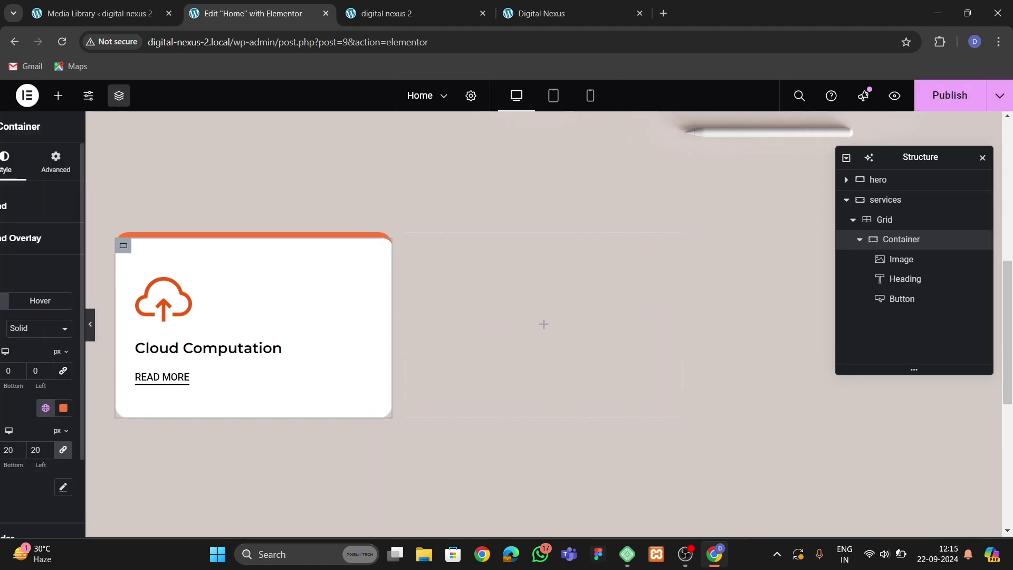
key(ctrl+Tab)
key(ctrl+Tab)
key(ctrl+shift+Tab)
key(ctrl+shift+Tab)
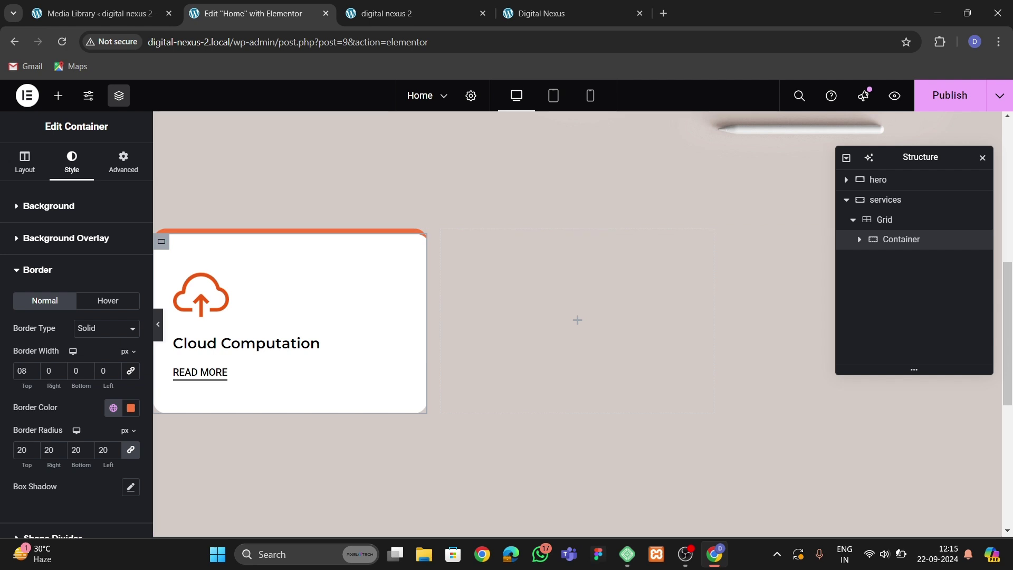
Duplicate the service card three times to make four cards and bring up the grid's layout.
right_click(897, 239)
click(897, 239)
right_click(897, 261)
click(897, 239)
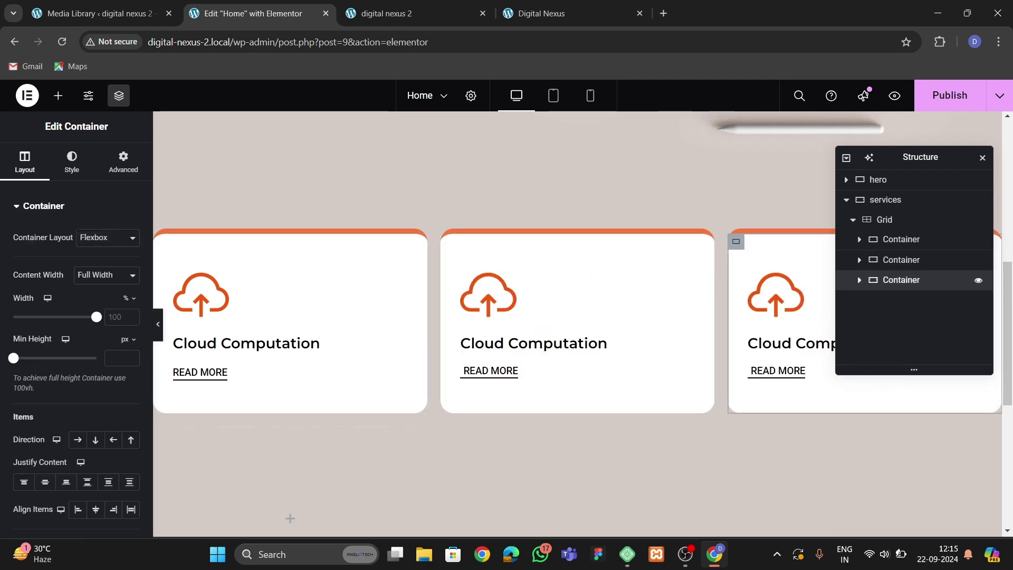
right_click(896, 275)
click(897, 240)
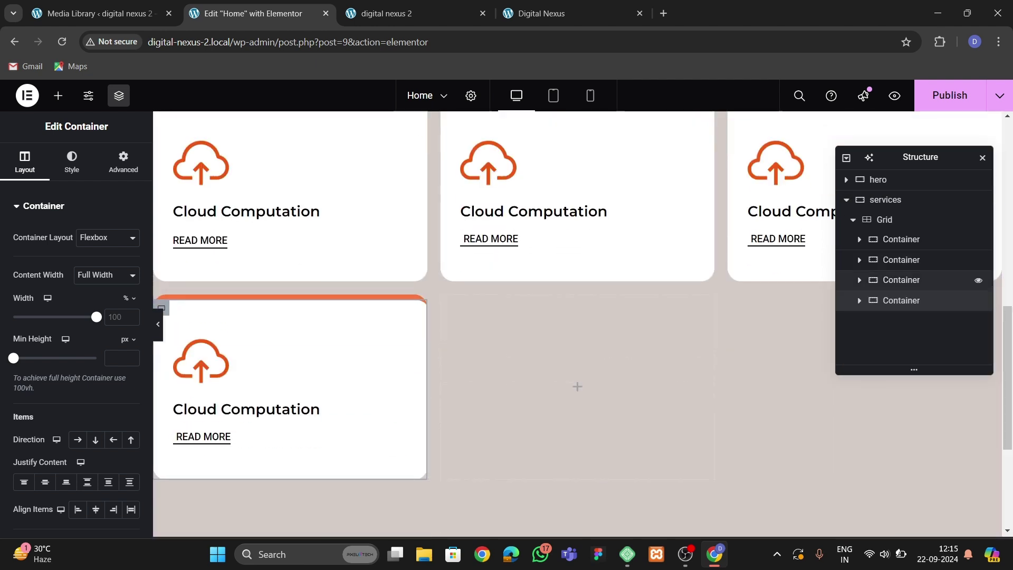
click(884, 220)
scroll(114, 306, down, 5)
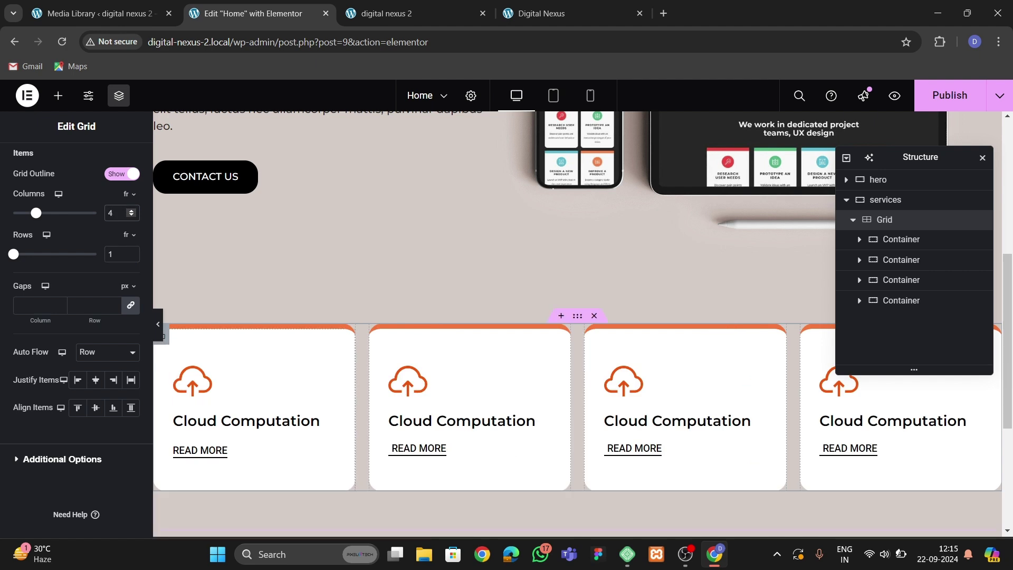
Set the grid to 4 columns and the first card's icon width to 35%.
text(4)
click(253, 248)
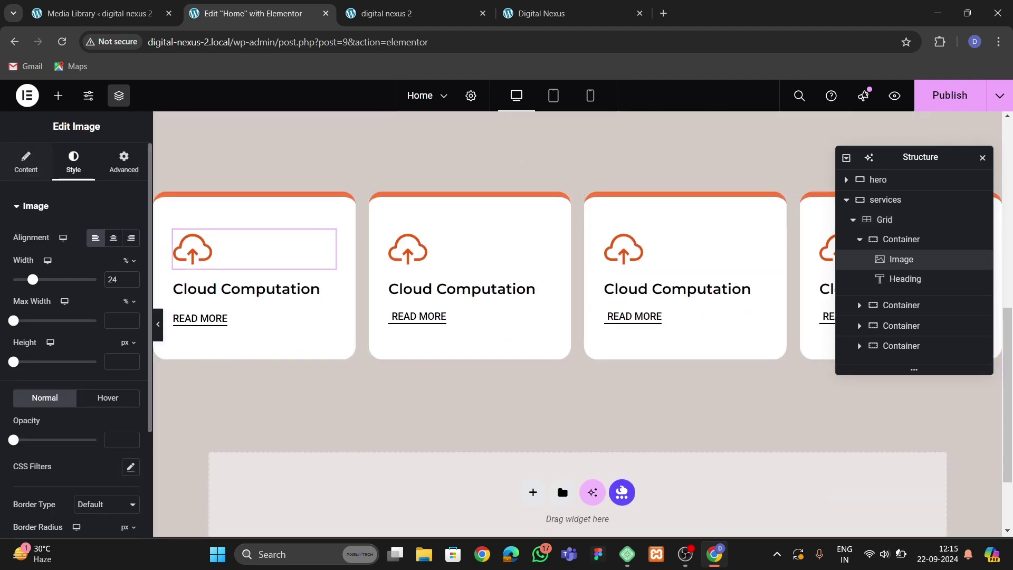
click(116, 279)
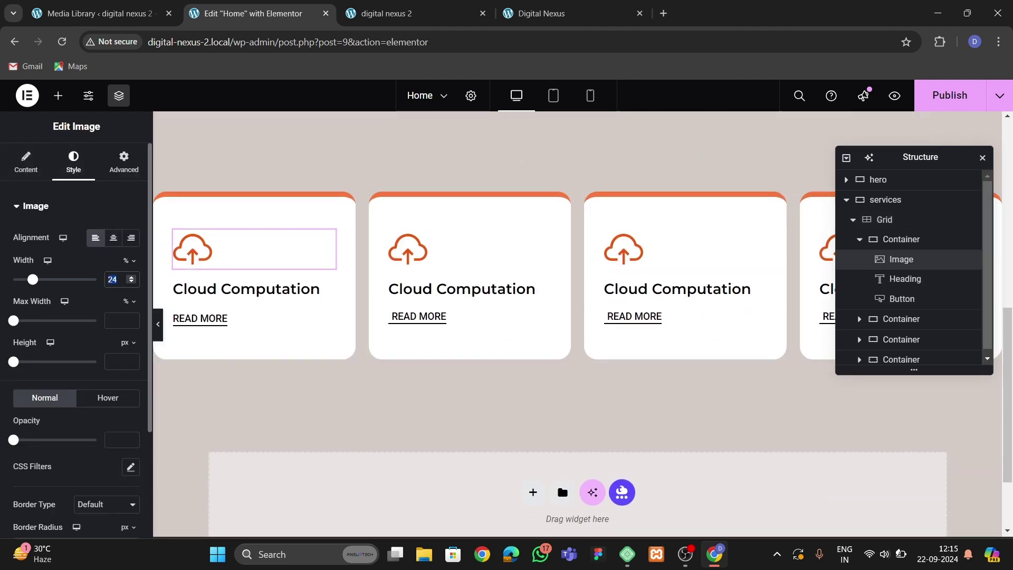
key(BackSpace)
key(BackSpace)
text(35)
Copy the first icon's style and paste it onto the second, third and fourth icons.
right_click(244, 253)
click(280, 320)
right_click(405, 254)
click(441, 370)
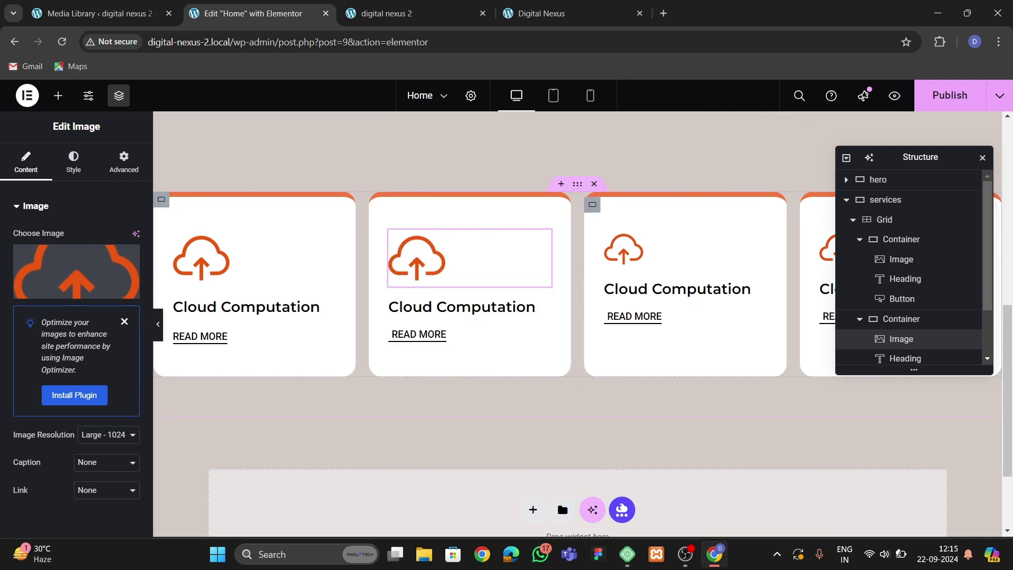
right_click(612, 252)
click(647, 368)
right_click(641, 251)
click(664, 359)
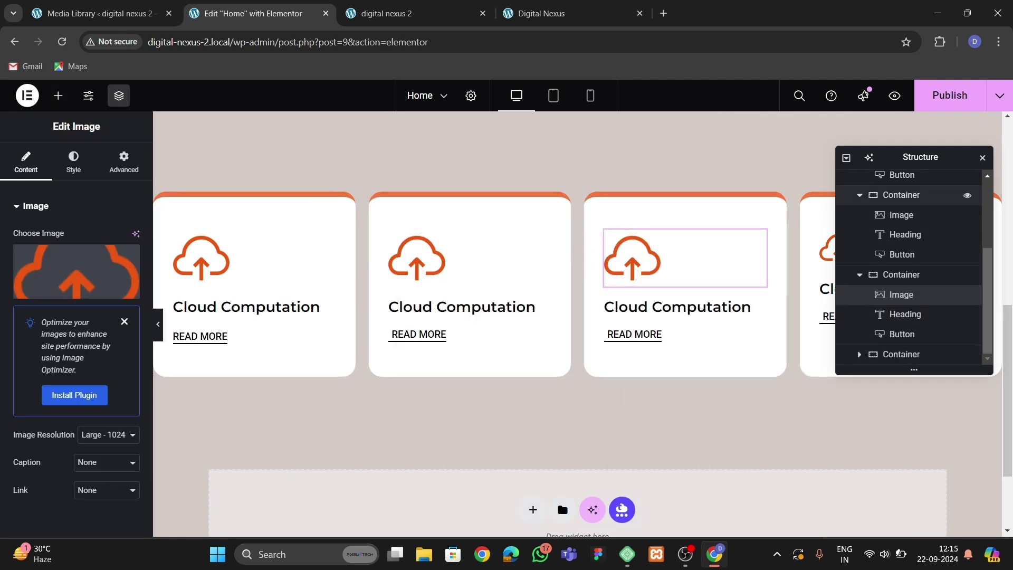
drag(920, 156, 777, 204)
right_click(791, 342)
click(891, 368)
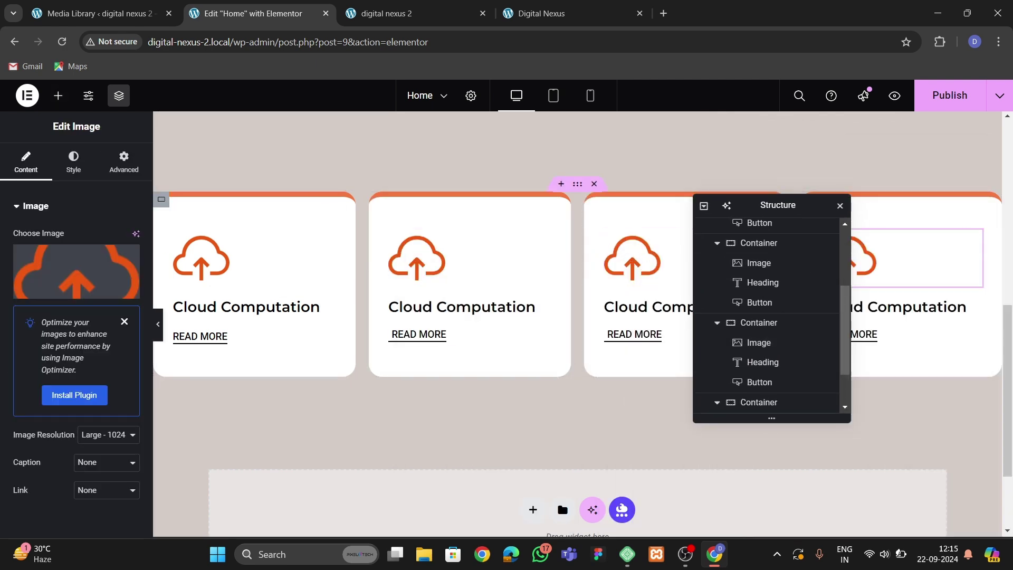
Replace the icons in cards two to four with speed.png, online.png and coding.png.
click(76, 271)
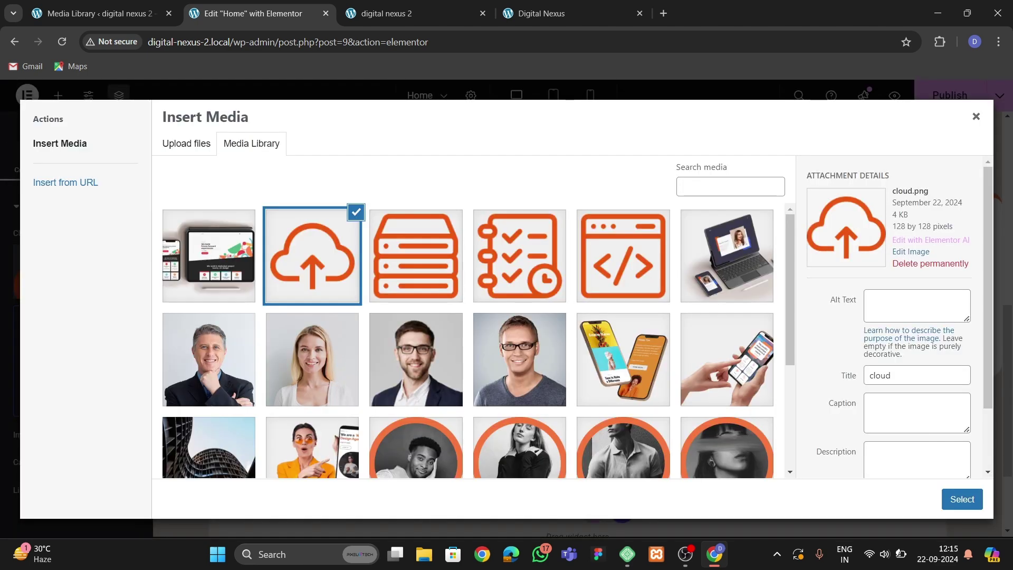
click(416, 256)
click(962, 499)
click(642, 252)
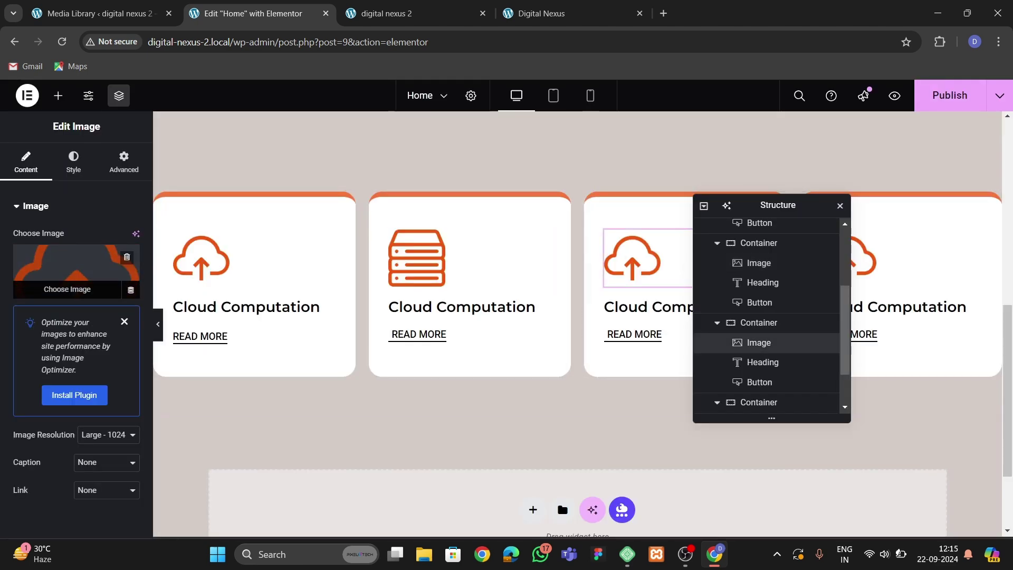
click(77, 271)
click(519, 256)
click(961, 499)
drag(765, 201, 570, 253)
click(564, 391)
click(76, 272)
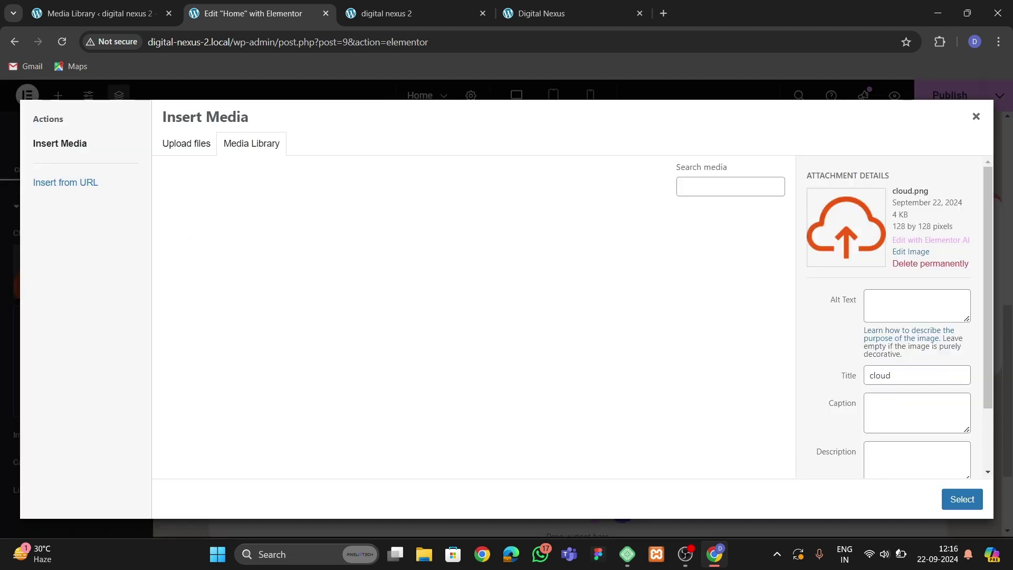
click(622, 256)
click(962, 499)
Select the first card icon's width value again for resizing.
drag(586, 253, 735, 264)
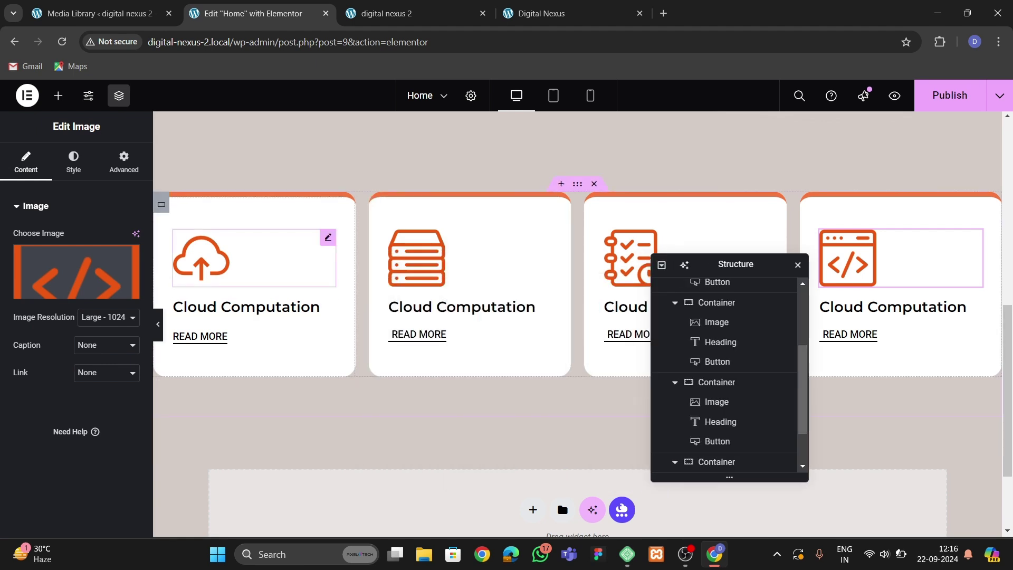
click(253, 258)
double_click(113, 279)
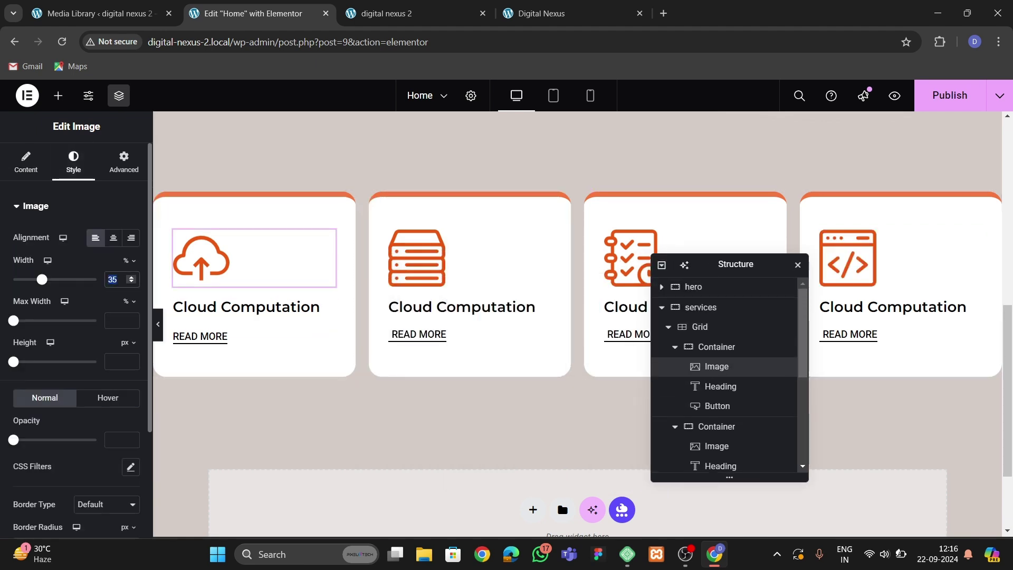
Shrink the first icon to 30% width and paste that style onto the other three icons.
text(30)
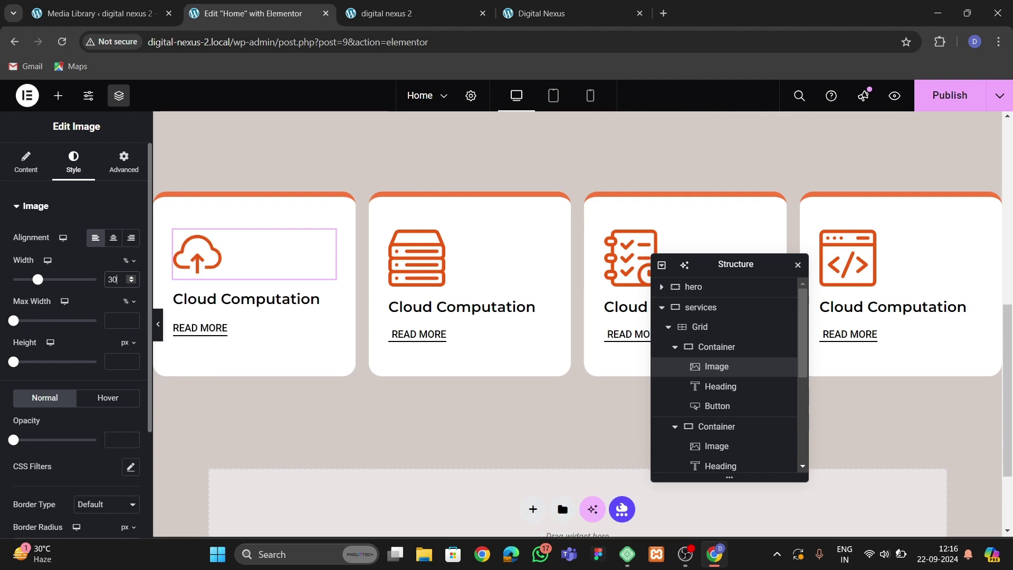
right_click(204, 253)
key(Escape)
right_click(446, 255)
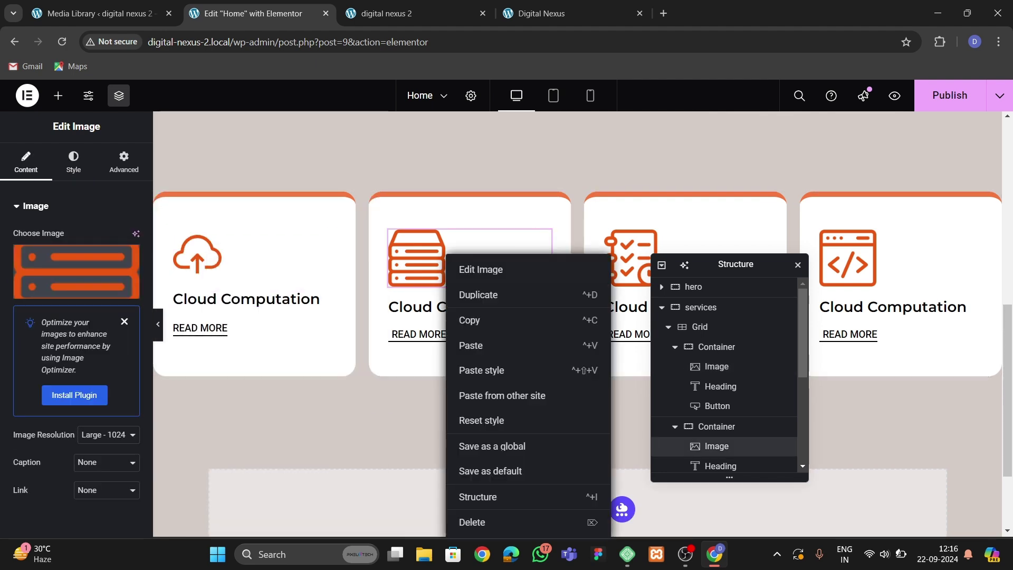
click(481, 370)
right_click(612, 256)
click(643, 370)
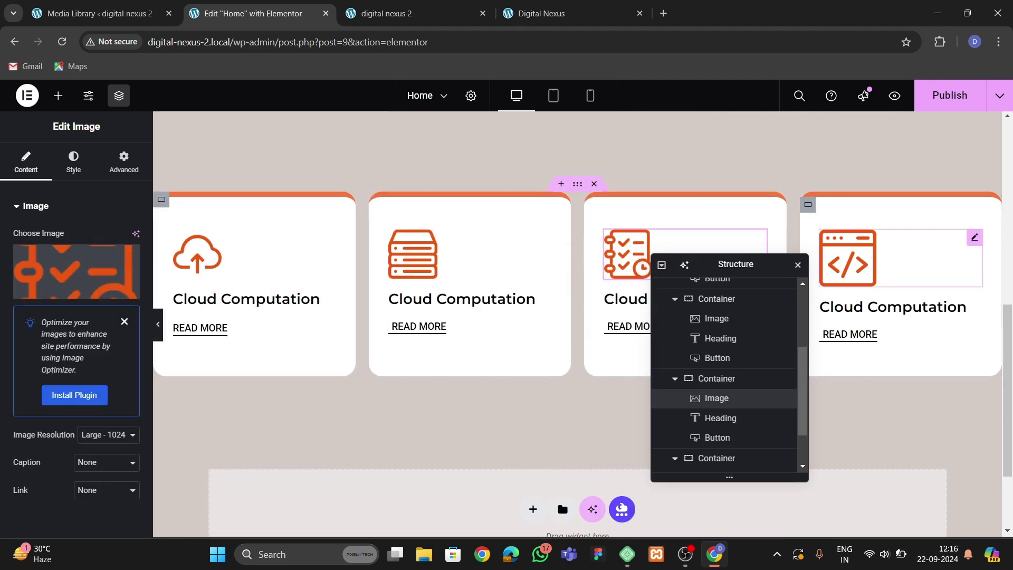
right_click(849, 255)
click(883, 370)
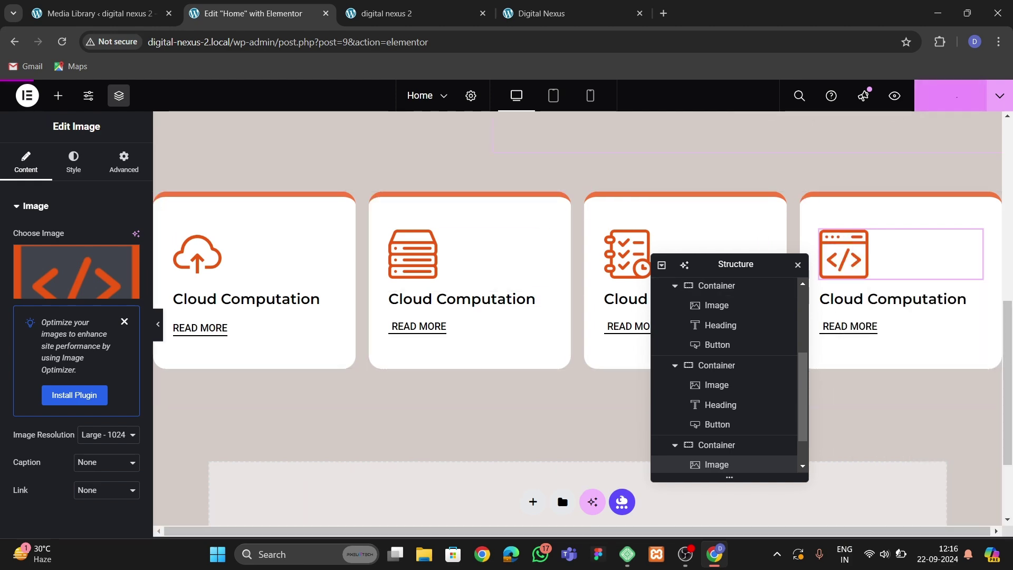
scroll(316, 325, up, 3)
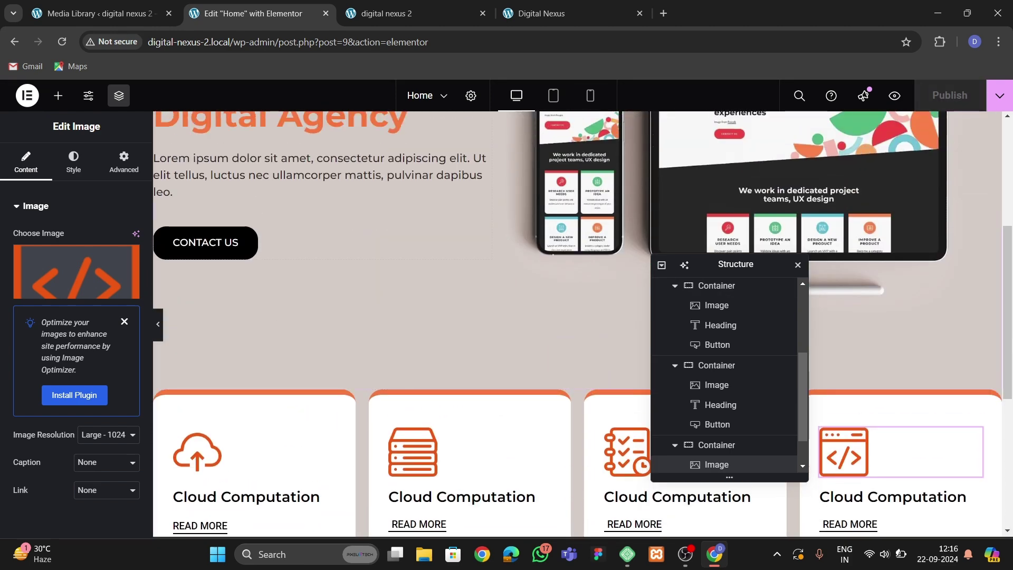
scroll(327, 321, down, 2)
scroll(577, 322, up, 3)
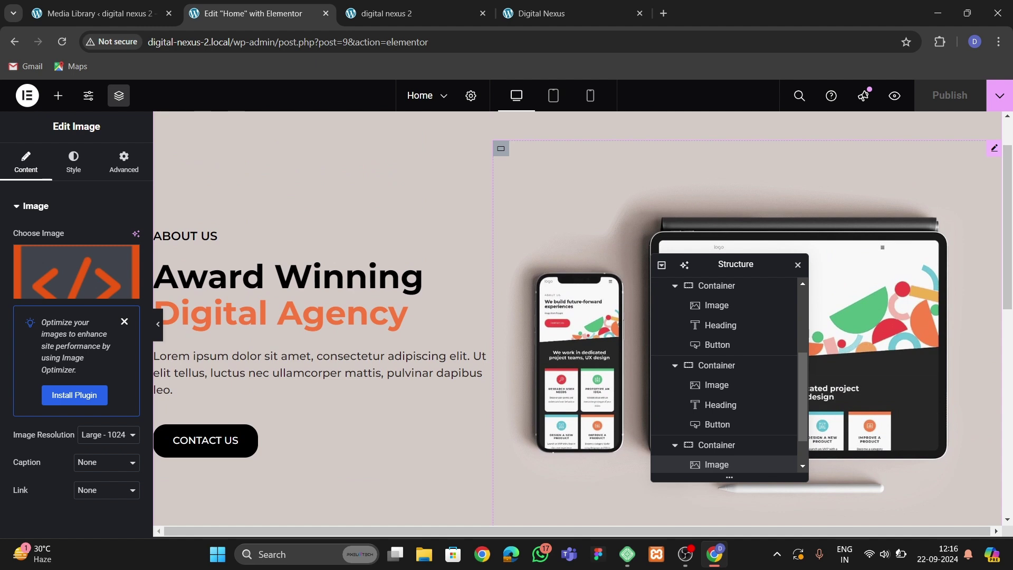
Reduce the hero container's bottom padding to 30 px and save the page.
click(123, 161)
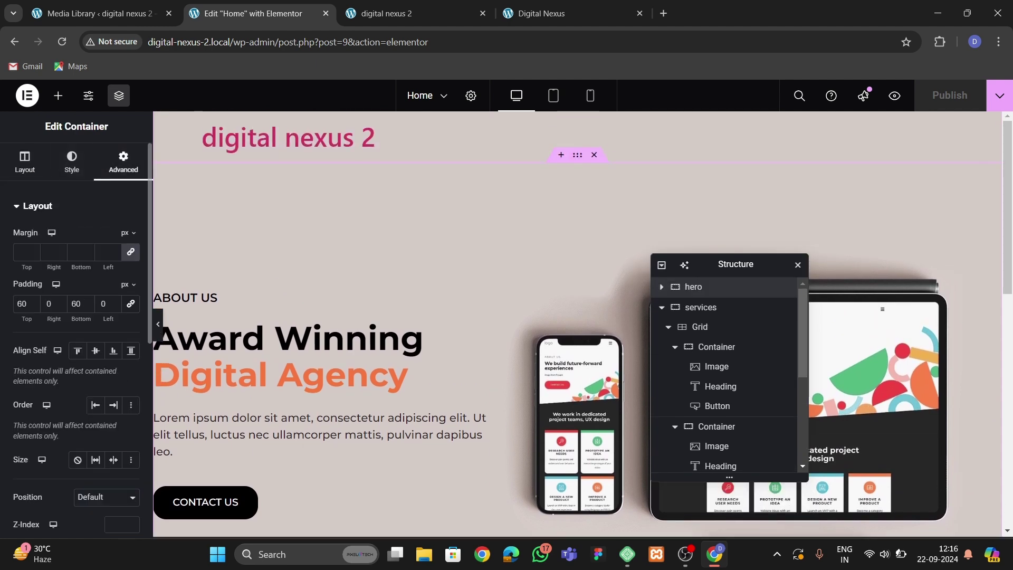
key(BackSpace)
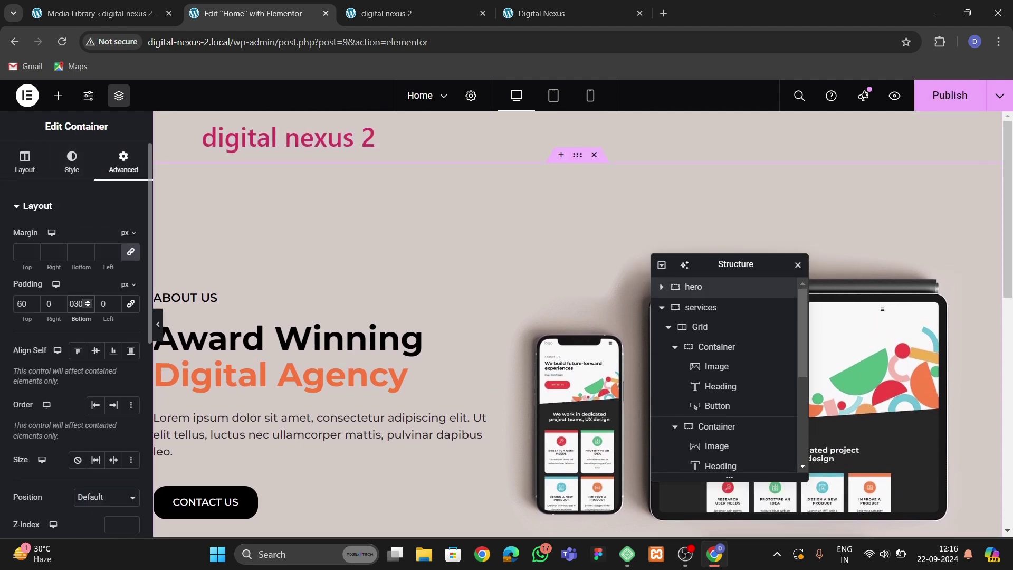
key(ctrl+s)
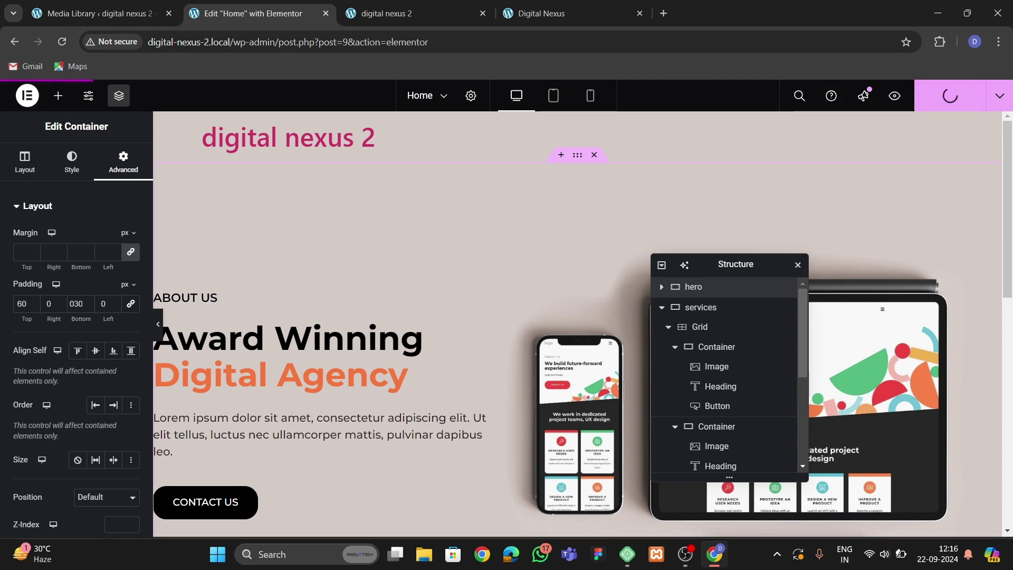
Reload the live site to check the four cards, then return to the editor.
key(ctrl+Tab)
key(F5)
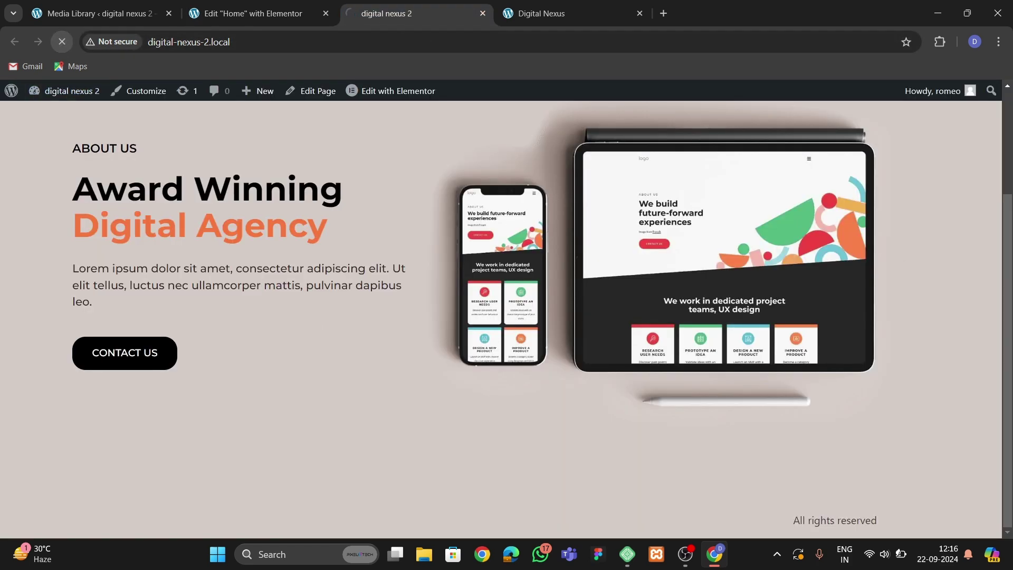
scroll(507, 316, down, 3)
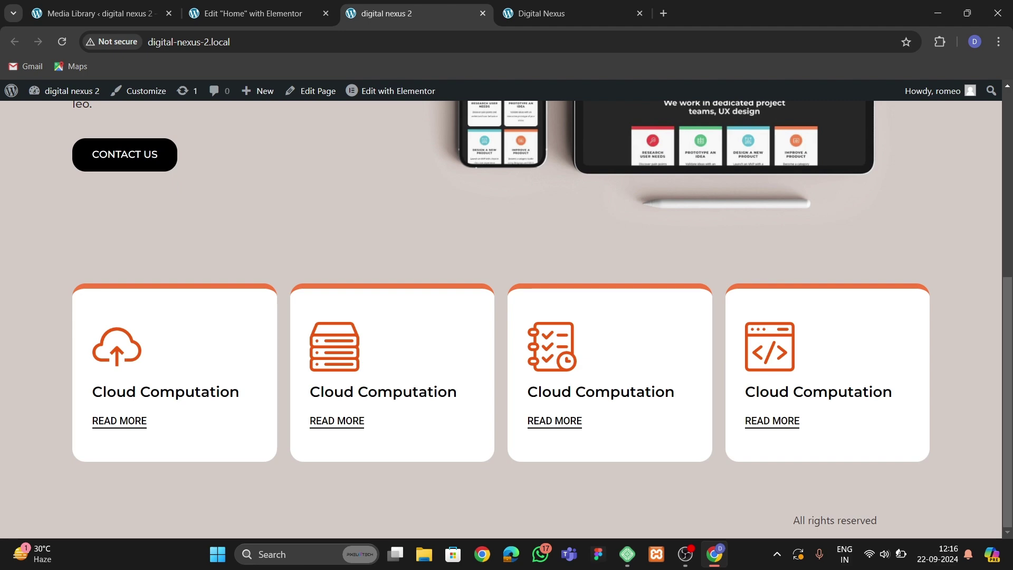
key(ctrl+Tab)
key(ctrl+shift+Tab)
key(ctrl+shift+Tab)
scroll(578, 324, down, 7)
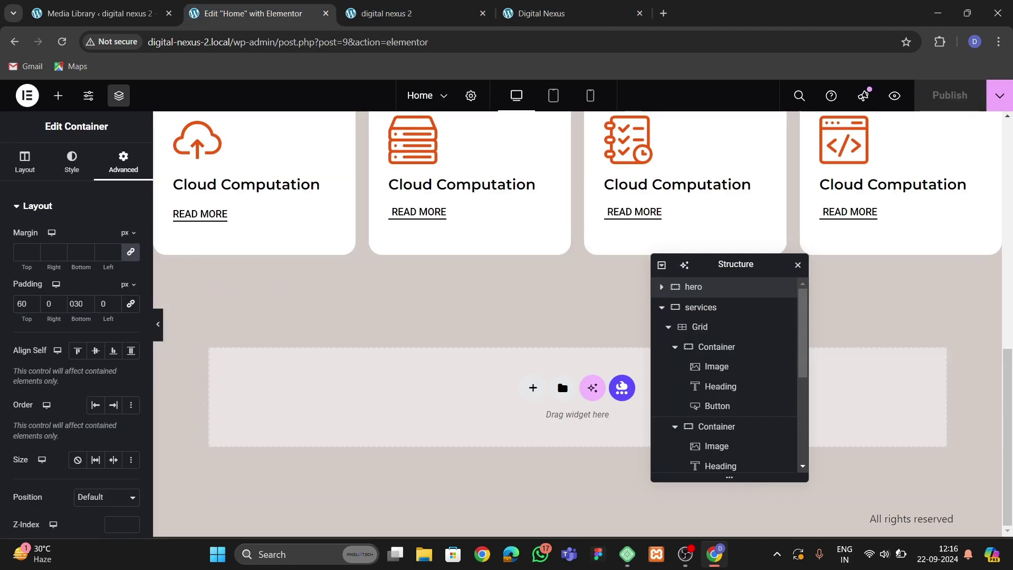
scroll(577, 324, up, 2)
Give the first card's icon a Grow Rotate hover animation.
click(253, 338)
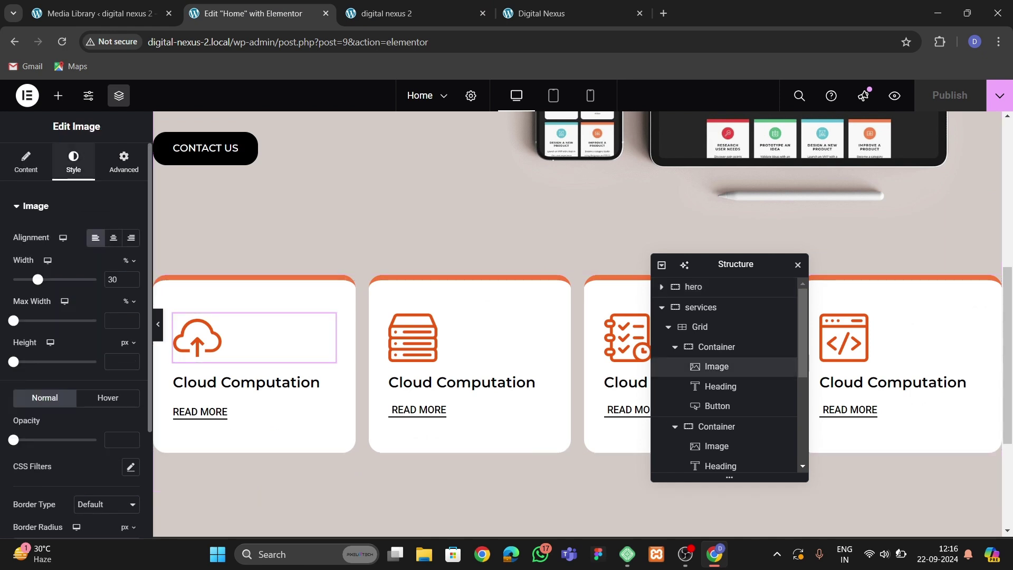
scroll(74, 337, down, 1)
click(108, 331)
scroll(107, 331, down, 2)
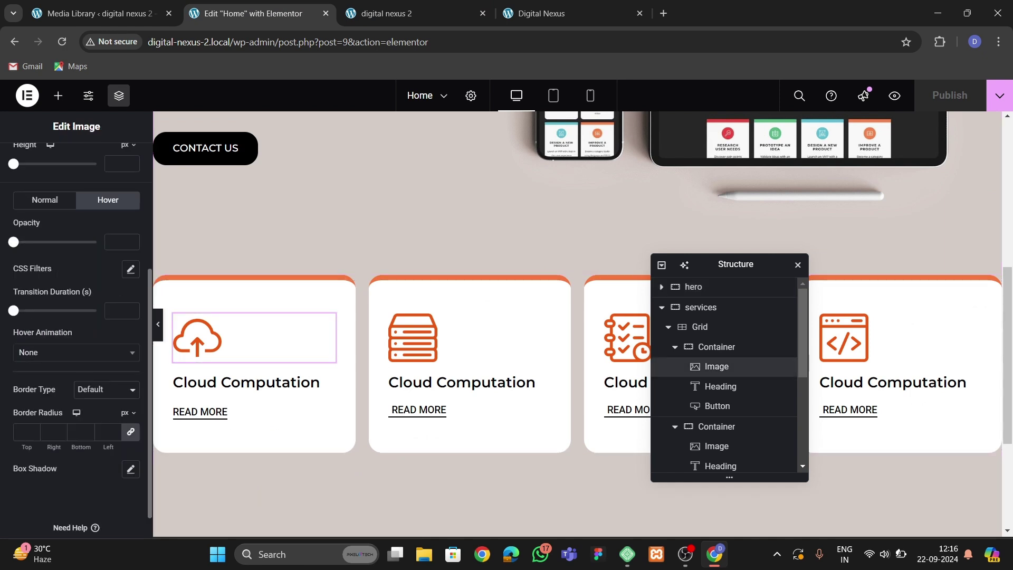
click(76, 351)
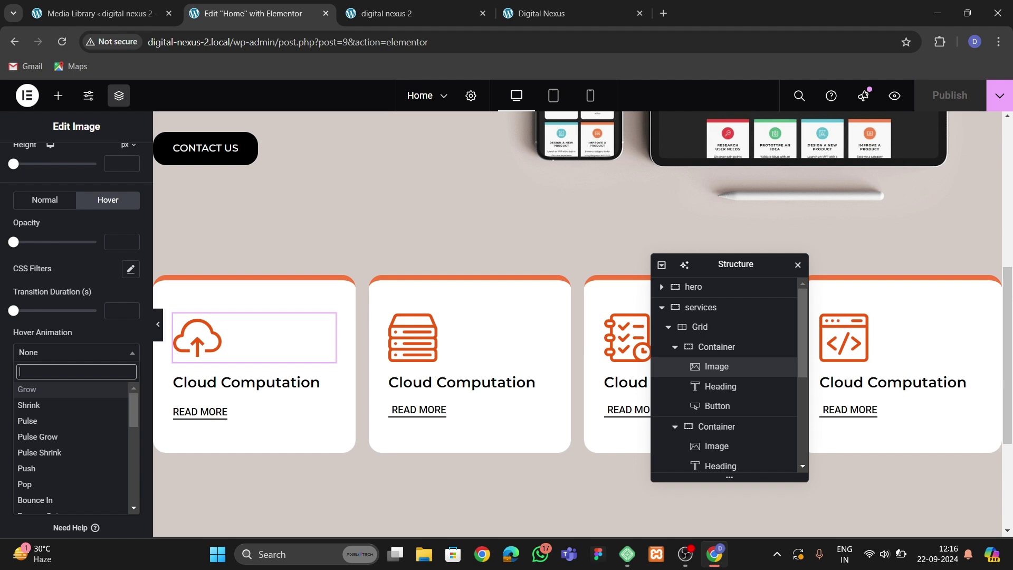
text(grow )
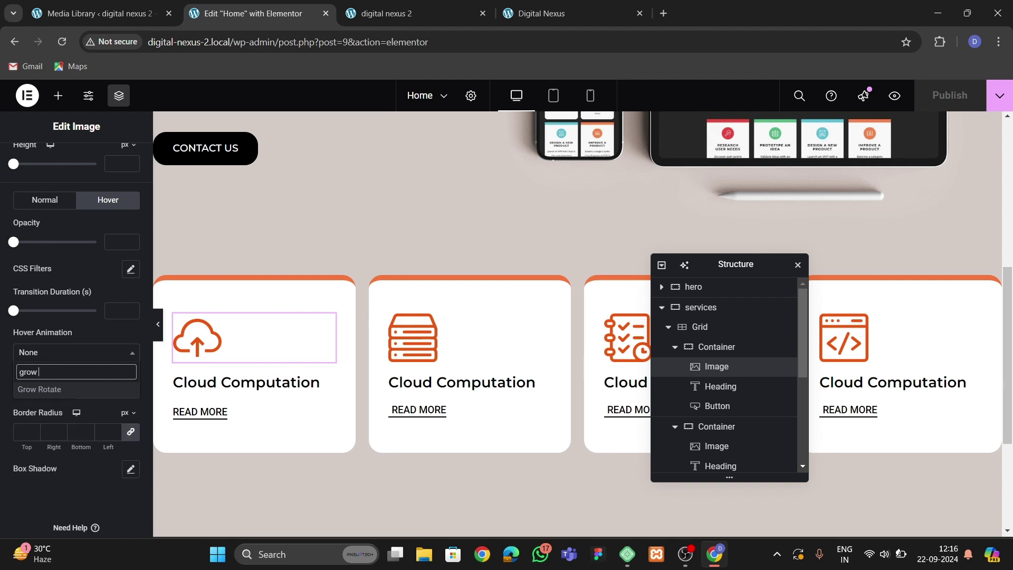
text(rot)
key(Return)
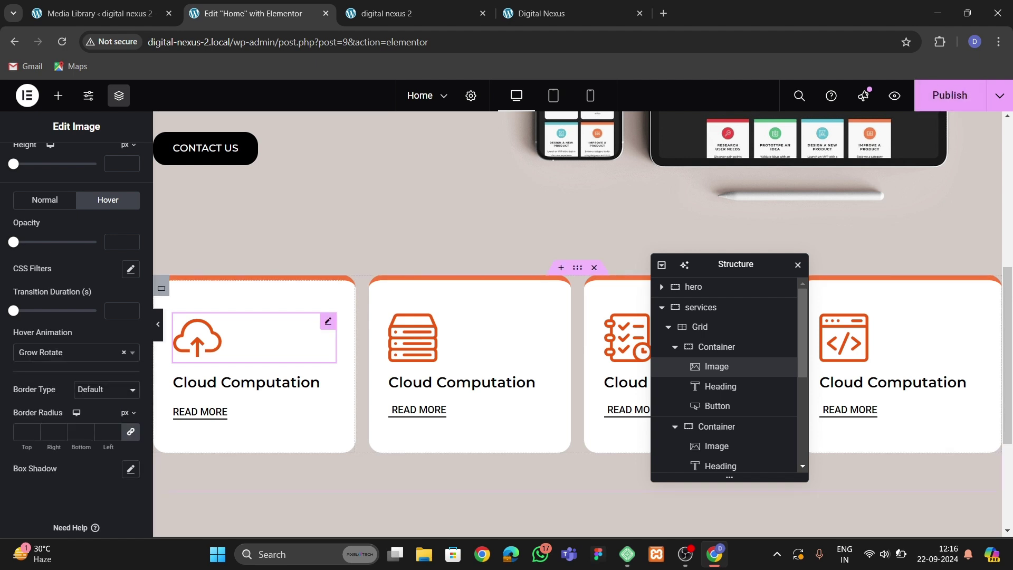
Copy the first icon's styling and paste it onto the second card's icon.
right_click(219, 338)
key(Escape)
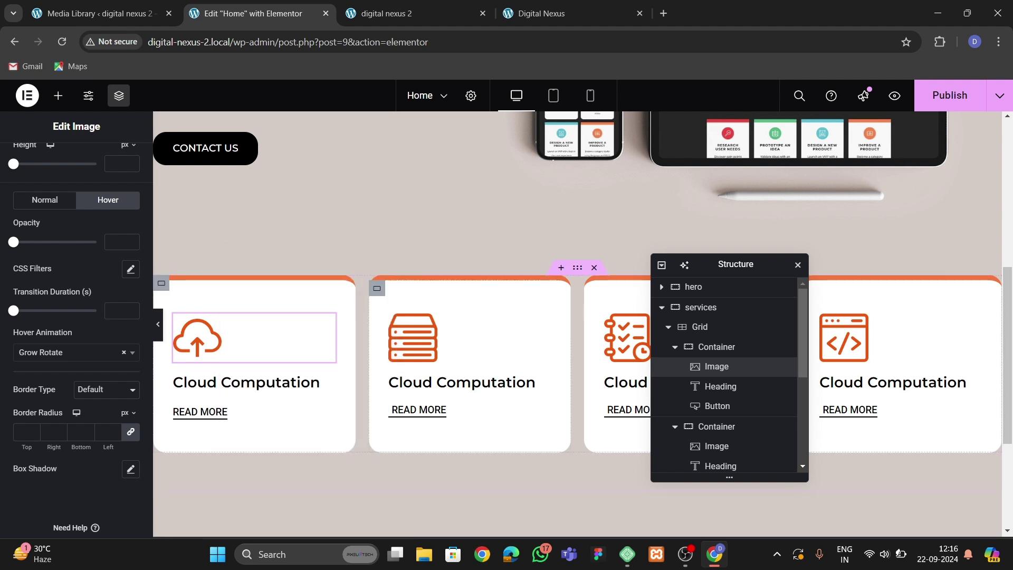
click(413, 338)
right_click(464, 338)
click(475, 369)
Paste the Grow Rotate icon styling onto the third and fourth card icons.
click(625, 338)
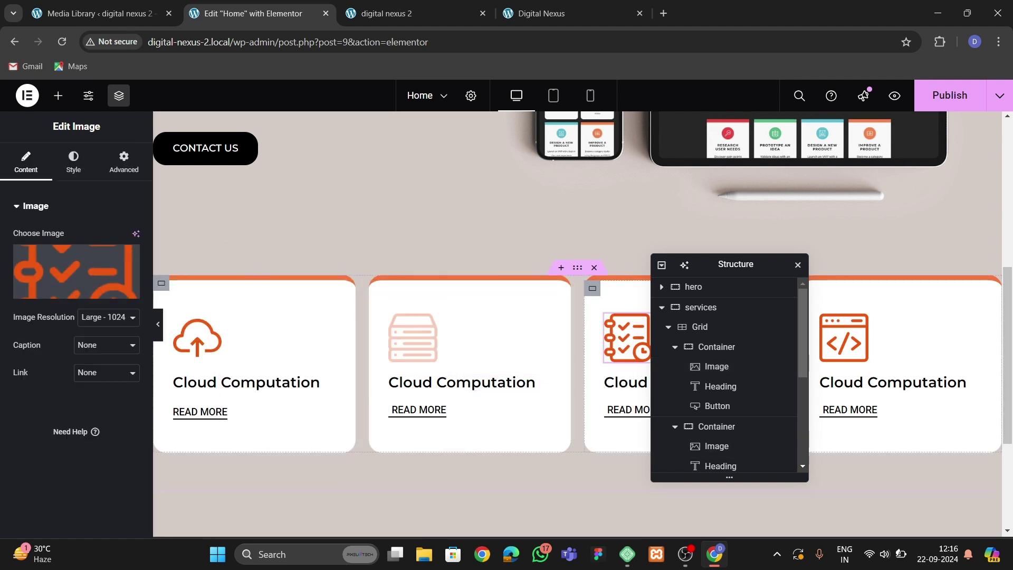
right_click(625, 338)
click(655, 496)
drag(730, 264, 462, 264)
right_click(666, 338)
click(844, 338)
right_click(847, 337)
key(Escape)
Save the page and reload the live site.
key(ctrl+s)
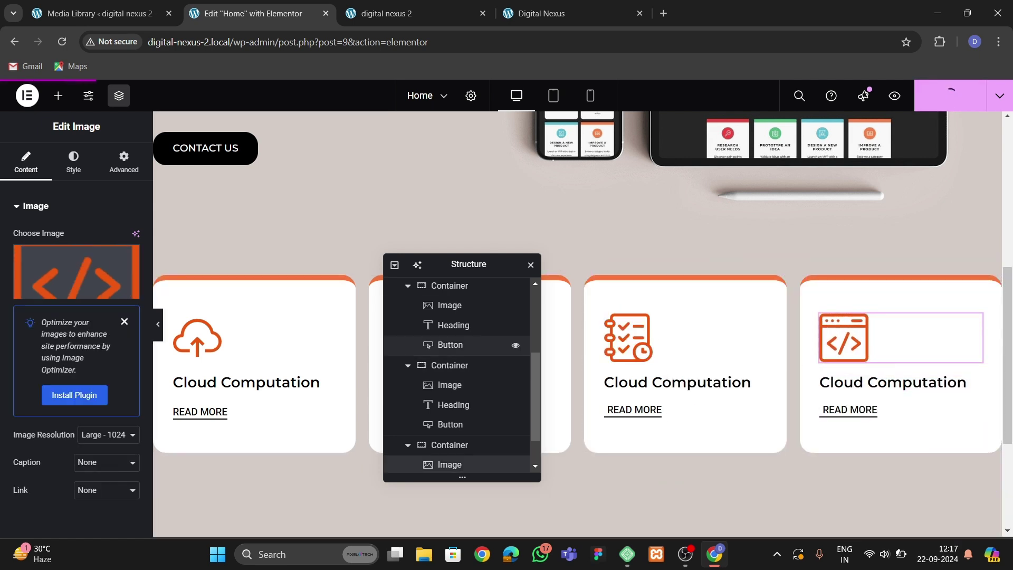
click(401, 13)
click(62, 41)
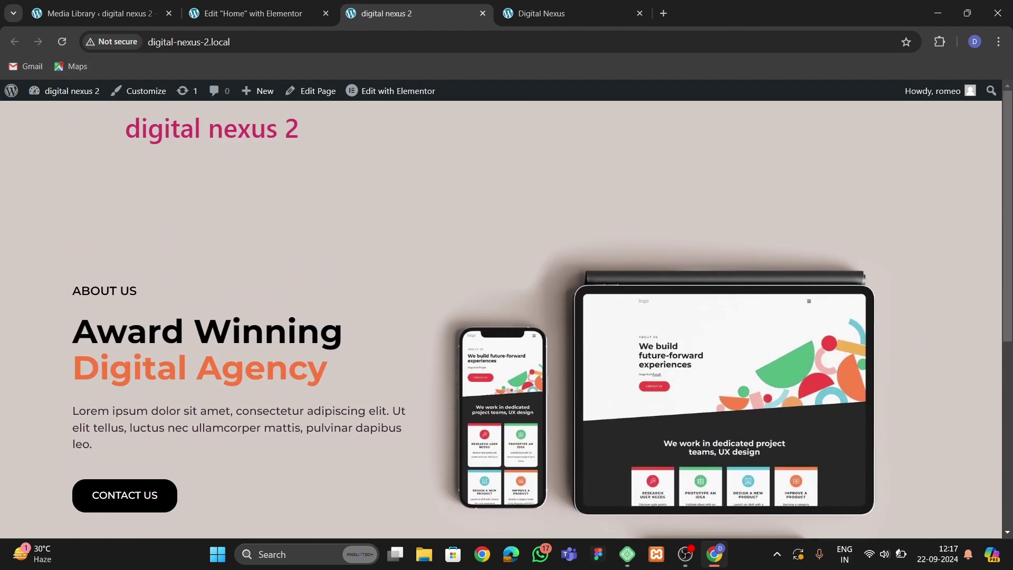
Review the four finished service cards on the live page, then scroll the Digital Nexus reference.
scroll(125, 295, down, 4)
scroll(125, 296, down, 3)
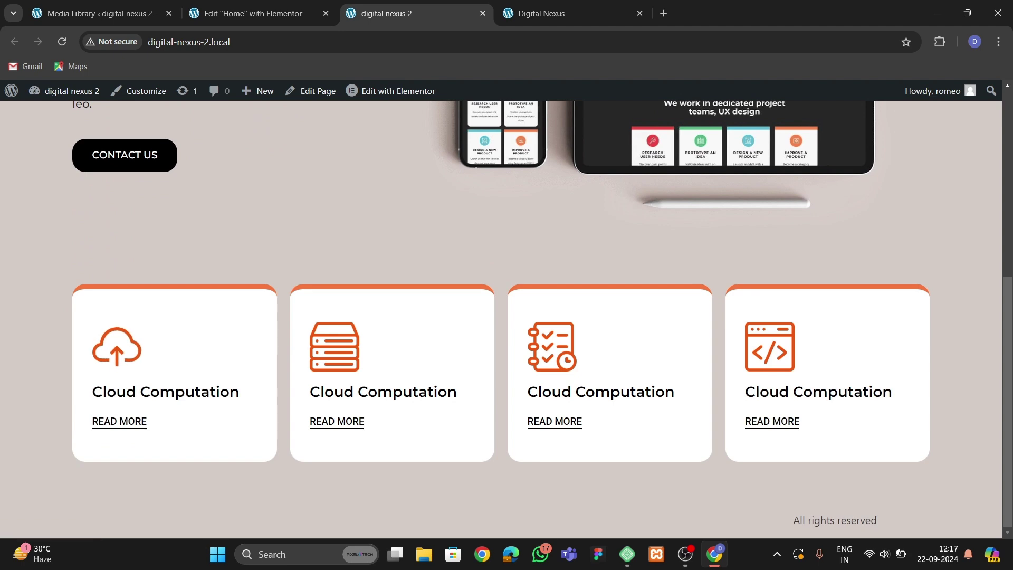
key(ctrl+Tab)
scroll(507, 348, down, 3)
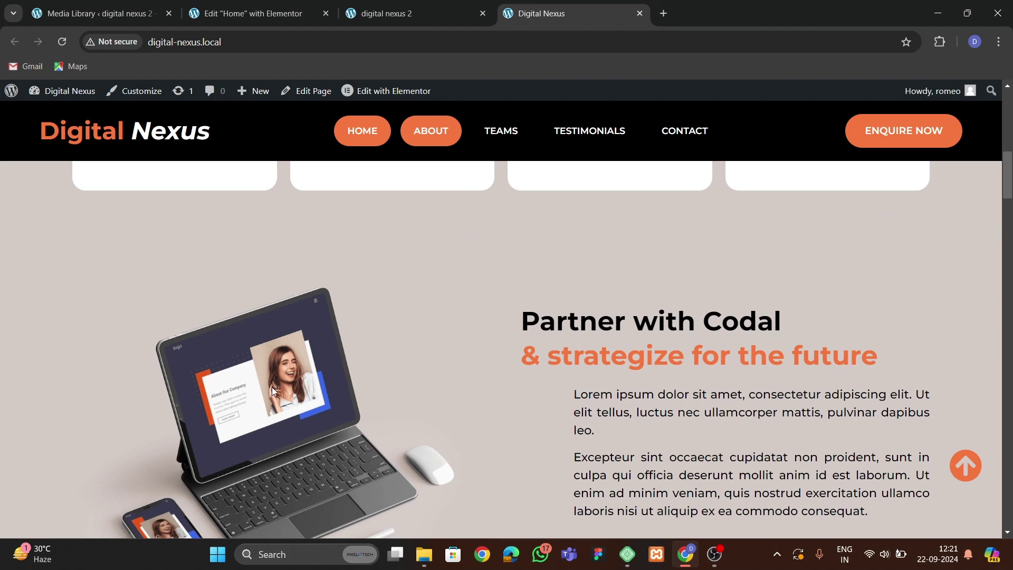
Compare the editor page with the Digital Nexus Partner with Codal section.
click(248, 13)
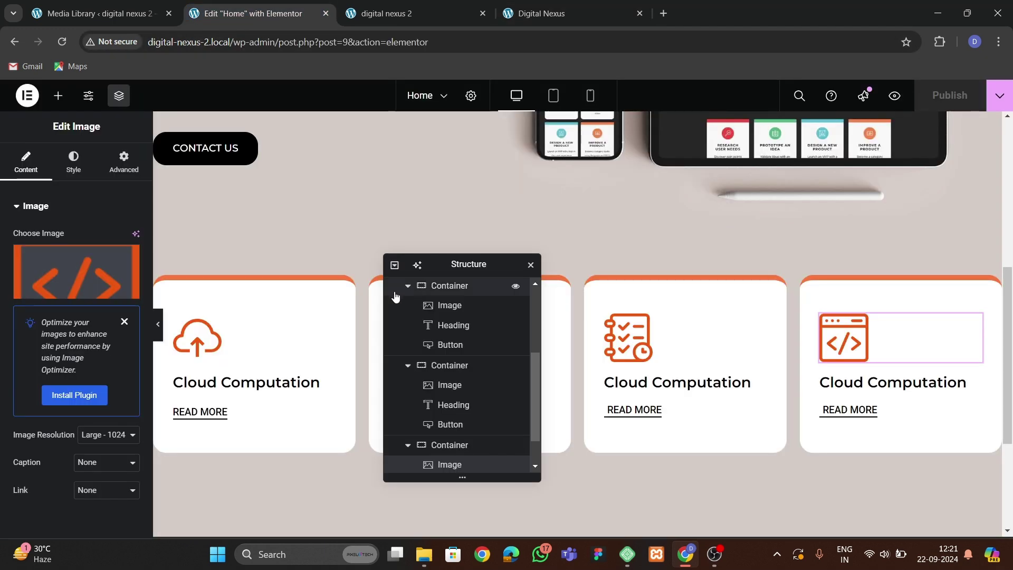
scroll(406, 248, down, 3)
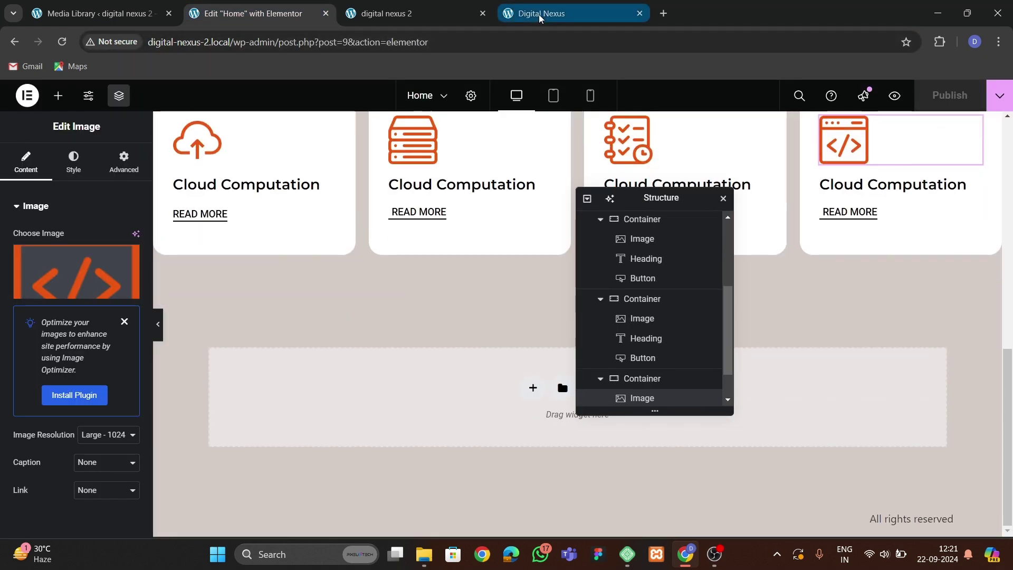
click(559, 13)
scroll(467, 336, down, 3)
scroll(468, 336, up, 1)
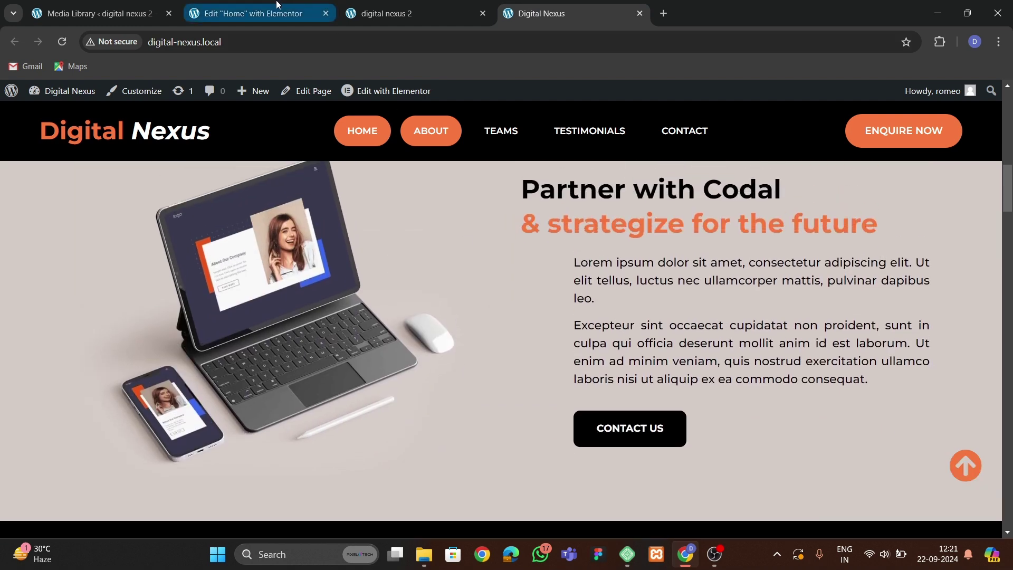
click(248, 13)
Add a two-column flexbox section below the cards and rename it 'about' in the Structure panel.
click(534, 395)
click(531, 425)
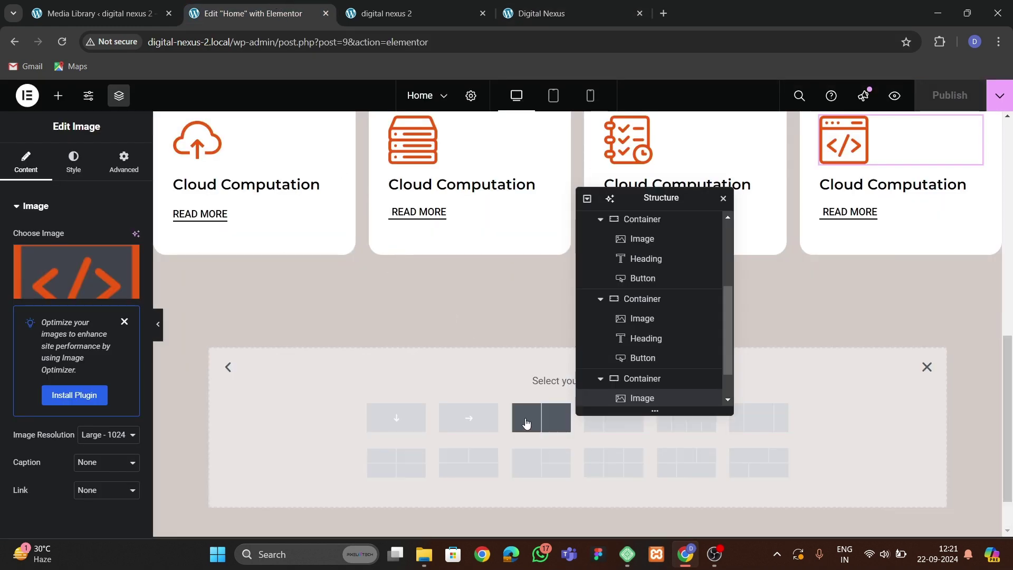
click(542, 413)
drag(657, 191, 797, 164)
scroll(796, 348, up, 5)
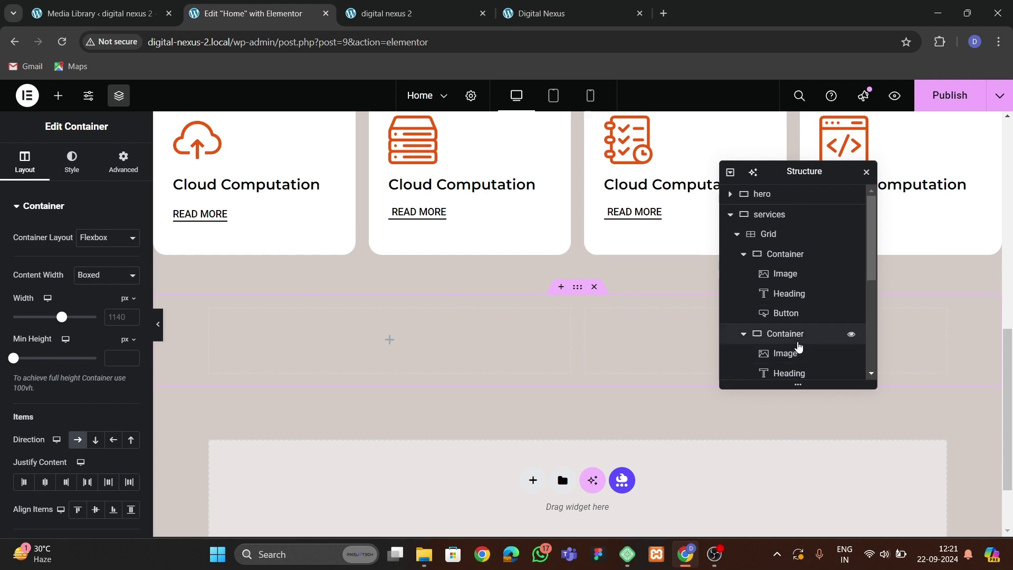
click(730, 216)
click(730, 214)
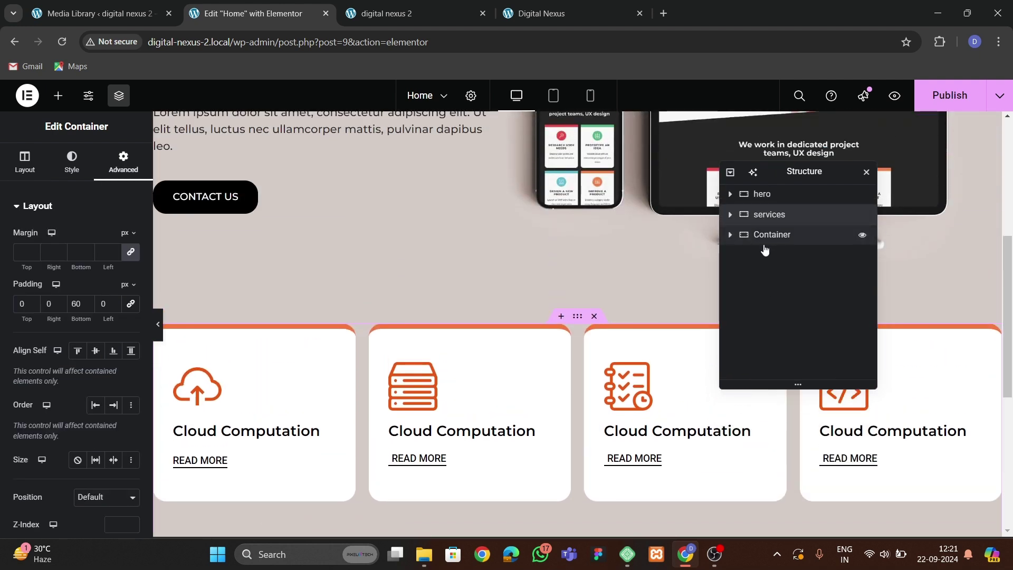
double_click(773, 235)
text(about)
key(Return)
scroll(429, 385, down, 1)
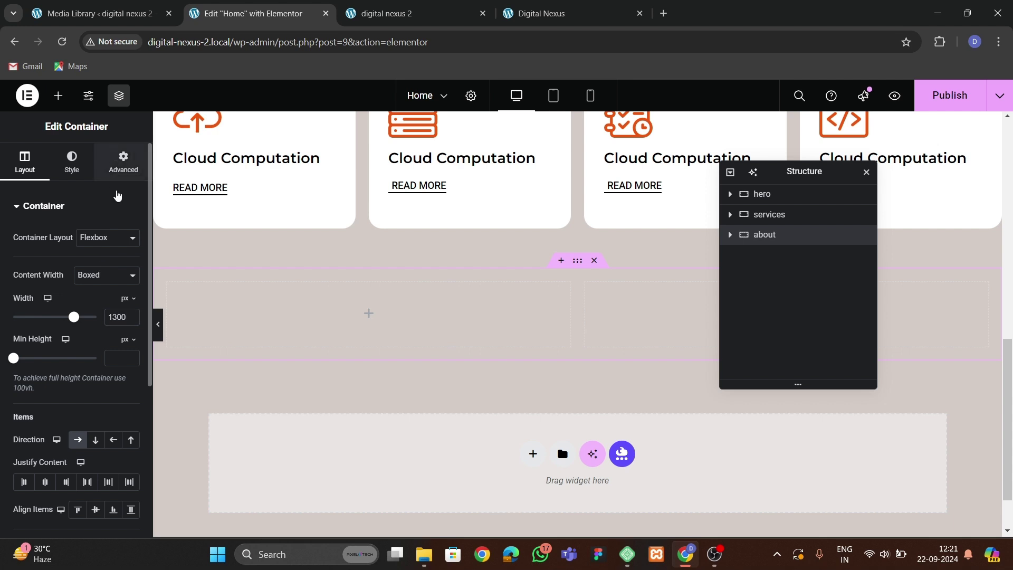
Reset the about section's padding to zero, then set its top padding to 66.
click(123, 161)
click(130, 304)
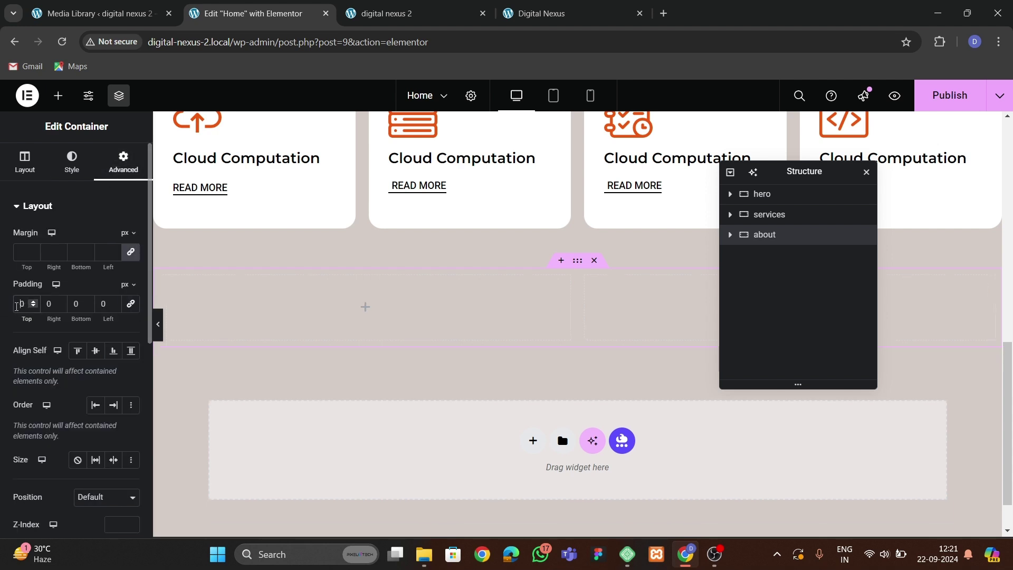
click(16, 306)
text(6)
text(6)
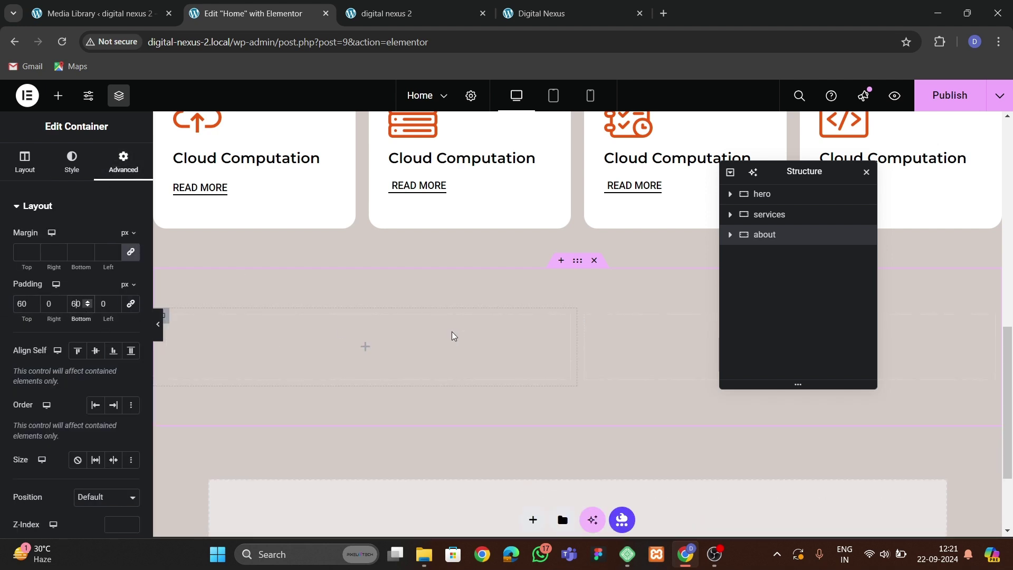
Drop an Image widget into the empty left container of the about section.
click(248, 334)
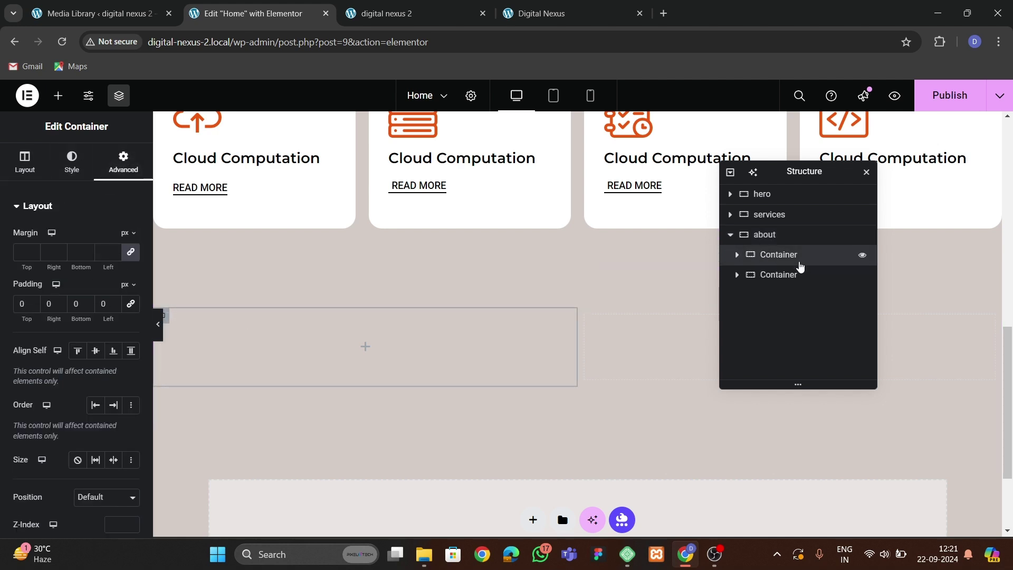
click(778, 274)
click(123, 161)
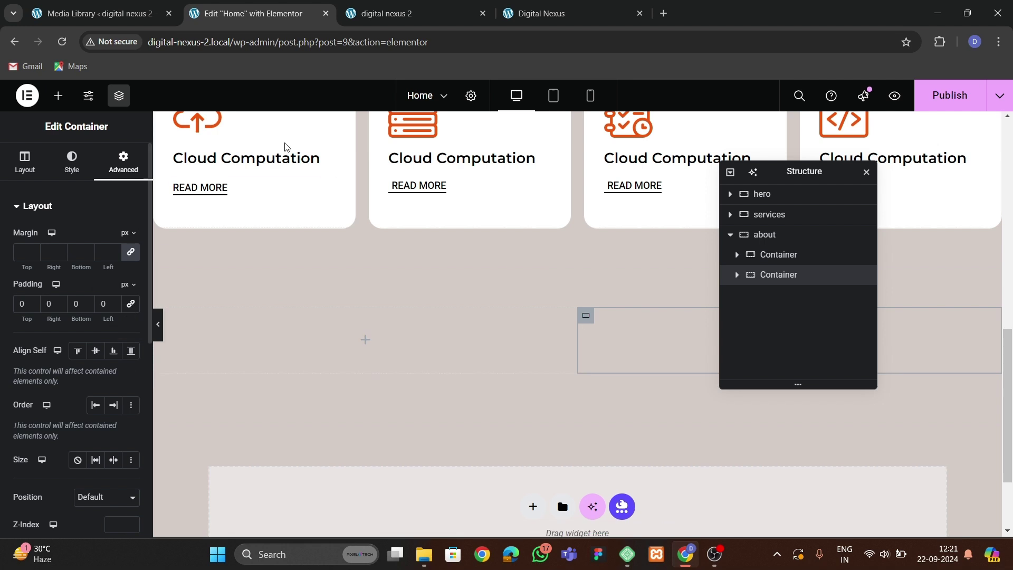
key(ctrl+4)
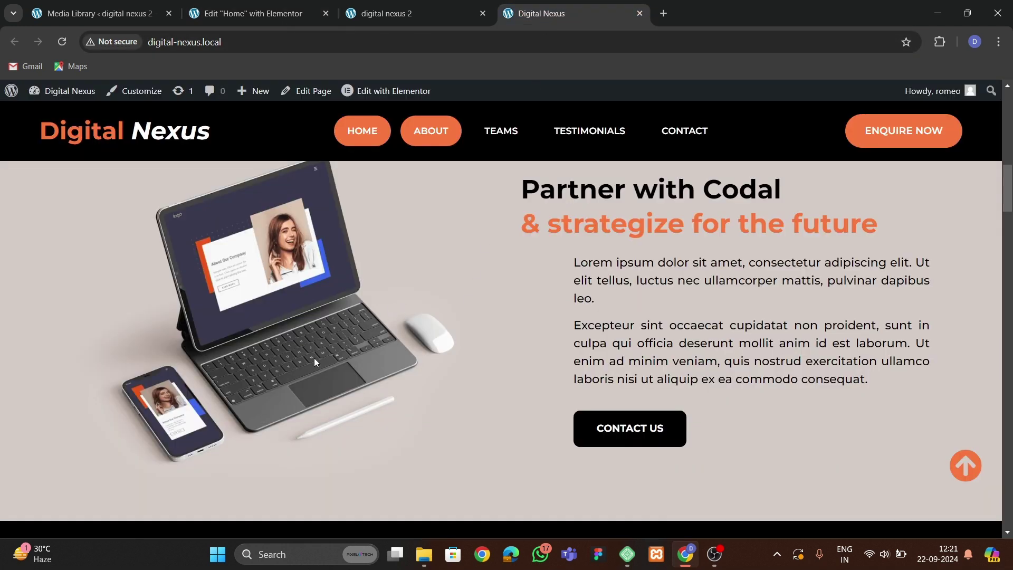
click(277, 19)
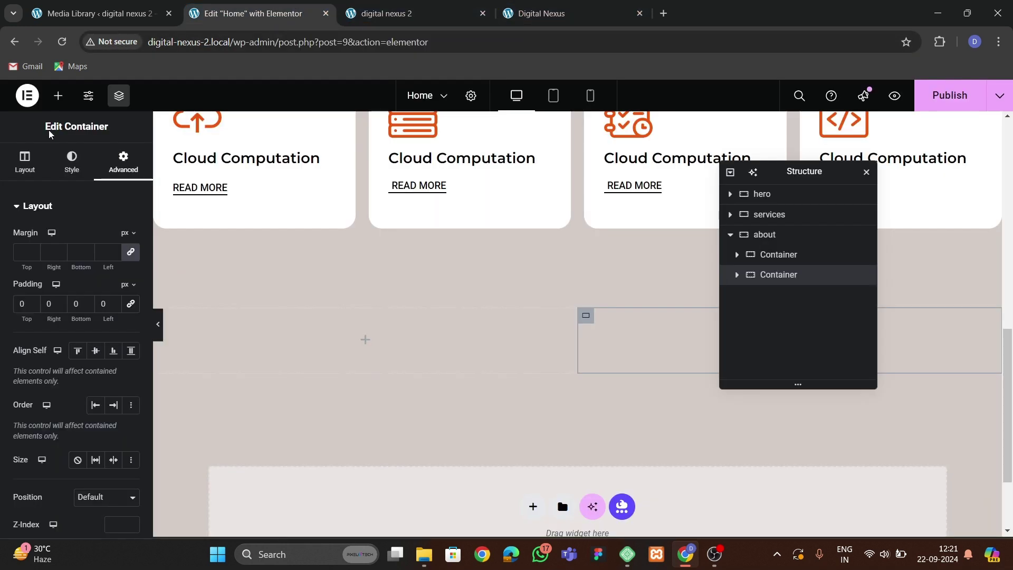
drag(105, 443, 365, 339)
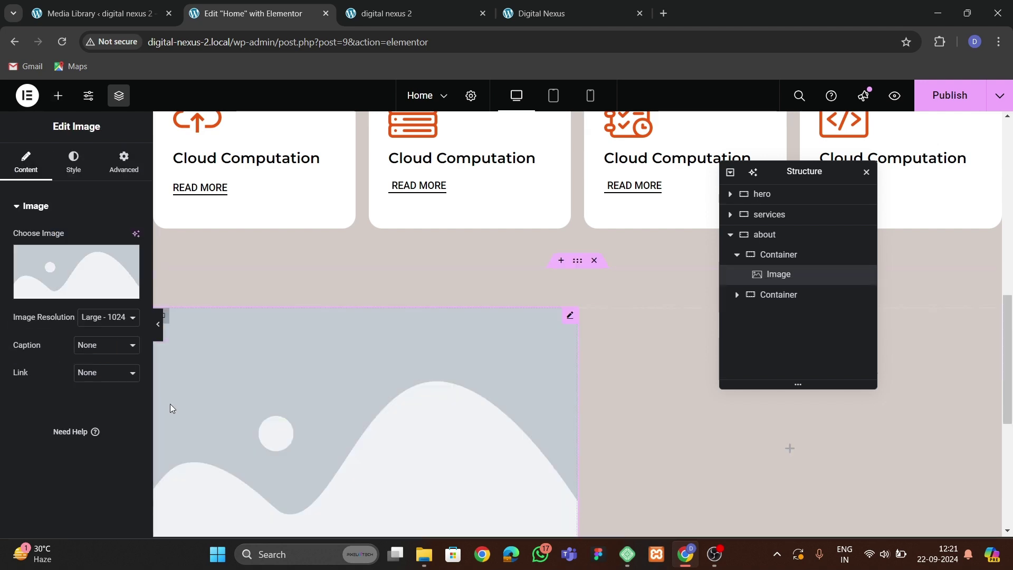
Insert the laptop mockup image from the media library into the image widget.
click(79, 266)
scroll(391, 362, down, 4)
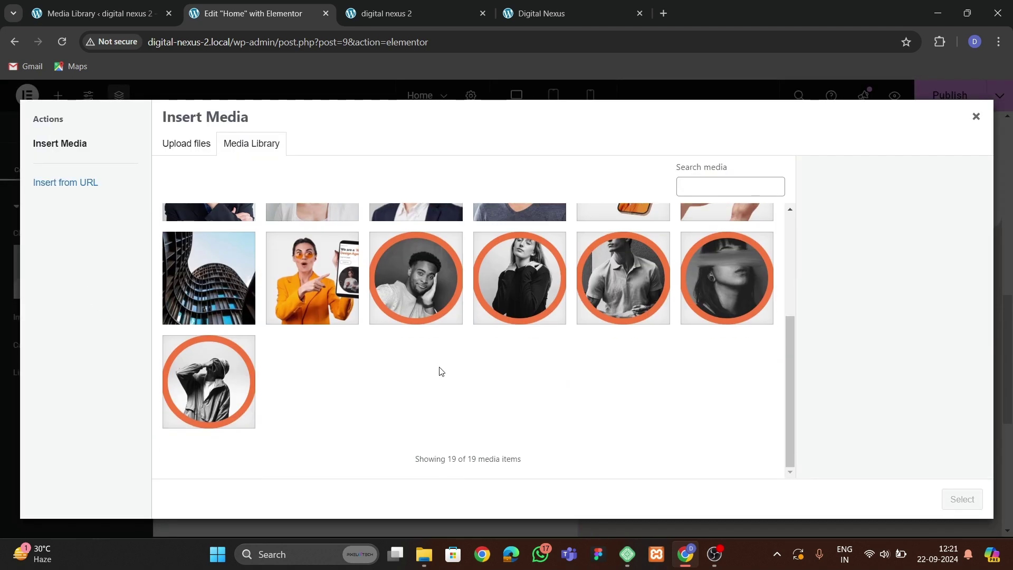
scroll(391, 362, up, 3)
click(568, 13)
click(248, 13)
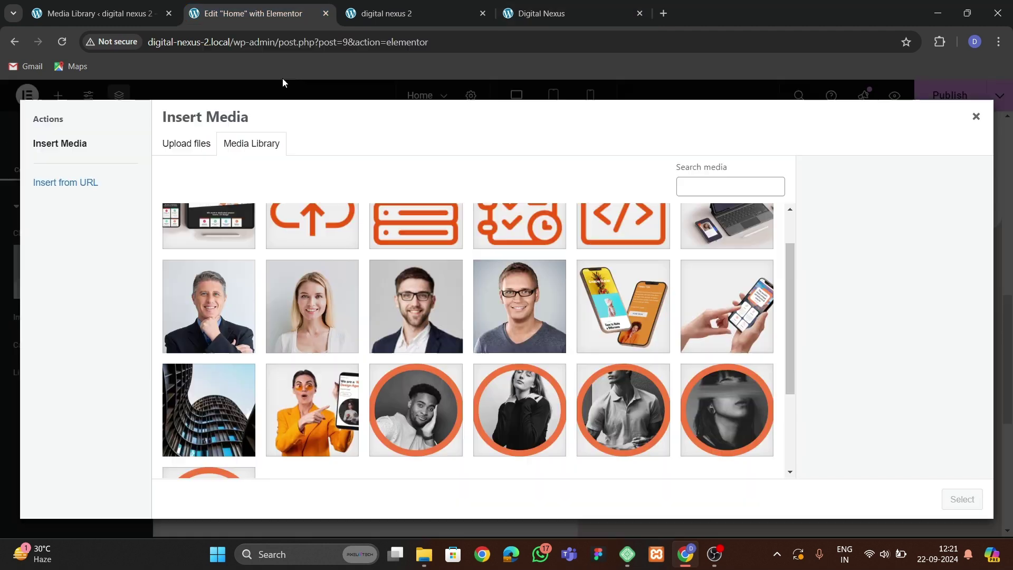
scroll(358, 364, down, 3)
scroll(356, 388, up, 5)
click(730, 290)
click(955, 499)
Crop the empty left strip off the laptop image, save, and insert the cropped version.
scroll(411, 343, down, 3)
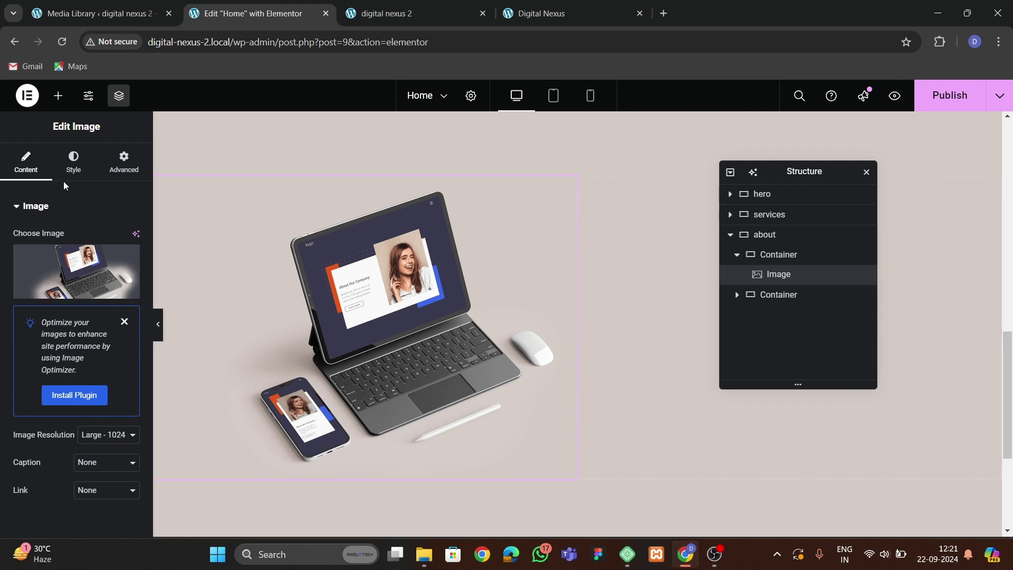
click(78, 253)
click(916, 252)
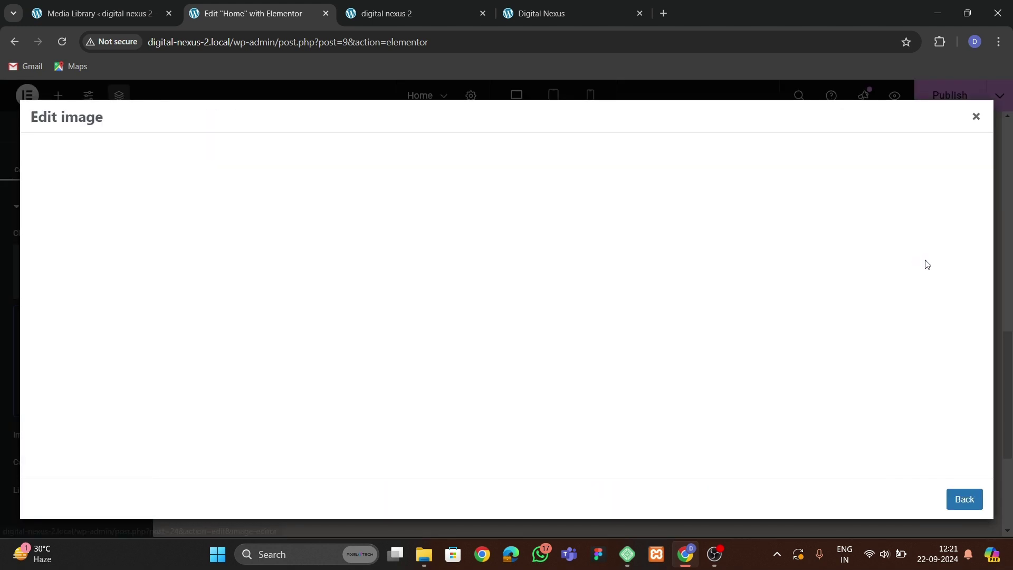
click(65, 160)
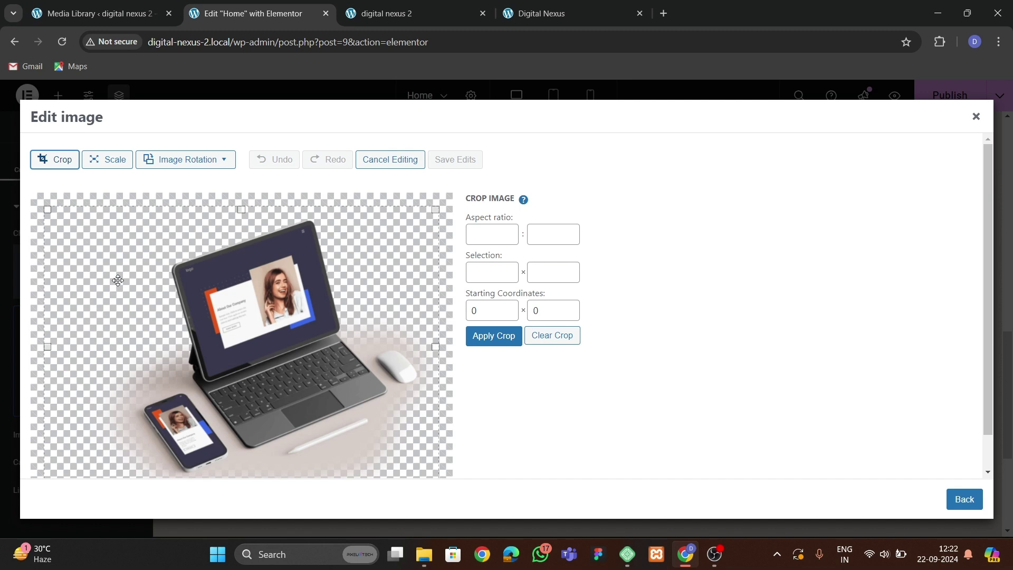
mouse_move(47, 346)
mouse_down()
mouse_move(117, 346)
mouse_move(109, 349)
mouse_up()
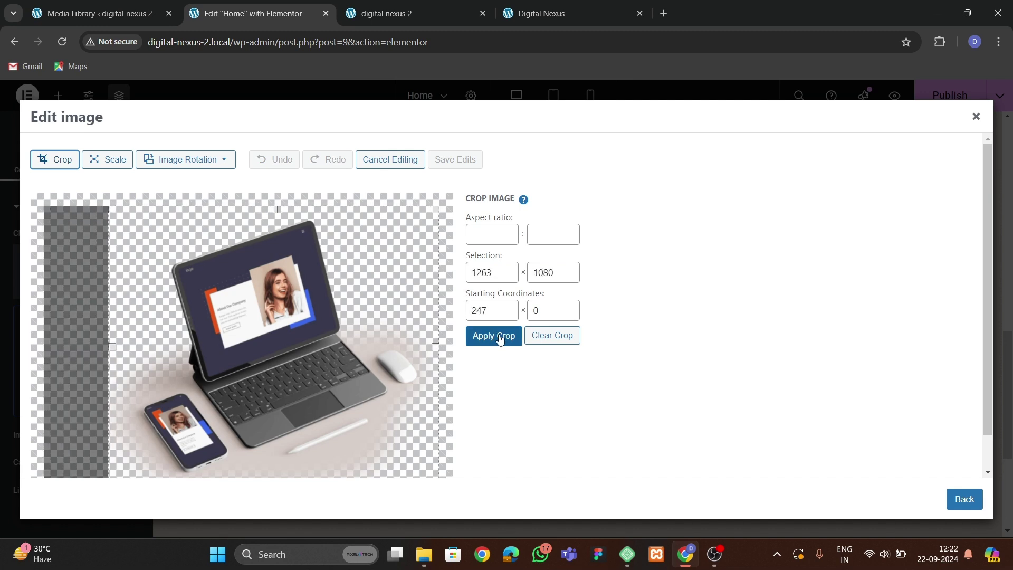
click(500, 335)
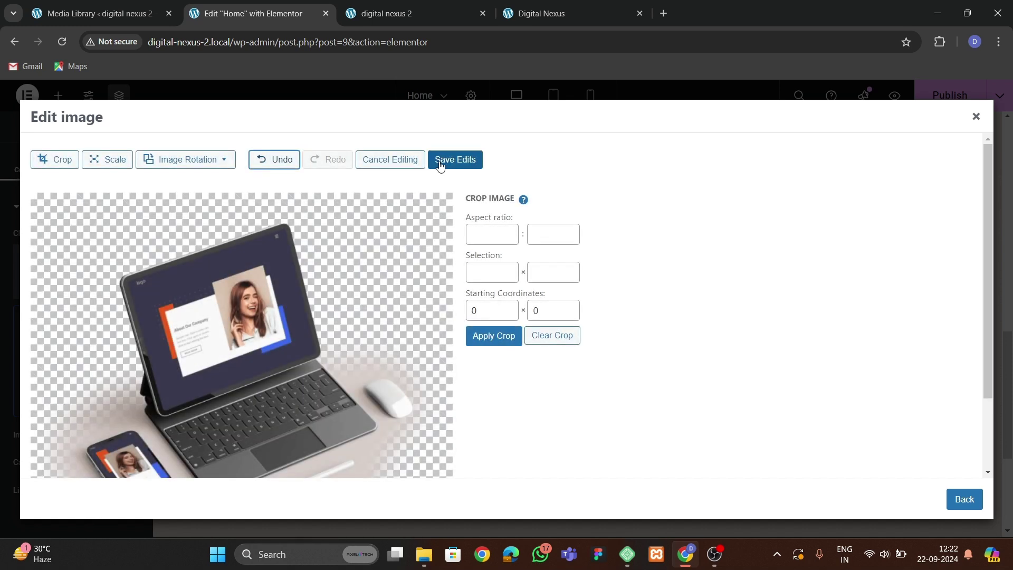
click(455, 159)
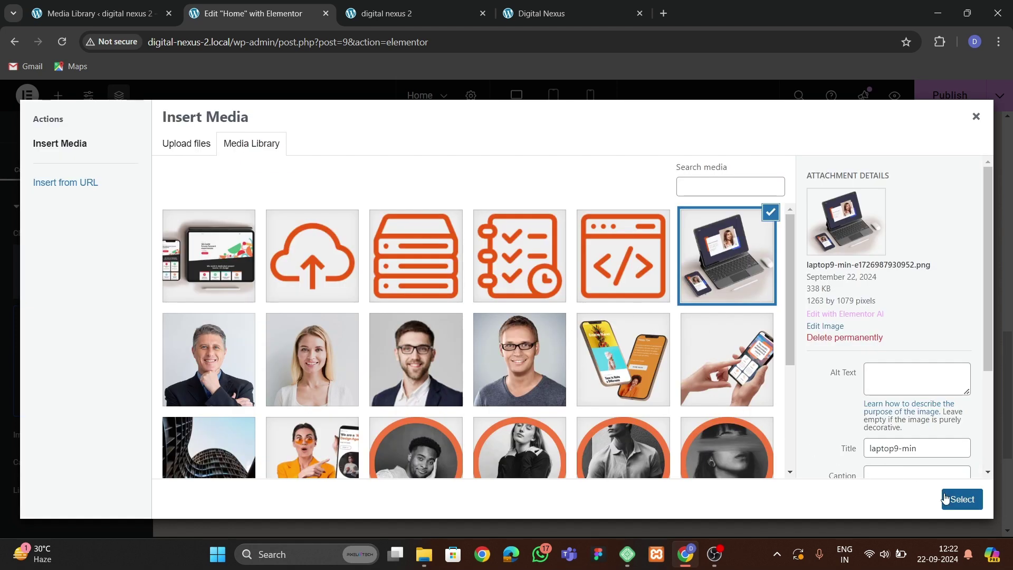
click(961, 499)
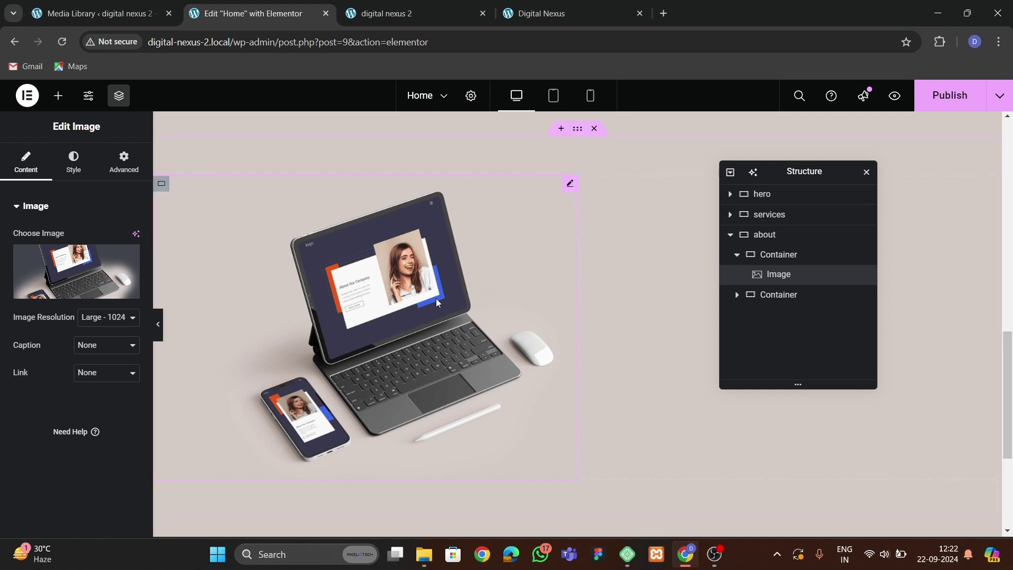
drag(758, 172, 460, 236)
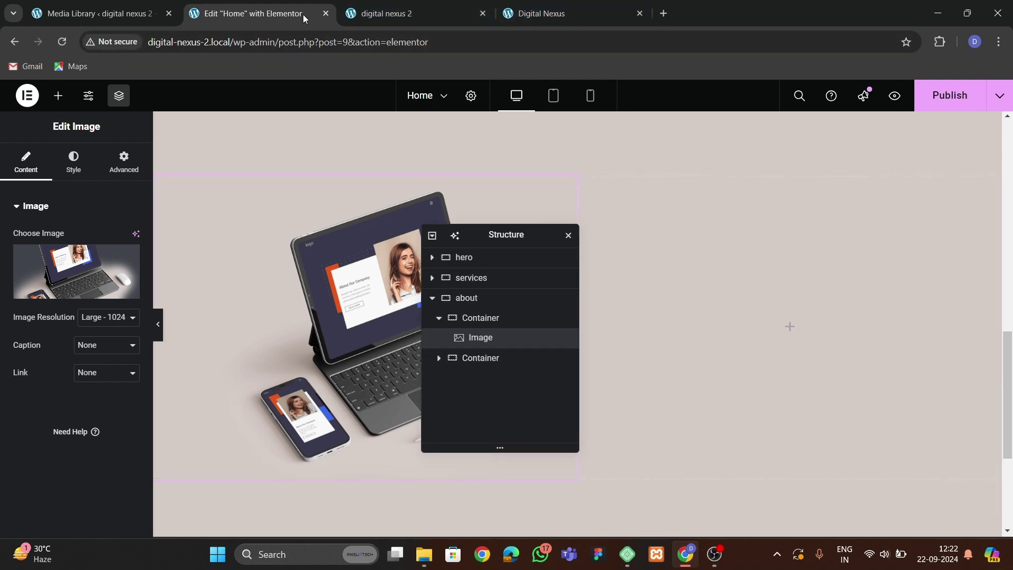
Copy the hero's Award Winning heading and paste it into the about section's right container.
click(567, 14)
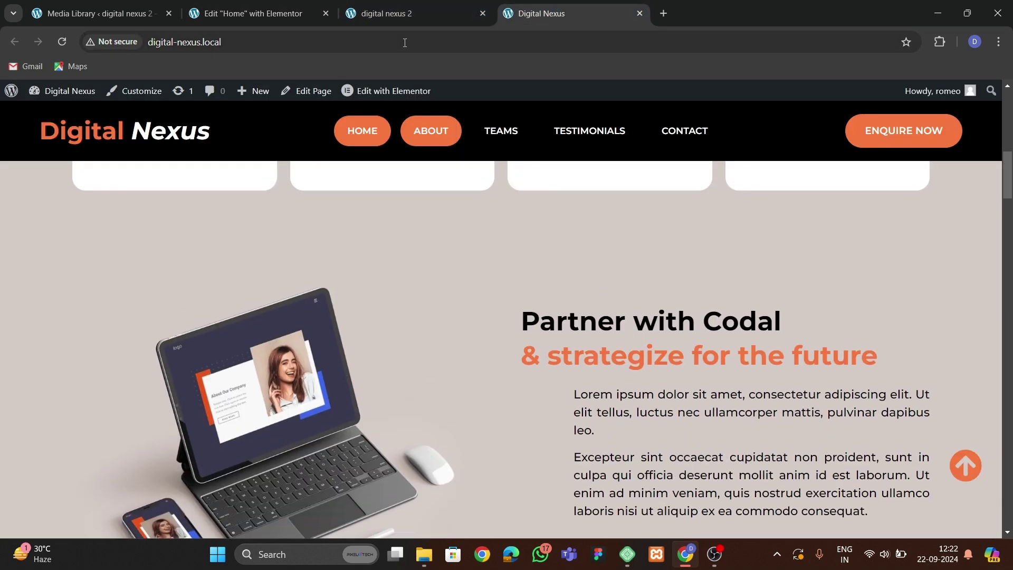
click(248, 13)
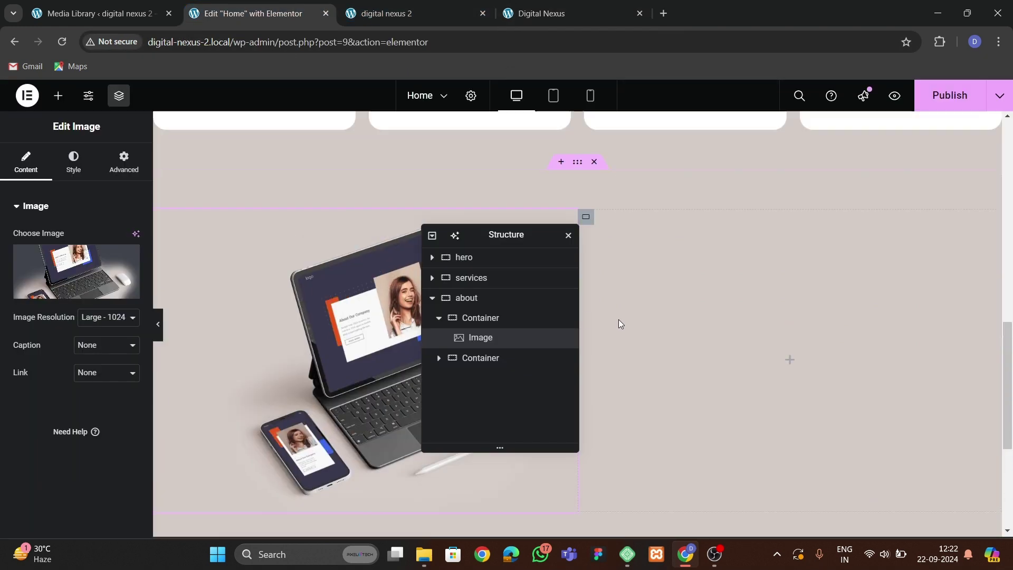
scroll(618, 323, up, 10)
right_click(307, 235)
key(Escape)
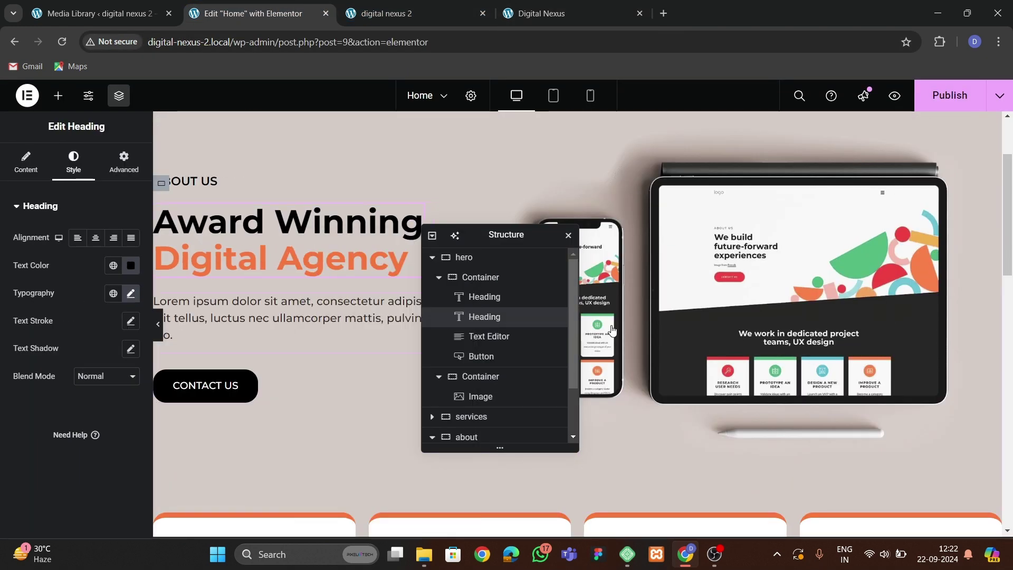
scroll(650, 323, down, 10)
right_click(698, 327)
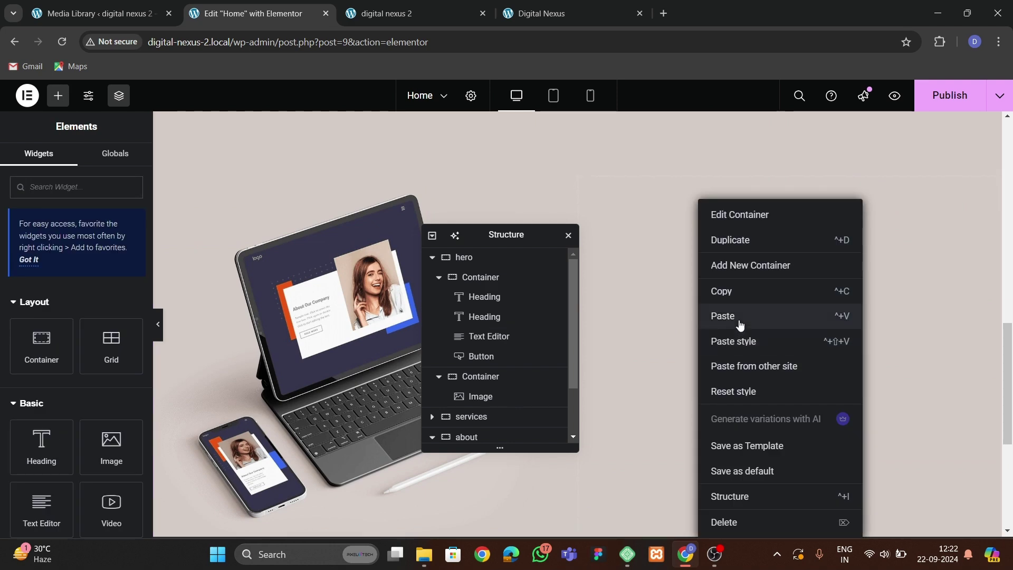
click(740, 324)
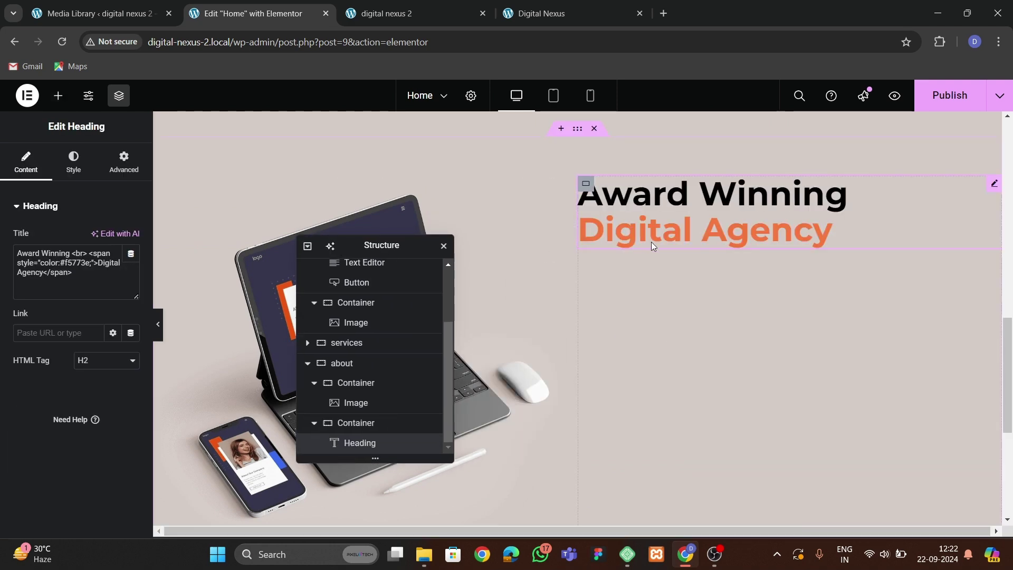
Replace the pasted heading text with 'Partner with Codal' and '& strategize for the future'.
click(532, 14)
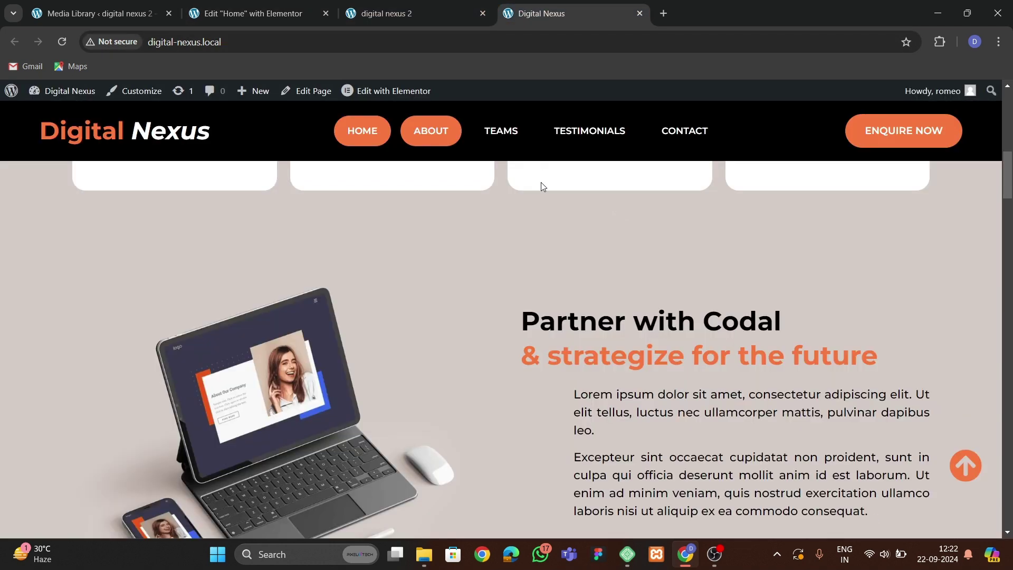
drag(526, 325, 805, 341)
key(ctrl+c)
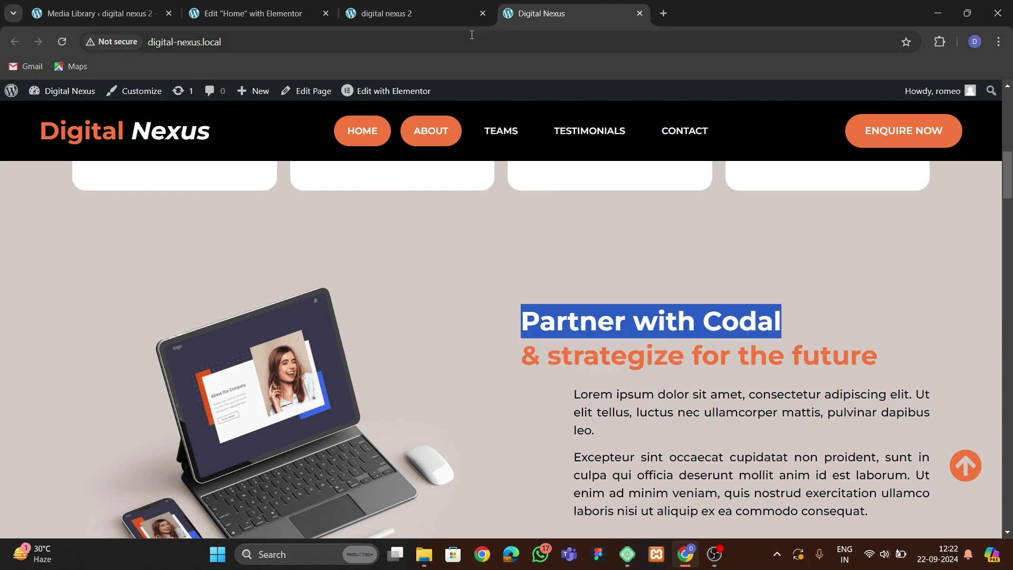
click(248, 14)
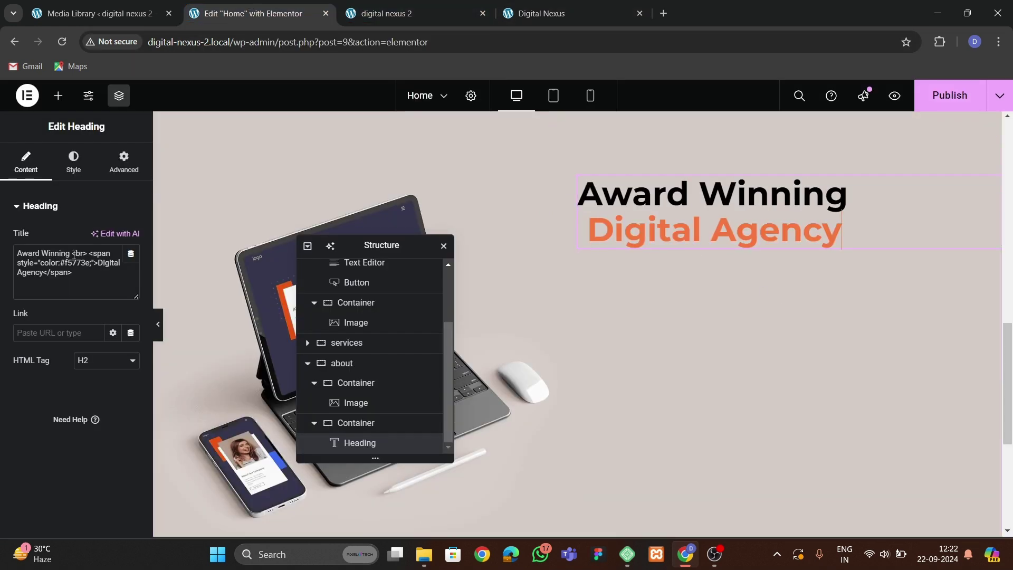
drag(74, 255, 7, 259)
key(ctrl+v)
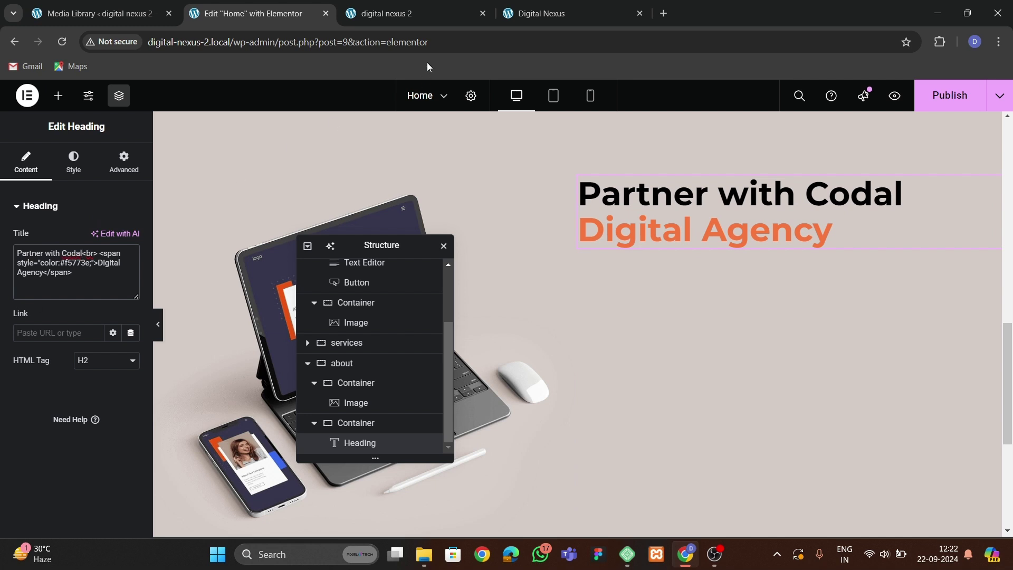
click(542, 13)
click(546, 367)
drag(520, 360, 892, 359)
key(ctrl+c)
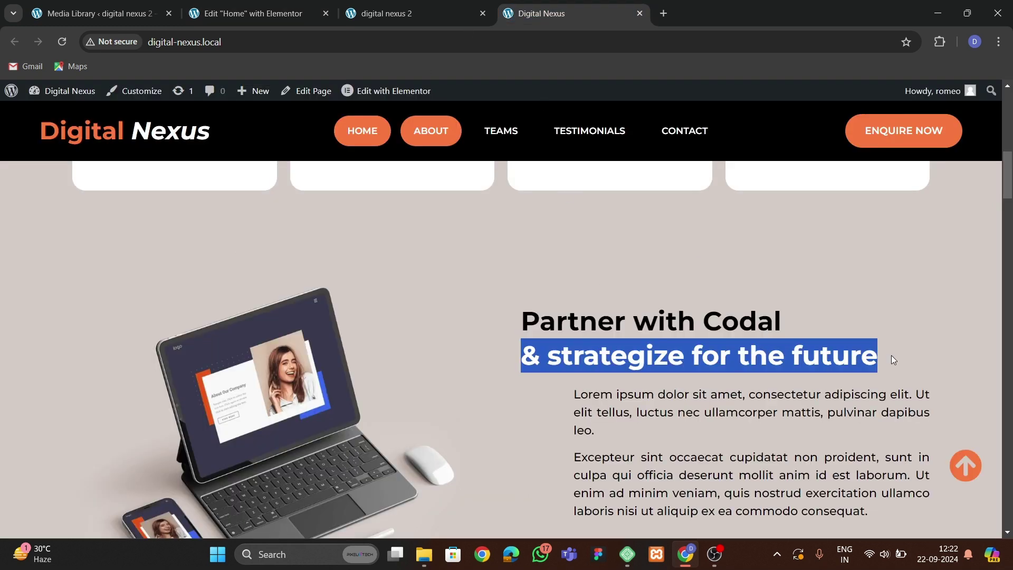
click(248, 13)
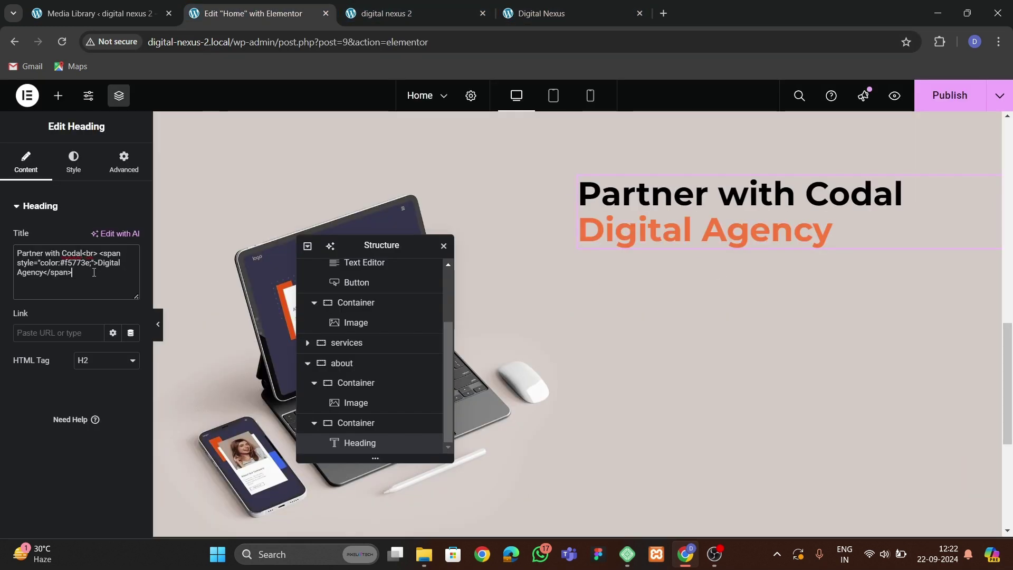
drag(94, 262, 39, 275)
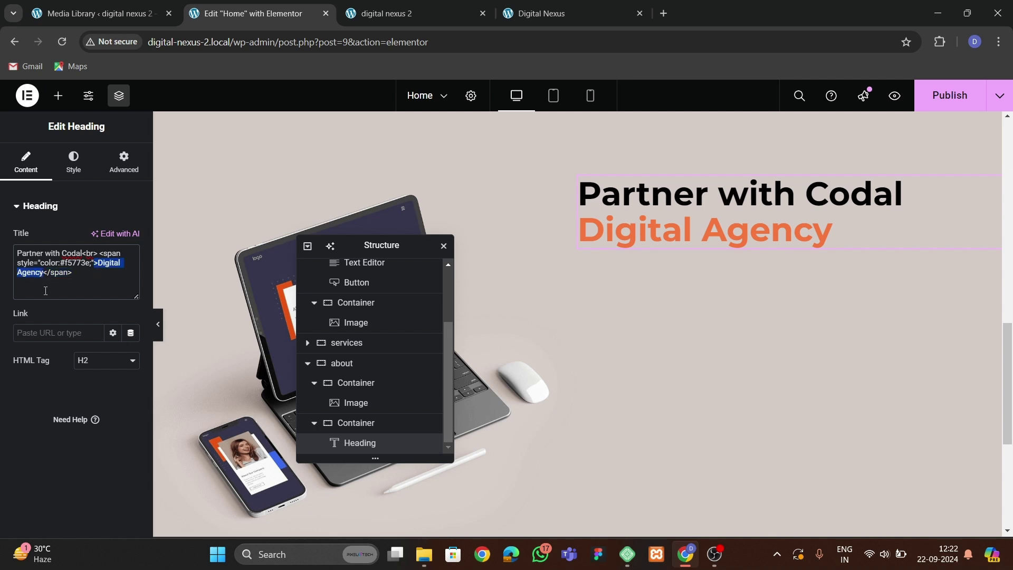
key(ctrl+v)
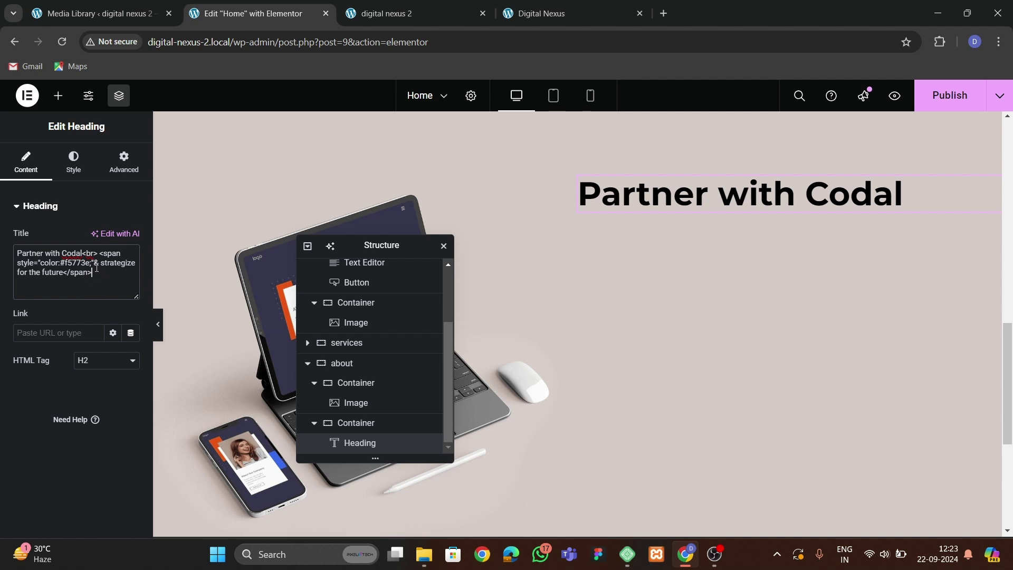
text(>)
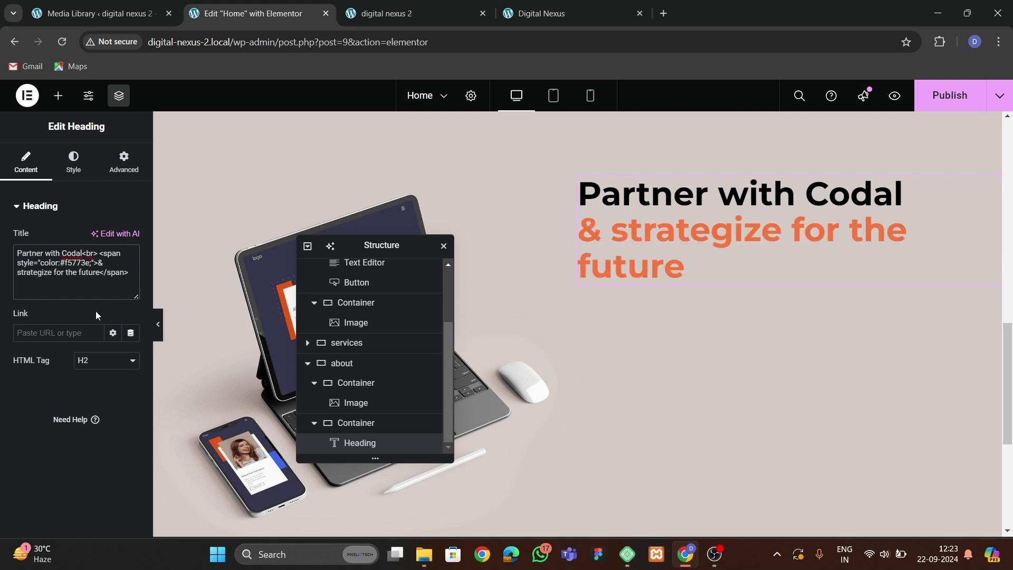
Set the heading font size to 42 and capitalise 'Strategize' in the orange line.
click(73, 161)
click(131, 293)
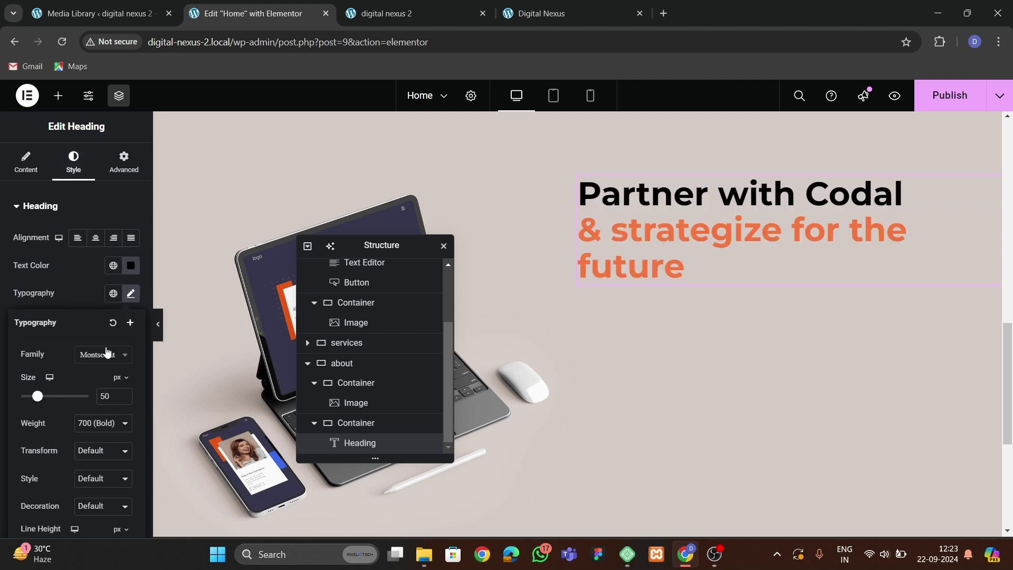
click(123, 400)
click(122, 400)
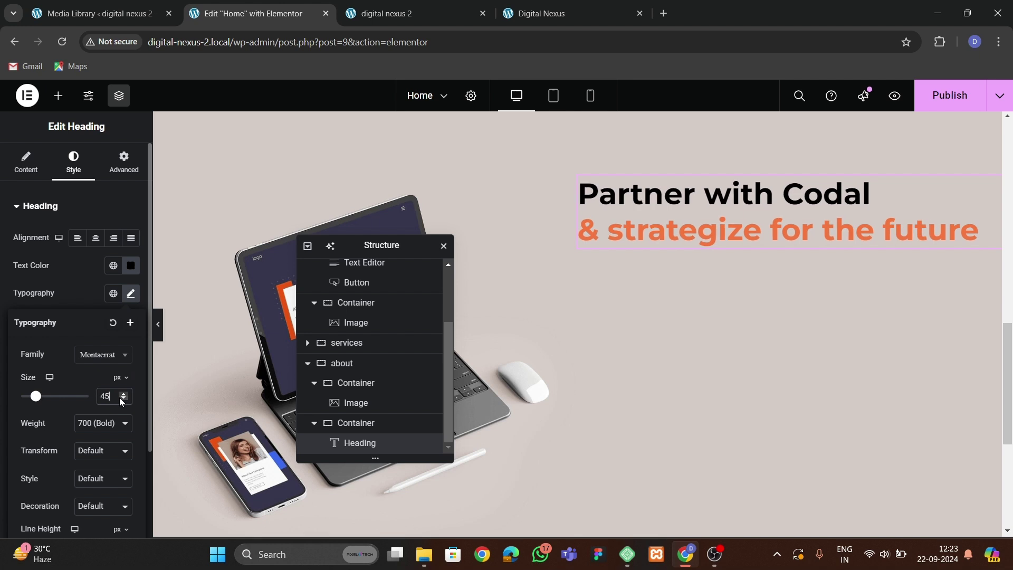
click(122, 400)
click(121, 400)
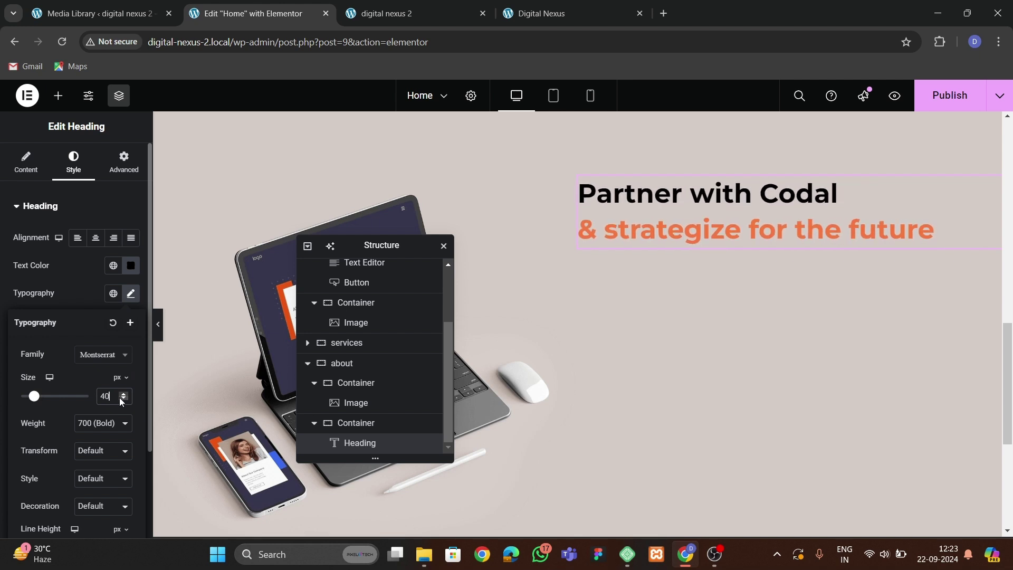
click(121, 395)
click(121, 395)
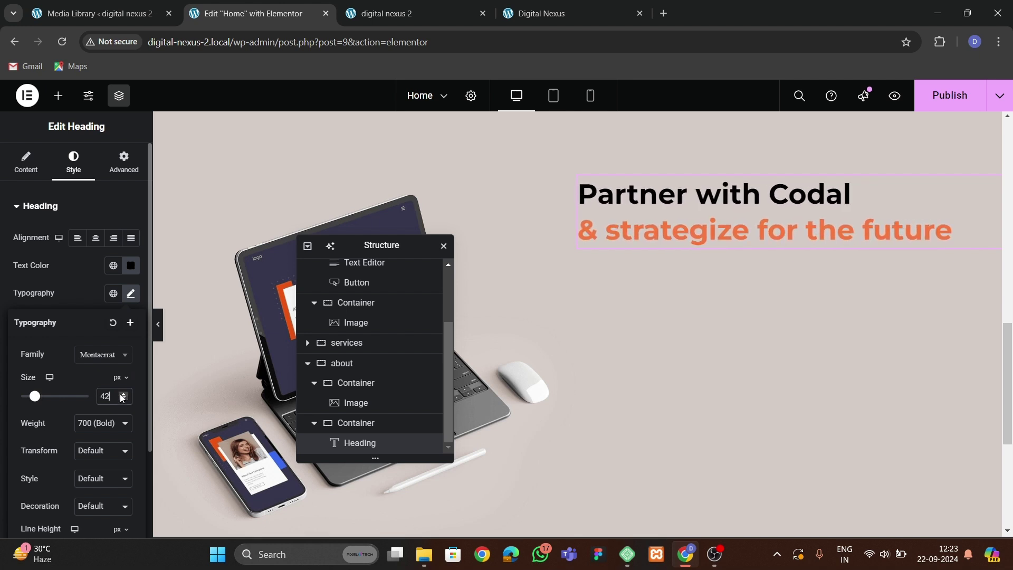
click(26, 163)
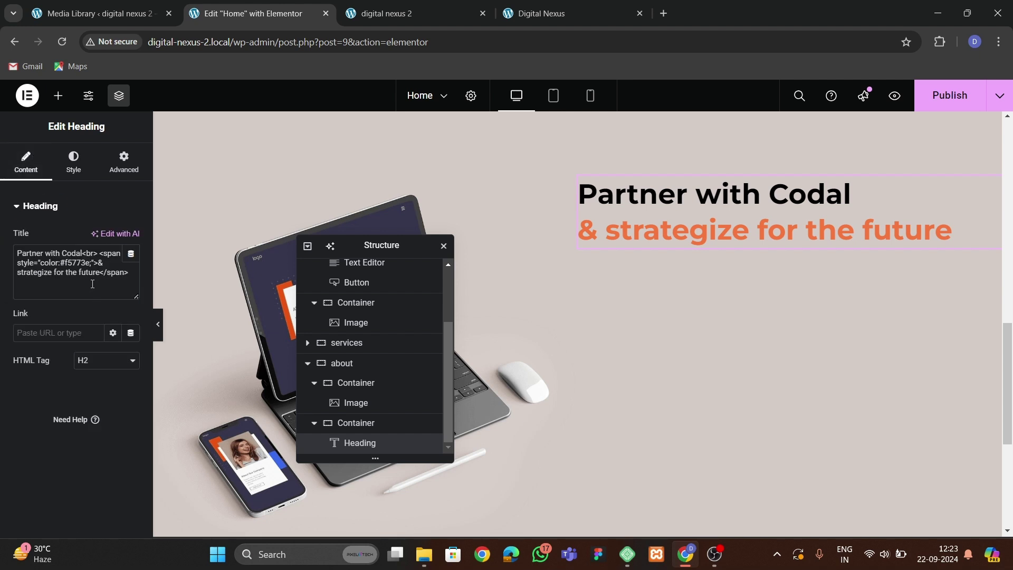
key(BackSpace)
text(S)
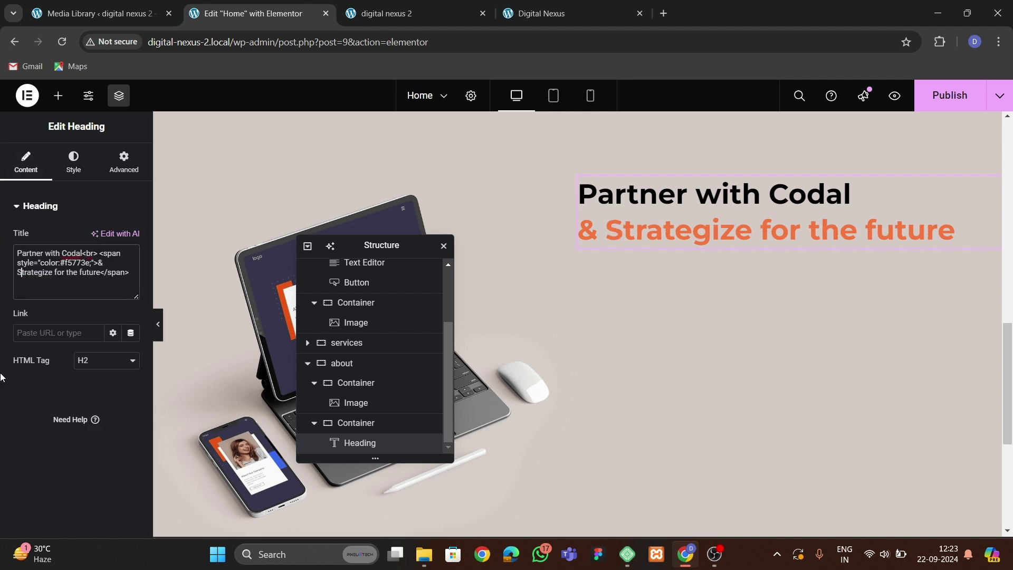
Check the live site's hero, then copy the hero paragraph in the editor.
click(443, 15)
click(569, 13)
scroll(475, 264, down, 4)
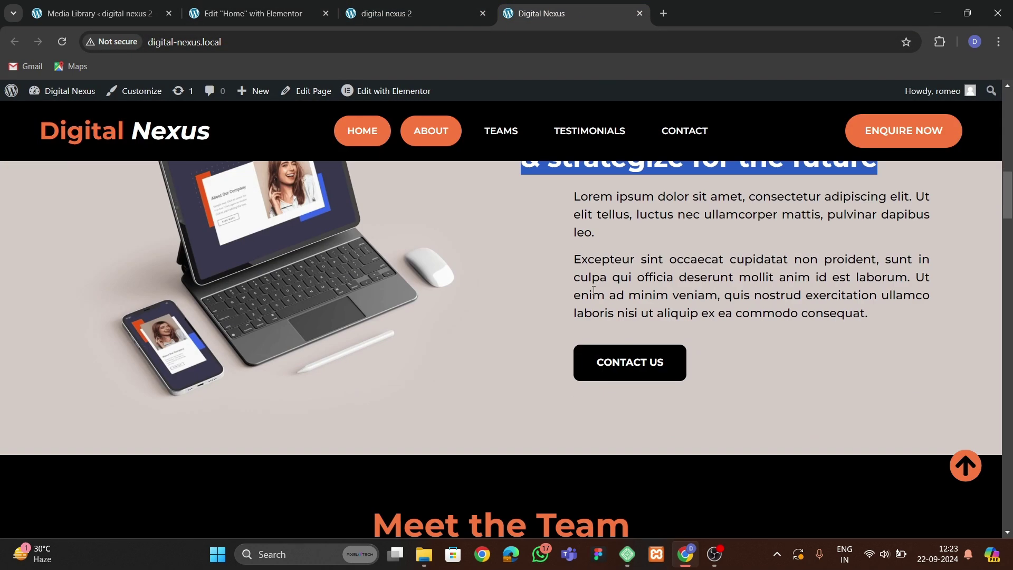
scroll(474, 264, up, 1)
click(227, 16)
scroll(491, 240, up, 8)
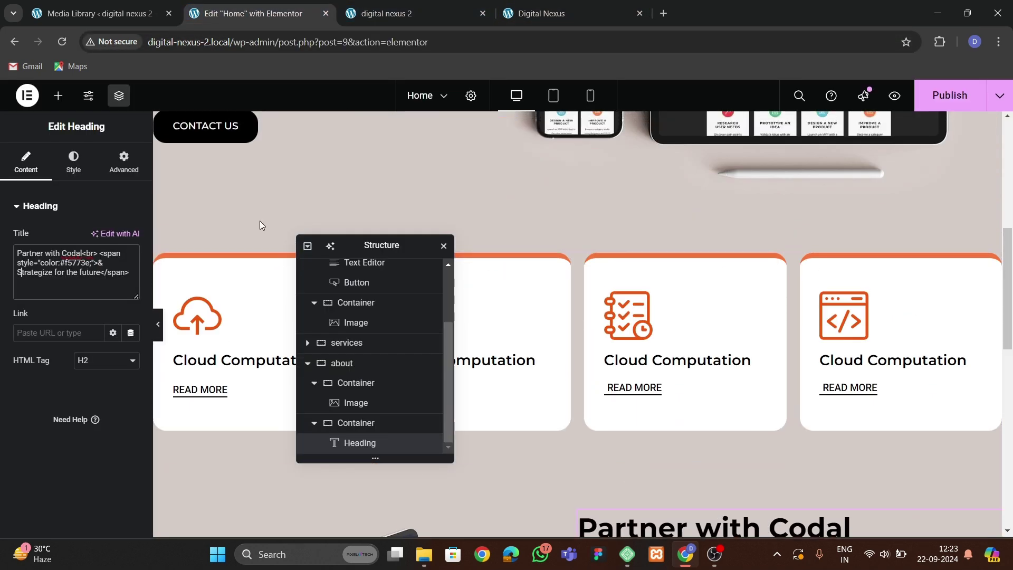
right_click(267, 194)
scroll(678, 300, down, 7)
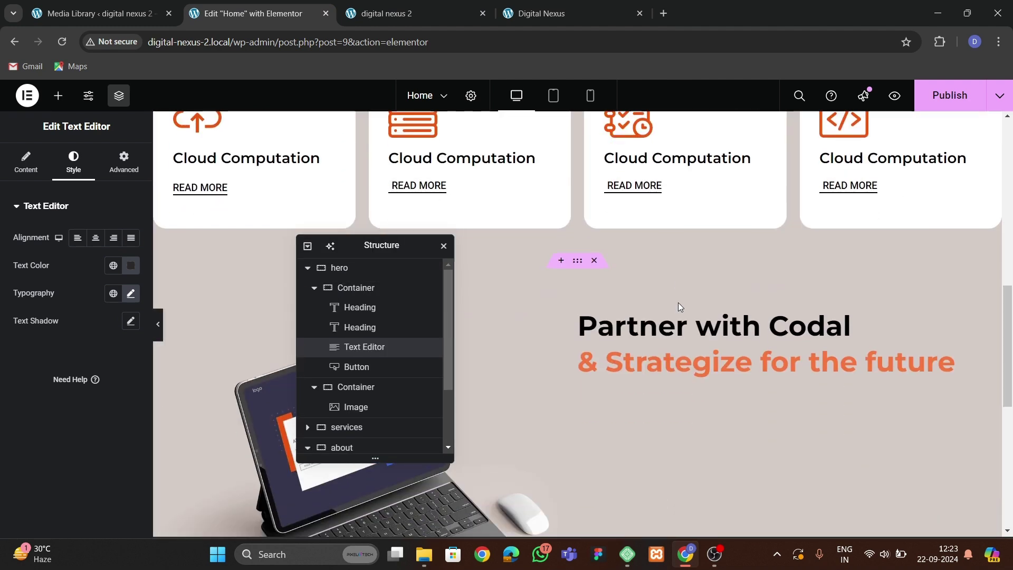
Paste the copied Lorem ipsum paragraph under the heading and add a second copy of it.
right_click(684, 365)
click(709, 345)
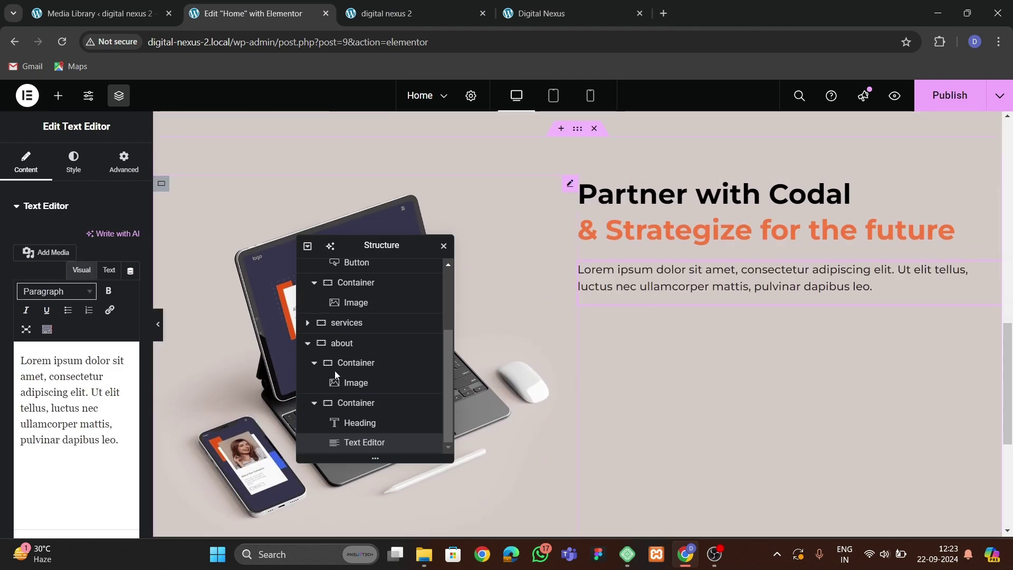
drag(124, 441, 2, 362)
key(ctrl+c)
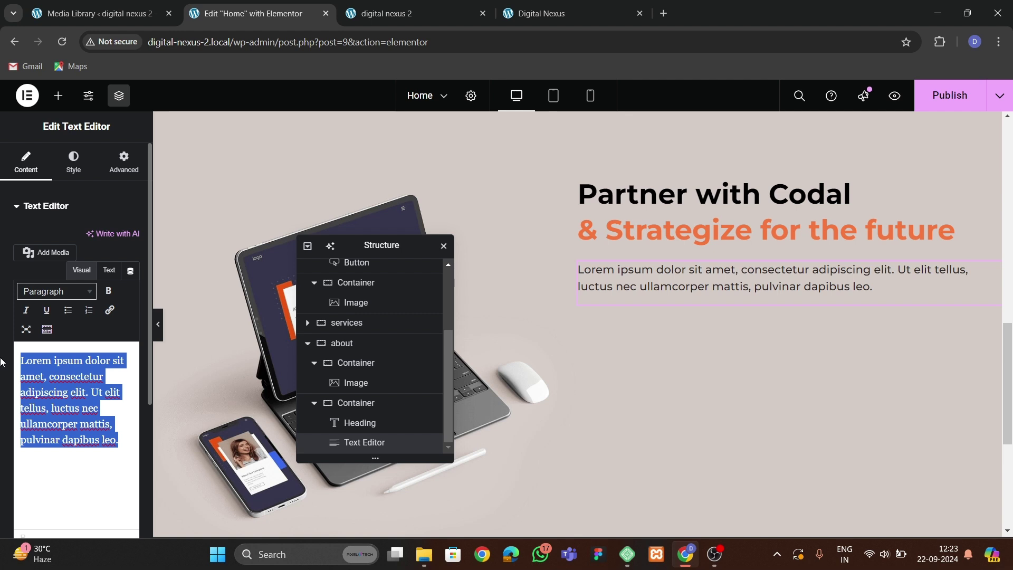
click(89, 424)
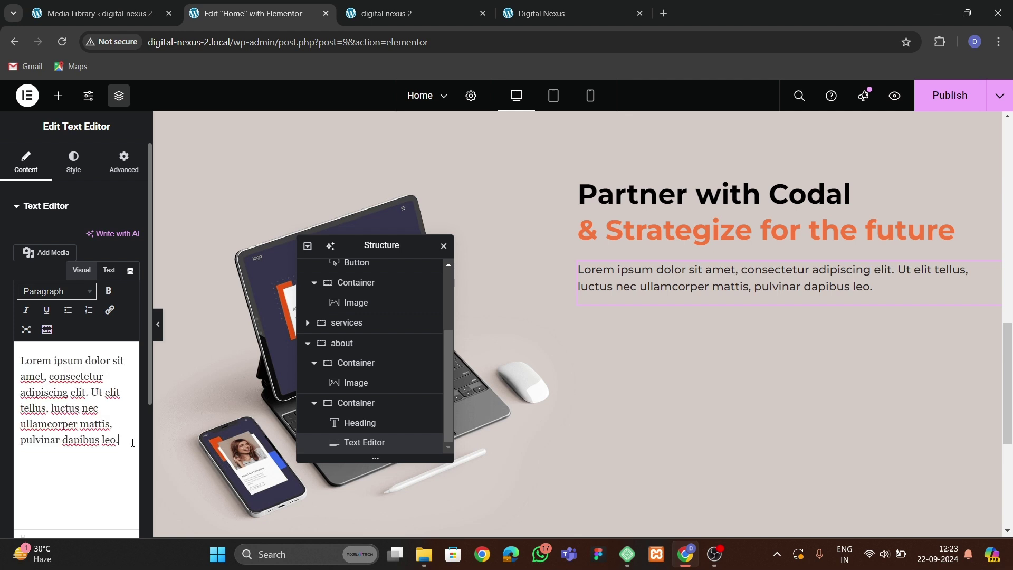
key(ctrl+v)
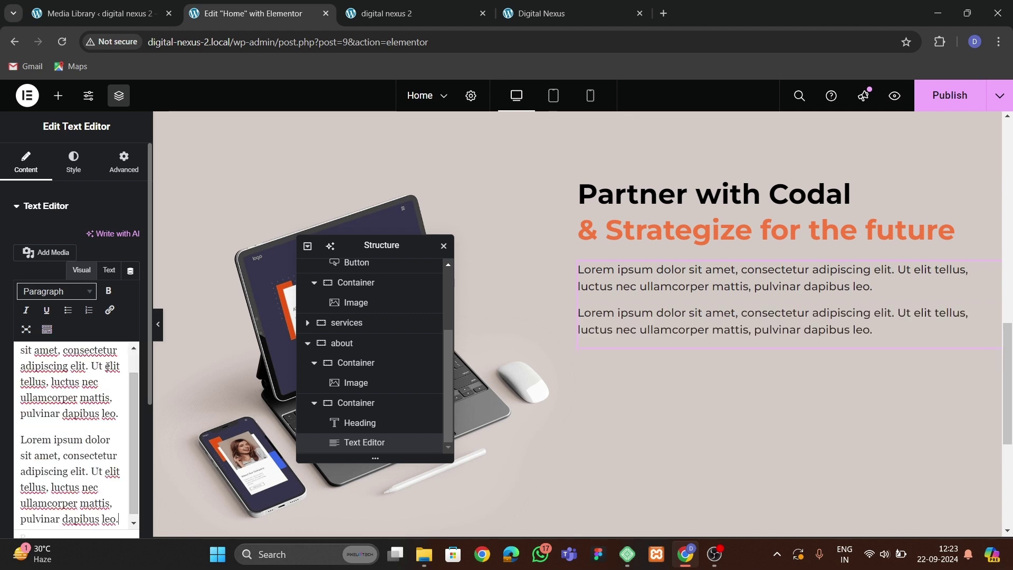
Justify the paragraph text and give it a 50 px left margin.
click(74, 162)
click(132, 238)
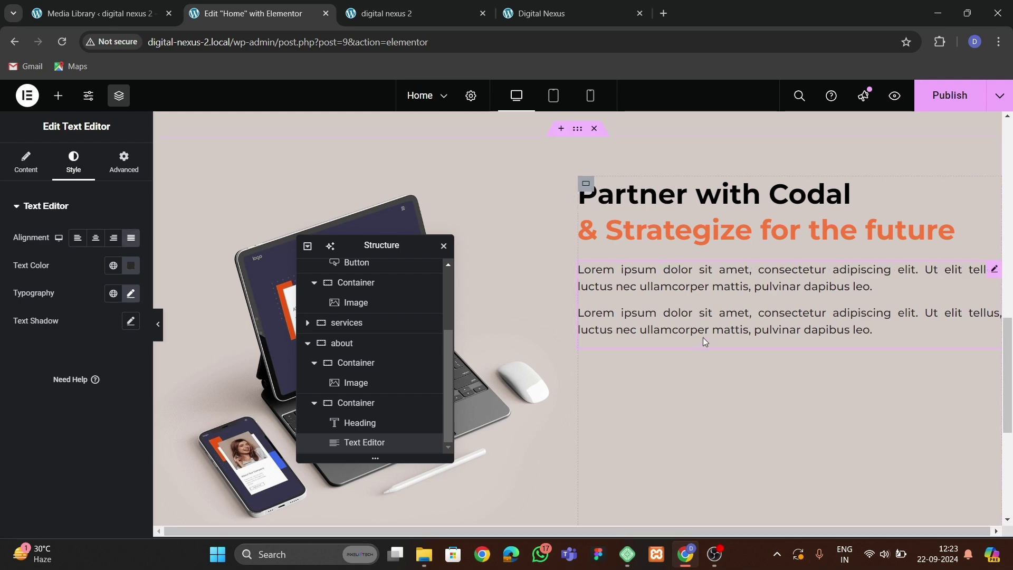
click(529, 14)
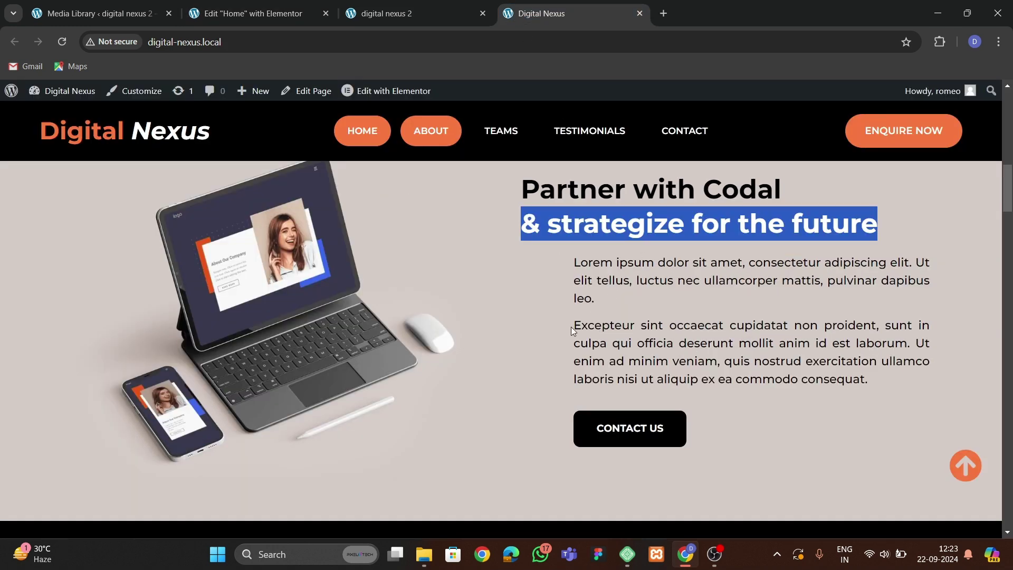
key(ctrl+shift+Tab)
key(ctrl+shift+Tab)
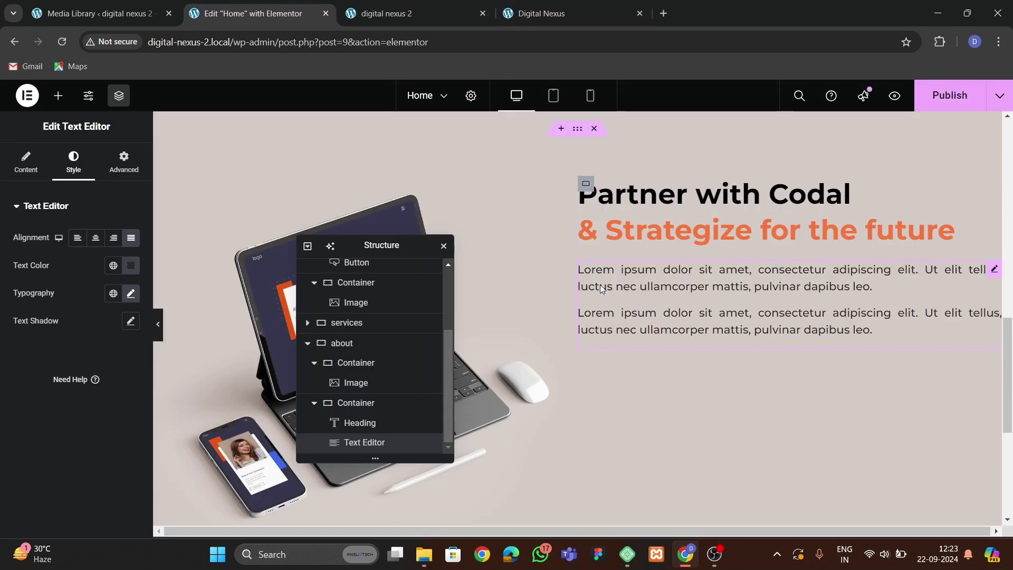
click(124, 161)
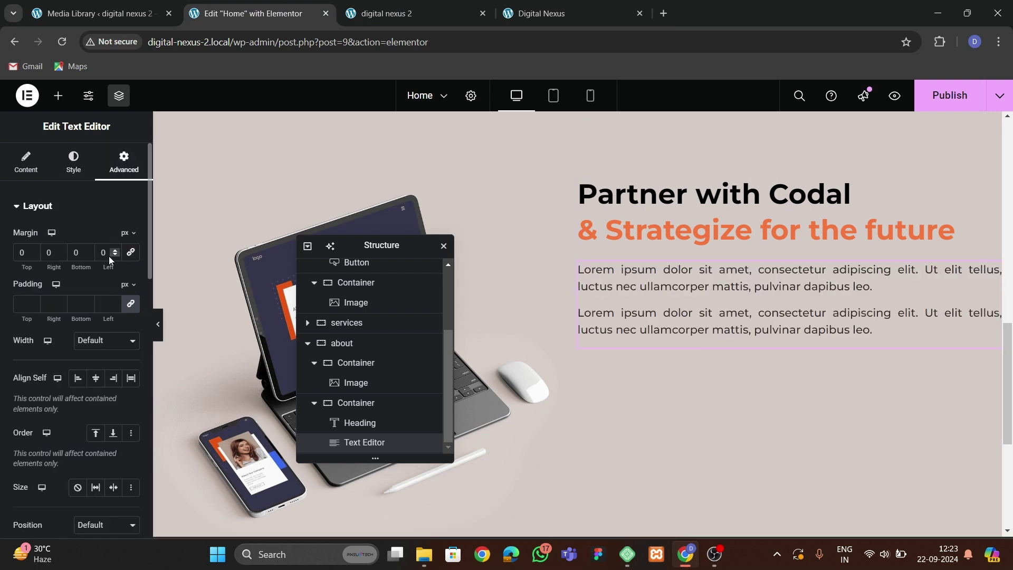
text(5)
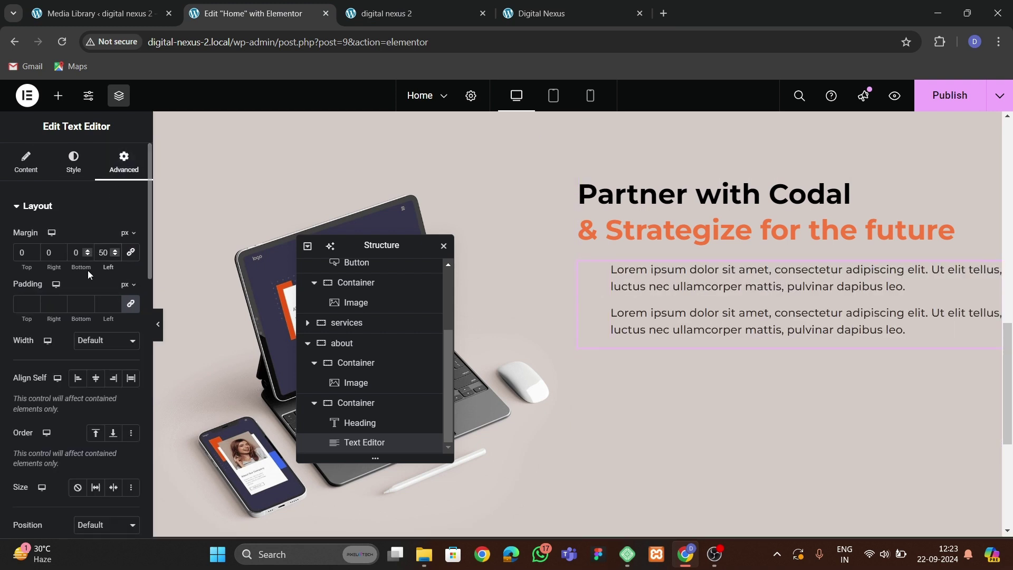
scroll(444, 299, up, 2)
scroll(266, 226, up, 6)
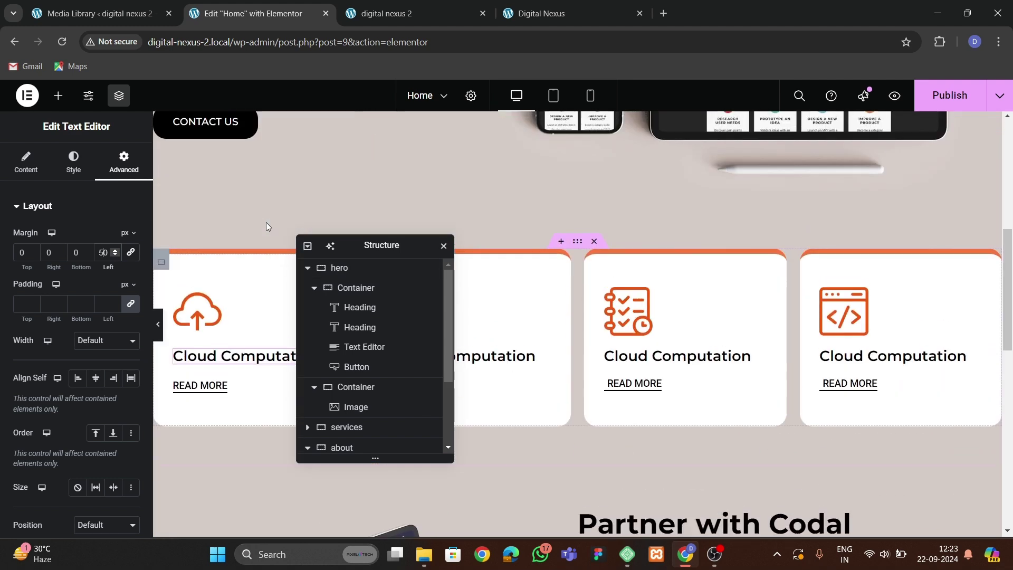
Copy the hero CONTACT US button below the paragraphs and indent it 50 px.
right_click(233, 126)
scroll(684, 322, down, 5)
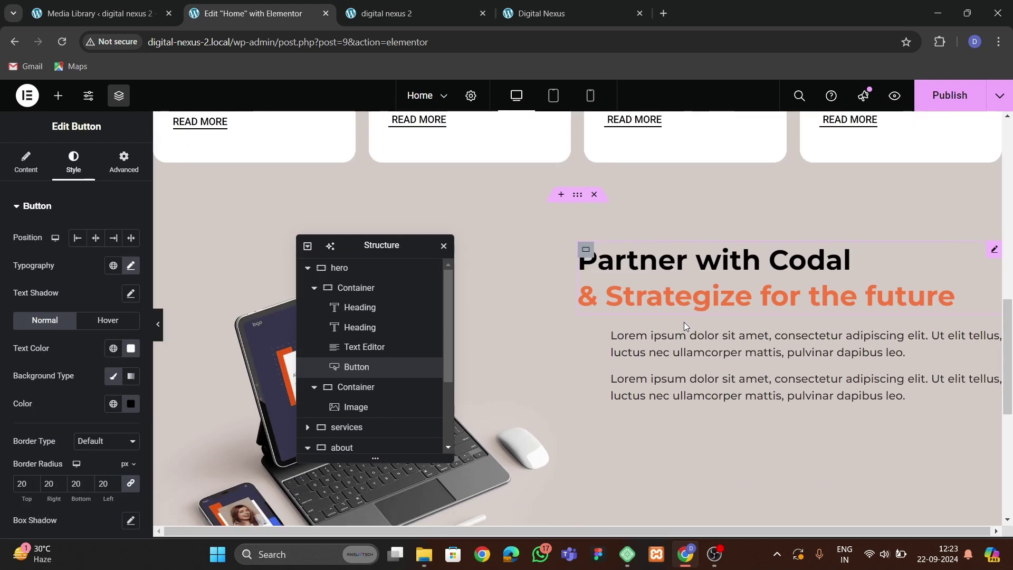
scroll(684, 326, down, 3)
right_click(687, 191)
click(714, 285)
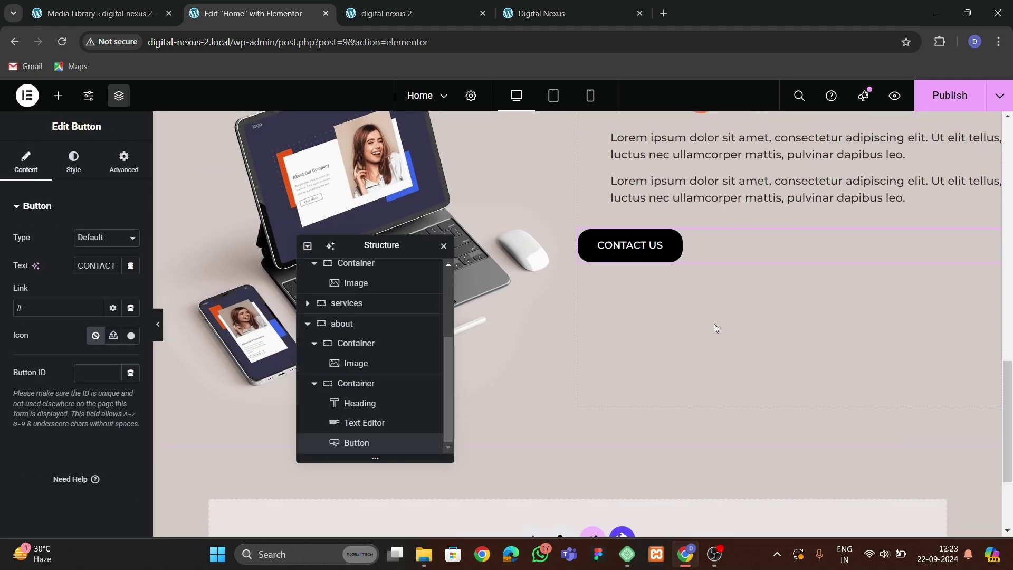
click(123, 160)
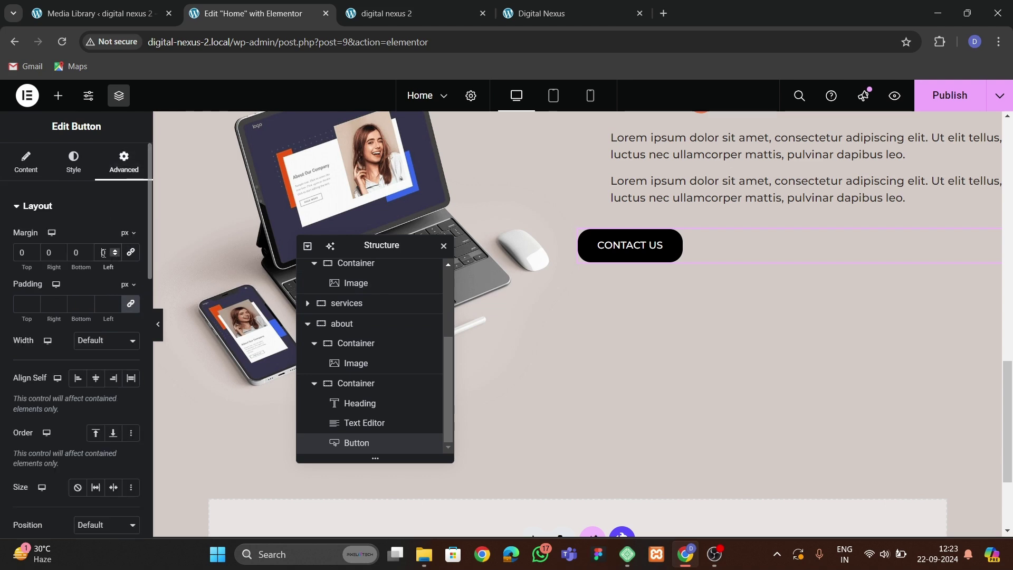
drag(104, 268, 643, 296)
scroll(643, 316, up, 4)
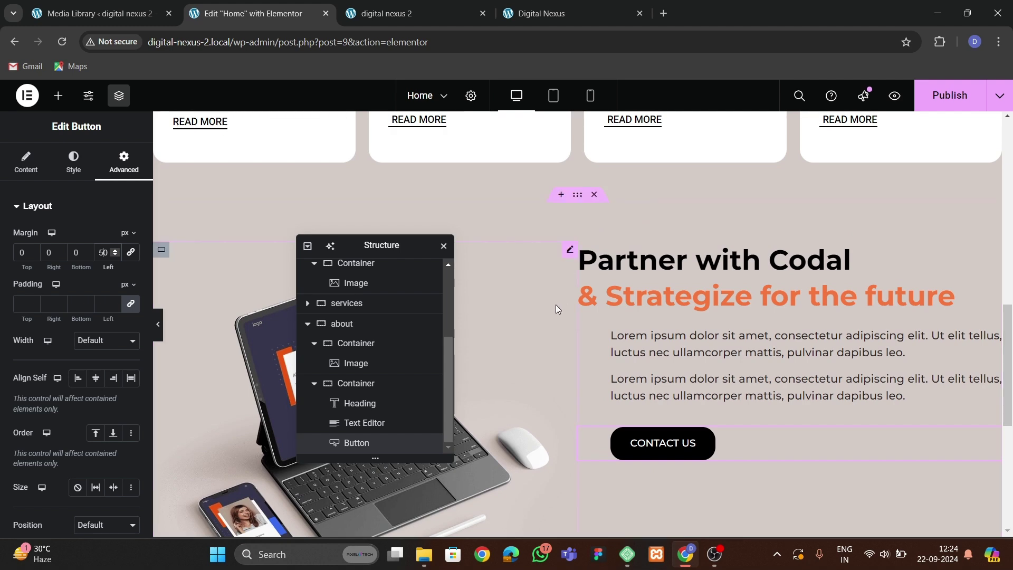
click(26, 161)
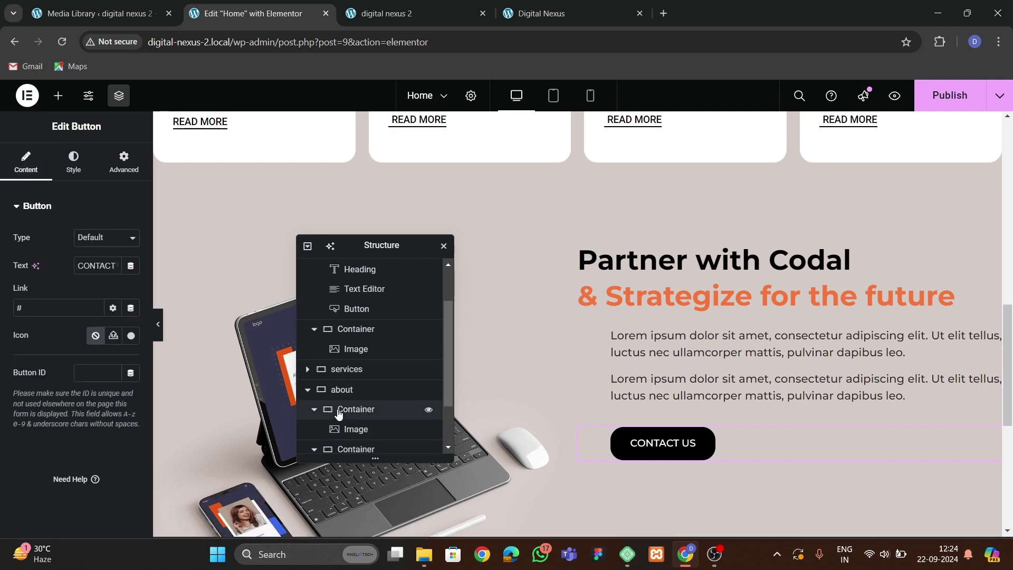
Vertically centre the about container's contents and compare the preview with the live site.
click(337, 390)
click(25, 160)
scroll(70, 431, down, 1)
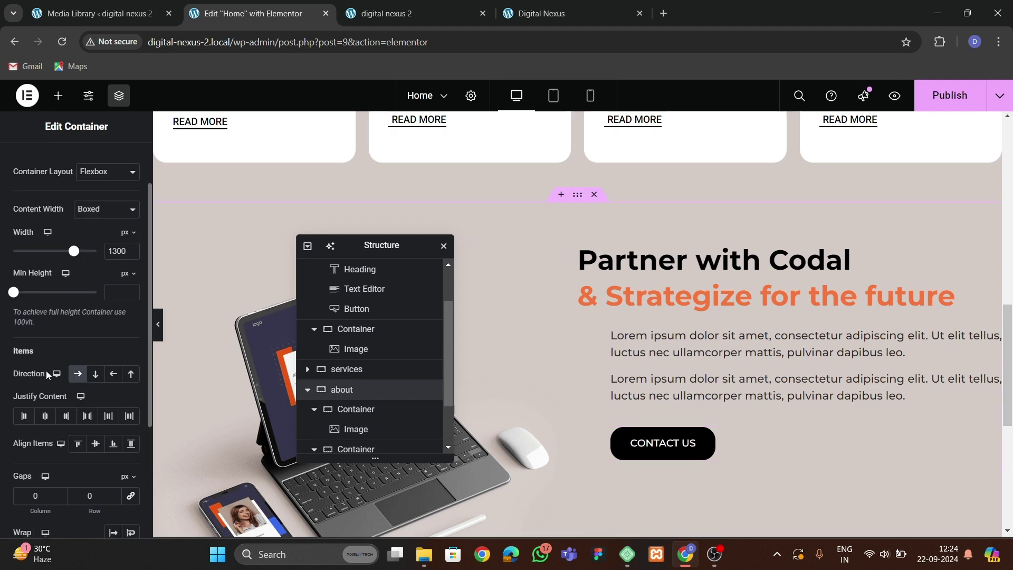
click(96, 443)
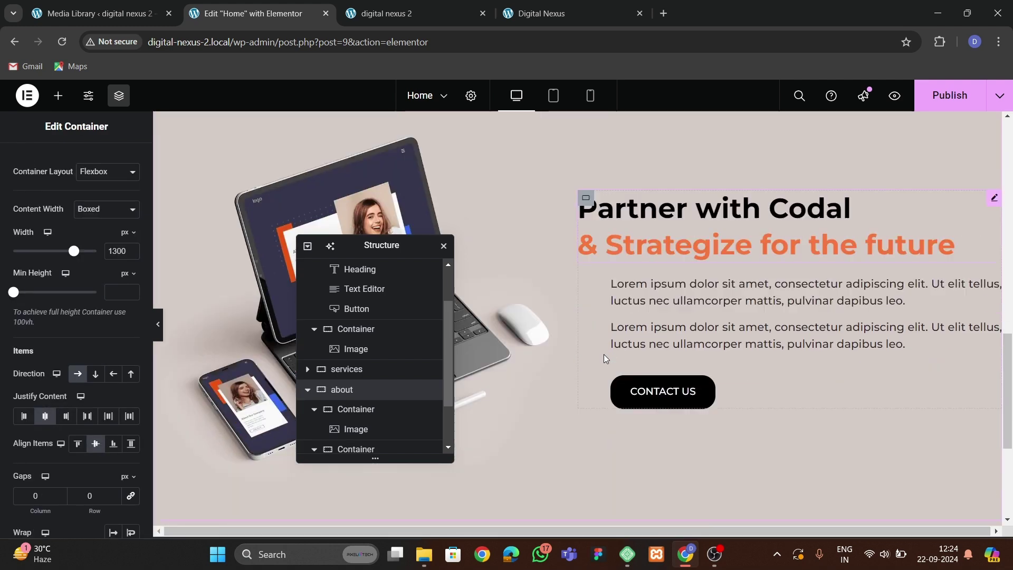
text(5)
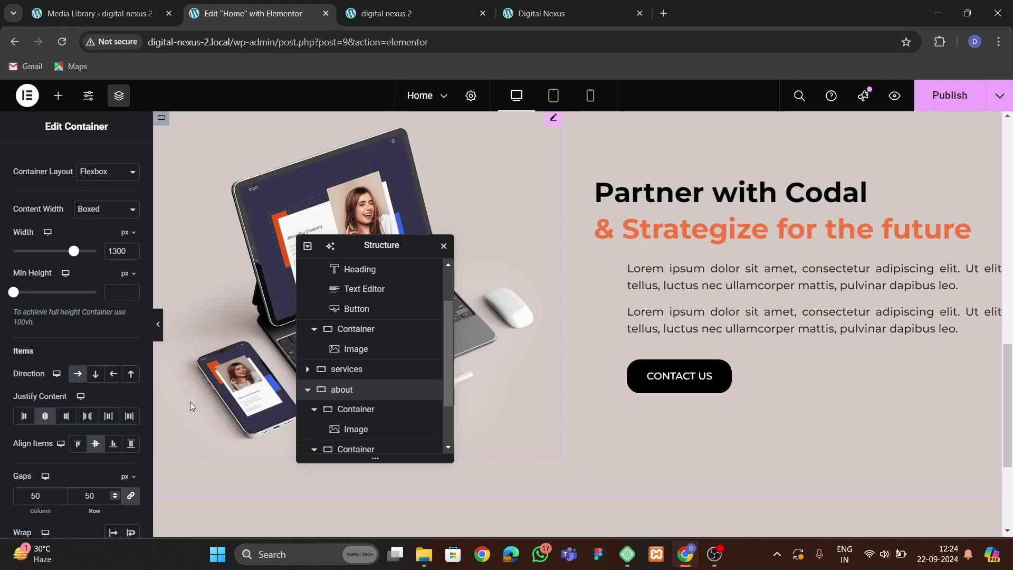
click(158, 324)
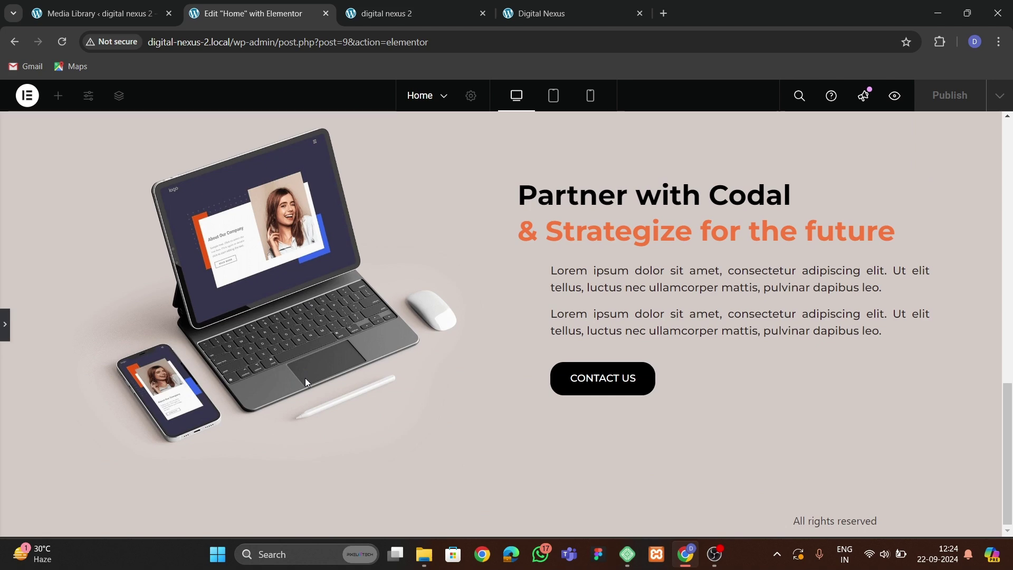
click(569, 11)
click(564, 321)
scroll(496, 346, up, 3)
scroll(466, 366, down, 3)
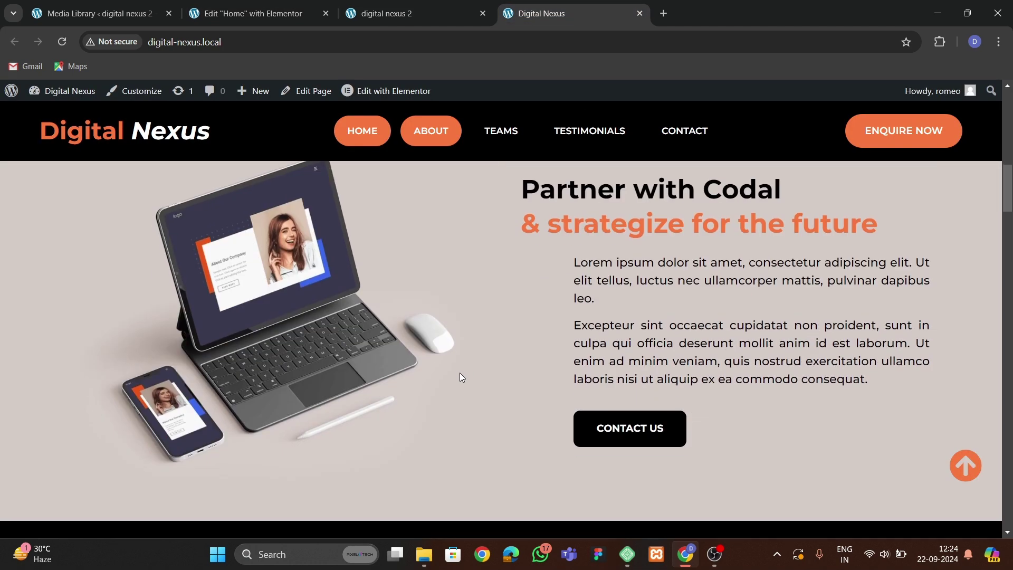
click(309, 21)
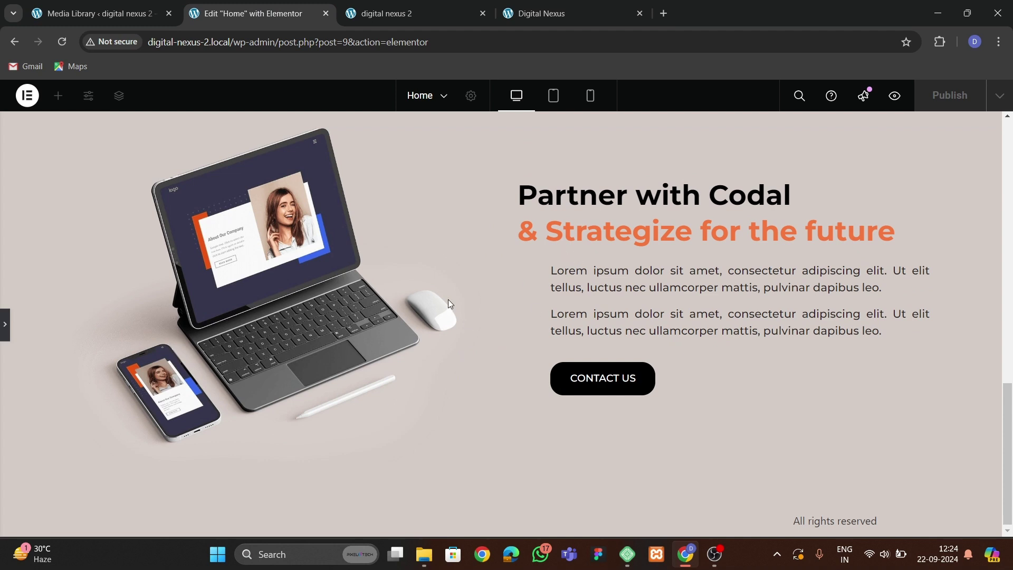
Align the Partner text column's items to the start with 40 px gaps.
click(5, 324)
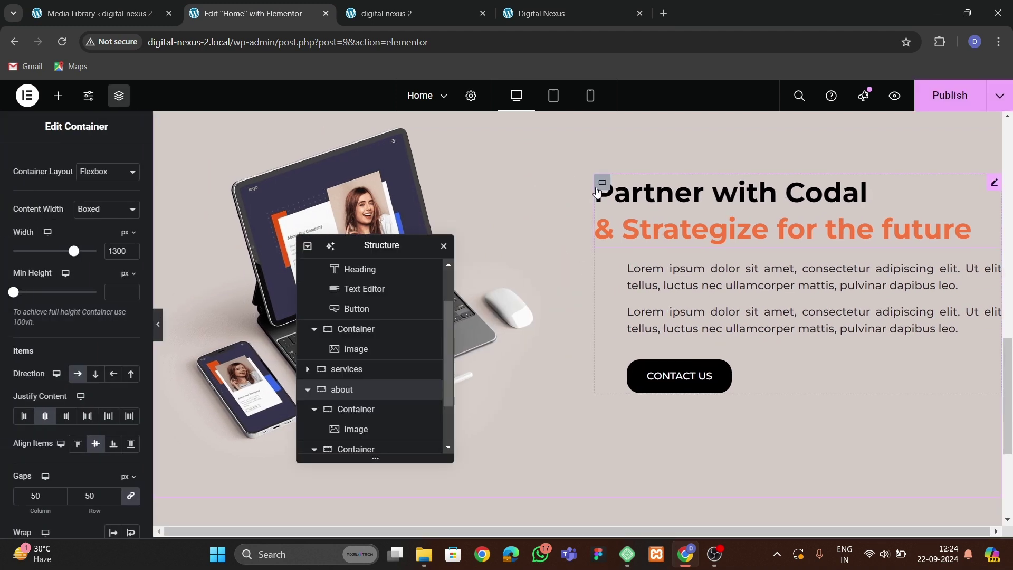
click(25, 160)
scroll(43, 376, down, 3)
click(96, 377)
click(77, 377)
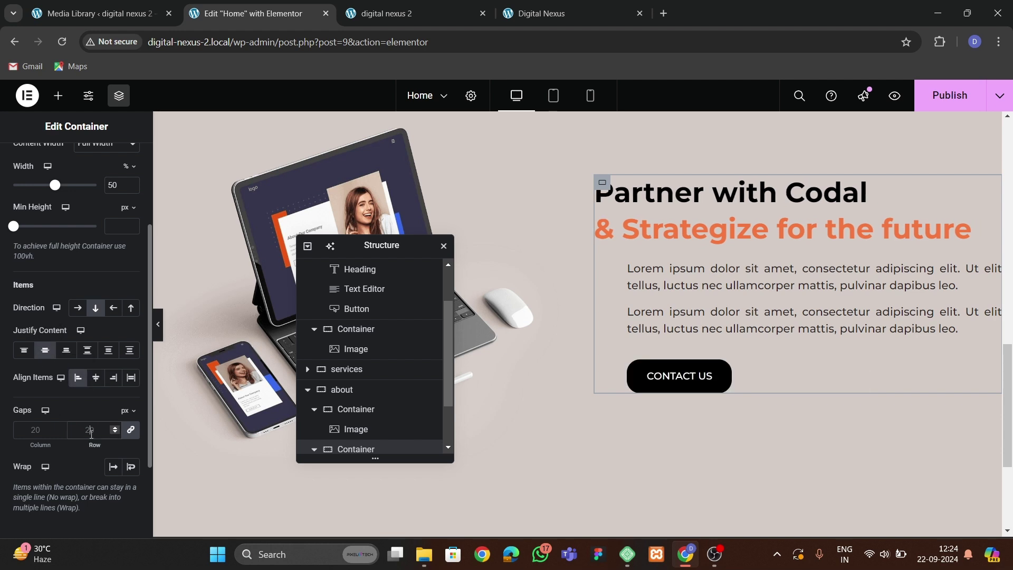
click(91, 430)
text(40)
Publish the page and reload the preview to check the about section.
click(949, 94)
click(378, 16)
key(F5)
scroll(334, 365, down, 5)
scroll(445, 403, down, 3)
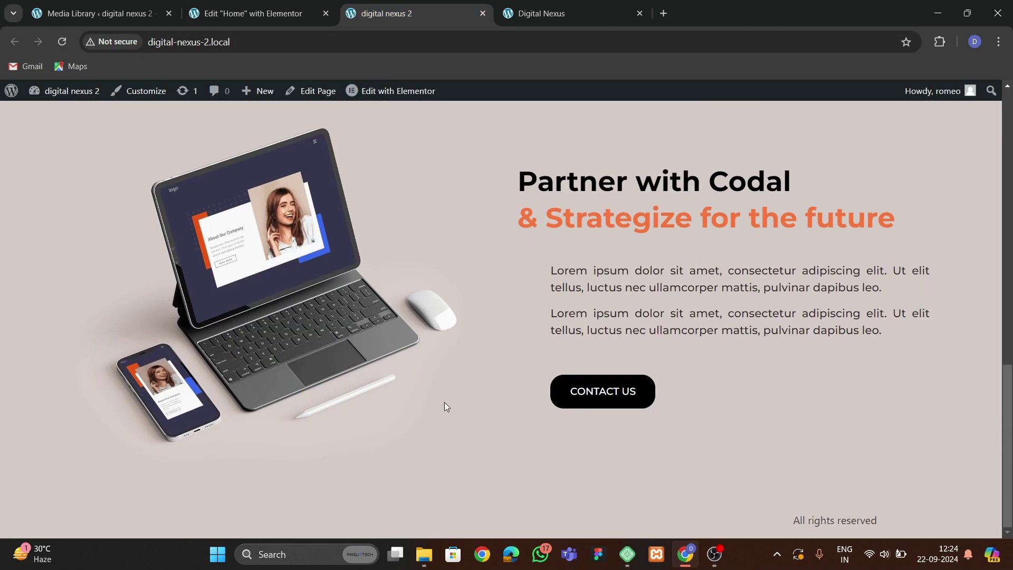
scroll(444, 402, up, 12)
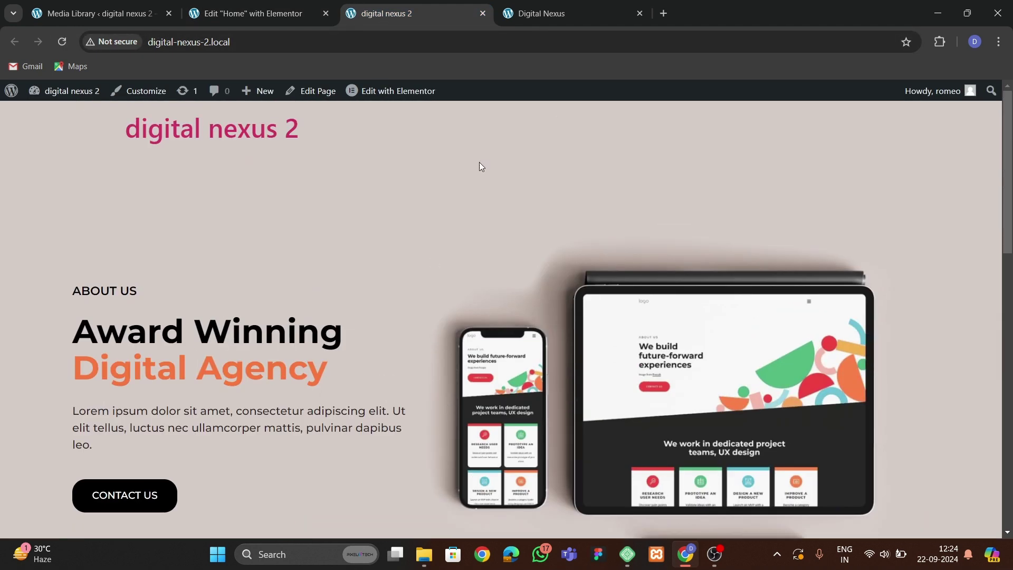
View the Digital Nexus site's team cards for reference, then return to the editor.
click(561, 15)
scroll(413, 389, down, 5)
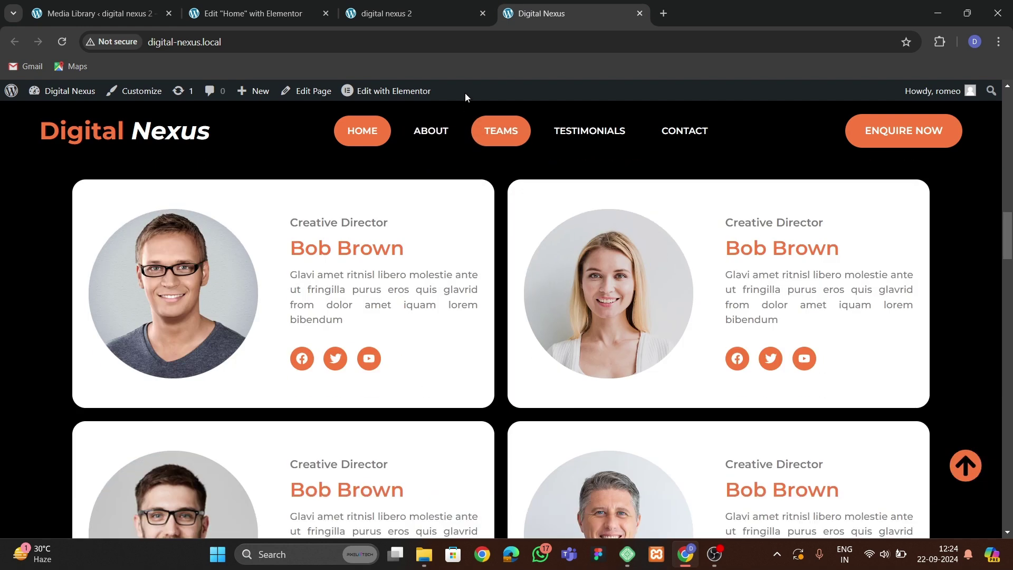
click(253, 13)
scroll(523, 309, down, 1)
Add a single-column section below the content with a width of 1300.
drag(397, 241, 787, 192)
click(533, 459)
click(533, 499)
scroll(475, 422, down, 2)
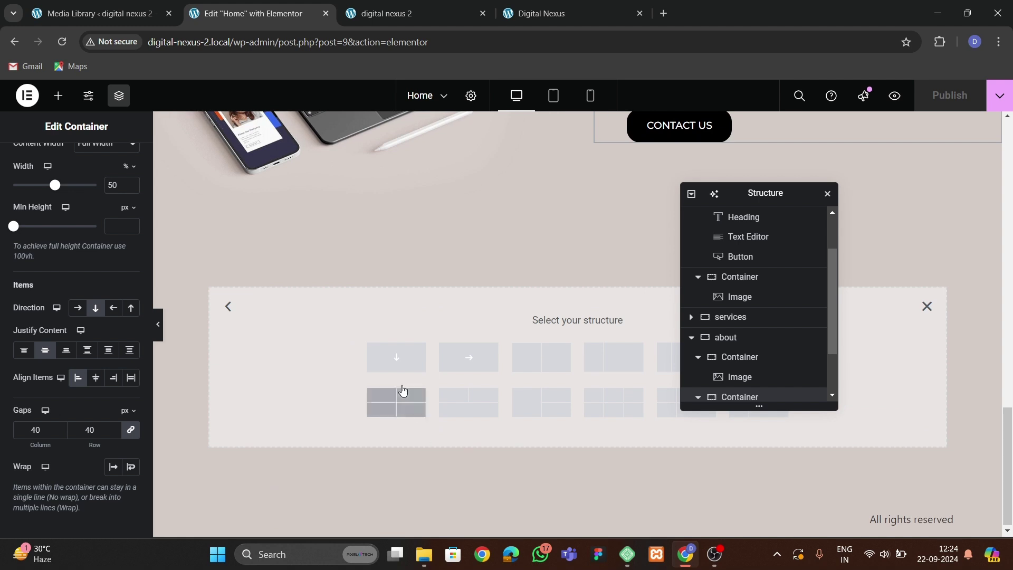
click(395, 357)
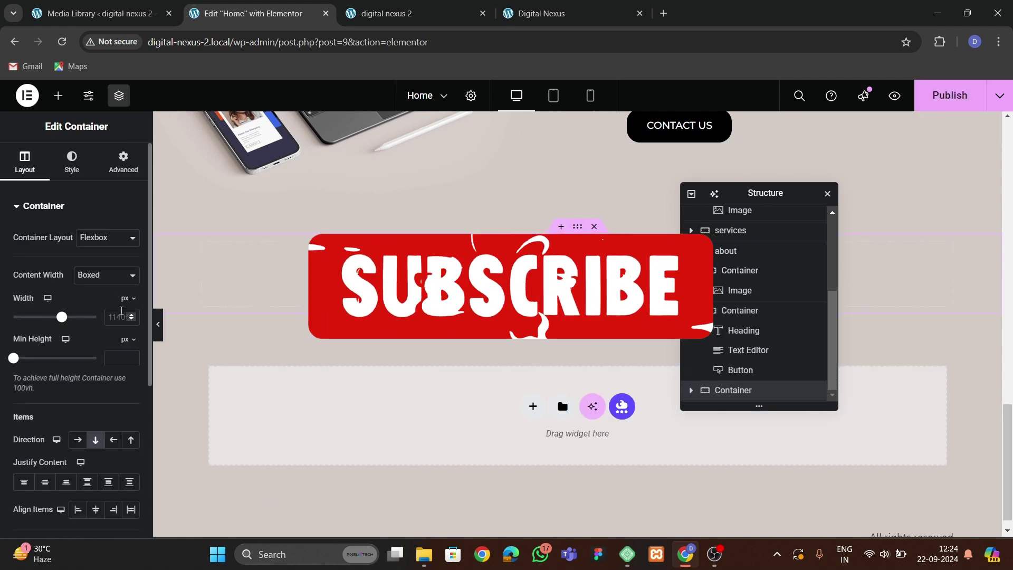
click(122, 316)
text(1300)
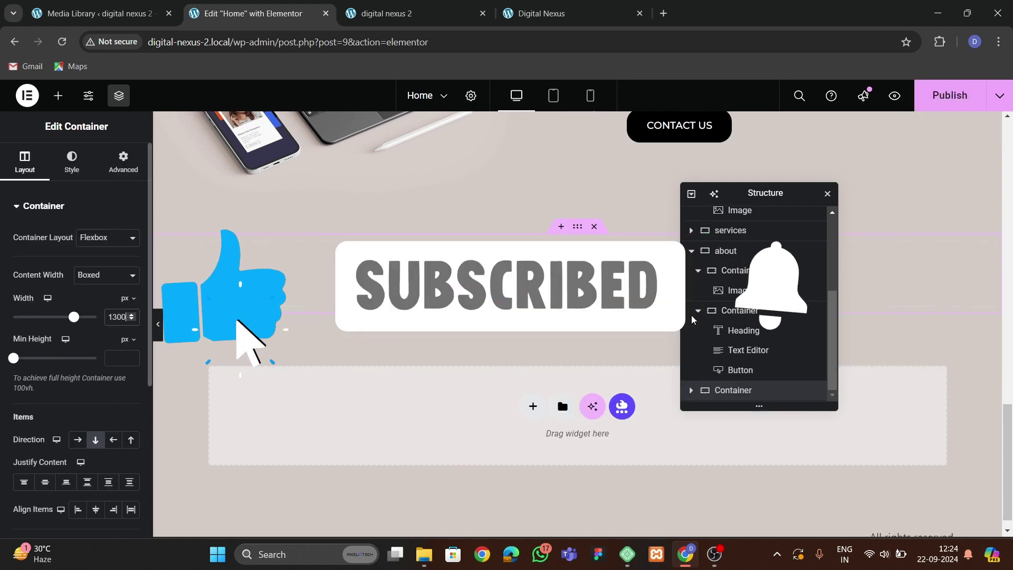
Name the new section 'teams' and give it 60 px top and bottom padding.
double_click(732, 390)
text(teams)
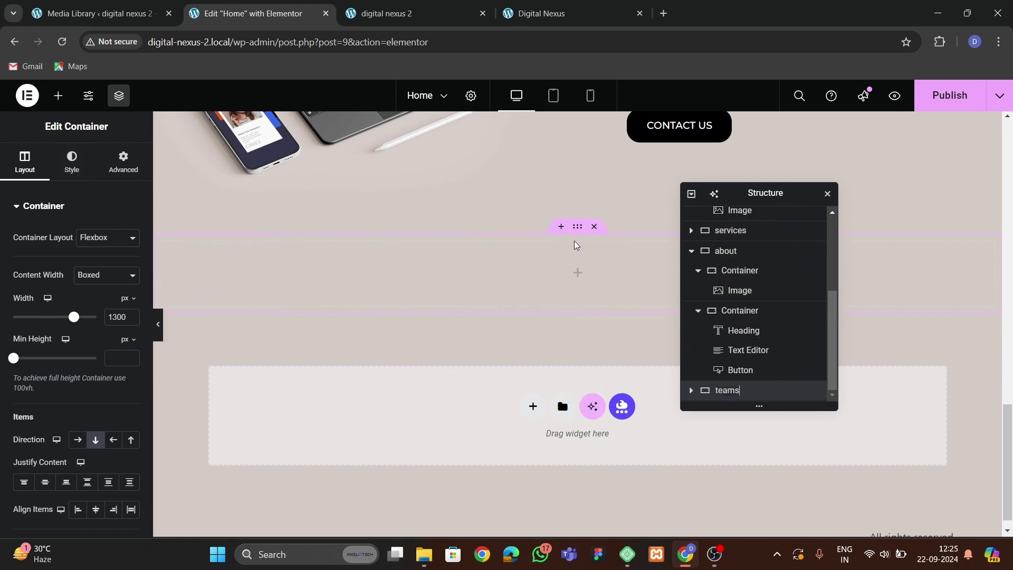
click(72, 161)
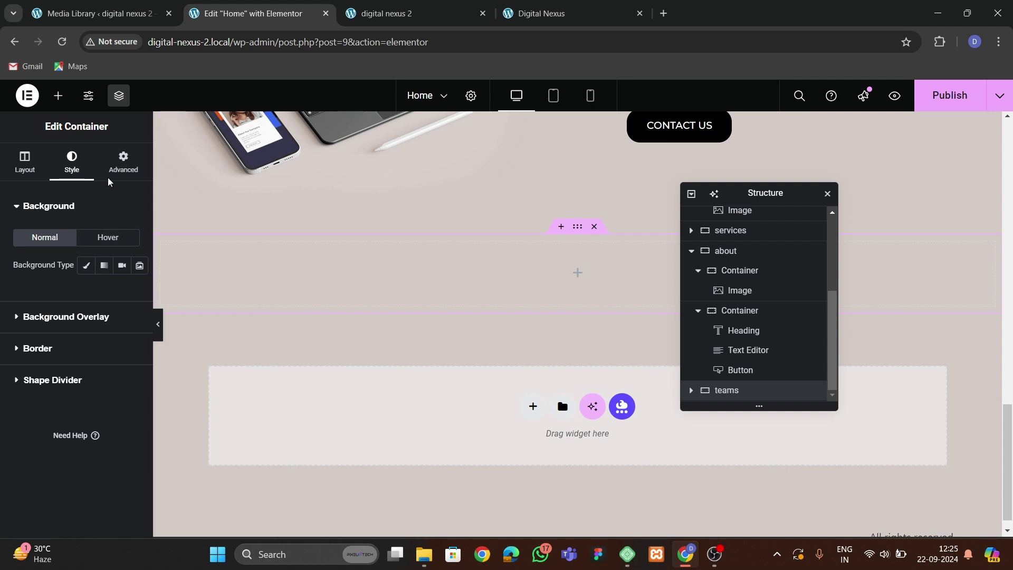
click(124, 160)
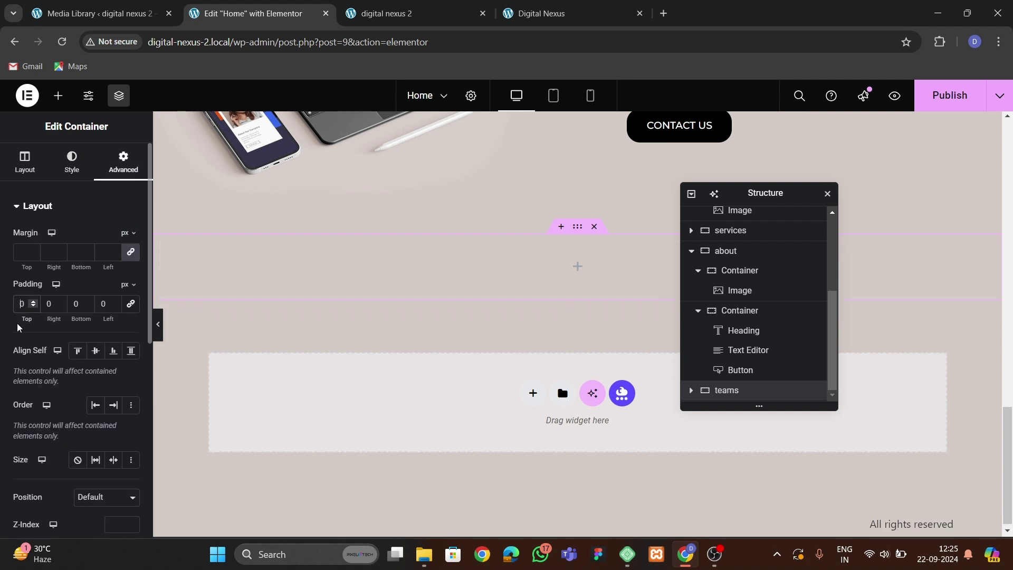
text(60)
click(80, 306)
text(60)
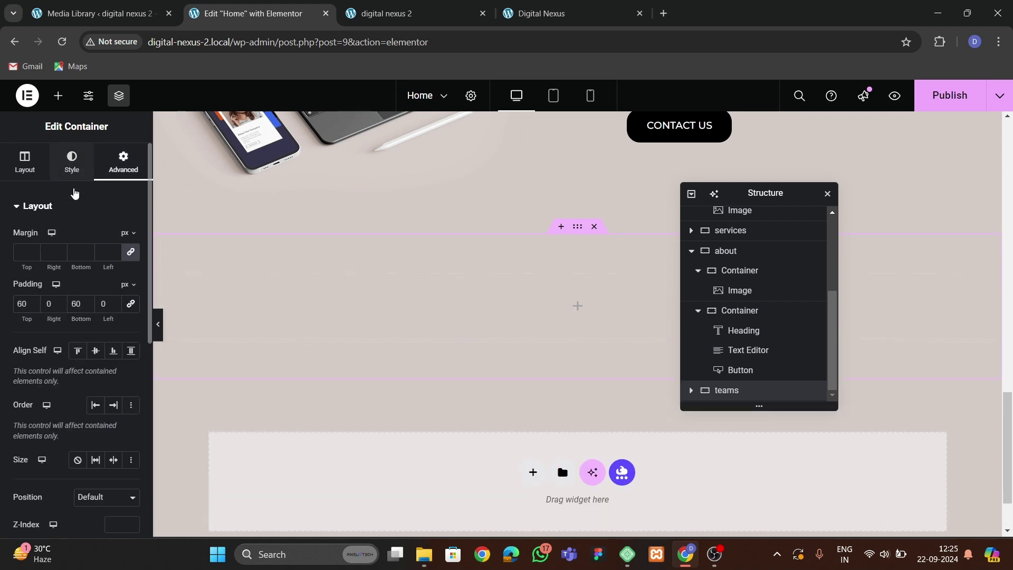
Give the teams section a classic black background.
click(74, 174)
click(86, 264)
click(131, 293)
drag(128, 373, 29, 433)
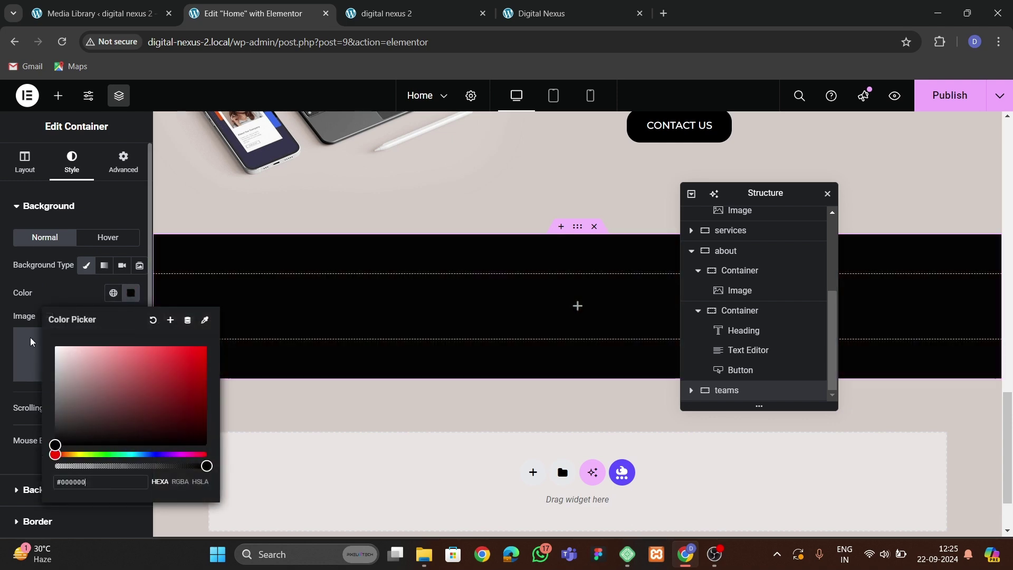
click(63, 297)
Copy the Partner heading from the about section and paste it into the black section.
scroll(538, 308, up, 8)
click(623, 311)
right_click(622, 311)
click(662, 321)
scroll(461, 353, down, 7)
scroll(461, 353, down, 3)
right_click(482, 201)
click(495, 315)
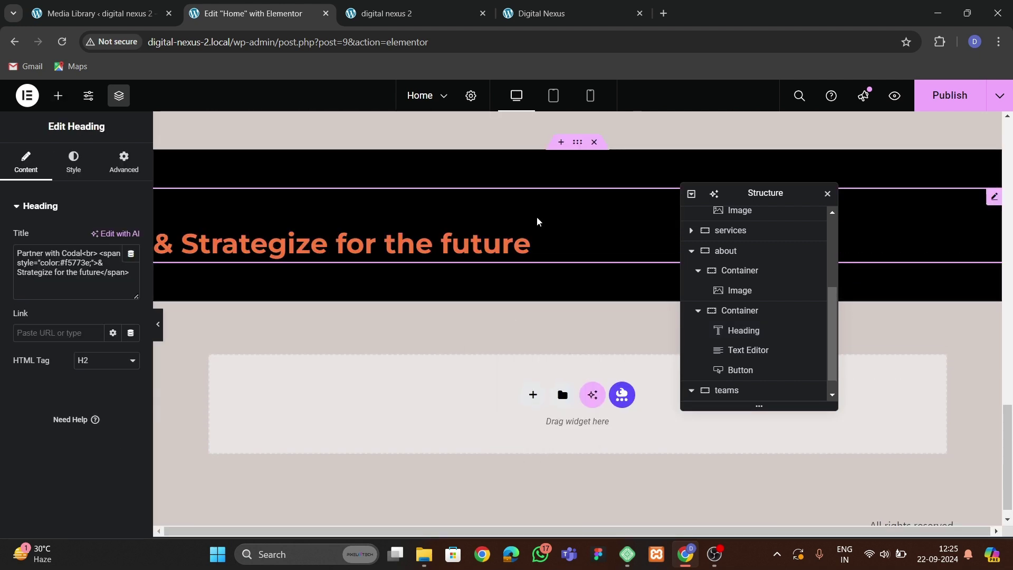
click(489, 162)
click(25, 158)
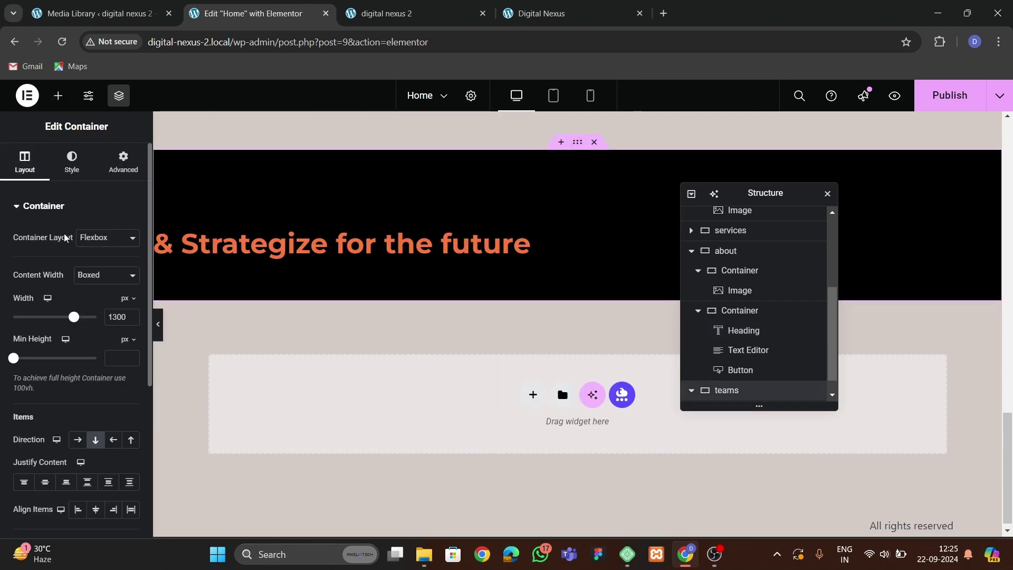
scroll(75, 348, down, 1)
Centre the pasted heading and delete its orange second line.
click(99, 447)
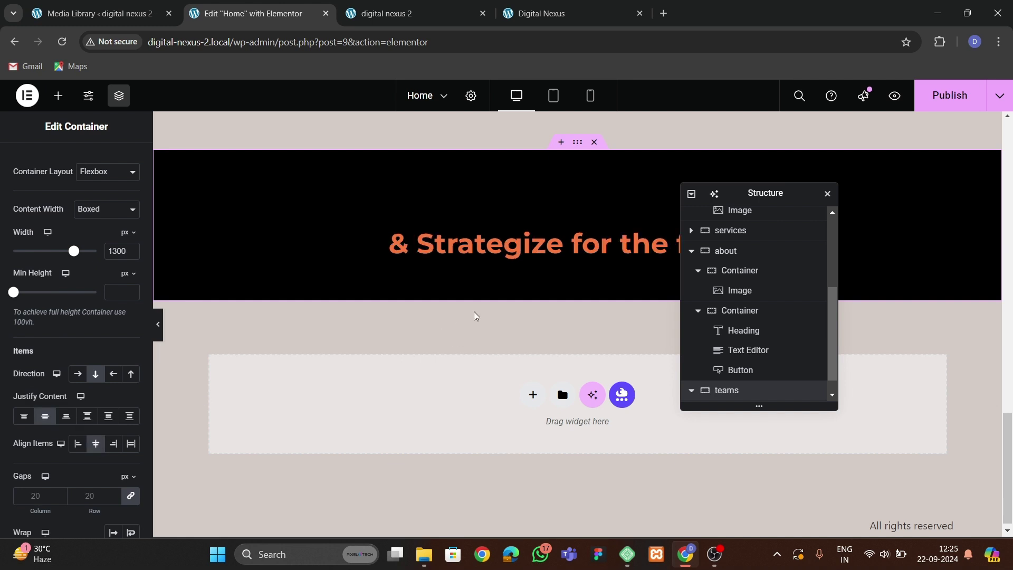
click(469, 244)
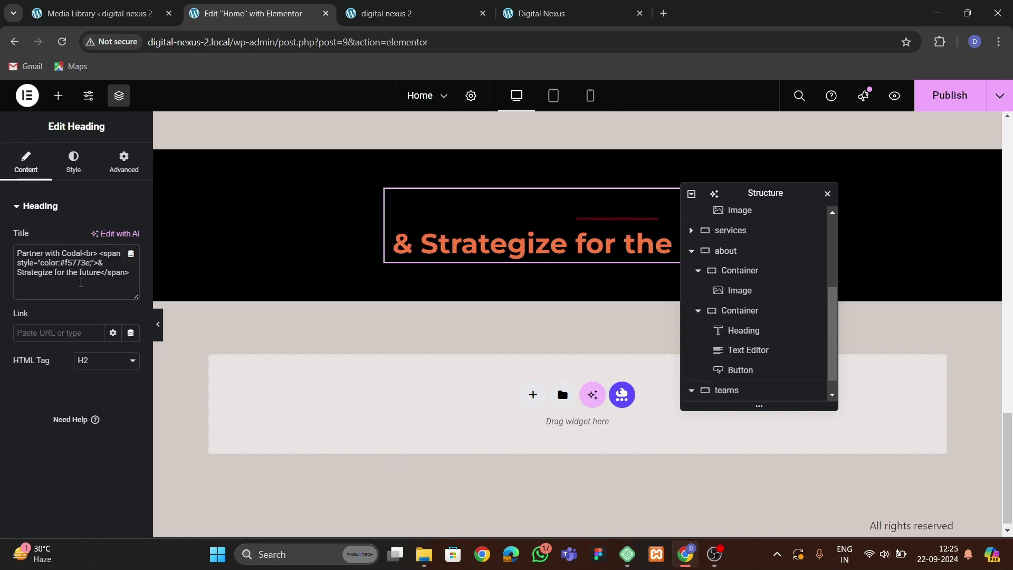
drag(85, 255, 109, 275)
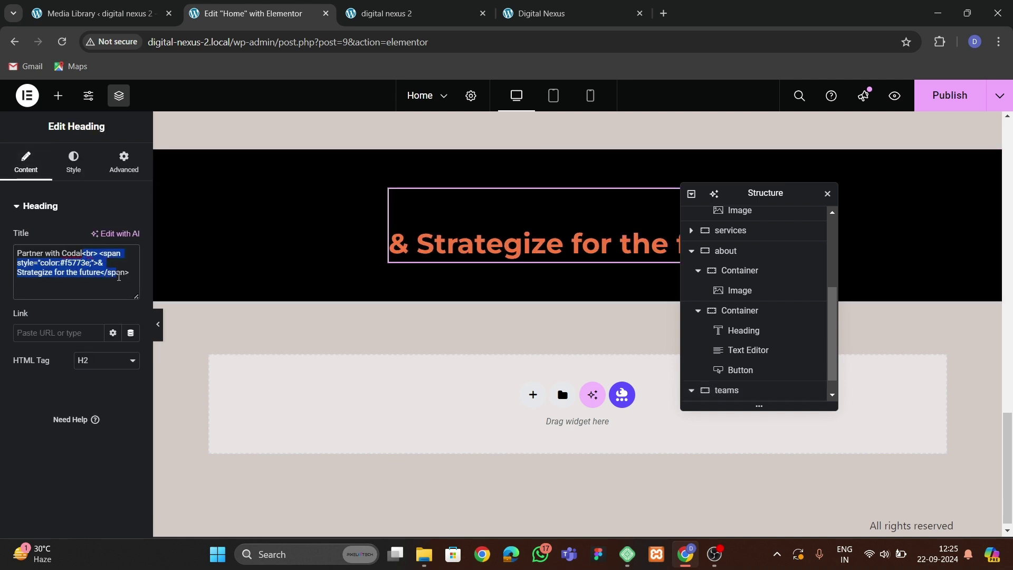
key(BackSpace)
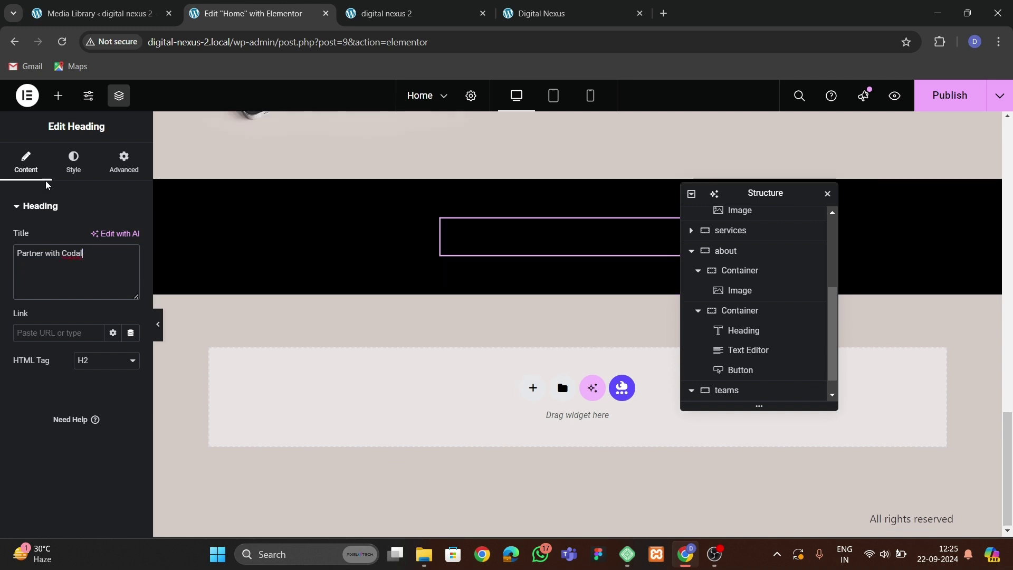
Set the heading text colour to white.
click(66, 174)
click(131, 265)
click(55, 317)
click(26, 226)
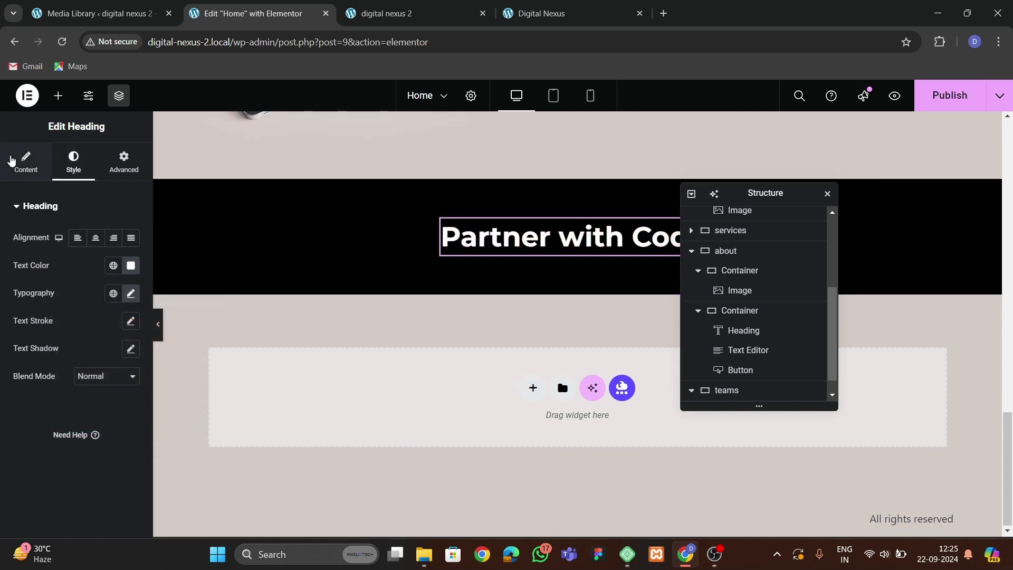
Change the heading title to 'Meet the team', checking the reference site's wording.
click(9, 164)
text(Our Teams)
key(BackSpace)
key(BackSpace)
text(ams)
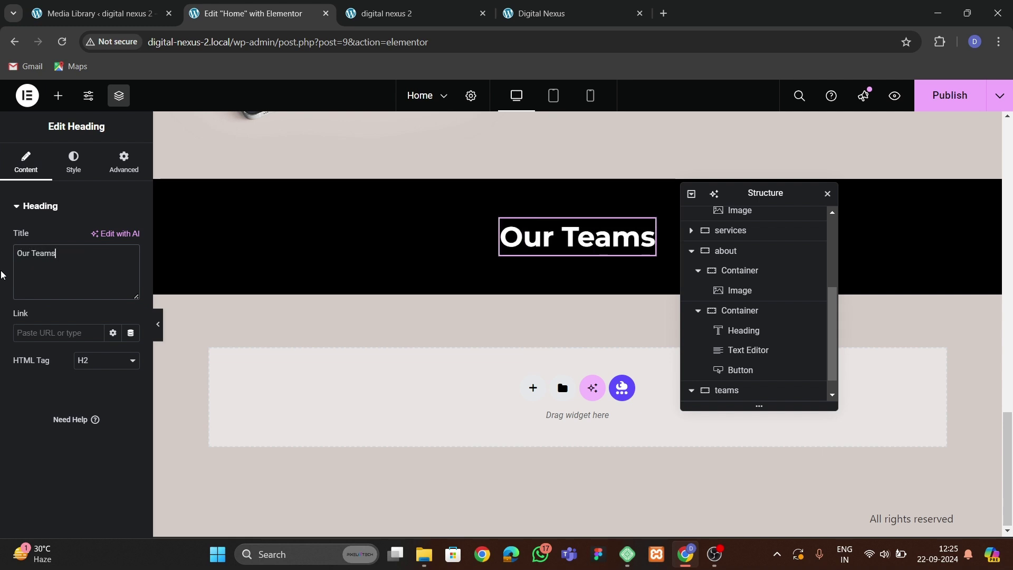
key(BackSpace)
click(397, 13)
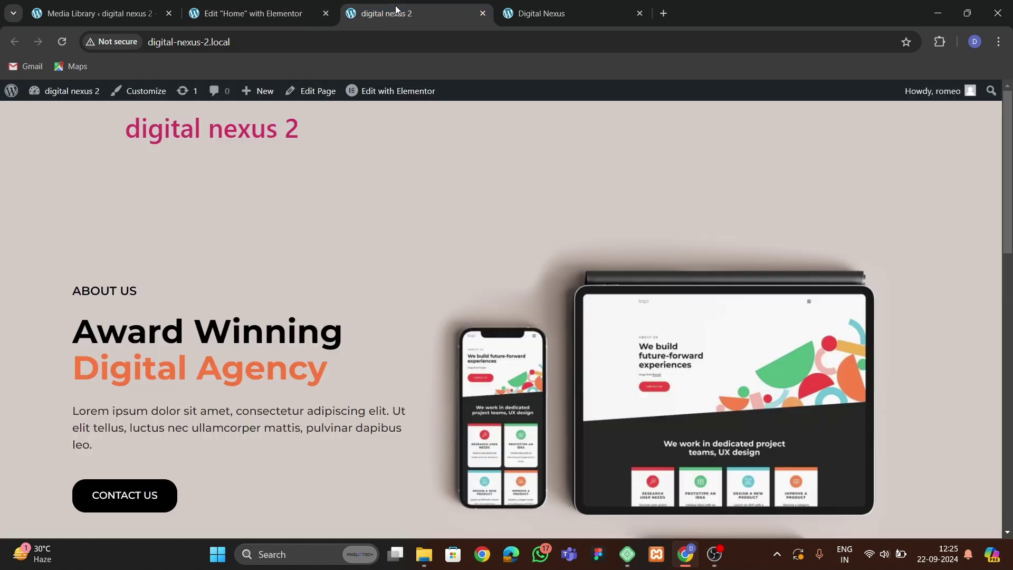
click(523, 15)
scroll(490, 229, up, 3)
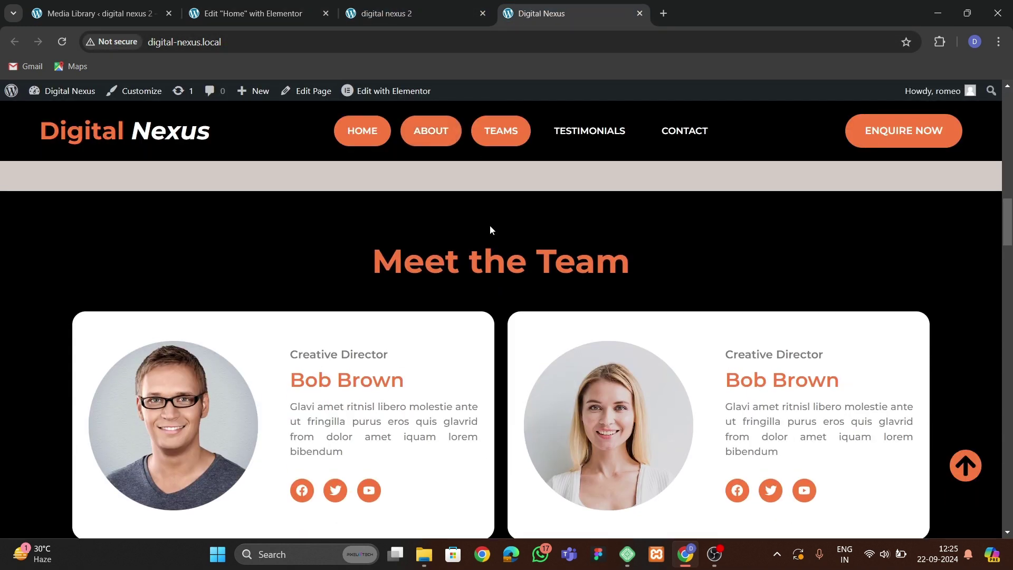
click(261, 14)
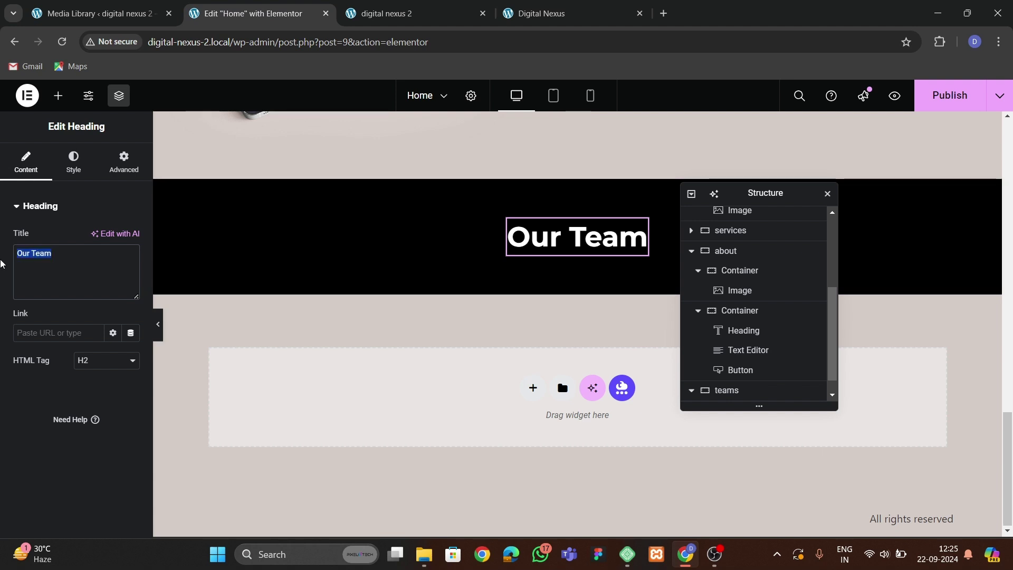
text(Meet the team)
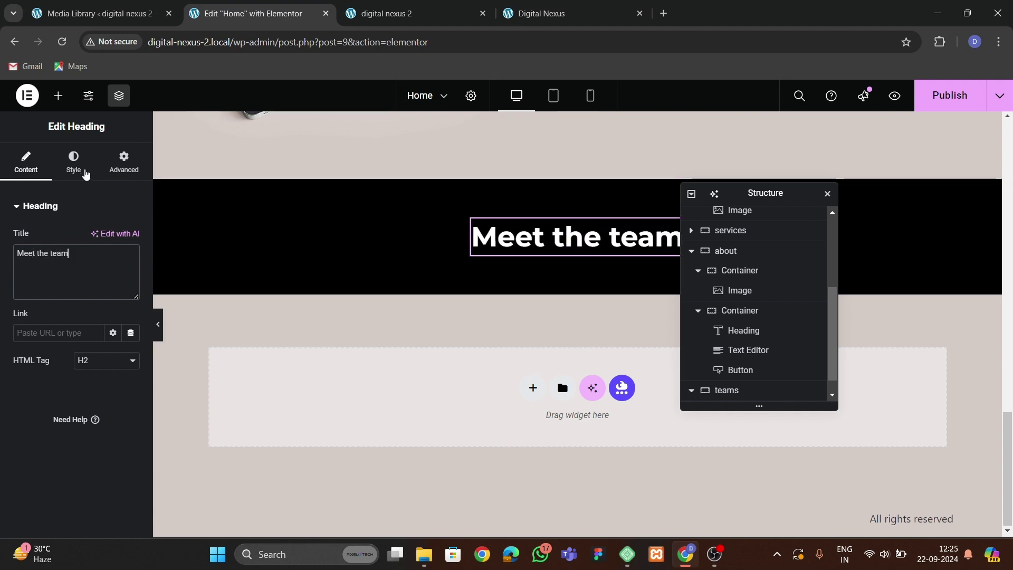
Colour the heading text with the global theme orange.
click(74, 161)
click(113, 265)
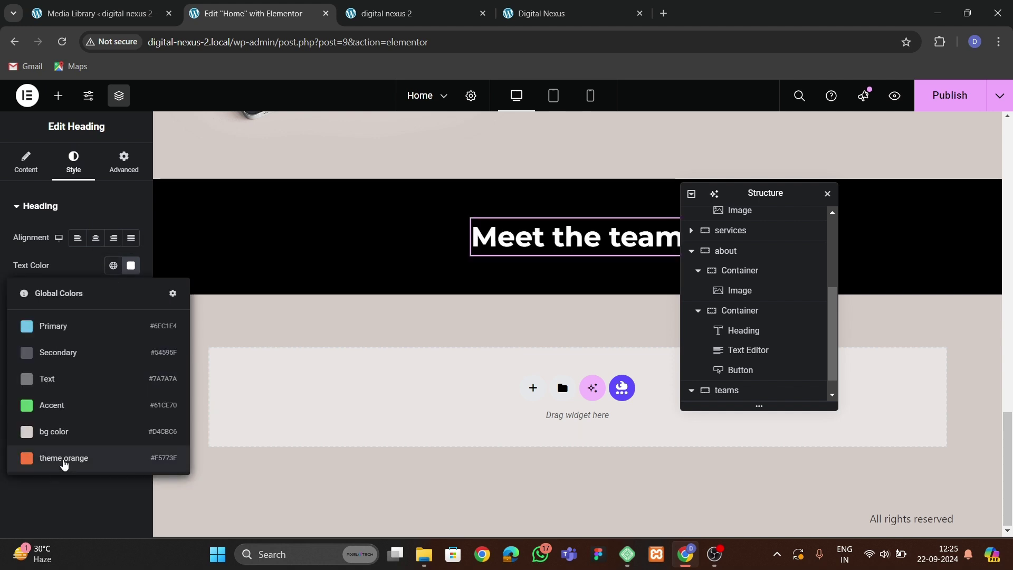
click(62, 458)
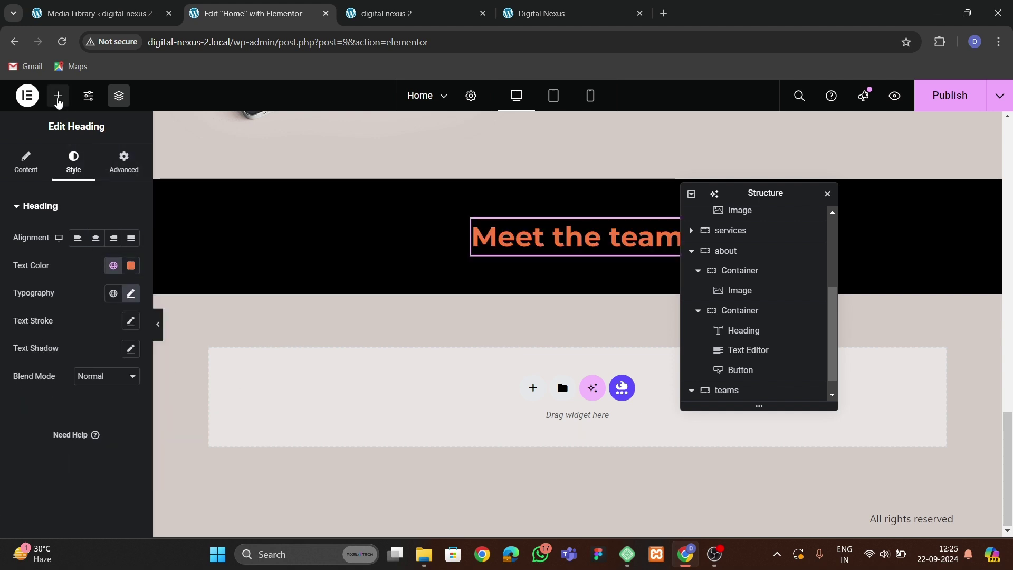
Search for 'grid' and drop a Grid layout into the teams section.
click(58, 97)
text(grid)
drag(133, 425, 483, 243)
Drop a container into the grid's first cell, comparing with the live site's team cards.
click(123, 161)
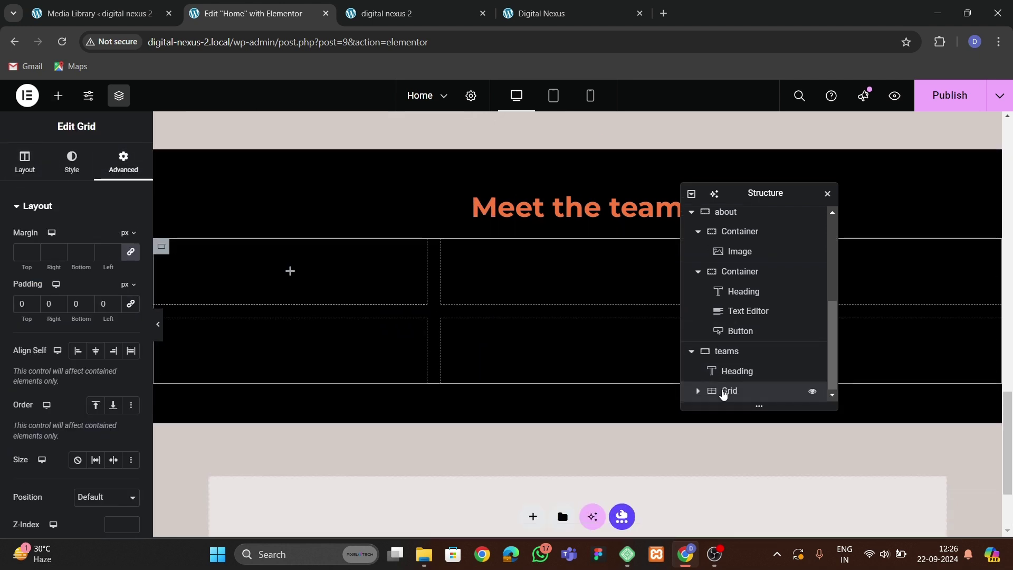
click(697, 391)
click(58, 96)
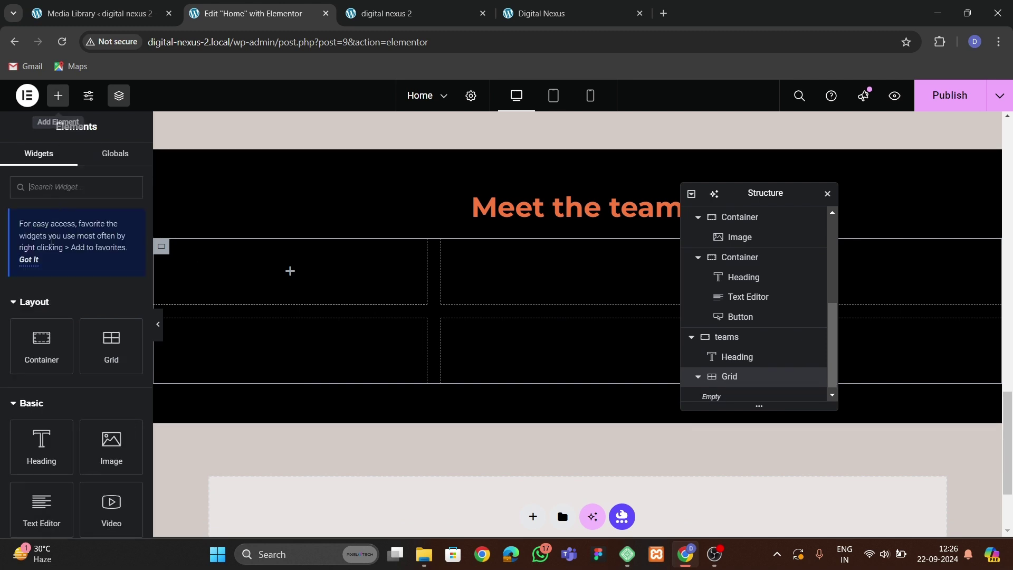
drag(52, 354, 317, 339)
scroll(860, 389, down, 3)
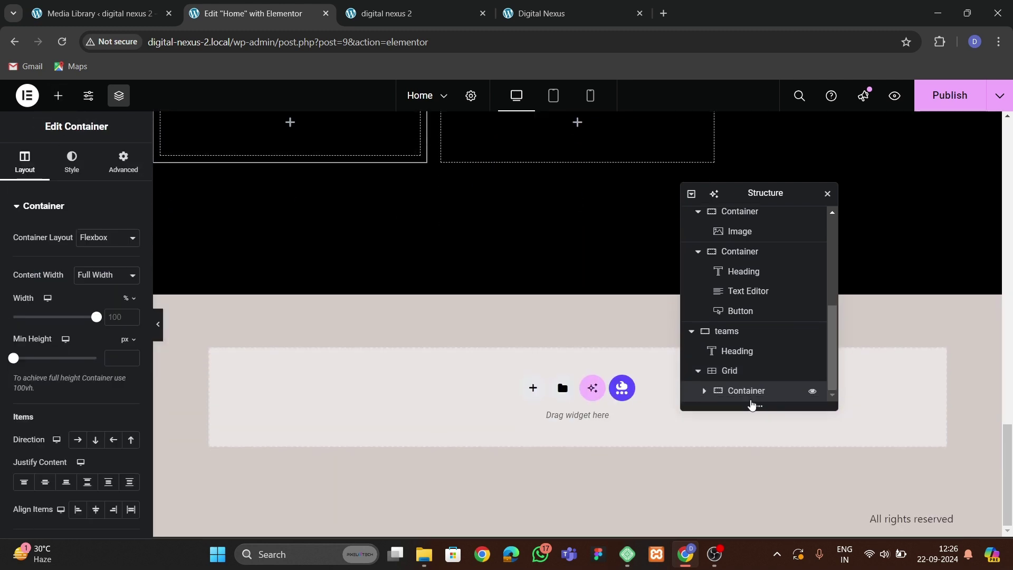
click(123, 161)
scroll(303, 267, up, 4)
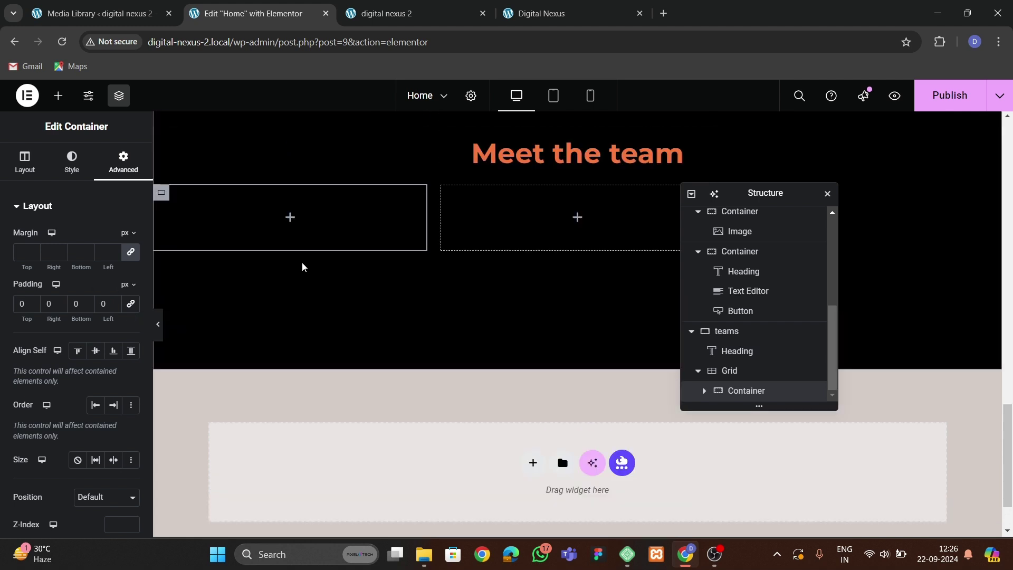
click(538, 20)
scroll(556, 308, down, 3)
click(253, 13)
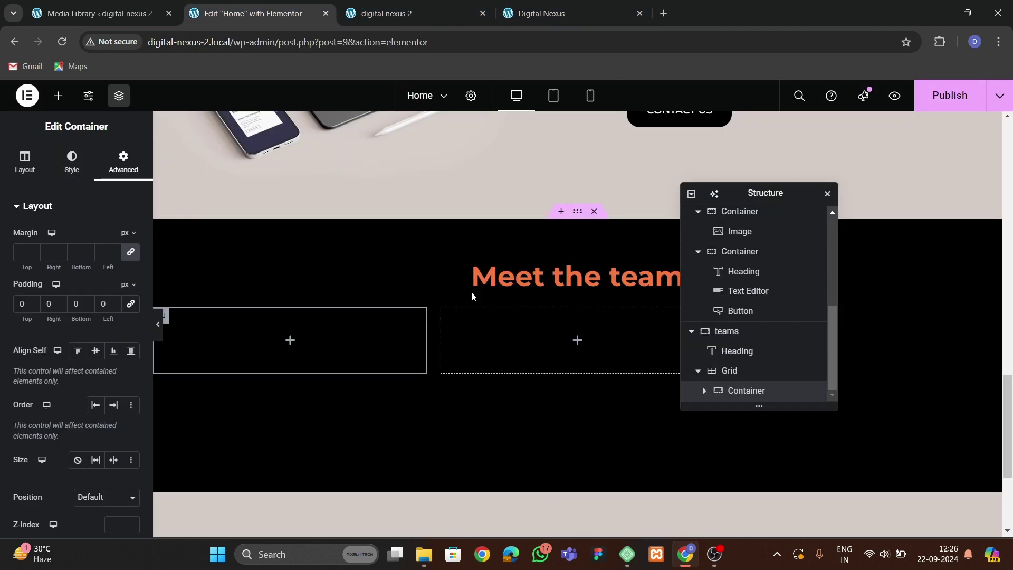
Give the card a white background, radius 20 rounded corners and 30 px padding.
click(71, 161)
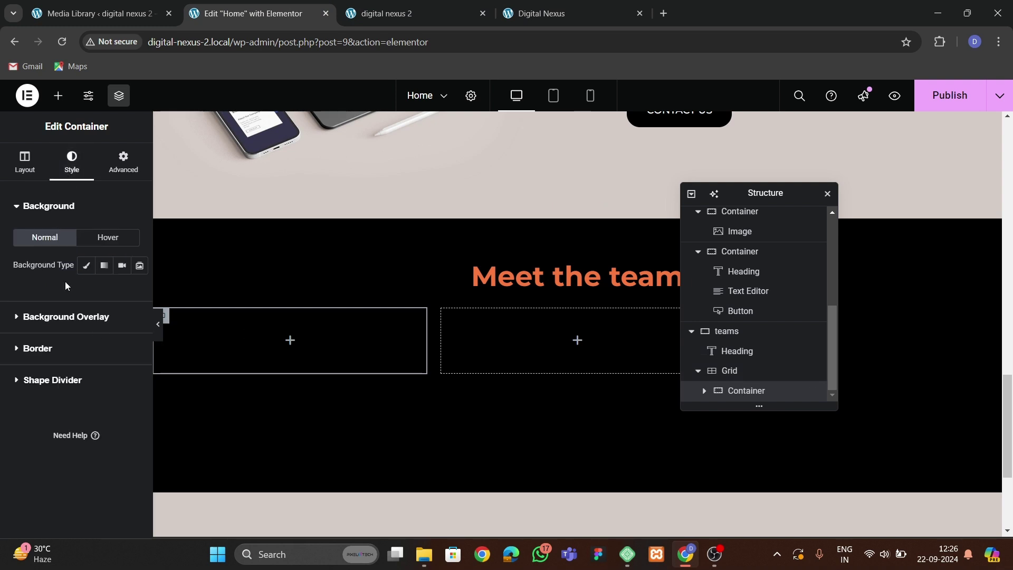
click(87, 266)
click(129, 292)
click(53, 346)
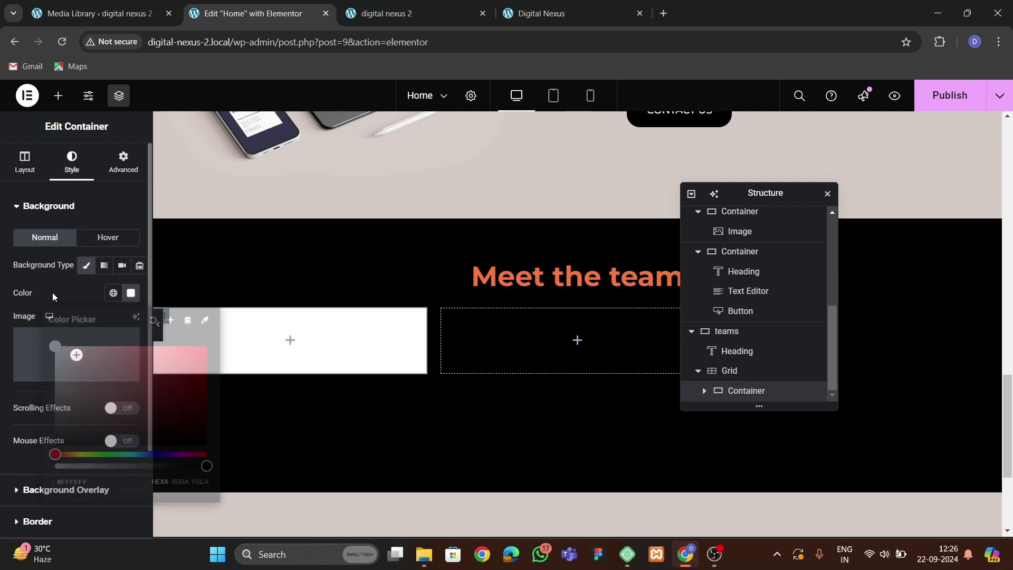
scroll(84, 362, down, 2)
click(56, 407)
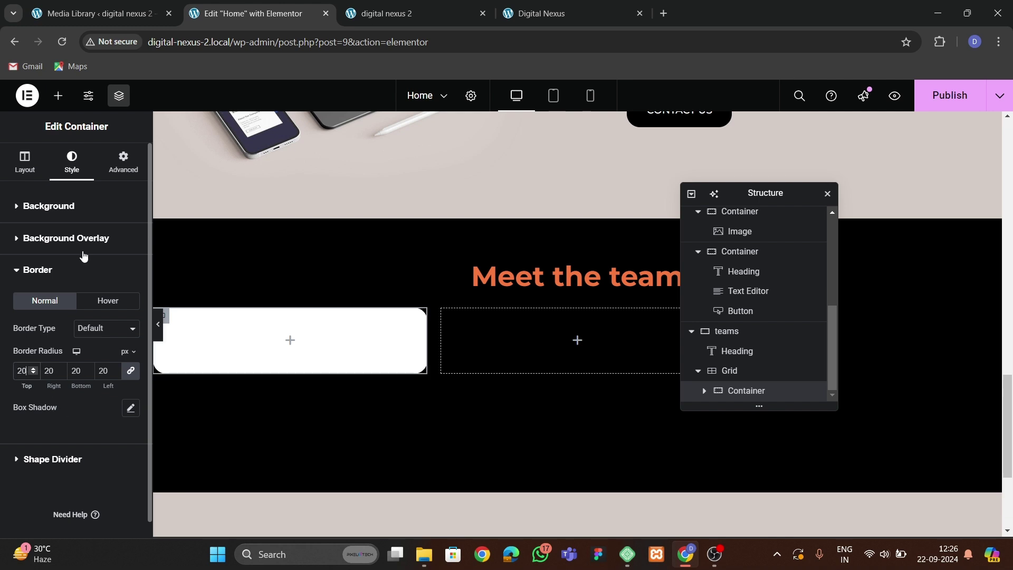
click(123, 161)
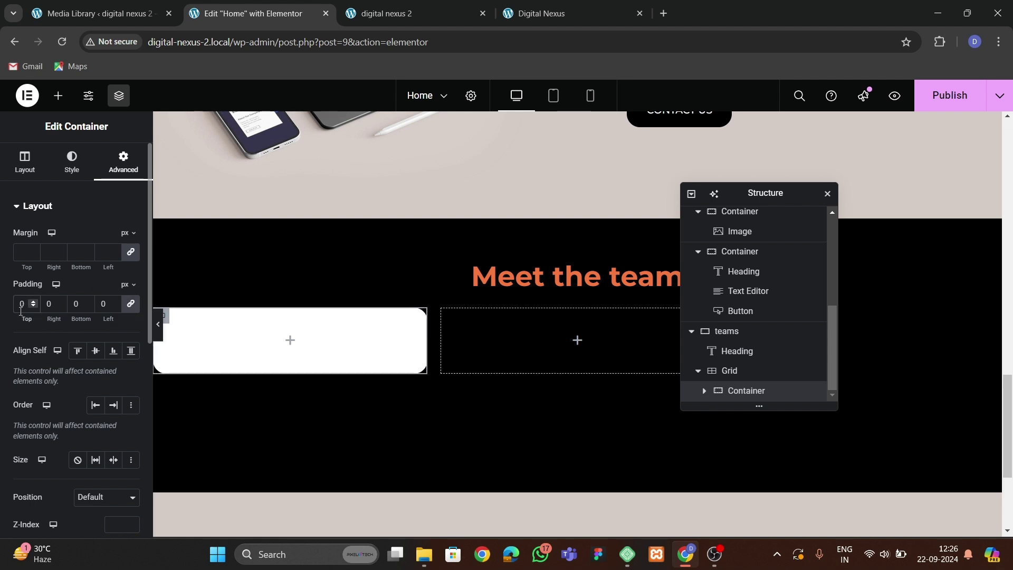
click(20, 309)
text(30)
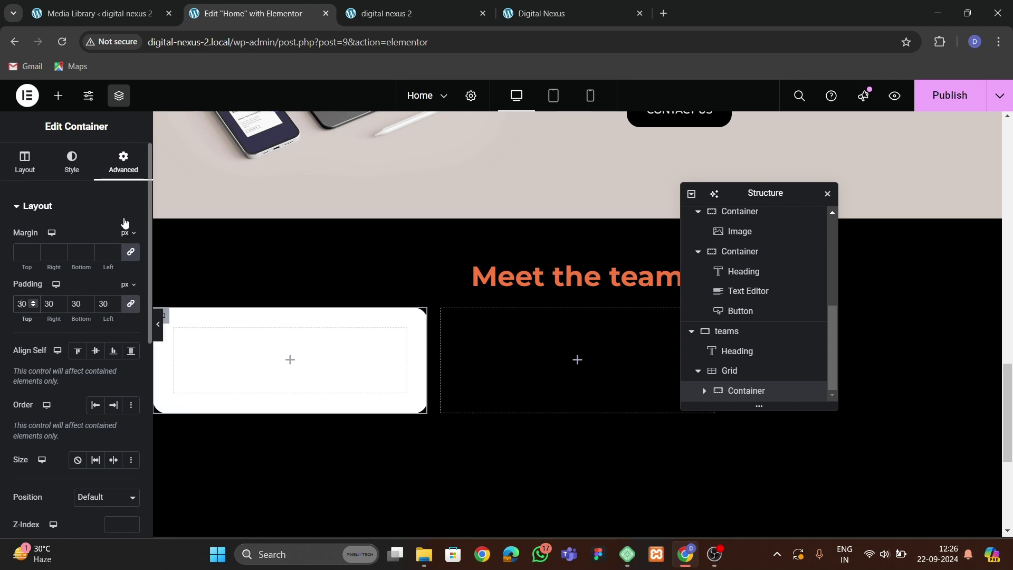
Place an inner container in the white card and duplicate it.
click(58, 95)
drag(41, 351, 226, 348)
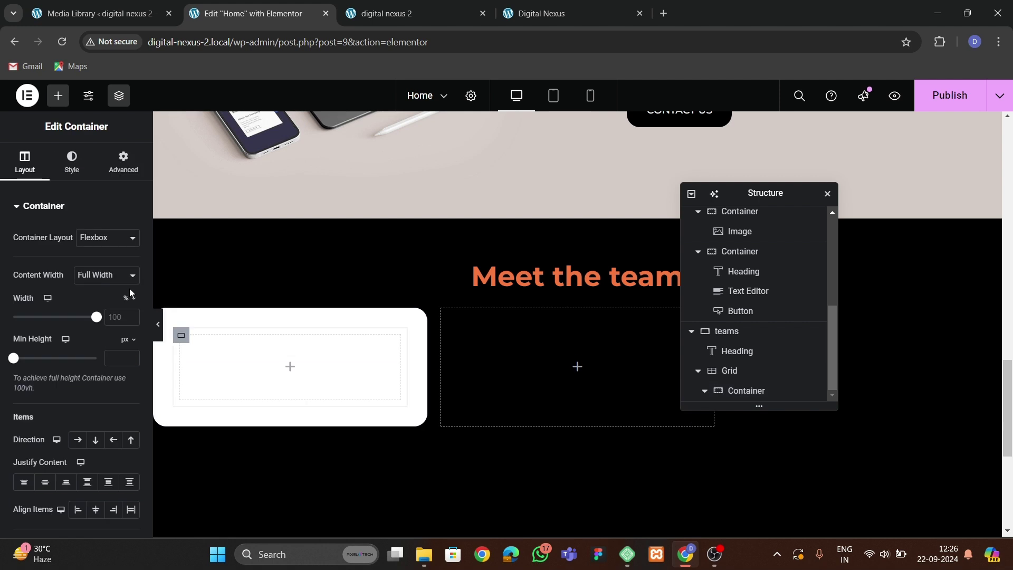
click(123, 161)
click(132, 305)
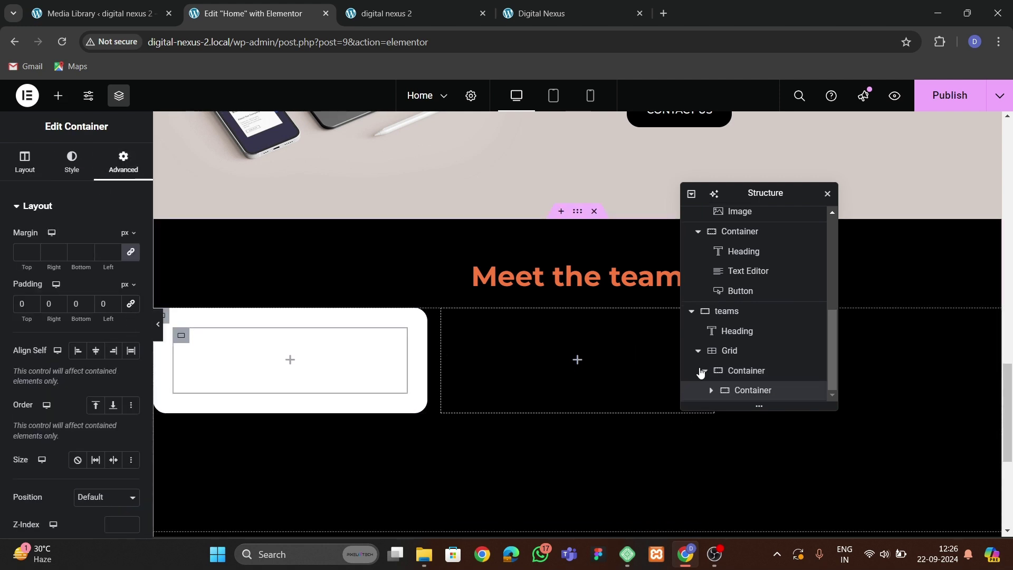
right_click(754, 392)
click(794, 241)
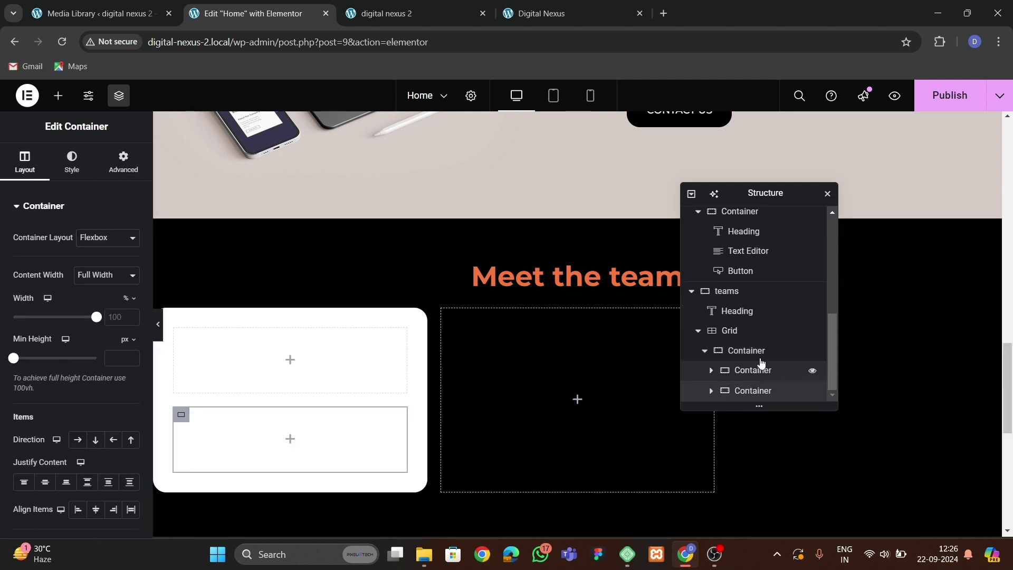
Lay the two inner boxes in a vertically centred row and add an Image widget to the first.
click(767, 372)
click(24, 160)
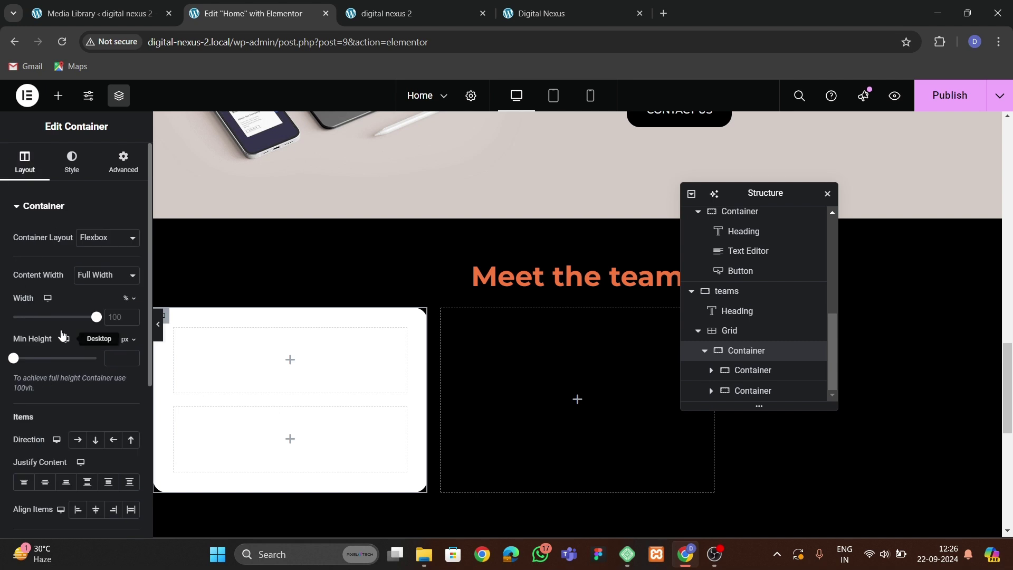
click(78, 440)
click(86, 471)
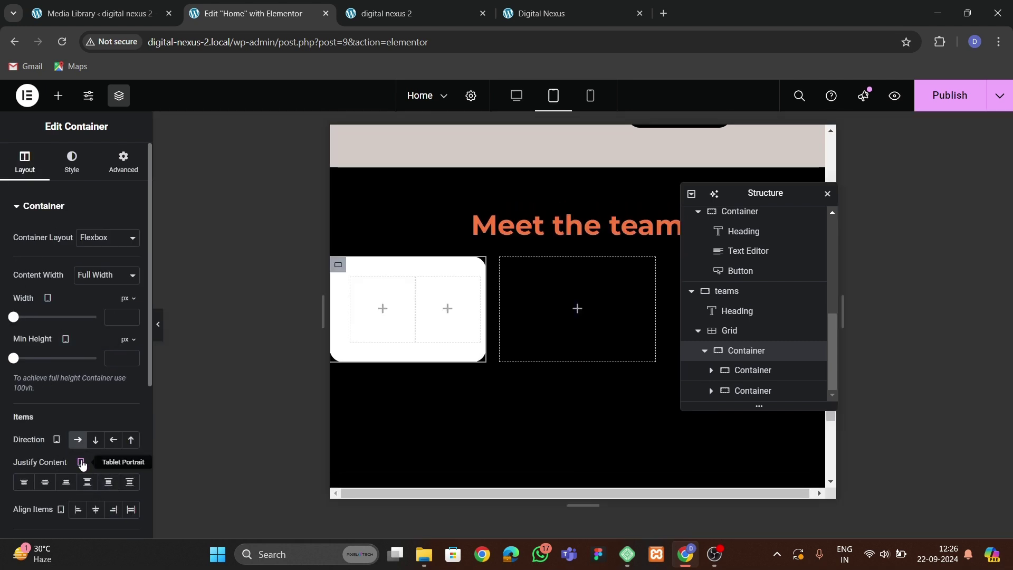
click(81, 462)
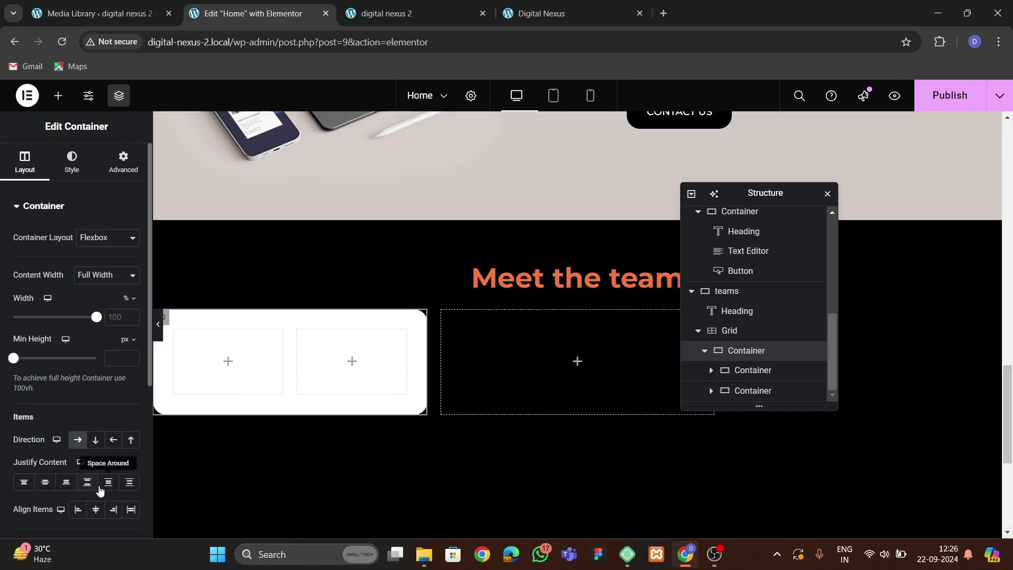
click(96, 510)
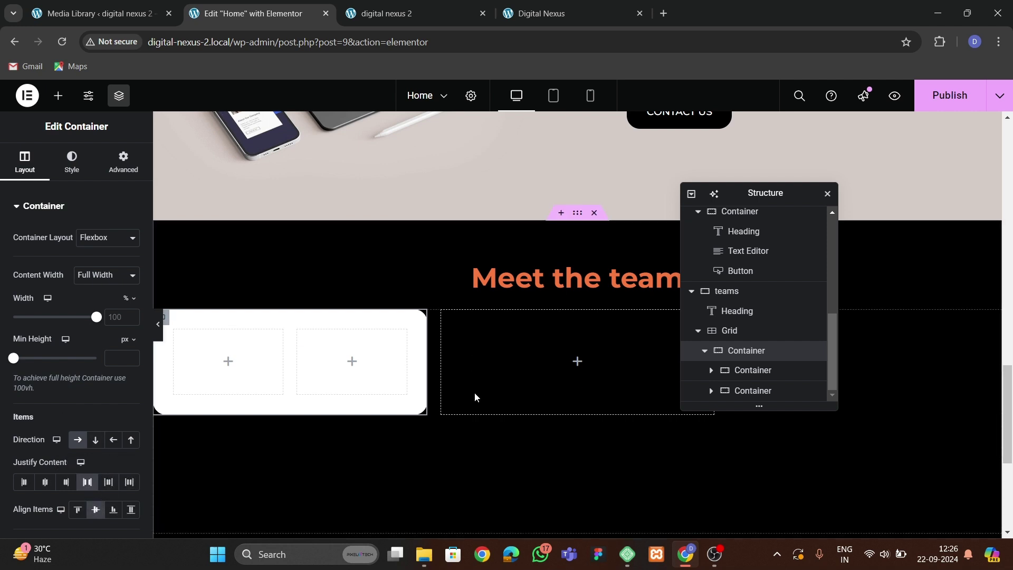
scroll(64, 410, down, 3)
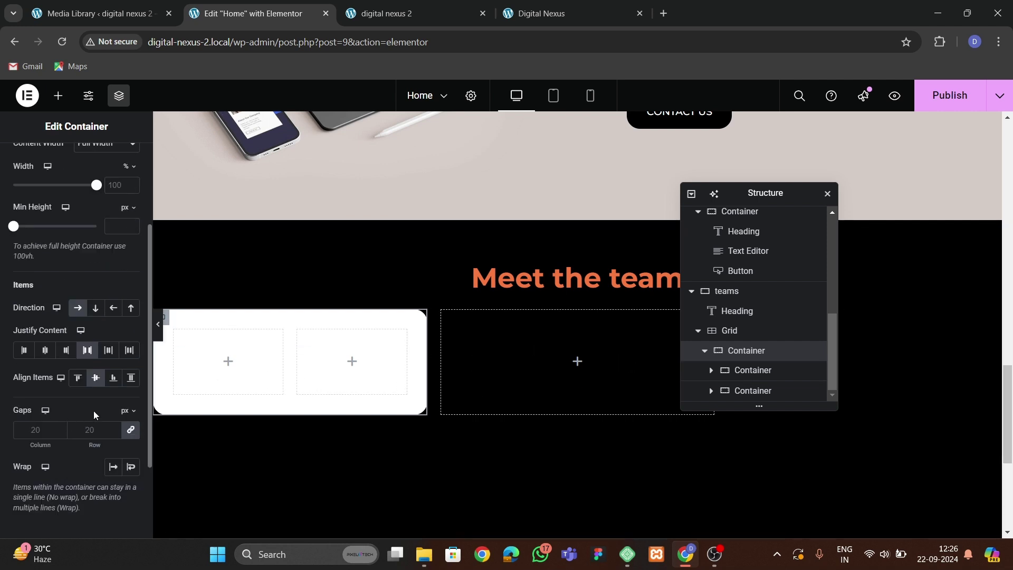
click(549, 13)
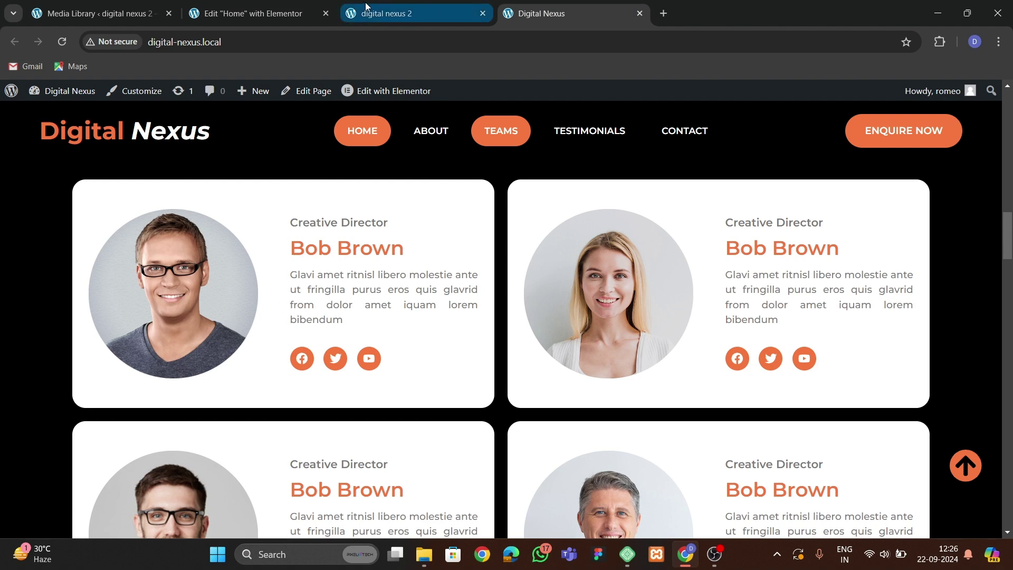
click(253, 14)
click(58, 95)
drag(111, 446, 232, 387)
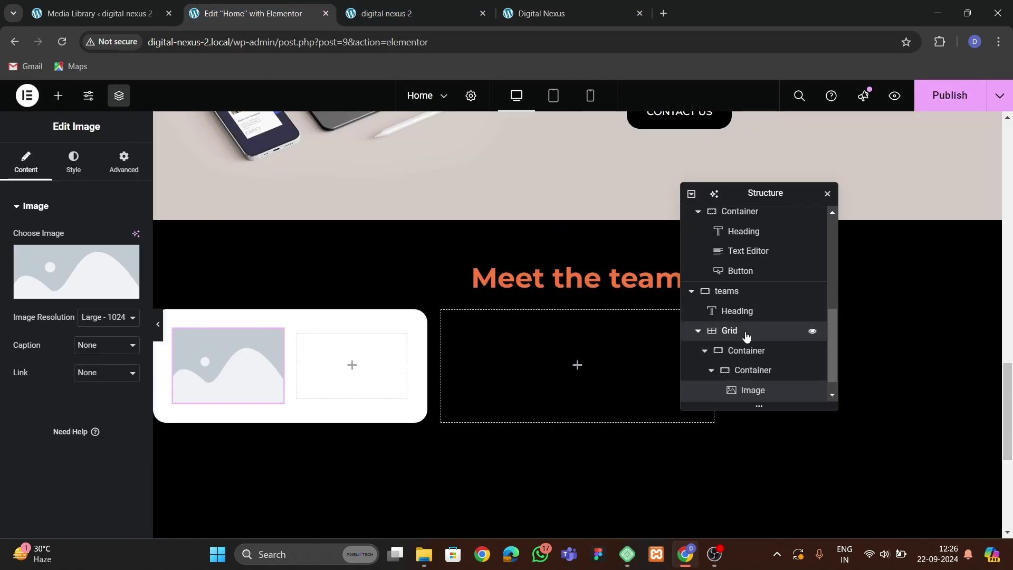
Reduce the team card grid to 2 columns.
click(728, 331)
click(26, 160)
scroll(97, 435, down, 1)
scroll(116, 446, down, 1)
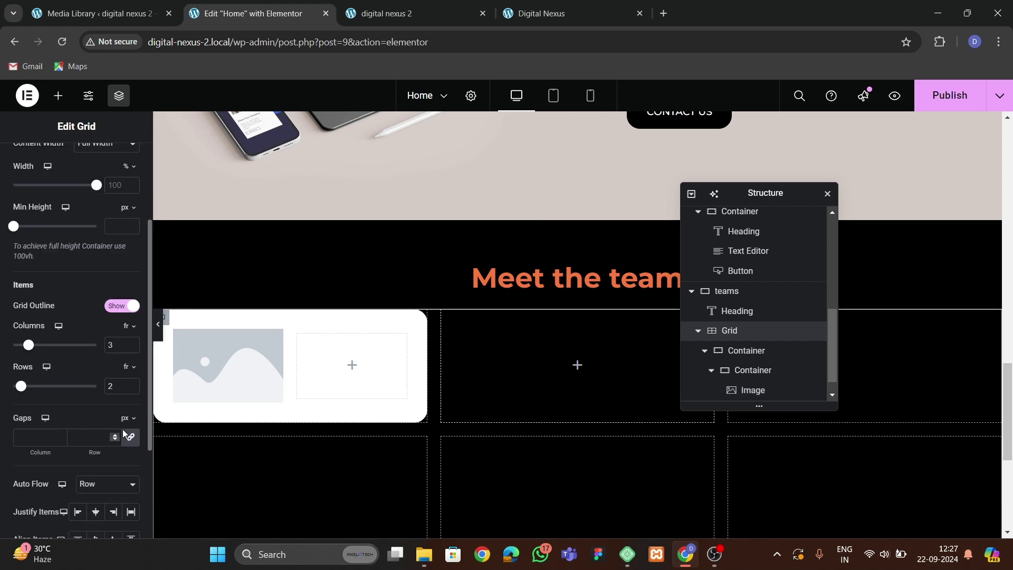
click(132, 348)
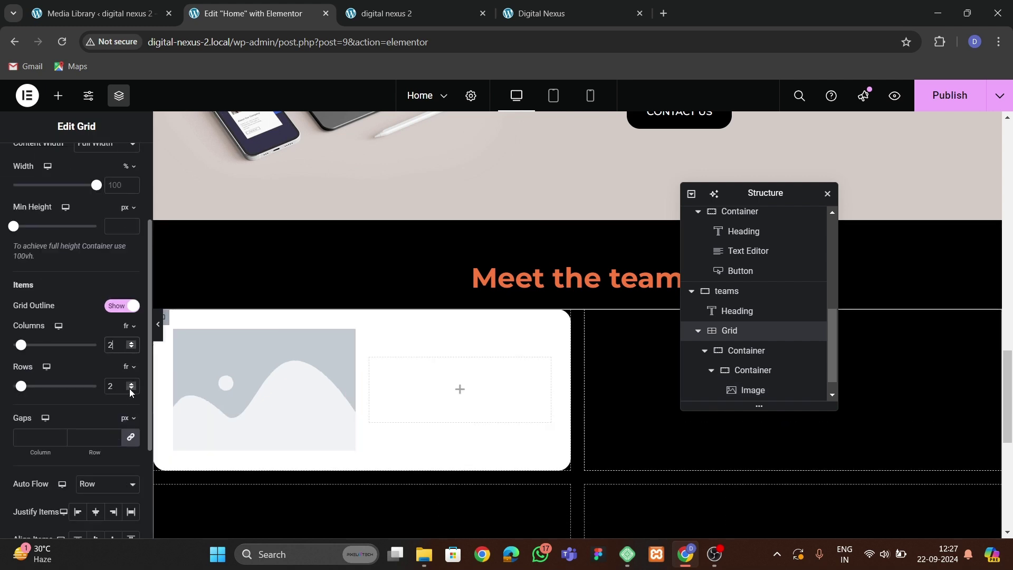
Insert the media-library photo of the man with glasses into the image placeholder.
click(248, 371)
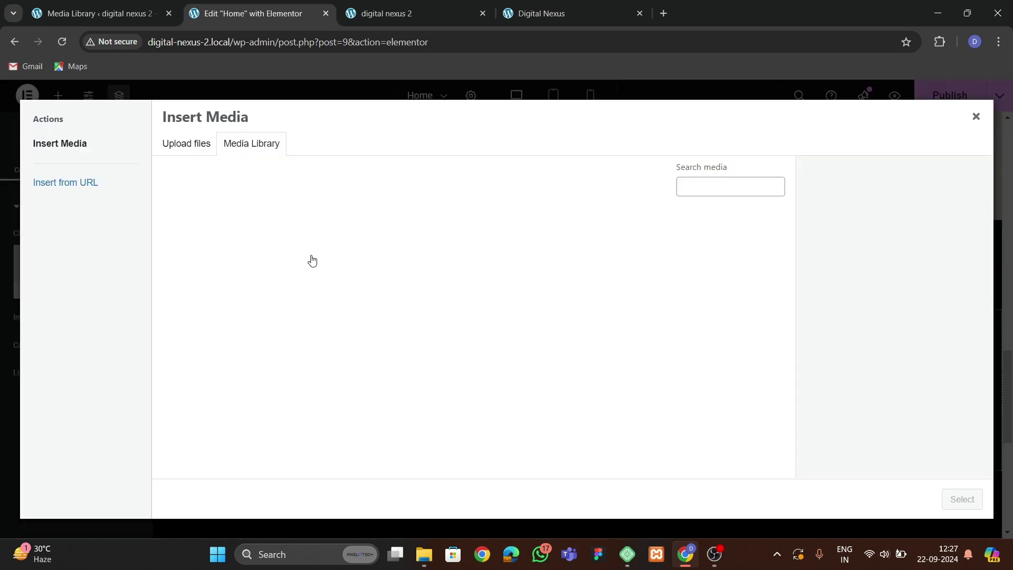
scroll(401, 411, down, 2)
scroll(406, 388, up, 2)
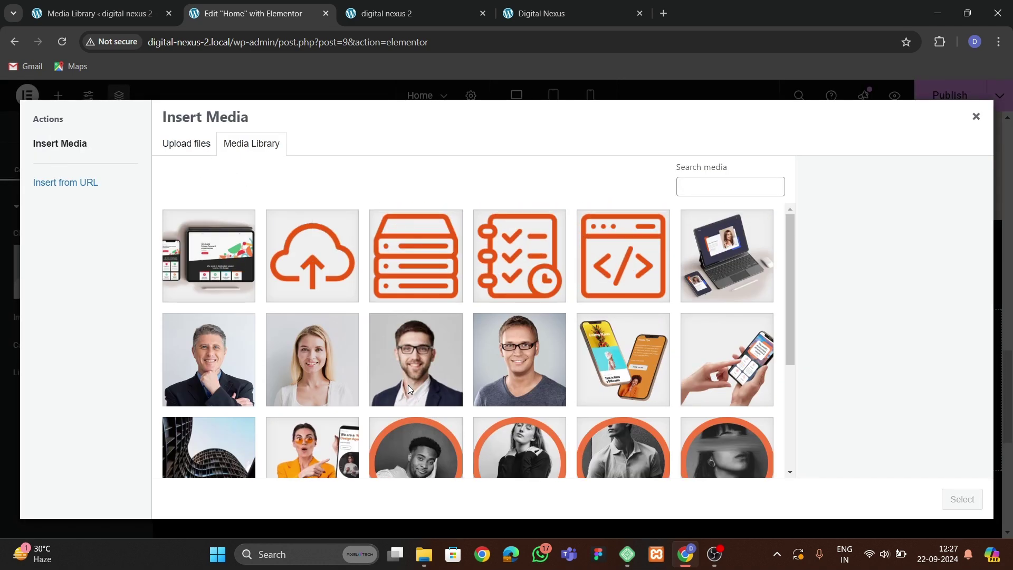
click(313, 364)
click(480, 364)
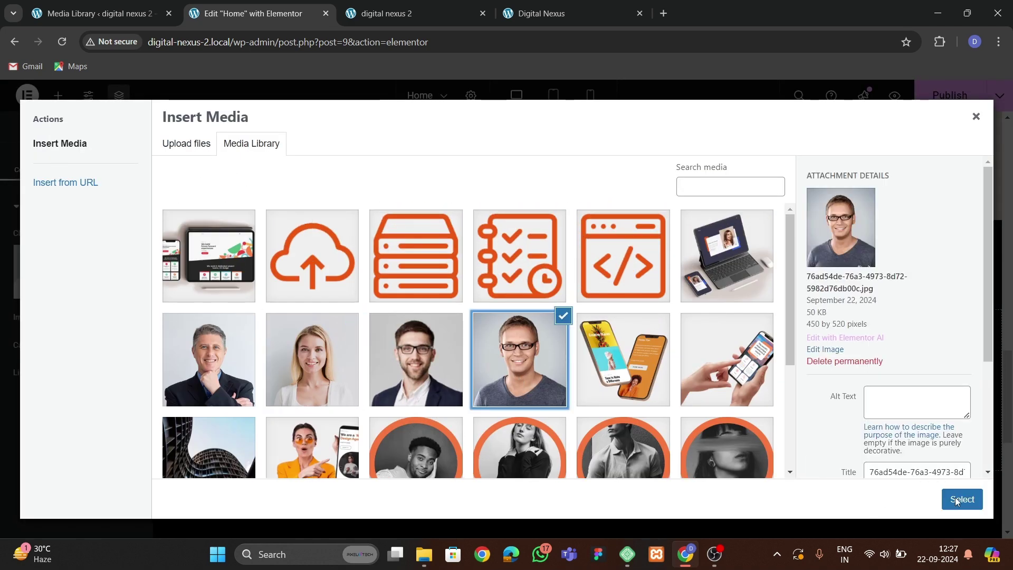
click(962, 499)
click(543, 13)
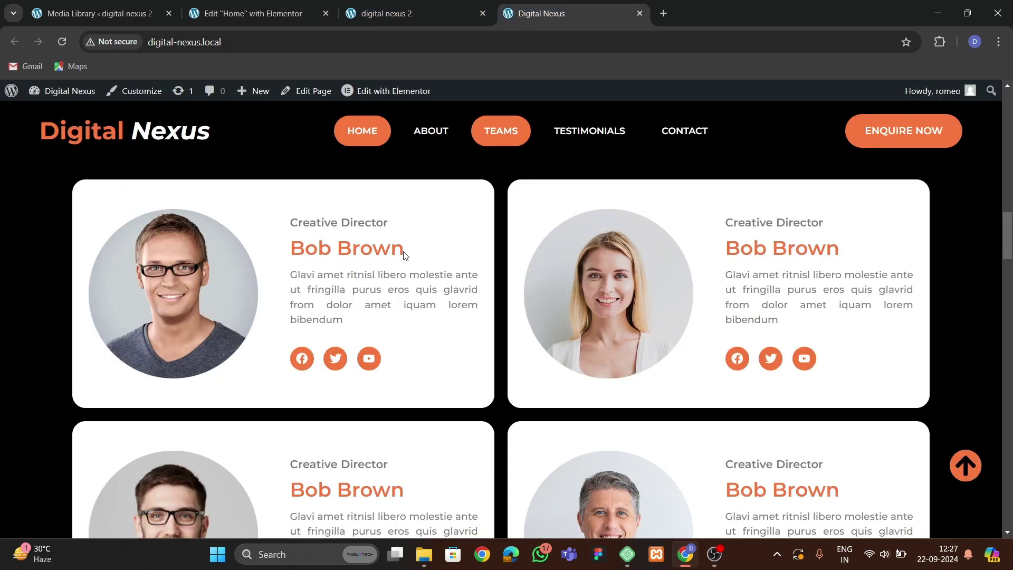
click(253, 13)
Mask the photo to a circle shape, after briefly trying Triangle.
scroll(283, 331, down, 2)
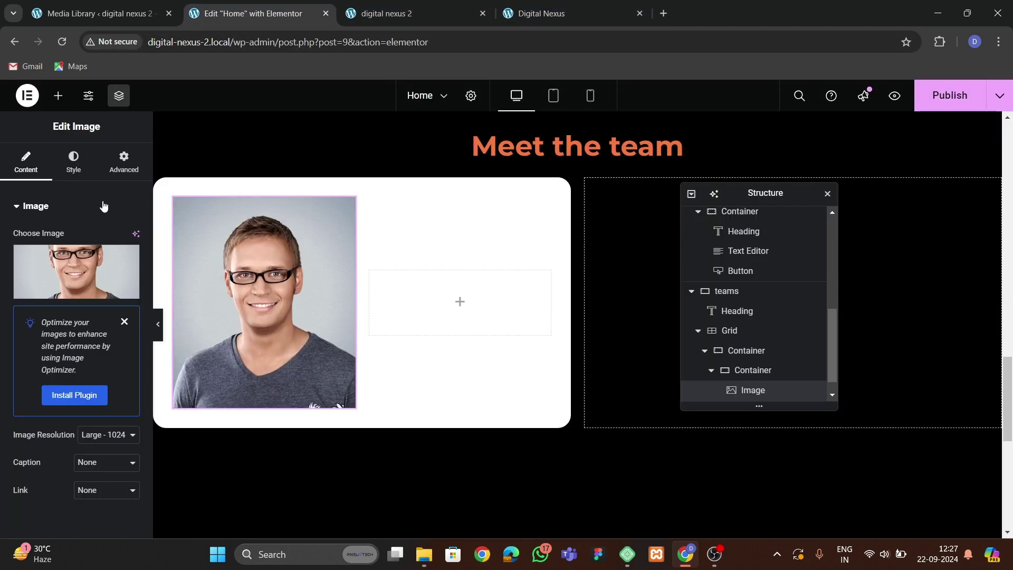
click(124, 160)
scroll(60, 420, down, 10)
scroll(60, 419, down, 3)
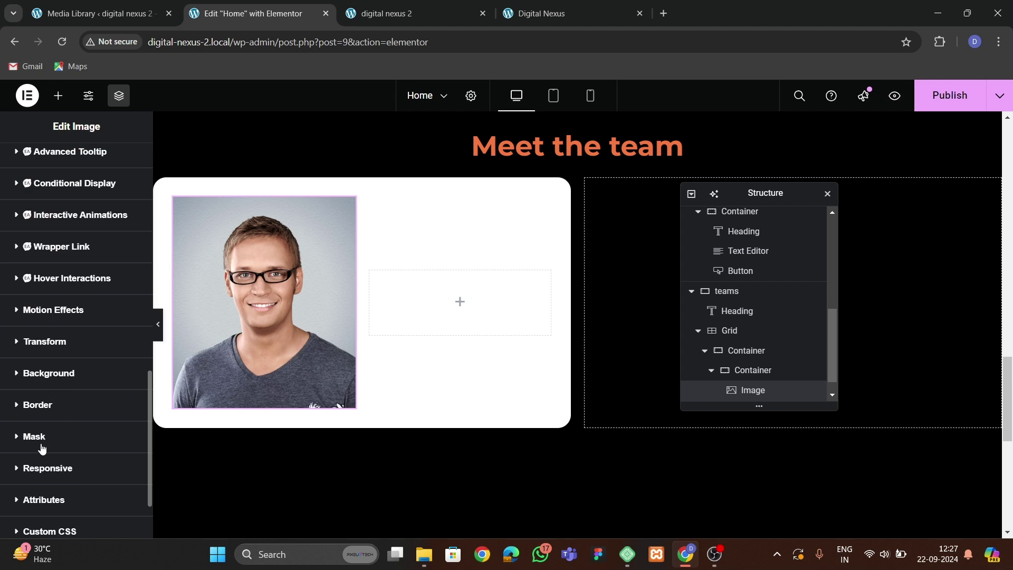
click(42, 440)
click(116, 388)
click(106, 411)
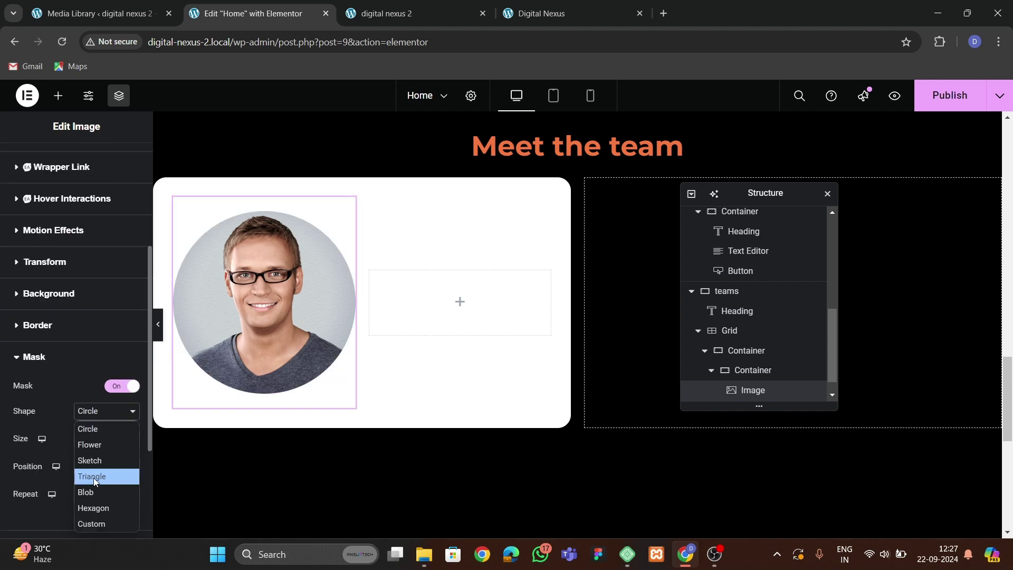
click(98, 474)
click(103, 412)
click(100, 425)
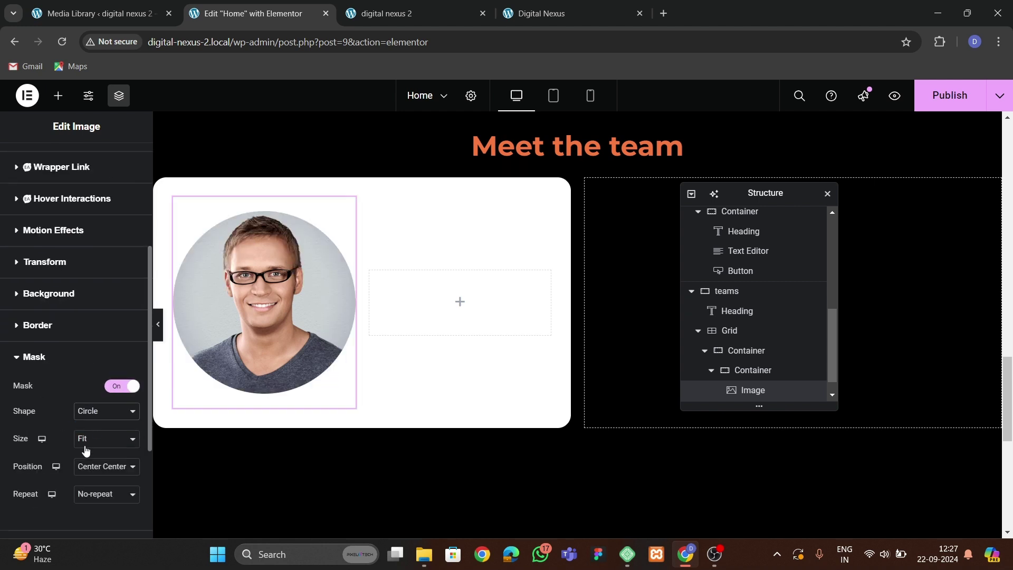
Drop a Heading widget beside the photo and clear its default title text.
click(453, 12)
click(540, 15)
click(267, 11)
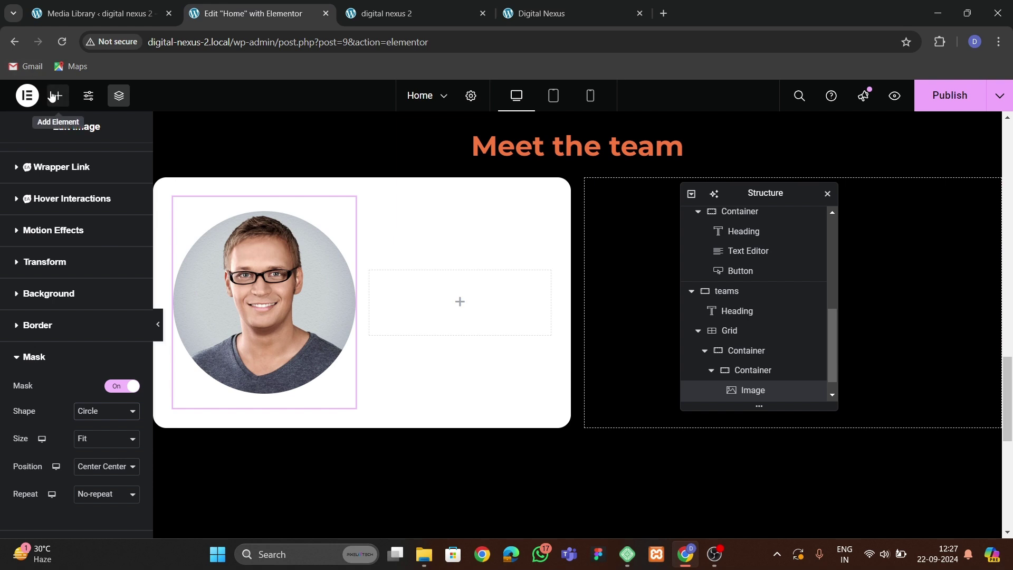
click(51, 96)
drag(32, 323, 401, 295)
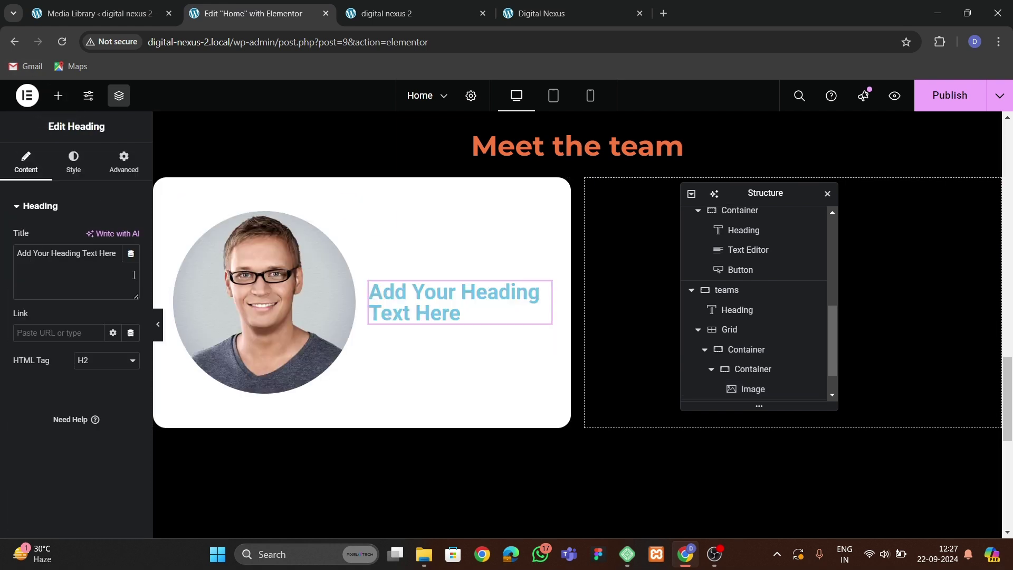
key(BackSpace)
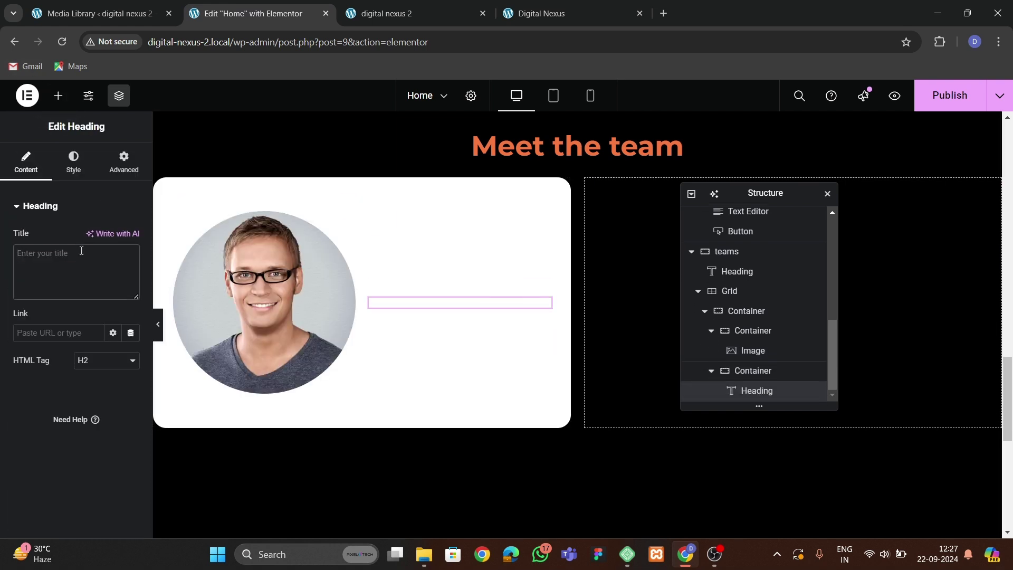
Title the heading 'Creative Director' and duplicate it.
text(Creative Director)
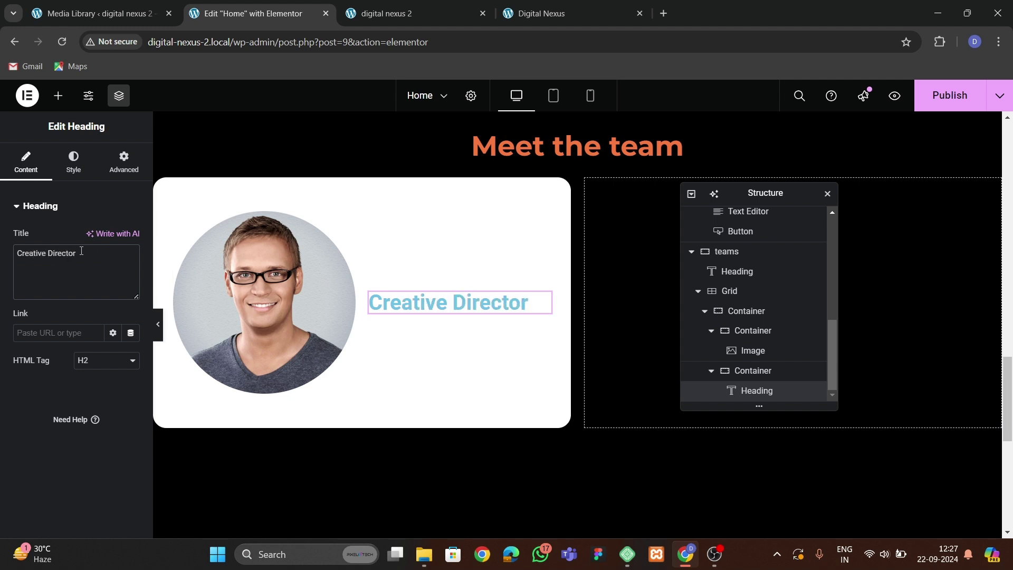
click(521, 15)
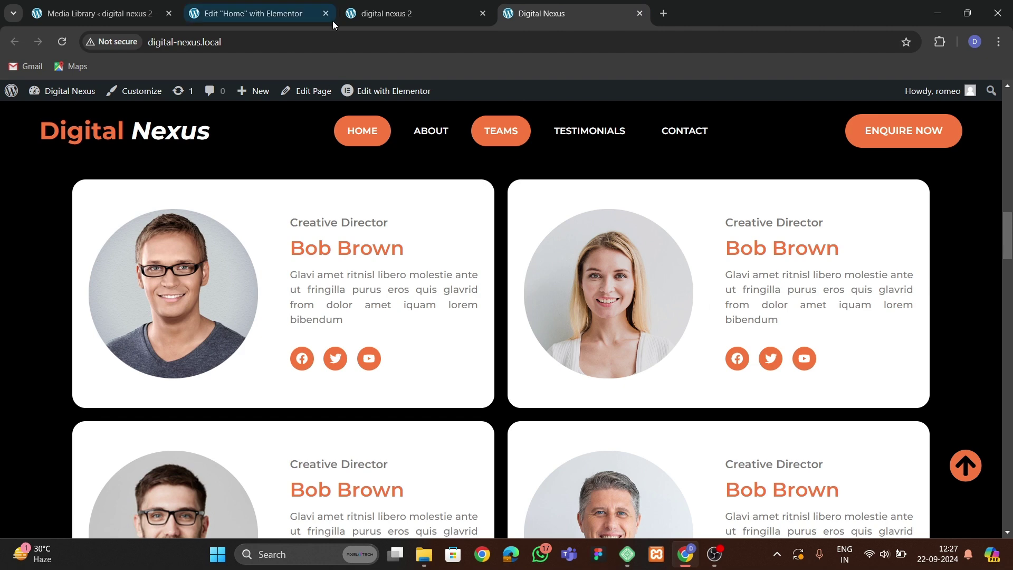
click(333, 23)
right_click(437, 305)
click(468, 292)
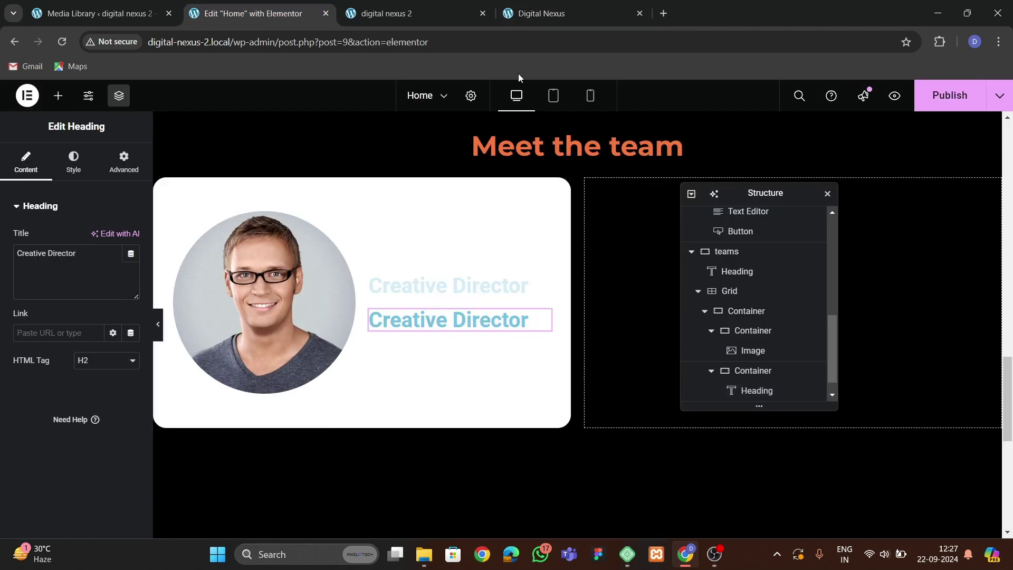
click(533, 14)
click(275, 14)
Copy an existing Text Editor paragraph and paste it below the two Creative Director headings.
scroll(436, 287, up, 5)
scroll(435, 287, up, 2)
right_click(643, 338)
click(731, 323)
scroll(473, 327, down, 4)
scroll(474, 332, down, 5)
click(391, 255)
right_click(391, 256)
click(420, 348)
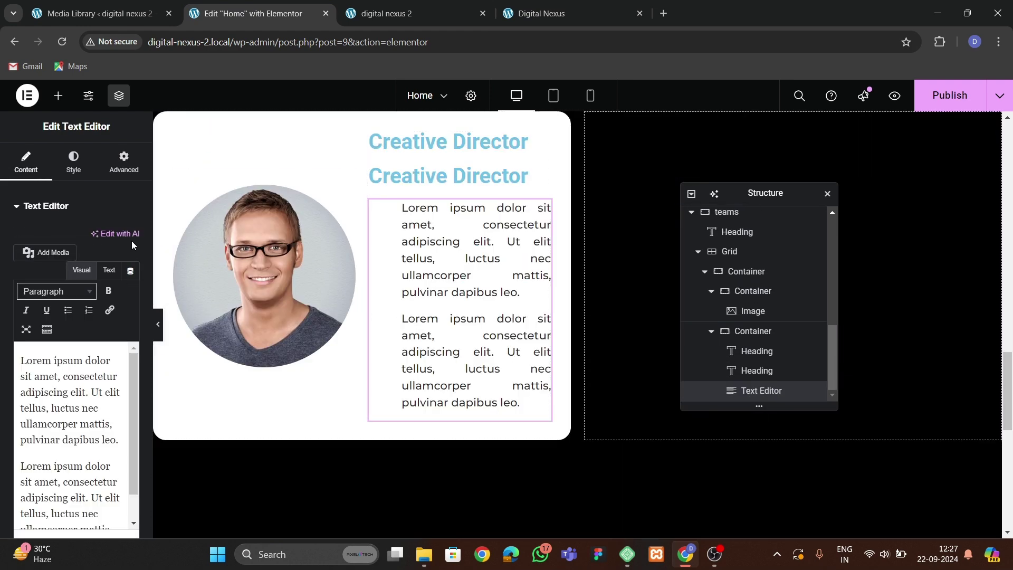
Trim the pasted text to a single paragraph and set its left margin to 0.
click(73, 161)
click(26, 161)
drag(31, 466, 119, 522)
key(BackSpace)
key(BackSpace)
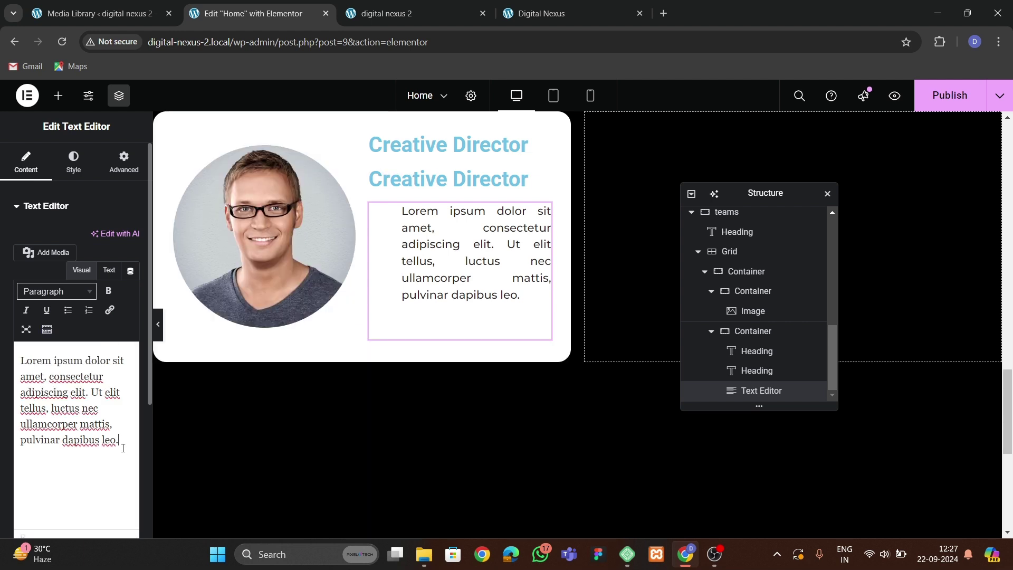
click(123, 161)
click(112, 256)
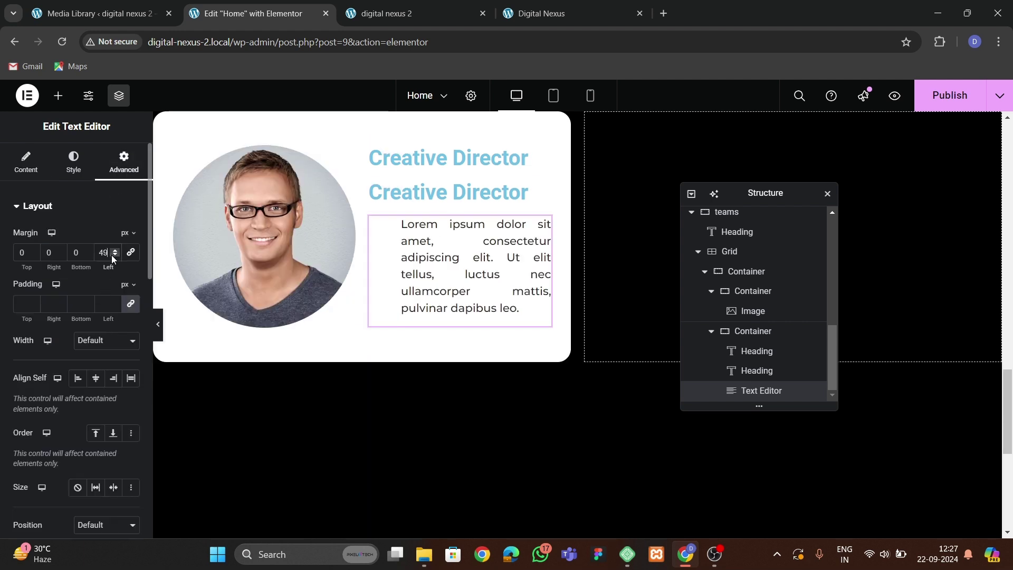
key(BackSpace)
key(BackSpace)
text(0)
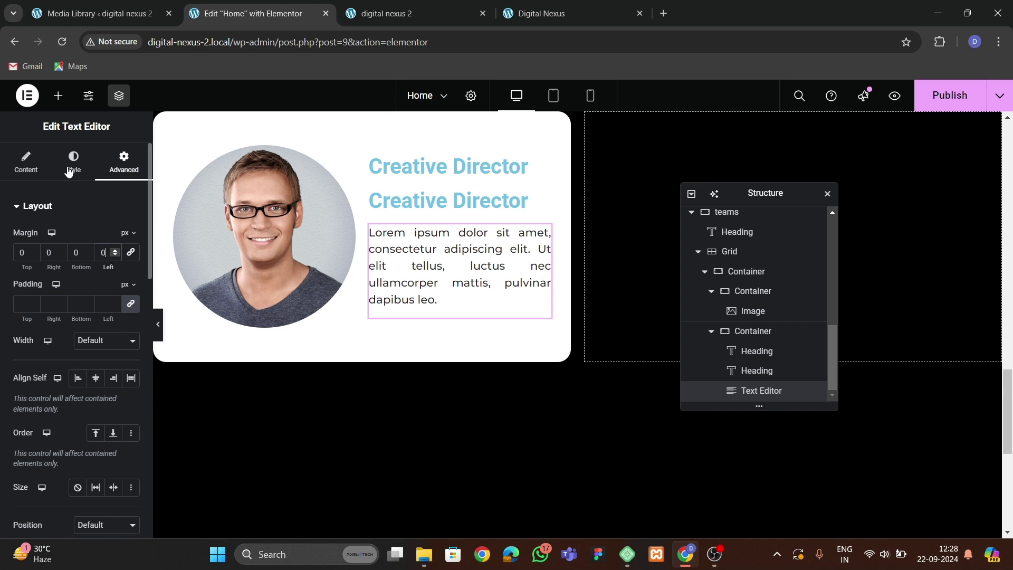
Set the paragraph's typography size to 15 and its text colour to soft grey.
click(69, 167)
click(131, 293)
click(123, 399)
click(123, 399)
click(124, 399)
click(123, 396)
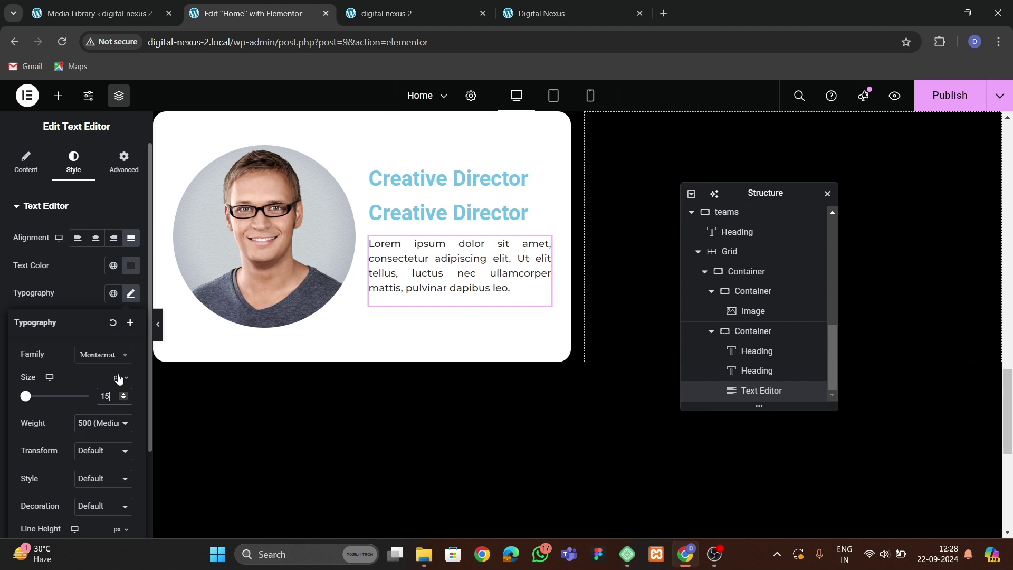
drag(69, 391, 68, 365)
click(7, 401)
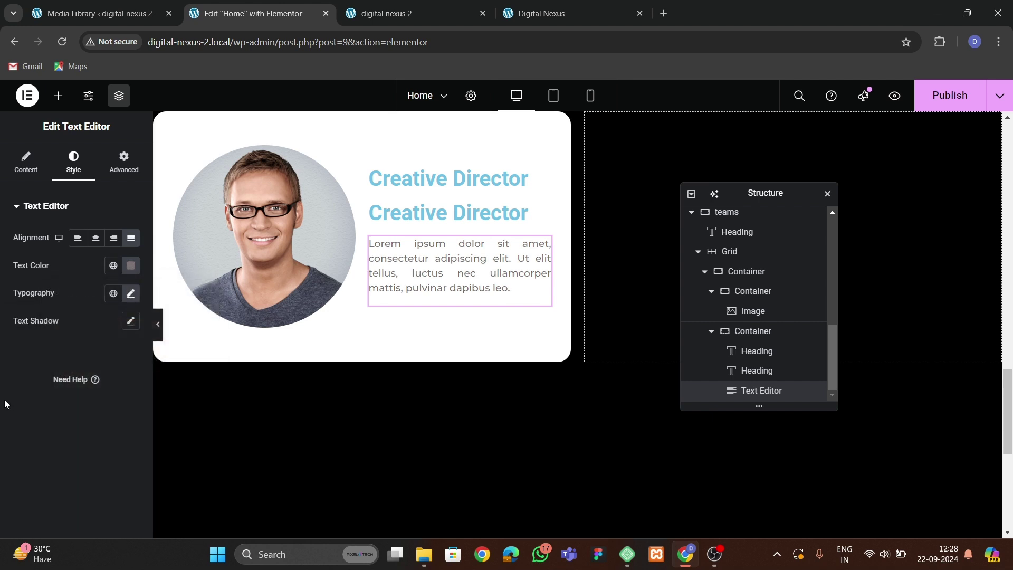
Add a Social Icons widget below the paragraph.
click(407, 174)
click(413, 9)
click(543, 13)
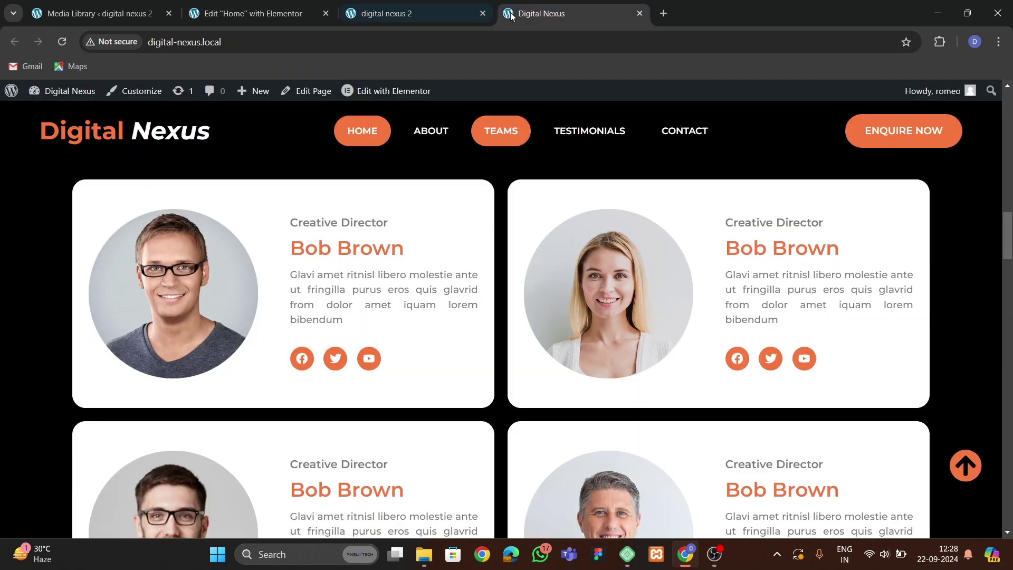
click(253, 13)
click(55, 97)
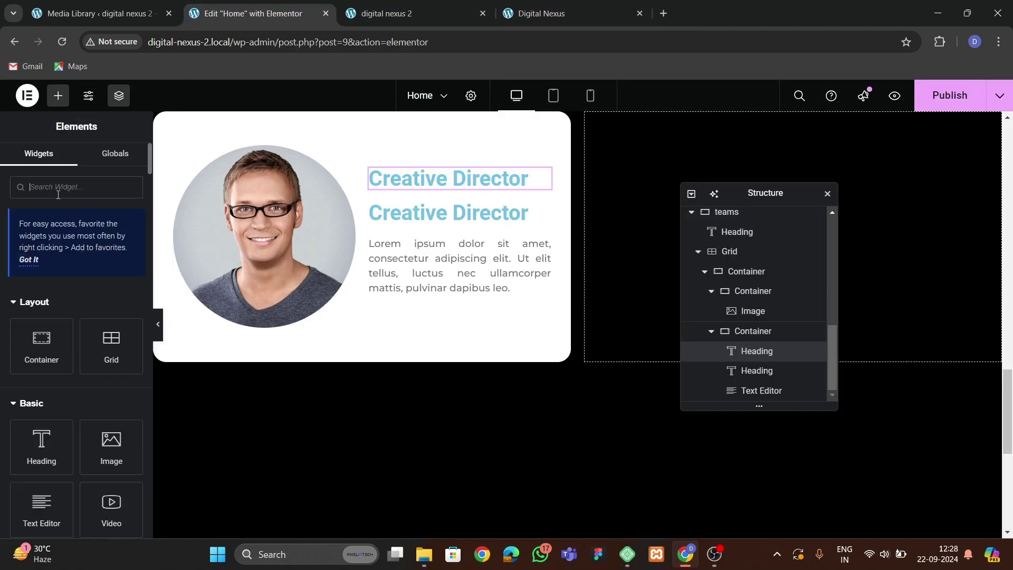
text(social)
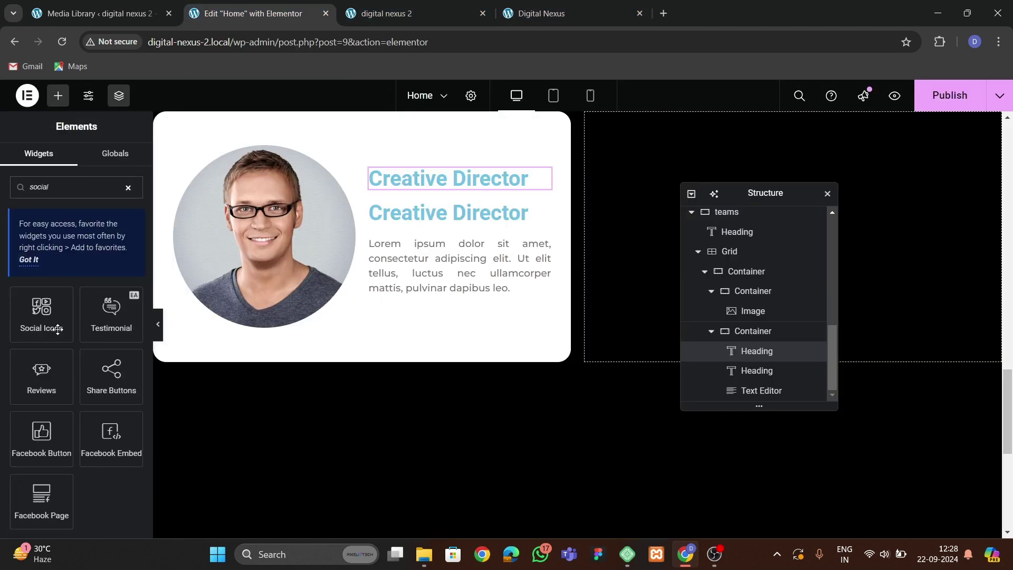
drag(55, 318, 426, 284)
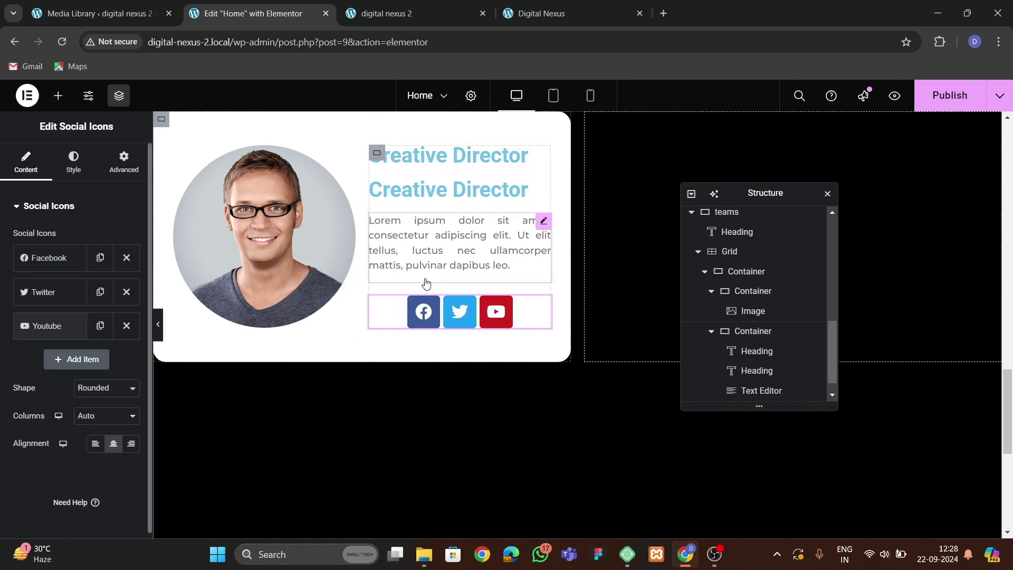
Align the Facebook, Twitter and YouTube icons to the left.
click(73, 162)
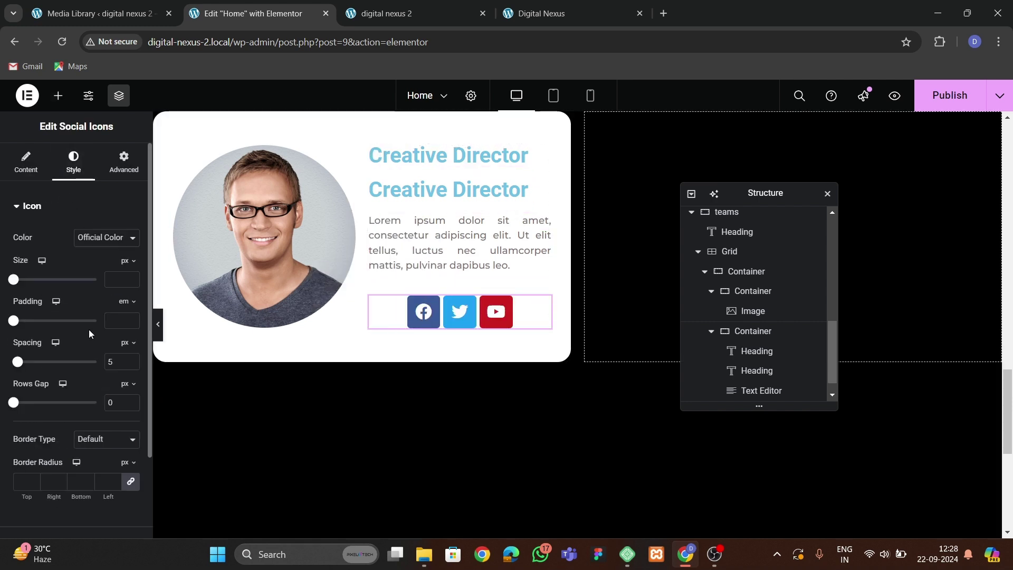
click(26, 159)
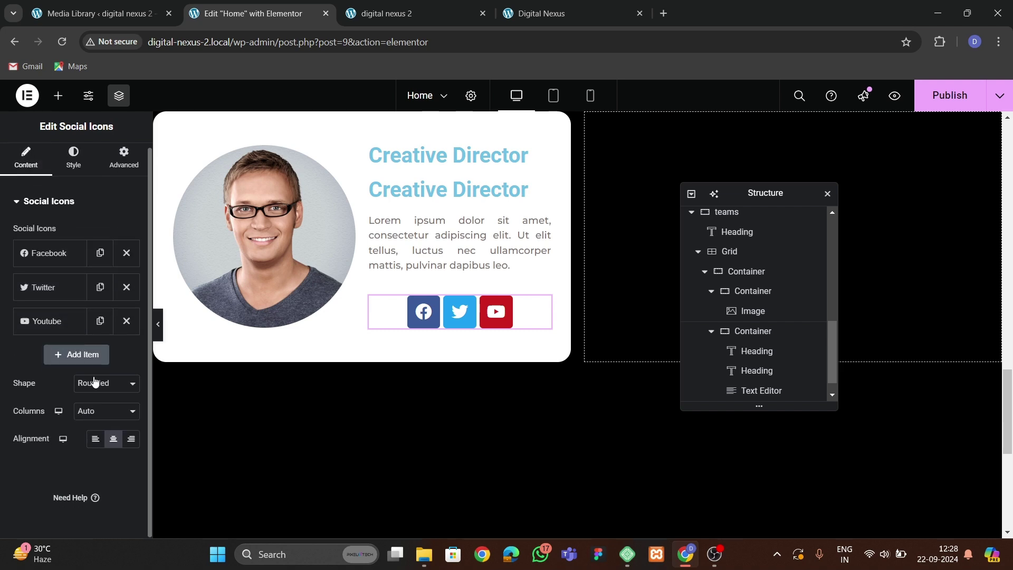
click(96, 439)
click(526, 10)
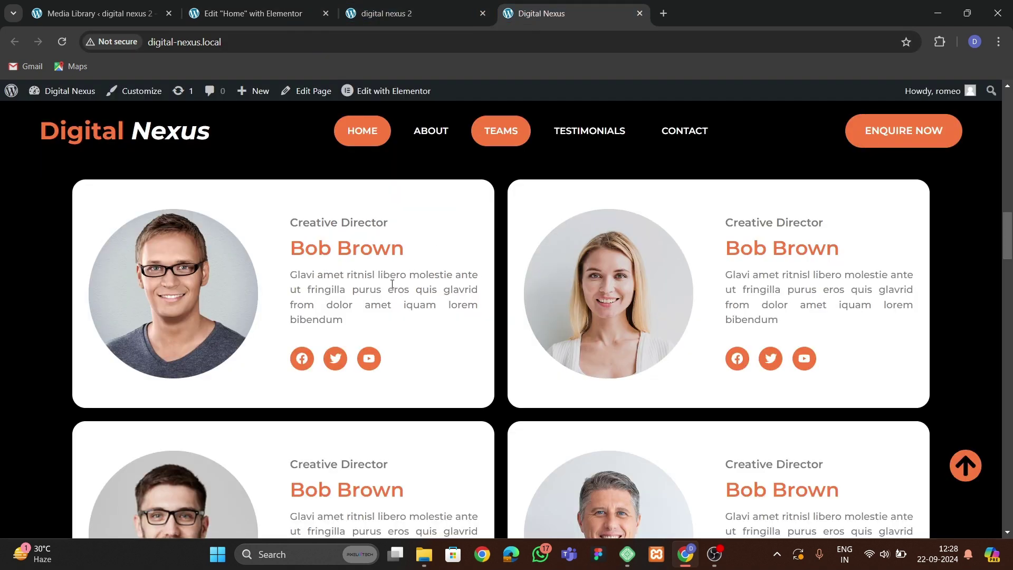
click(283, 15)
Style the first Creative Director heading grey in Montserrat at size 17.
click(453, 156)
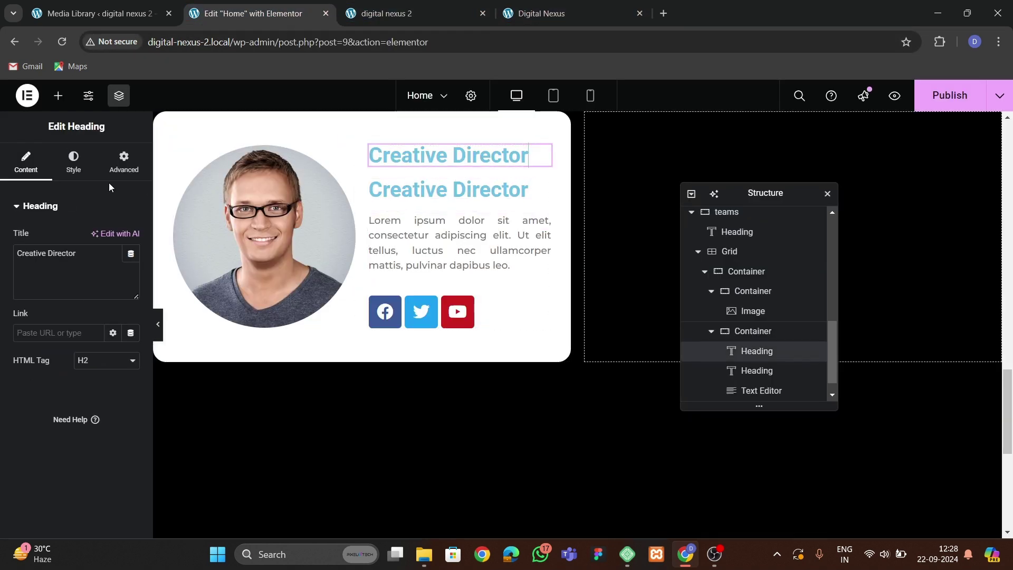
click(73, 162)
click(131, 265)
drag(149, 357, 70, 395)
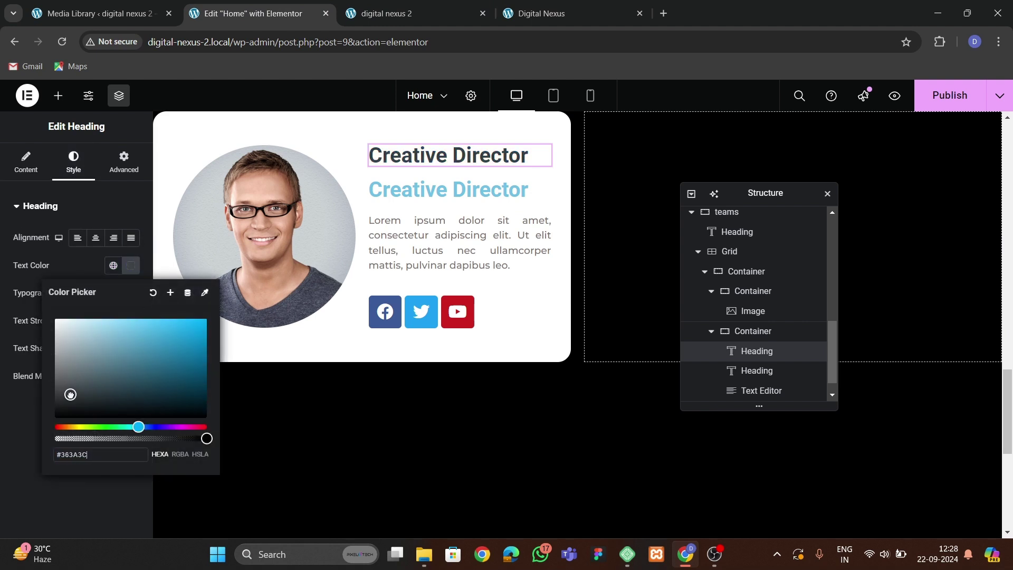
click(88, 269)
click(131, 293)
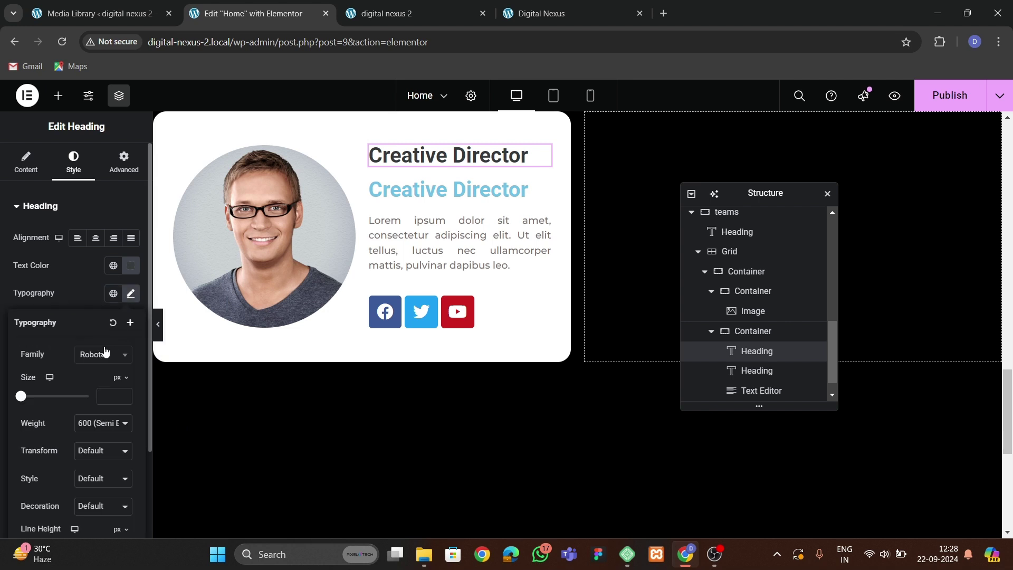
click(103, 354)
text(monts)
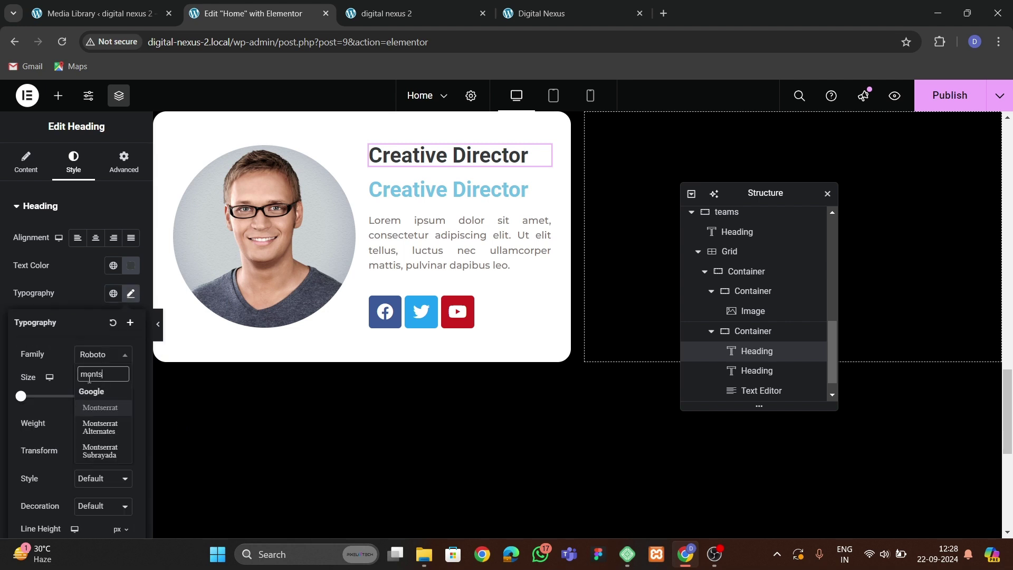
key(Return)
text(6)
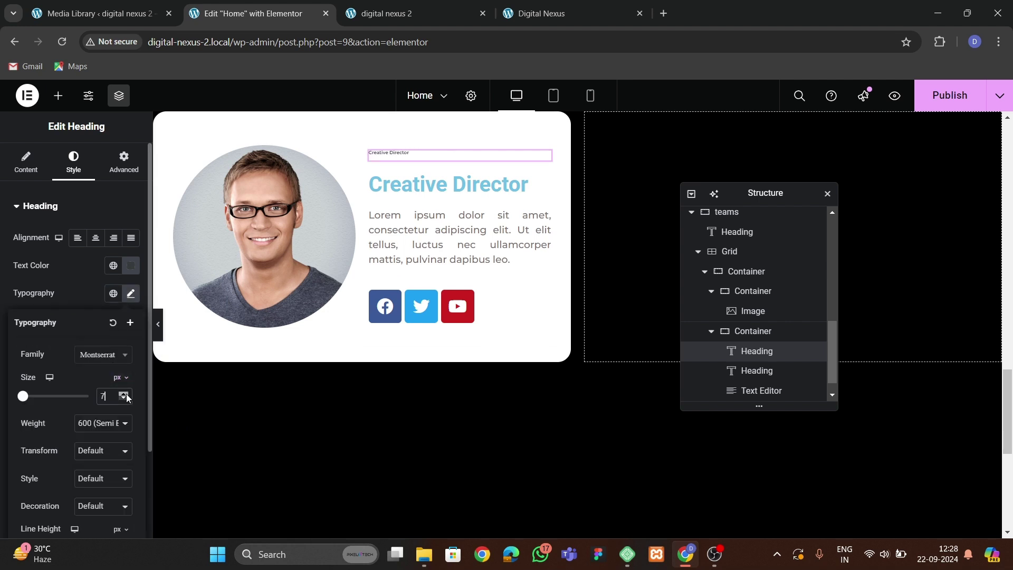
click(124, 394)
click(125, 394)
click(124, 394)
click(125, 394)
click(125, 394)
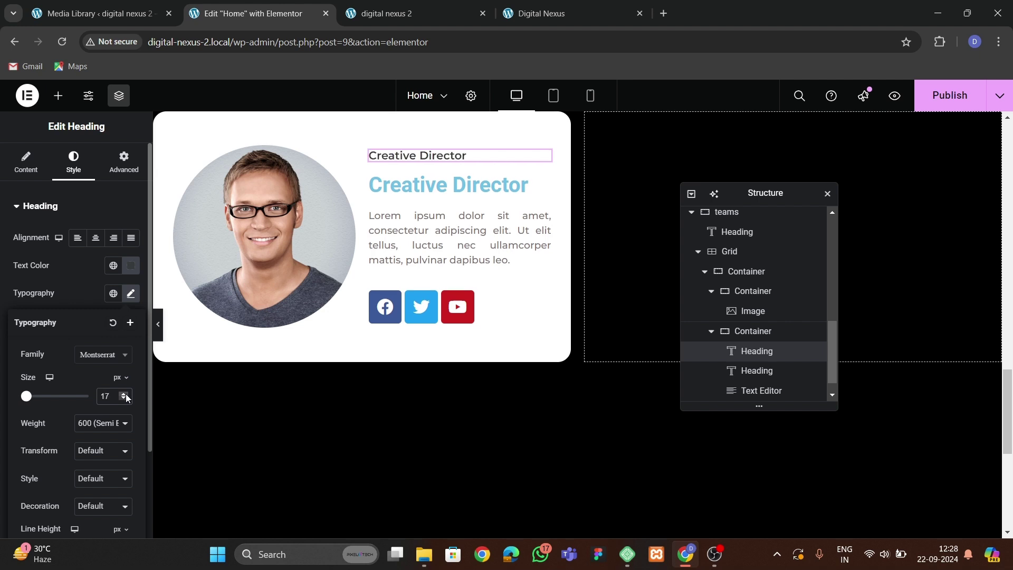
Make the second heading theme orange and replace its text with the team member's name.
click(401, 184)
click(73, 161)
click(112, 264)
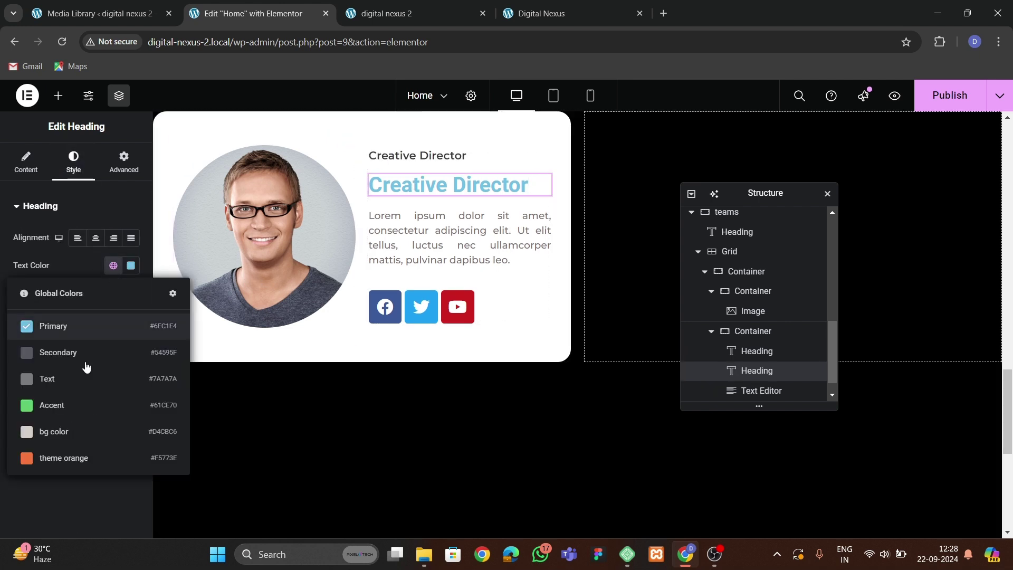
click(67, 448)
click(32, 162)
text(Bob Marley)
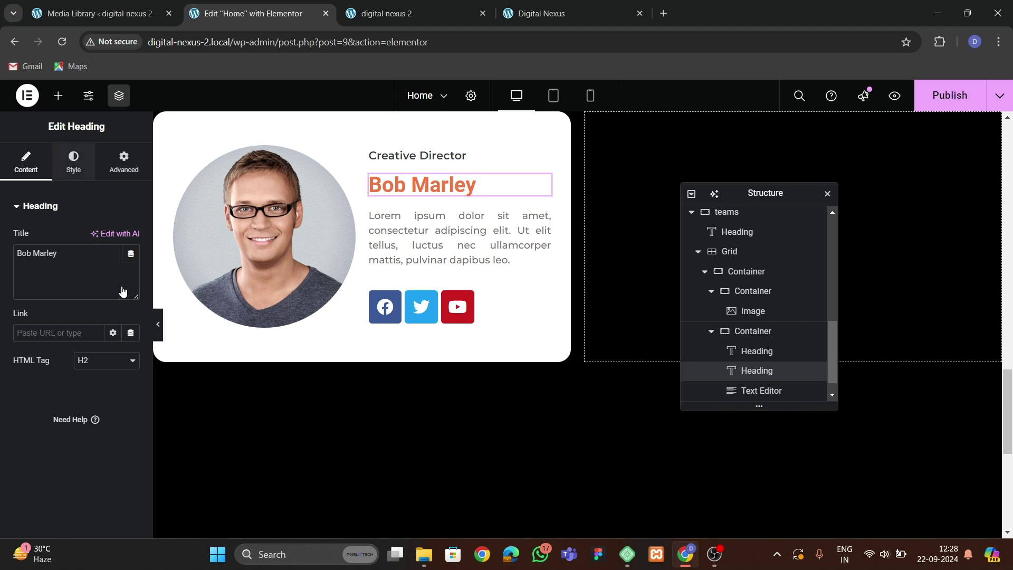
Set the name heading to Montserrat, 26 px, bold (700) weight.
click(74, 161)
click(131, 293)
click(103, 354)
text(mont)
key(Return)
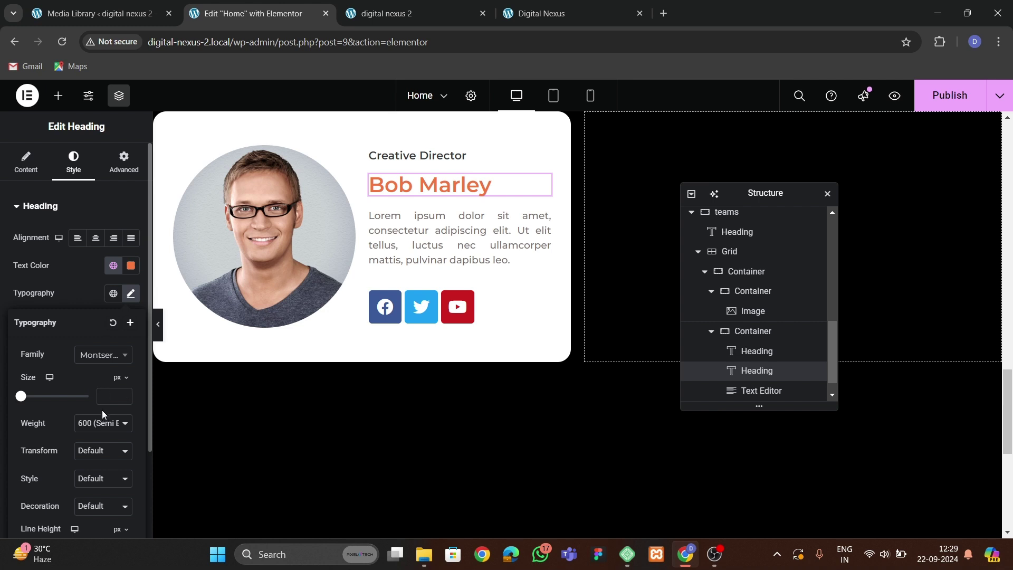
click(124, 395)
click(123, 394)
click(123, 394)
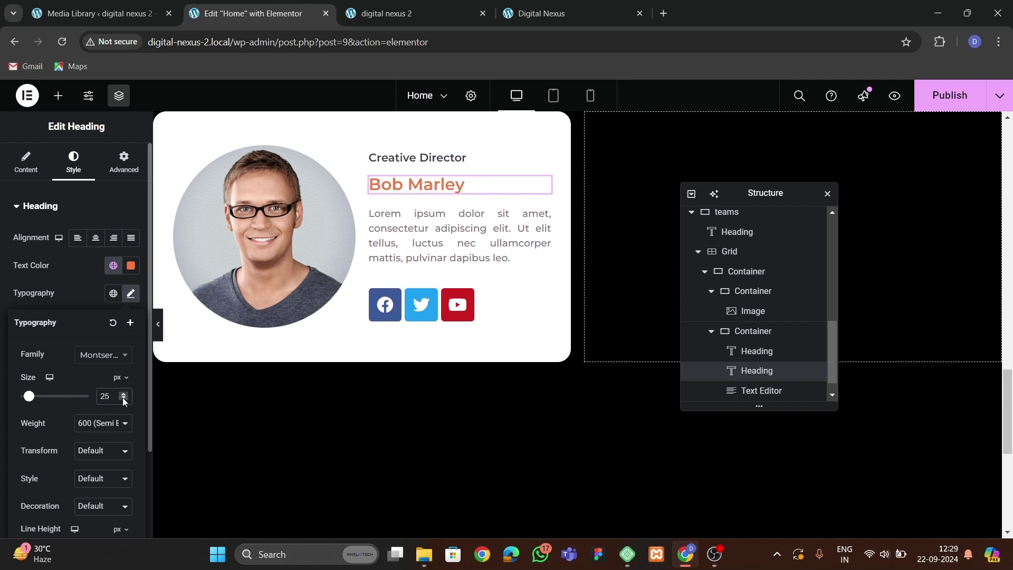
click(124, 394)
click(101, 429)
click(98, 331)
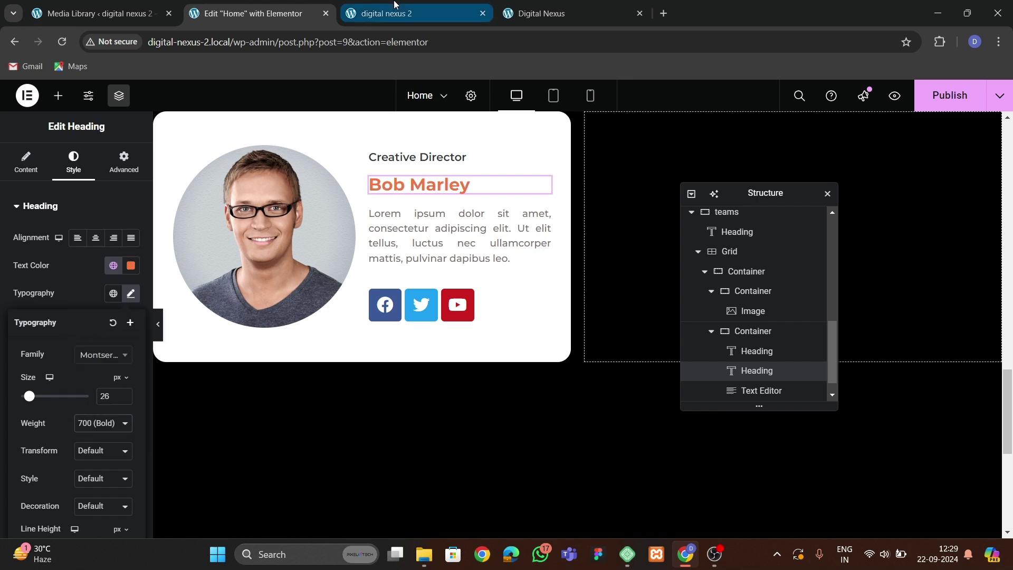
click(536, 13)
click(255, 15)
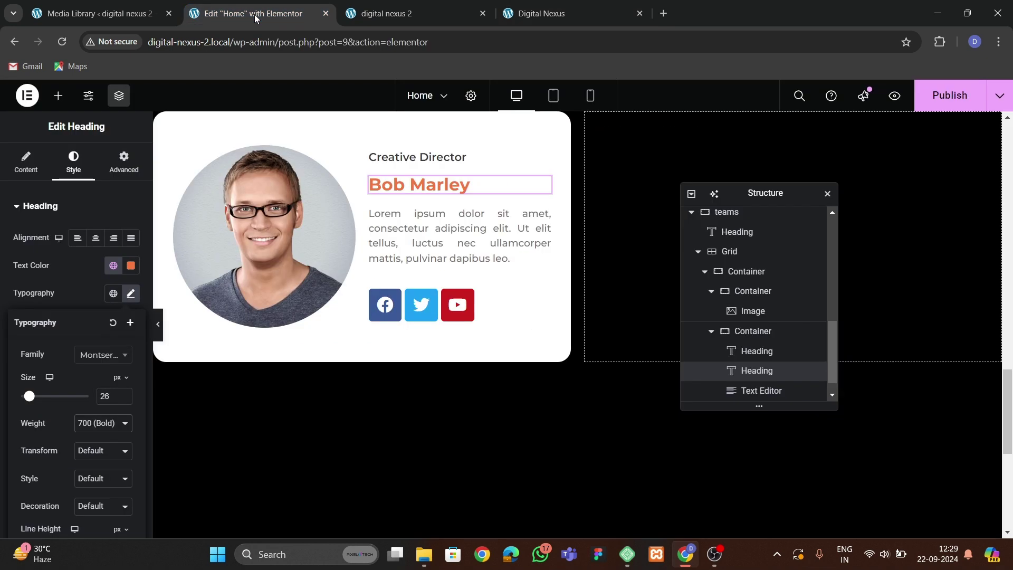
Make the social icons circular with icon size 18 and spacing 8.
click(506, 306)
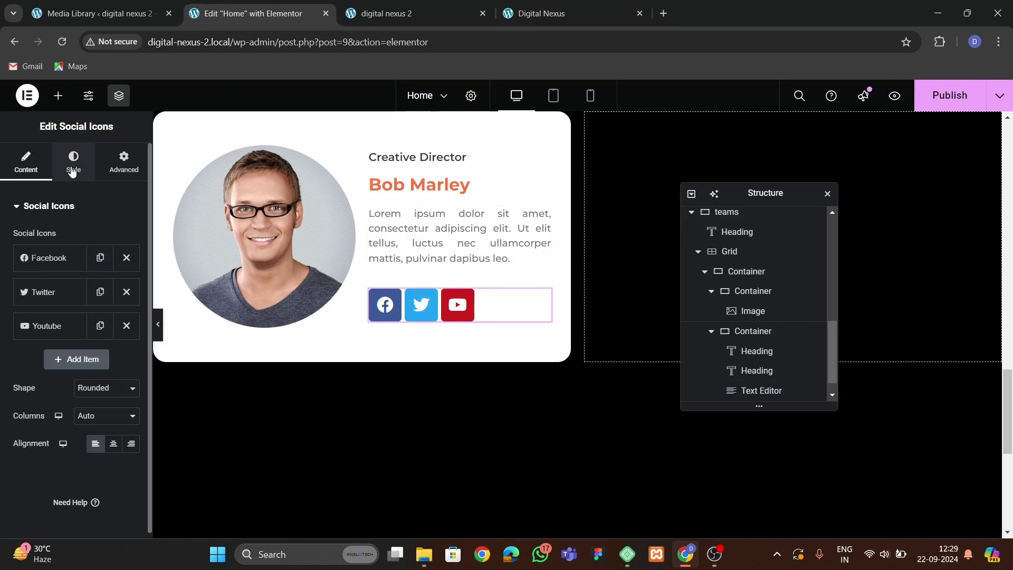
click(88, 381)
click(87, 428)
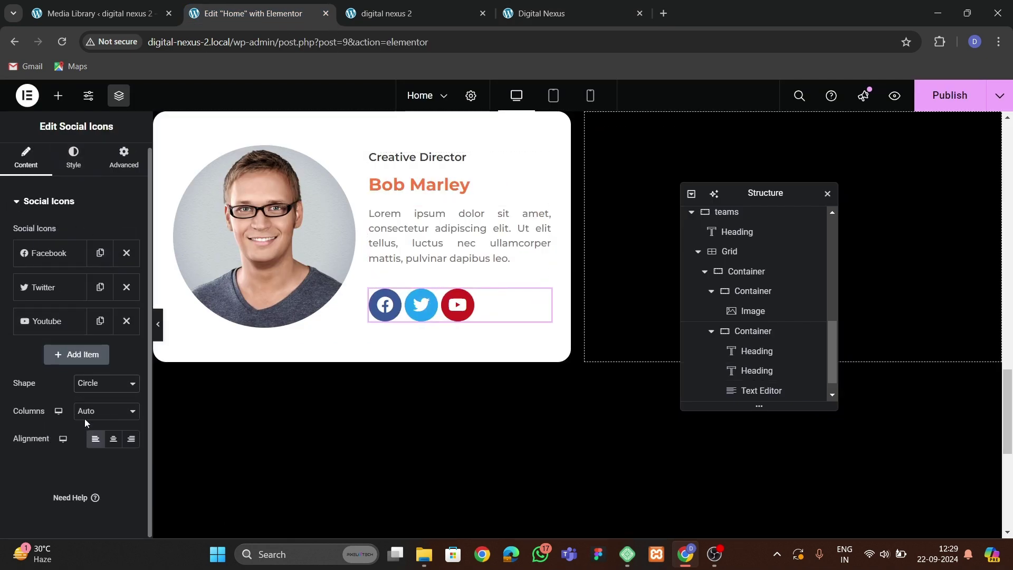
click(73, 158)
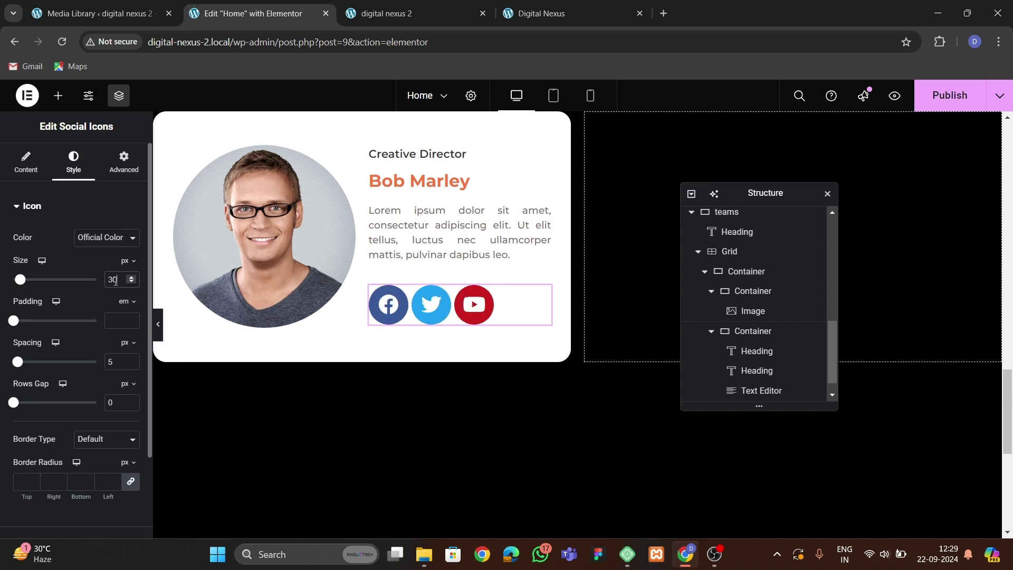
text(20)
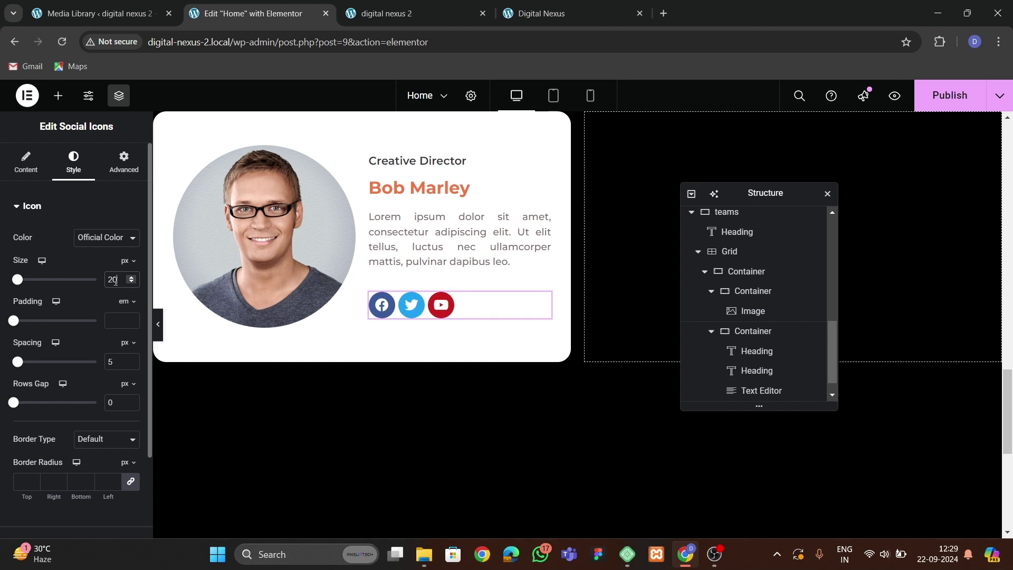
key(BackSpace)
key(BackSpace)
text(15)
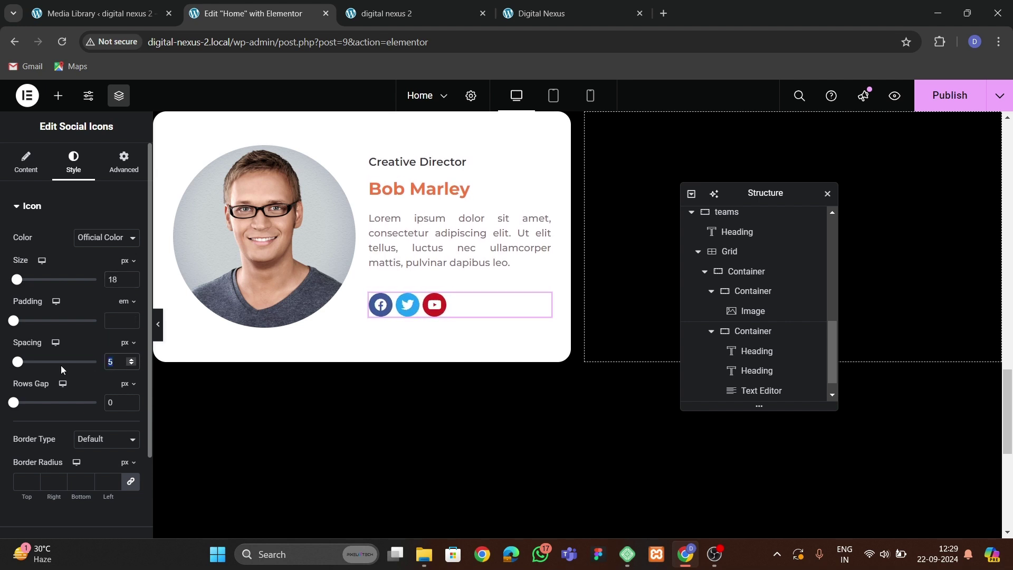
text(8)
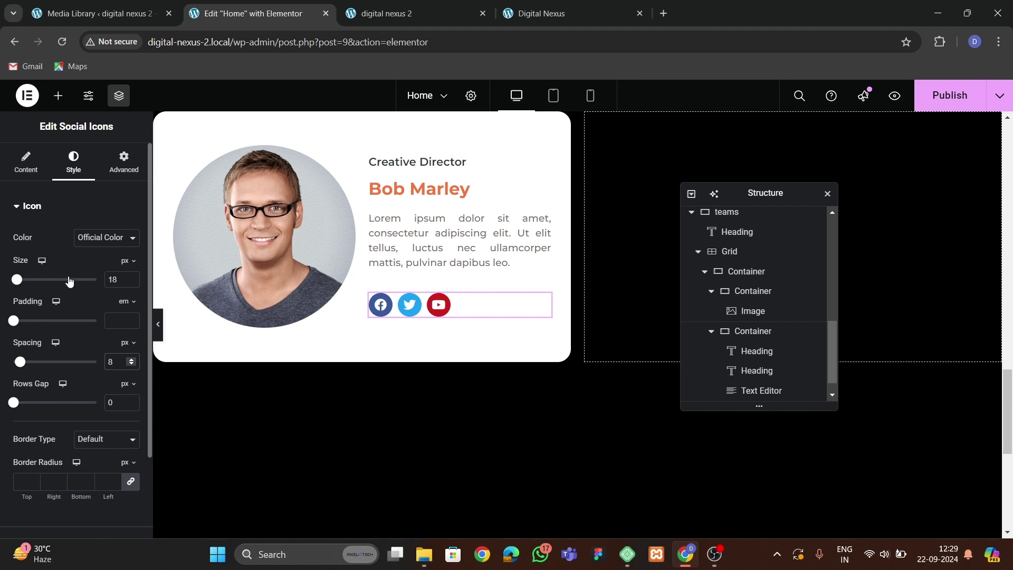
Colour the icons custom orange, turning black with a Grow Rotate animation on hover.
click(91, 271)
click(113, 265)
click(71, 451)
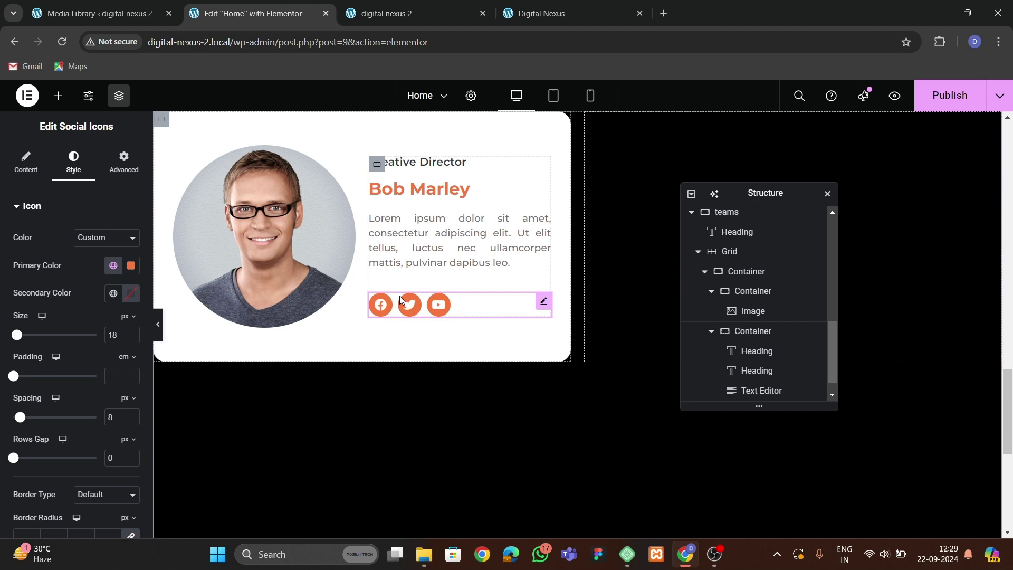
scroll(71, 422, down, 3)
click(53, 443)
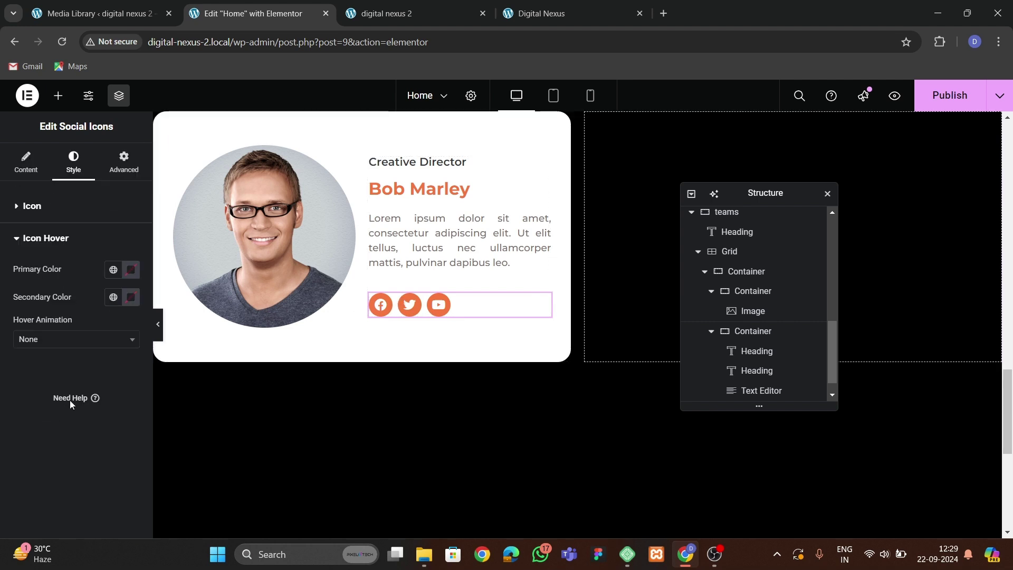
click(113, 269)
click(130, 269)
click(130, 270)
click(71, 341)
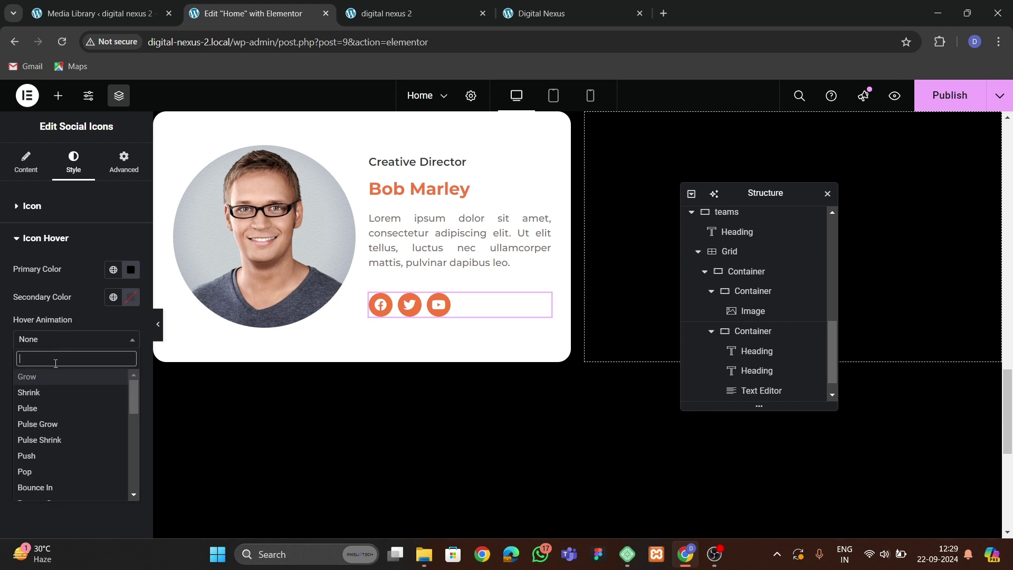
text(grow)
click(57, 367)
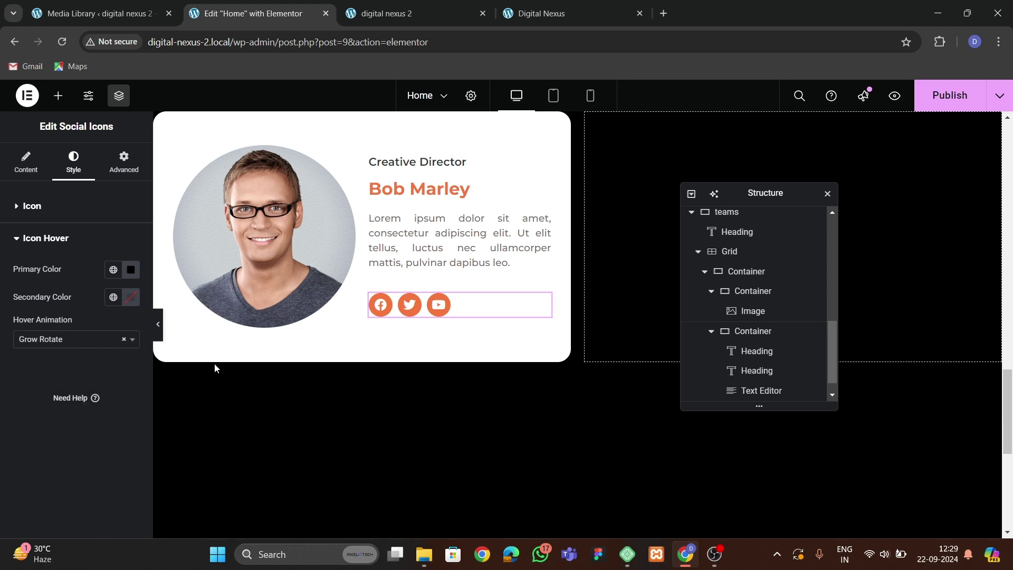
Preview the card with the editor hidden, then select the whole card container.
scroll(400, 249, up, 1)
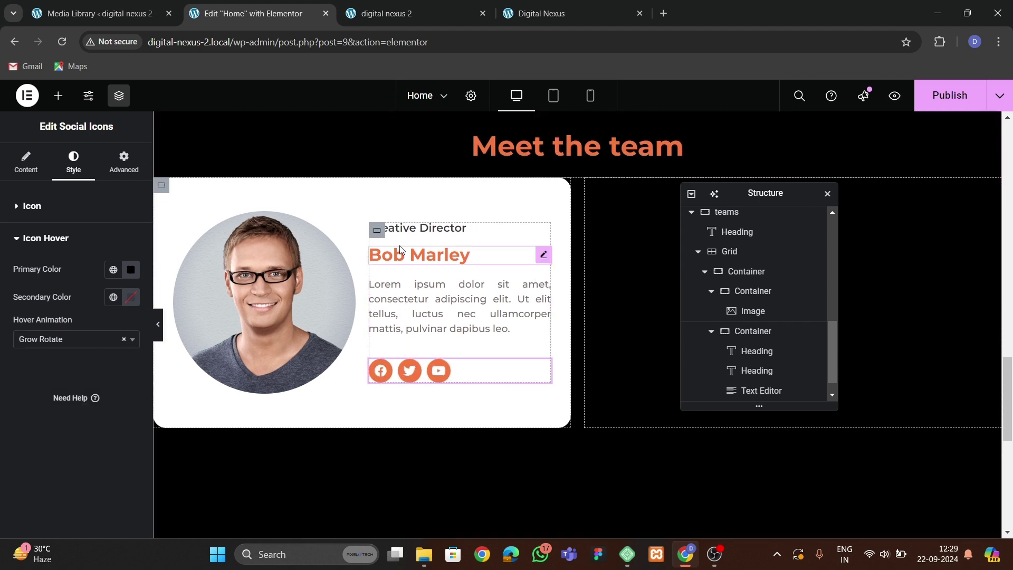
click(379, 235)
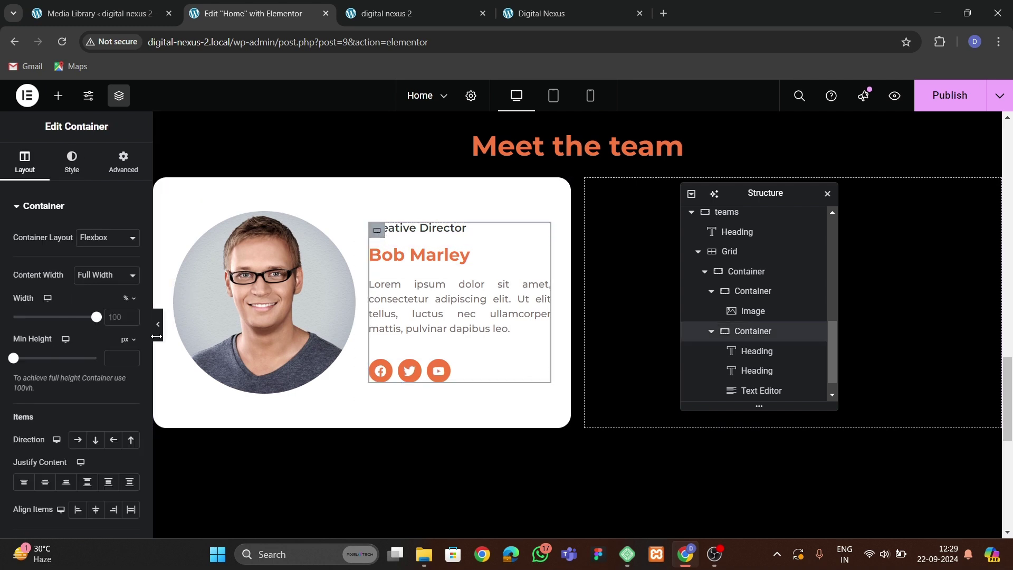
click(158, 324)
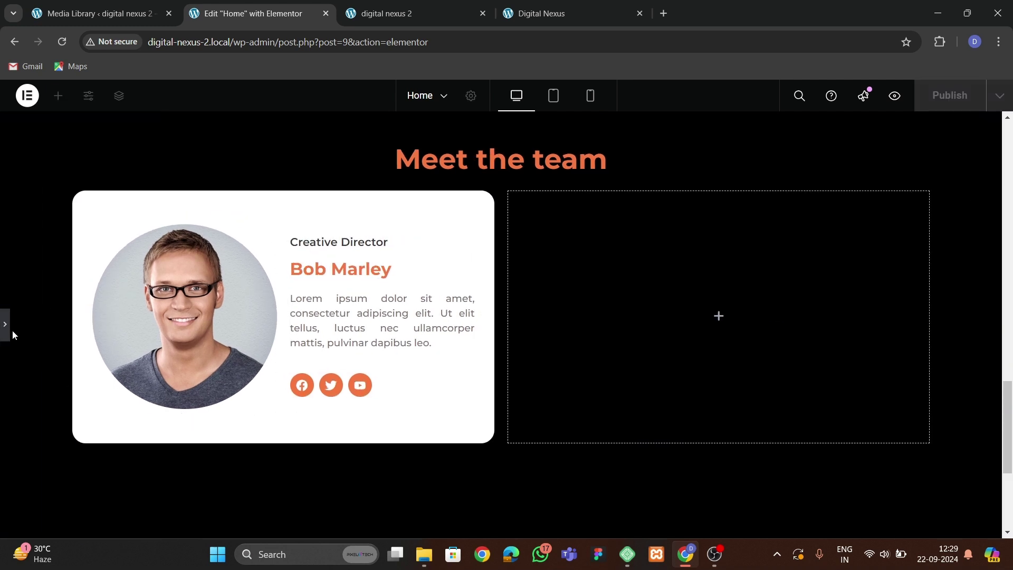
click(5, 324)
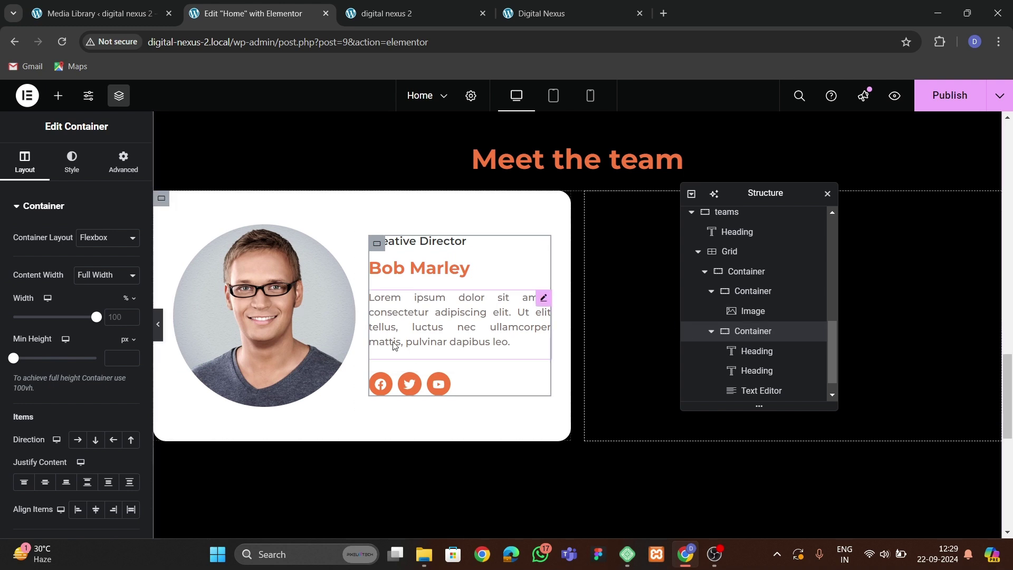
click(738, 274)
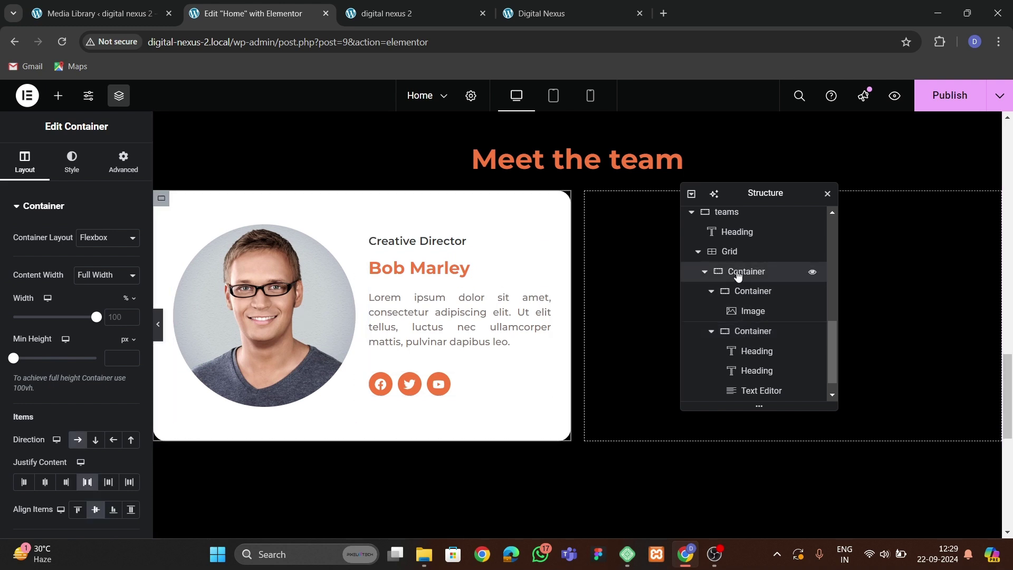
scroll(87, 358, down, 3)
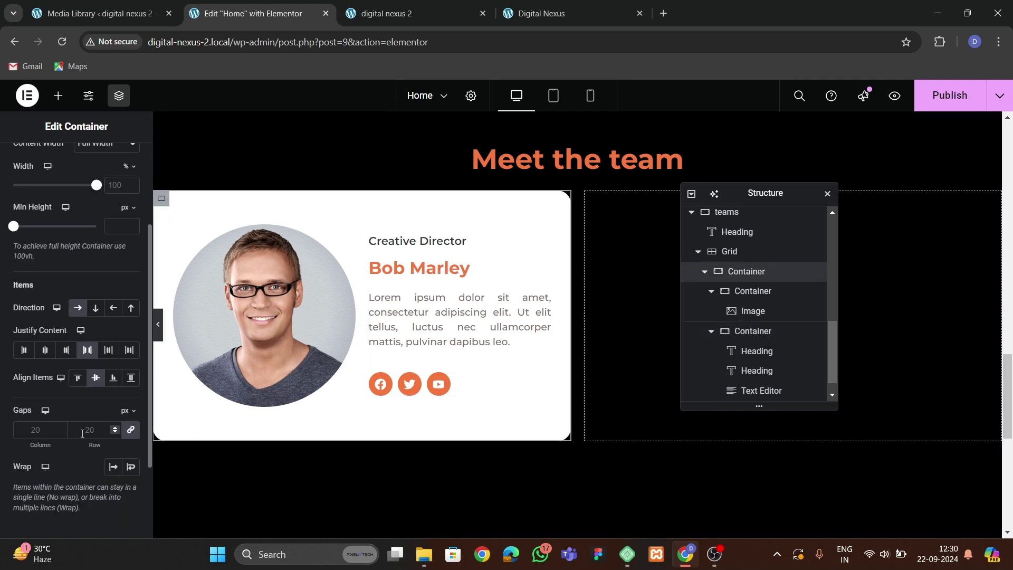
Set the outer card container's gap to 50.
text(30)
key(BackSpace)
key(BackSpace)
text(50)
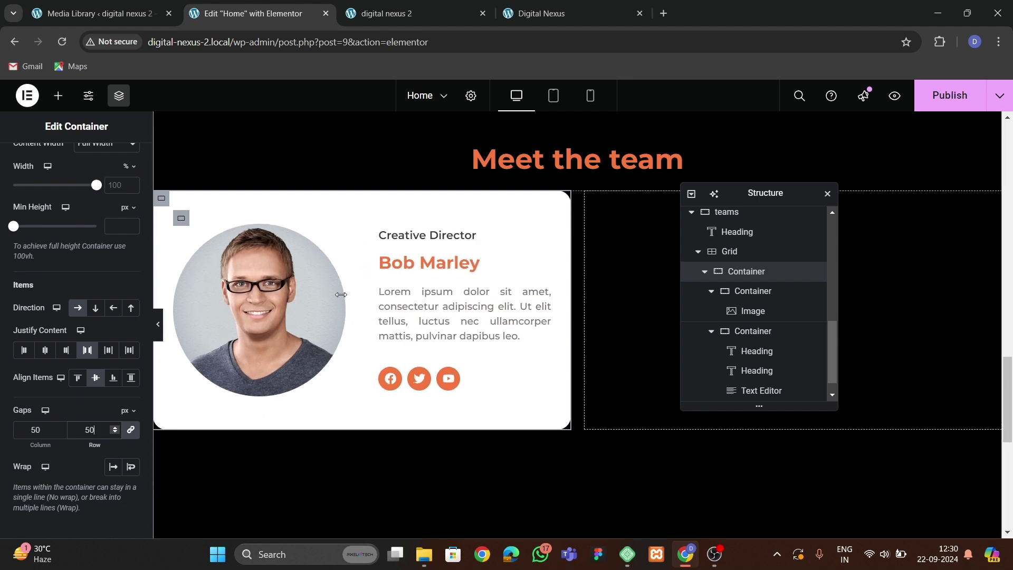
Set the inner text container's gap to 17.
click(388, 242)
scroll(54, 369, down, 3)
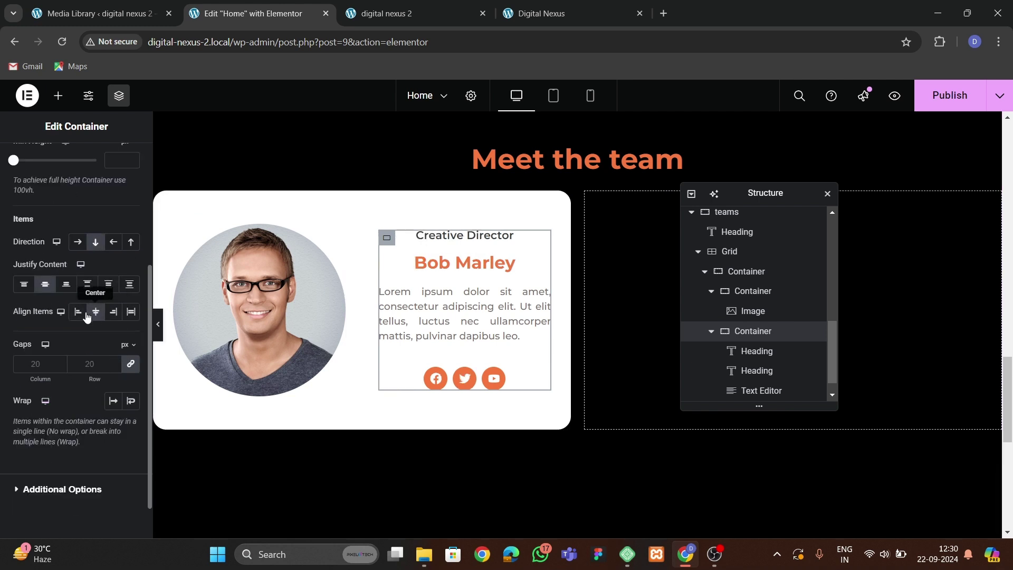
click(93, 364)
text(15)
key(BackSpace)
text(7)
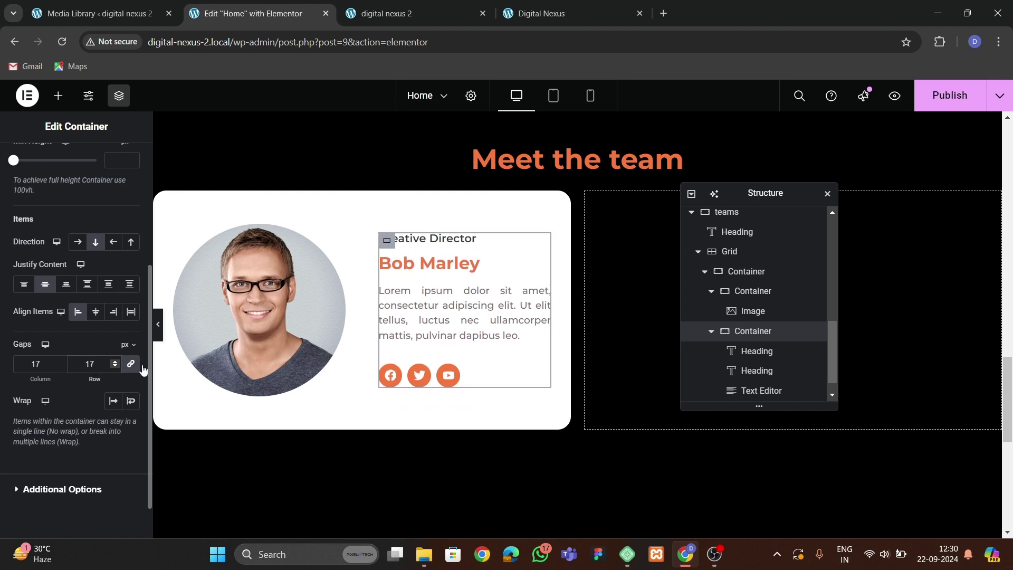
Preview the card, then view the live site's team cards.
key(ctrl+p)
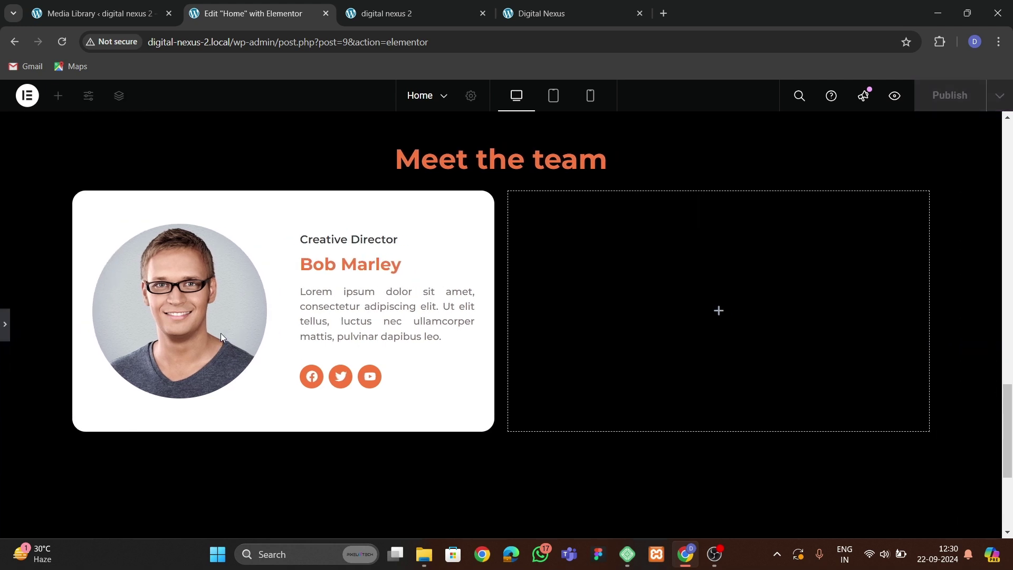
click(5, 323)
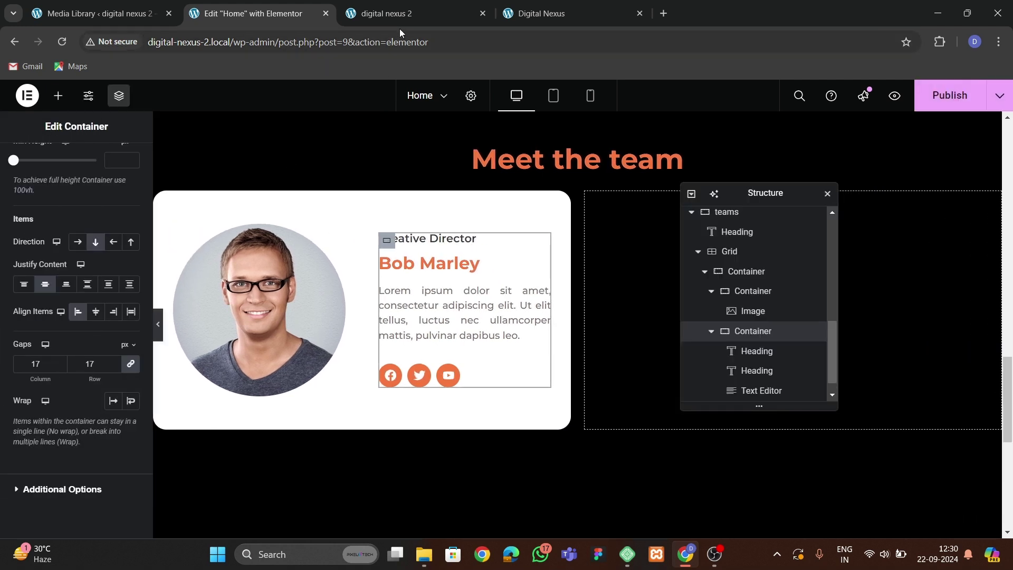
click(522, 14)
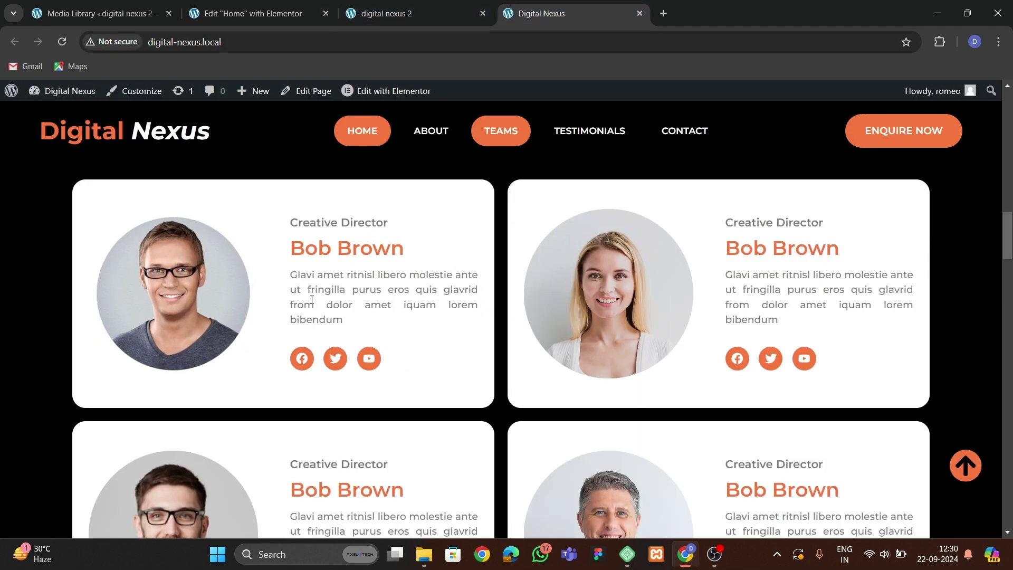
Set the team photo's hover animation to Pulse and publish the page.
click(296, 5)
click(233, 329)
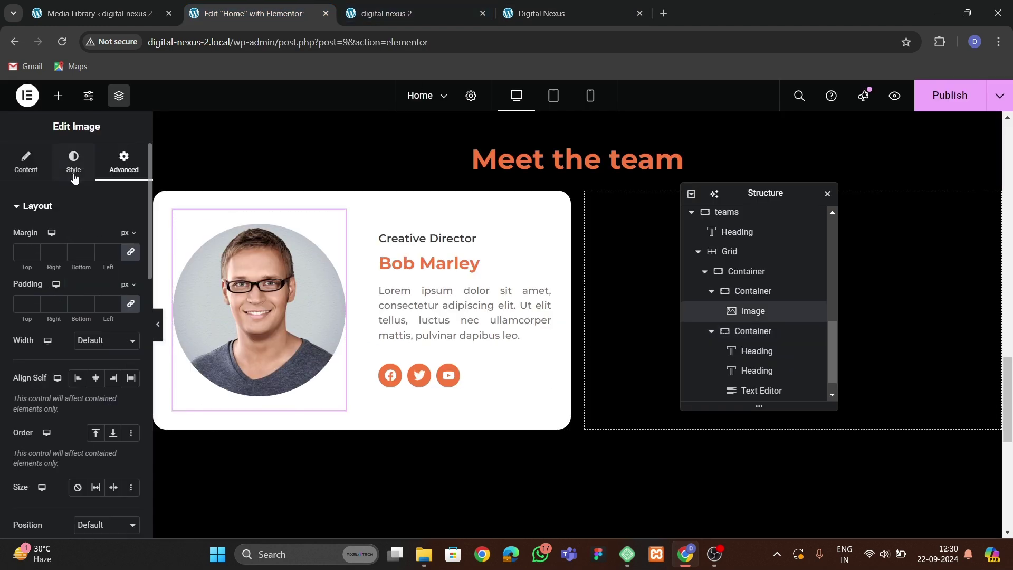
click(74, 163)
click(90, 399)
scroll(79, 387, down, 4)
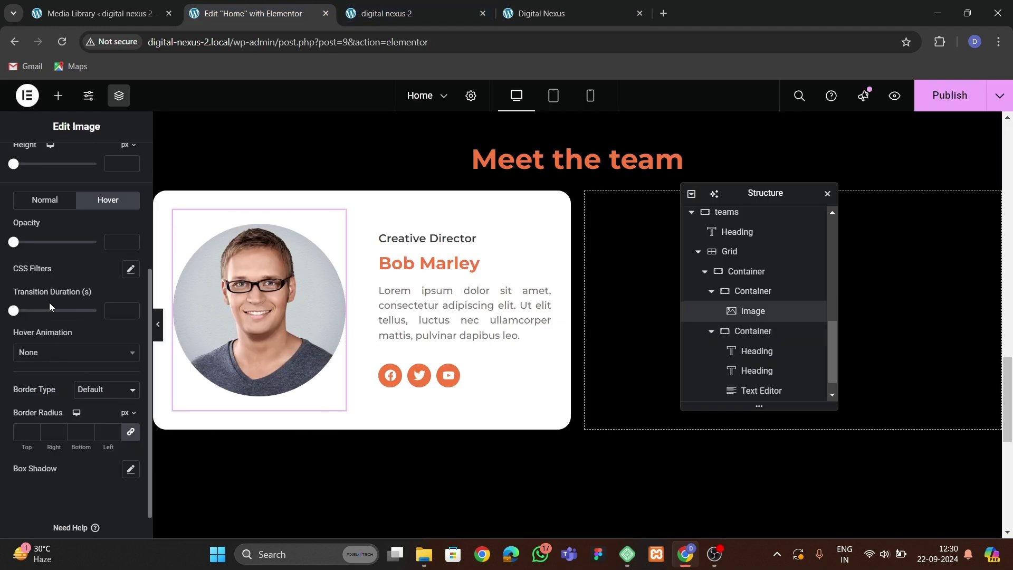
click(39, 356)
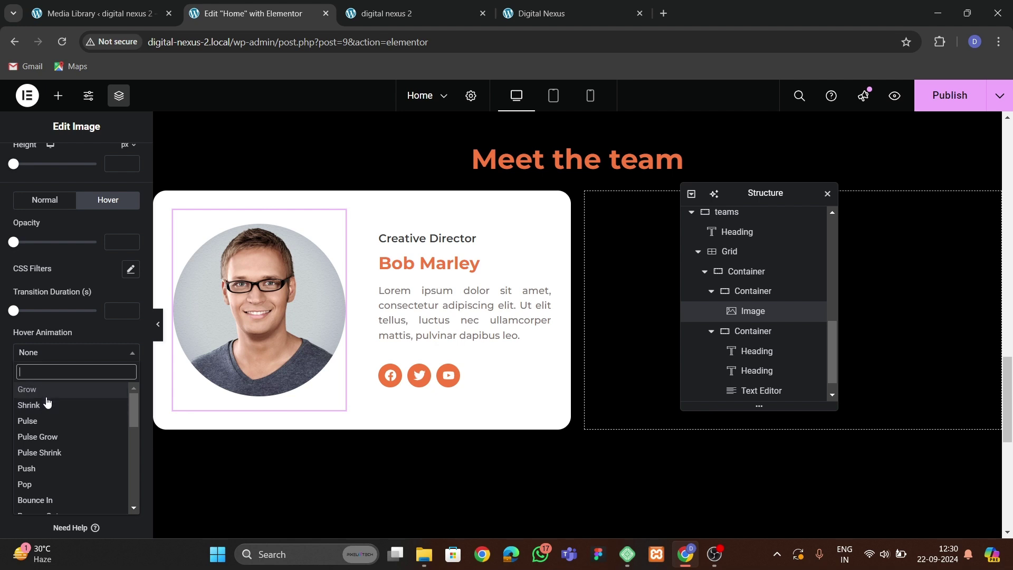
click(47, 422)
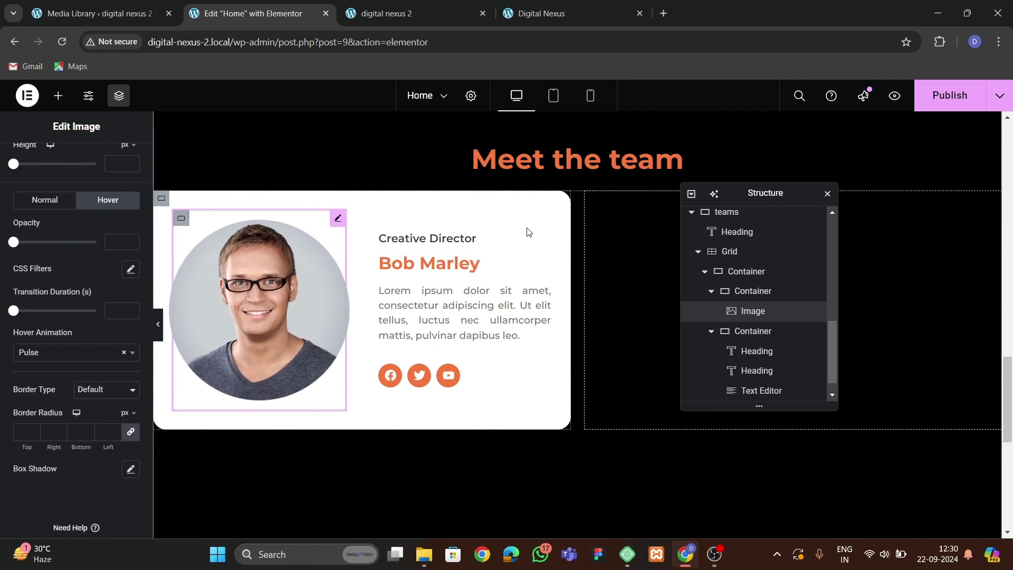
click(948, 102)
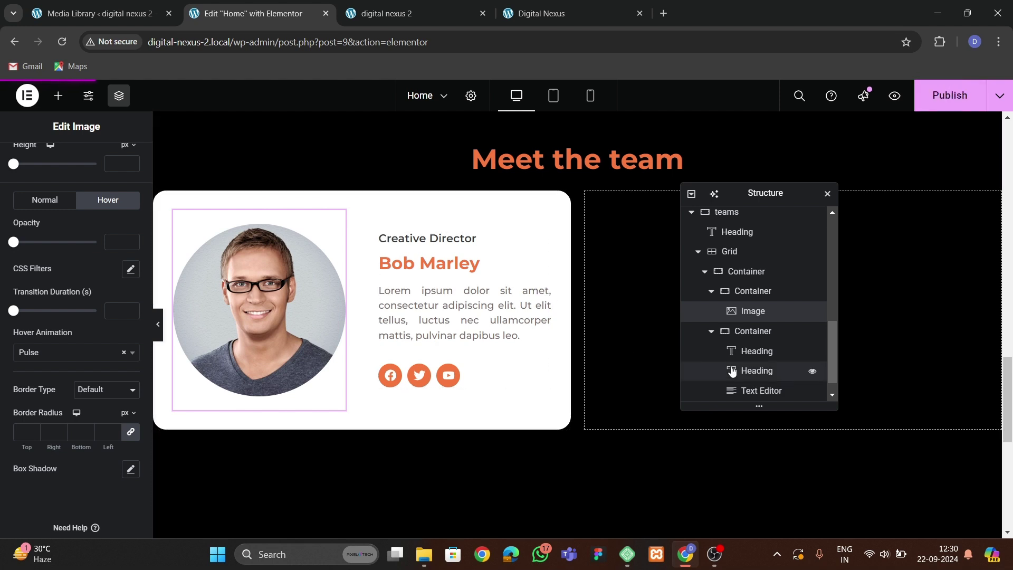
Collapse the photo container in the Navigator and select the Bob Marley team card container.
click(710, 290)
click(705, 272)
scroll(710, 280, up, 2)
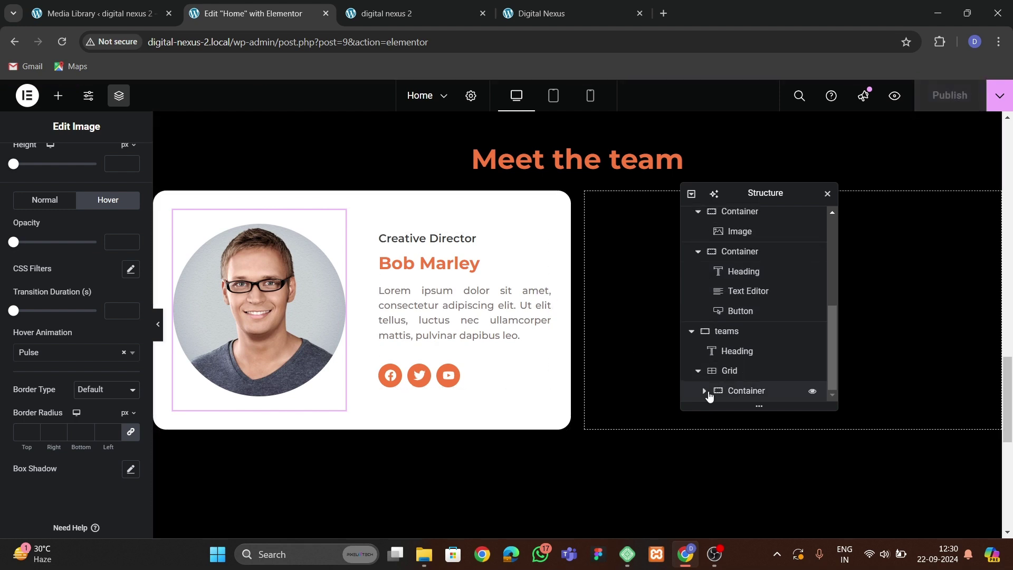
click(736, 391)
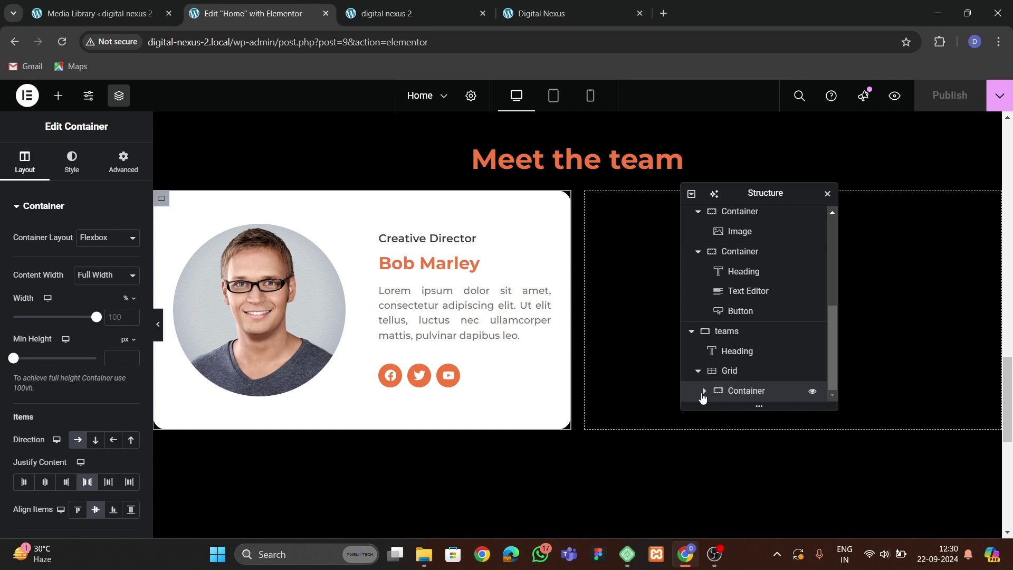
click(704, 390)
scroll(702, 317, down, 2)
click(704, 270)
Duplicate the Bob Marley card three times so the grid holds four cards.
right_click(739, 392)
click(753, 316)
scroll(751, 352, down, 1)
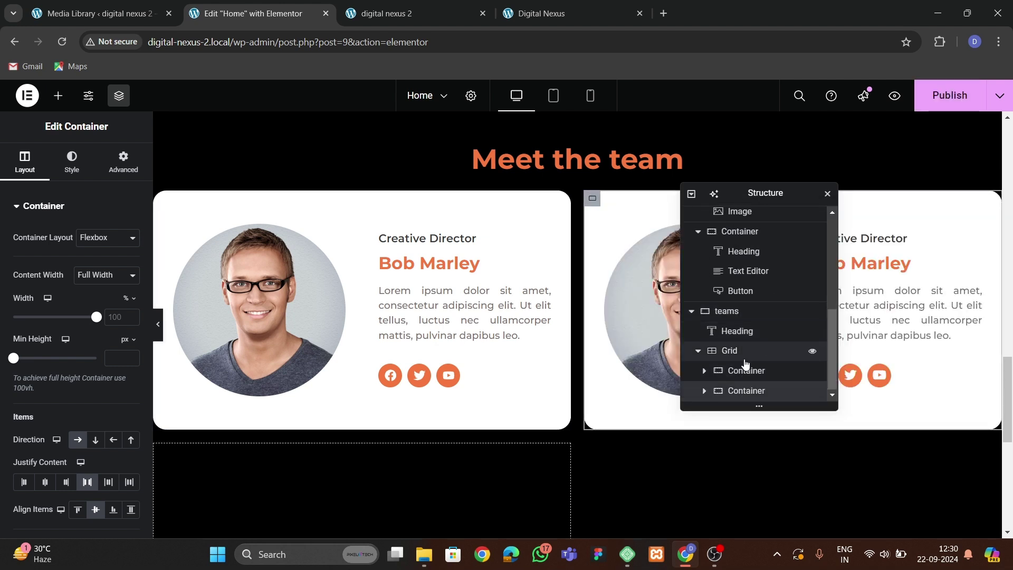
right_click(745, 391)
key(ctrl+v)
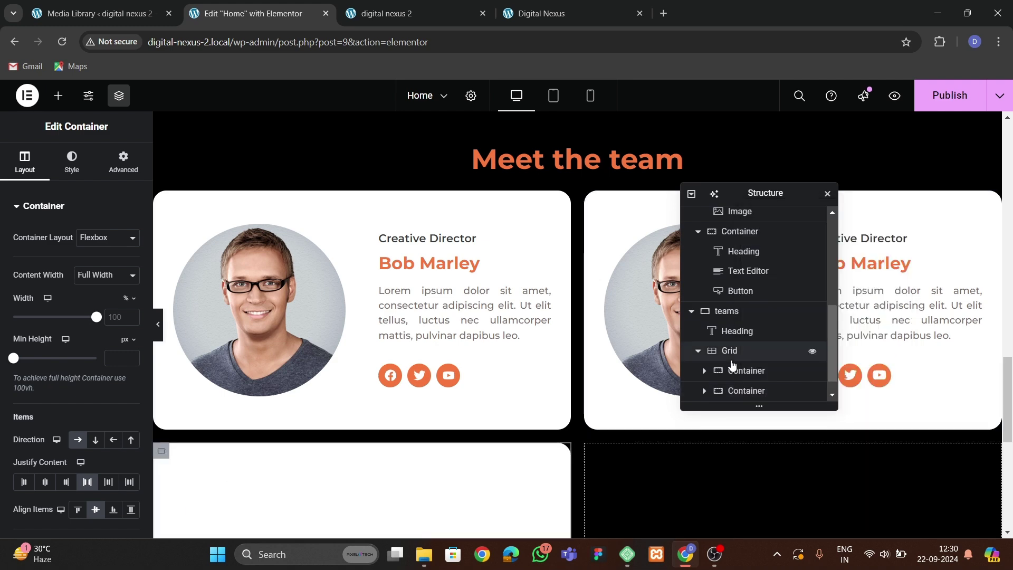
scroll(733, 369, down, 1)
right_click(735, 390)
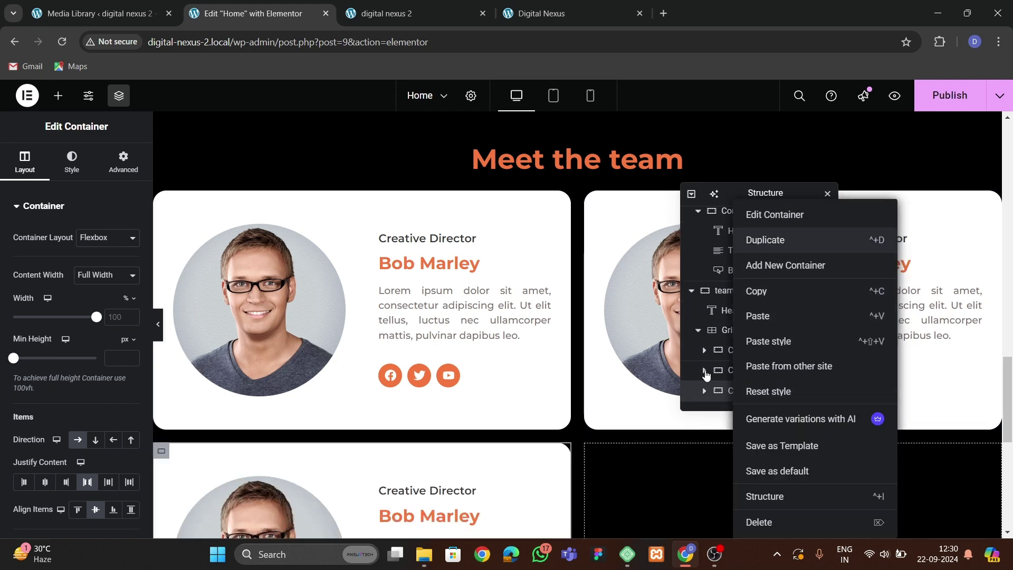
click(765, 240)
scroll(754, 359, down, 1)
scroll(545, 377, down, 4)
scroll(545, 377, up, 5)
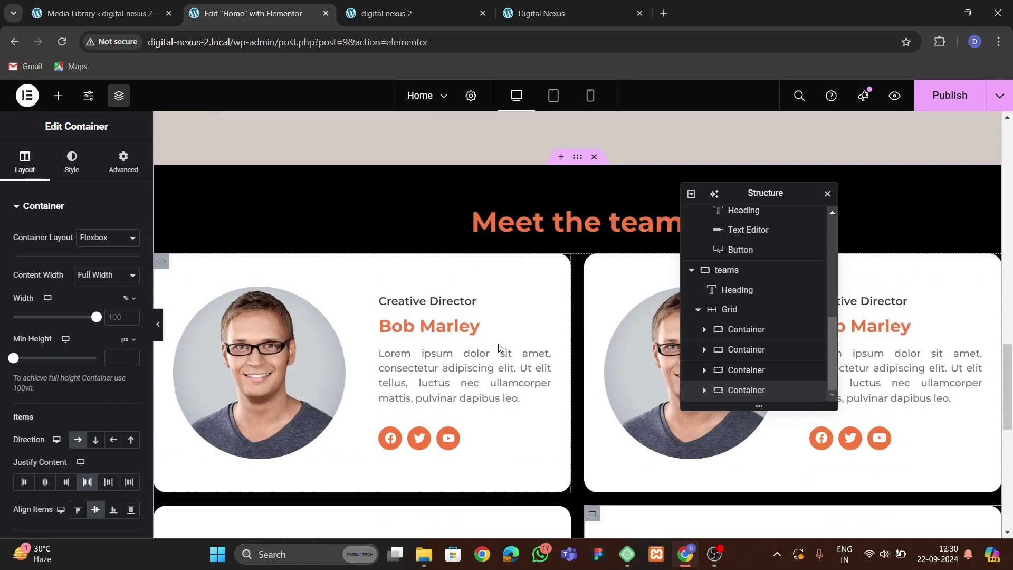
Set the teams container's gap between cards to 50 px.
click(578, 161)
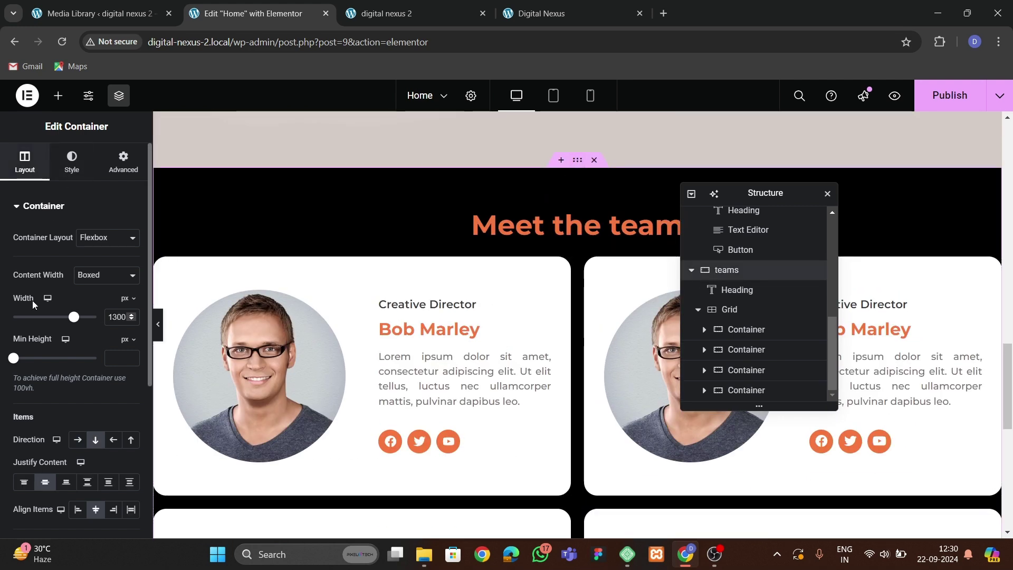
scroll(46, 401, down, 4)
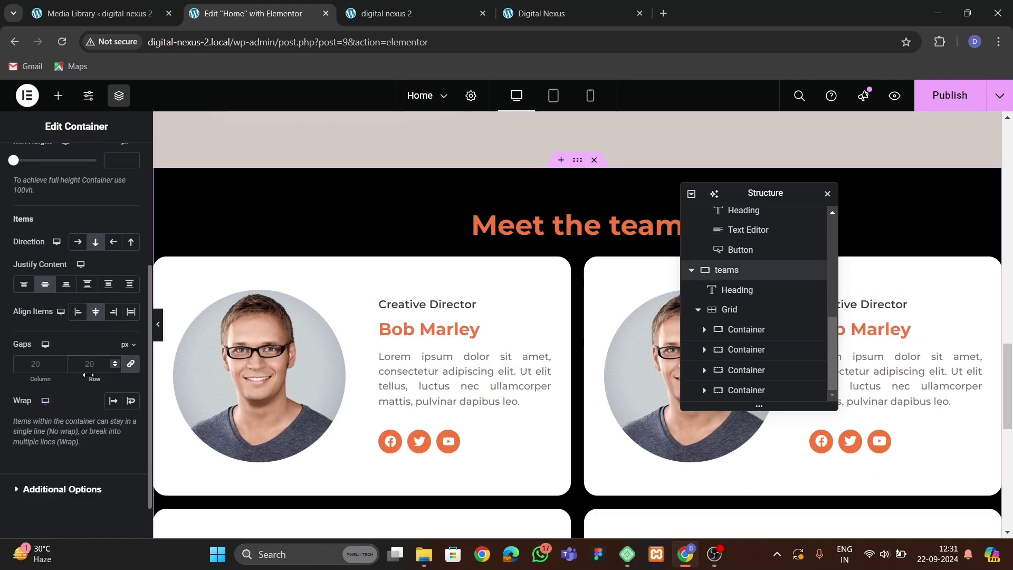
text(50)
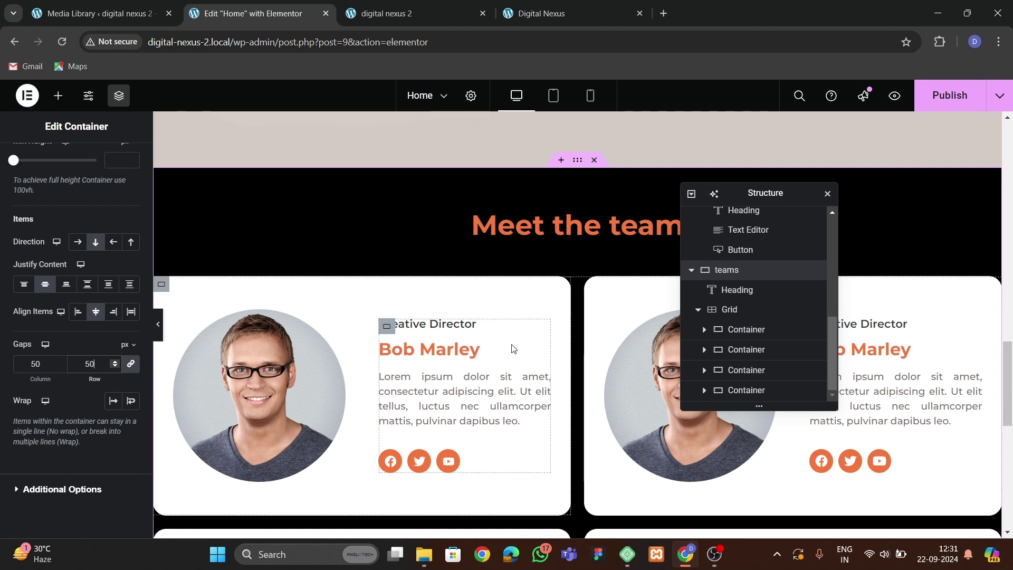
drag(738, 195, 425, 284)
Replace the second card's photo with the blonde woman's portrait from the Media Library.
click(636, 369)
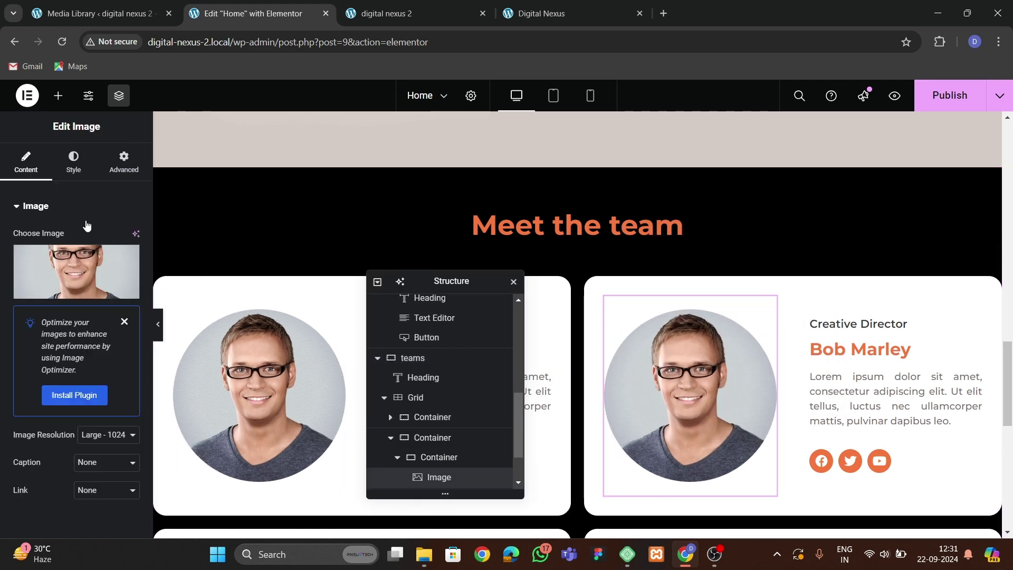
click(86, 282)
click(312, 359)
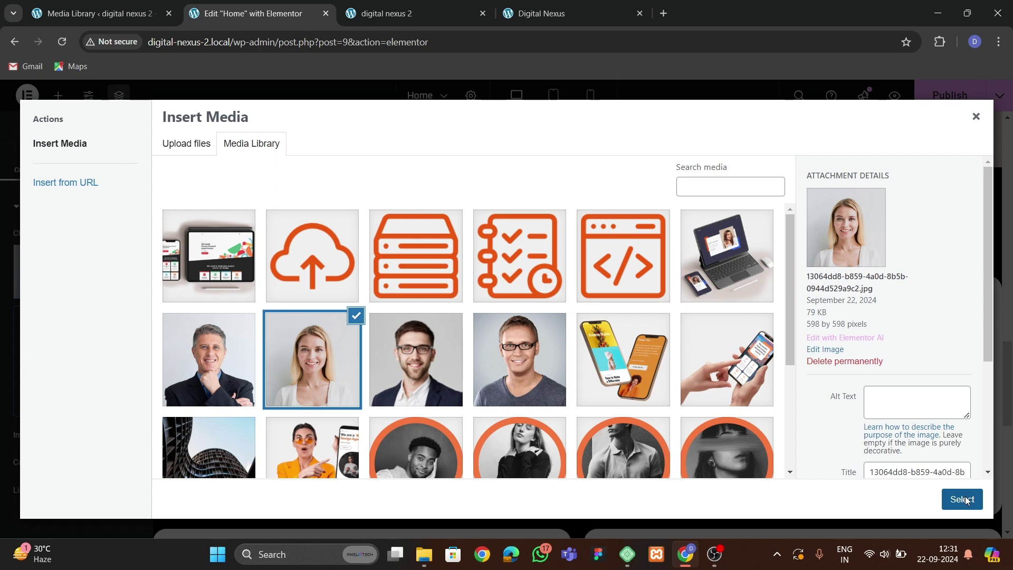
click(962, 499)
scroll(369, 290, down, 5)
Replace the third card's photo with the bearded man's portrait.
click(292, 247)
click(77, 272)
click(418, 380)
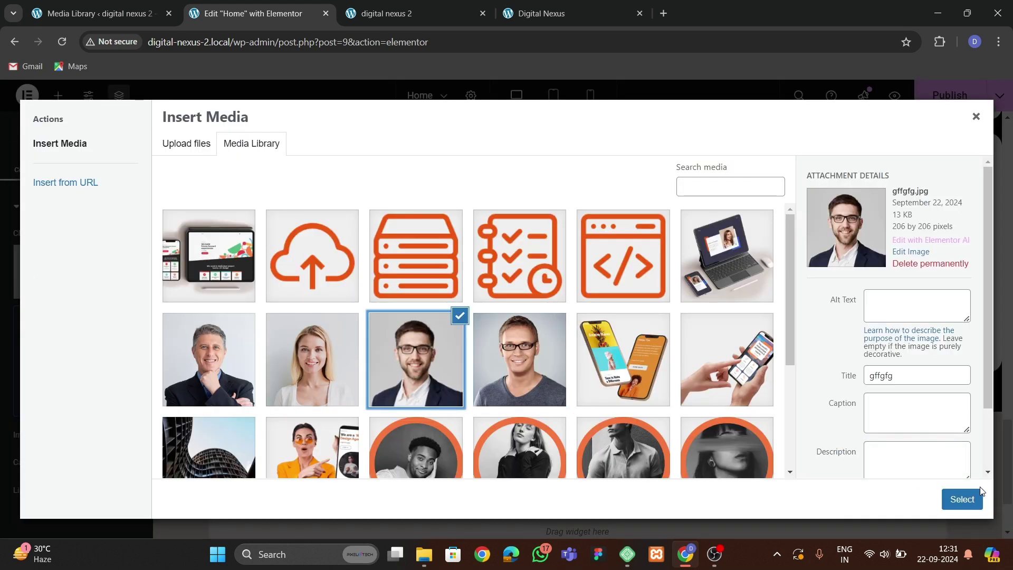
click(962, 498)
drag(687, 239, 578, 250)
Replace the fourth card's photo with the older man's portrait.
click(691, 252)
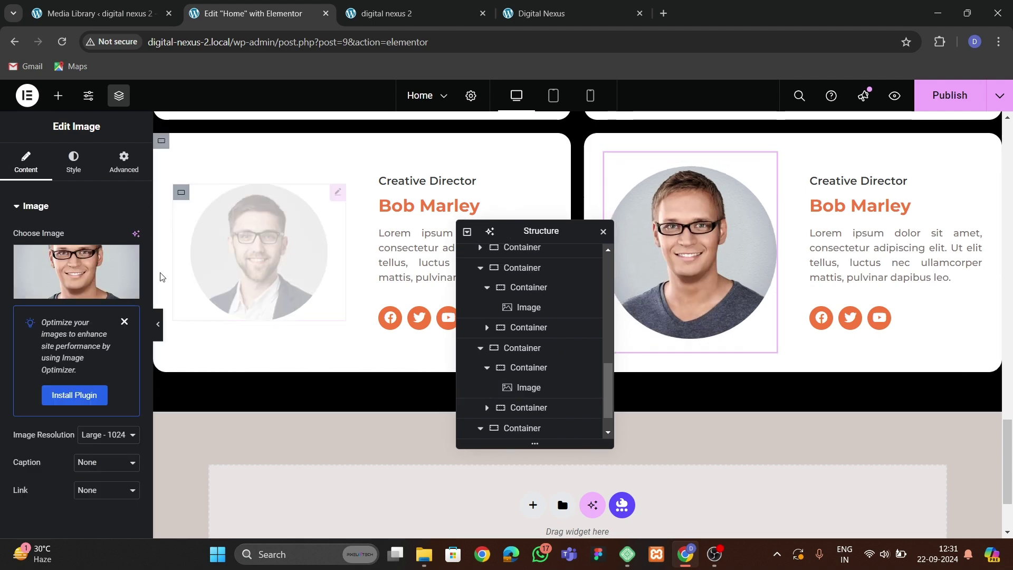
scroll(370, 290, up, 3)
click(76, 271)
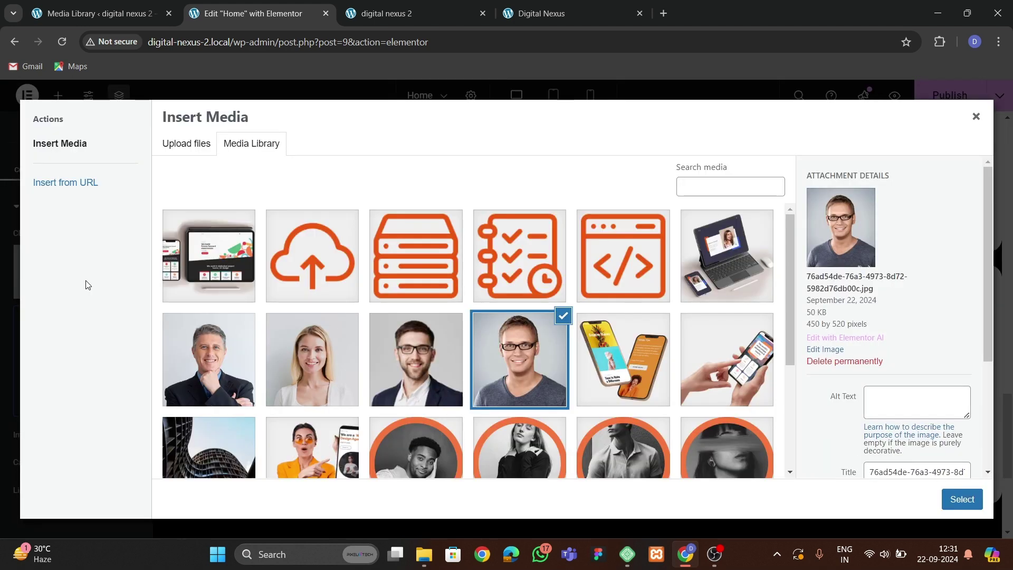
click(230, 376)
click(961, 499)
Save the page with Ctrl+S and view the live site preview.
scroll(705, 337, up, 3)
key(ctrl+s)
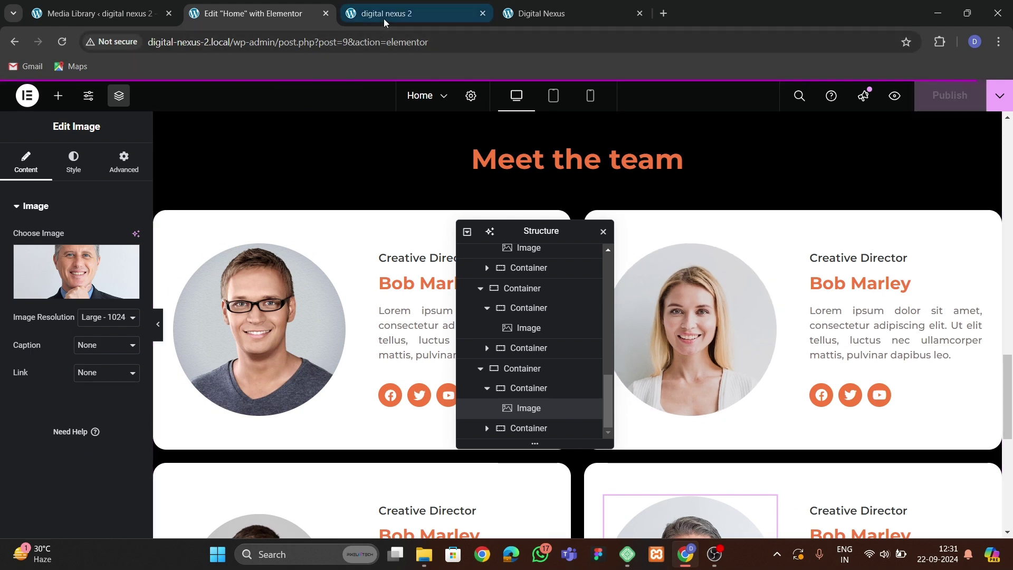
click(384, 20)
click(62, 42)
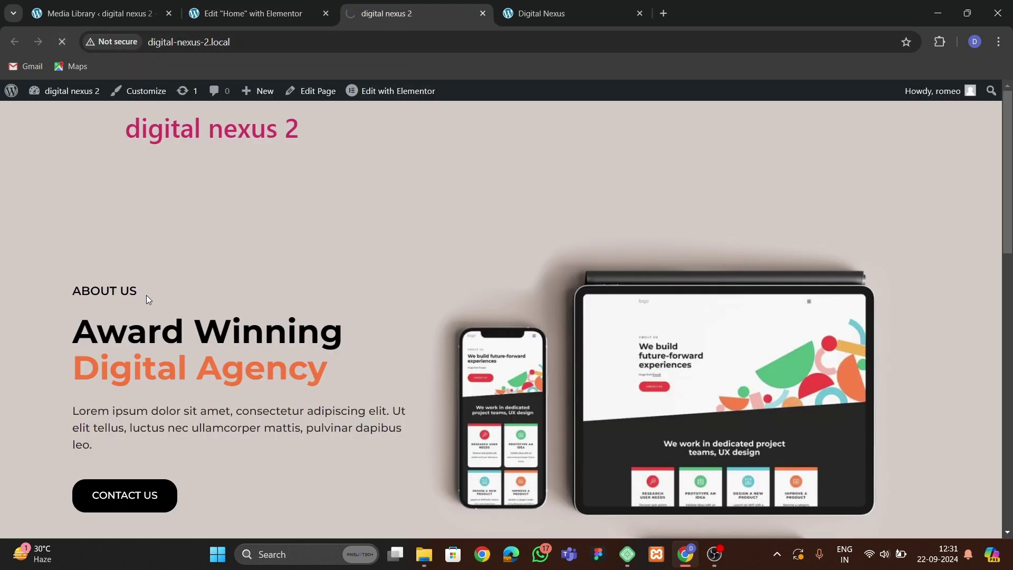
scroll(159, 290, down, 15)
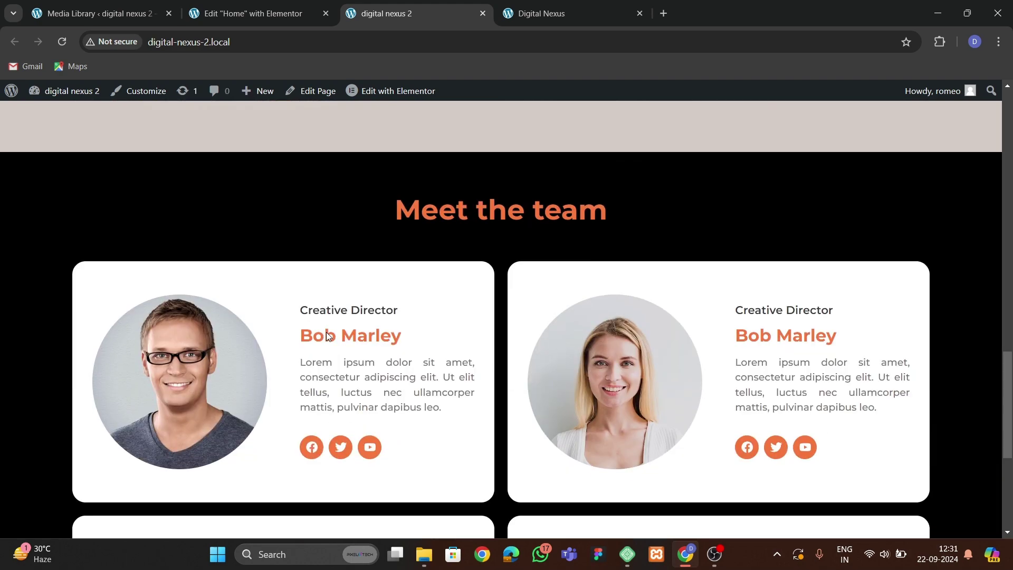
scroll(328, 335, down, 5)
scroll(330, 334, up, 7)
scroll(331, 334, down, 7)
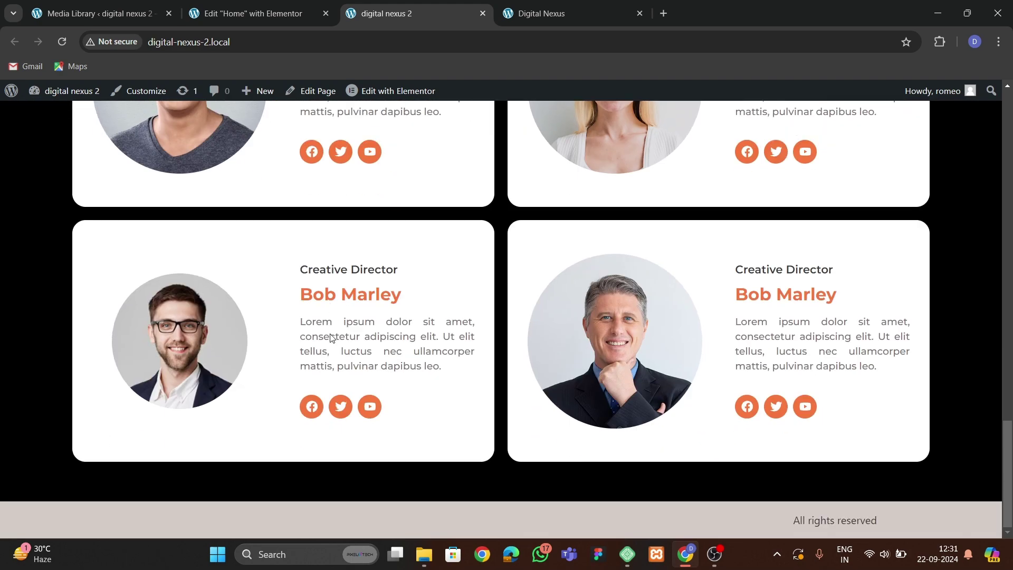
scroll(331, 338, up, 10)
click(522, 14)
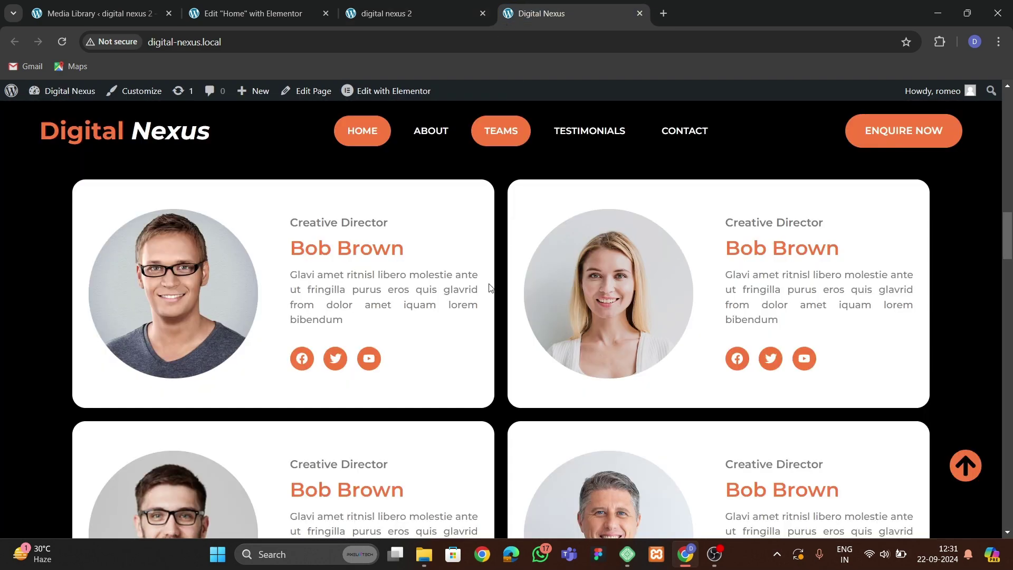
scroll(490, 290, down, 12)
scroll(459, 292, up, 4)
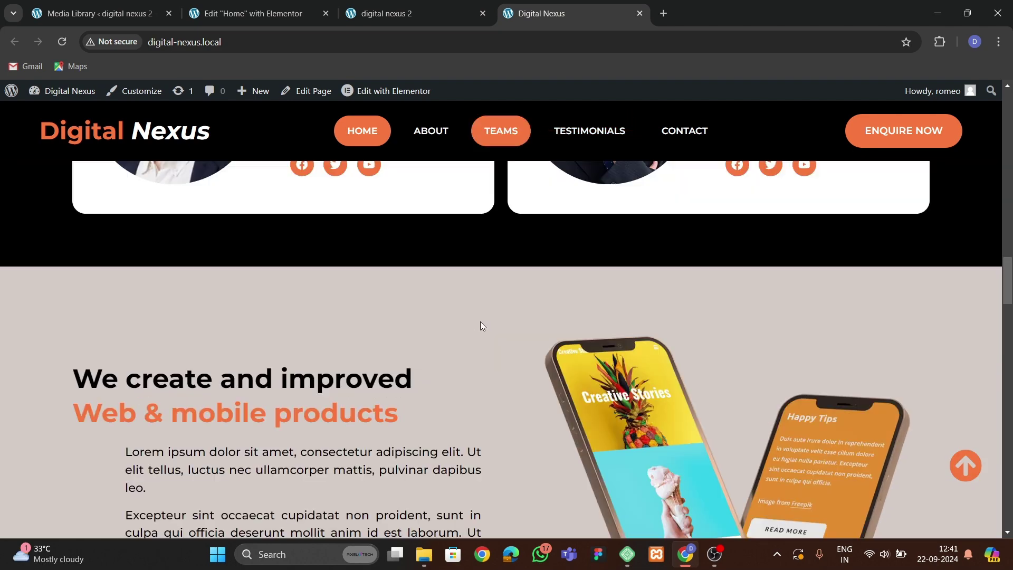
scroll(480, 321, down, 10)
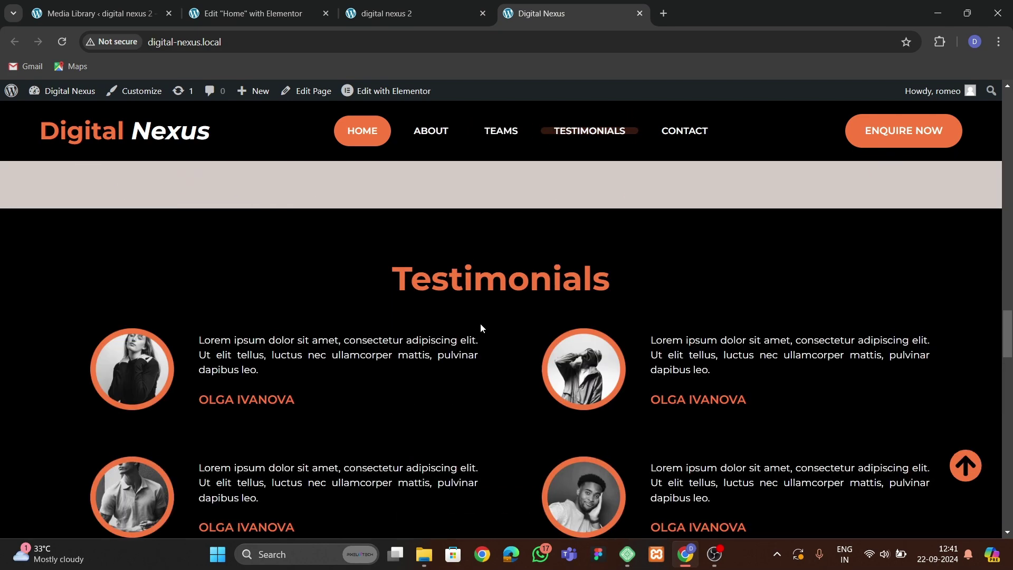
scroll(480, 328, down, 3)
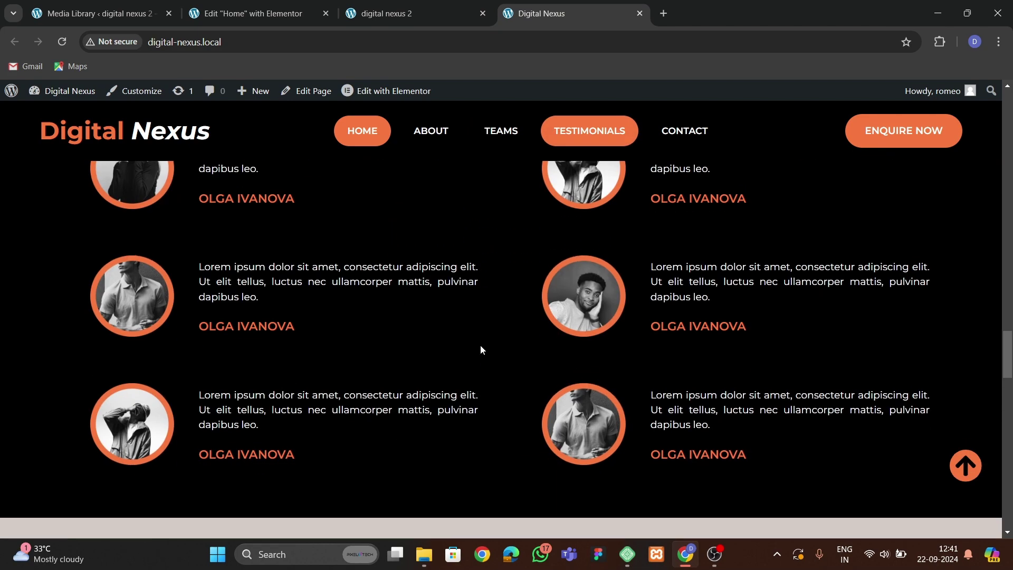
click(263, 13)
Check the reference Digital Nexus site's layout below the team section.
scroll(444, 293, down, 8)
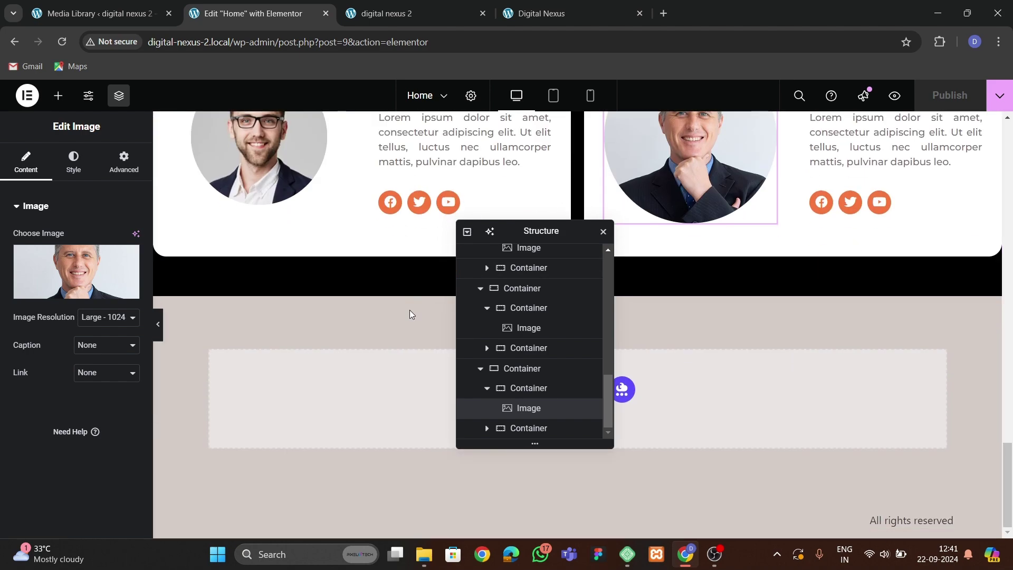
drag(513, 240, 640, 210)
click(541, 14)
scroll(470, 296, up, 7)
scroll(475, 310, down, 3)
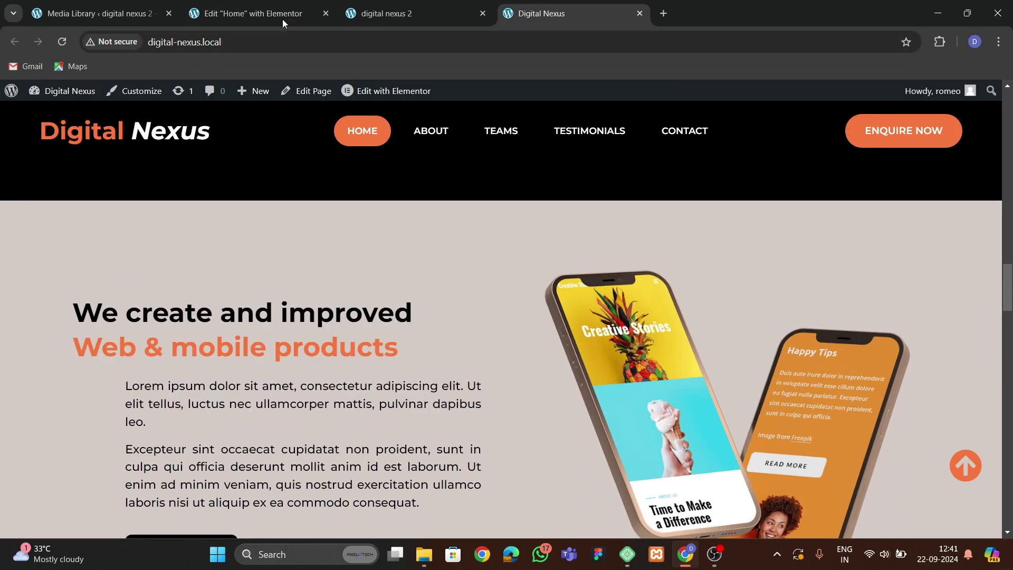
click(284, 15)
scroll(476, 384, up, 10)
drag(675, 204, 414, 182)
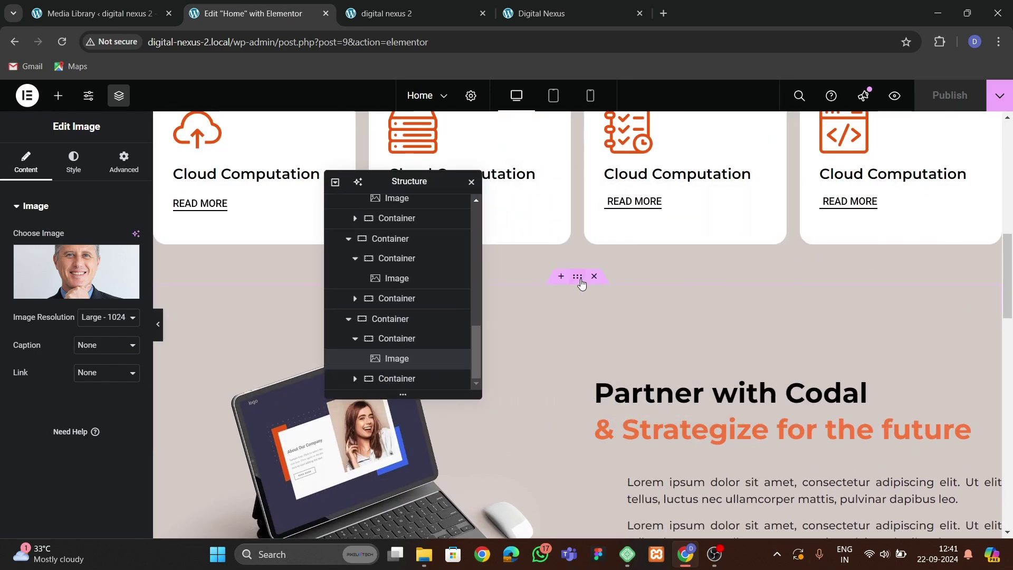
Copy the Partner with Codal laptop section.
click(577, 278)
right_click(577, 279)
click(602, 291)
scroll(660, 375, down, 10)
scroll(661, 381, down, 8)
Paste it into the empty footer container and compare with the reference site.
drag(390, 183, 717, 206)
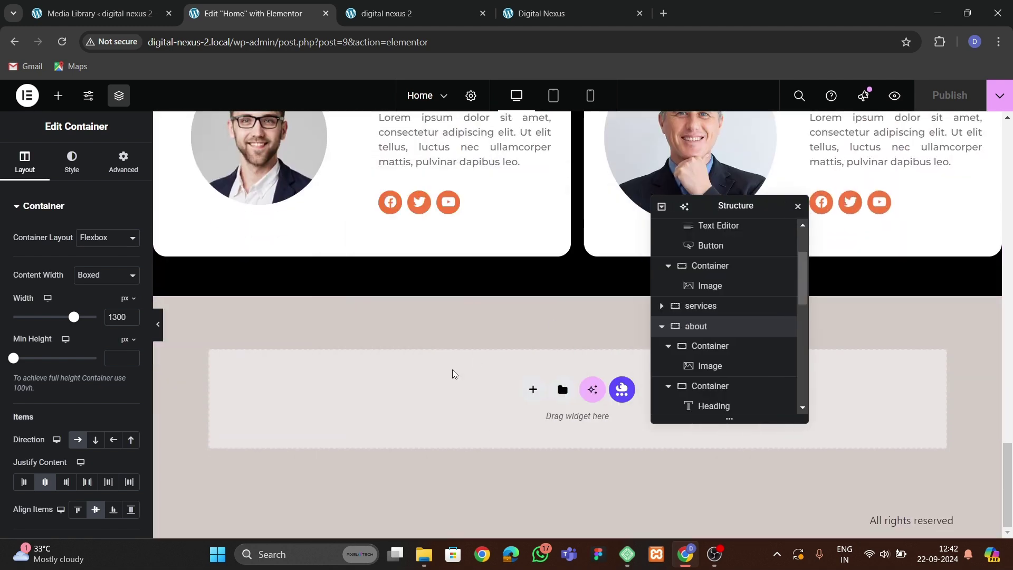
right_click(383, 391)
click(423, 406)
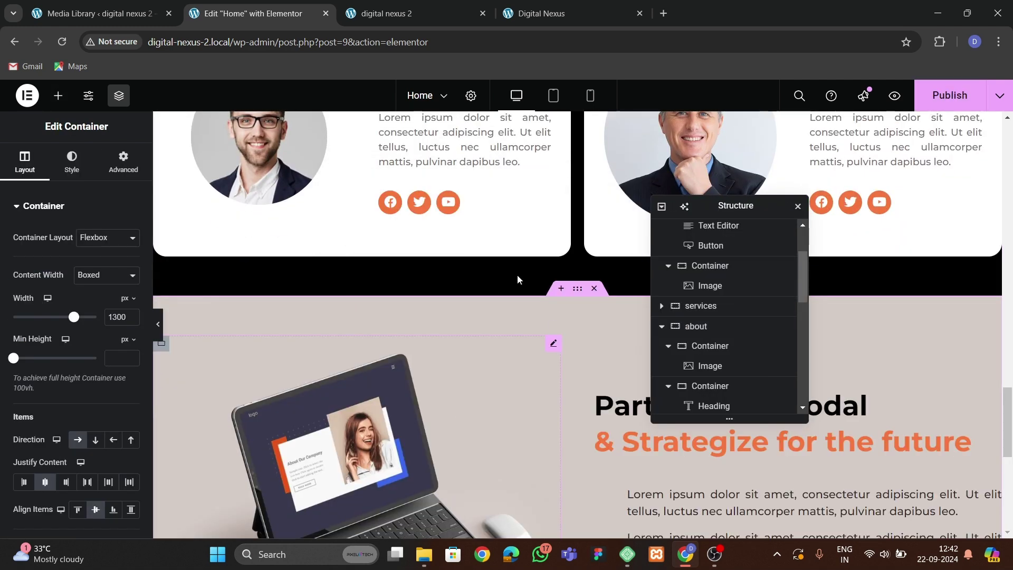
click(556, 15)
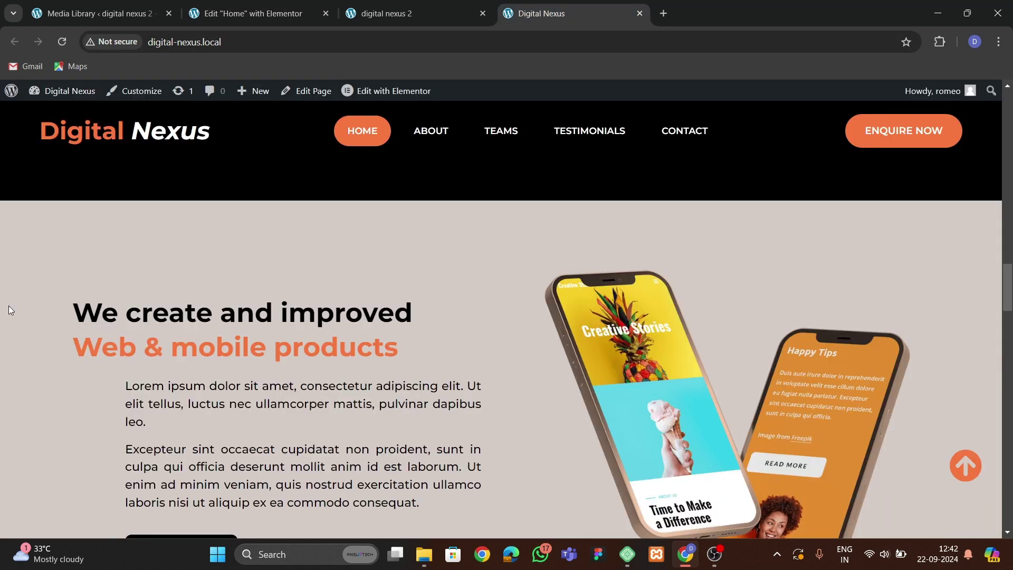
click(269, 13)
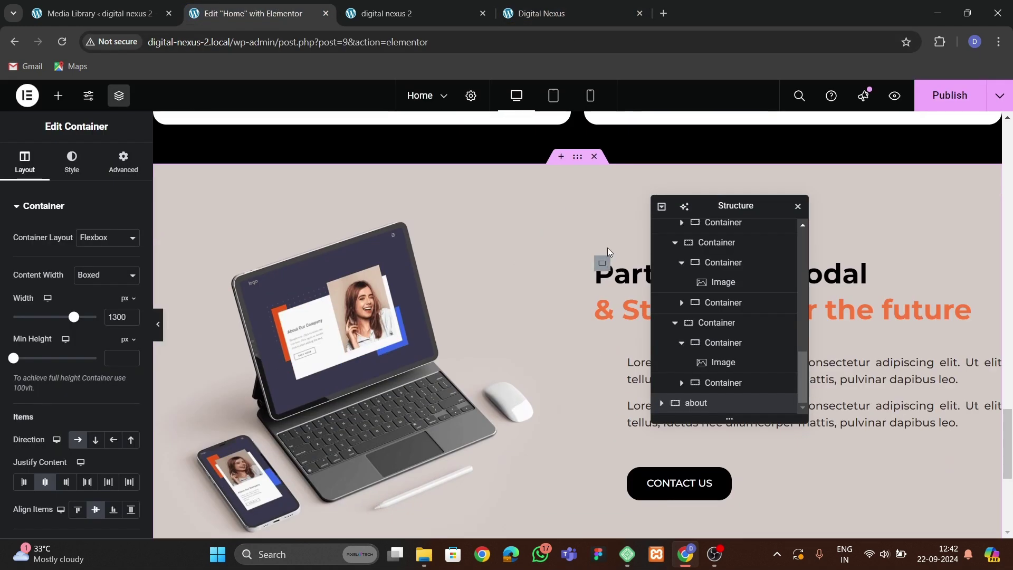
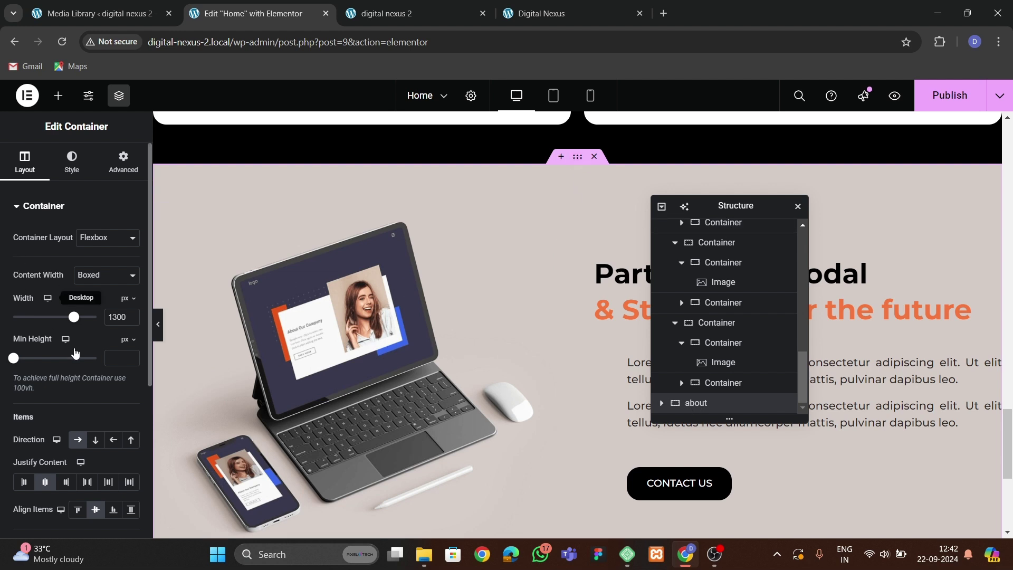
Reverse the about section's direction so the image and text swap sides, comparing with the live site.
scroll(84, 361, down, 1)
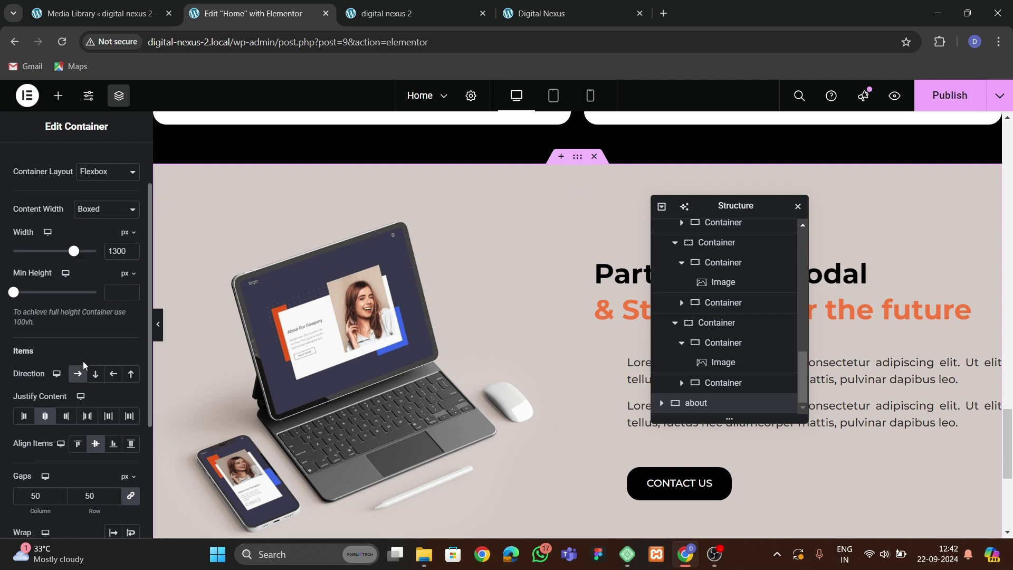
click(113, 374)
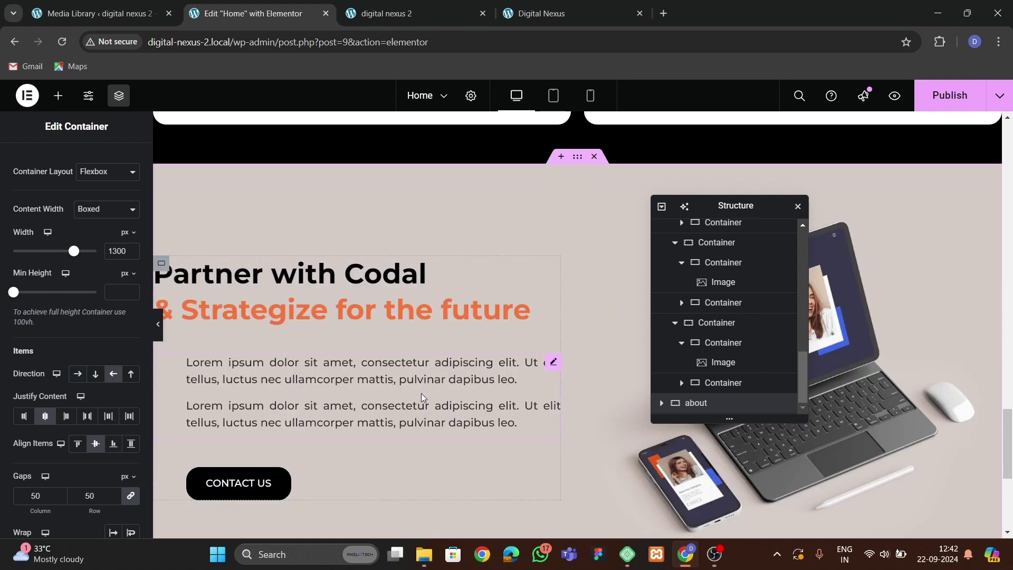
click(524, 14)
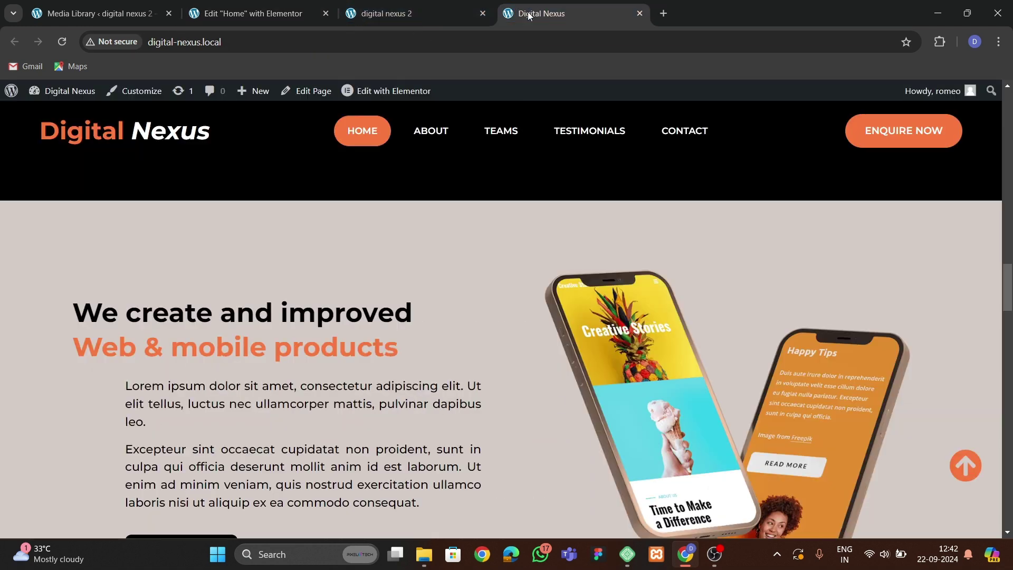
scroll(470, 372, down, 3)
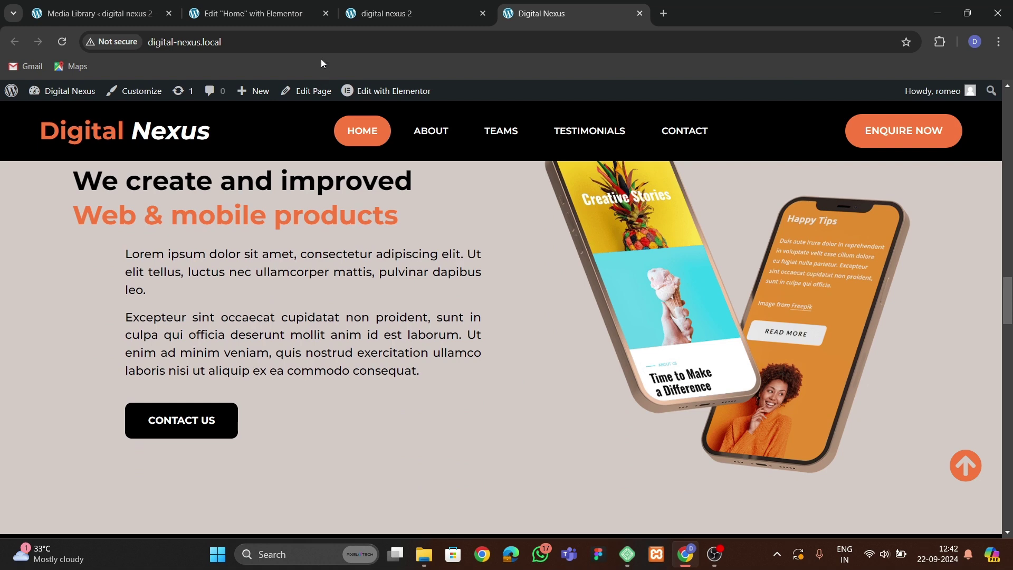
click(254, 13)
Replace the laptop picture with the phone mockup image from the media library.
drag(736, 206, 288, 257)
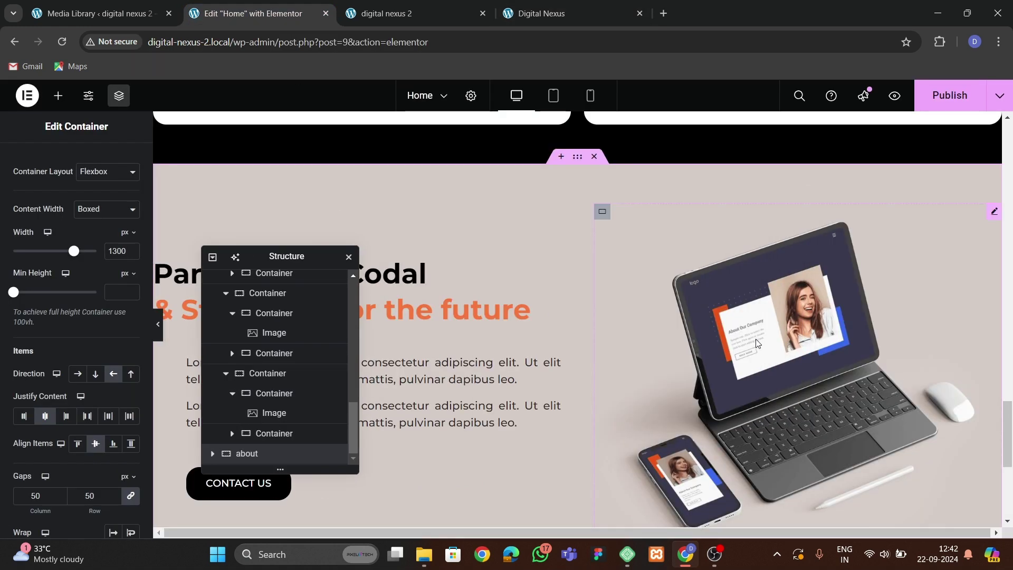
click(606, 222)
click(54, 265)
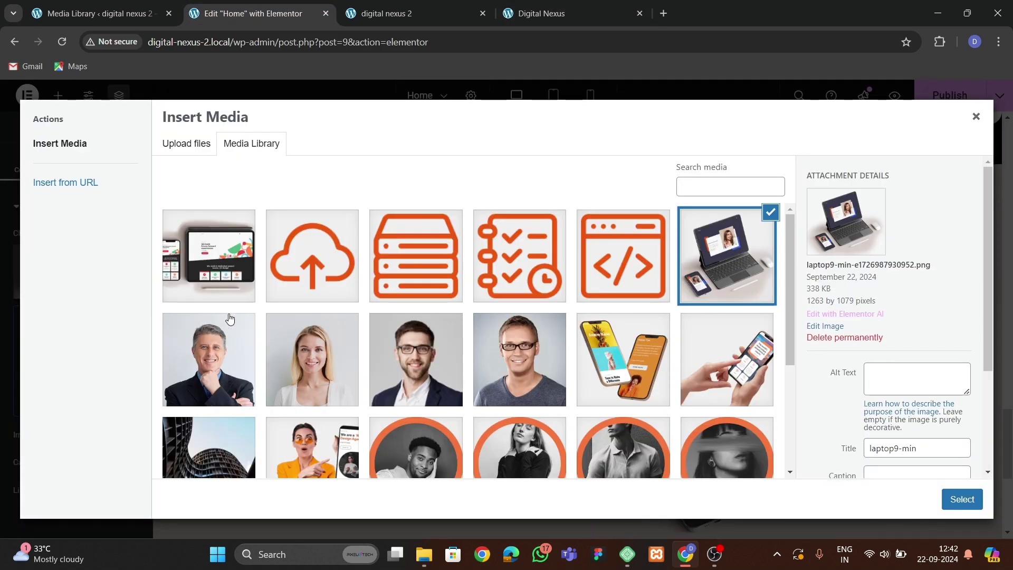
scroll(464, 372, down, 2)
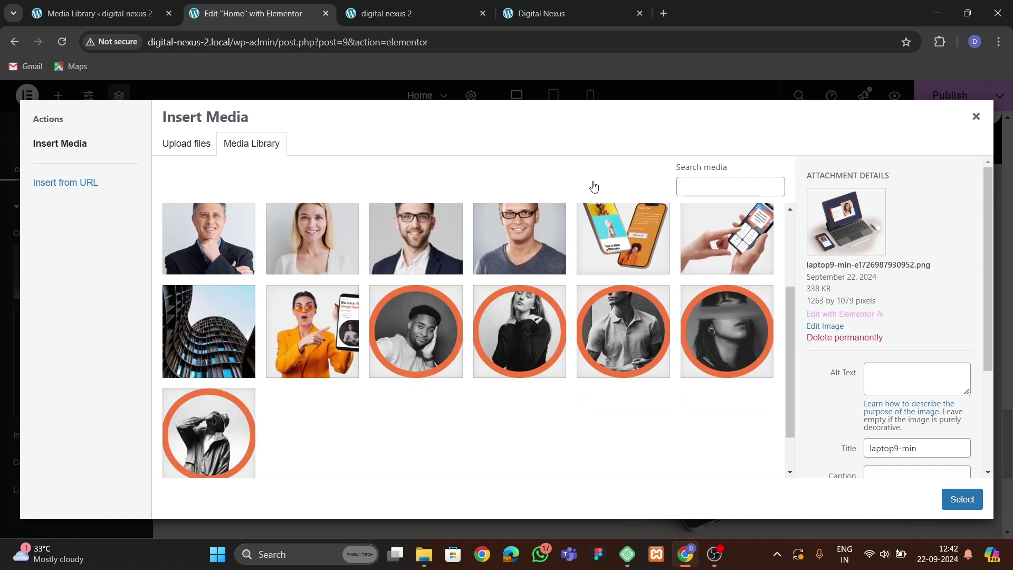
click(536, 15)
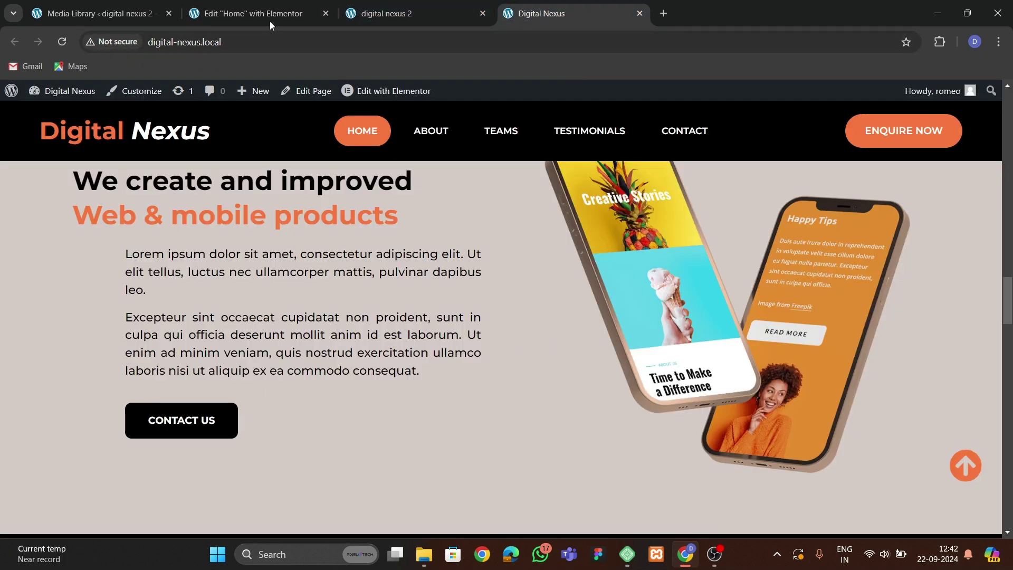
click(270, 21)
click(622, 271)
click(949, 499)
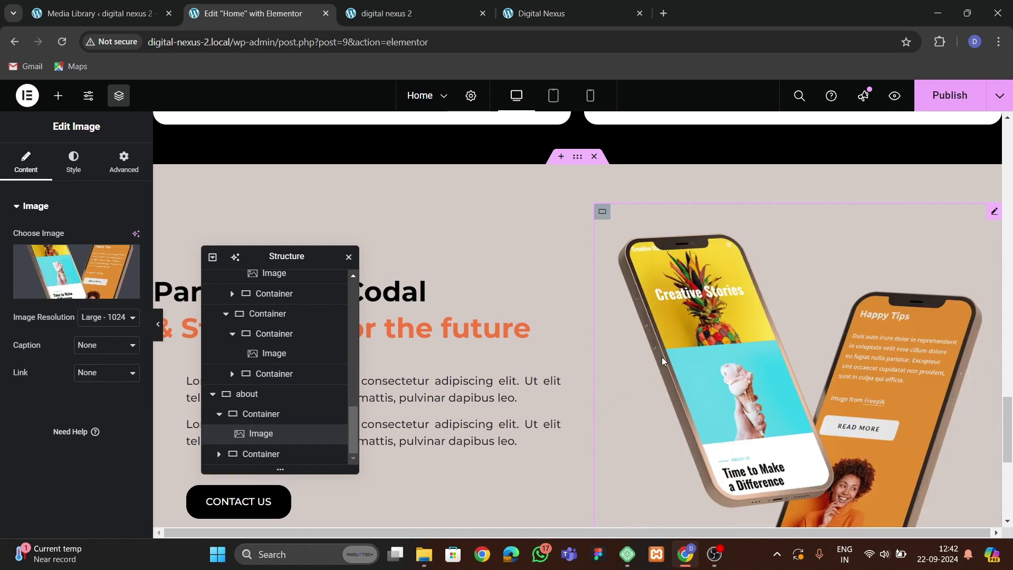
Publish the page and check the updated live homepage.
click(949, 95)
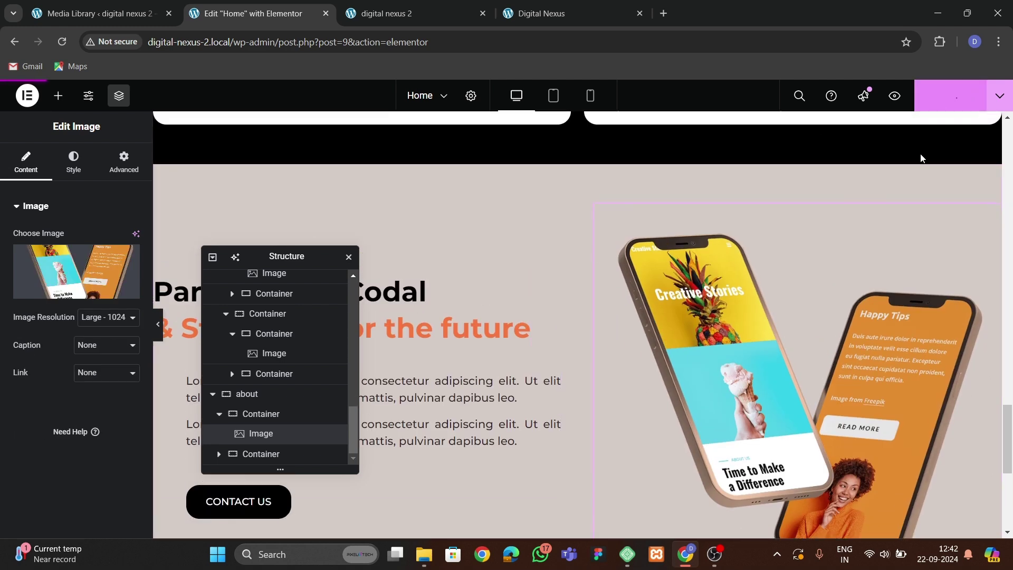
click(535, 14)
scroll(498, 277, down, 8)
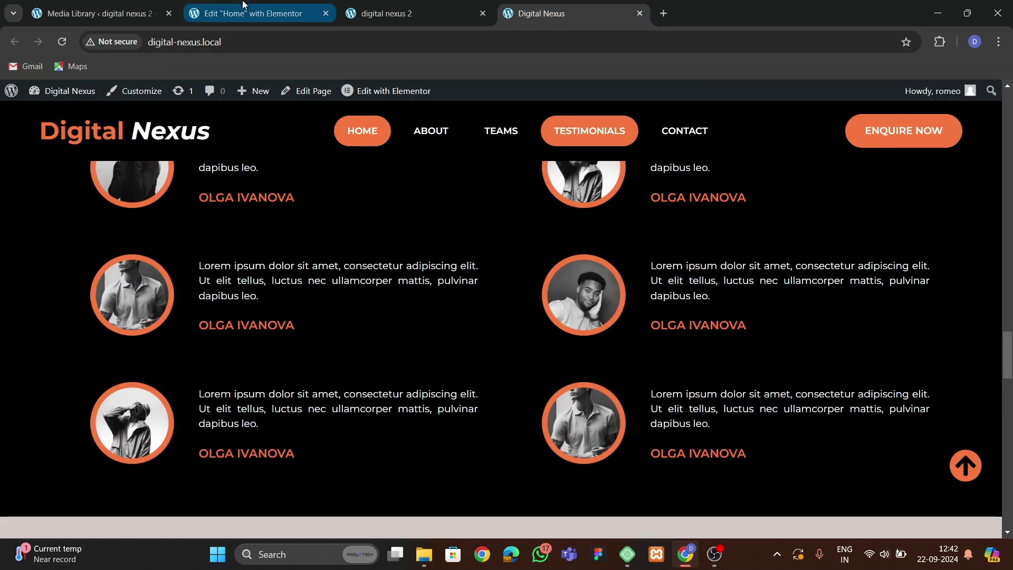
click(248, 13)
scroll(559, 367, down, 10)
scroll(570, 350, up, 7)
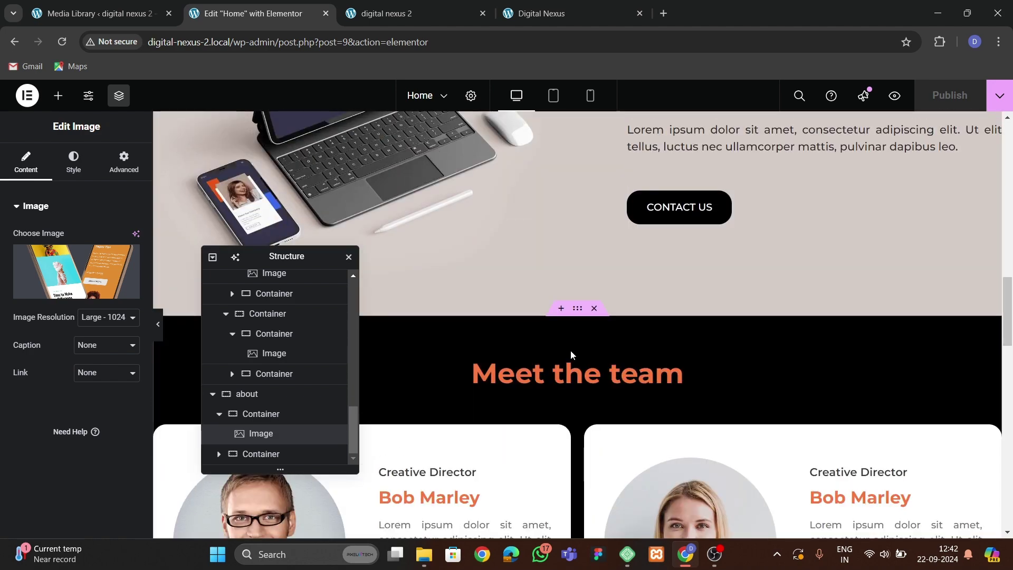
Copy the Meet the team section and paste it at the bottom of the page.
click(578, 309)
right_click(579, 311)
scroll(556, 391, down, 15)
right_click(482, 383)
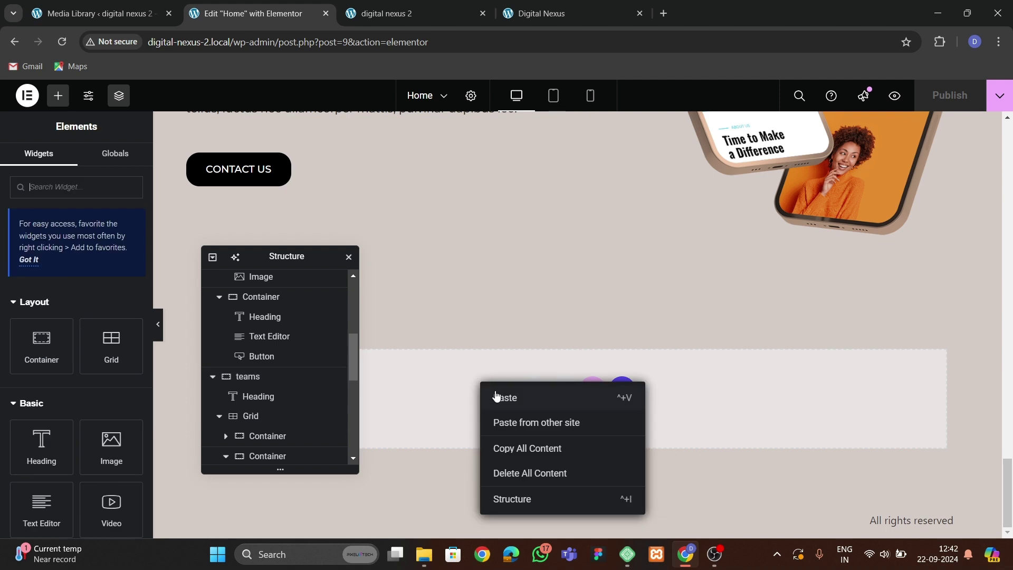
key(ctrl+v)
Expand the pasted testimonials section in Structure and bring up its Grid's actions.
drag(273, 264, 798, 148)
scroll(532, 342, down, 5)
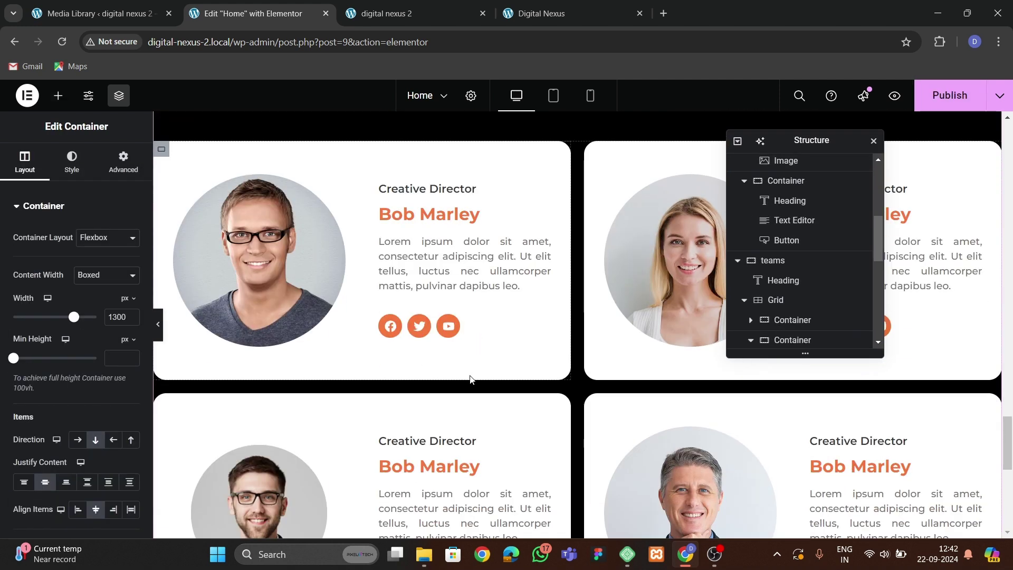
scroll(749, 291, down, 5)
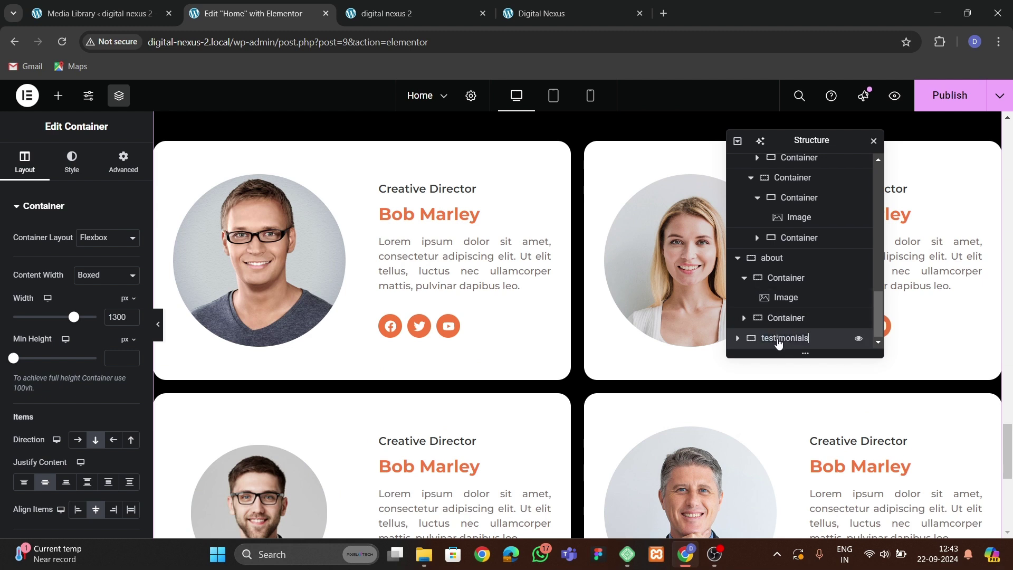
click(737, 338)
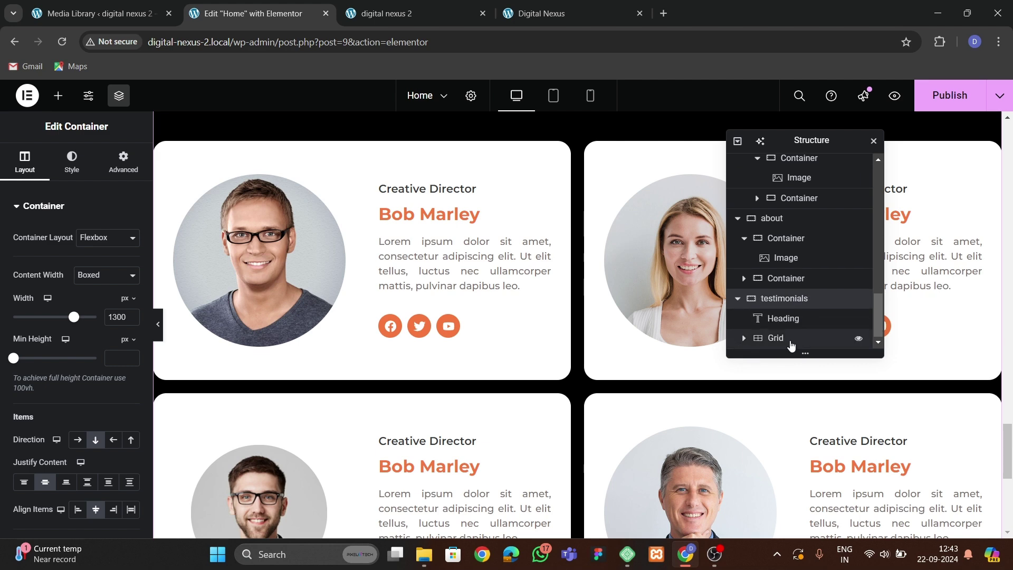
click(789, 339)
right_click(791, 339)
Delete the old team-card grid and drop a new 3-column, 2-row Grid under the testimonials heading.
click(829, 520)
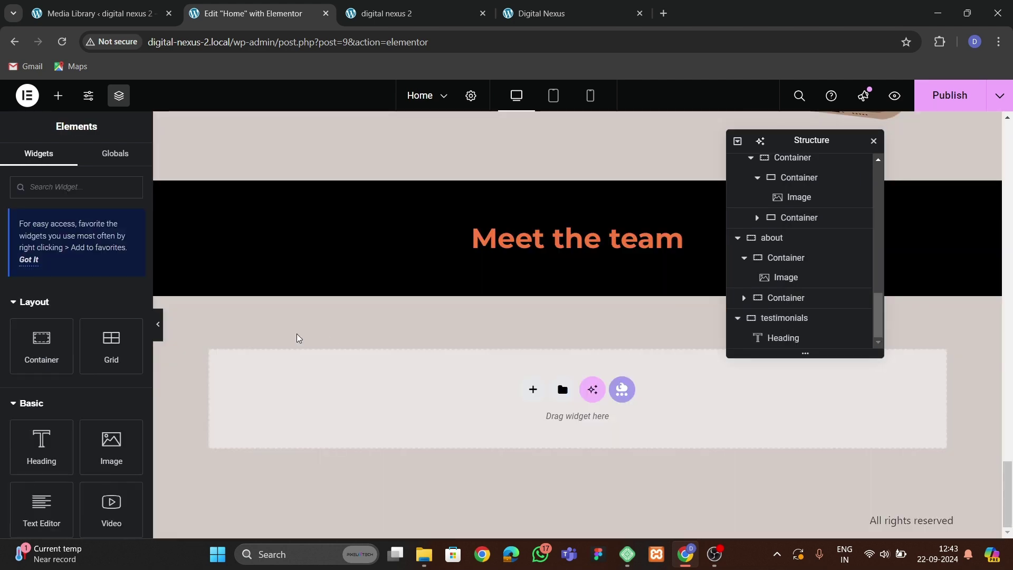
text(griud)
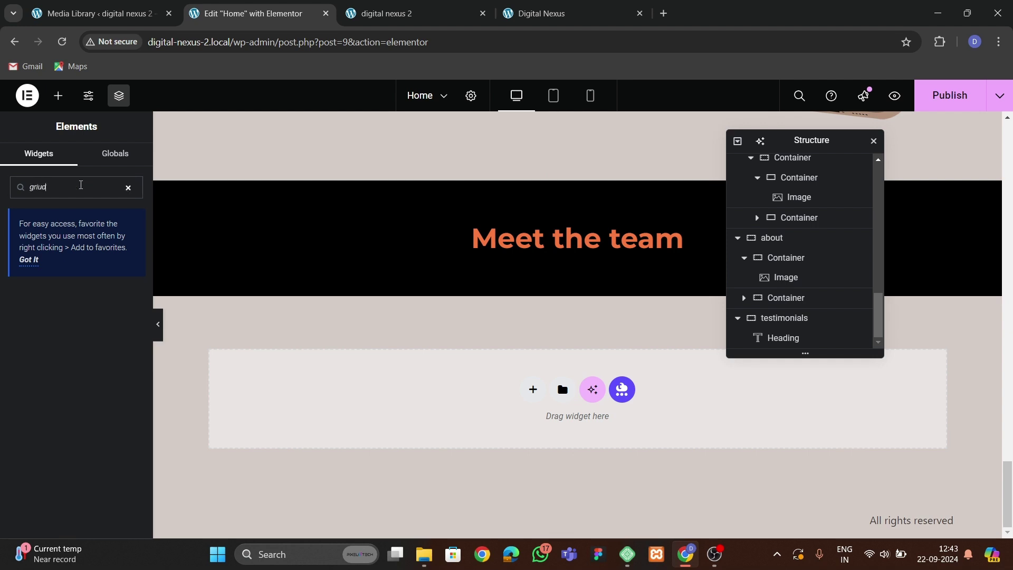
text(i)
drag(111, 438, 369, 269)
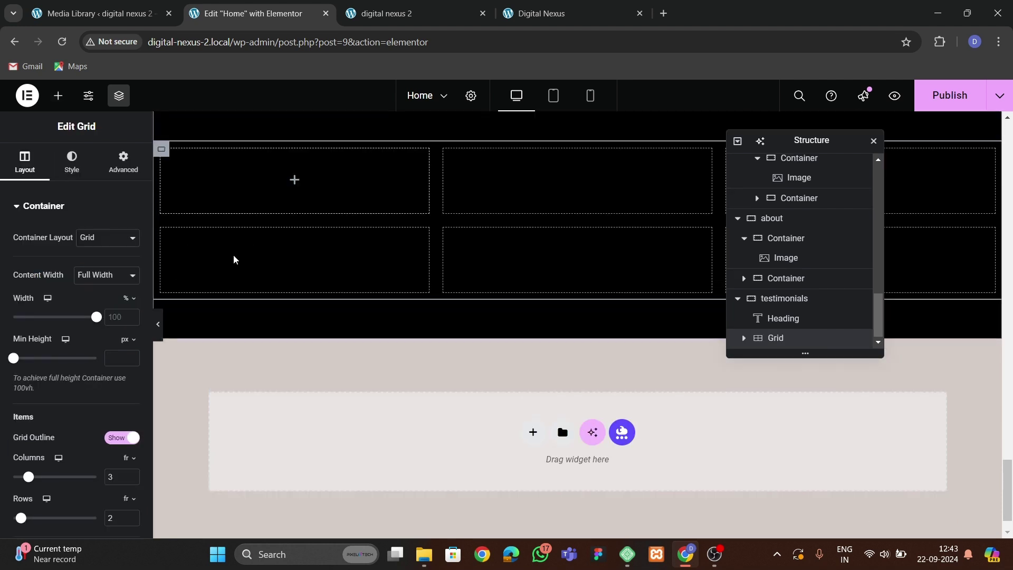
click(123, 160)
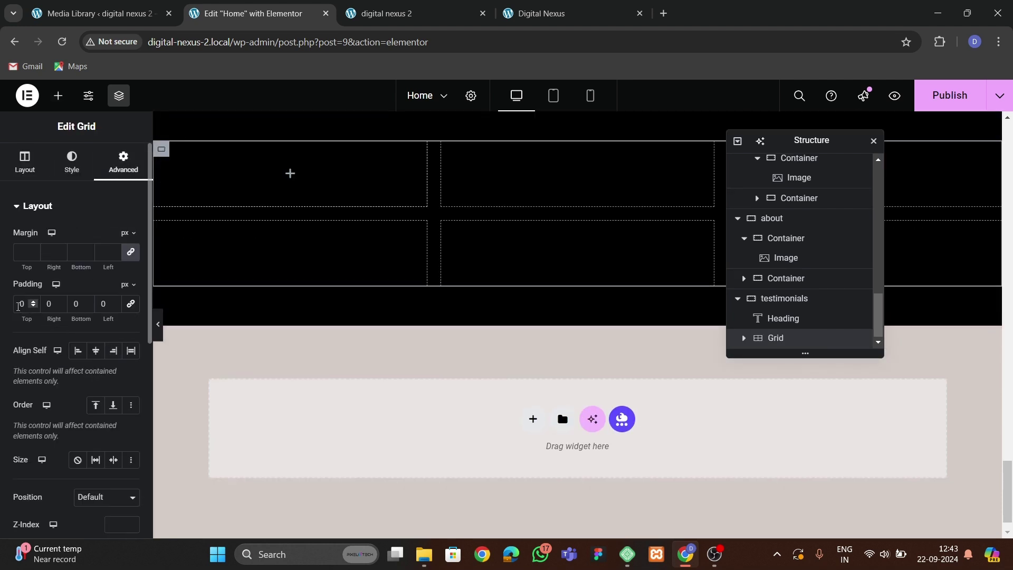
Place a container in the testimonials grid's first cell, checking the live layout.
click(58, 95)
drag(40, 343, 296, 185)
click(122, 160)
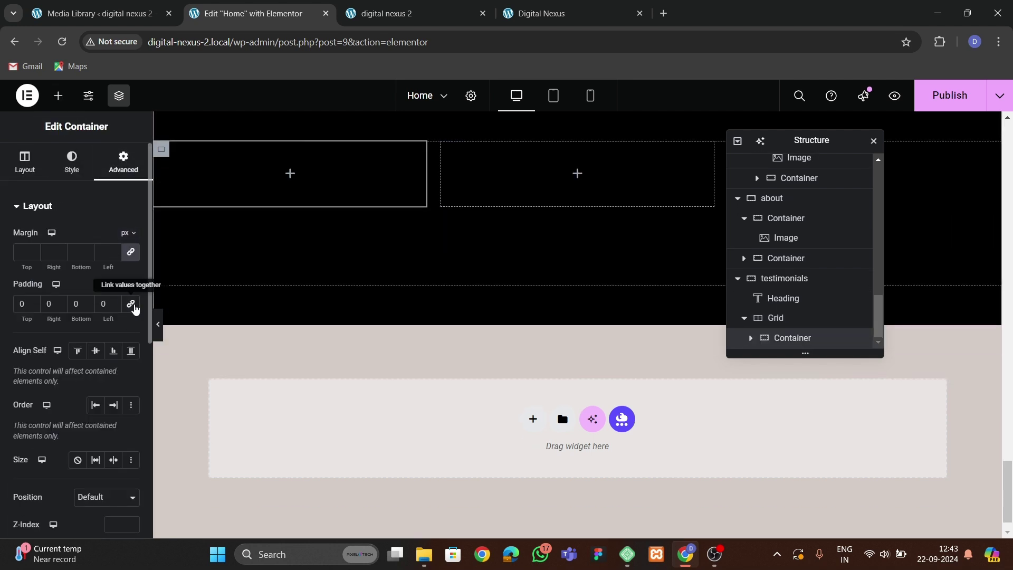
click(506, 13)
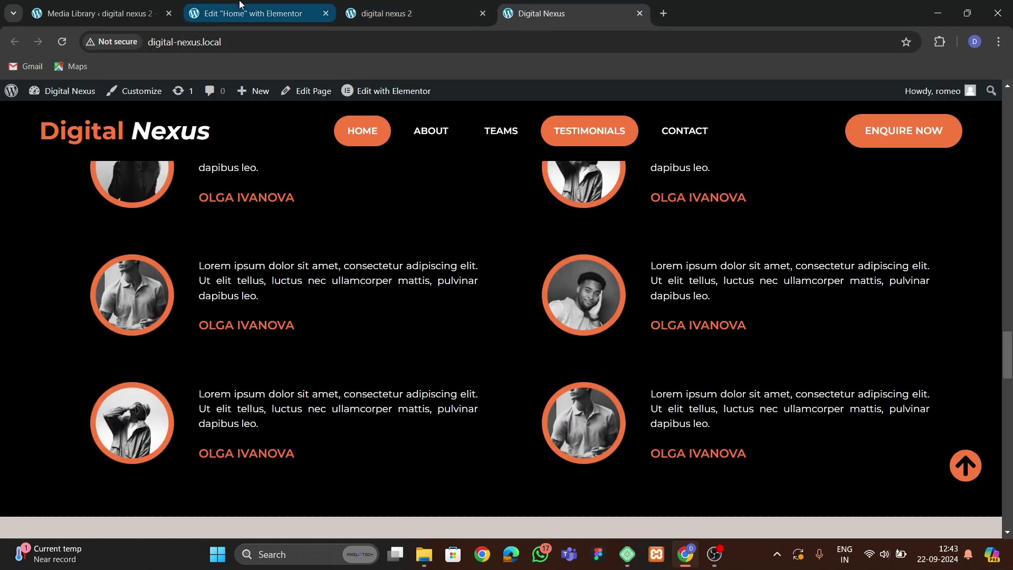
click(243, 11)
Set the grid to 3 rows and 2 columns, and add a full-width container above it.
click(820, 320)
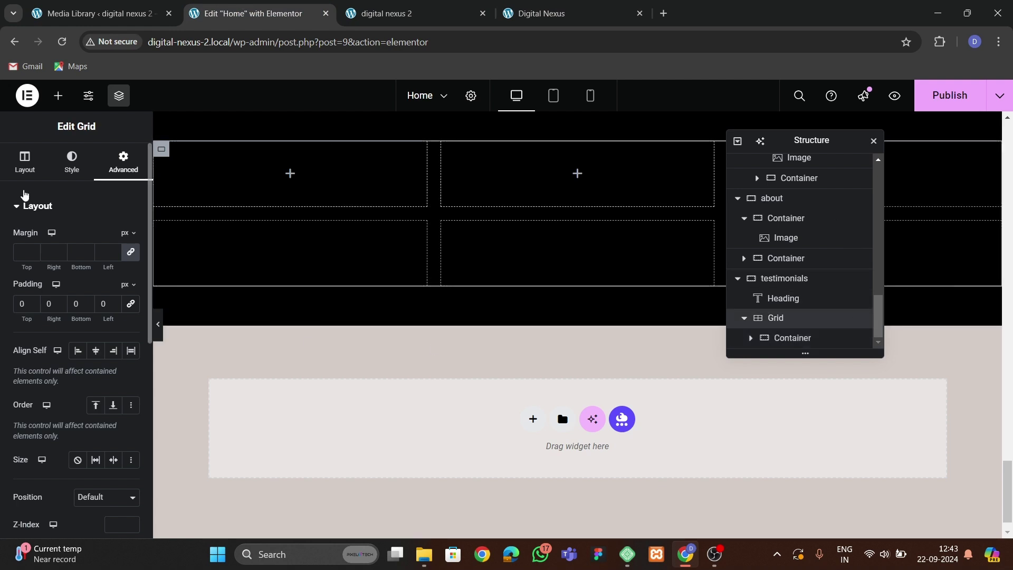
click(25, 160)
scroll(34, 387, down, 3)
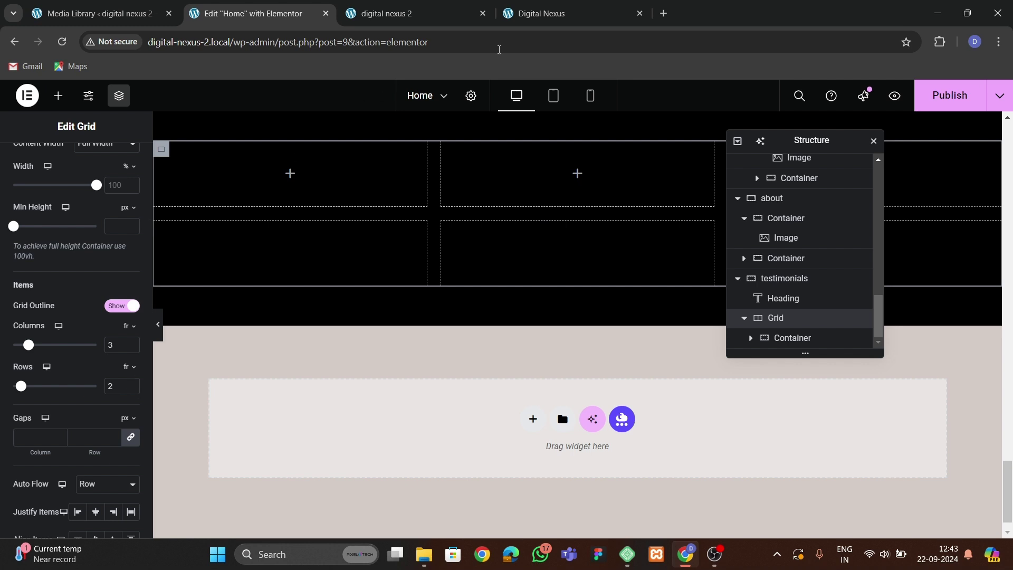
click(532, 13)
click(274, 15)
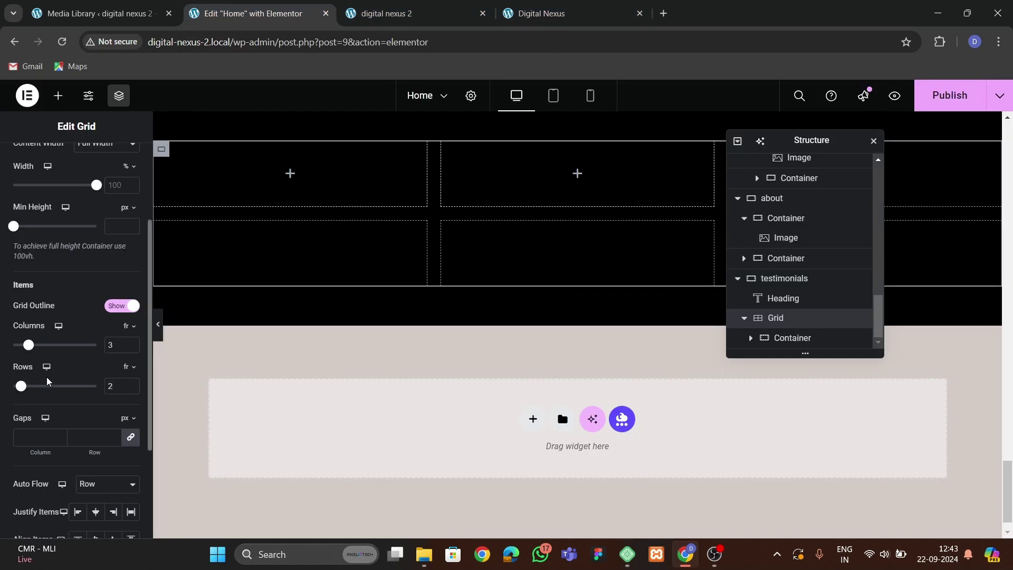
click(132, 385)
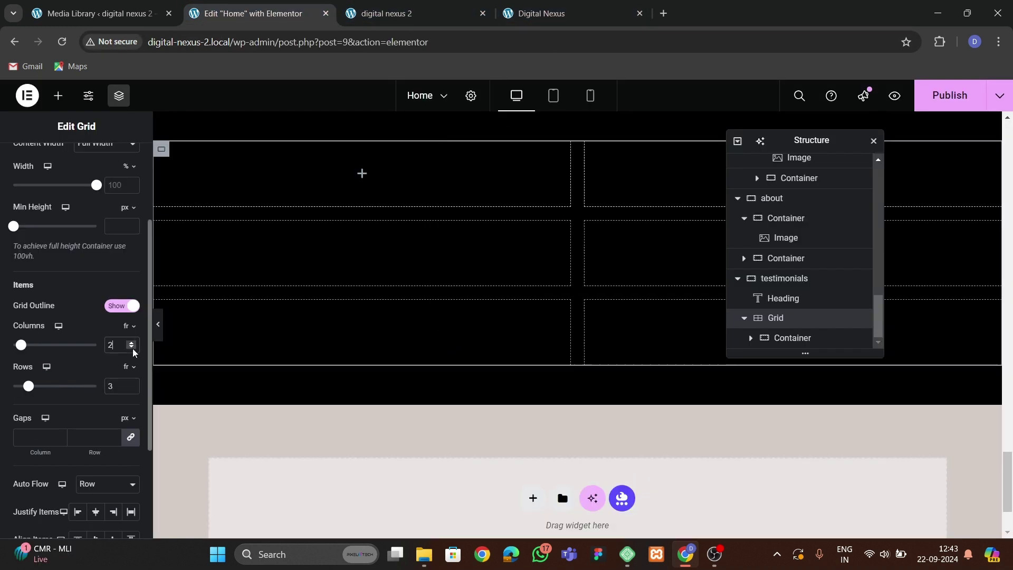
click(132, 348)
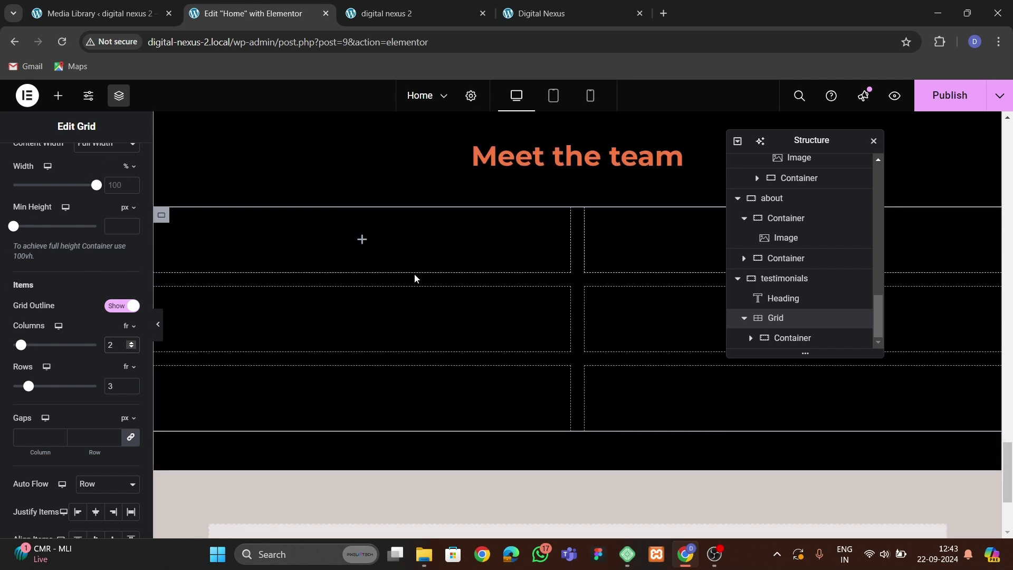
click(531, 21)
click(285, 13)
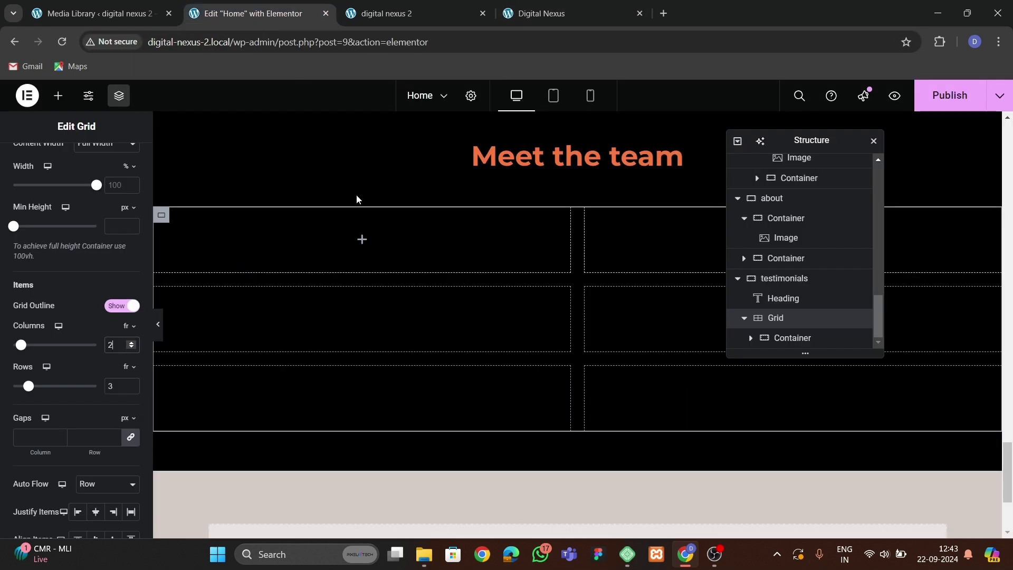
click(58, 96)
drag(61, 351, 331, 248)
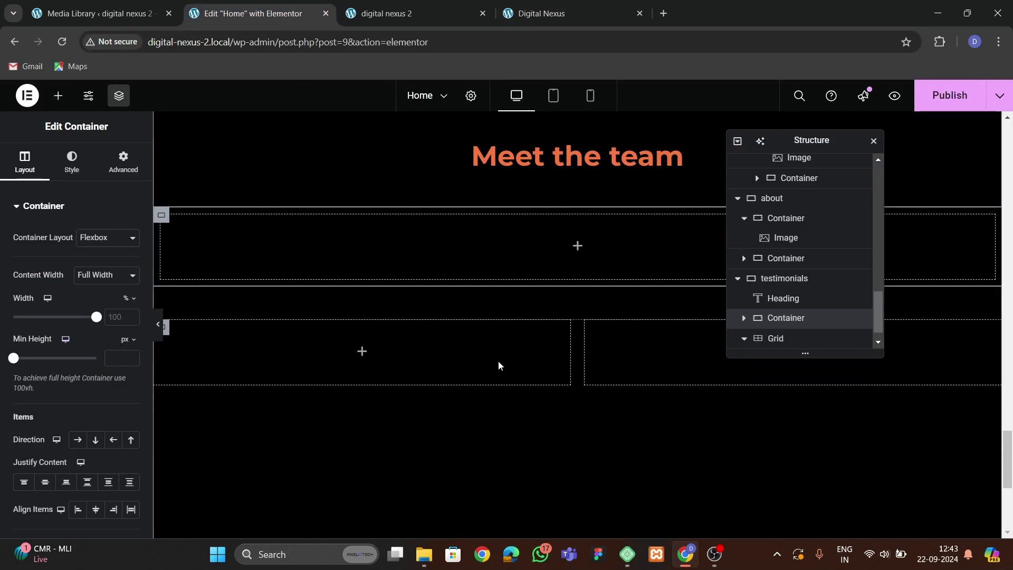
Delete the container from the grid's first cell via the Structure navigator.
scroll(837, 325, down, 1)
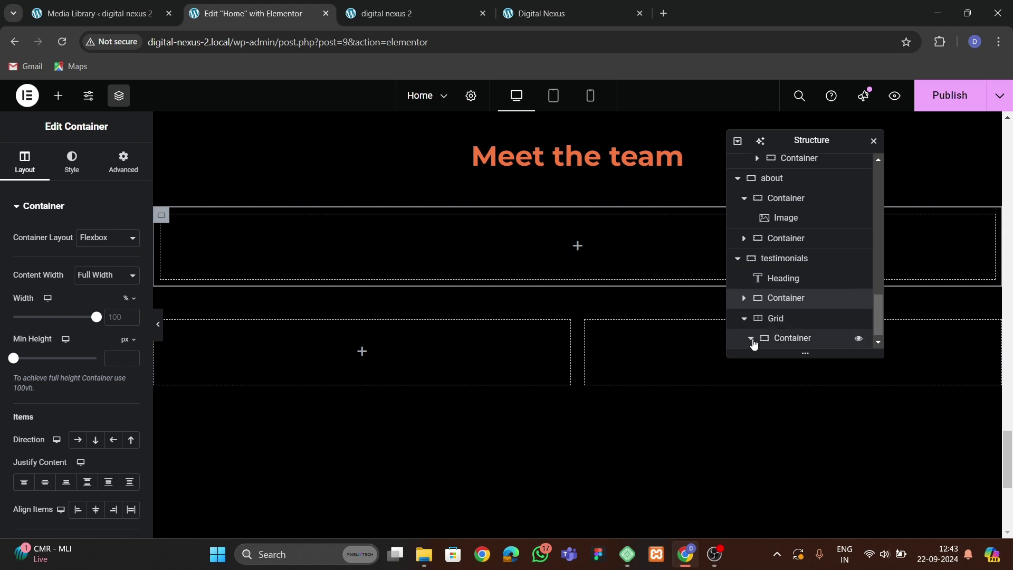
scroll(753, 343, down, 1)
click(792, 318)
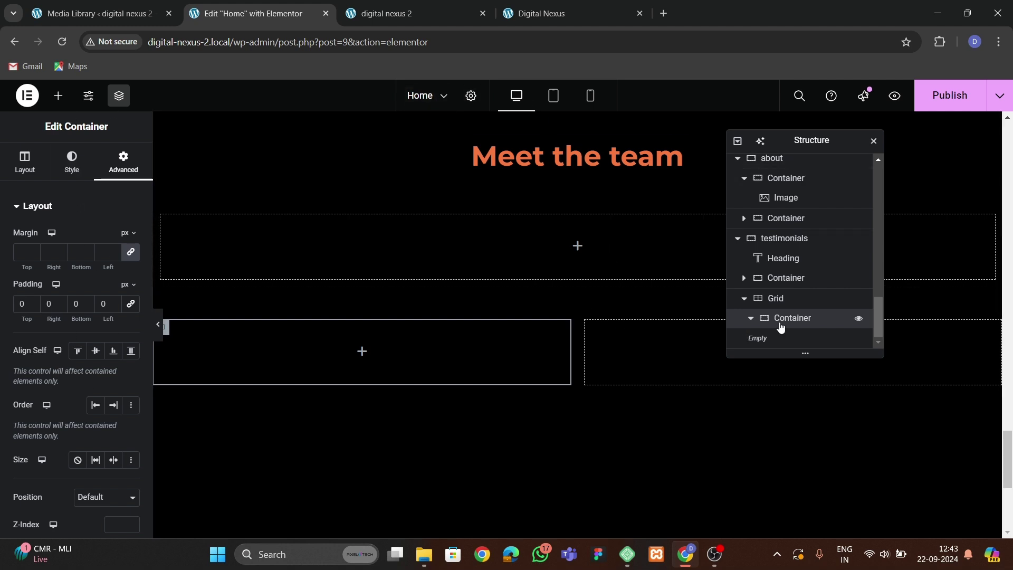
click(754, 322)
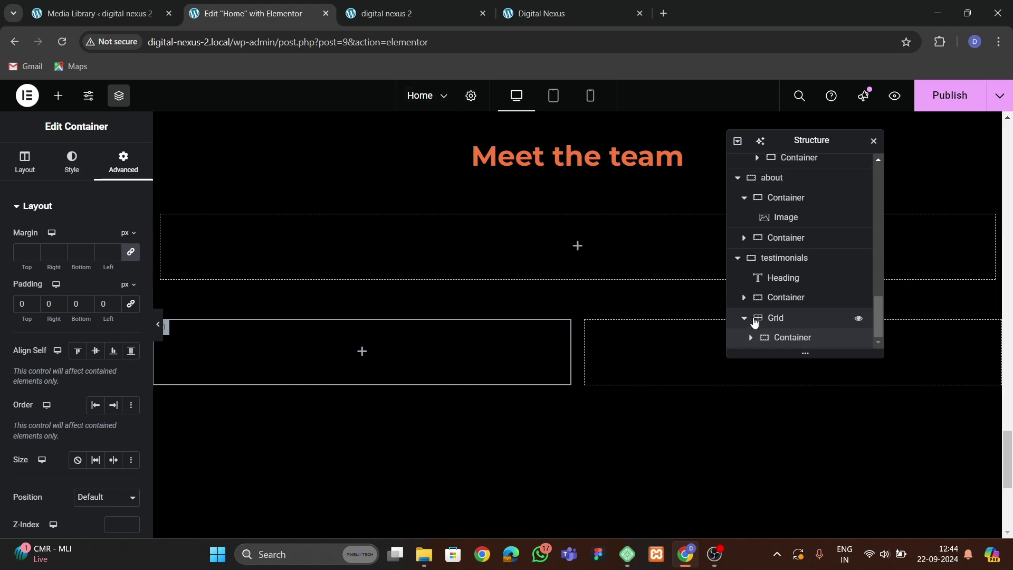
right_click(785, 341)
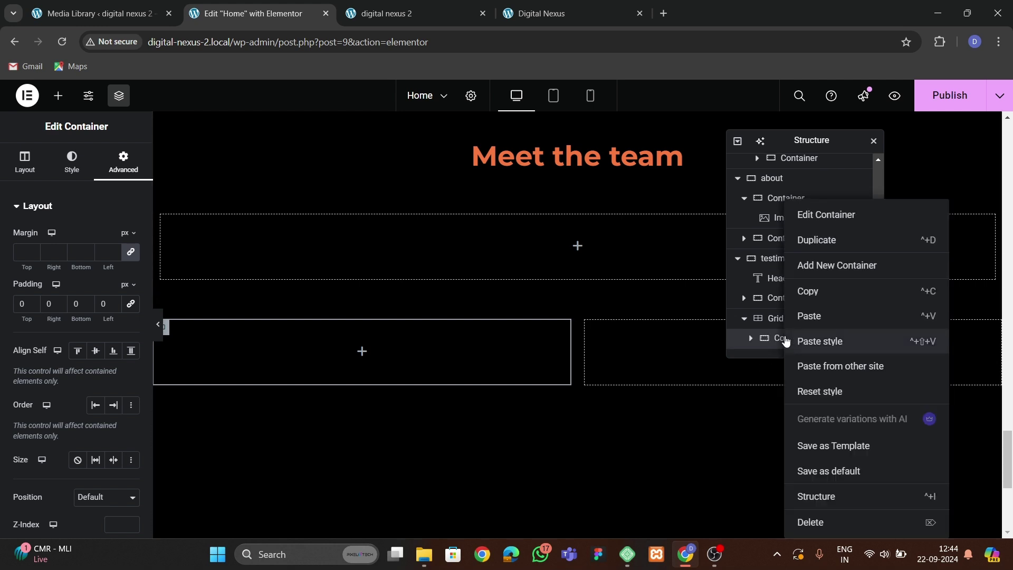
click(812, 521)
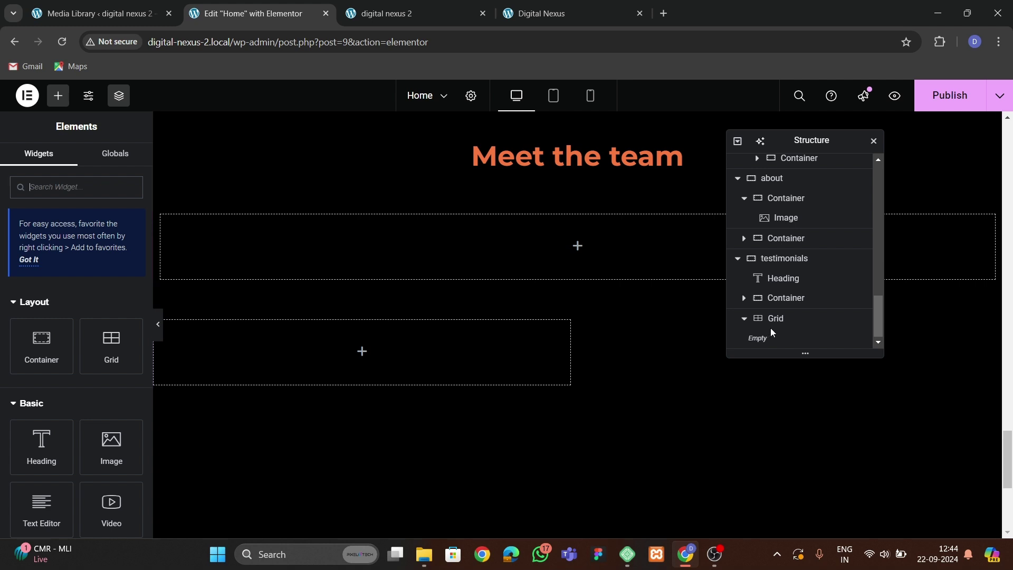
Delete the extra testimonials container and drop a new container into the grid.
click(781, 318)
click(785, 298)
right_click(786, 298)
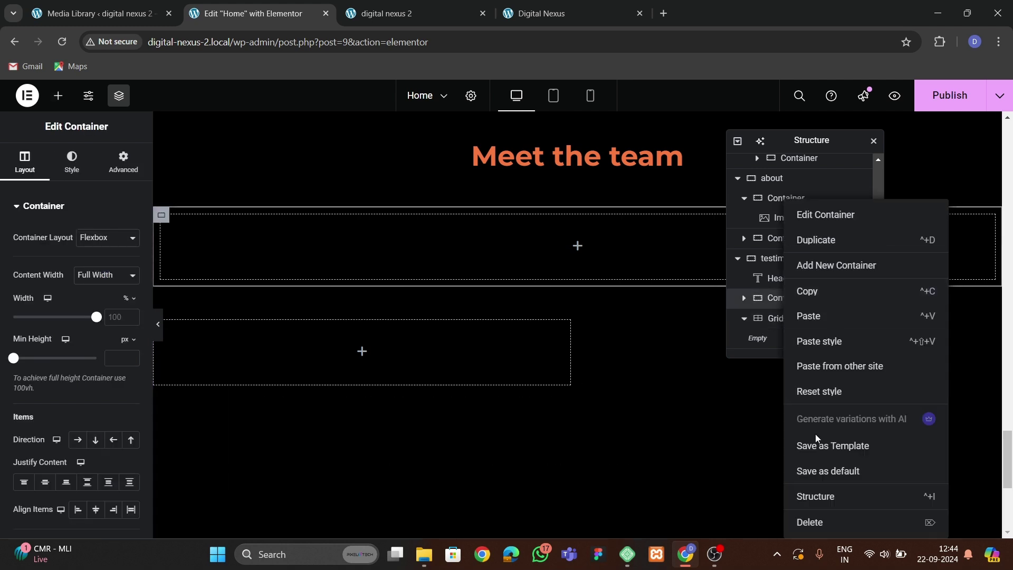
click(810, 520)
click(773, 319)
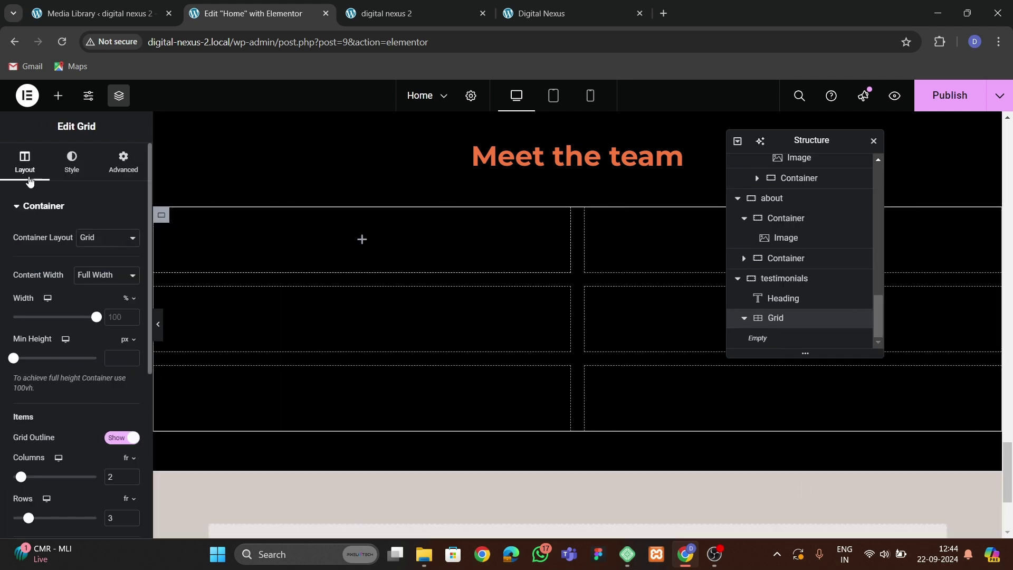
click(58, 95)
drag(64, 336, 349, 271)
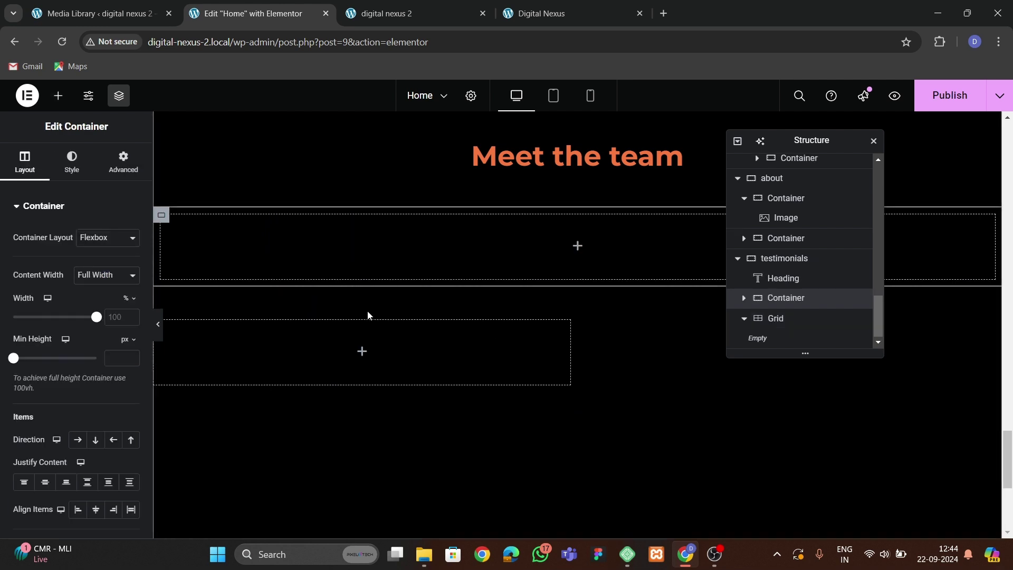
Delete the testimonials container again, retry a container in the grid's first cell, and collapse the Grid.
right_click(782, 298)
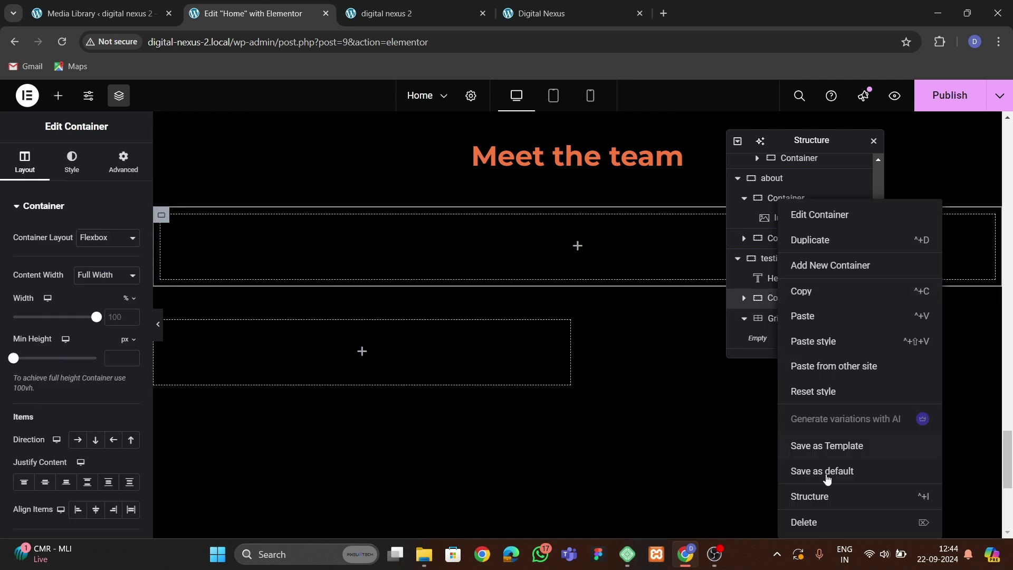
click(803, 521)
click(776, 318)
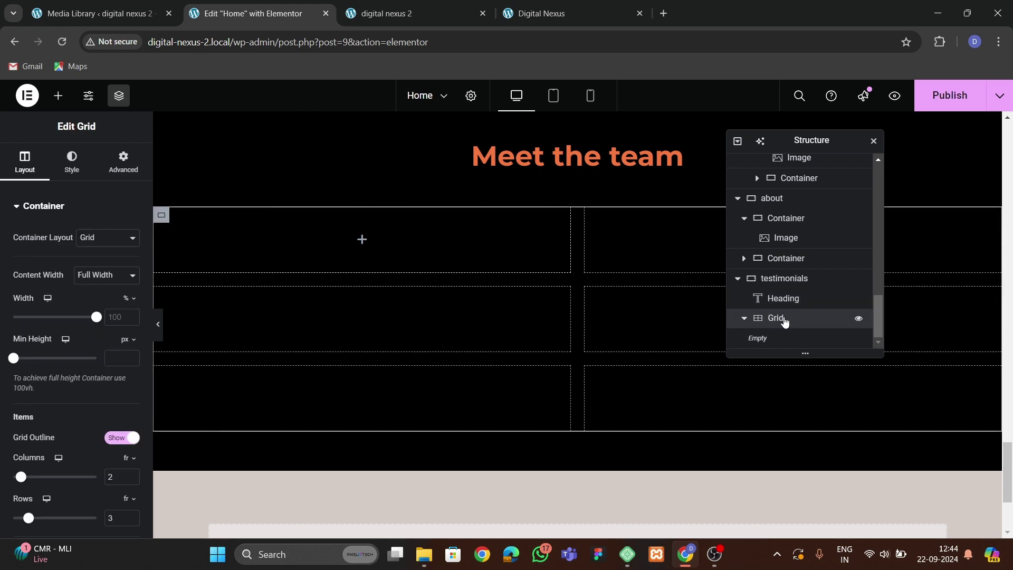
click(58, 95)
drag(41, 343, 303, 281)
scroll(369, 342, down, 3)
scroll(338, 351, up, 1)
scroll(335, 347, up, 1)
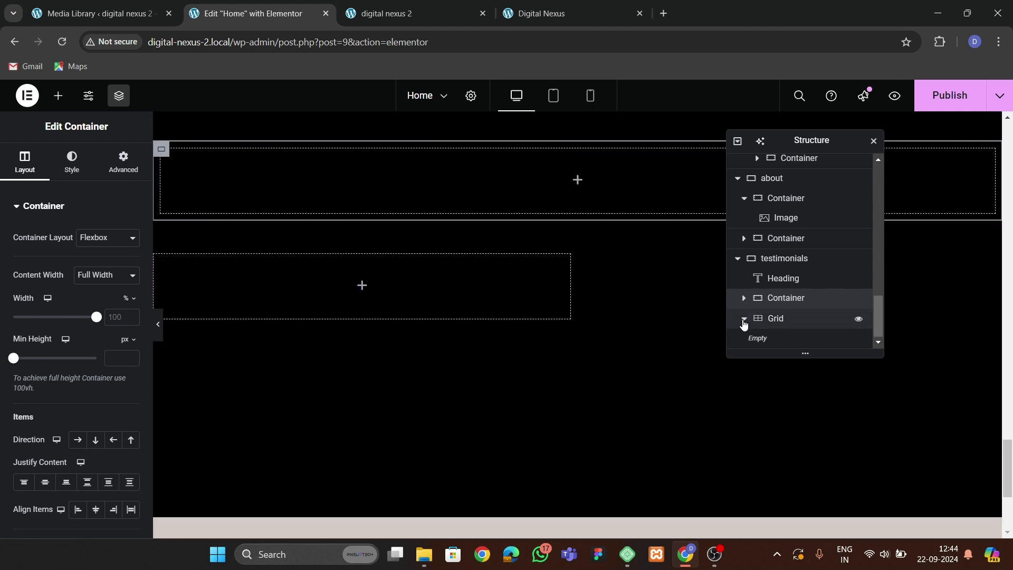
click(744, 318)
right_click(790, 320)
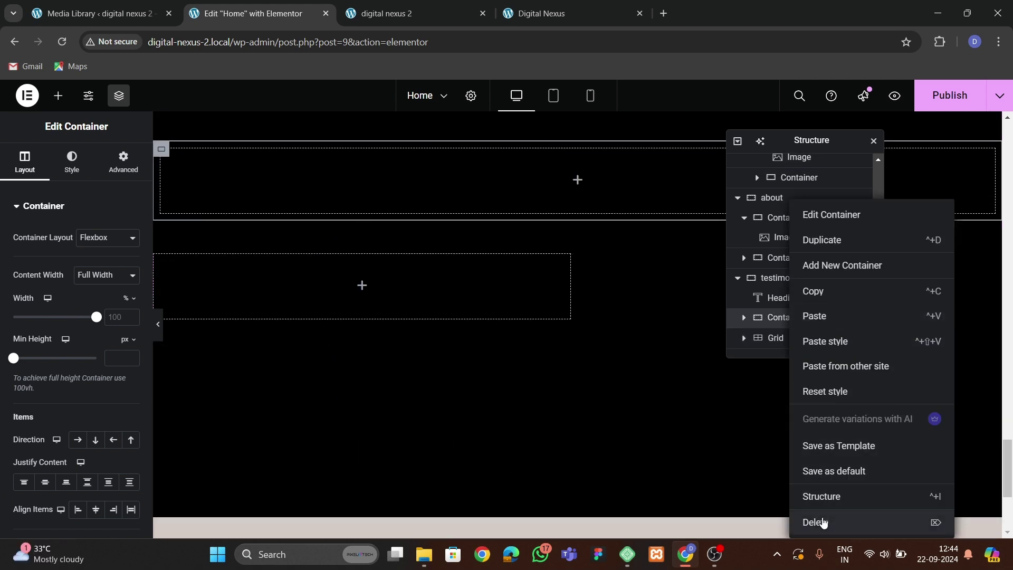
Delete the leftover testimonials container and grid, leaving only the heading.
click(822, 521)
right_click(781, 345)
click(826, 521)
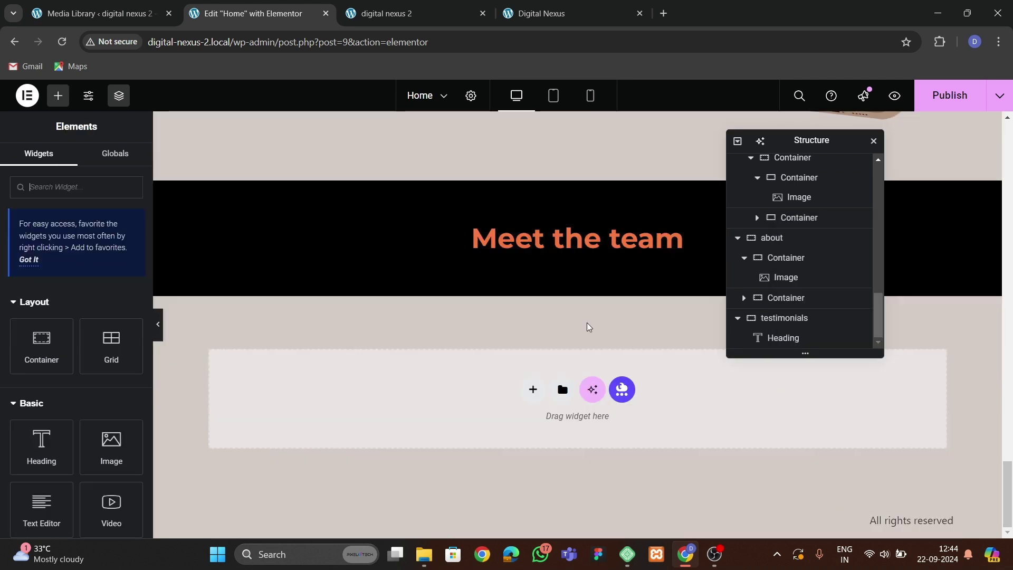
Publish, reload the live site to check the testimonials section, and return to the editor.
click(57, 99)
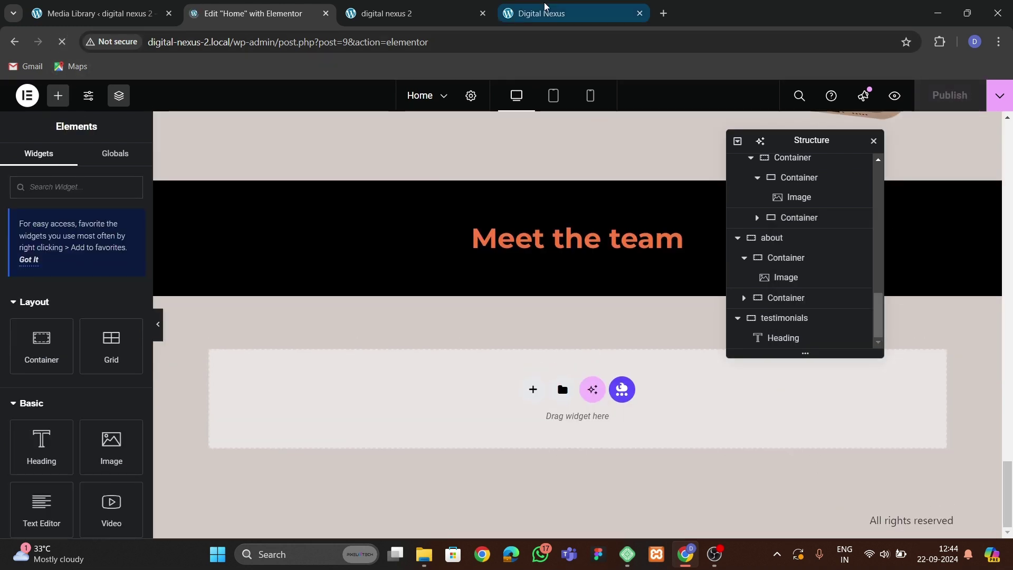
click(408, 9)
click(62, 42)
scroll(366, 334, down, 5)
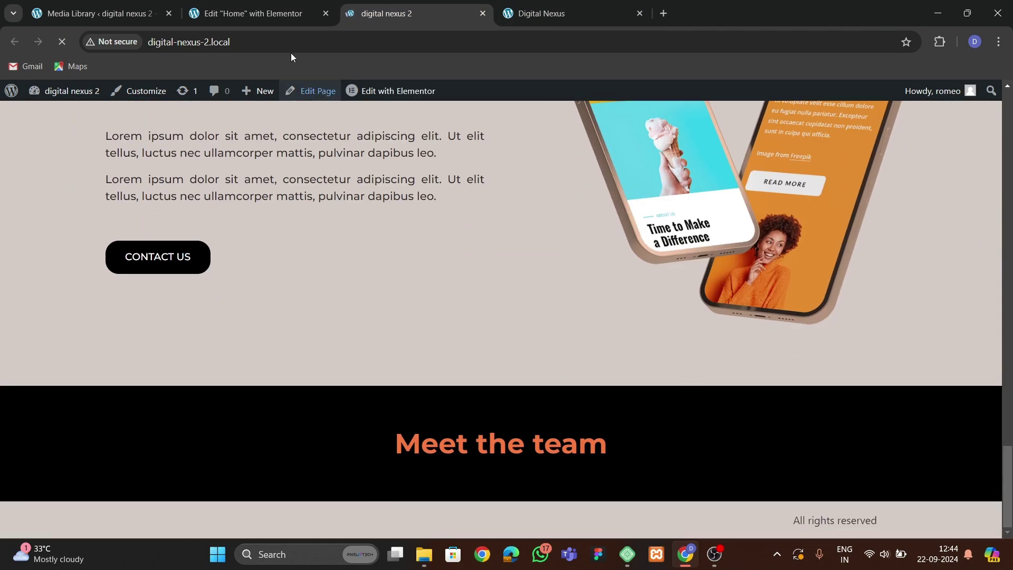
click(273, 16)
click(381, 17)
click(267, 13)
scroll(543, 308, down, 20)
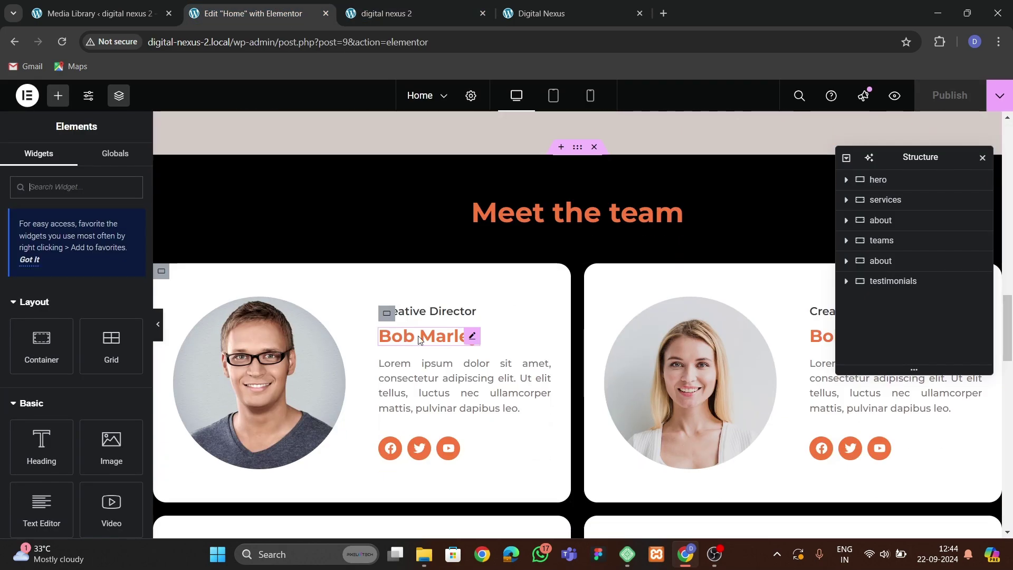
scroll(381, 333, down, 1)
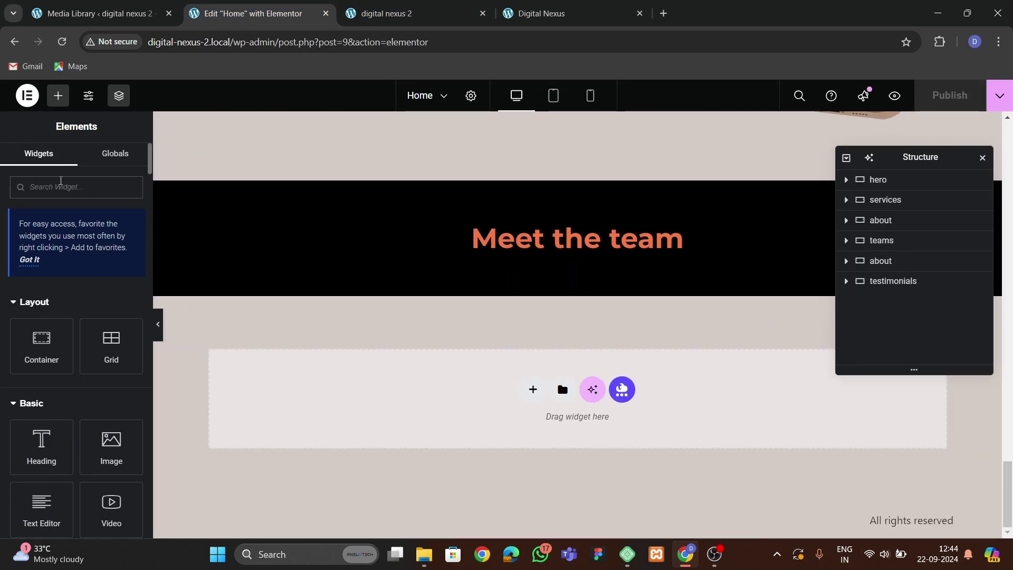
Add a Grid below the Meet the team heading with a container in its first cell.
text(grid)
drag(133, 453, 557, 324)
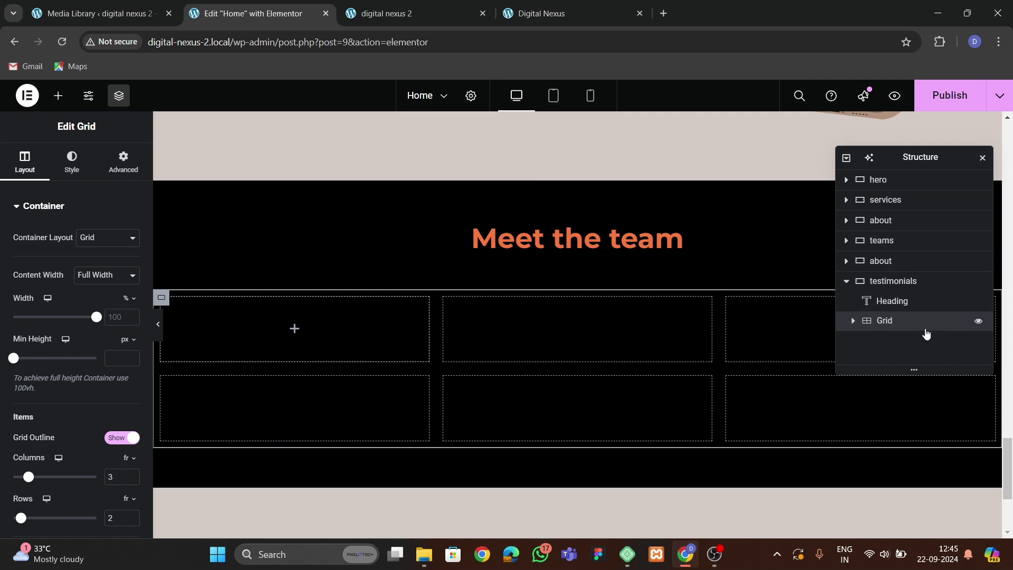
click(123, 161)
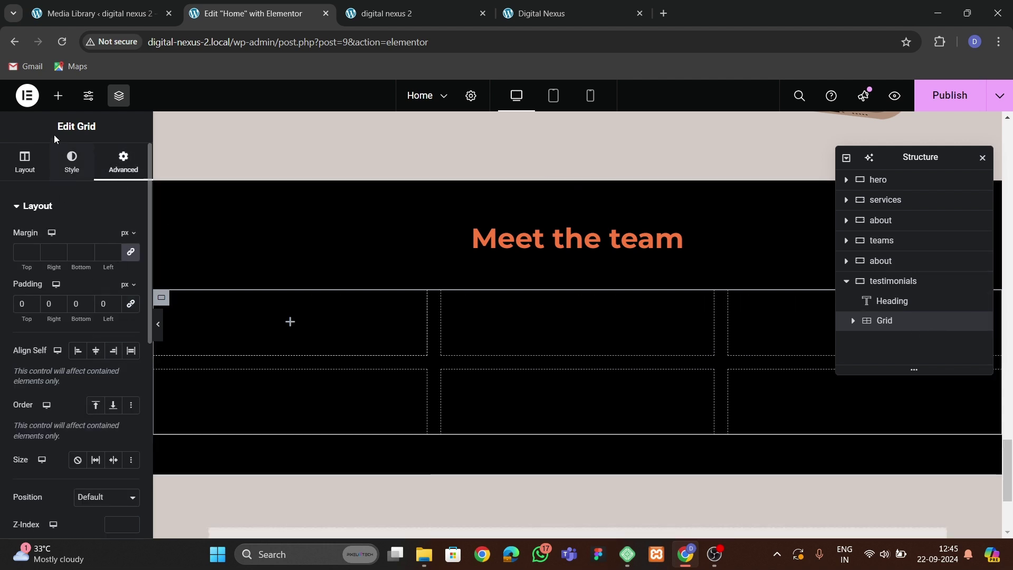
click(58, 95)
drag(42, 343, 287, 324)
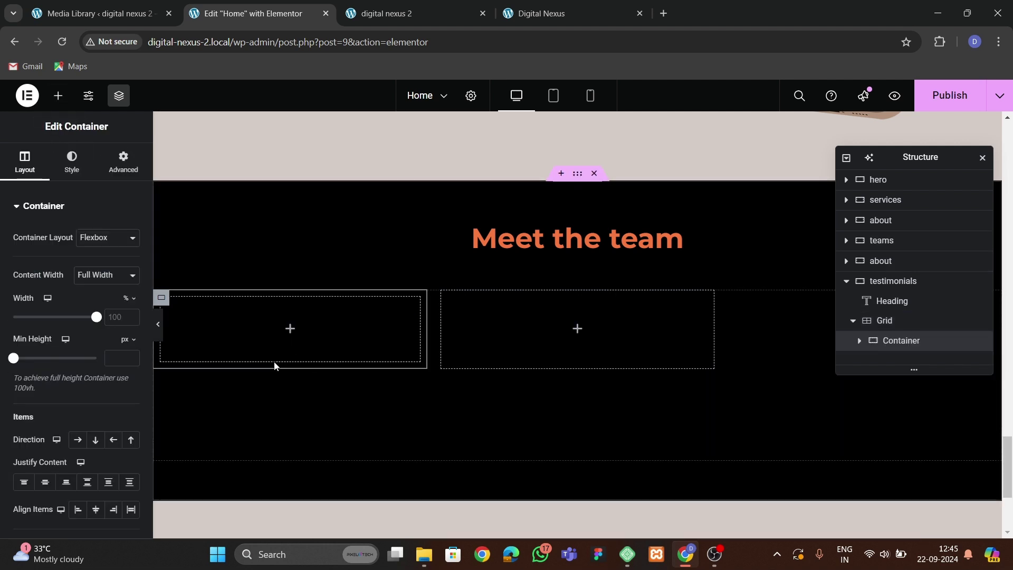
click(124, 161)
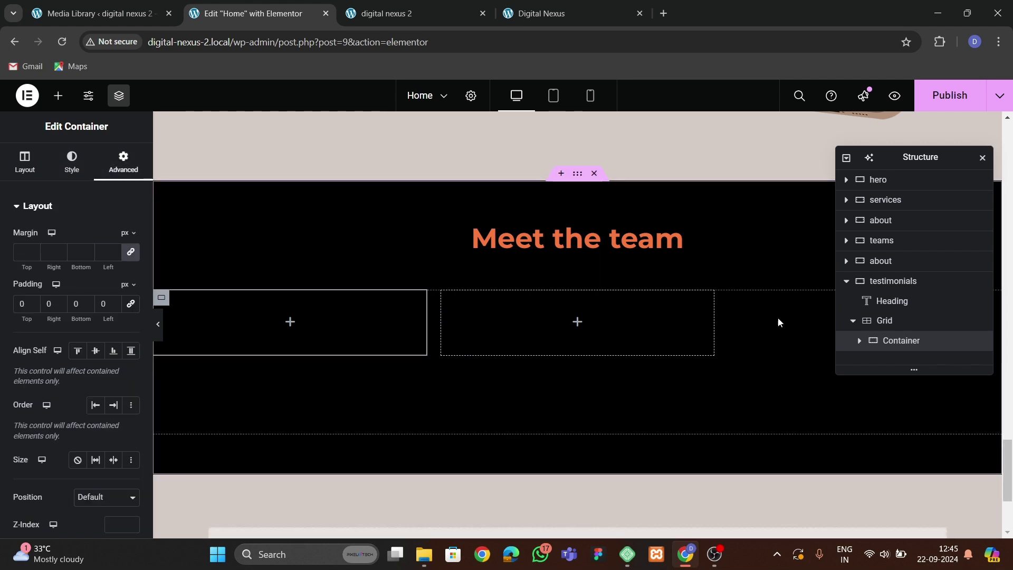
Set the grid to 2 columns and 3 rows, and nest a container inside the first cell.
click(884, 321)
scroll(79, 364, down, 2)
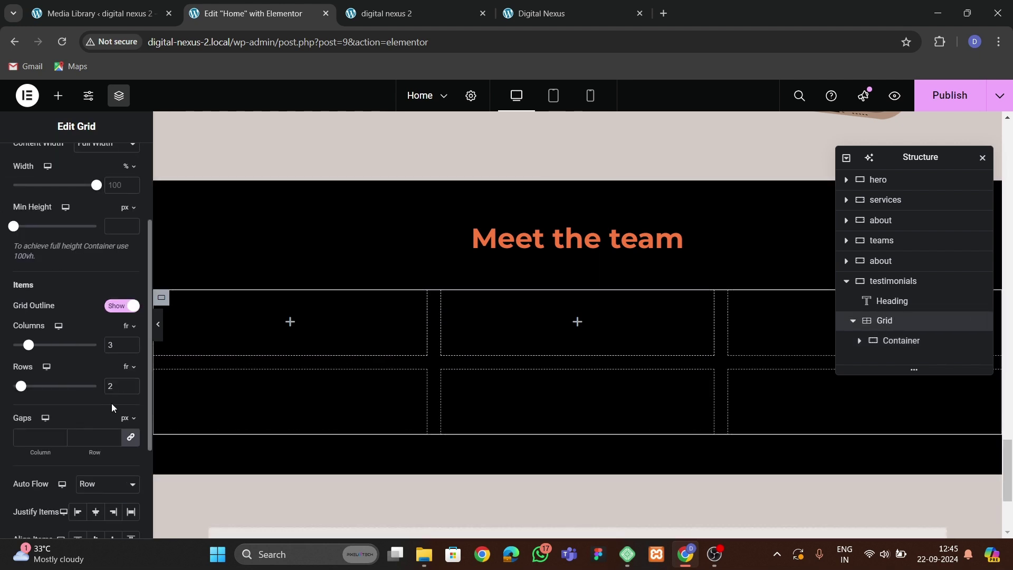
click(132, 348)
click(132, 383)
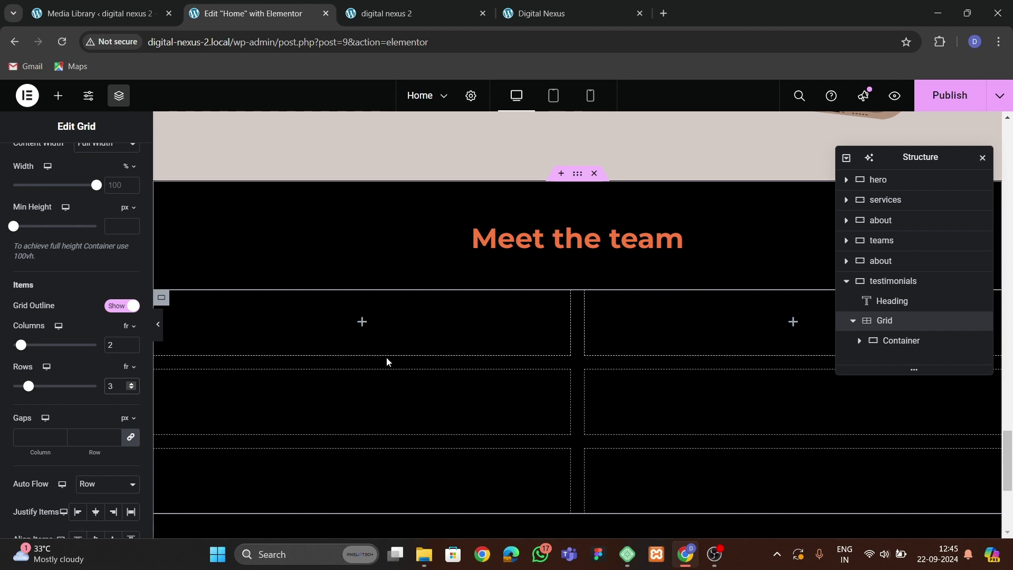
click(58, 95)
drag(41, 333, 211, 344)
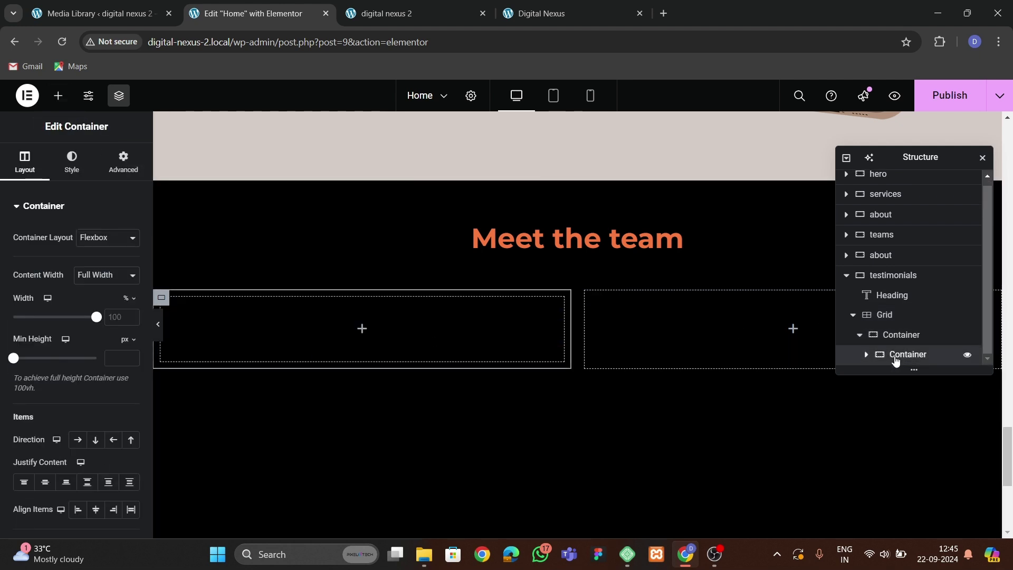
Add a second inner container and set the parent to Row direction with Space Between.
right_click(895, 360)
click(913, 269)
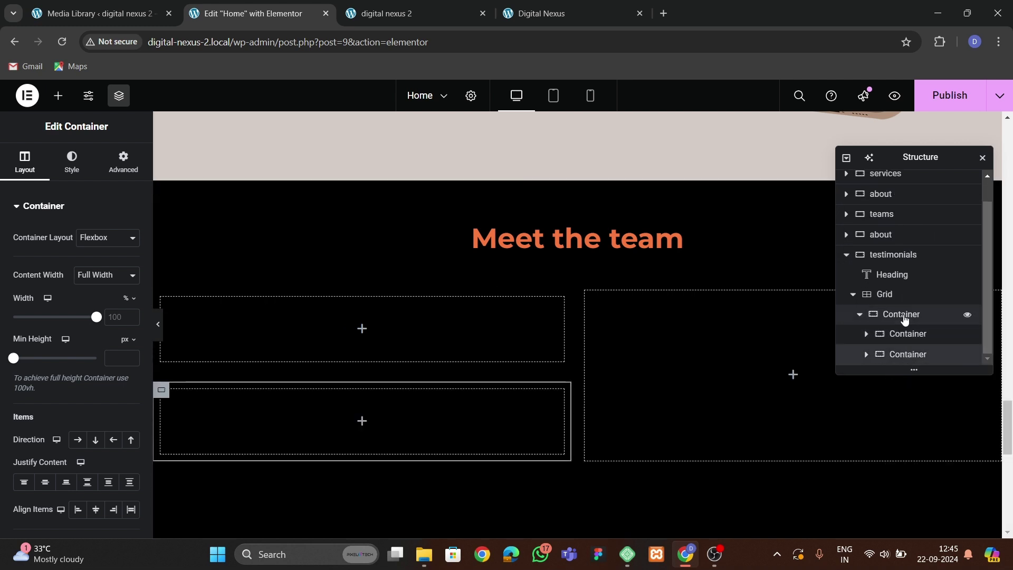
click(904, 319)
click(24, 161)
scroll(84, 290, down, 4)
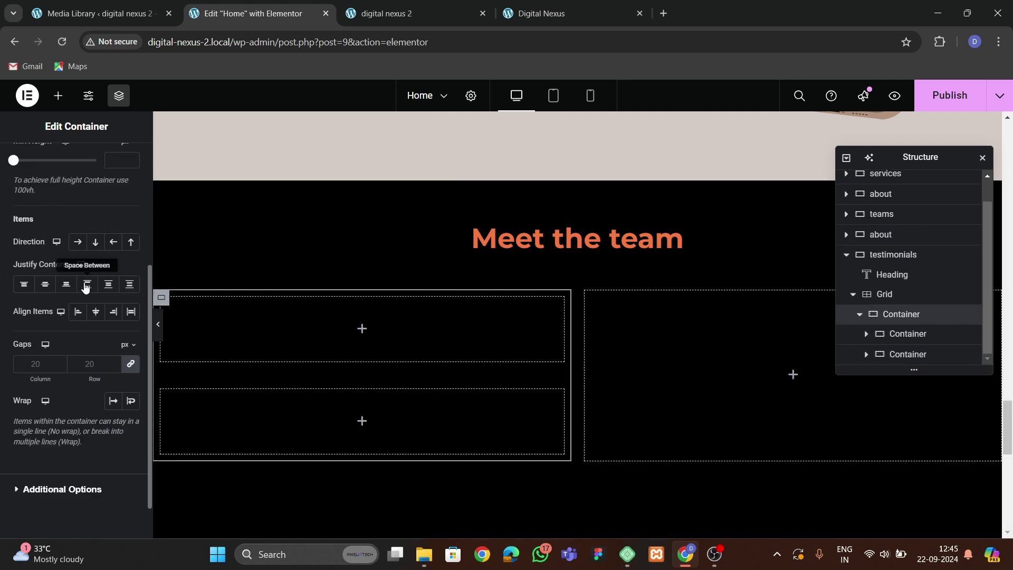
click(78, 241)
click(88, 285)
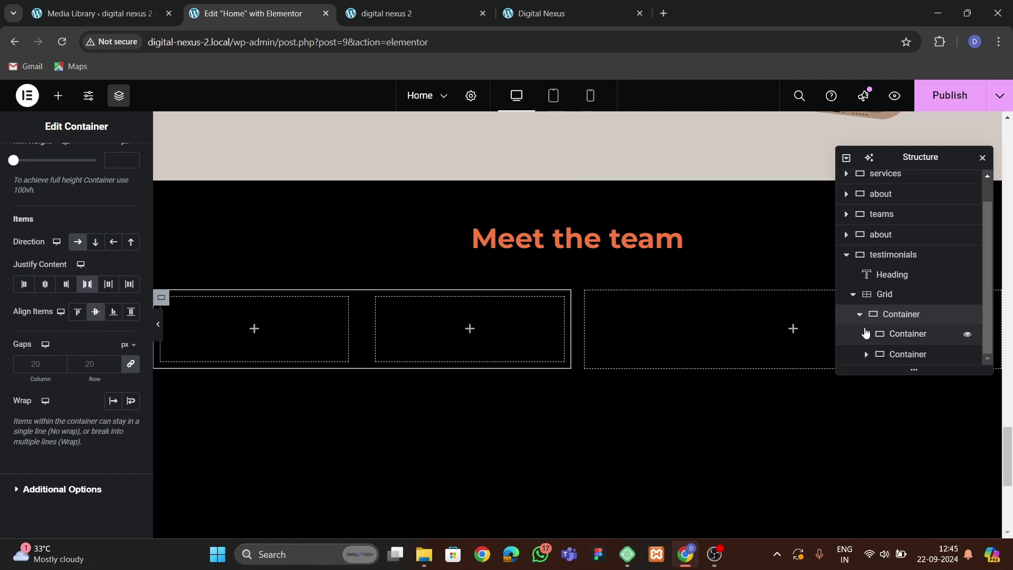
Rename the two inner containers 'image' and 'text'.
click(912, 334)
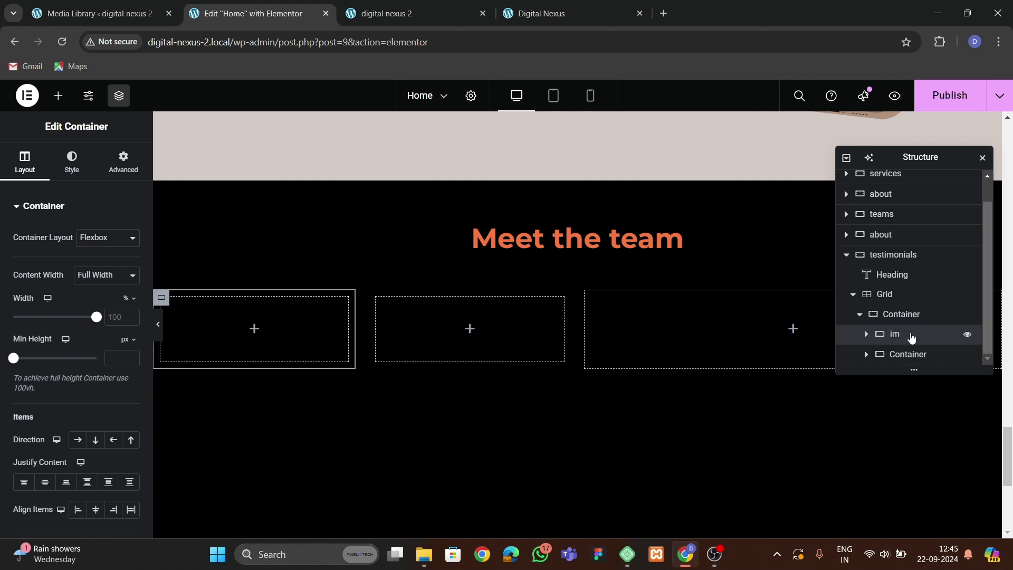
double_click(909, 355)
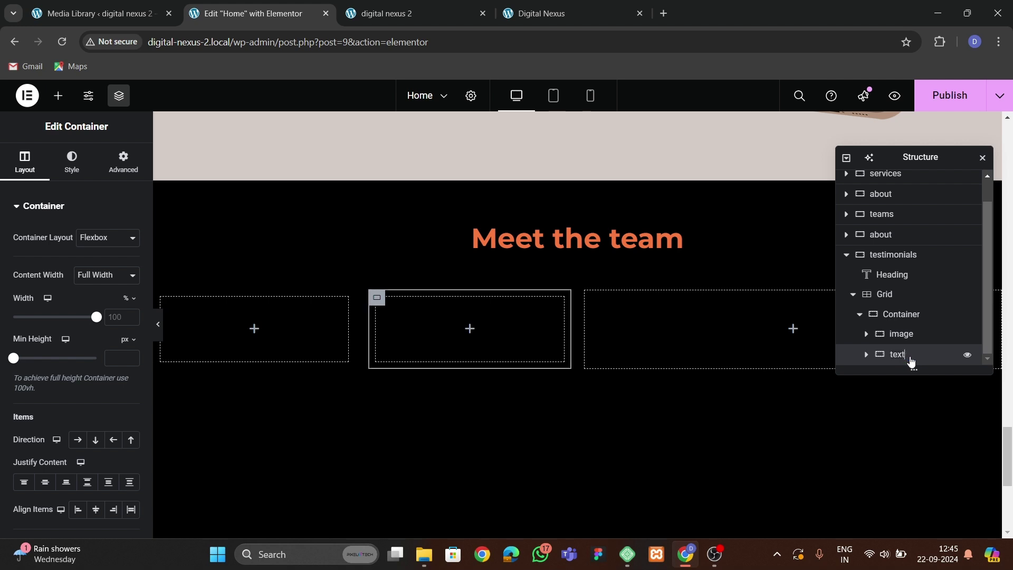
click(901, 336)
click(122, 162)
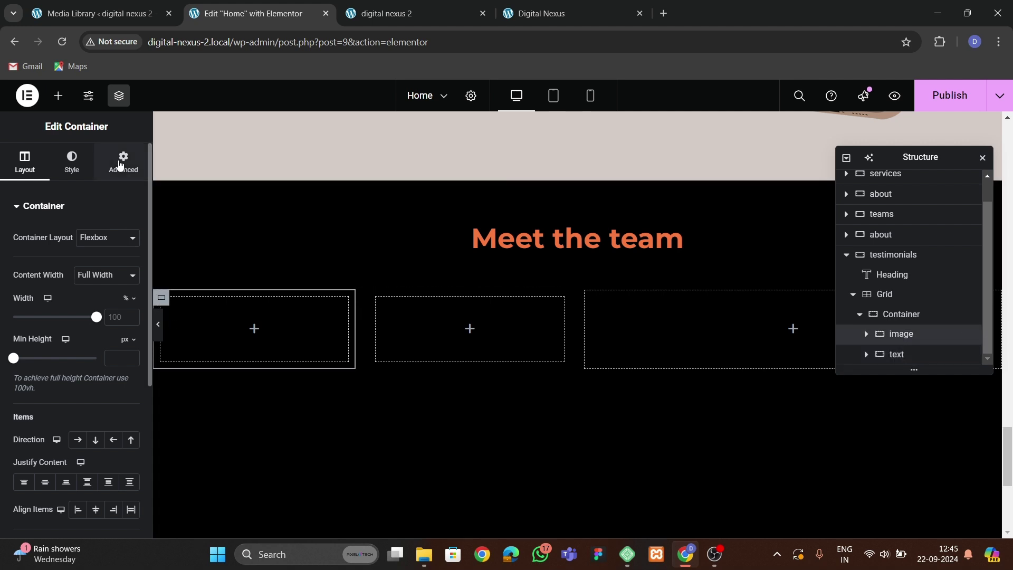
click(891, 354)
click(123, 161)
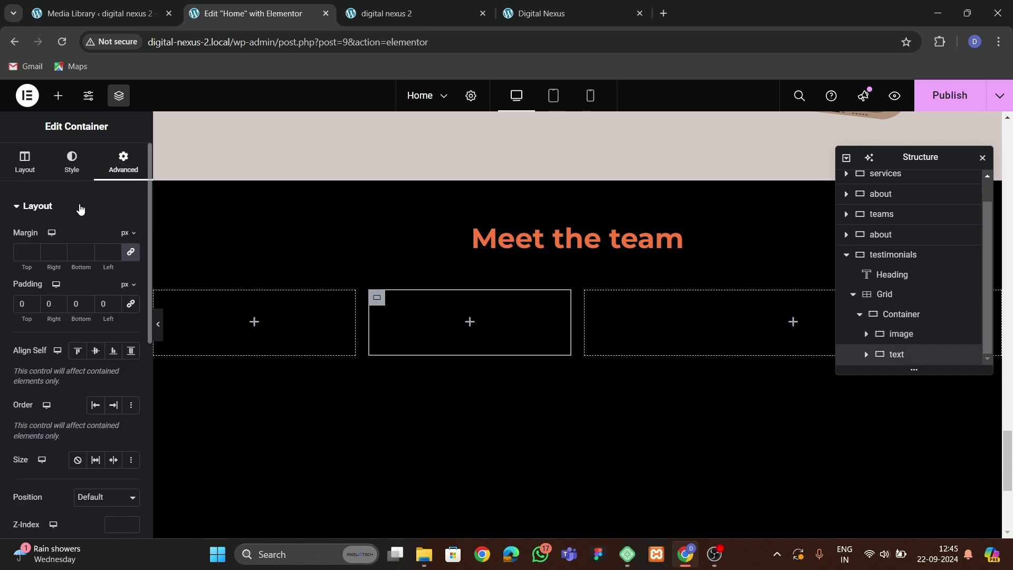
Drop an Image widget into the image container and open its media library.
click(59, 95)
scroll(81, 286, down, 2)
drag(110, 383, 293, 327)
click(77, 258)
Insert the client1 portrait into the Image widget.
scroll(411, 369, down, 2)
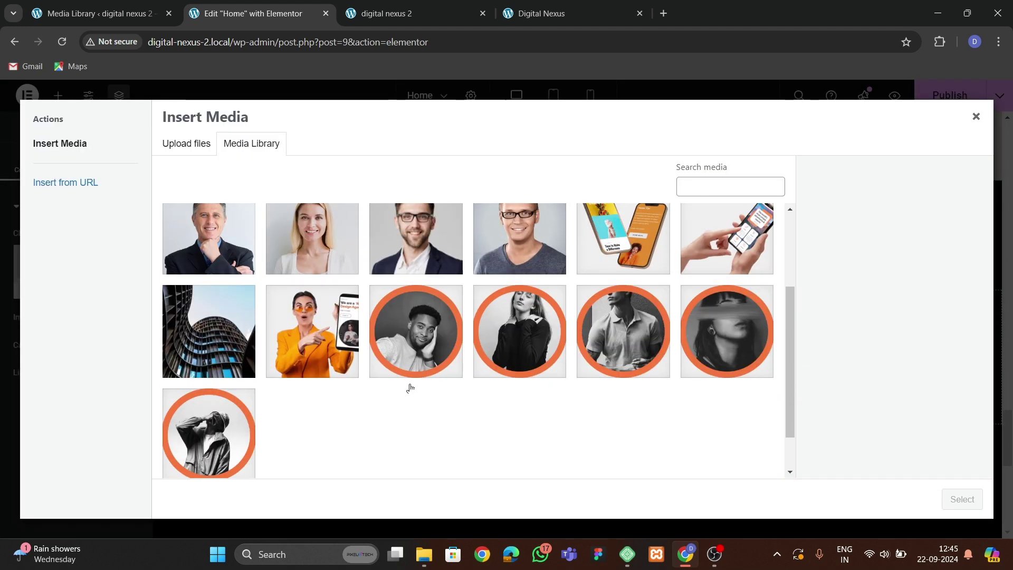
click(415, 334)
click(960, 499)
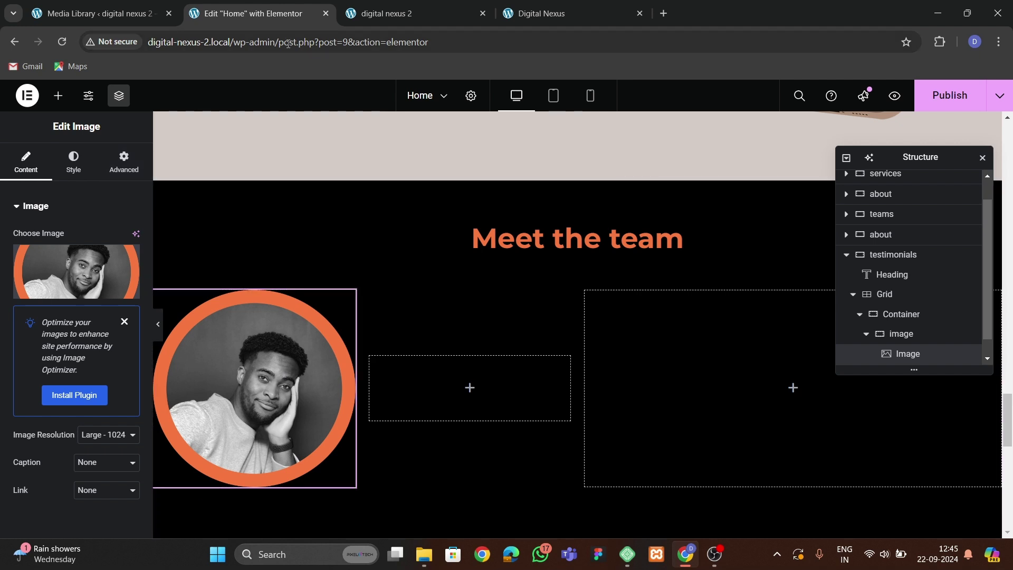
scroll(475, 338, down, 1)
scroll(871, 316, down, 1)
Set the image container width to 30% and the text container width to 70%.
click(870, 321)
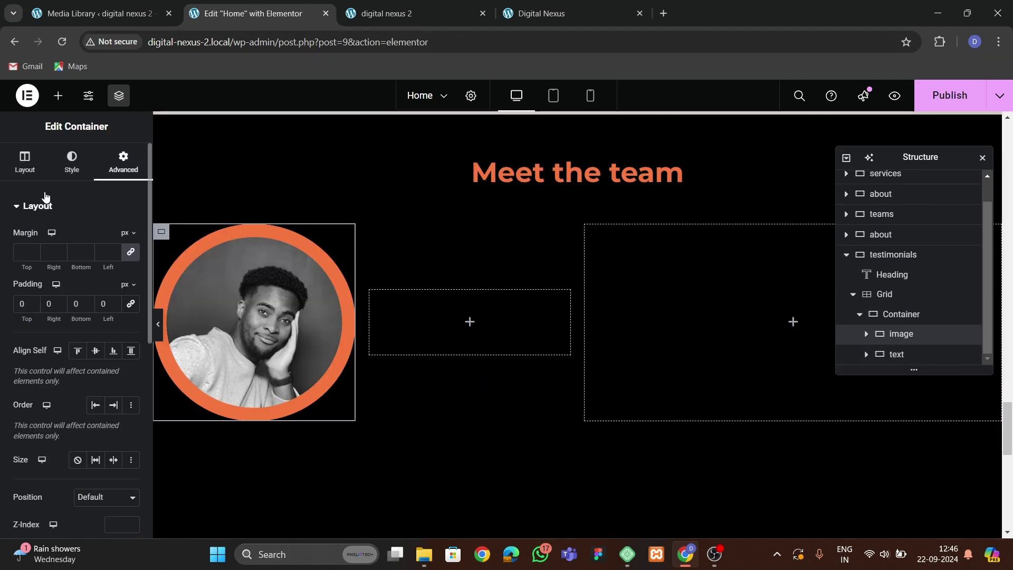
click(25, 161)
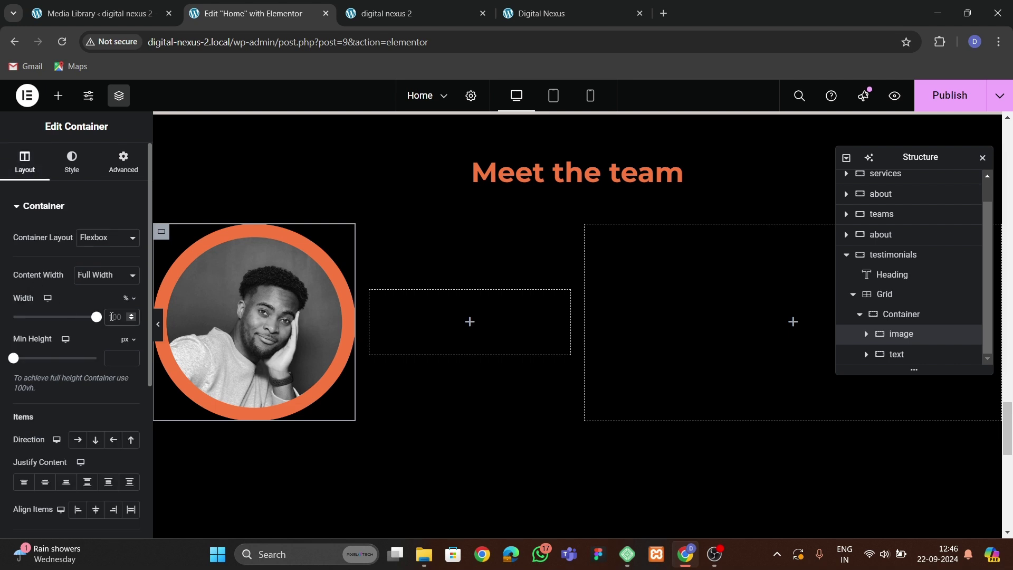
click(111, 317)
text(30)
click(897, 353)
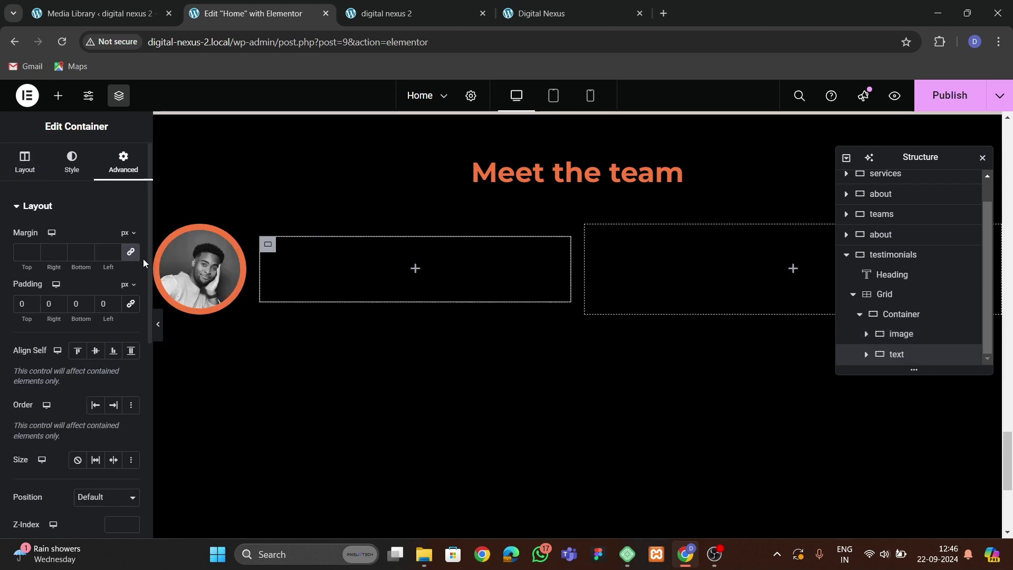
click(25, 162)
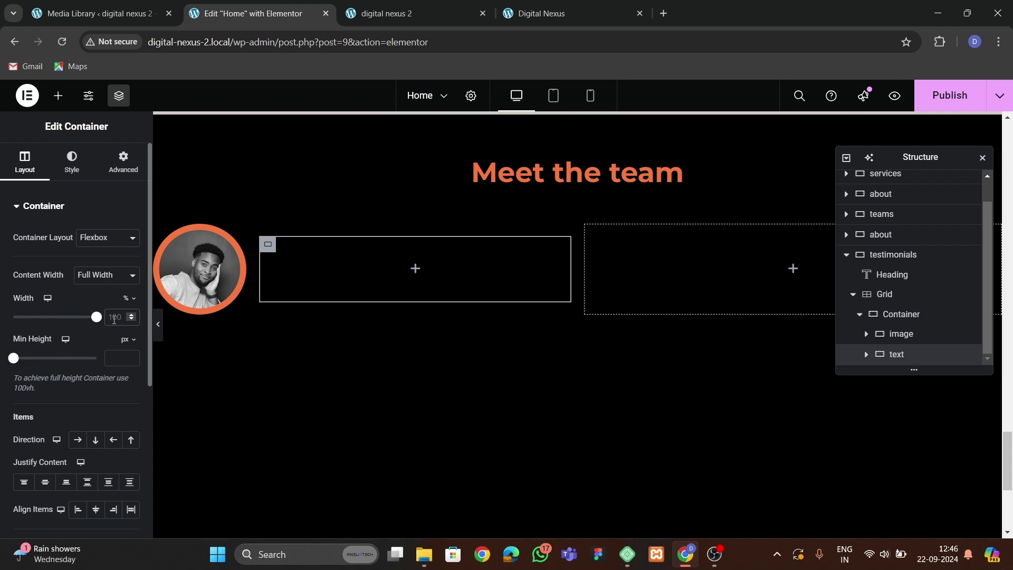
click(114, 317)
text(70)
Change the widths to 25% and 75%, then compare with the live site.
click(220, 290)
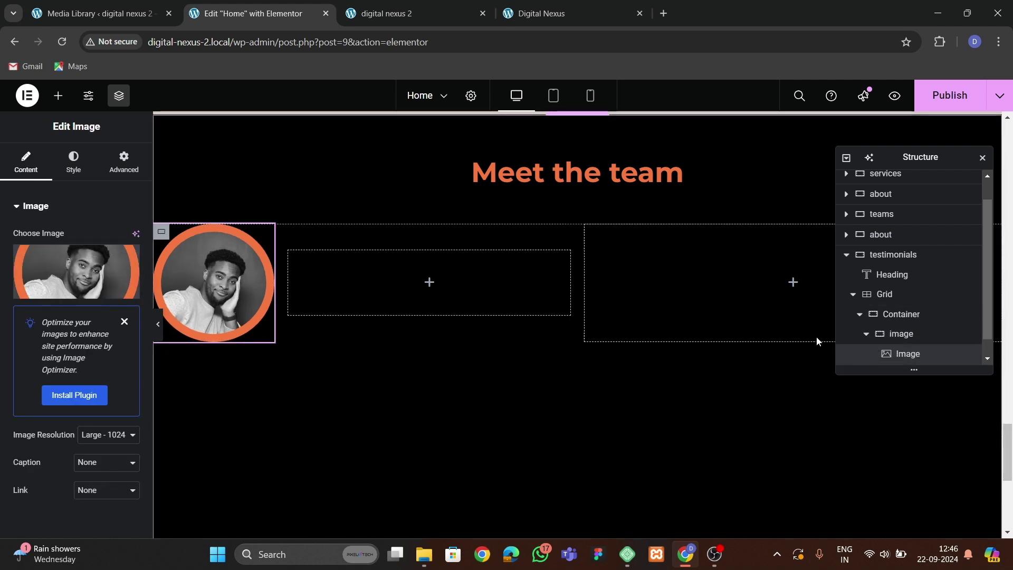
click(900, 333)
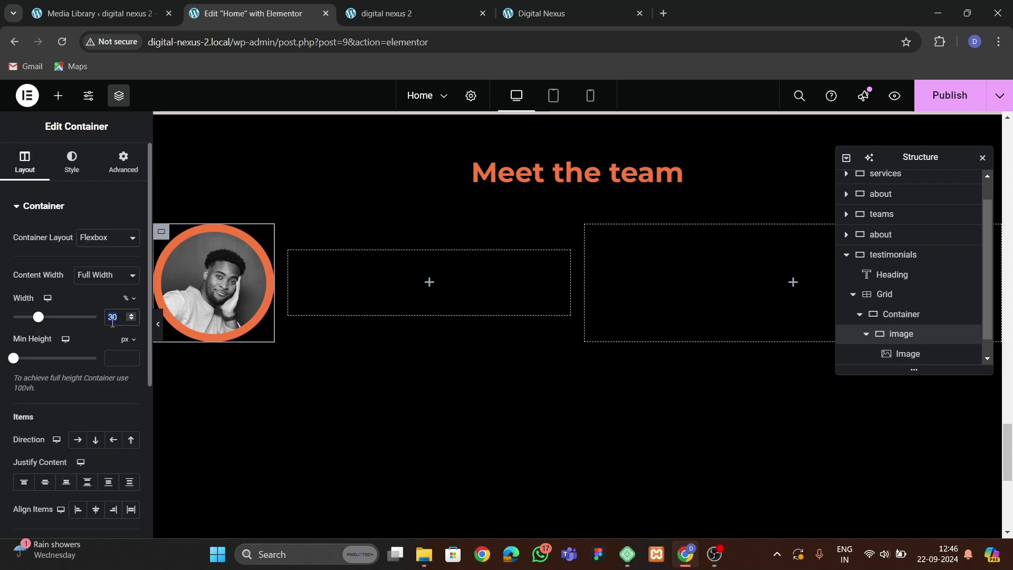
text(25)
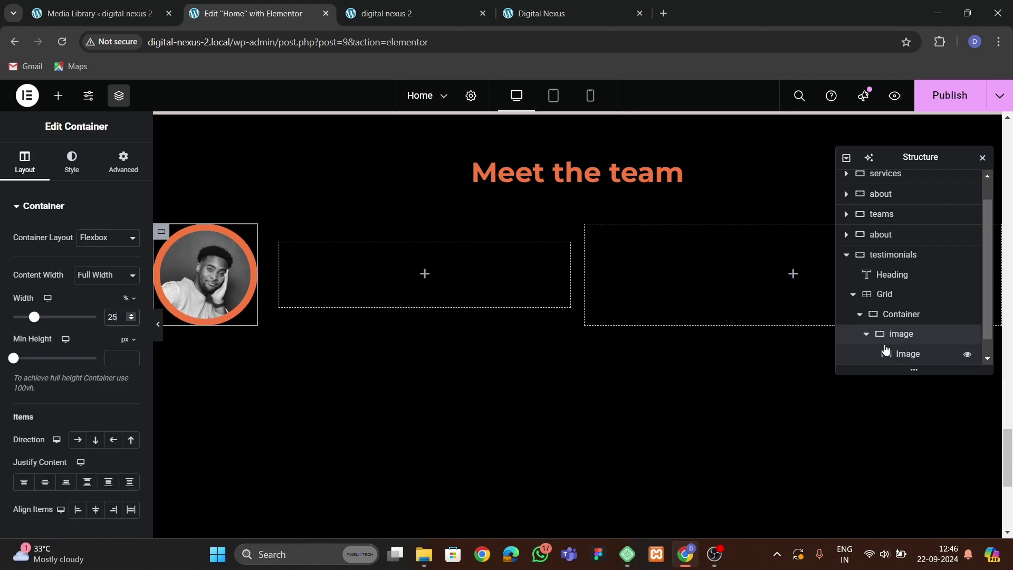
scroll(883, 340, down, 1)
click(894, 354)
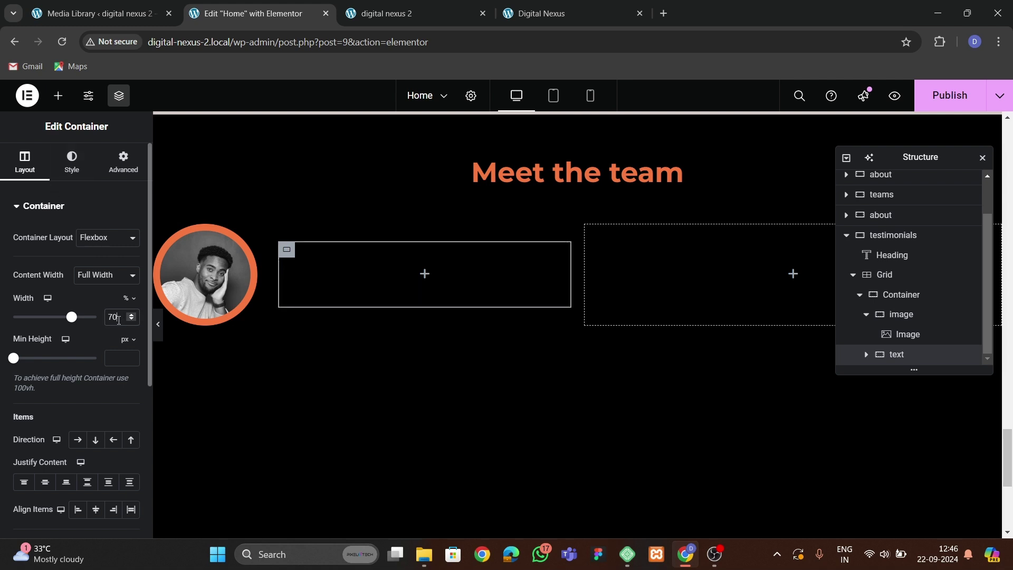
click(119, 320)
key(BackSpace)
text(5)
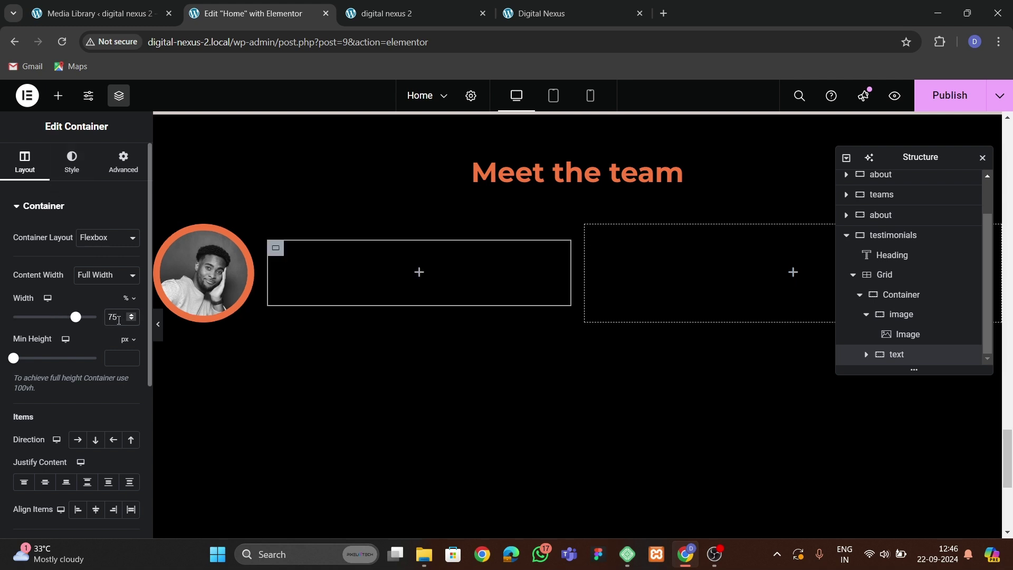
click(506, 15)
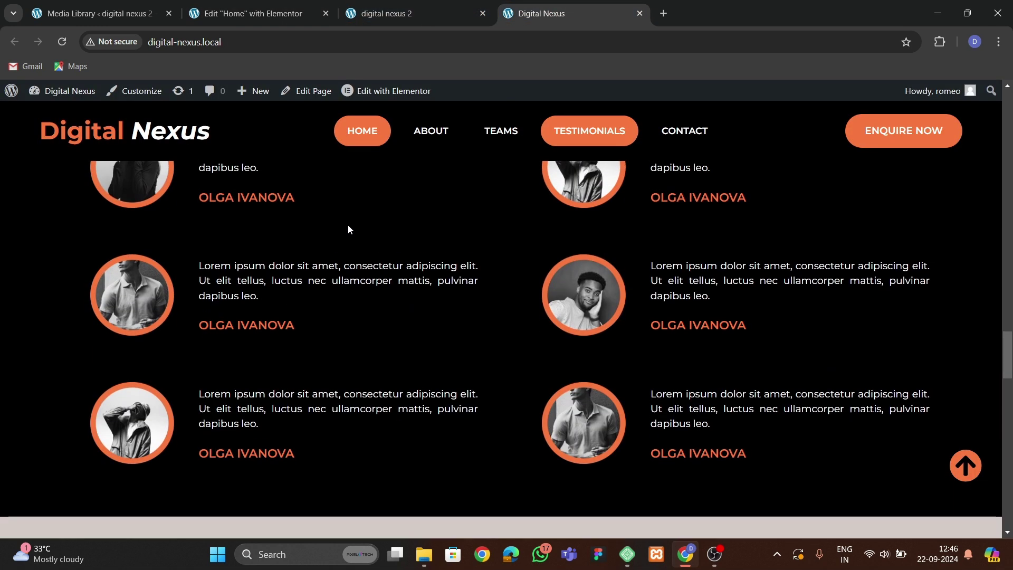
Copy an existing paragraph widget and paste it into the empty text container beside the portrait.
scroll(349, 224, up, 4)
click(297, 13)
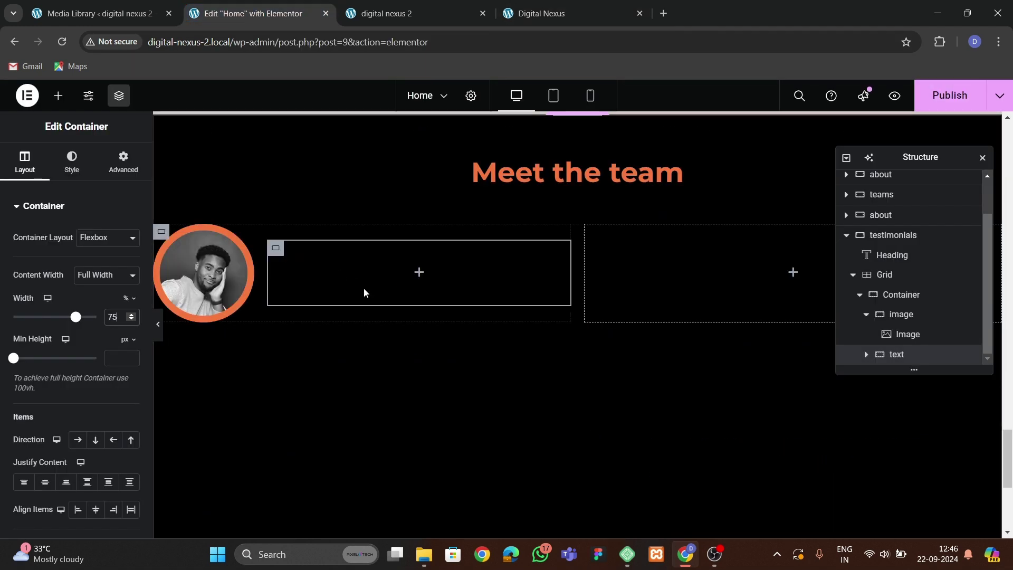
scroll(438, 309, down, 5)
right_click(385, 330)
click(416, 331)
scroll(417, 336, down, 5)
scroll(417, 340, down, 5)
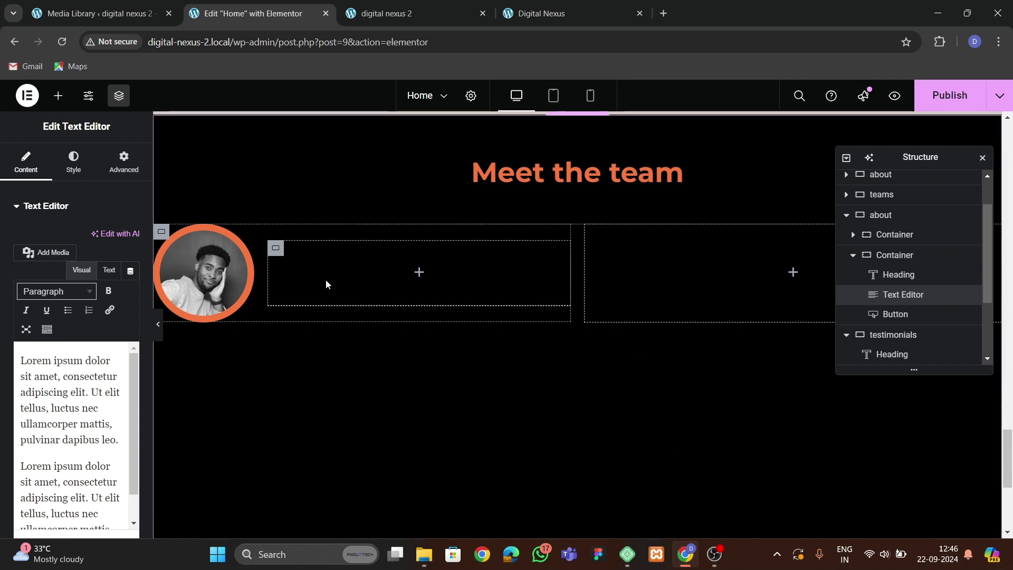
right_click(325, 279)
click(365, 323)
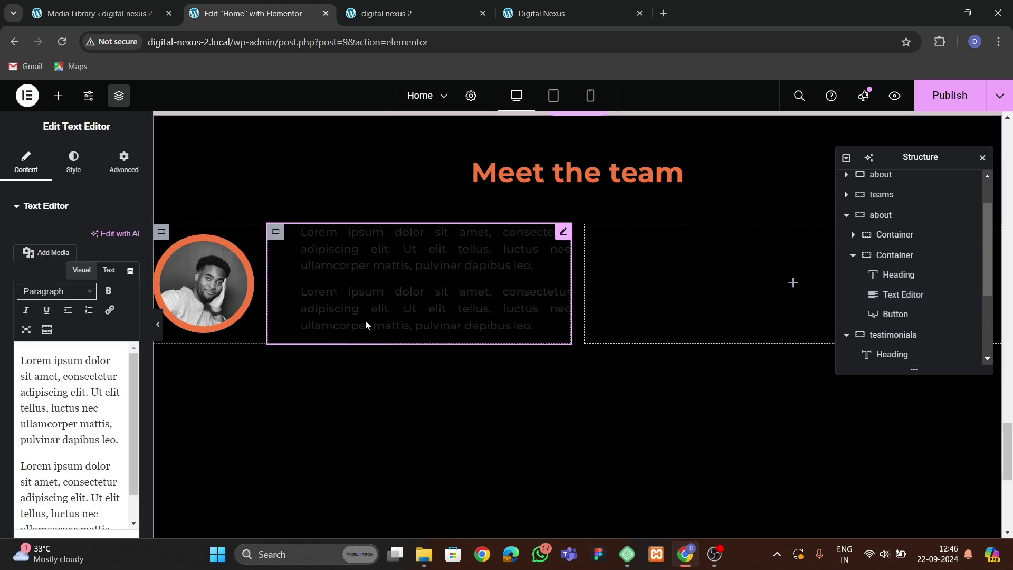
Make the pasted paragraph white, delete its second paragraph and set its left margin to 0.
click(74, 159)
click(131, 266)
click(36, 297)
click(26, 161)
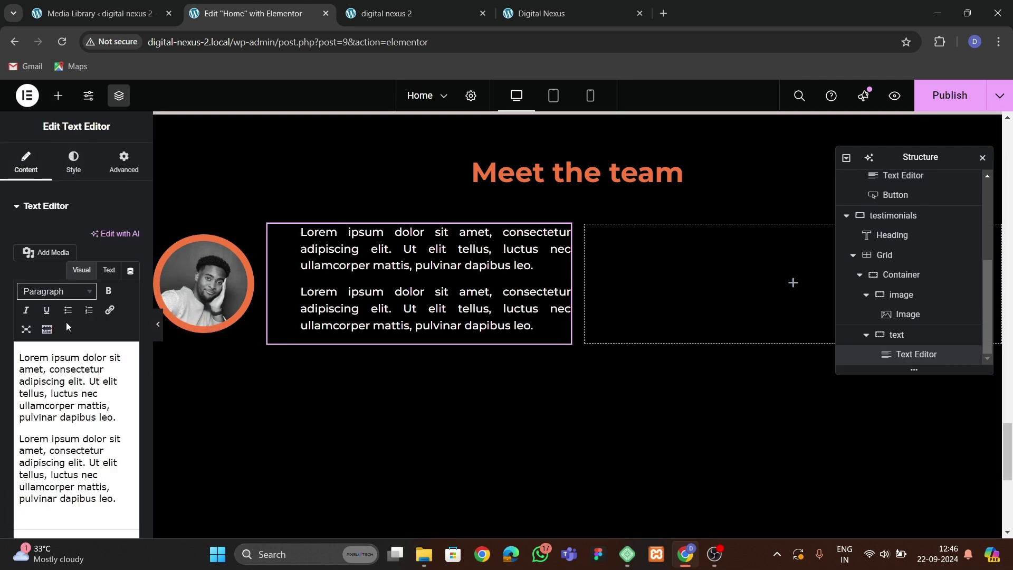
drag(20, 453, 148, 565)
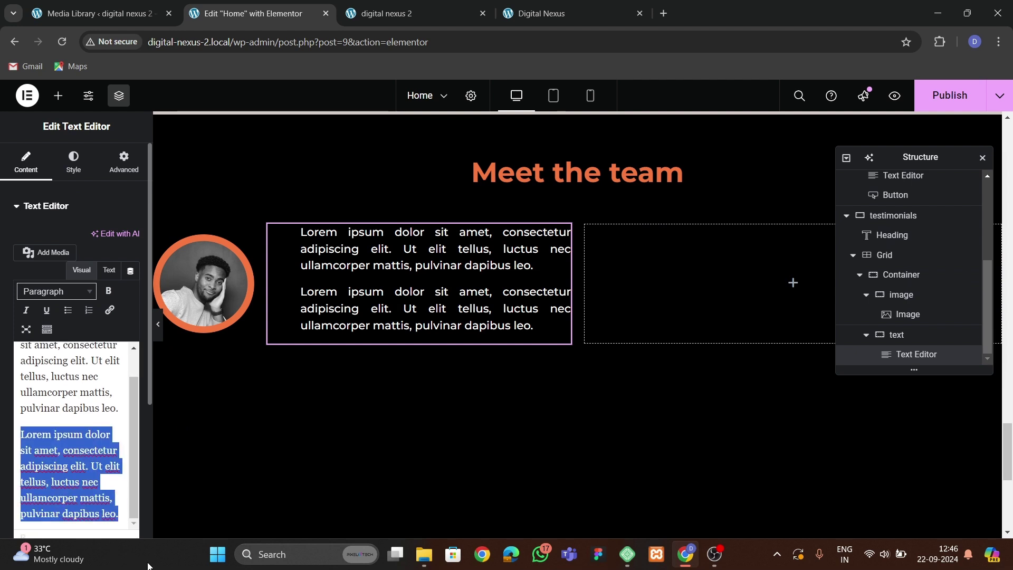
key(BackSpace)
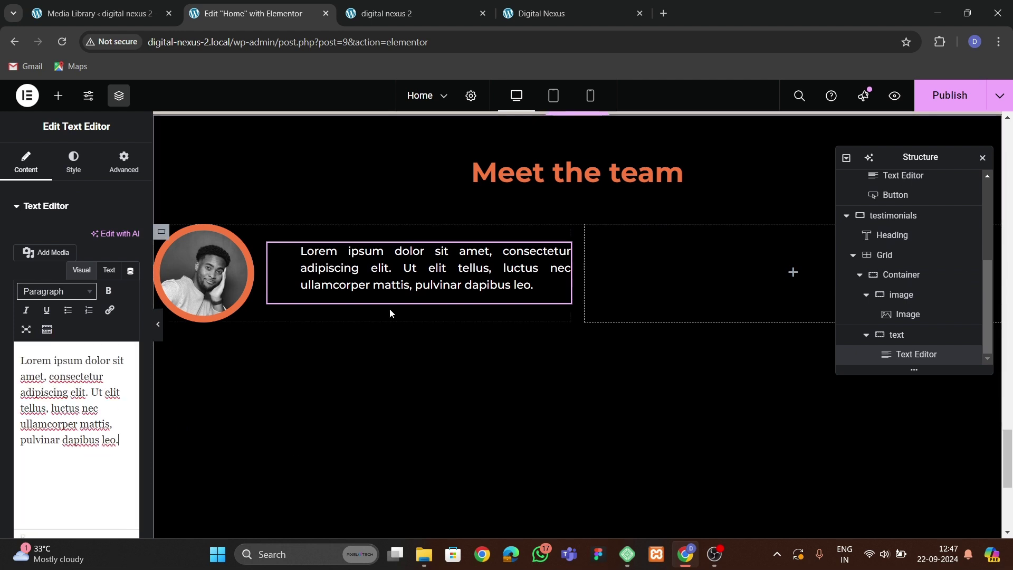
click(123, 160)
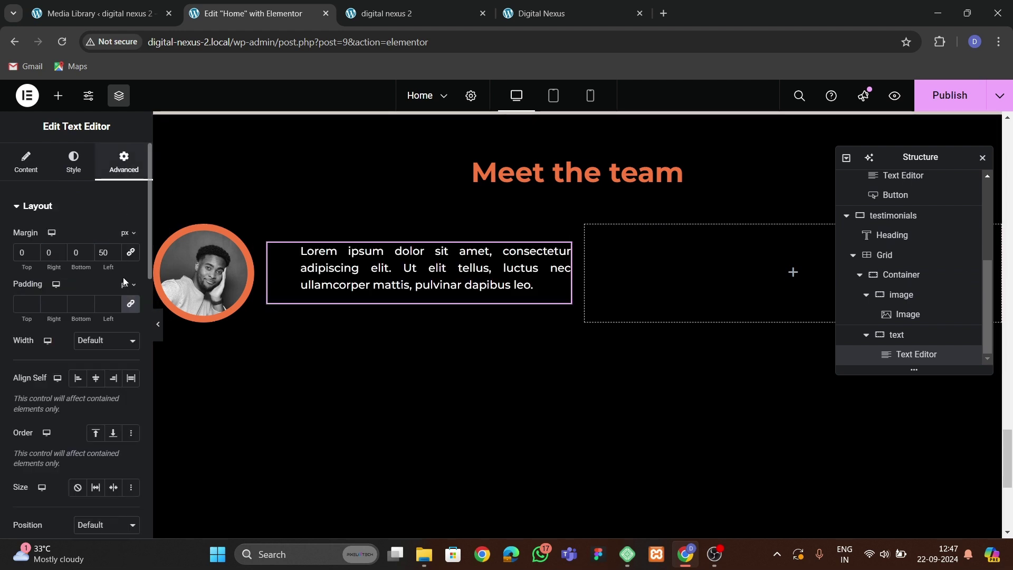
double_click(105, 254)
text(0)
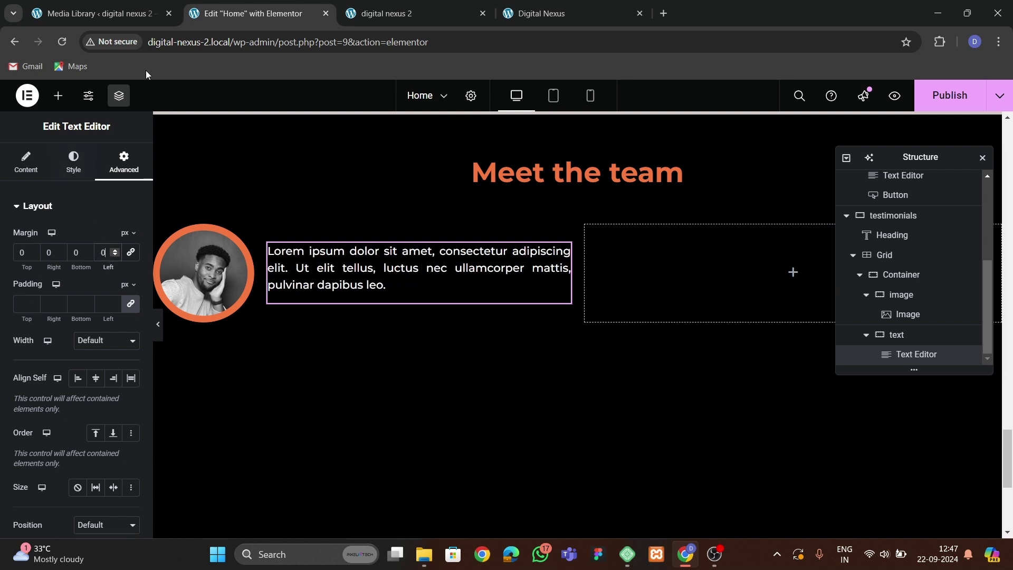
Add a heading below the paragraph titled with the team member's name and begin setting its colour.
click(58, 95)
drag(54, 338, 292, 298)
triple_click(58, 267)
key(BackSpace)
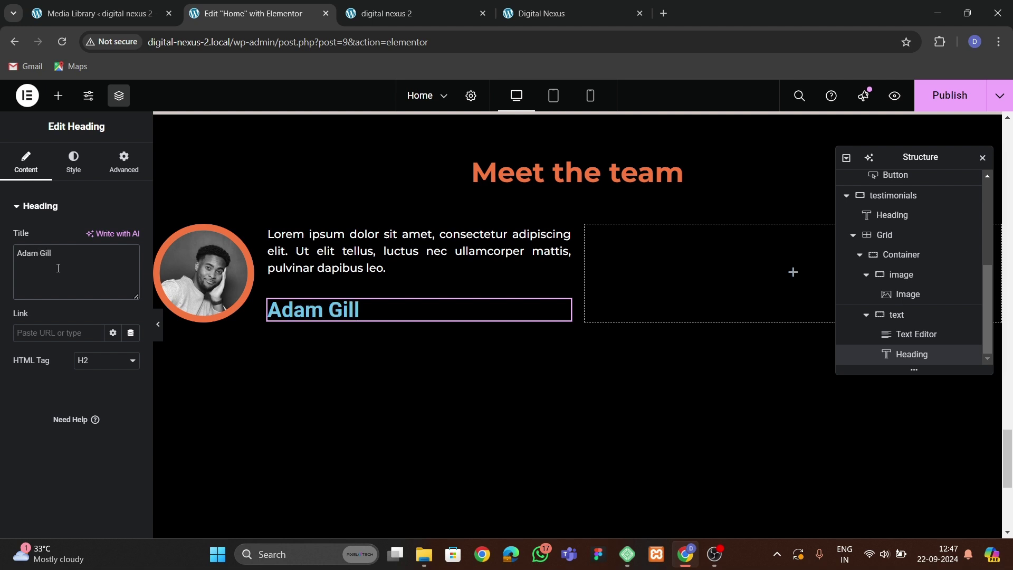
click(70, 167)
click(113, 265)
Colour the name heading orange and set it in Montserrat at 20 px.
click(64, 457)
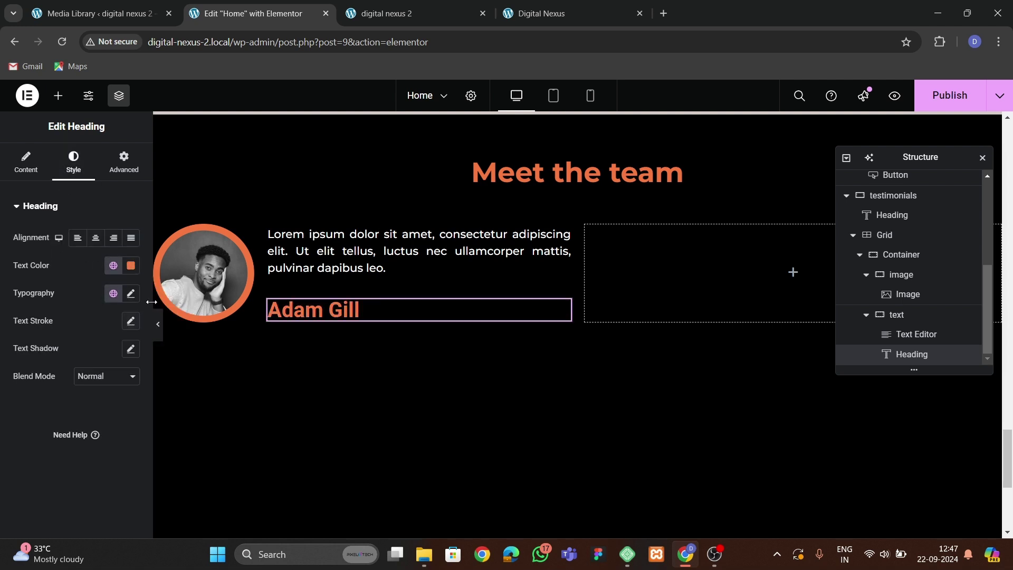
click(131, 295)
click(103, 354)
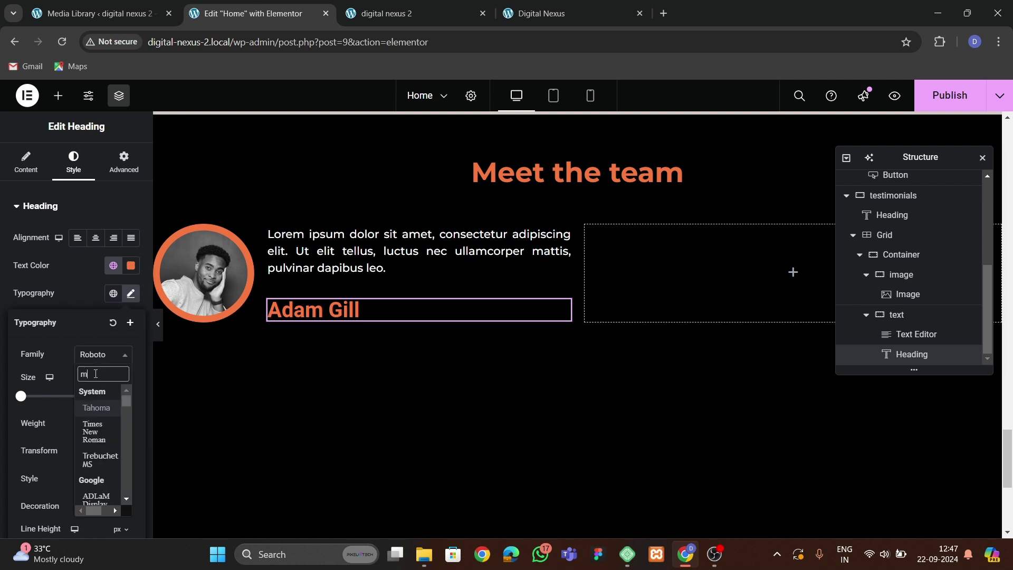
text(monts)
key(Return)
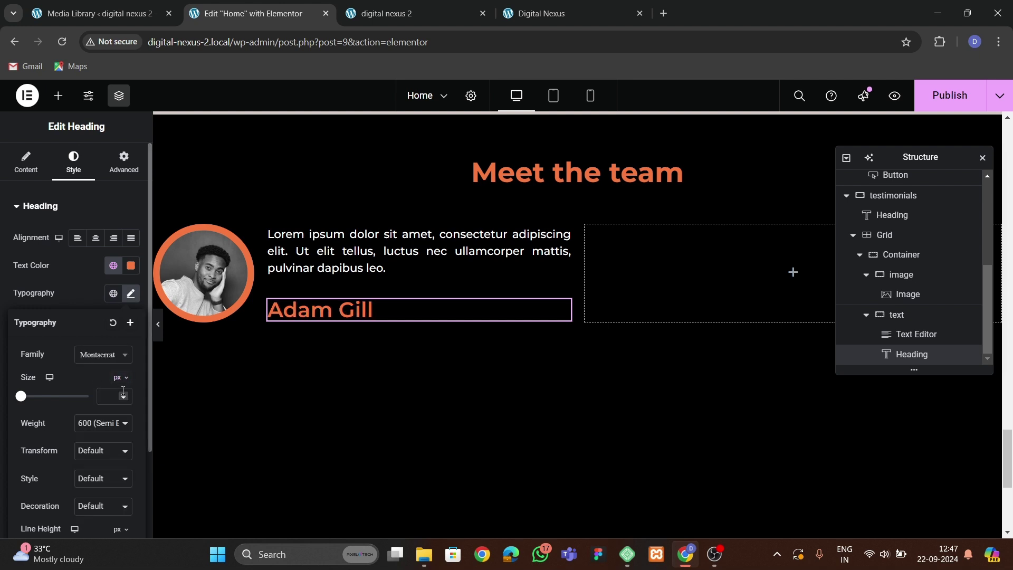
click(122, 396)
text(2)
click(123, 397)
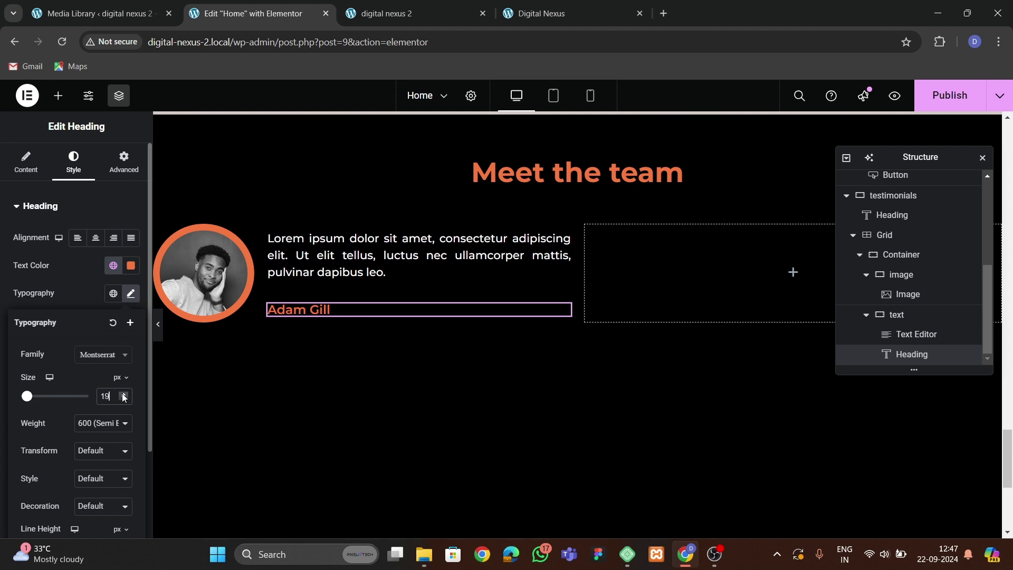
click(123, 397)
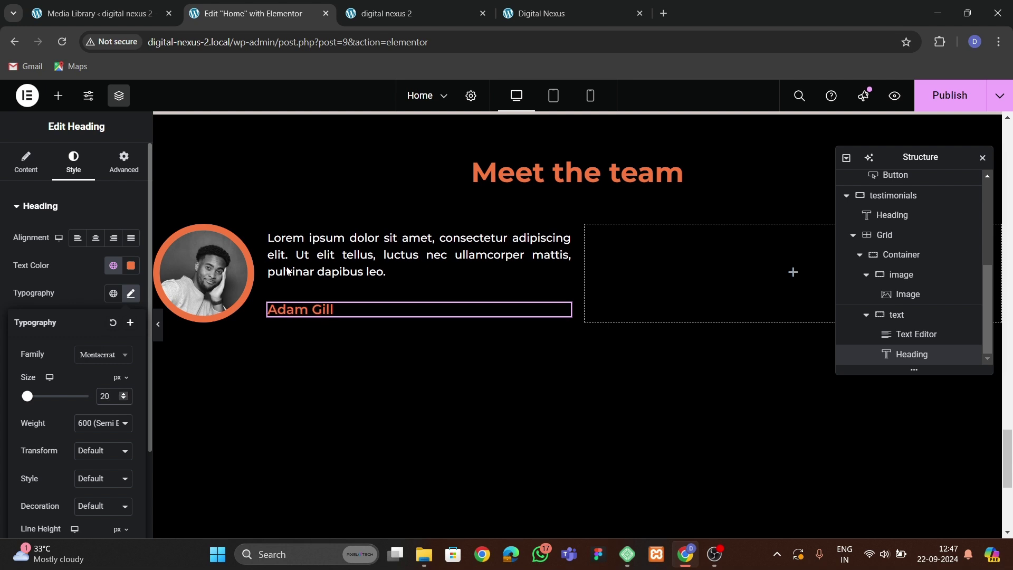
Stack the paragraph and heading vertically, centred in the container, with an 8 px gap.
click(276, 237)
scroll(100, 392, down, 3)
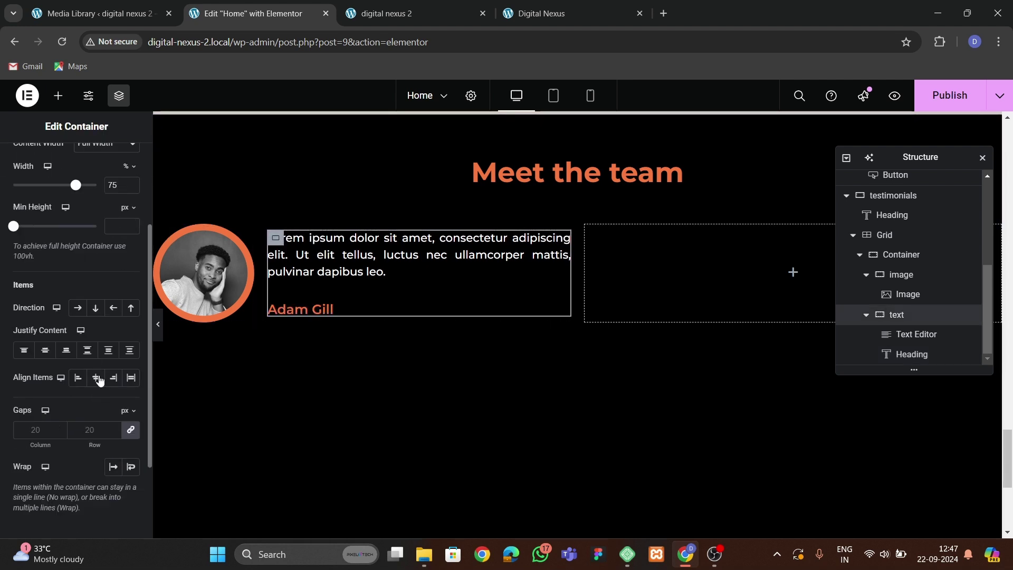
click(96, 309)
click(45, 350)
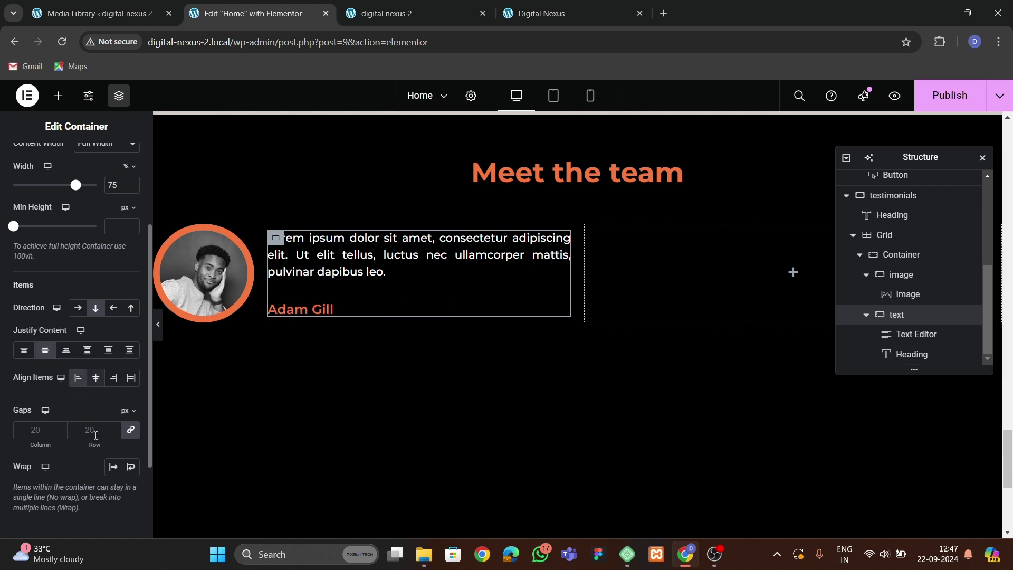
click(96, 436)
text(15)
key(BackSpace)
key(BackSpace)
text(10)
key(BackSpace)
key(BackSpace)
text(8)
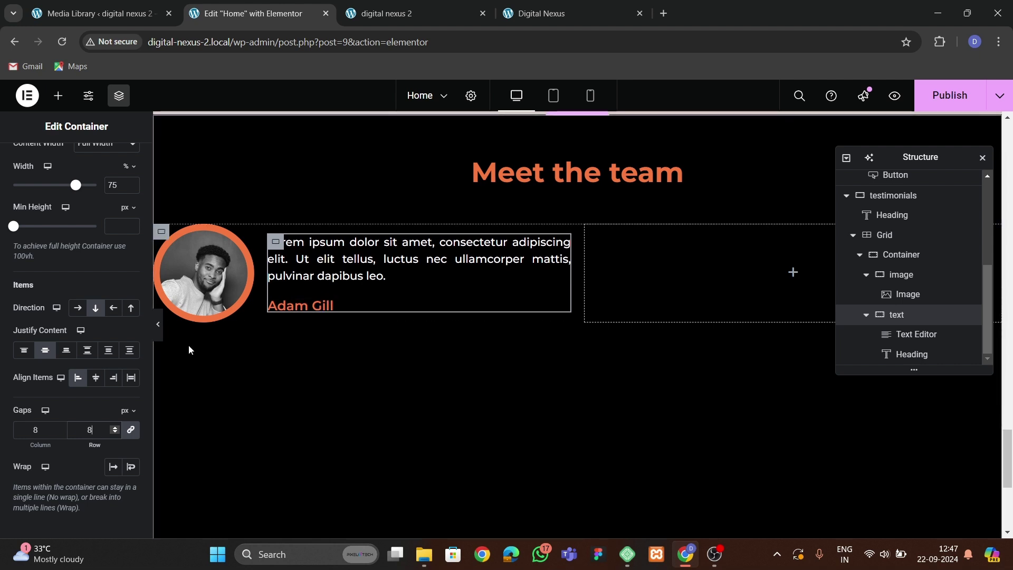
Preview the page without editor panels and compare it against the live site.
click(158, 330)
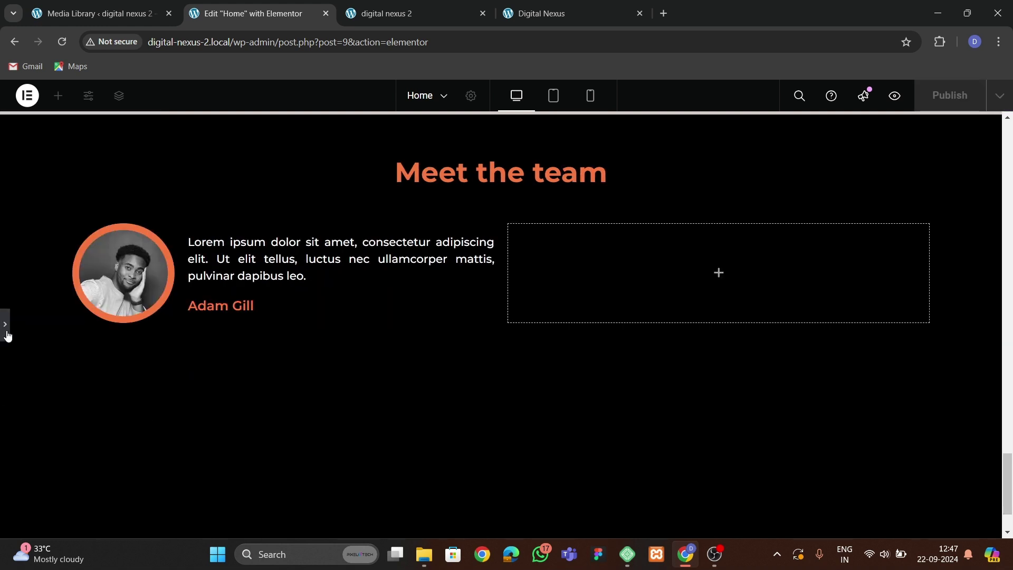
click(6, 325)
click(541, 13)
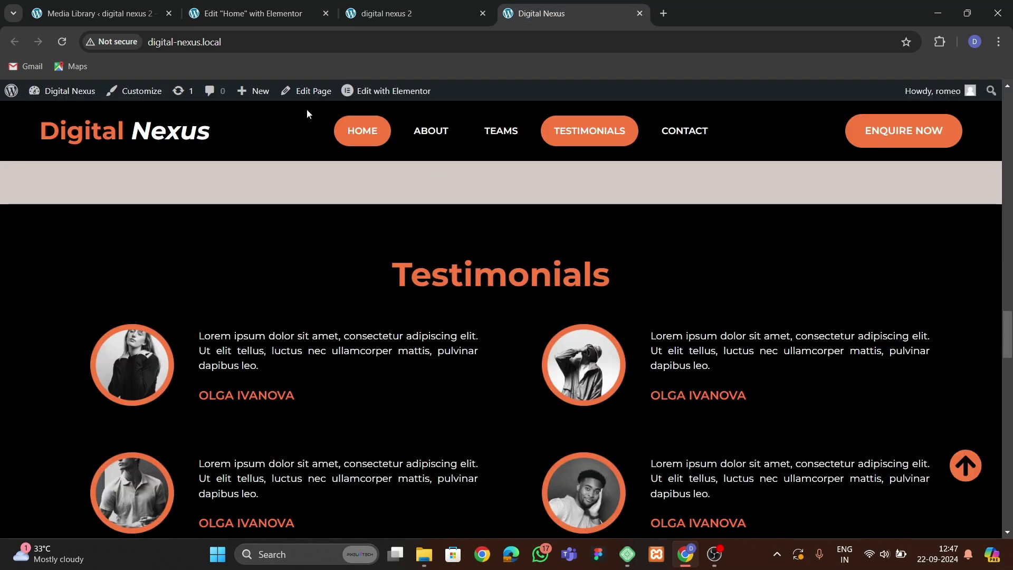
click(251, 14)
Set the description paragraph's font size to 16 px and collapse the first team card in the structure tree.
click(330, 262)
click(73, 158)
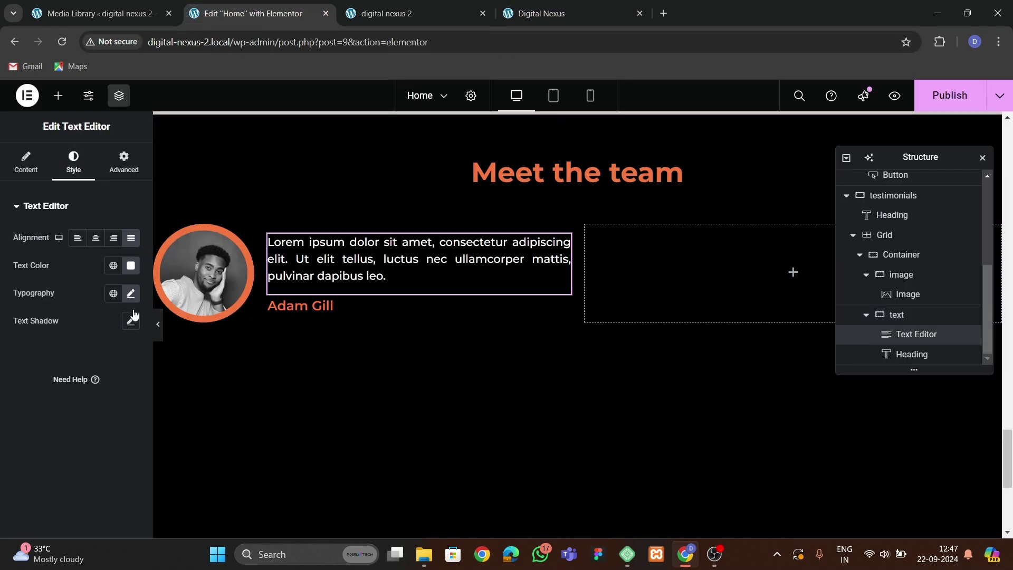
click(130, 293)
click(123, 399)
click(123, 399)
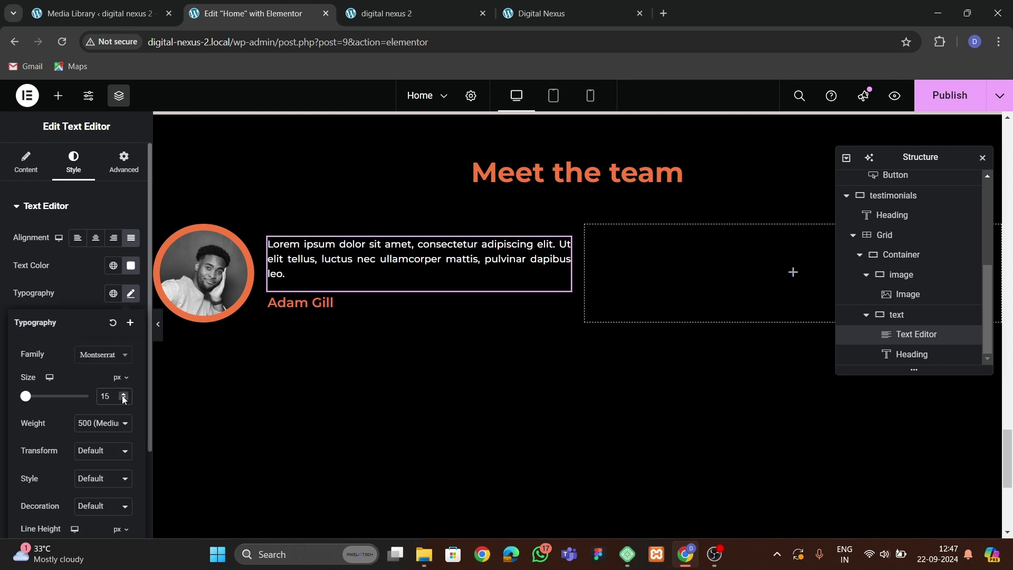
click(122, 394)
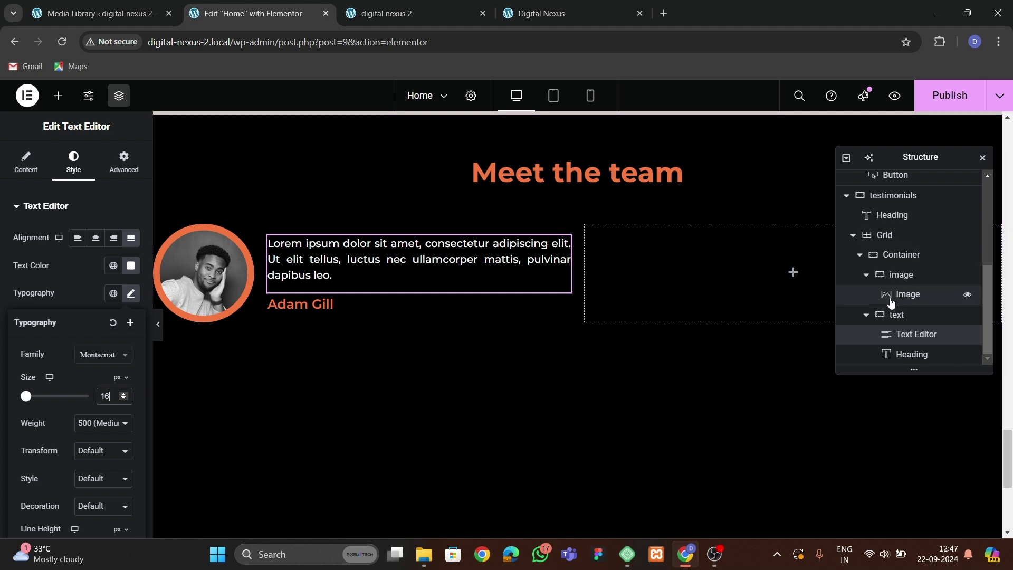
scroll(874, 319, up, 1)
click(861, 325)
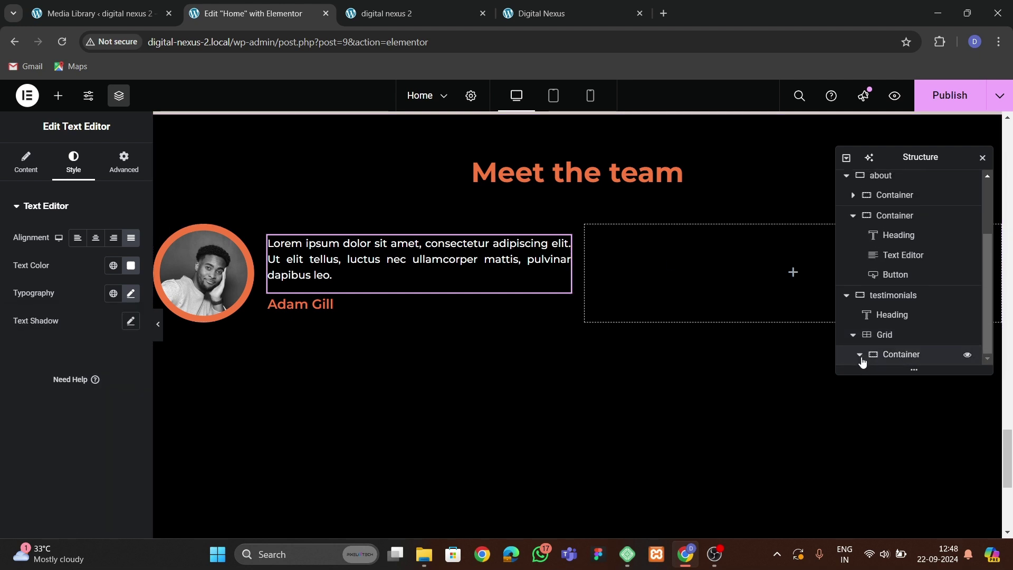
click(861, 359)
scroll(862, 362, down, 1)
scroll(861, 328, up, 1)
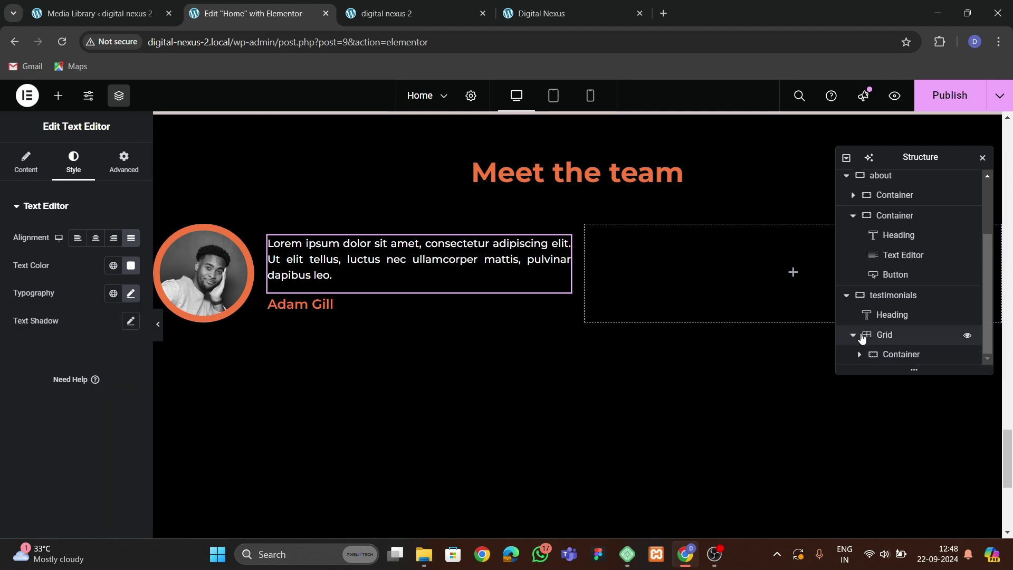
click(903, 353)
right_click(902, 353)
click(897, 316)
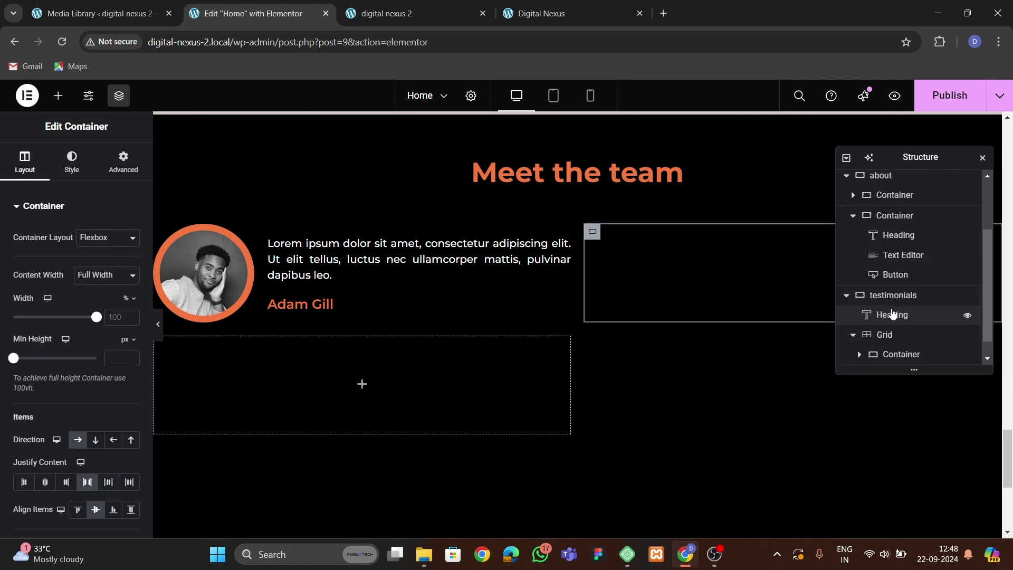
scroll(890, 354, down, 1)
right_click(891, 354)
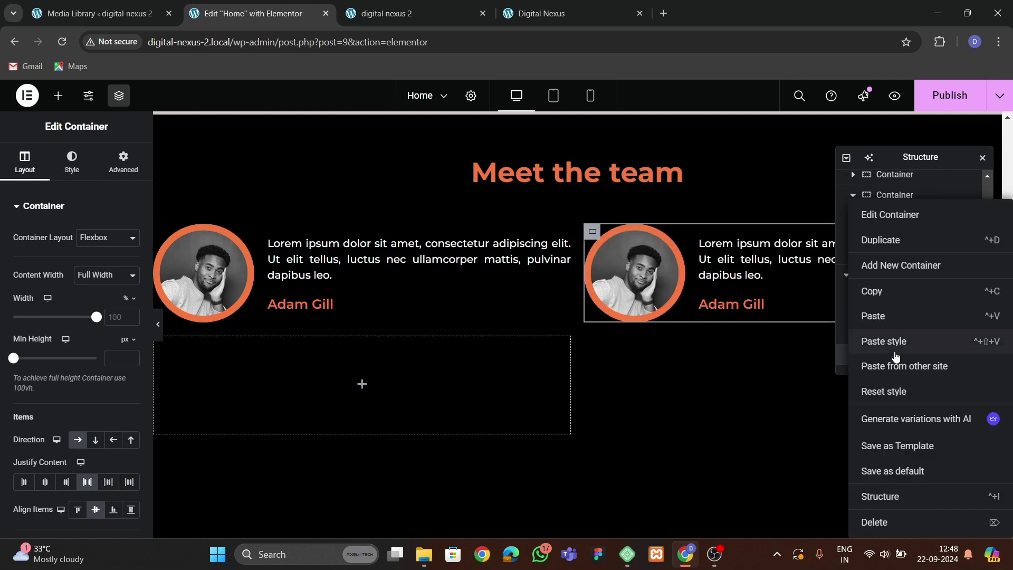
click(887, 238)
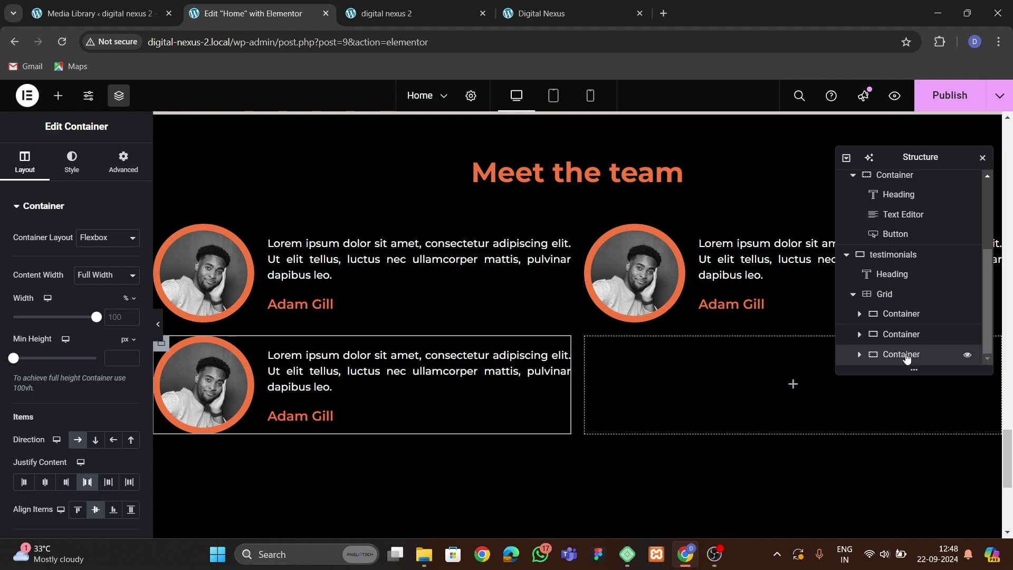
right_click(906, 359)
click(876, 314)
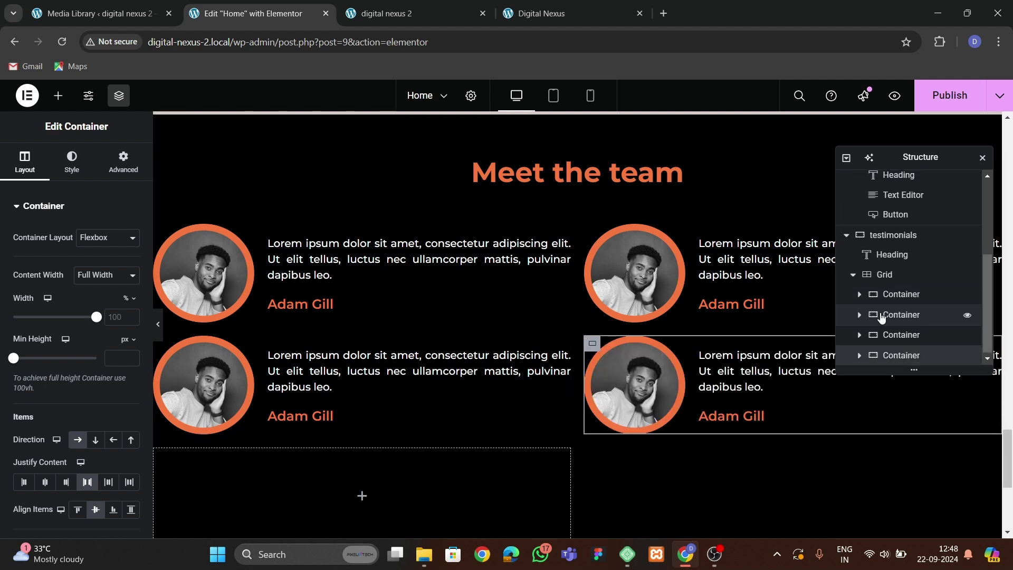
right_click(891, 357)
click(890, 252)
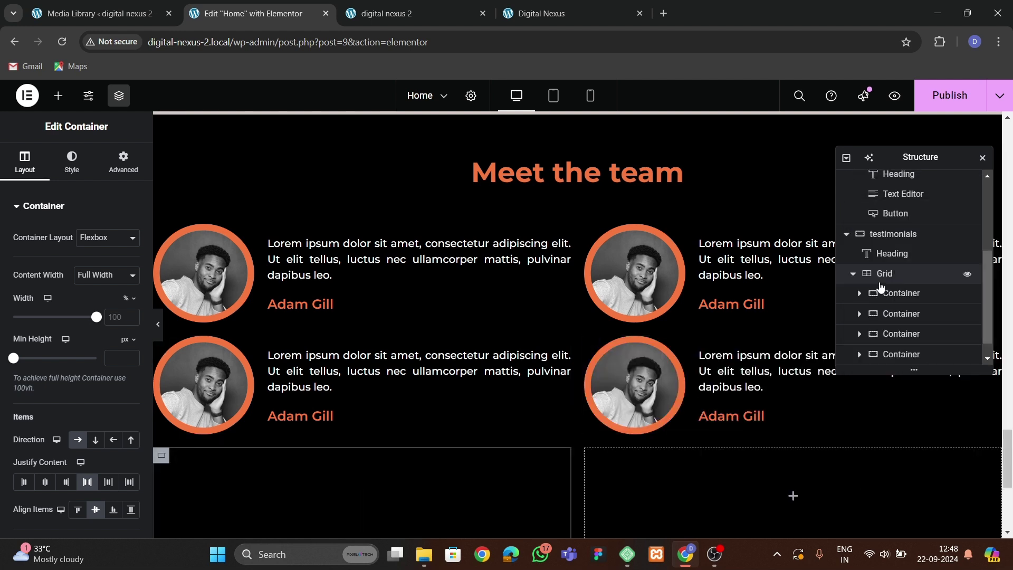
right_click(894, 356)
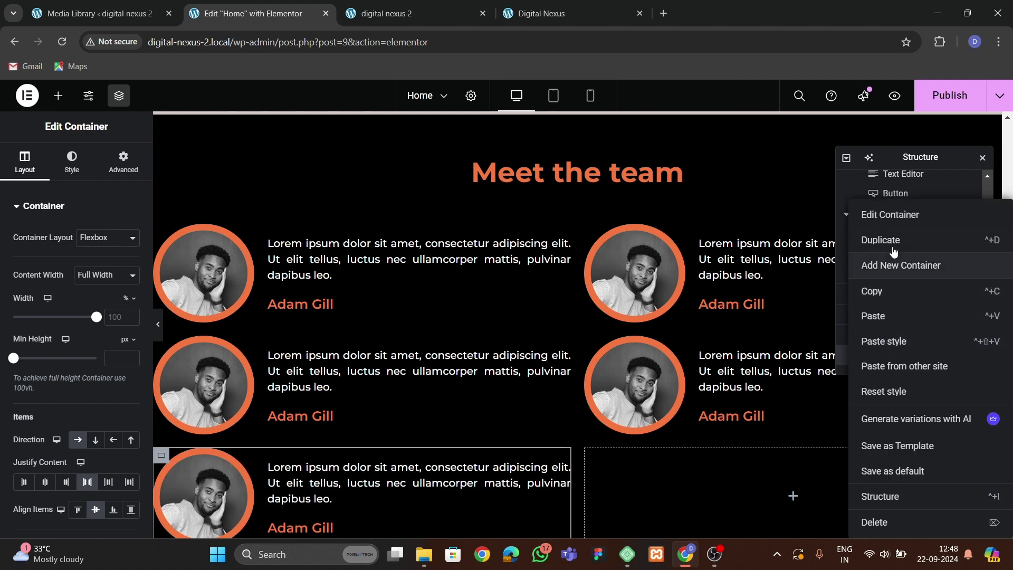
click(892, 240)
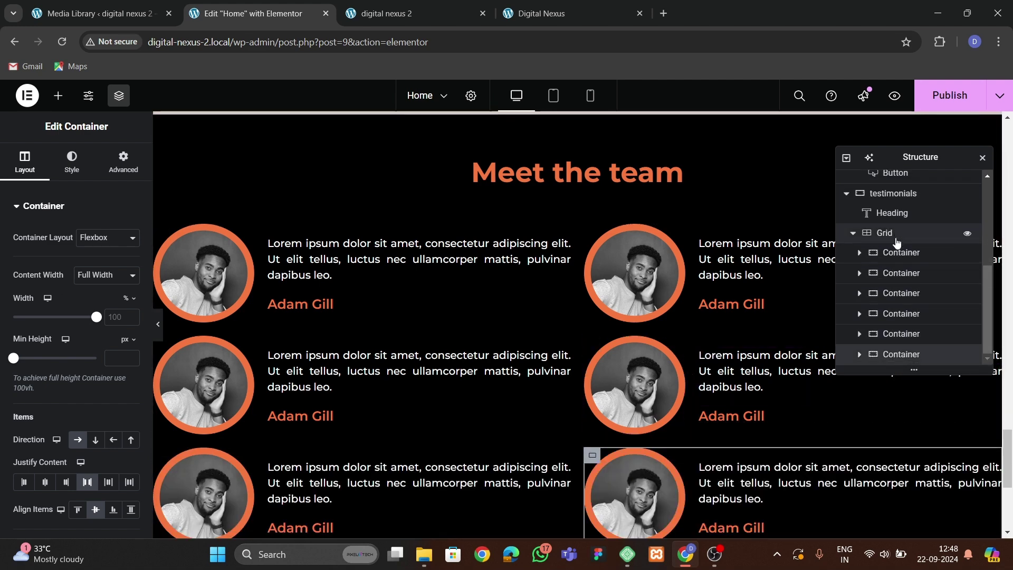
Set the grid's column and row gaps to 50 px.
click(886, 237)
scroll(77, 382, down, 3)
scroll(79, 387, down, 3)
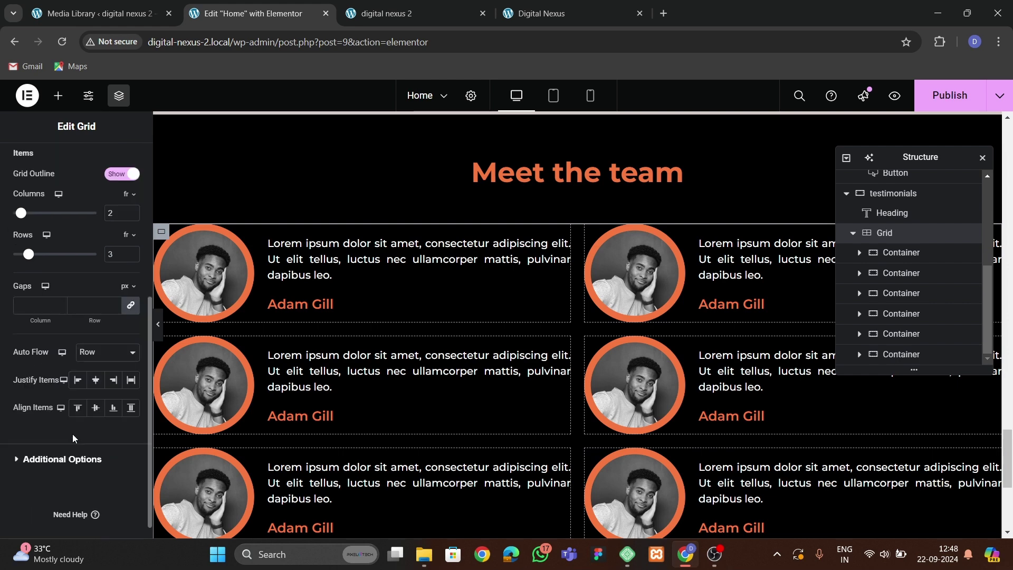
click(35, 306)
text(40)
key(BackSpace)
key(BackSpace)
text(50)
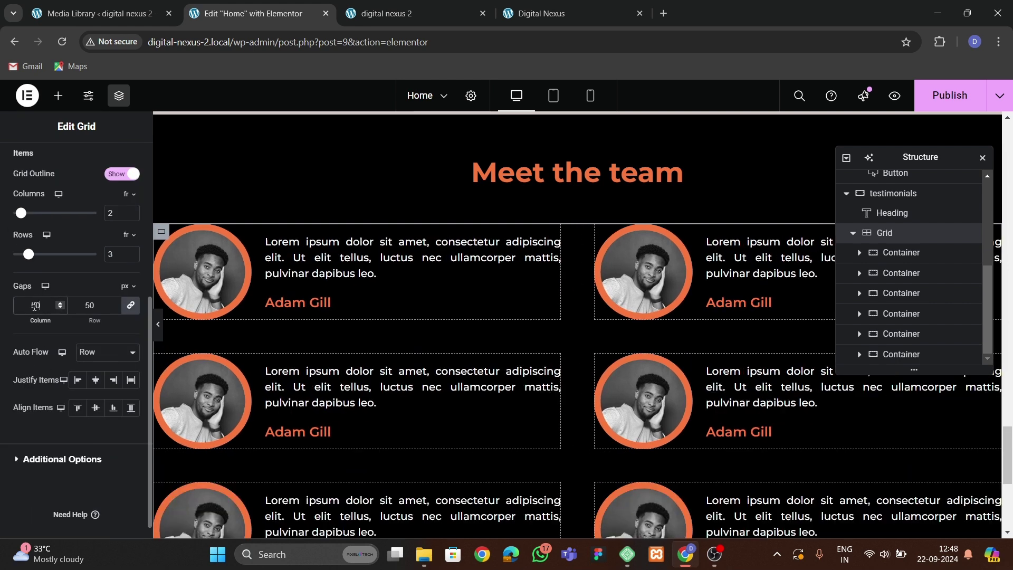
scroll(213, 283, up, 3)
Change the 'Meet the team' heading text to 'Testimonials'.
click(577, 311)
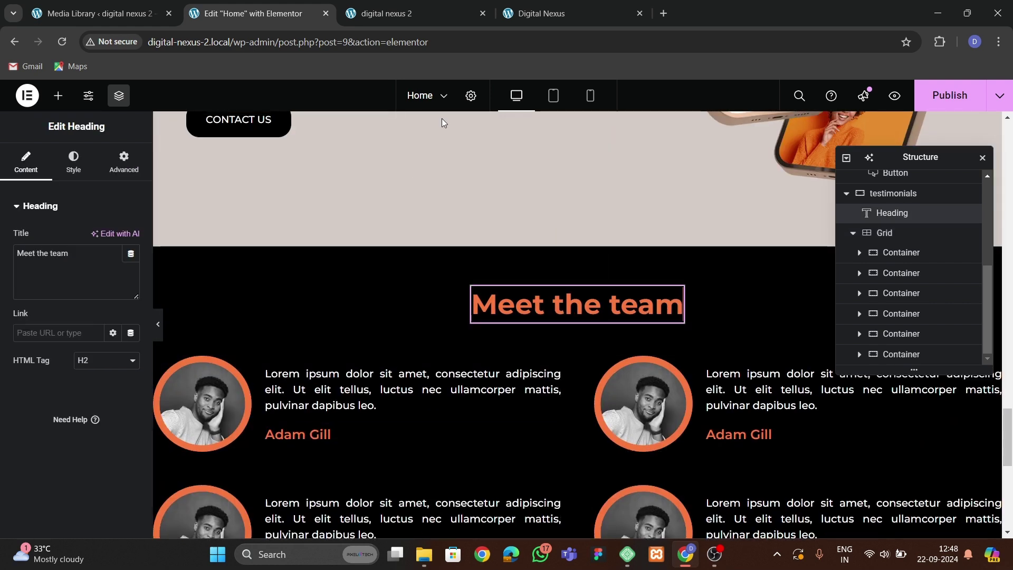
click(591, 12)
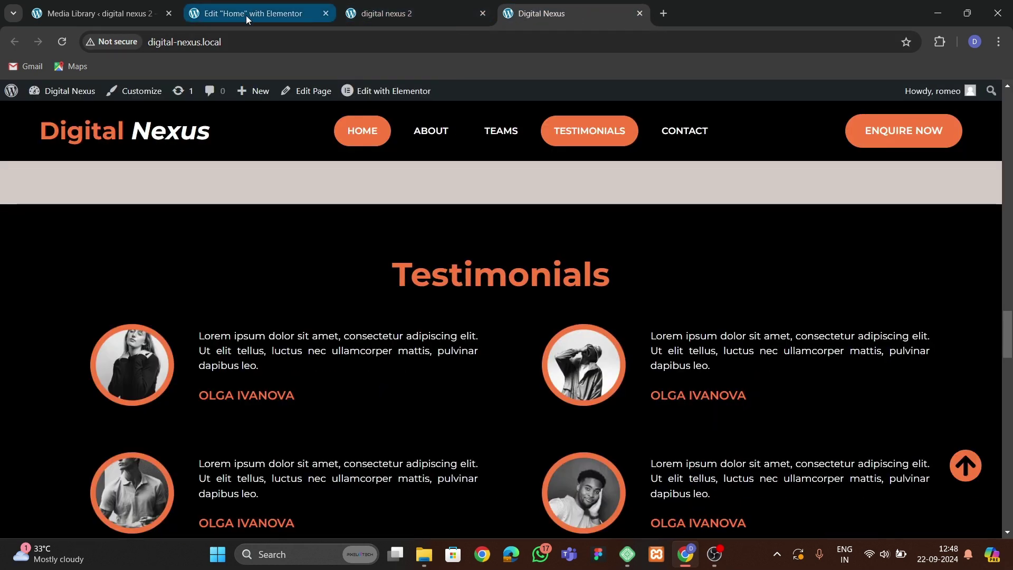
click(246, 14)
drag(71, 253, 1, 252)
text(Testimonials)
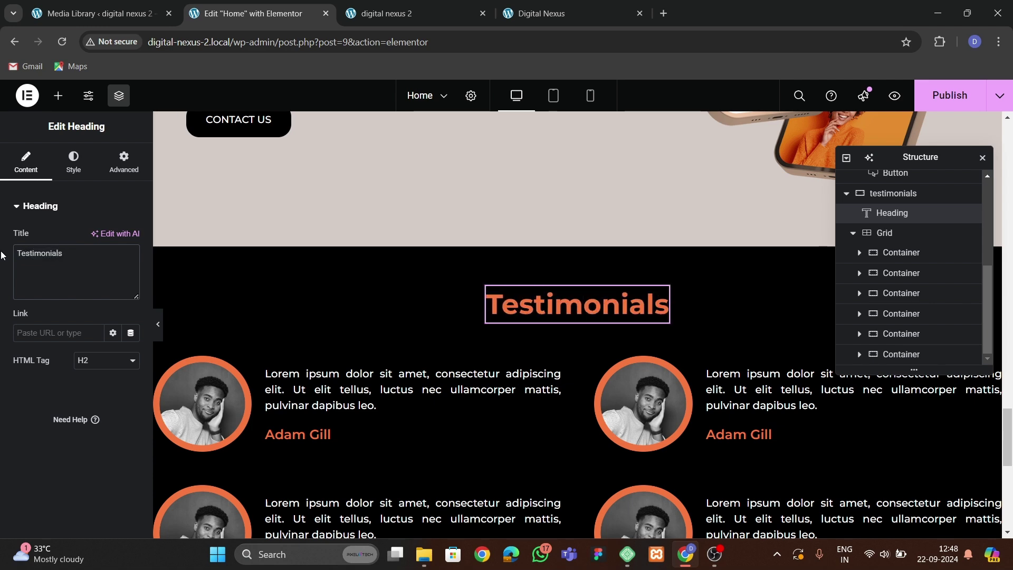
scroll(482, 316, down, 10)
scroll(482, 315, up, 4)
scroll(500, 330, down, 10)
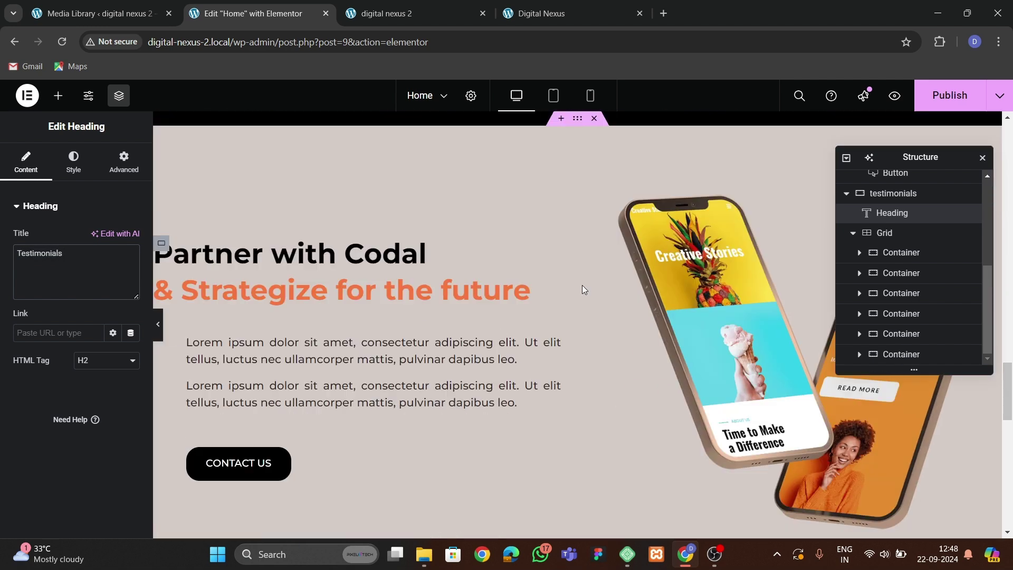
scroll(422, 335, up, 2)
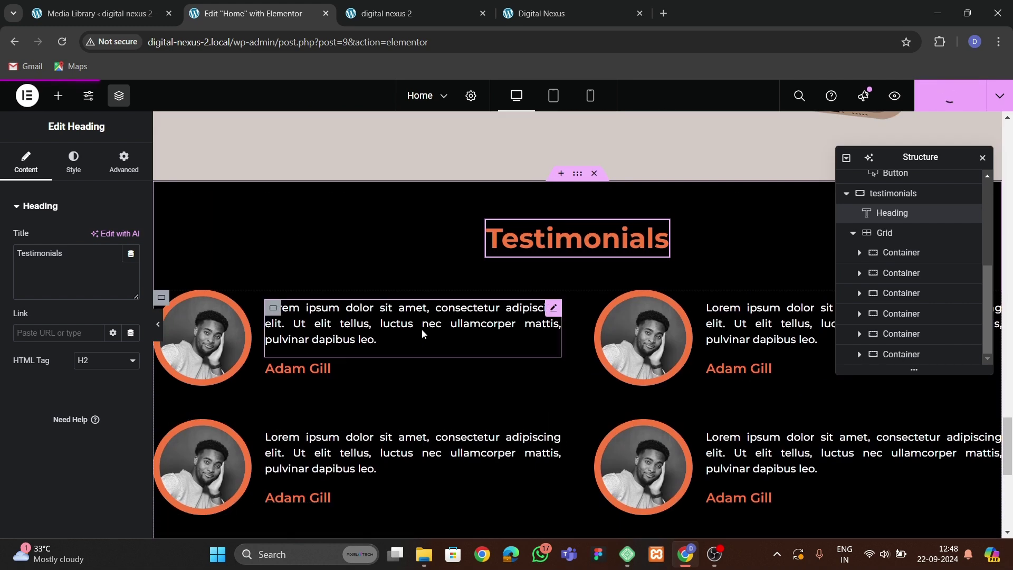
Check the saved Testimonials section on the live site against the reference Digital Nexus site.
click(407, 15)
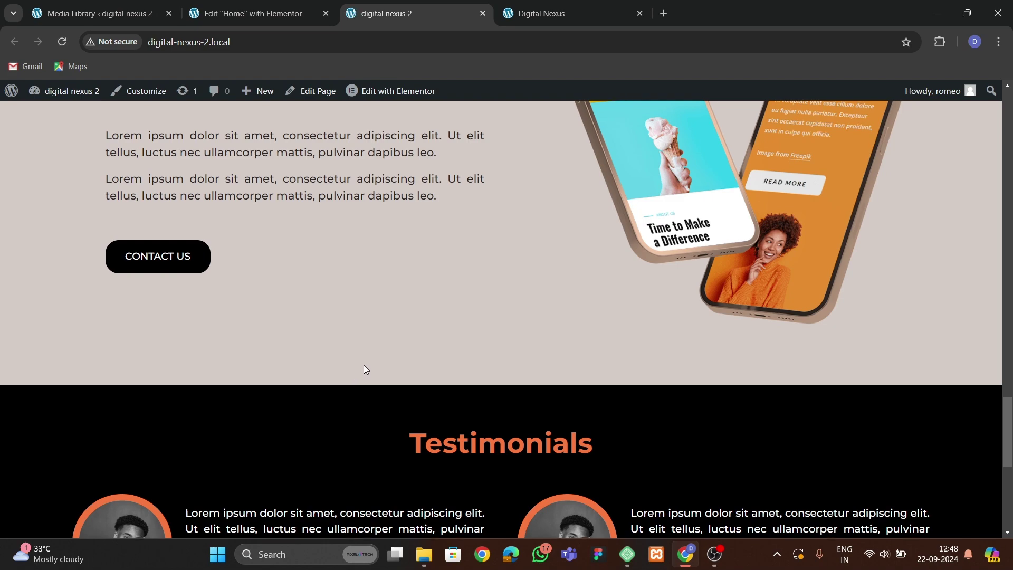
scroll(363, 365, down, 8)
scroll(538, 352, up, 4)
scroll(539, 353, down, 4)
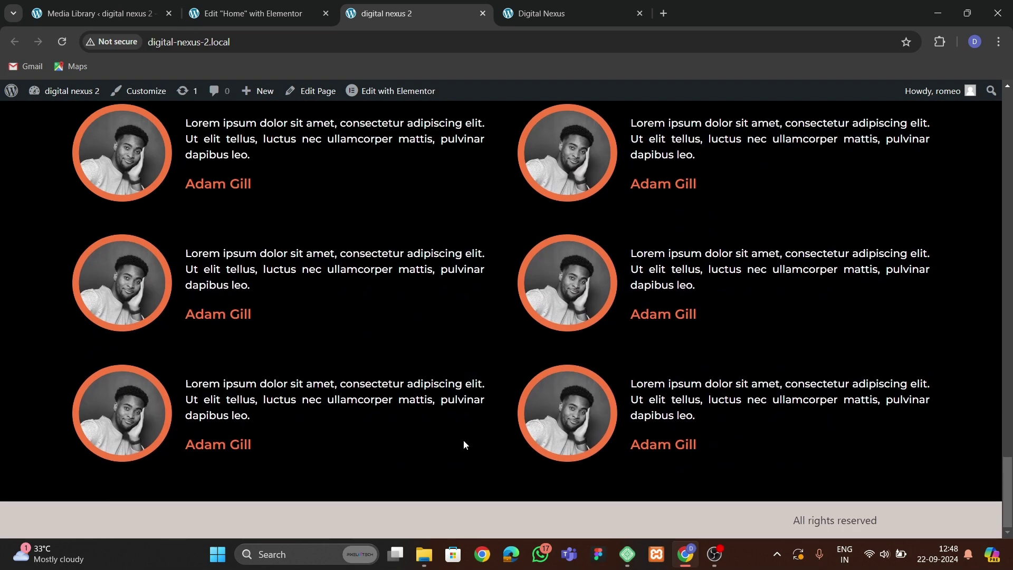
scroll(295, 281, up, 15)
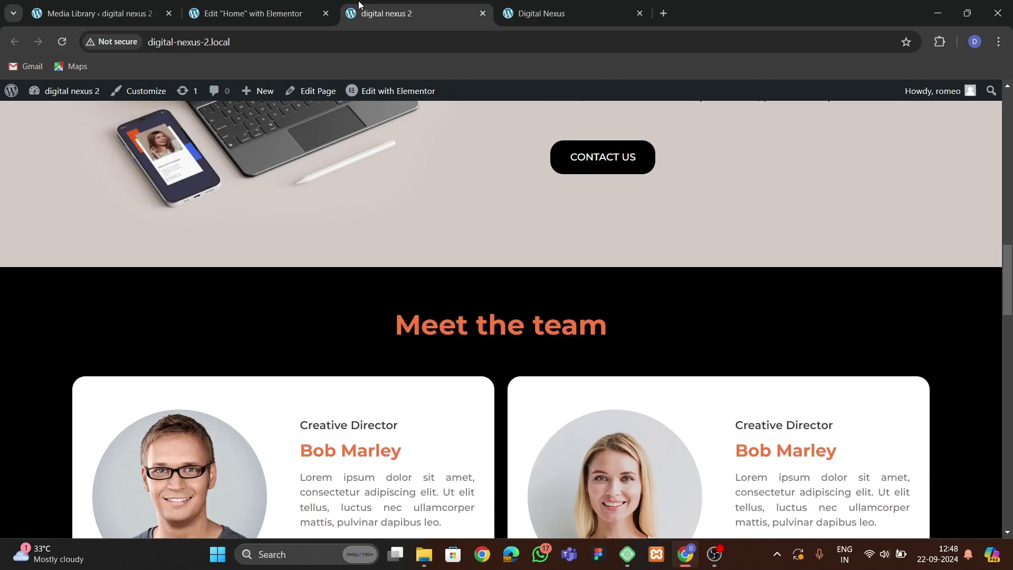
click(574, 21)
scroll(535, 292, down, 12)
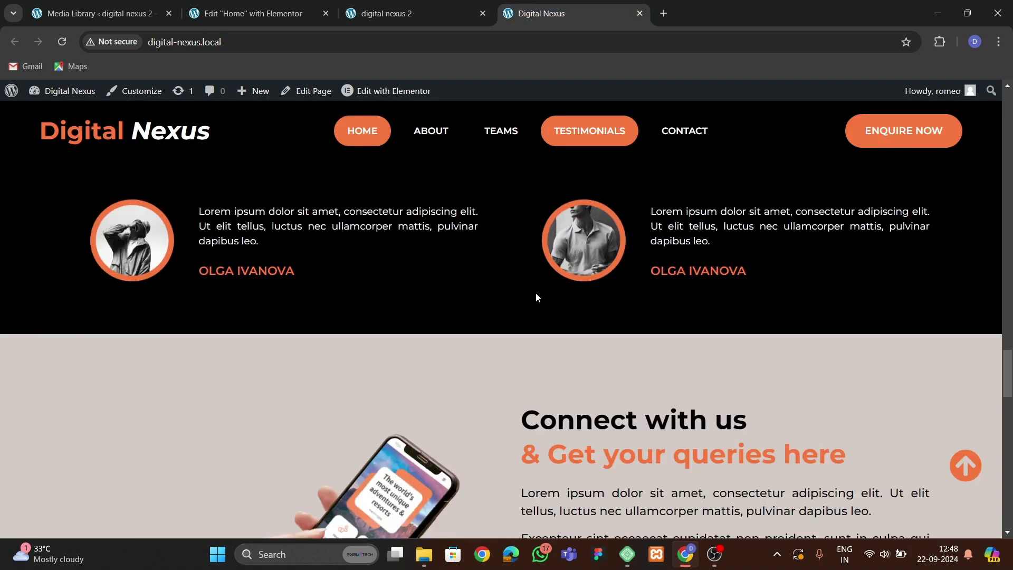
scroll(506, 373, up, 4)
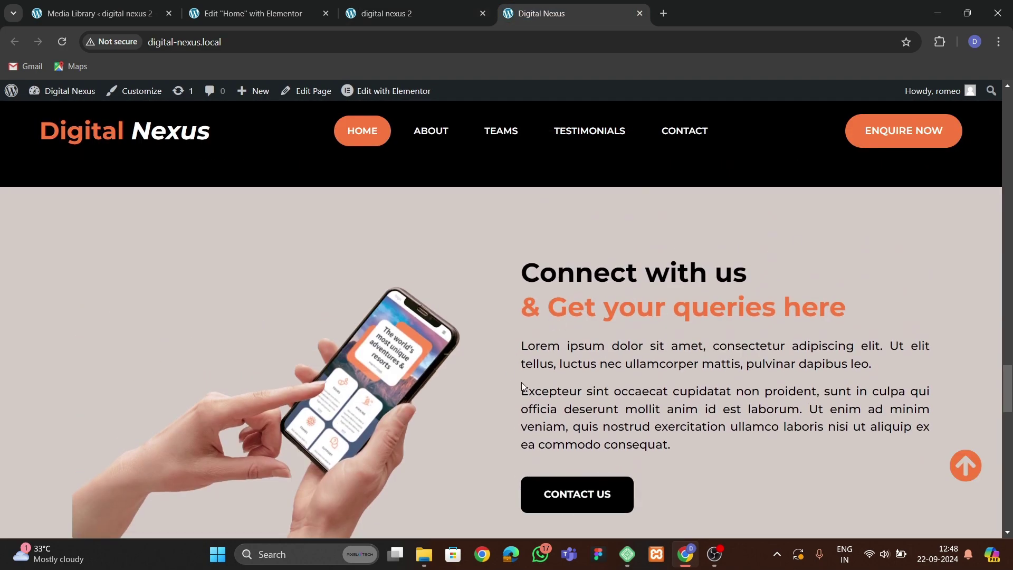
click(307, 18)
scroll(562, 385, up, 5)
Copy the Partner with Codal section and paste it into the empty container below Testimonials.
scroll(562, 385, down, 10)
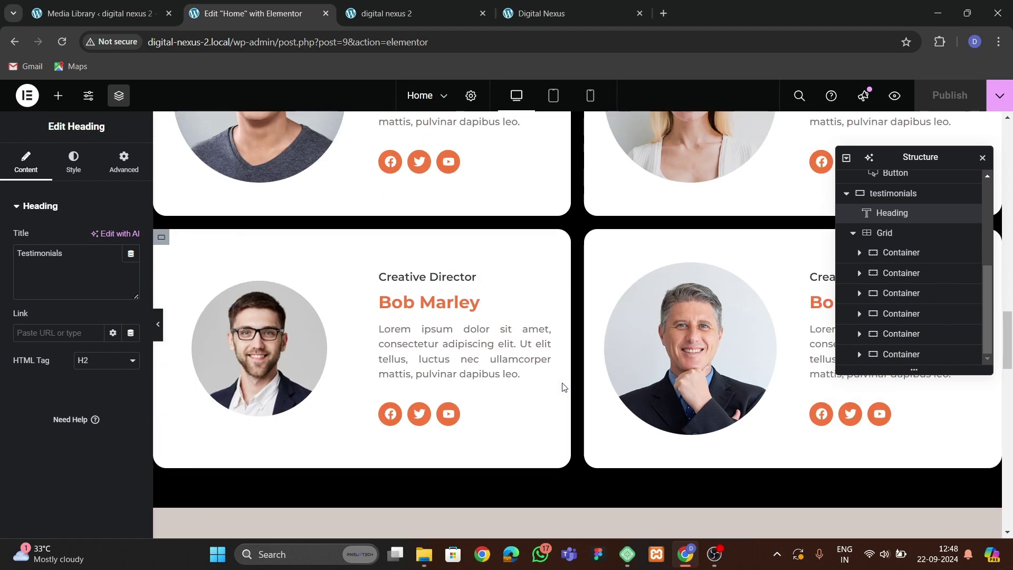
scroll(561, 384, up, 4)
scroll(563, 387, up, 5)
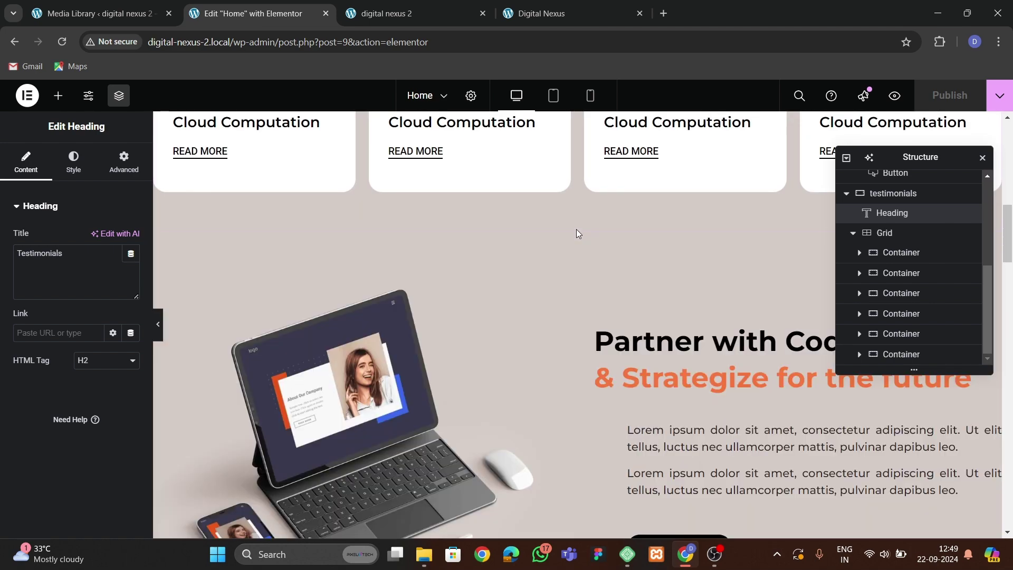
right_click(576, 233)
click(570, 233)
right_click(570, 232)
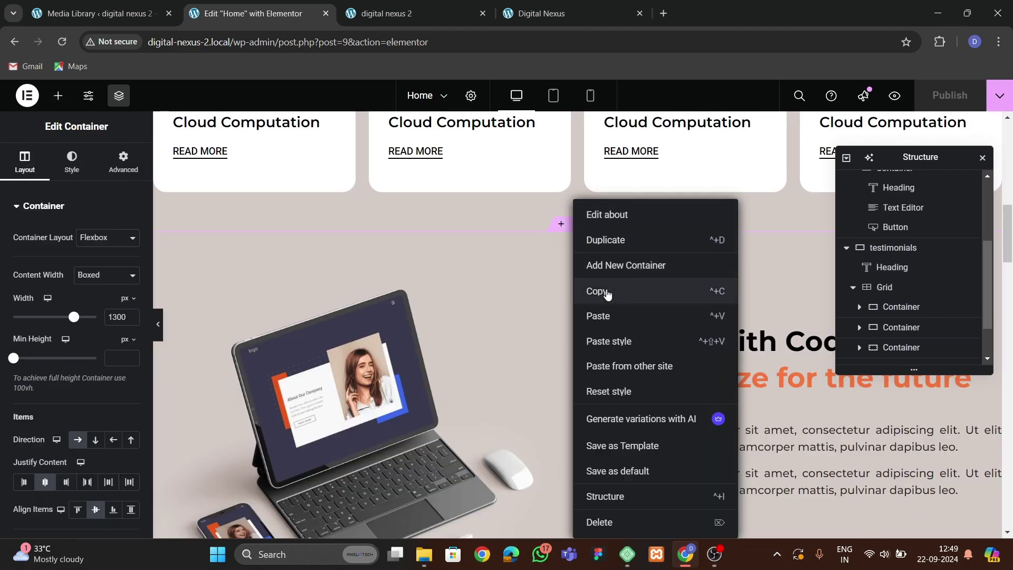
click(607, 293)
scroll(489, 350, down, 15)
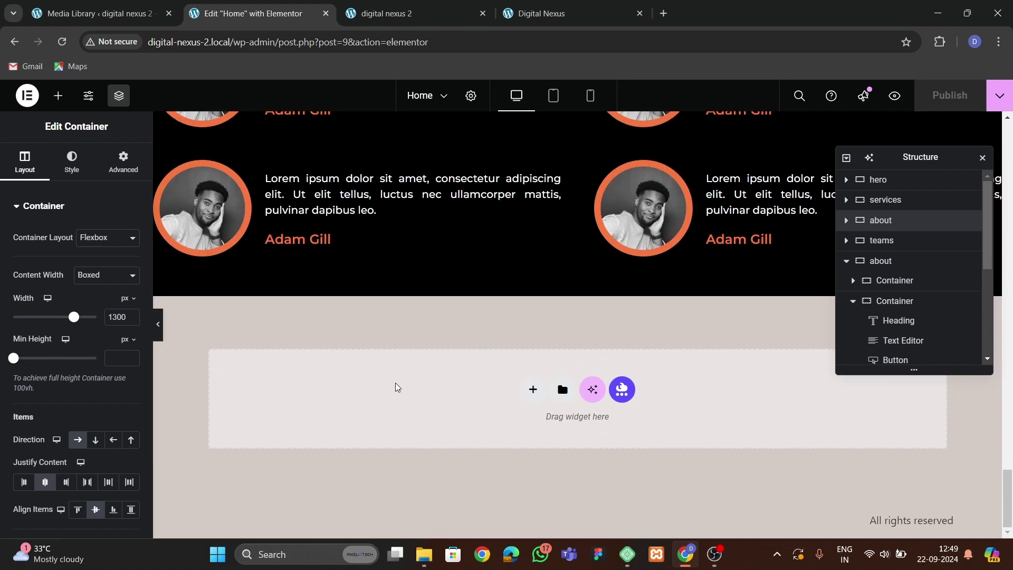
right_click(397, 387)
click(413, 397)
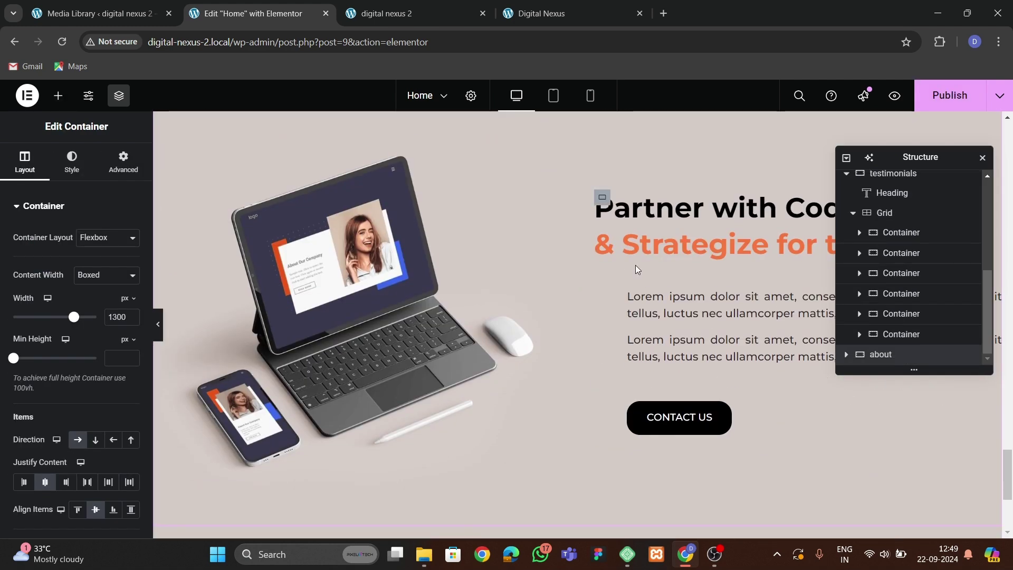
Set the left margin of the pasted paragraph and CONTACT US button to 0.
click(654, 317)
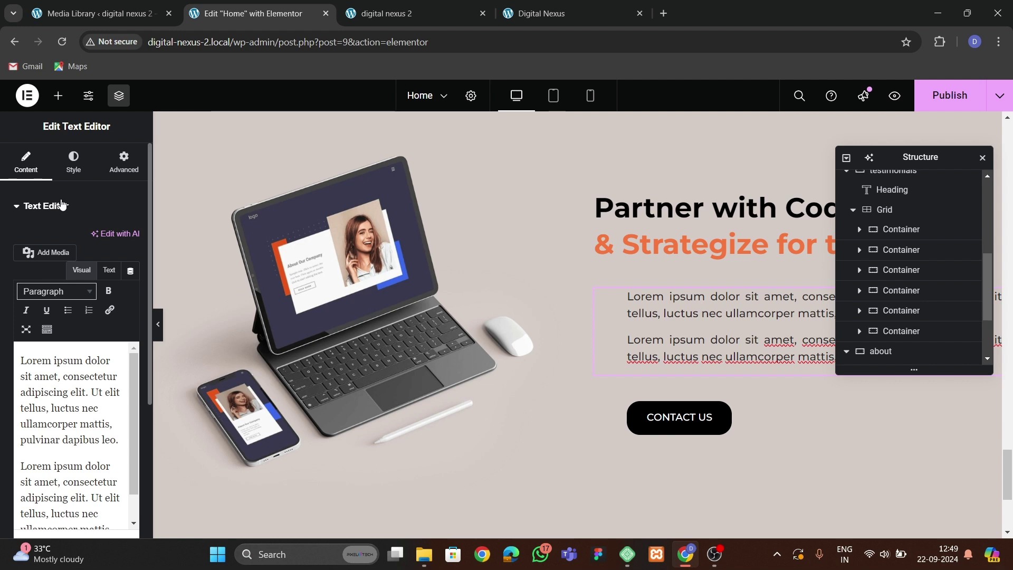
click(124, 160)
key(BackSpace)
key(BackSpace)
text(0)
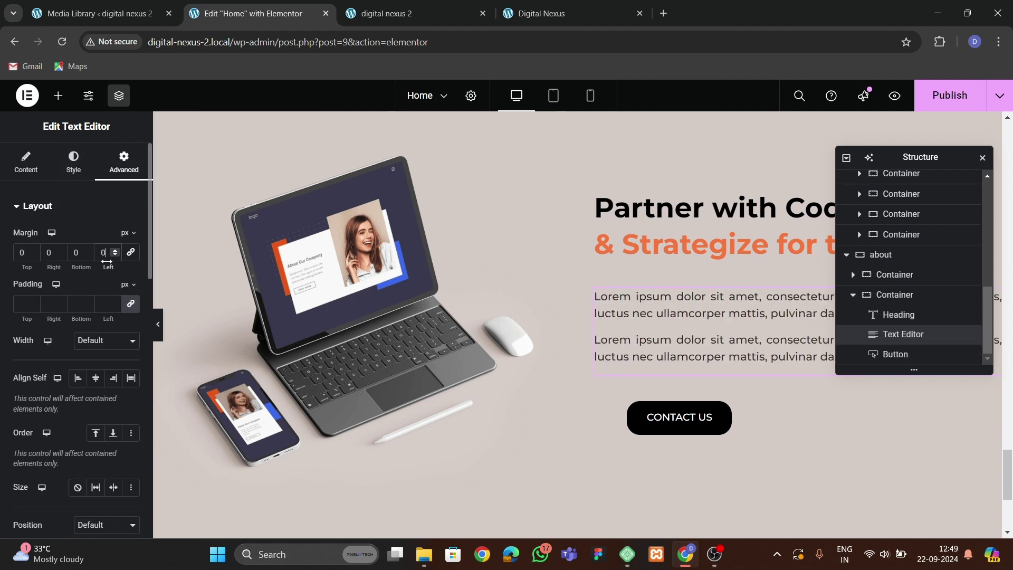
click(666, 422)
click(123, 160)
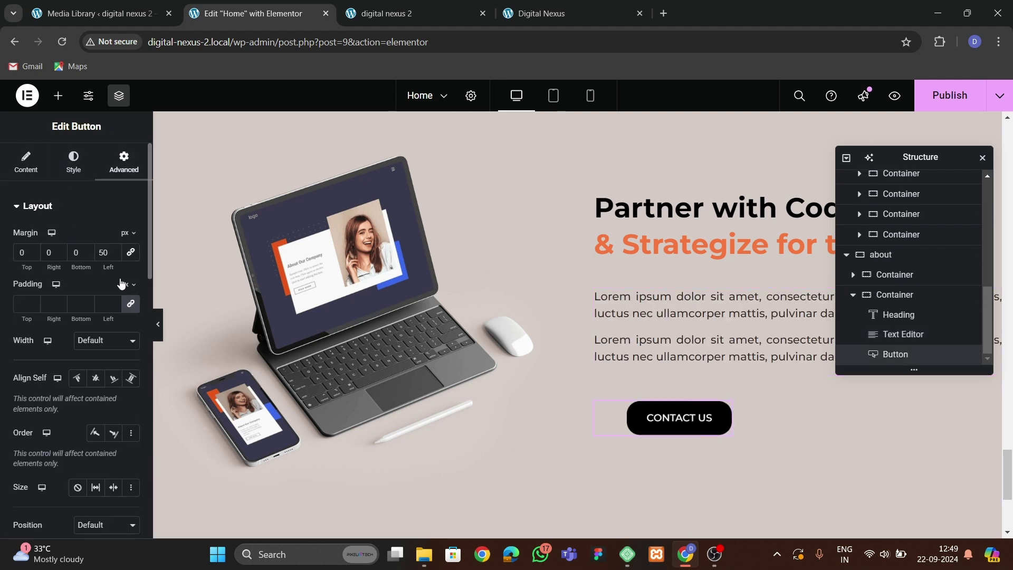
click(111, 255)
key(BackSpace)
key(BackSpace)
text(0)
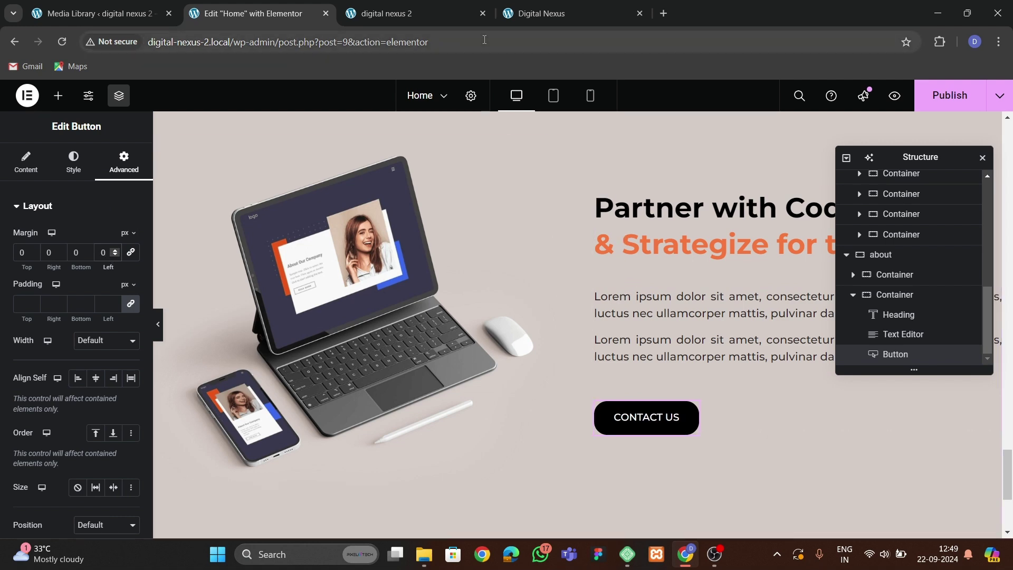
Swap the about section's laptop image for the hands-min.png phone photo from the Media Library.
click(532, 13)
click(251, 15)
click(280, 308)
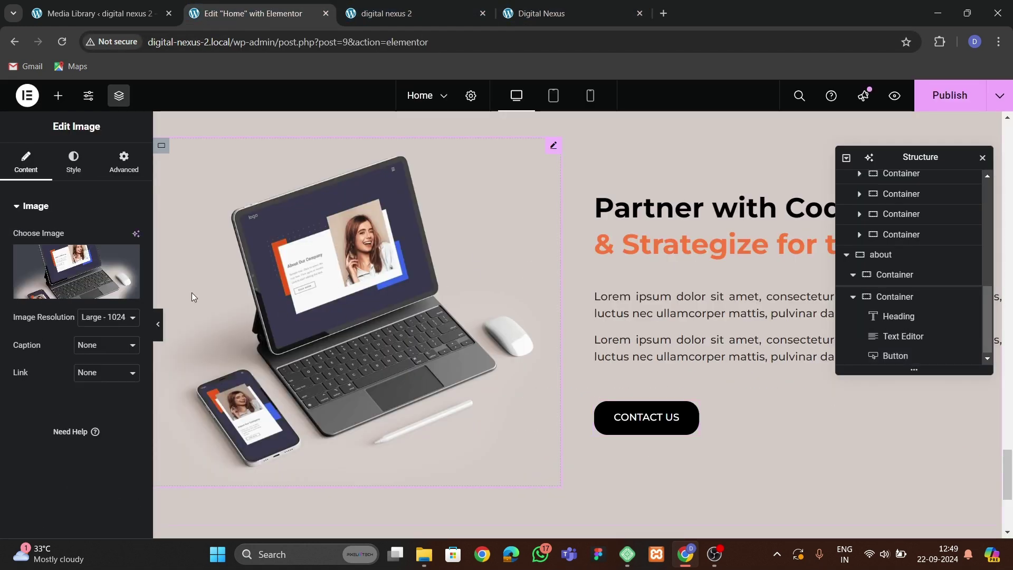
click(77, 272)
scroll(623, 373, down, 2)
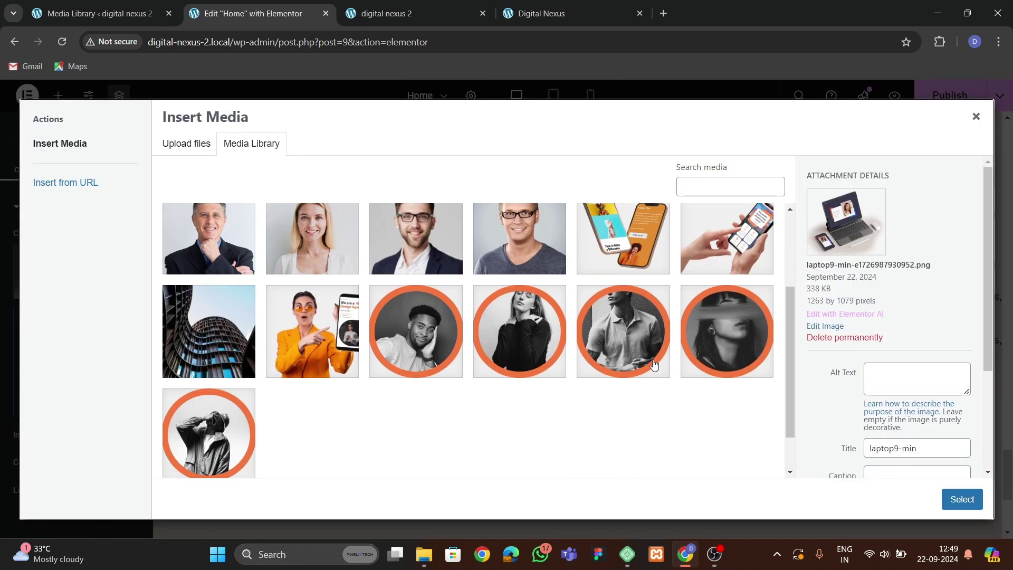
key(Down)
click(950, 496)
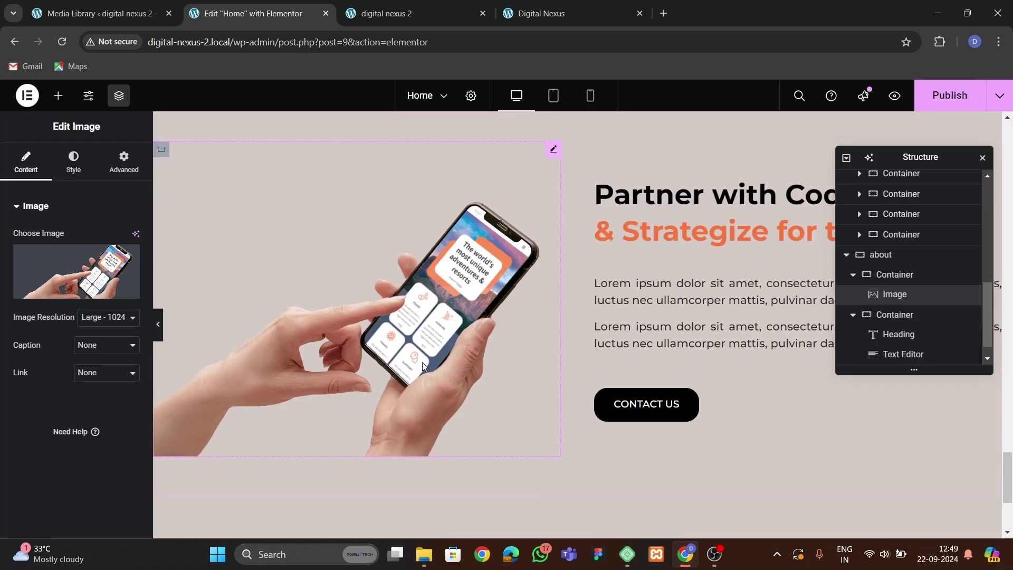
click(543, 13)
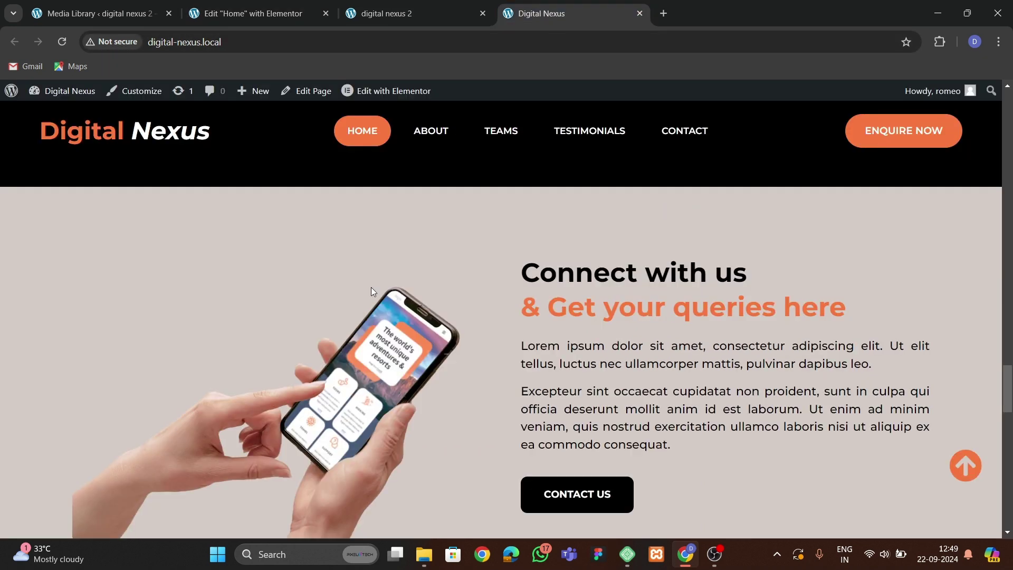
scroll(369, 290, down, 6)
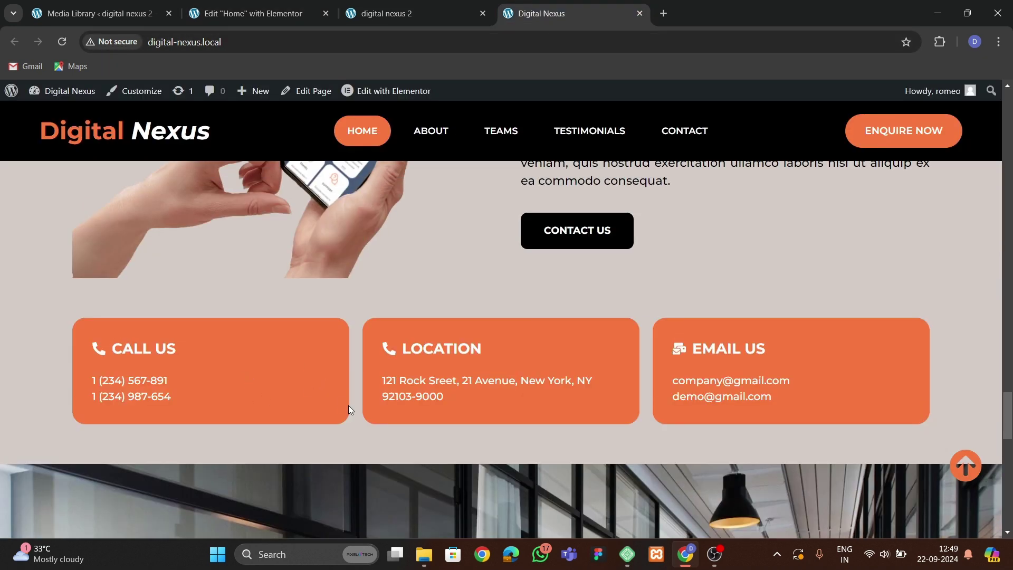
click(249, 15)
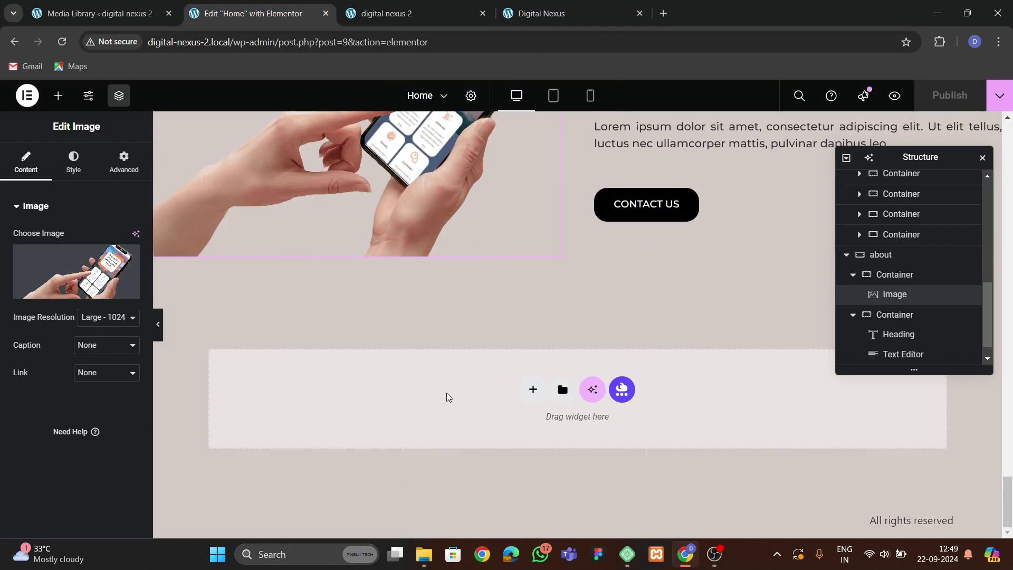
Add a new single-column flexible container at the bottom of the page.
click(533, 389)
click(535, 427)
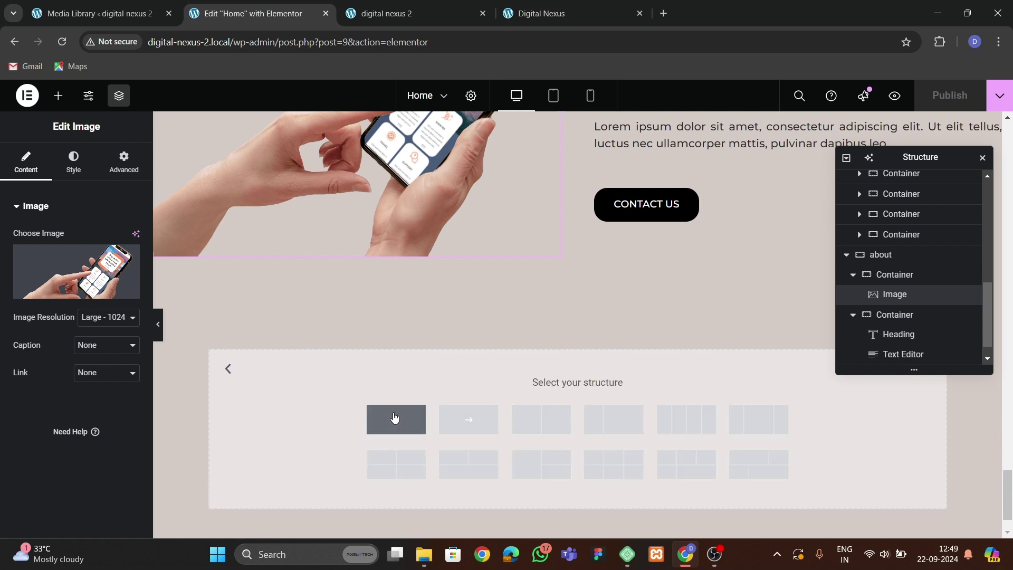
click(396, 420)
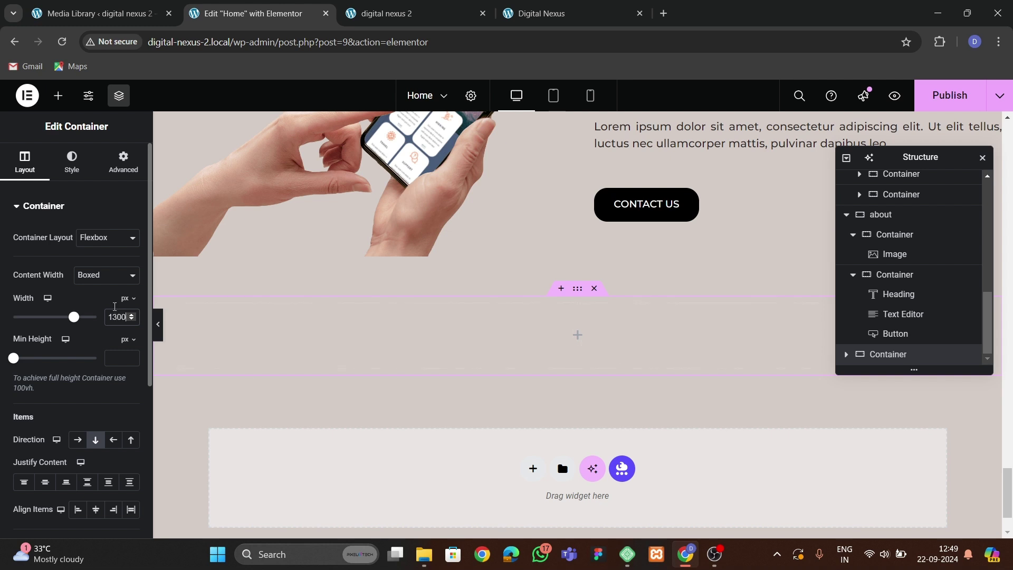
click(108, 175)
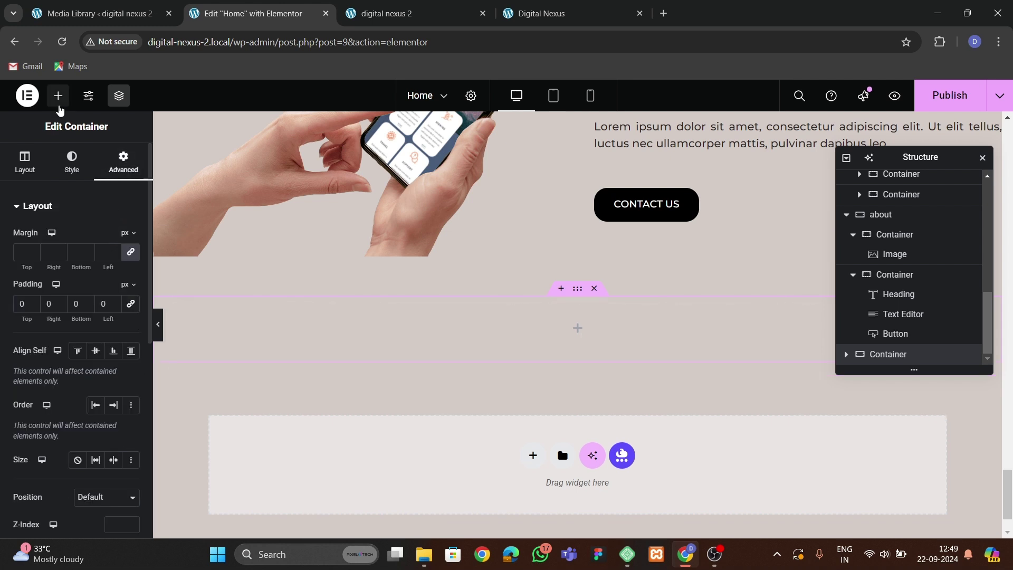
Drop a Grid widget into the container, set Rows to 1 and remove its padding to 0.
click(59, 98)
text(grid)
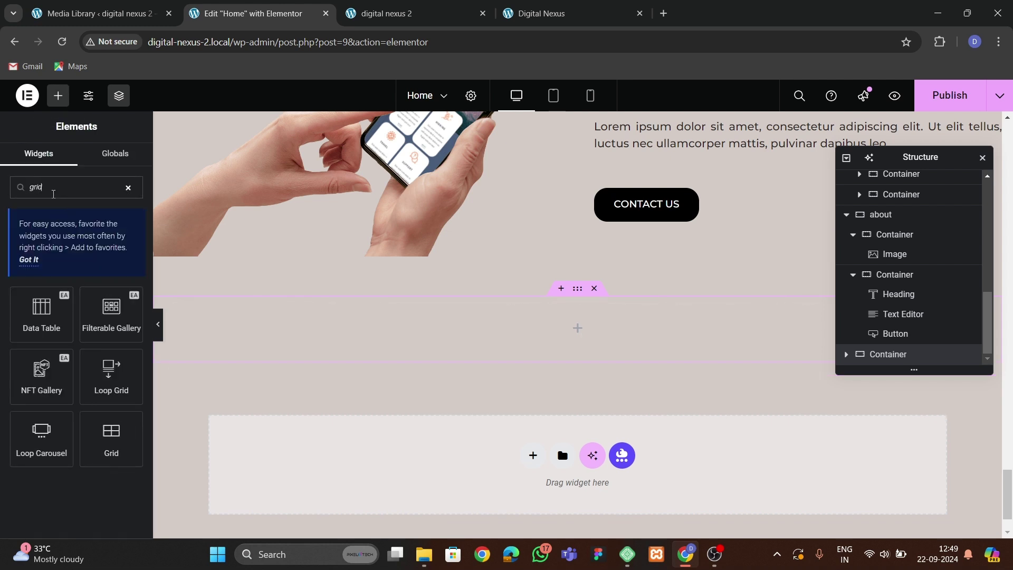
drag(111, 445, 274, 364)
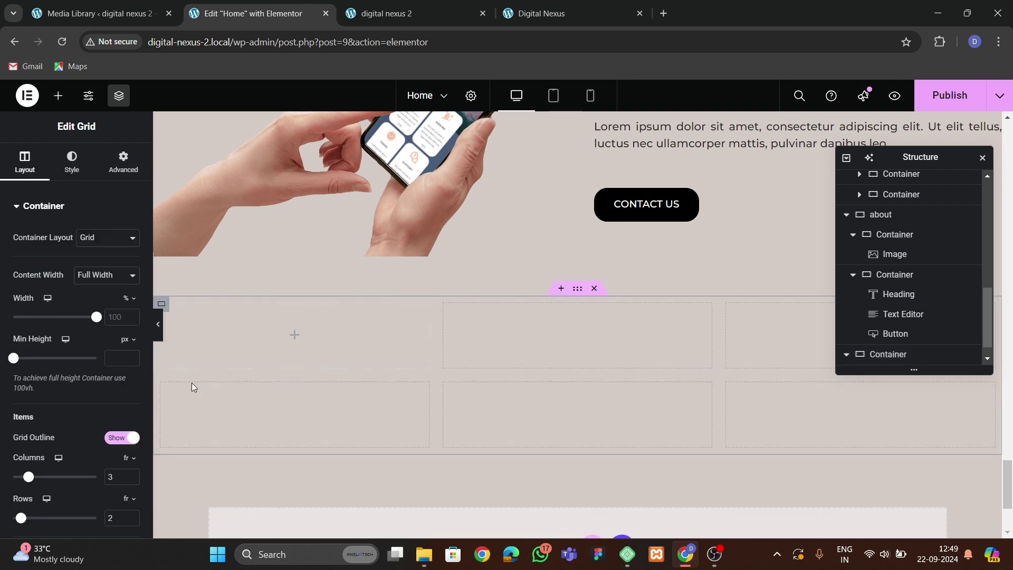
scroll(103, 407, down, 1)
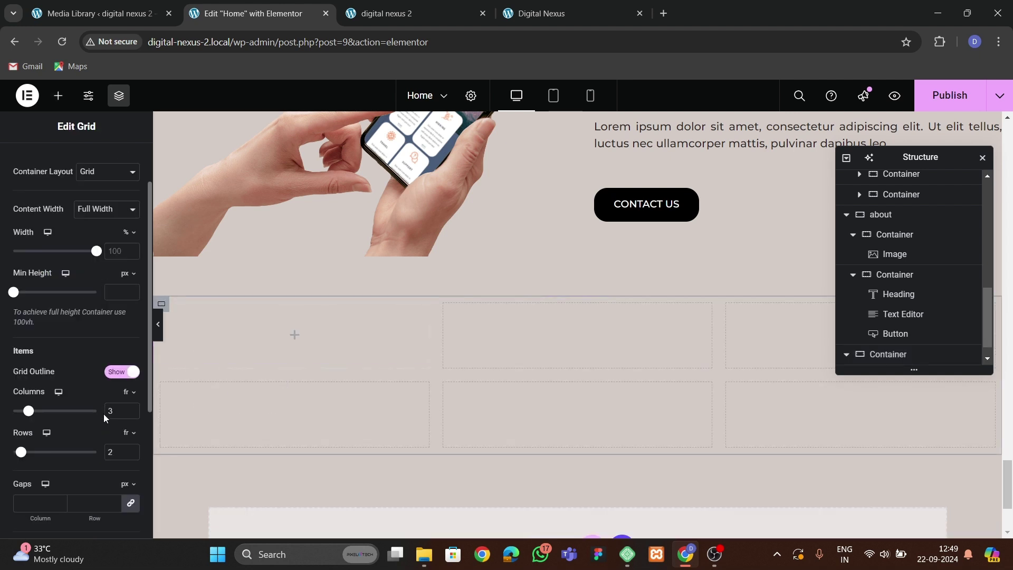
click(129, 455)
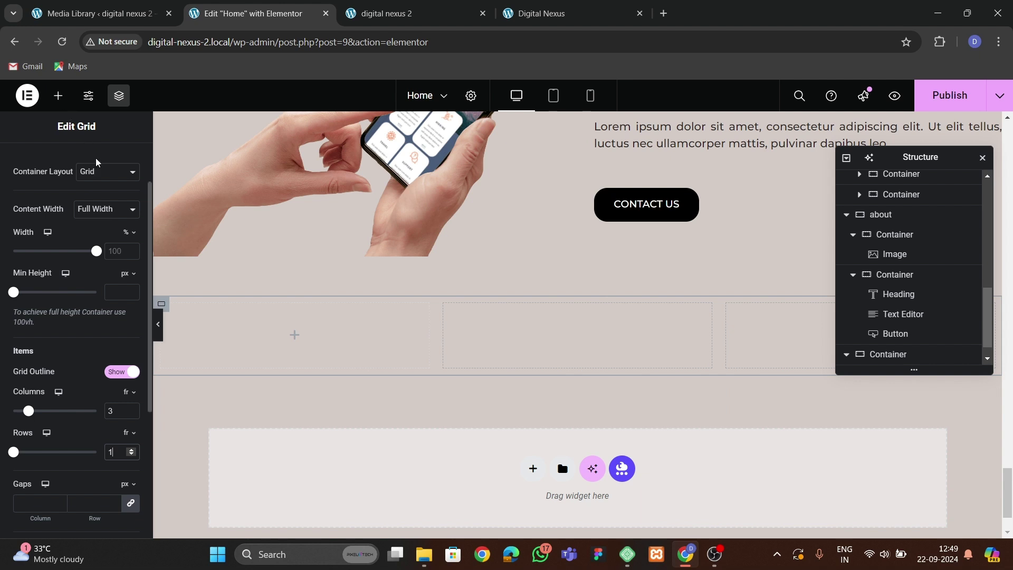
scroll(120, 148, up, 1)
click(117, 172)
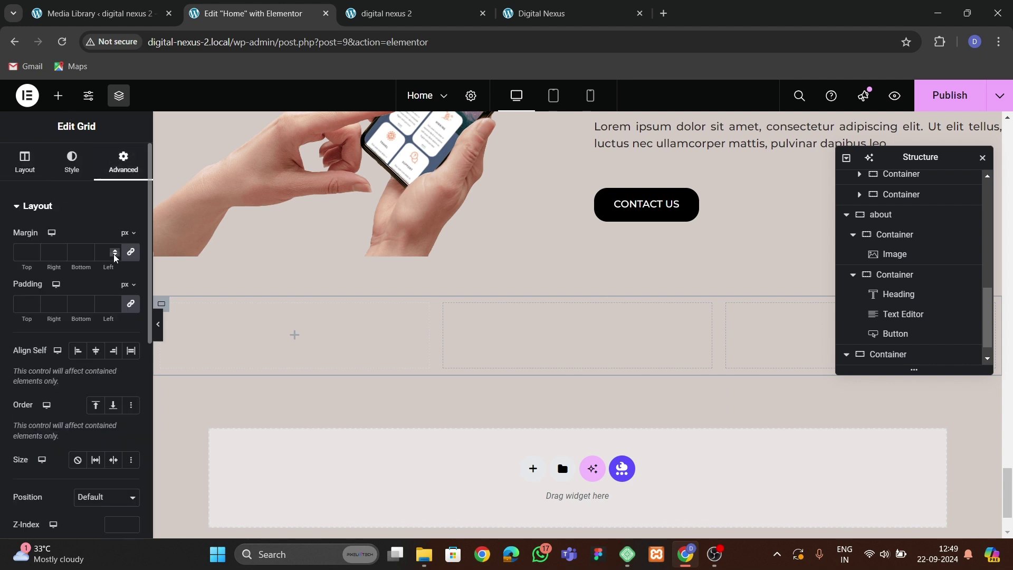
click(136, 311)
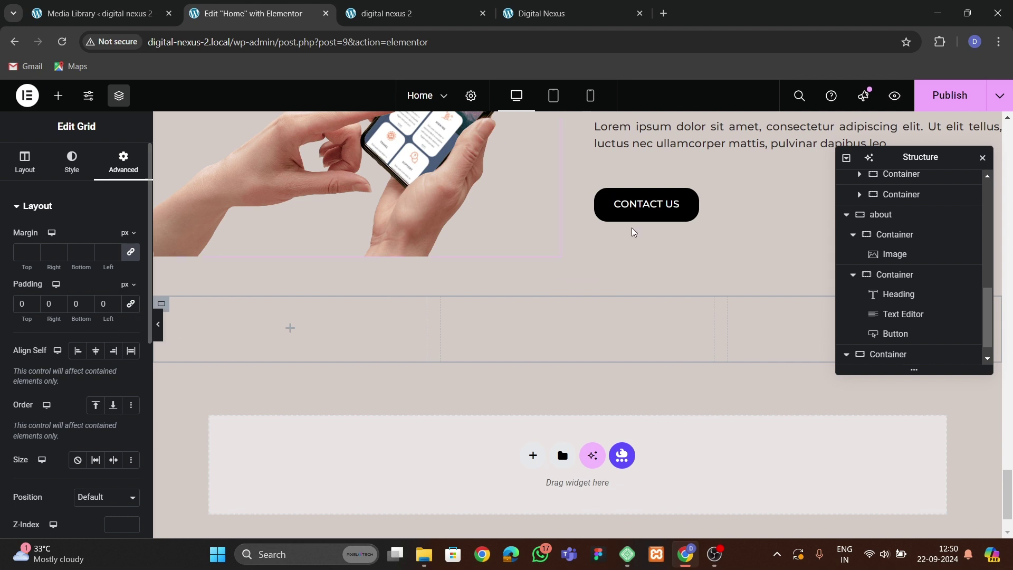
Rename the outer section 'contact' and place a Container in the grid's first cell.
scroll(396, 274, down, 1)
double_click(888, 354)
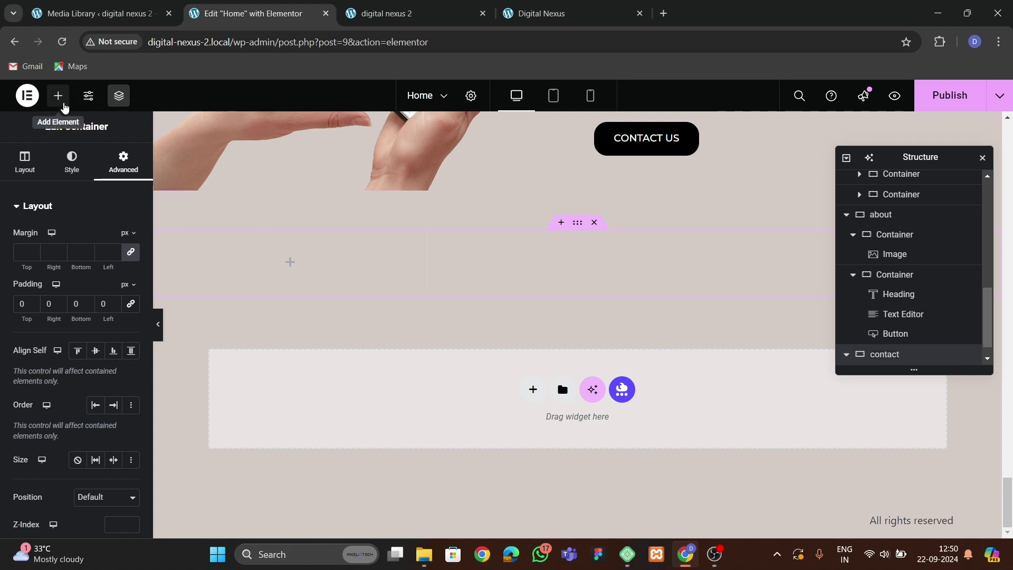
click(58, 95)
drag(40, 339, 332, 288)
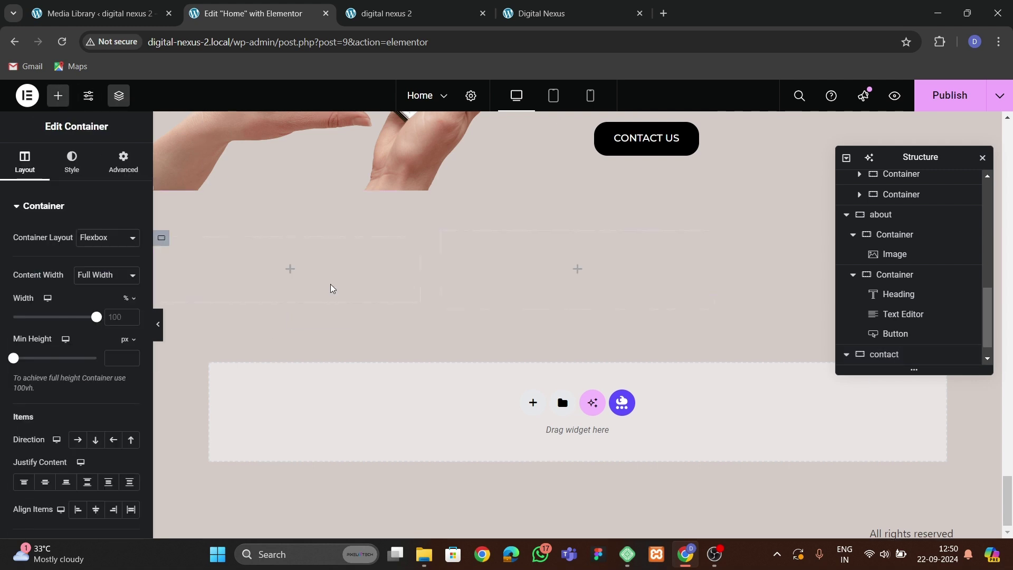
Give the first grid container a Classic background in the global theme orange.
click(124, 161)
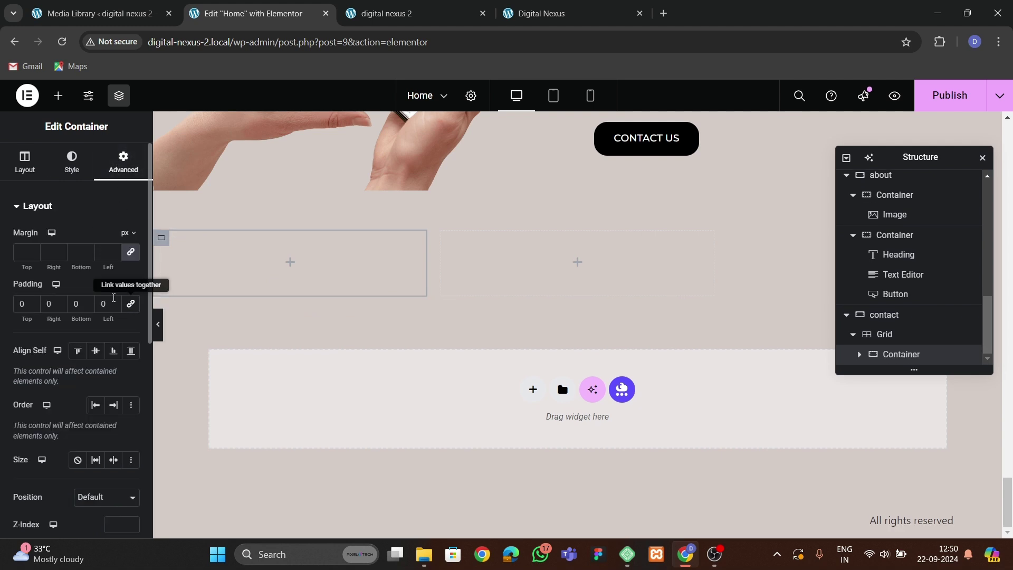
click(73, 162)
click(85, 265)
click(112, 293)
click(74, 485)
Add 30 px padding and 20 px rounded corners to the card, comparing with the live site.
click(123, 161)
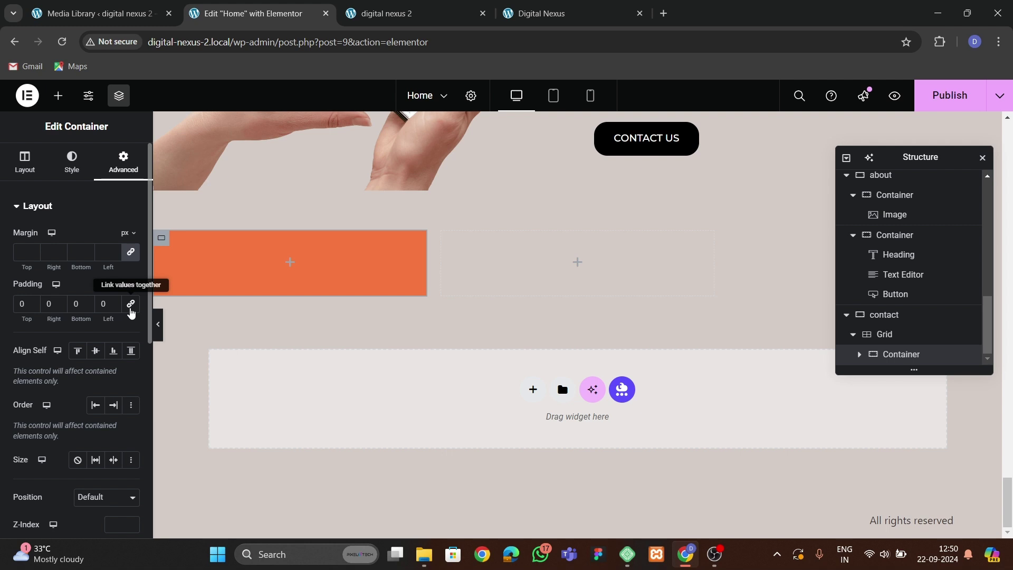
drag(17, 319, 97, 286)
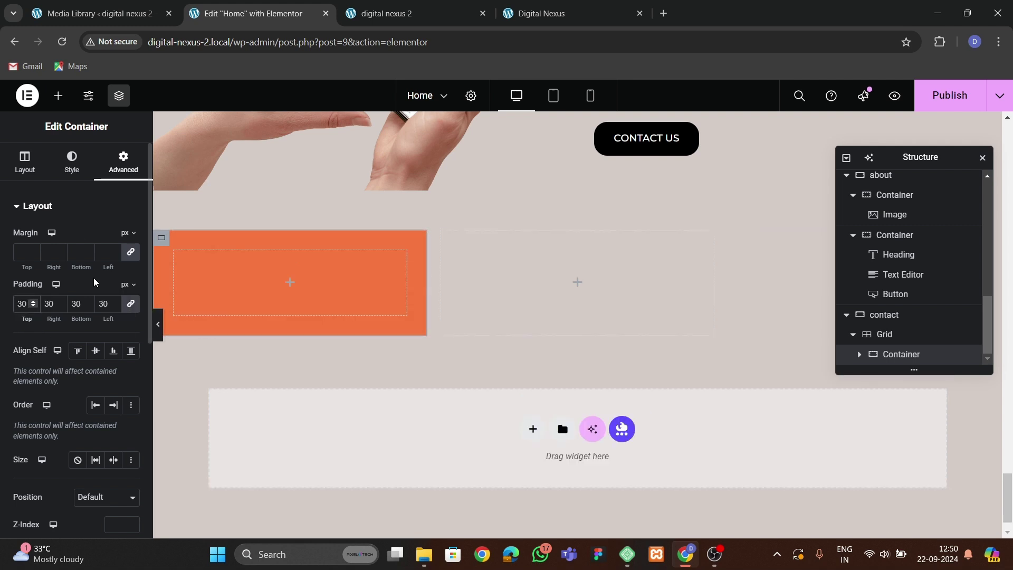
click(72, 161)
click(42, 422)
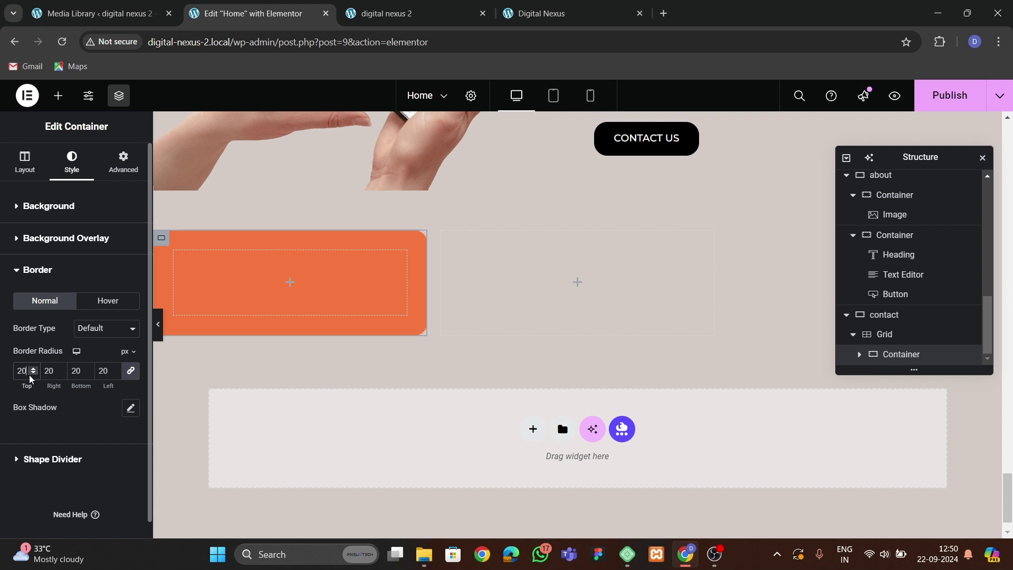
key(ctrl+Tab)
key(ctrl+Tab)
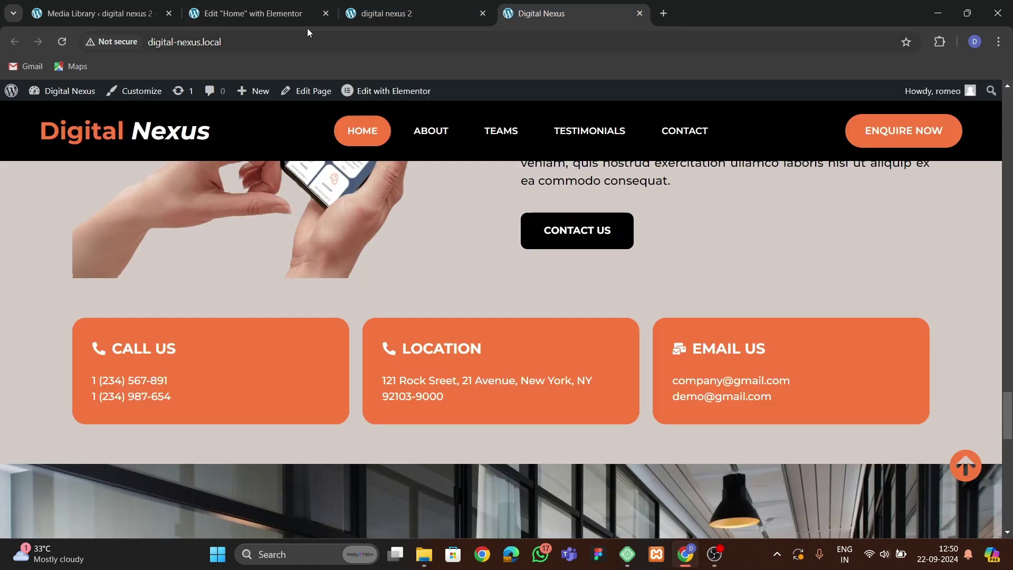
click(310, 13)
click(58, 97)
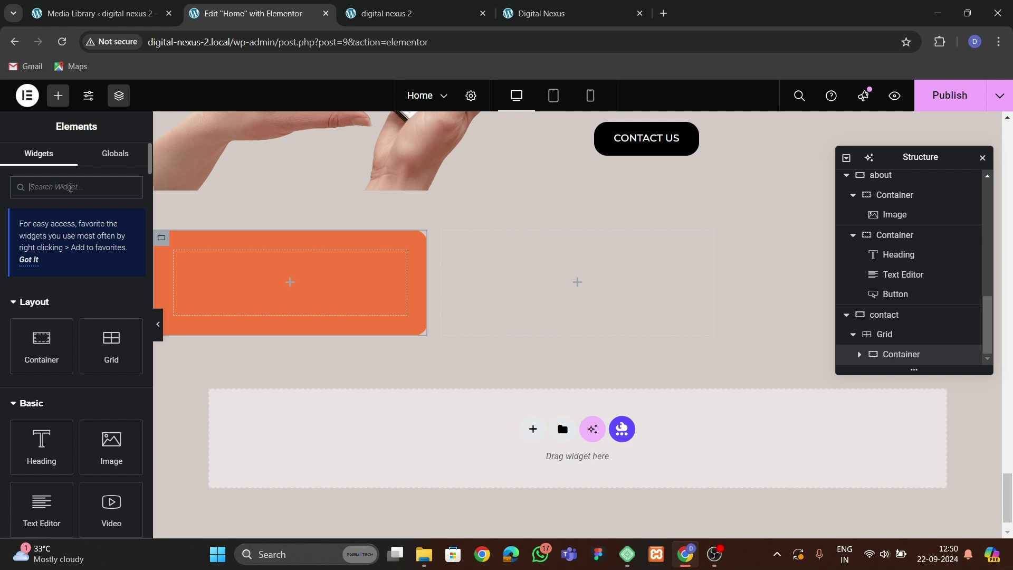
Add an Icon List to the orange card with a single CALL US item using the phone icon.
click(70, 188)
text(list)
drag(41, 311, 253, 280)
click(127, 320)
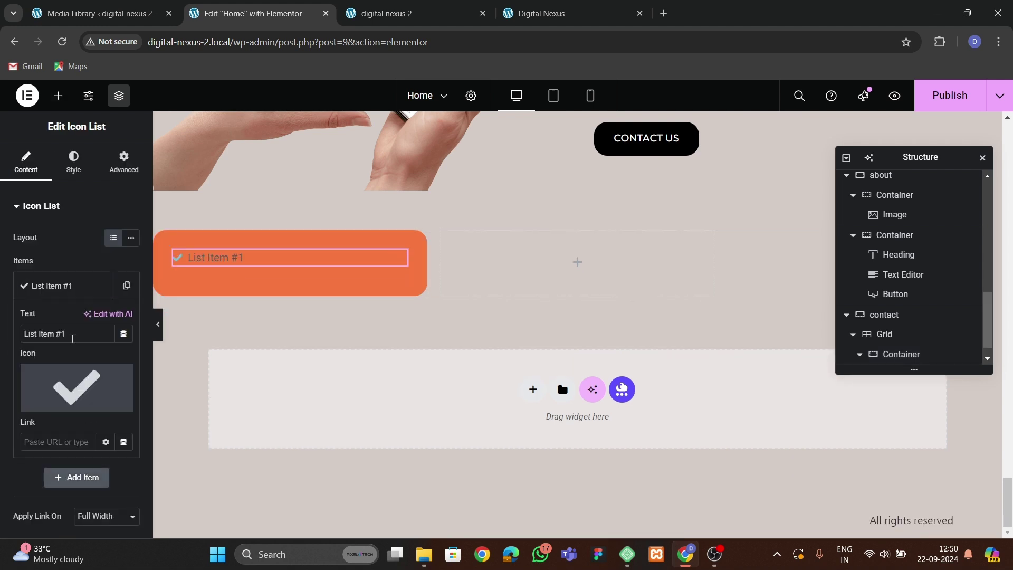
text(CALL US)
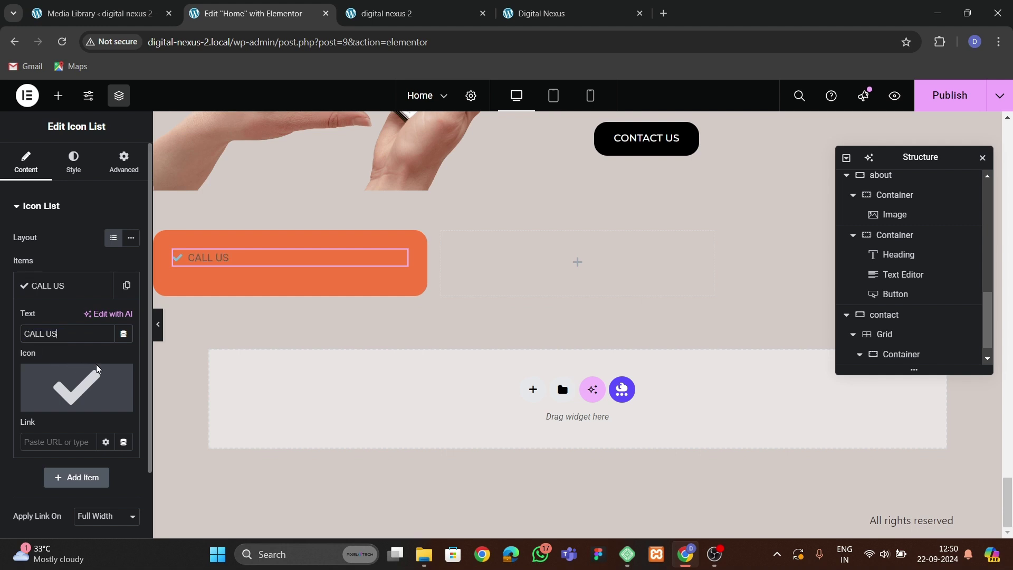
mouse_move(108, 379)
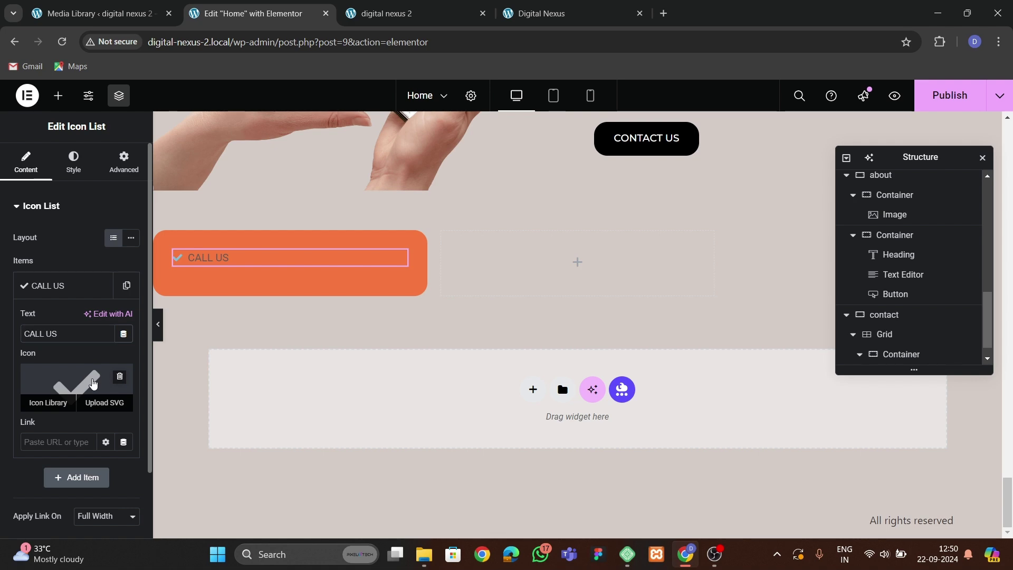
click(84, 381)
click(458, 152)
text(phone)
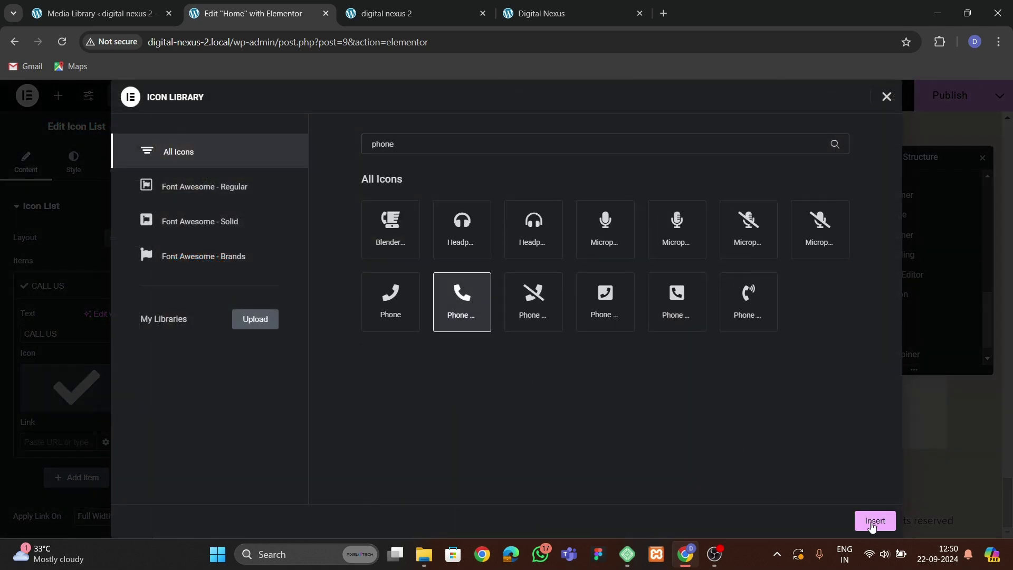
click(874, 521)
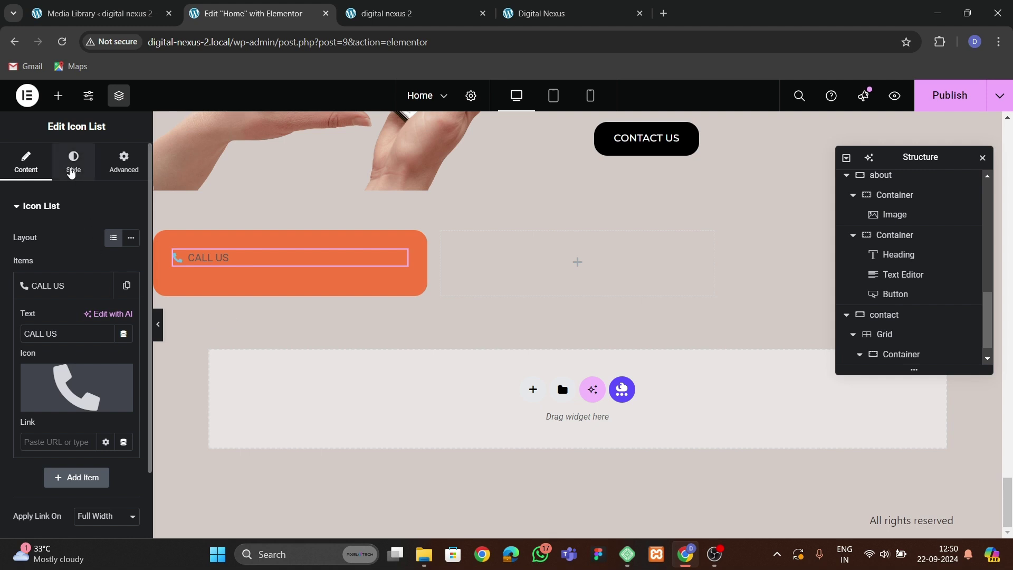
Make the phone icon white.
click(74, 161)
click(29, 359)
click(131, 297)
click(56, 351)
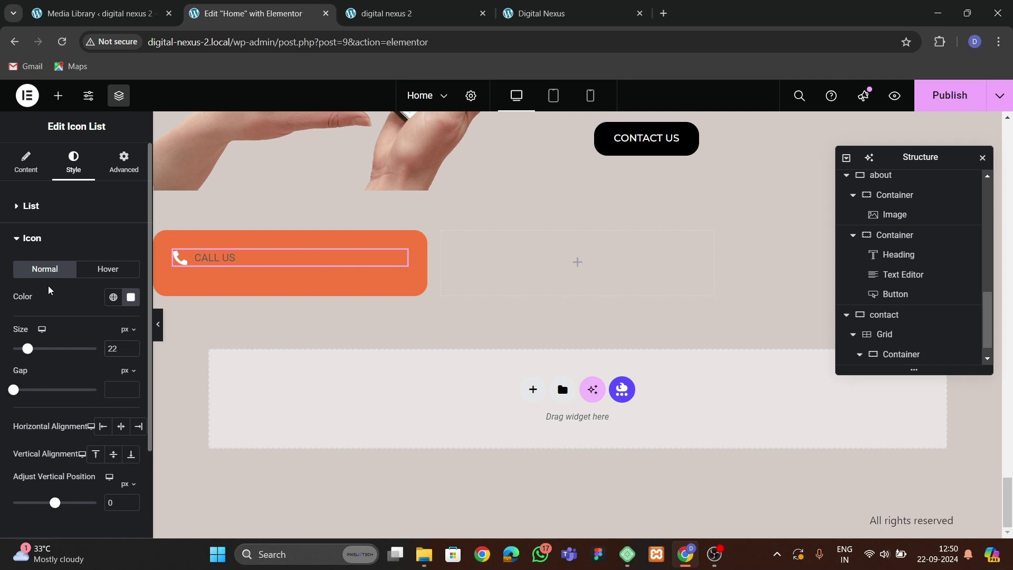
click(43, 238)
Style the CALL US text in Montserrat, weight 500 (Medium), size 16, coloured white.
click(48, 274)
click(129, 302)
click(101, 363)
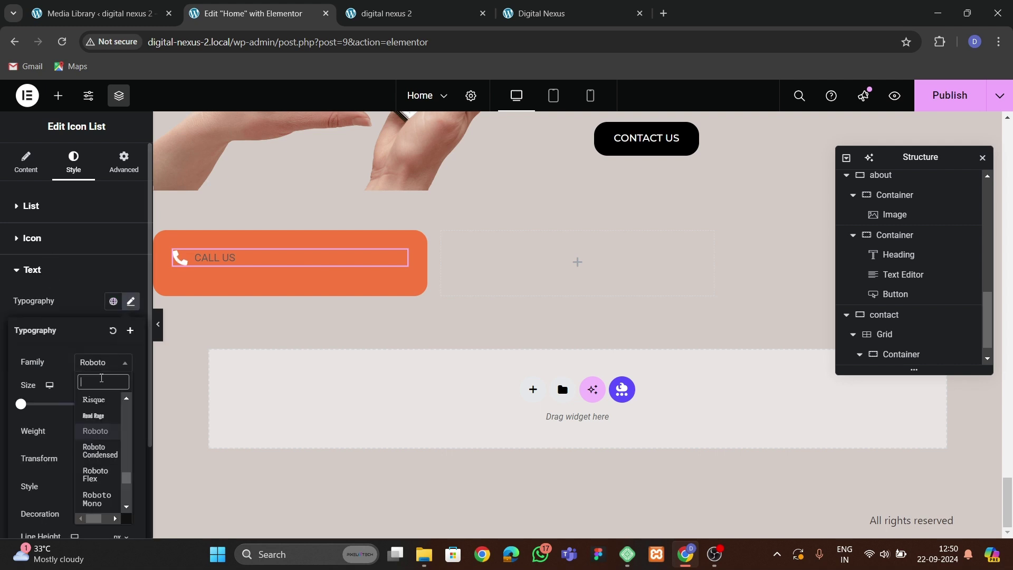
text(monts)
key(Return)
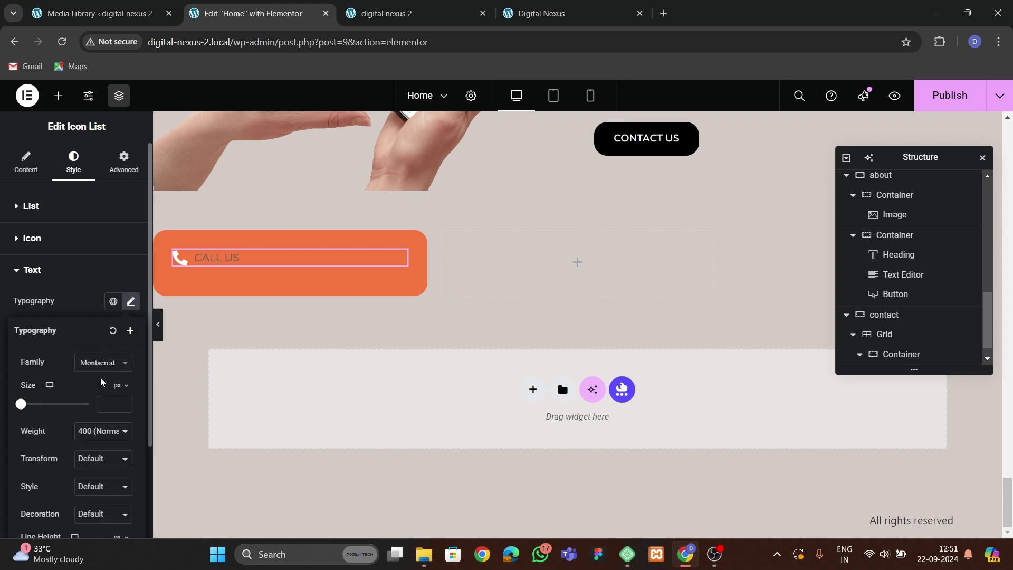
click(97, 431)
click(102, 319)
text(8)
click(125, 402)
click(126, 403)
click(125, 403)
click(126, 403)
click(115, 357)
click(131, 383)
click(40, 401)
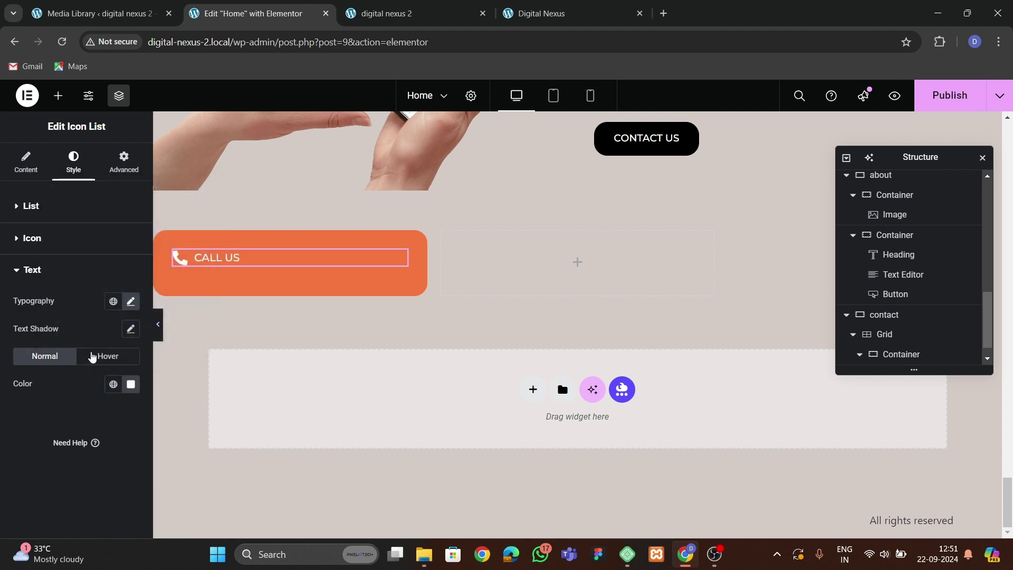
Raise the CALL US text to 20 px and make it bold, checking the reference site.
click(131, 301)
click(126, 403)
click(126, 402)
click(125, 402)
click(125, 403)
click(103, 358)
click(130, 303)
click(100, 431)
click(96, 336)
click(80, 284)
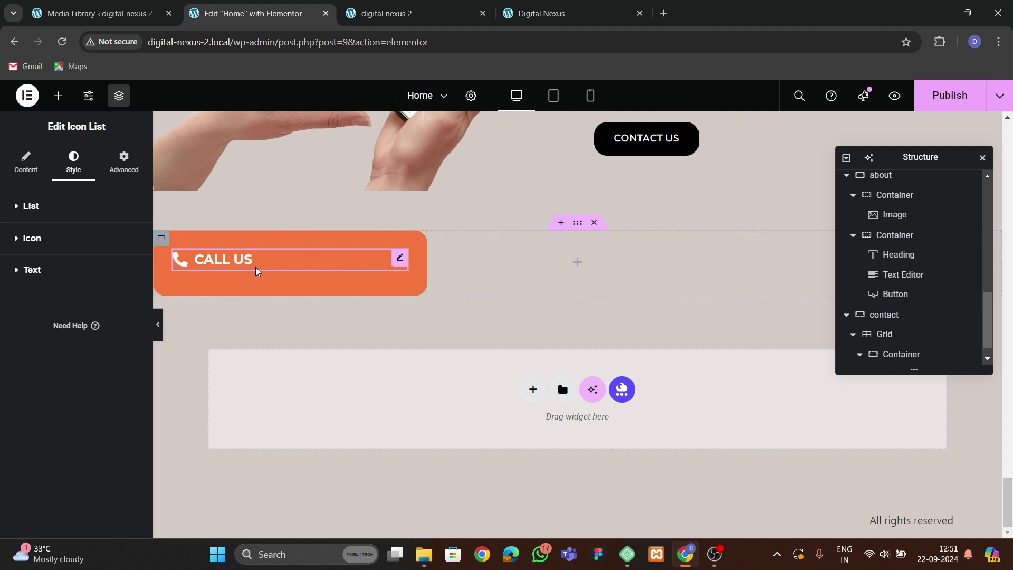
click(540, 13)
click(253, 13)
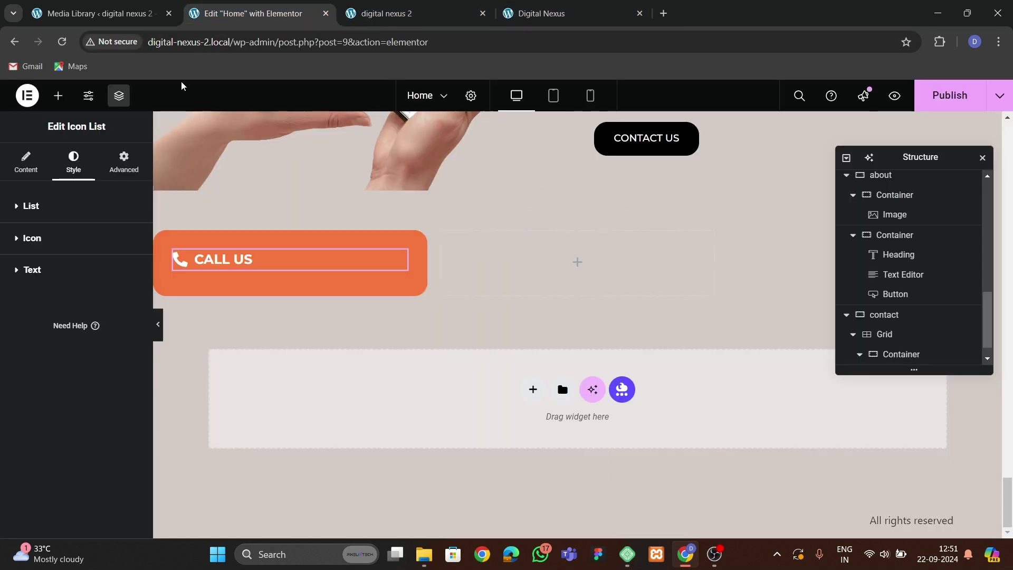
click(58, 95)
Add an Icon List under CALL US with one icon-free item holding the phone number.
text(list)
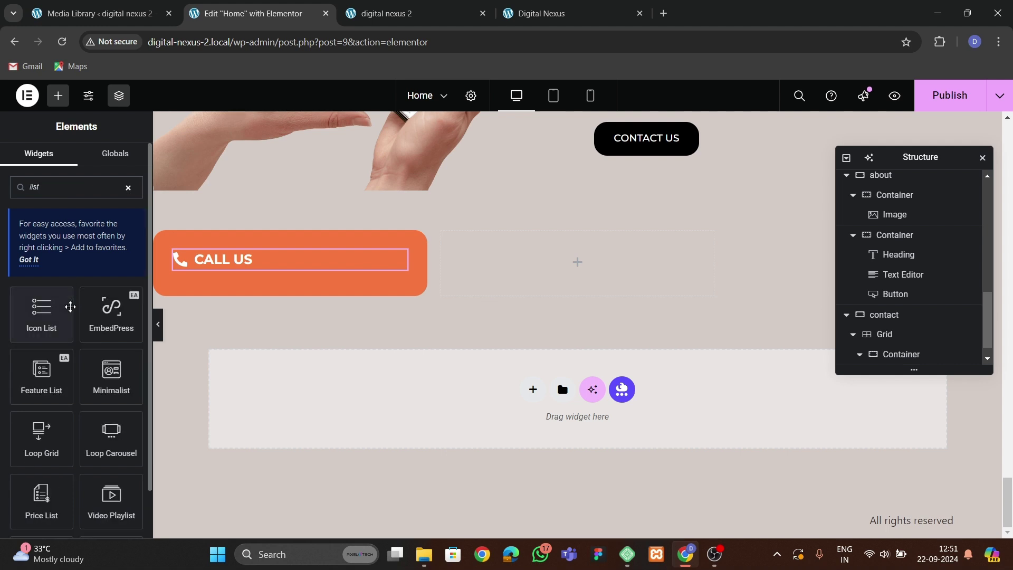
drag(70, 306, 275, 295)
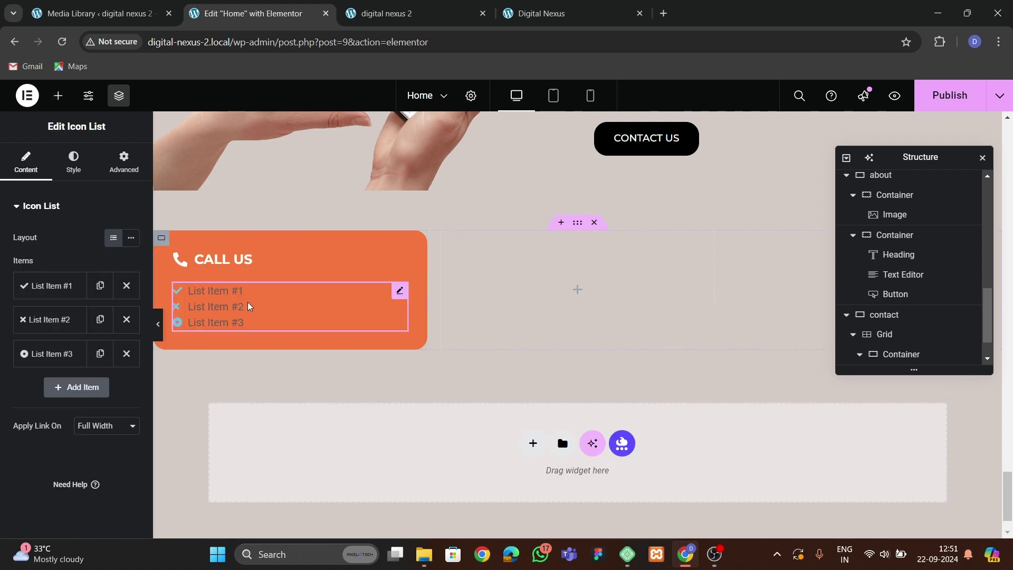
click(68, 286)
click(127, 370)
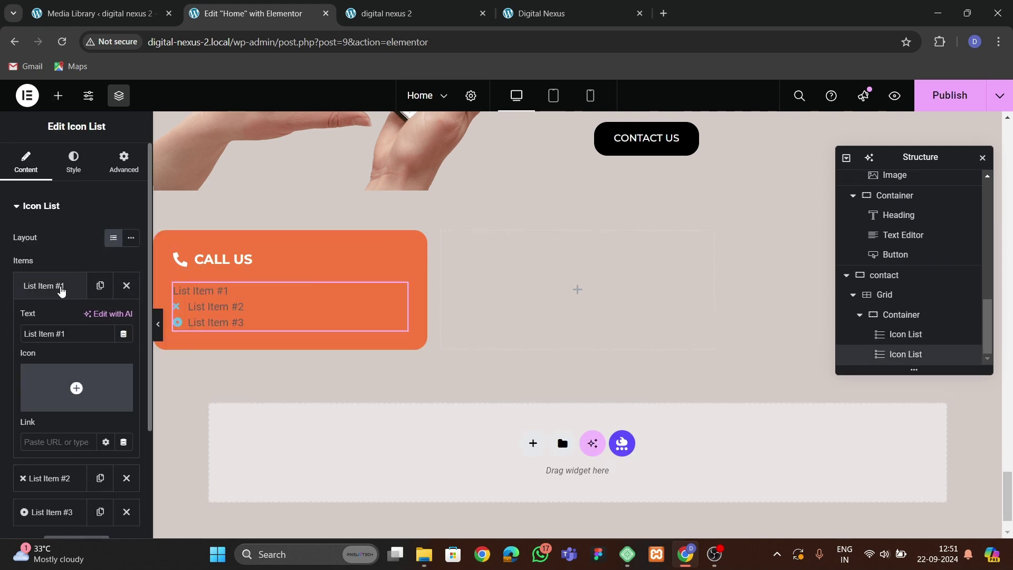
click(50, 285)
click(126, 320)
click(63, 286)
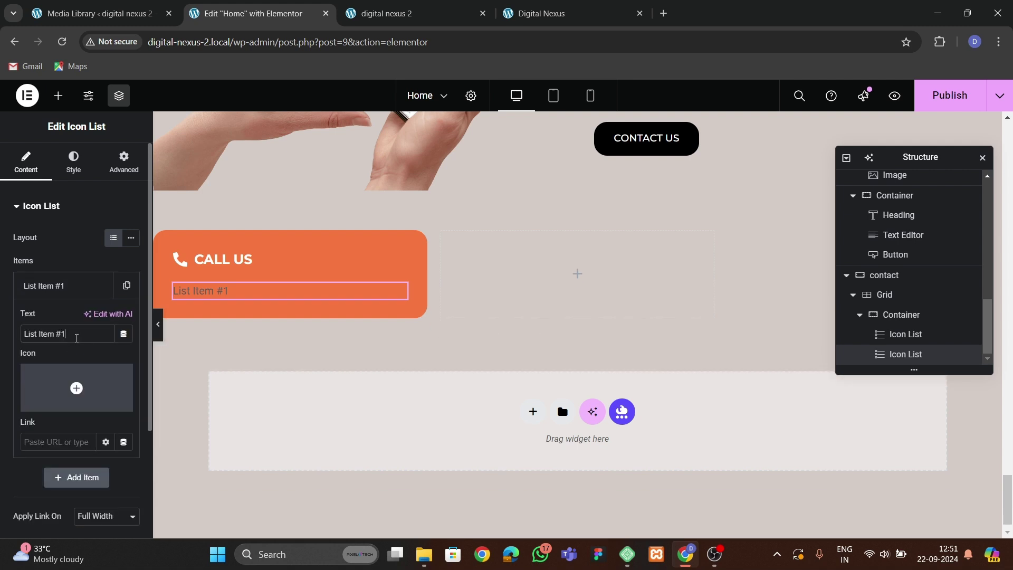
text(+0)
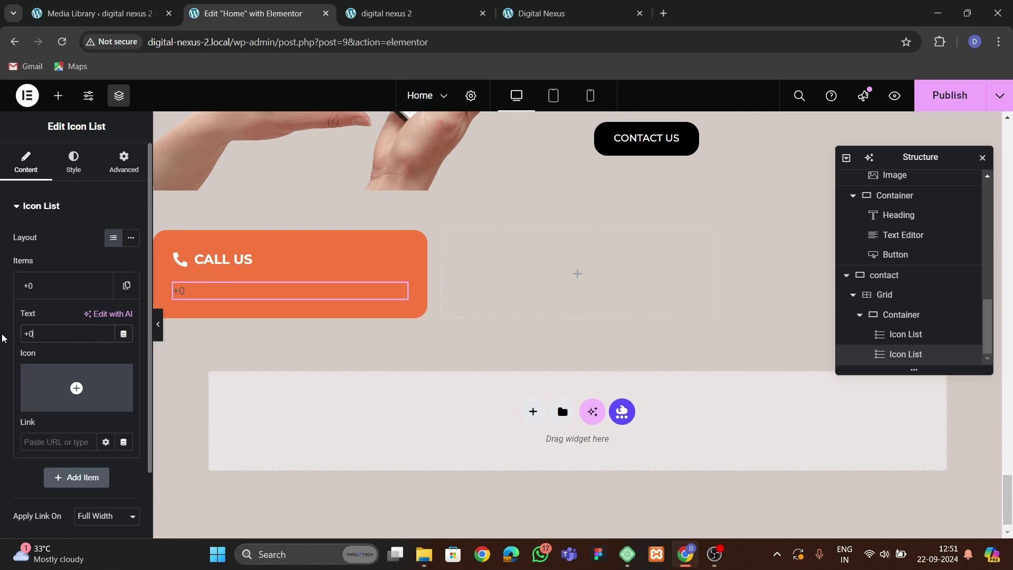
text(+)
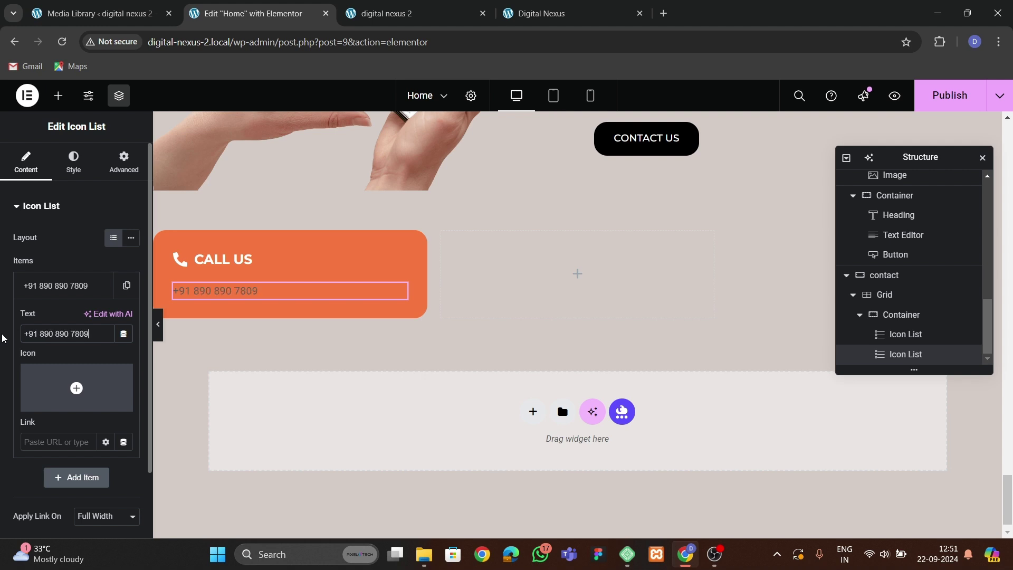
click(68, 285)
Duplicate the phone number item and set the phone list text font to Montserrat.
click(126, 285)
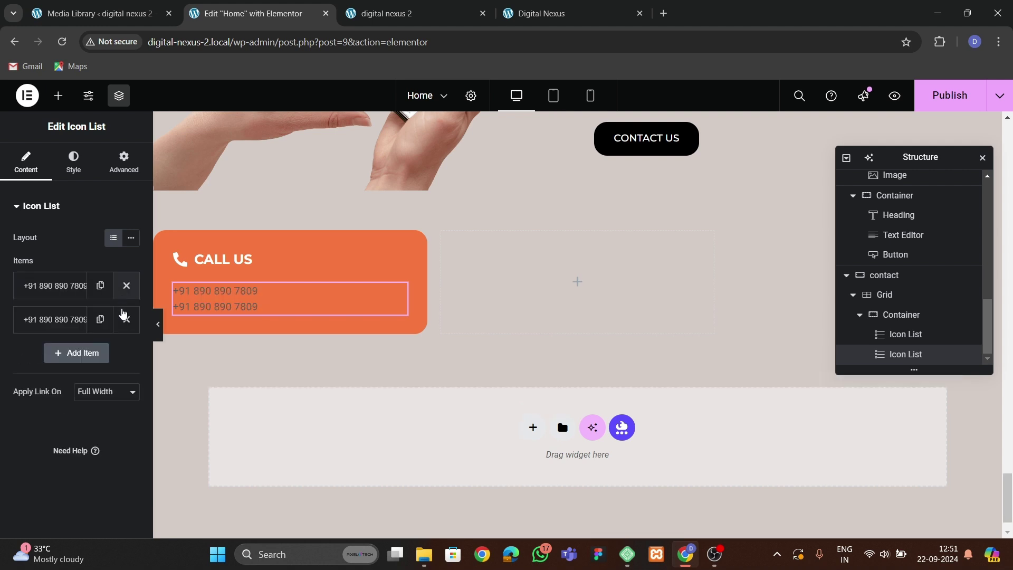
click(71, 323)
click(74, 163)
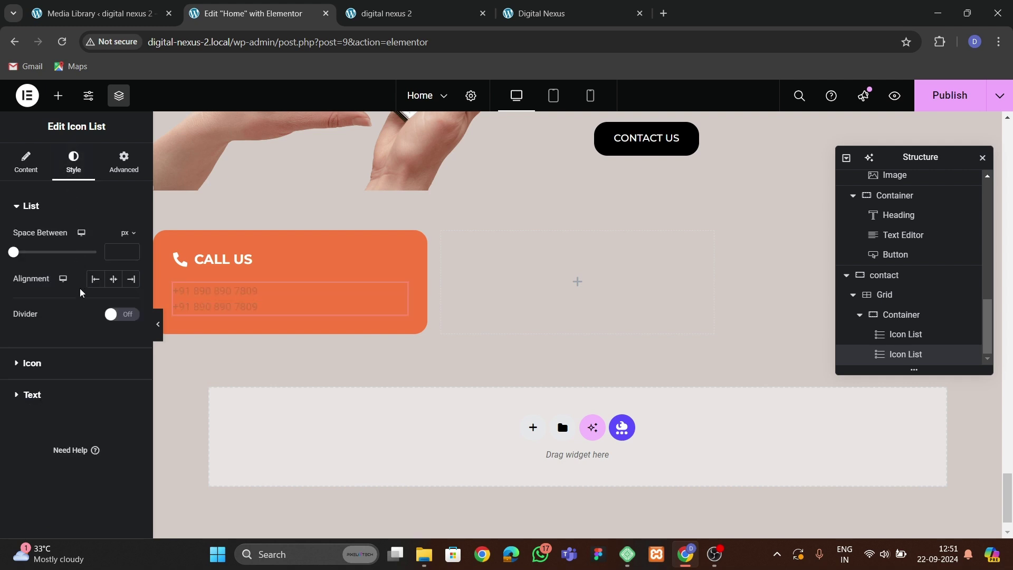
click(58, 404)
click(130, 300)
click(100, 362)
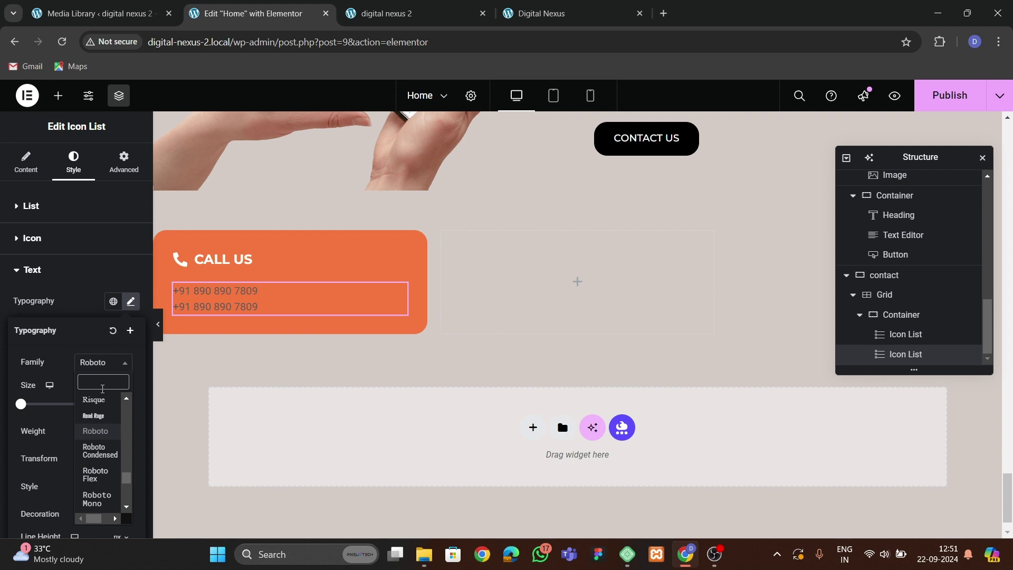
text(mont)
key(Return)
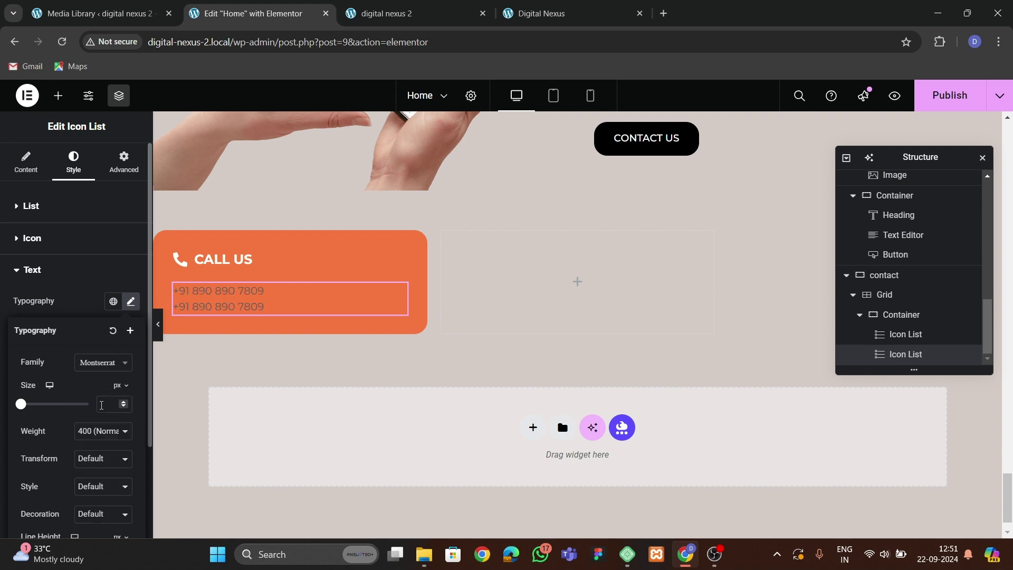
click(130, 300)
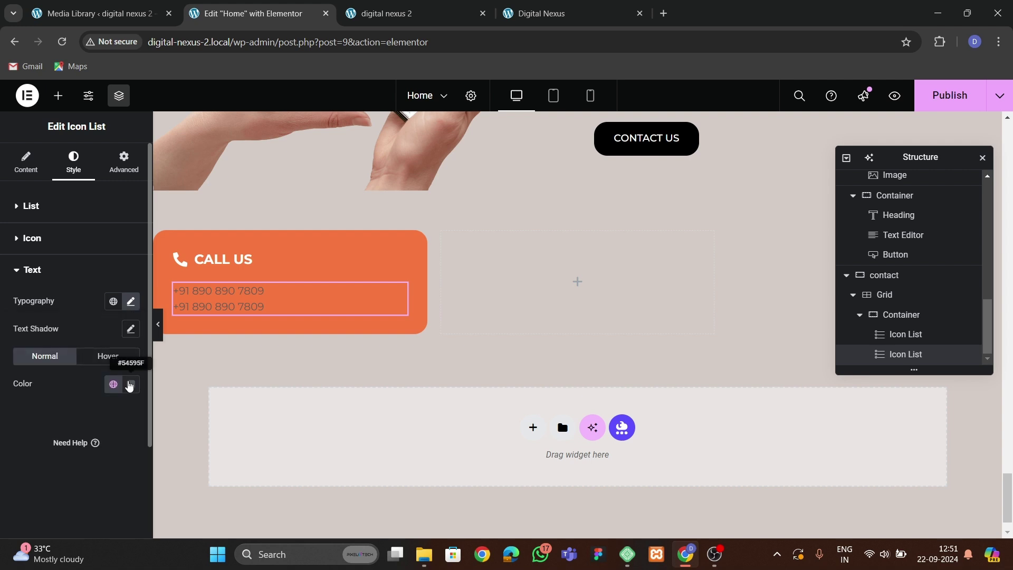
Make the phone text near-white (#F6F6F6) at weight 500, comparing with the reference site.
click(131, 384)
drag(120, 300, 50, 217)
click(20, 425)
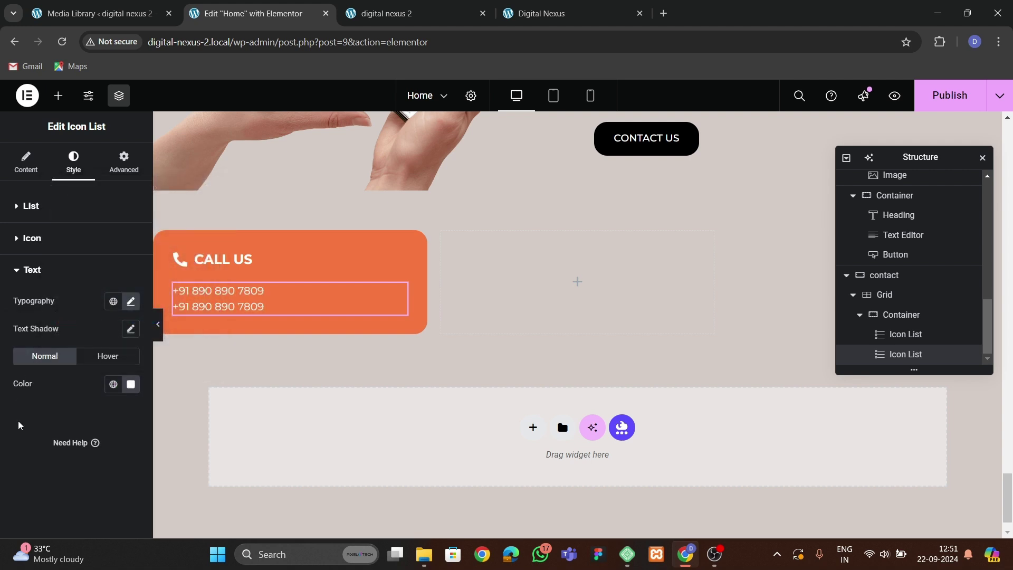
click(130, 300)
click(103, 431)
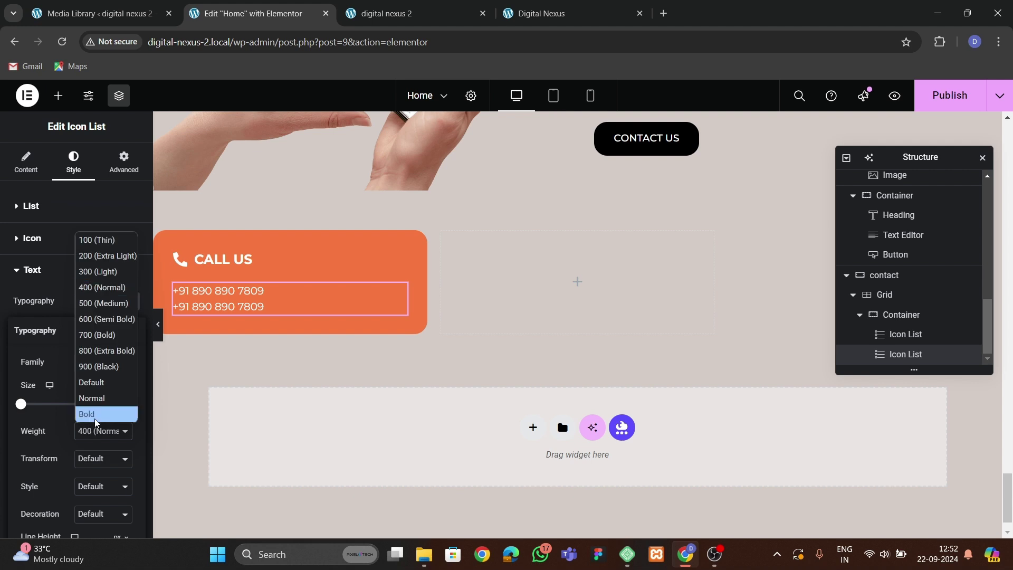
click(104, 312)
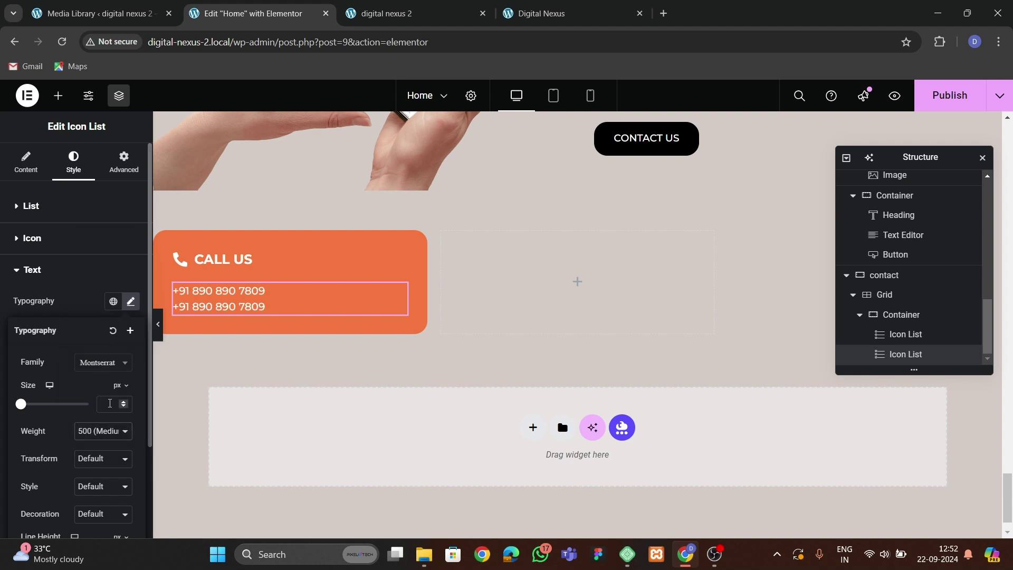
key(ctrl+4)
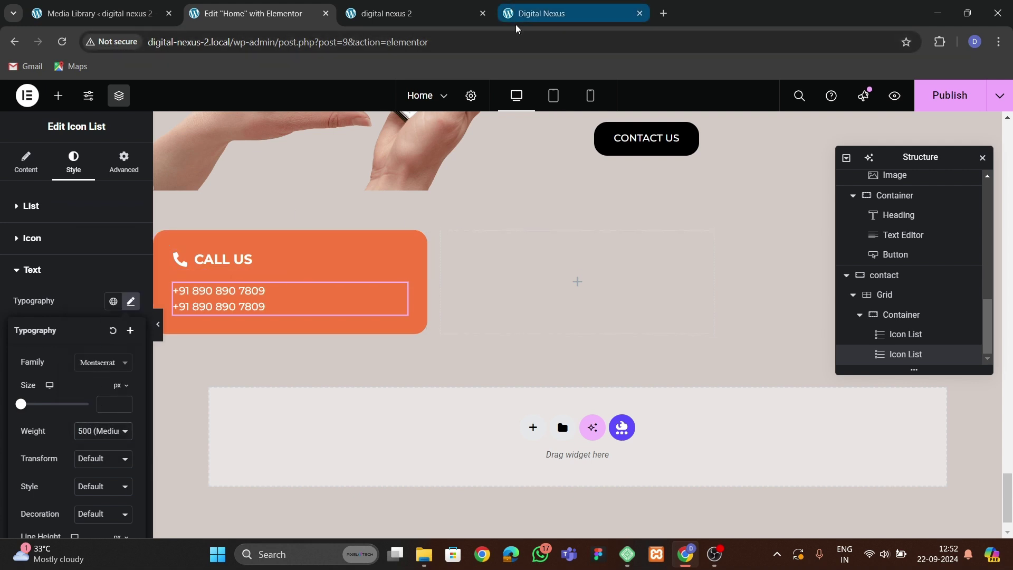
key(ctrl+2)
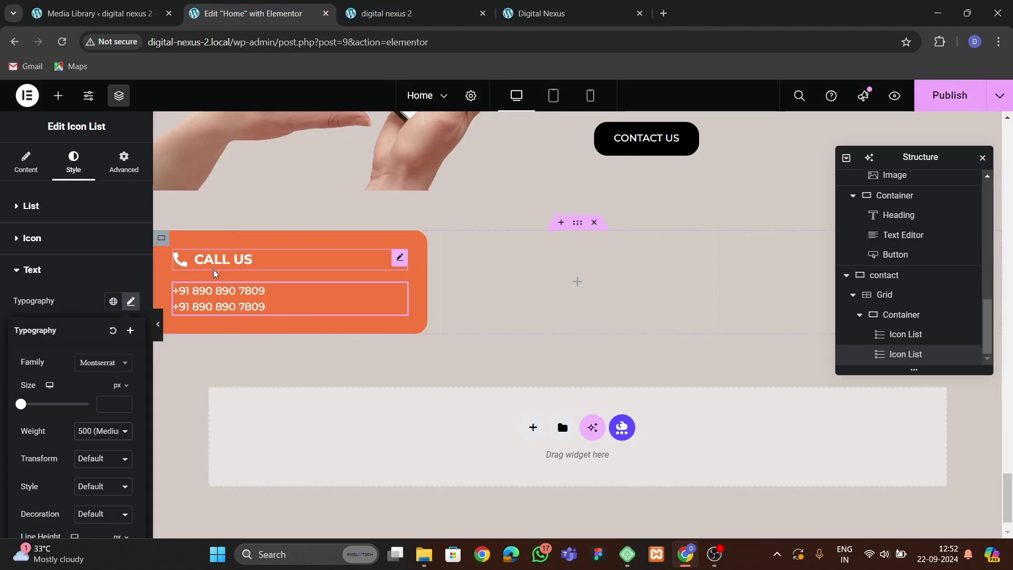
scroll(816, 309, down, 1)
Duplicate the CALL US card container twice to fill three grid cells, then publish the page.
click(899, 315)
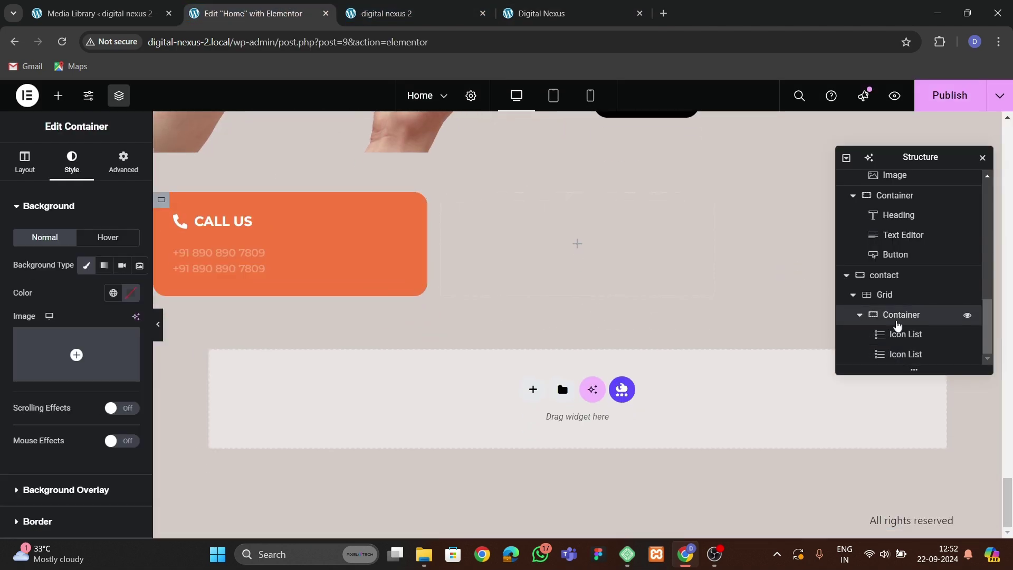
right_click(897, 317)
click(906, 247)
scroll(868, 335, down, 1)
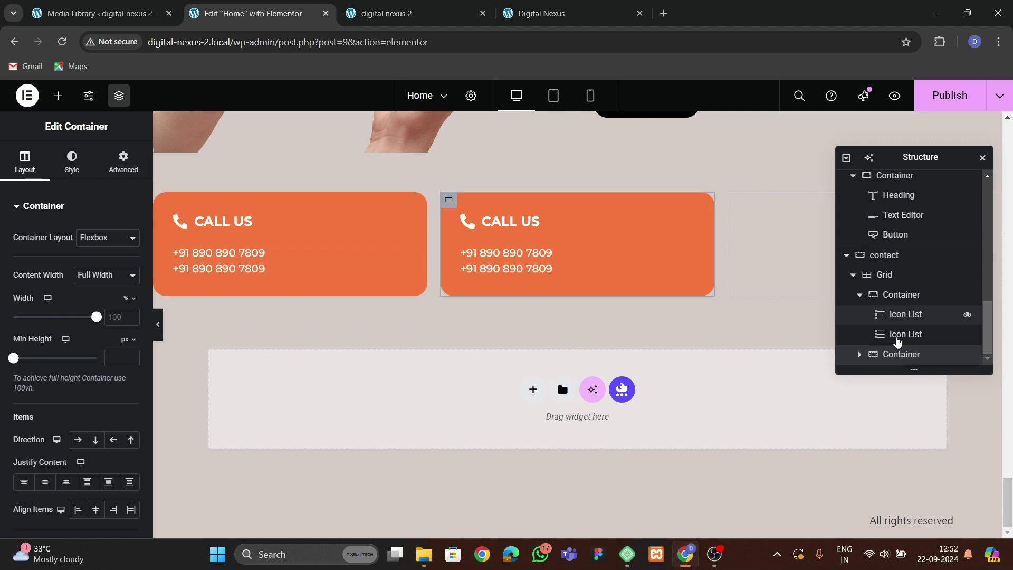
right_click(897, 334)
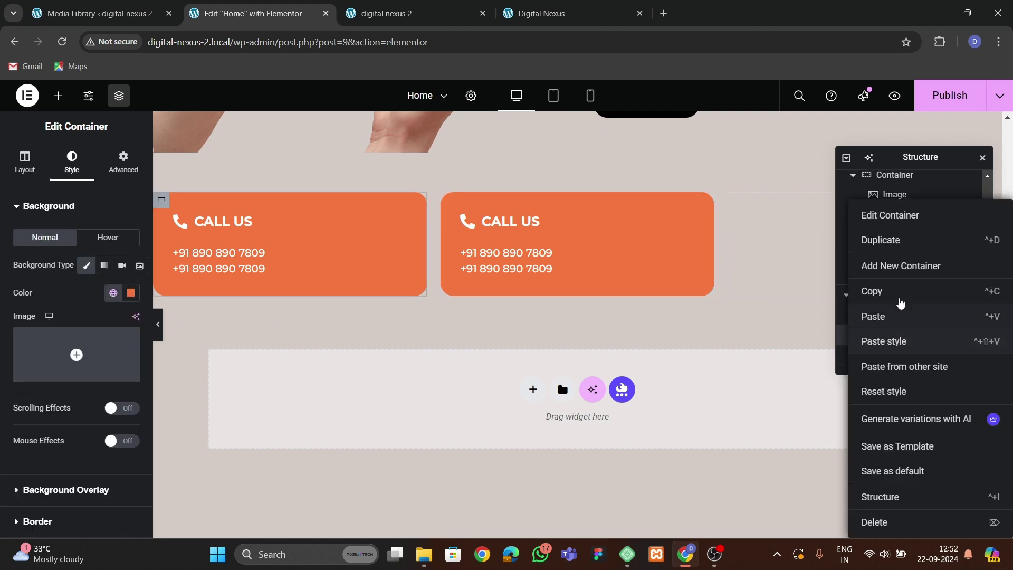
click(897, 238)
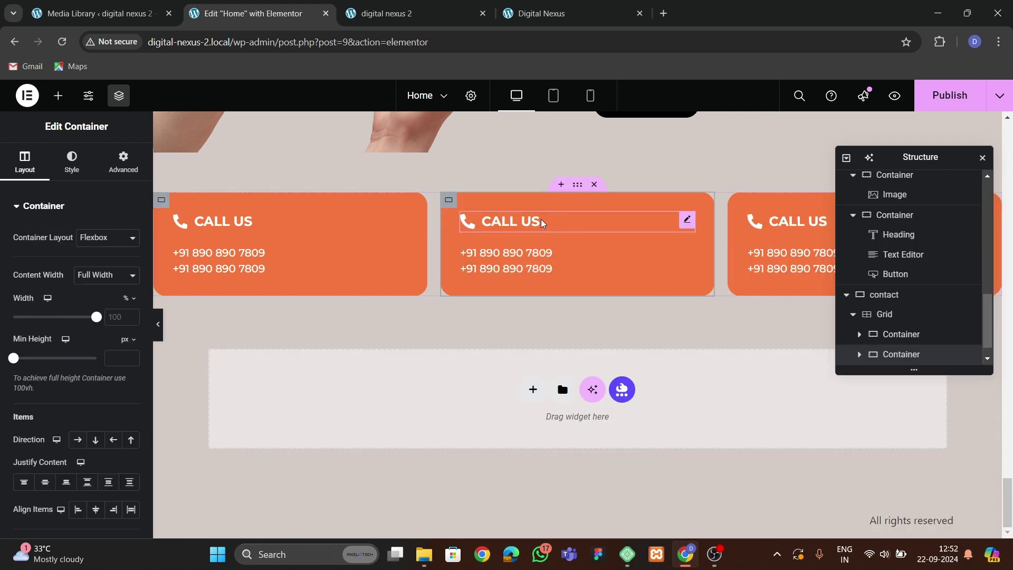
click(549, 224)
click(950, 95)
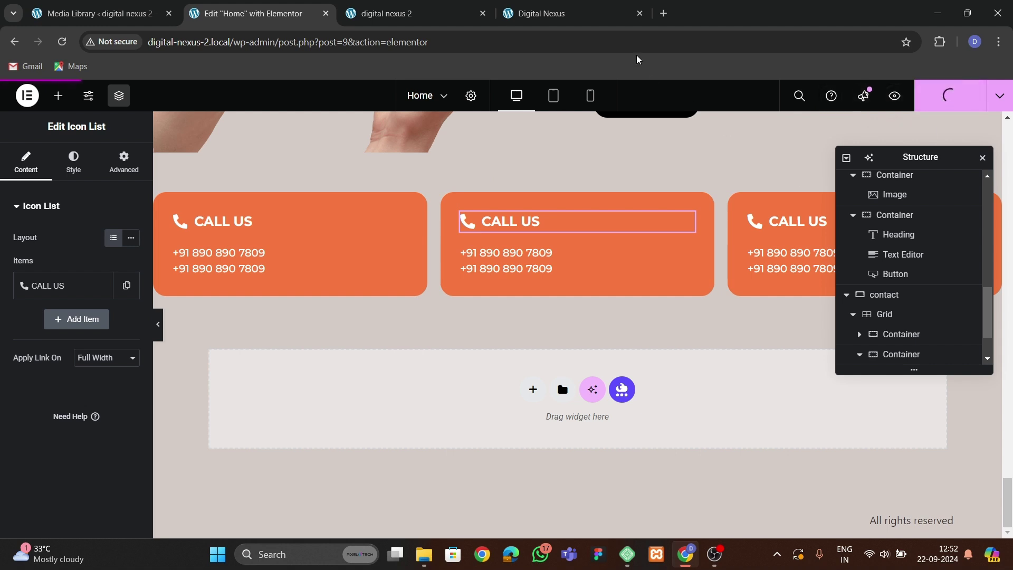
click(541, 13)
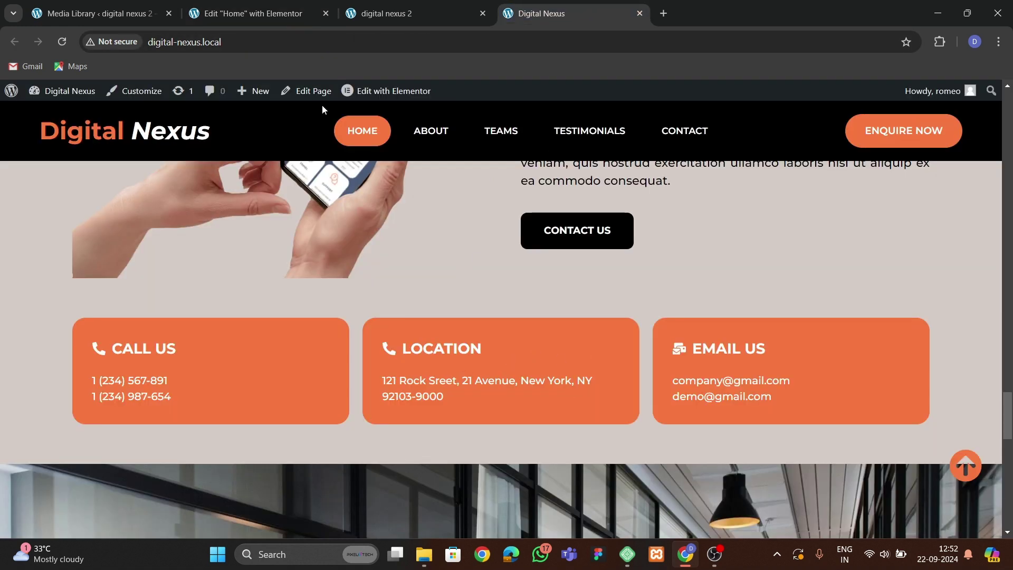
click(284, 14)
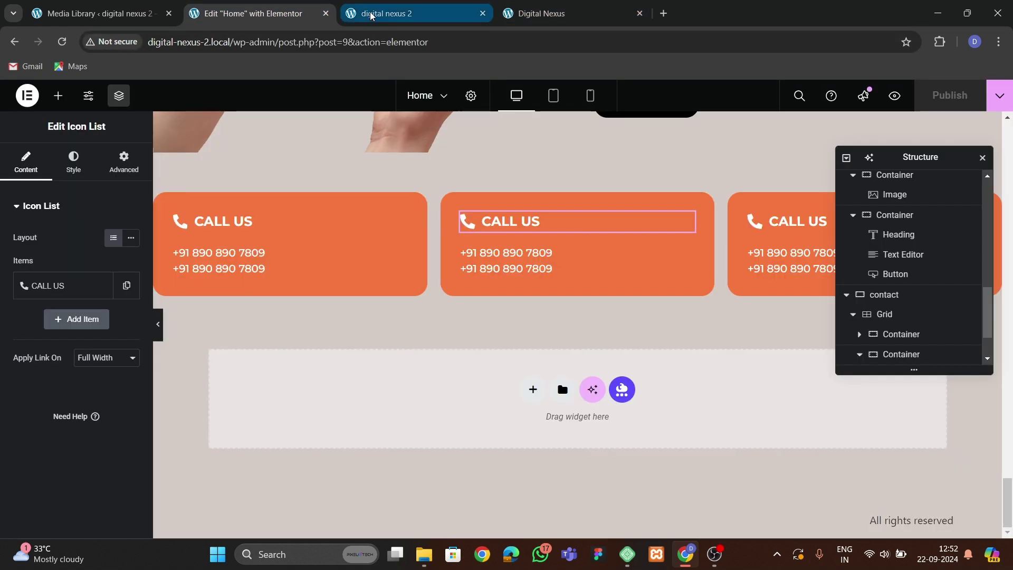
click(371, 16)
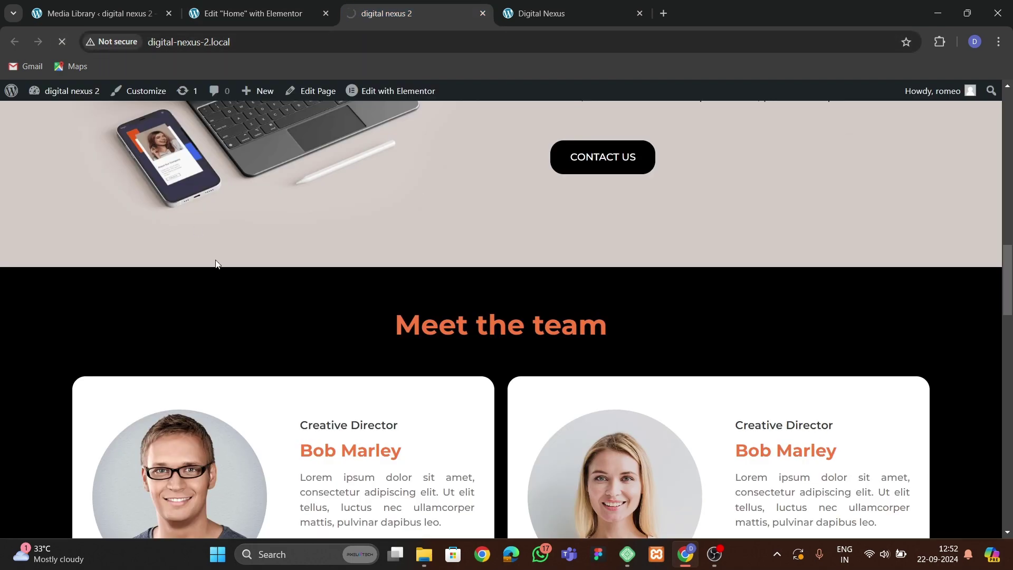
scroll(385, 355, down, 10)
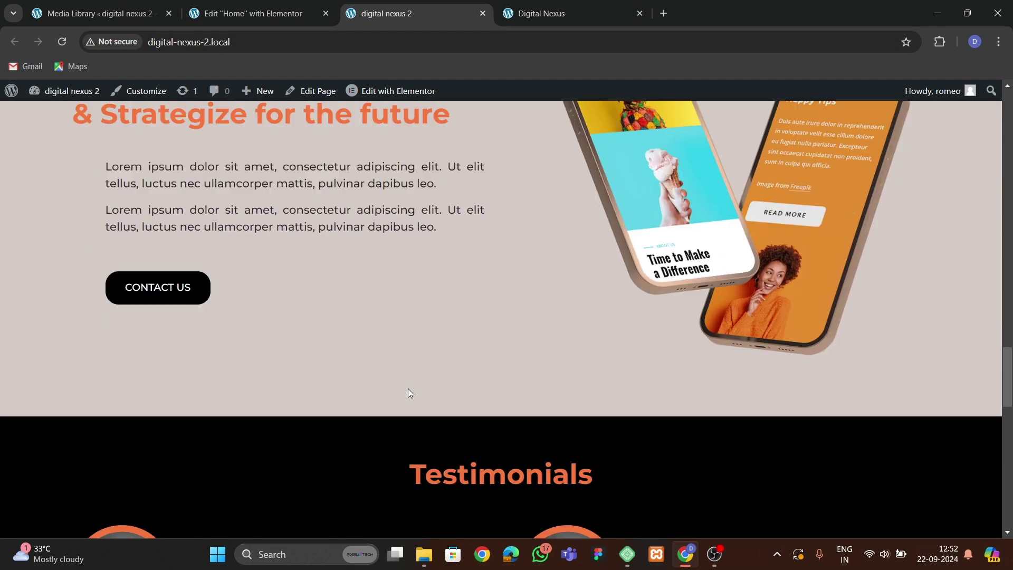
scroll(505, 298, up, 1)
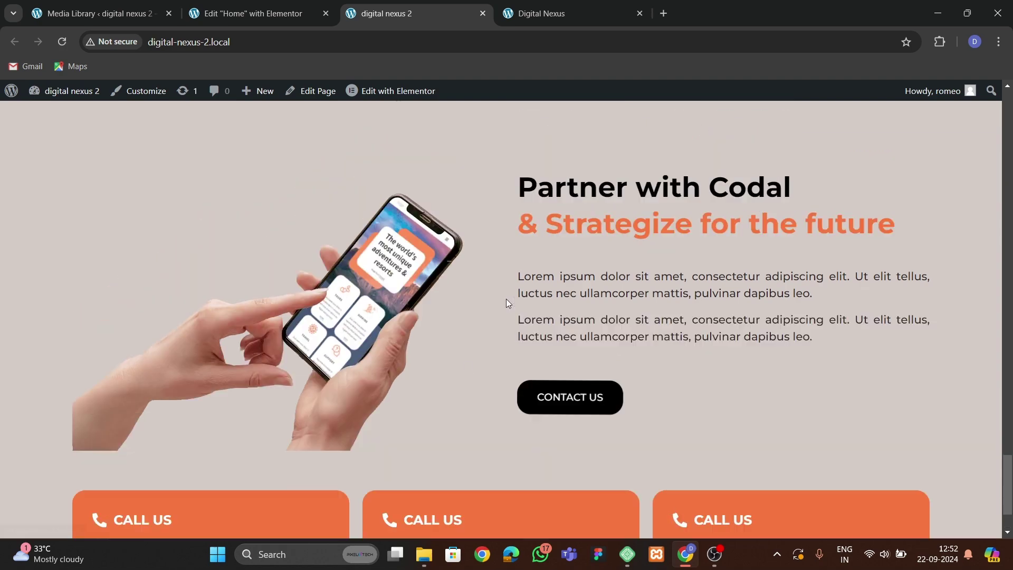
click(540, 16)
scroll(445, 298, down, 5)
scroll(448, 343, down, 6)
scroll(454, 343, up, 10)
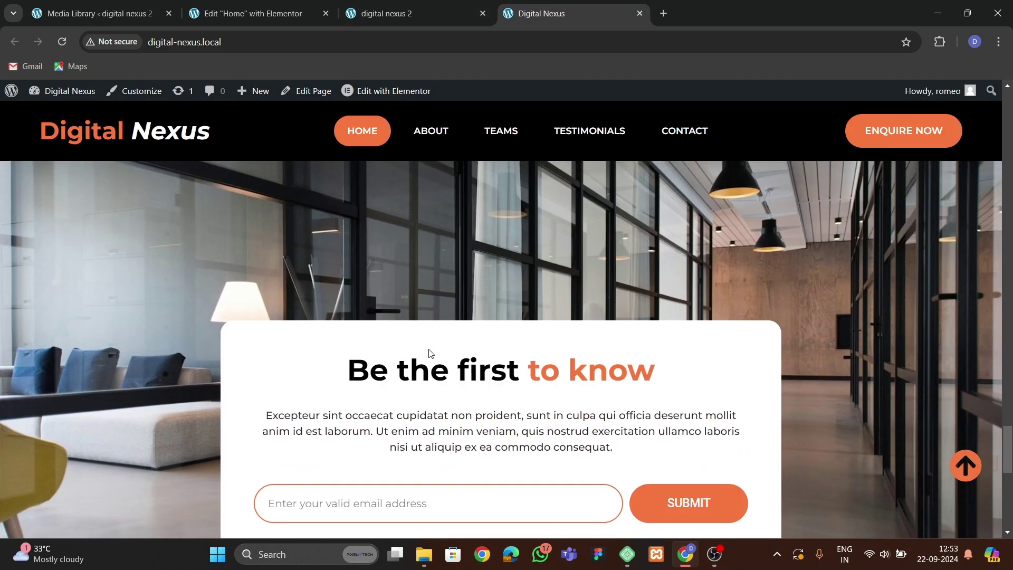
scroll(482, 411, up, 3)
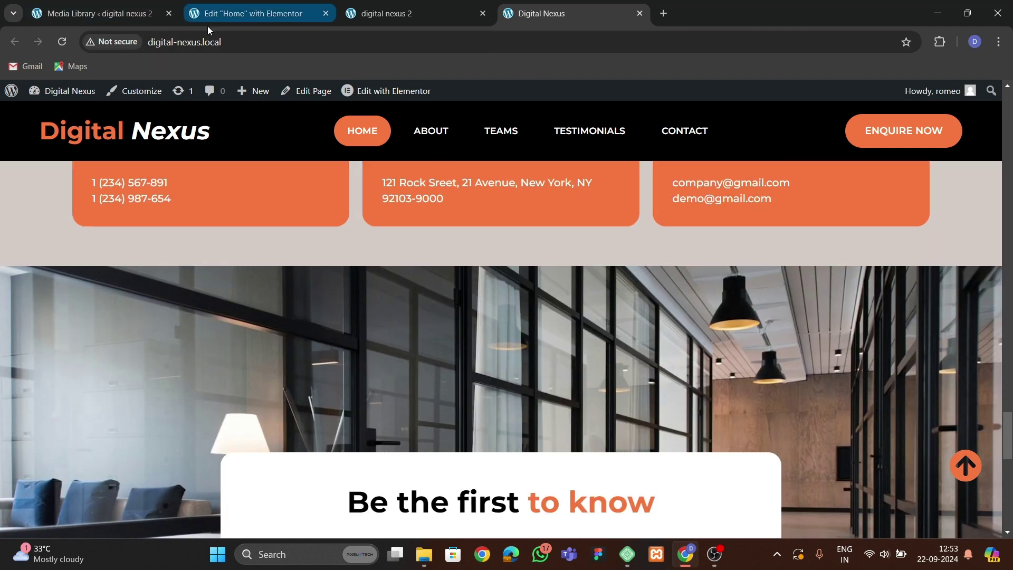
click(248, 14)
Add a single-column section below the contact grid, referencing the live site's 'Be the first to know' section.
click(532, 389)
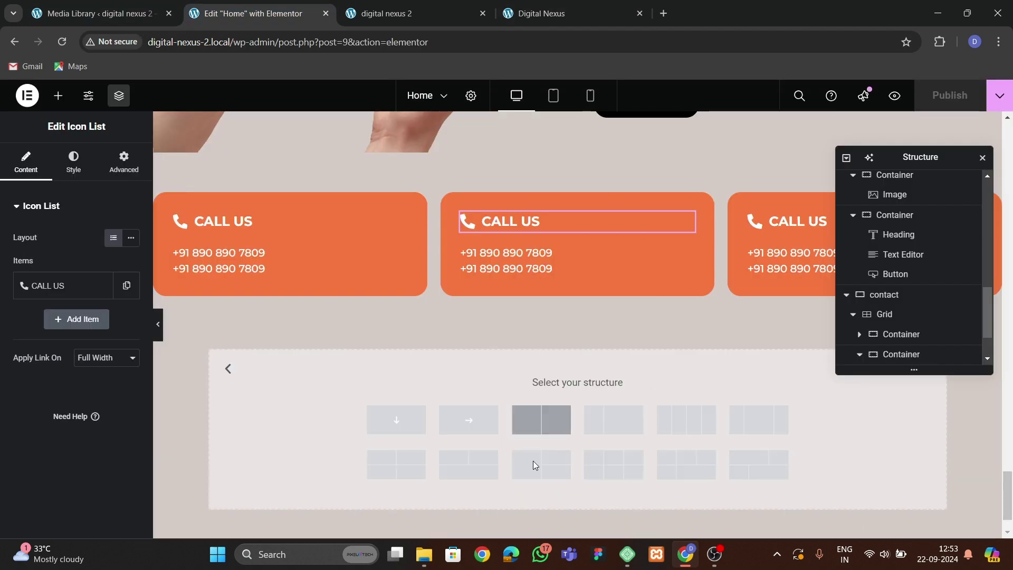
click(394, 420)
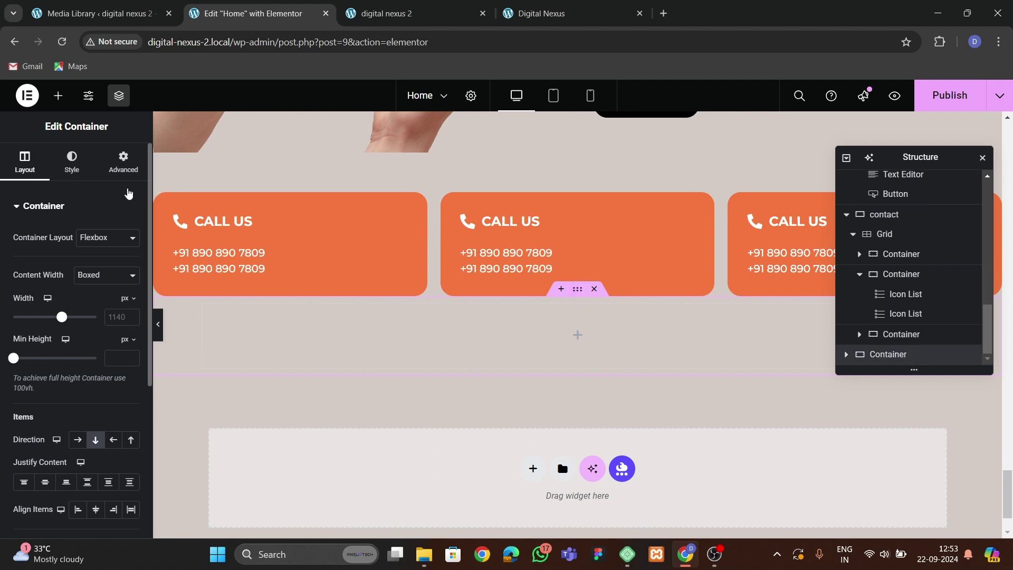
click(124, 161)
click(24, 161)
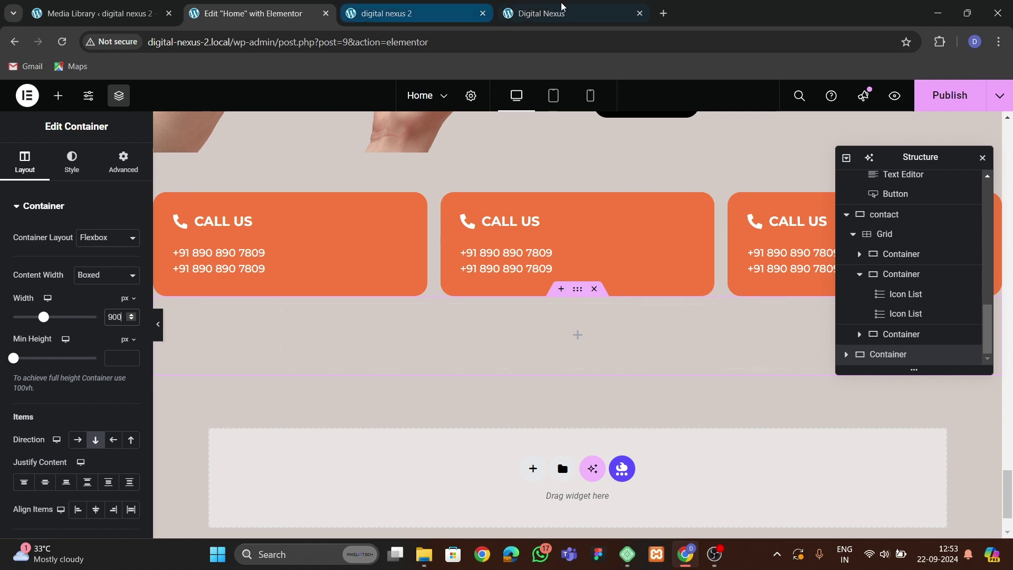
click(543, 13)
scroll(478, 379, down, 5)
click(294, 8)
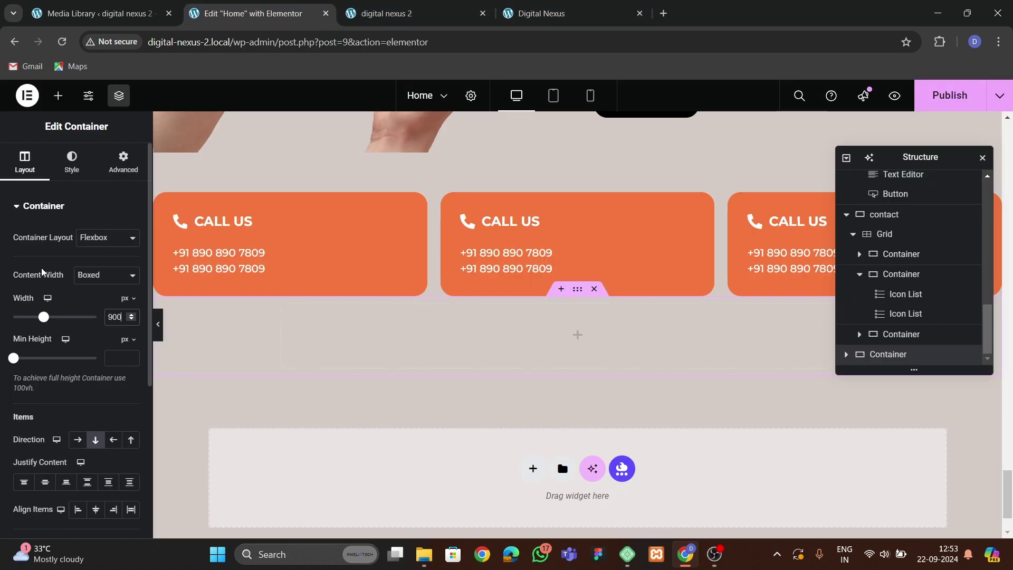
Pad the new section 60 px top and bottom, give it 700 px minimum height, and begin renaming it.
click(123, 161)
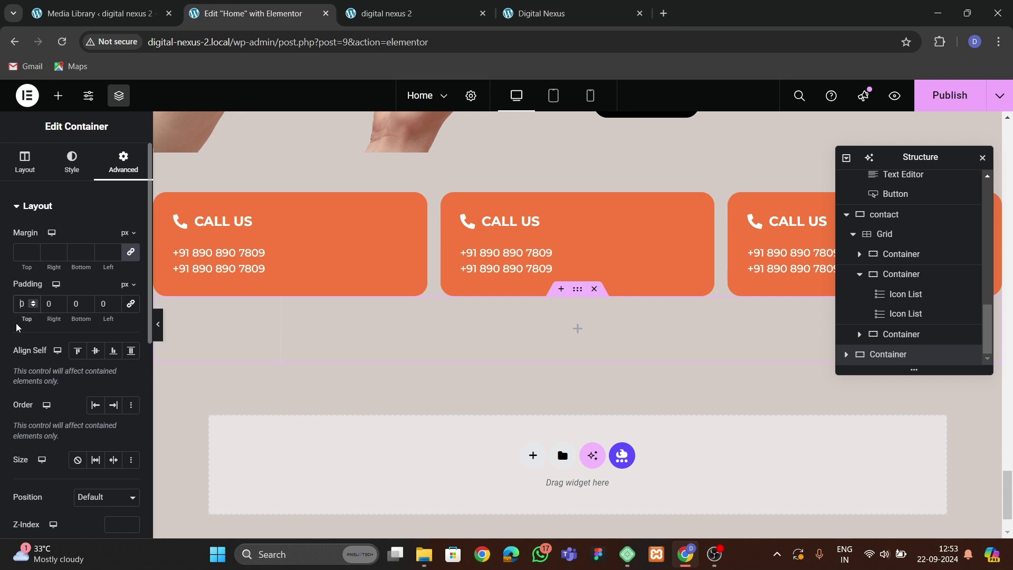
click(25, 160)
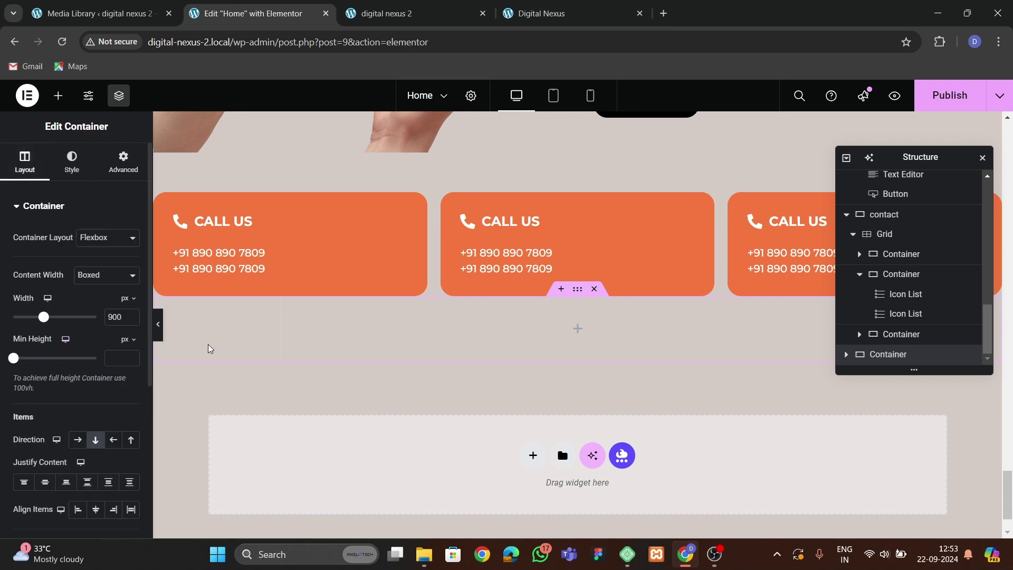
click(123, 161)
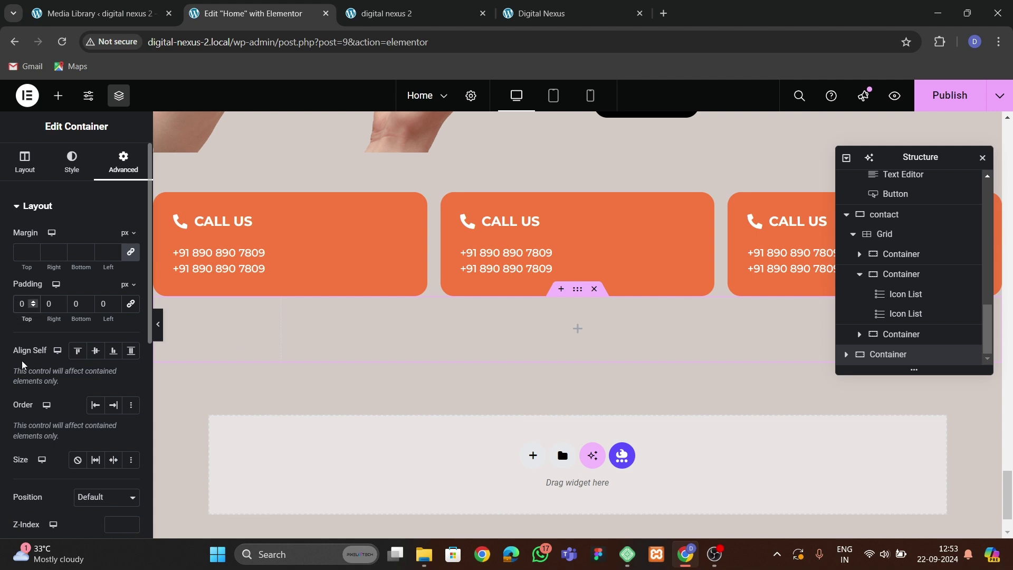
text(6)
key(Tab)
text(60)
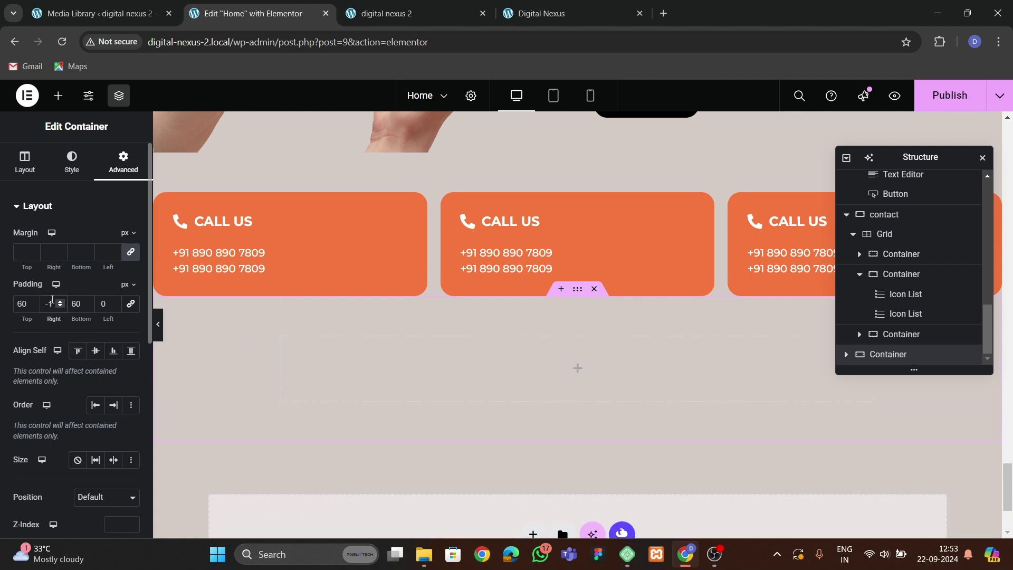
click(25, 163)
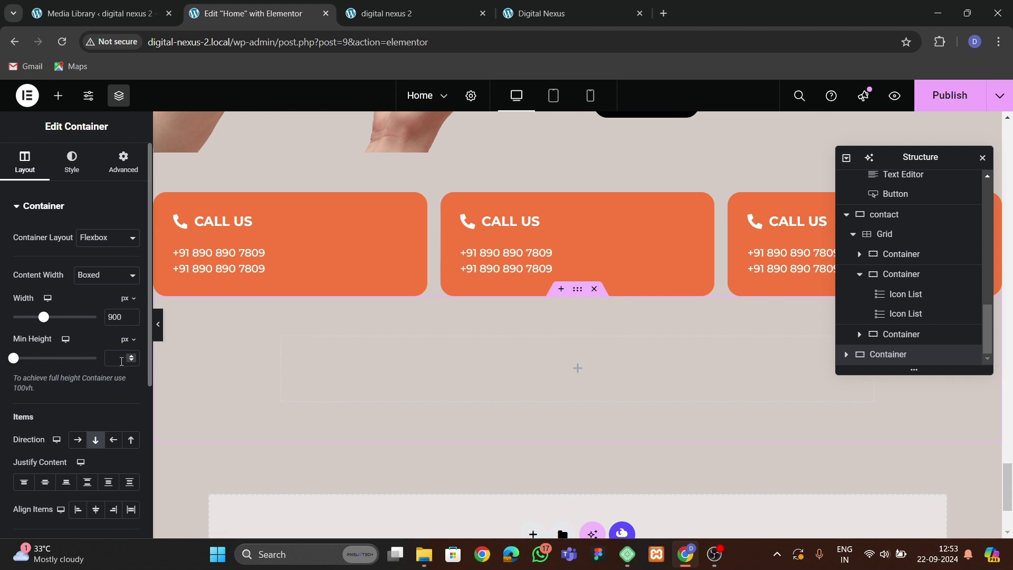
text(700)
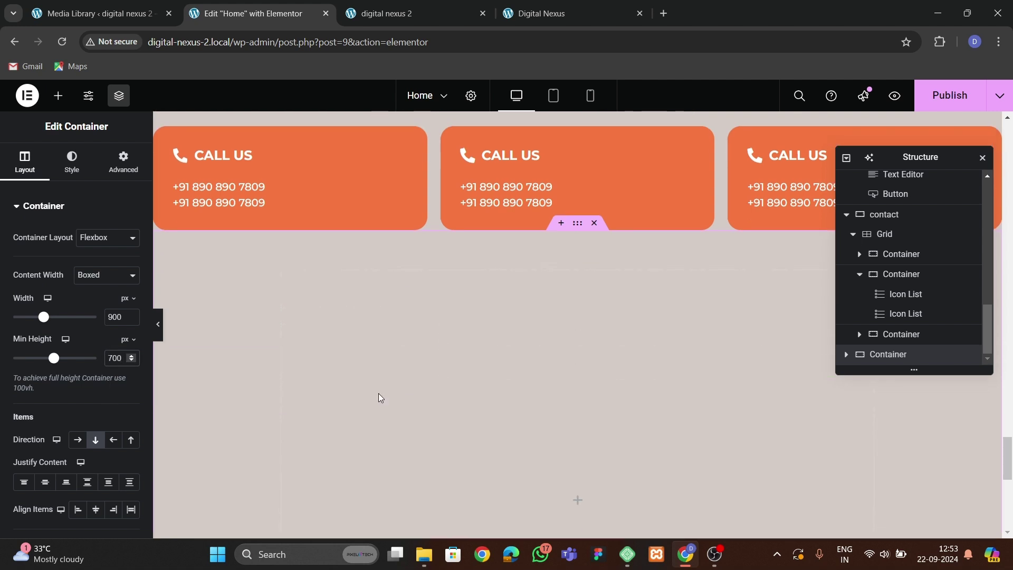
scroll(381, 403, up, 3)
double_click(895, 354)
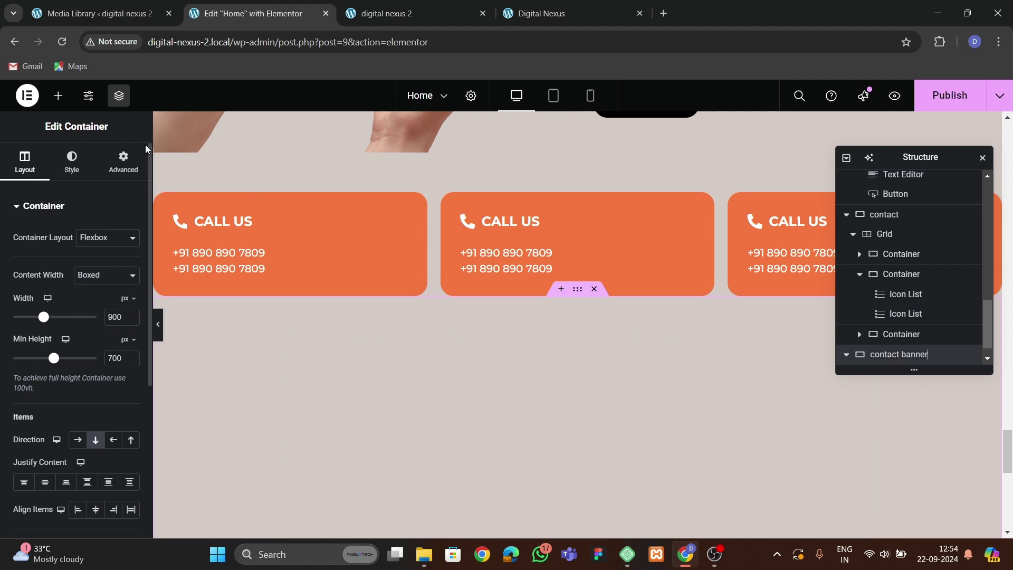
Give the banner a Classic background and try the tall building photo from the media library.
click(72, 159)
click(86, 265)
click(74, 332)
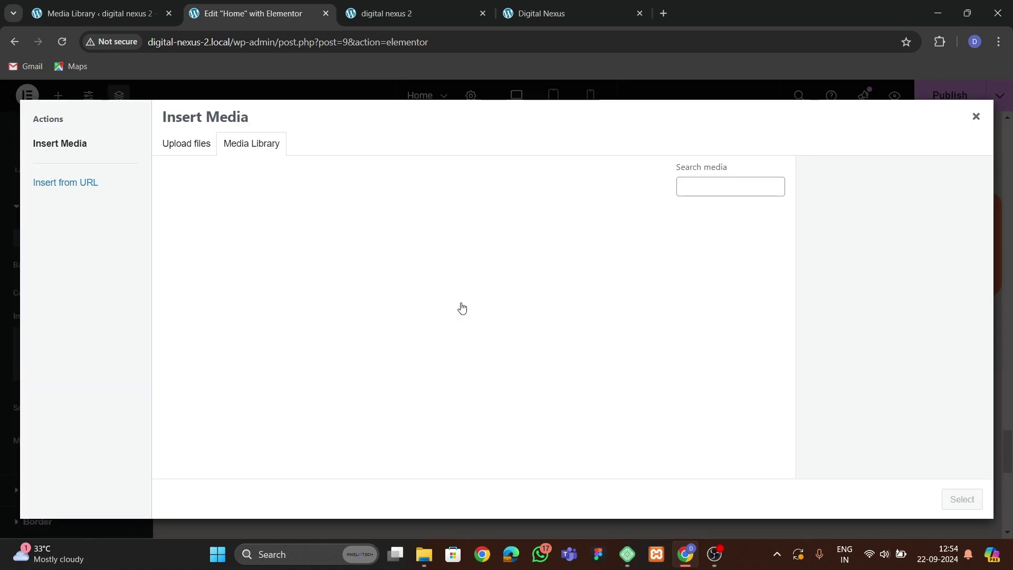
scroll(413, 348, down, 5)
scroll(416, 353, up, 5)
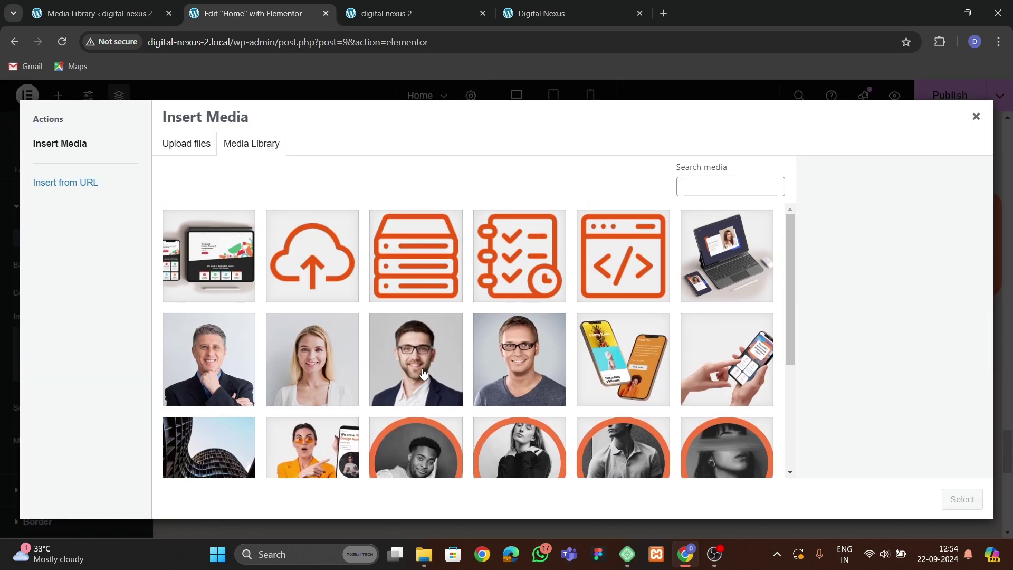
scroll(422, 373, down, 3)
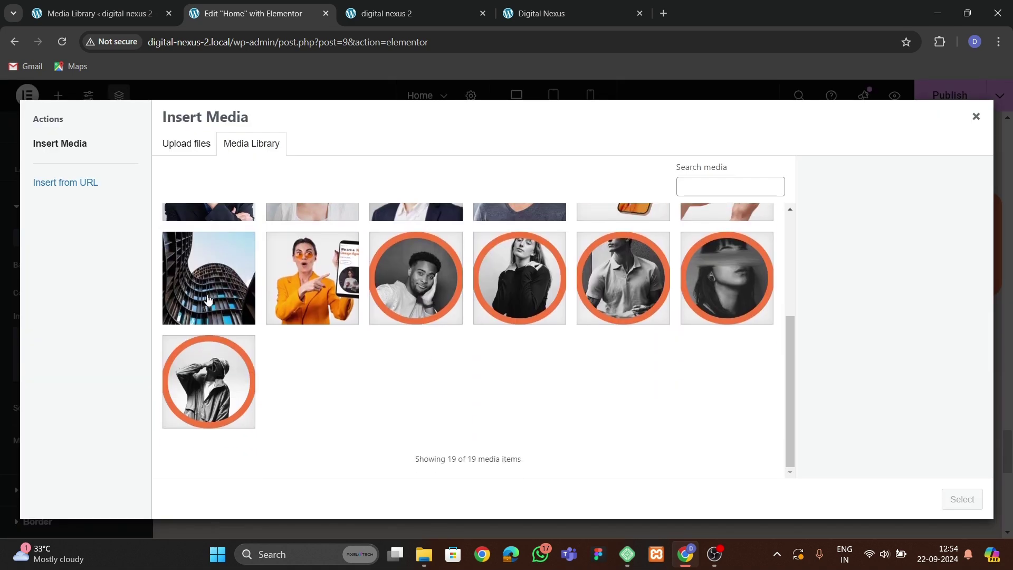
click(210, 303)
scroll(223, 327, up, 1)
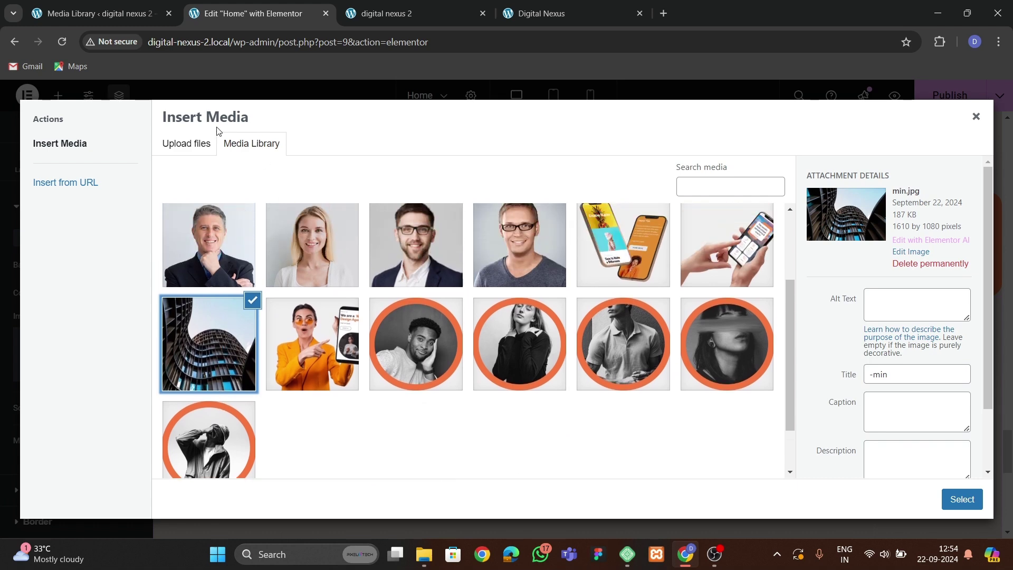
Upload the office hallway photo from Downloads and set it as the banner background.
click(196, 148)
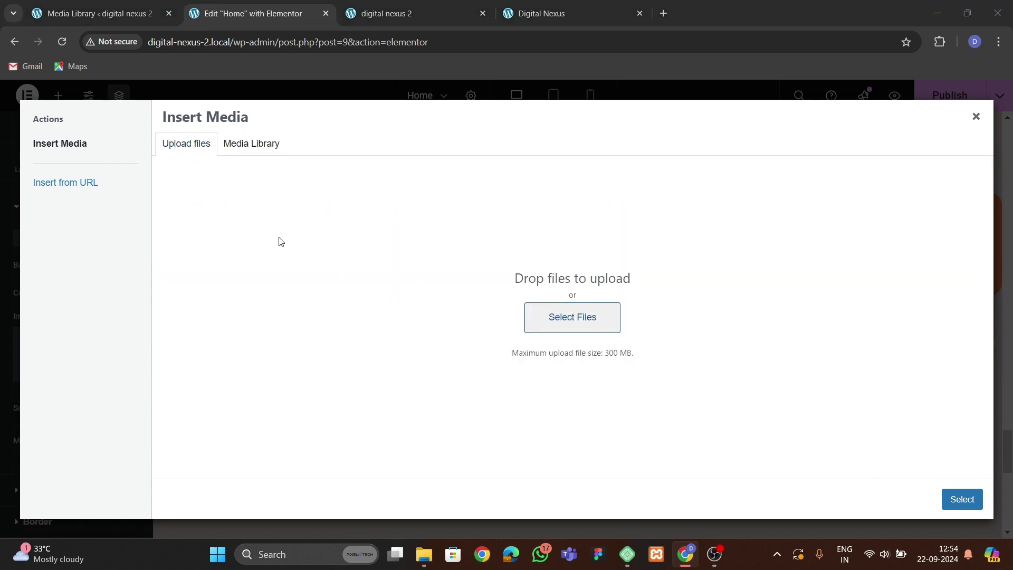
click(281, 241)
click(55, 170)
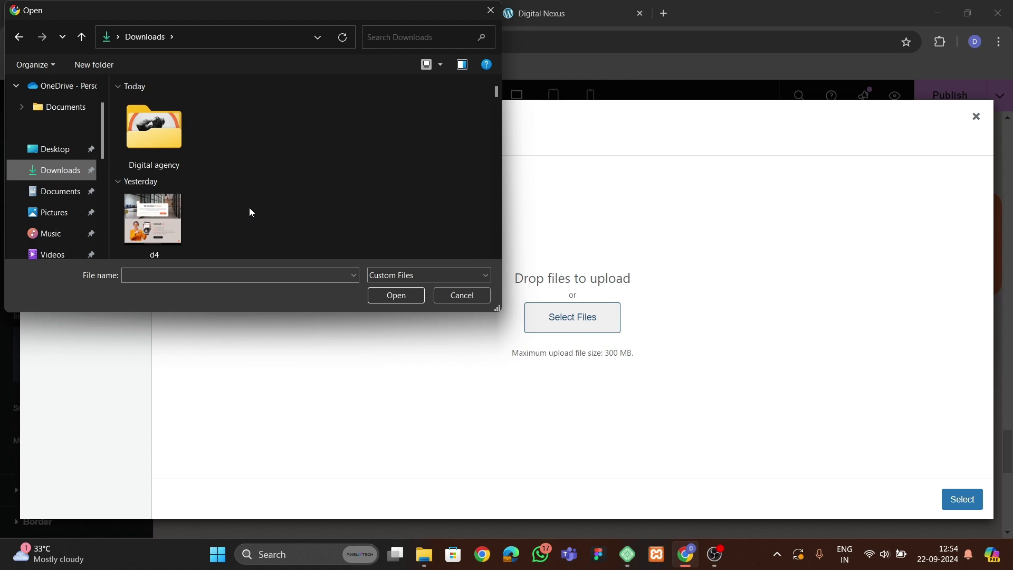
scroll(251, 211, down, 3)
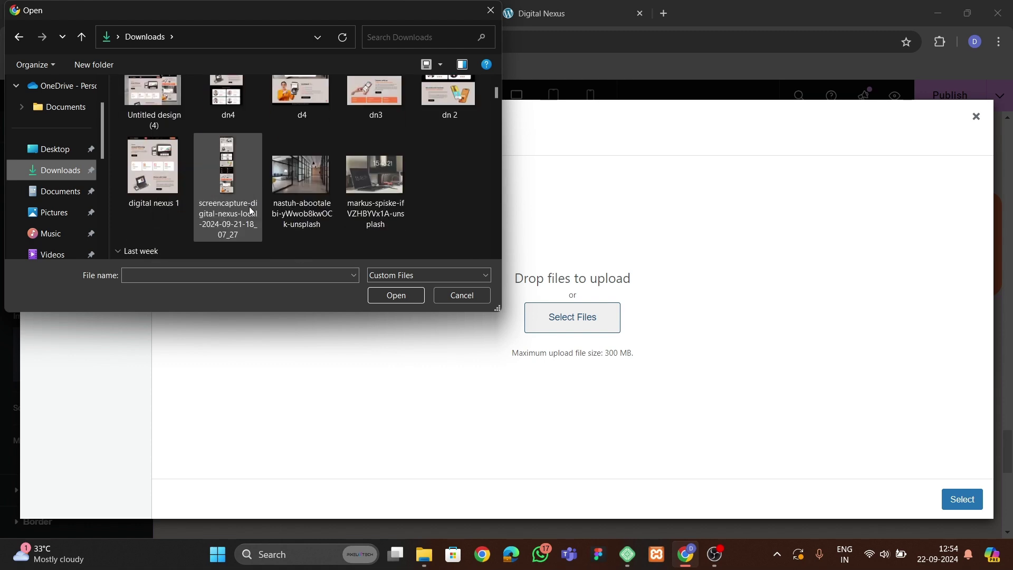
click(301, 176)
click(396, 294)
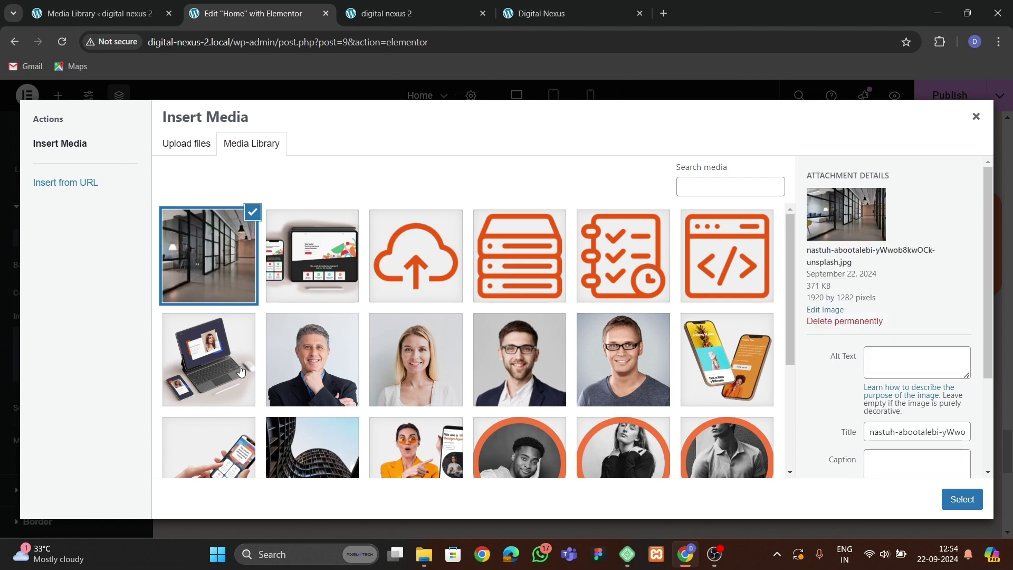
click(961, 498)
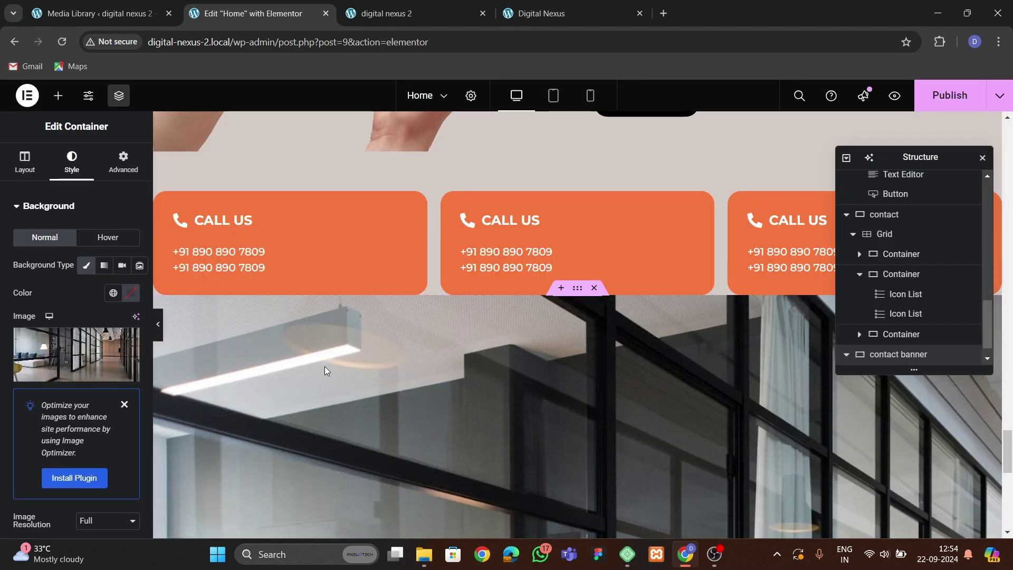
Set the background to Position Center Center, Attachment Fixed and Display Size Cover.
scroll(79, 369, down, 4)
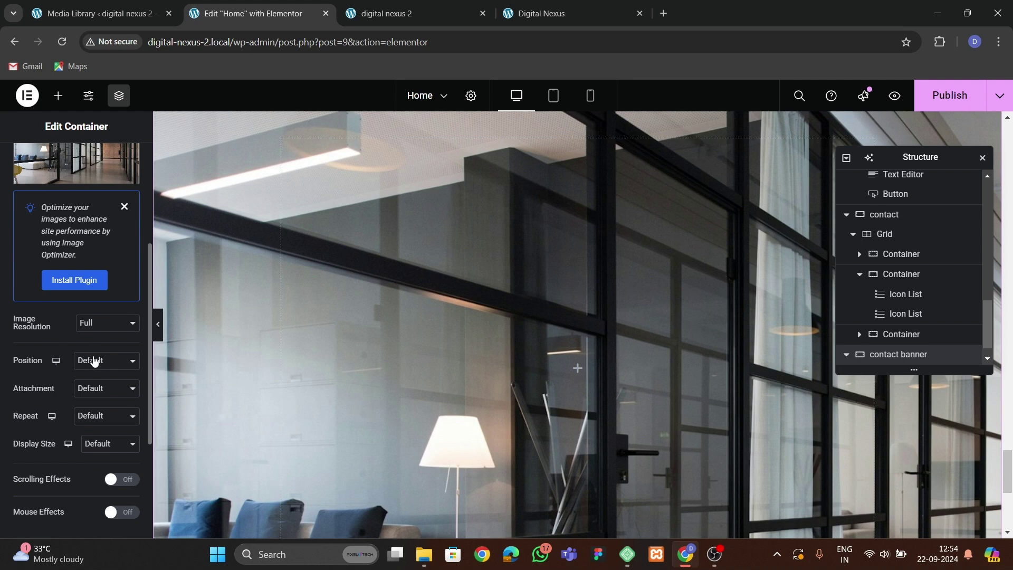
click(106, 360)
click(100, 201)
click(91, 419)
click(95, 390)
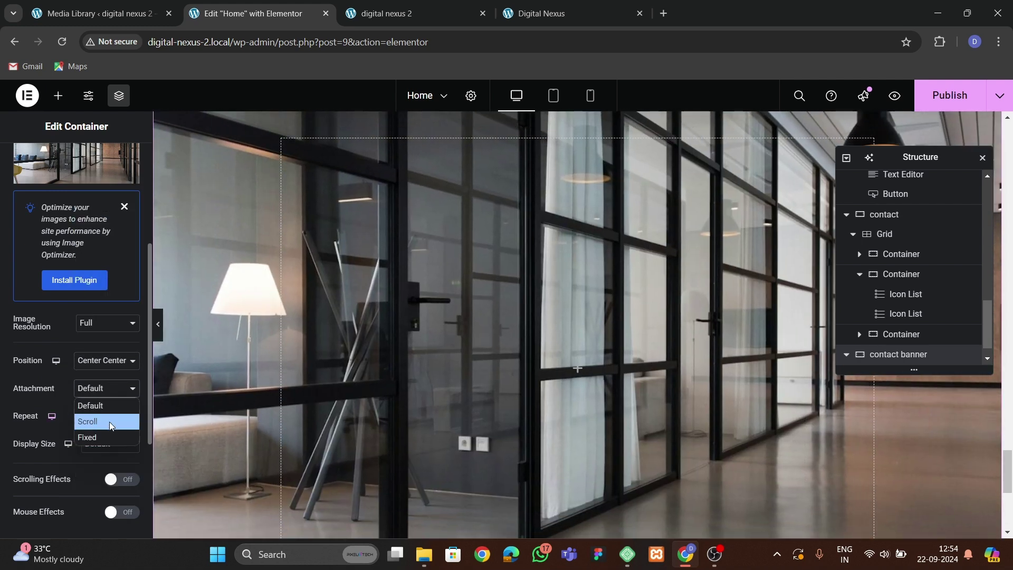
click(100, 437)
scroll(41, 394, down, 1)
scroll(413, 381, down, 1)
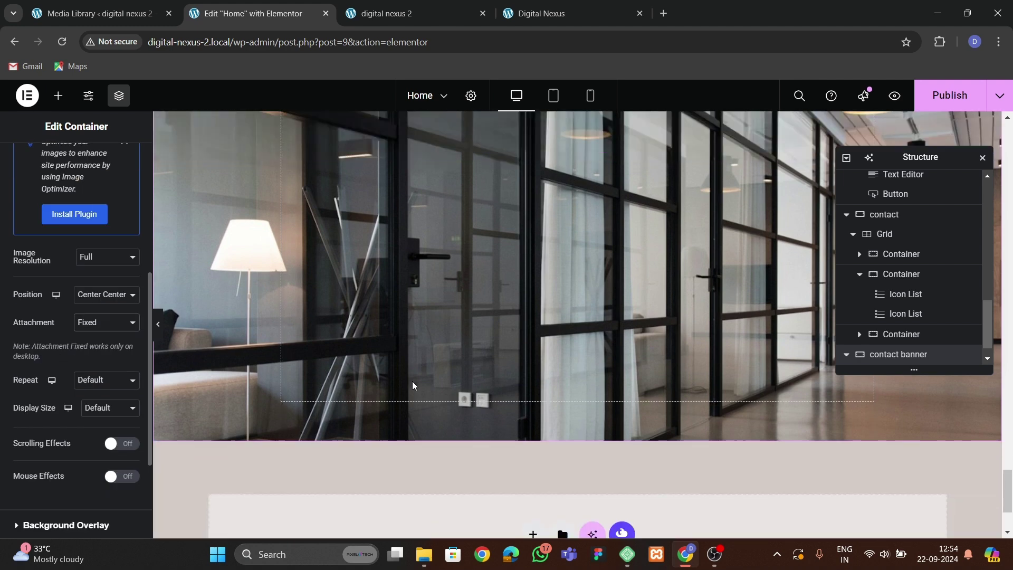
scroll(413, 381, down, 3)
scroll(340, 381, up, 4)
click(105, 408)
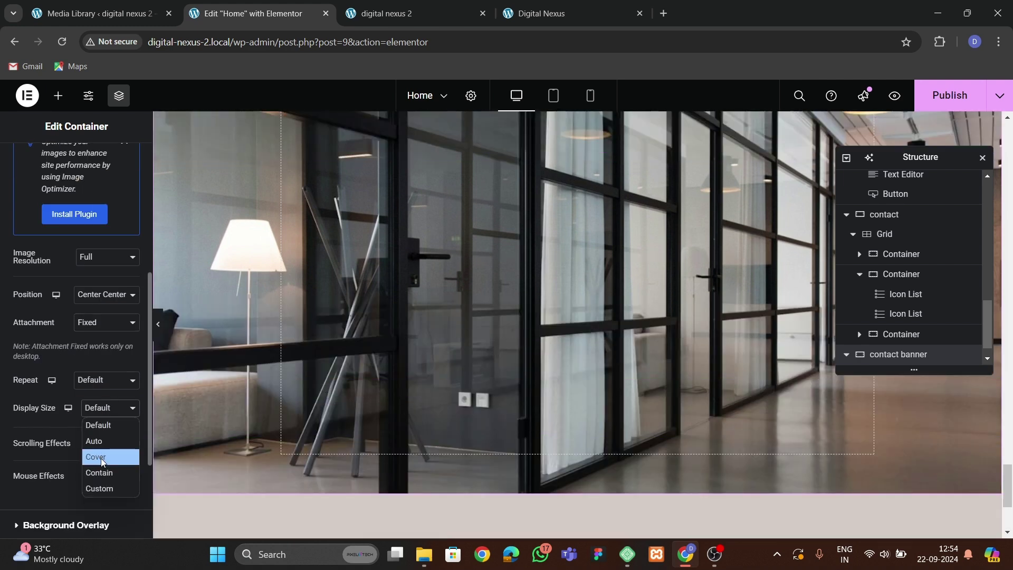
click(101, 456)
scroll(672, 297, up, 3)
scroll(664, 308, down, 2)
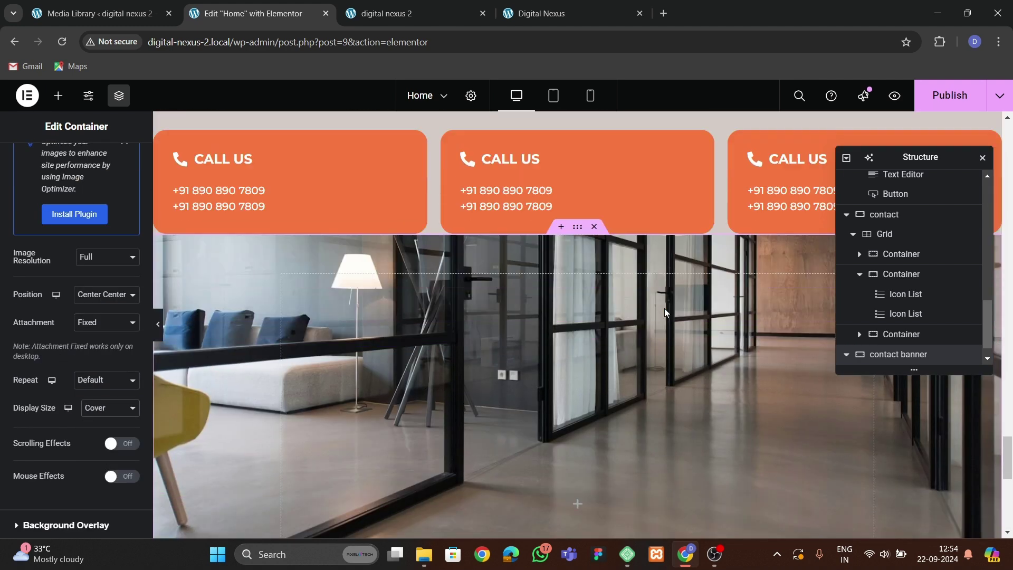
scroll(557, 237, up, 3)
Set the Call Us contact section's bottom padding to 80 px.
click(577, 304)
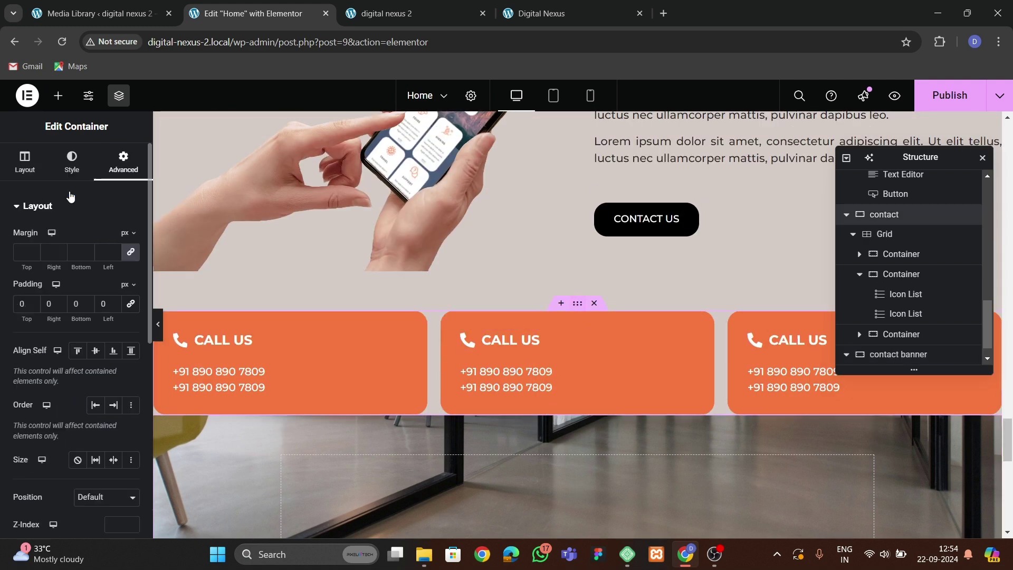
text(6)
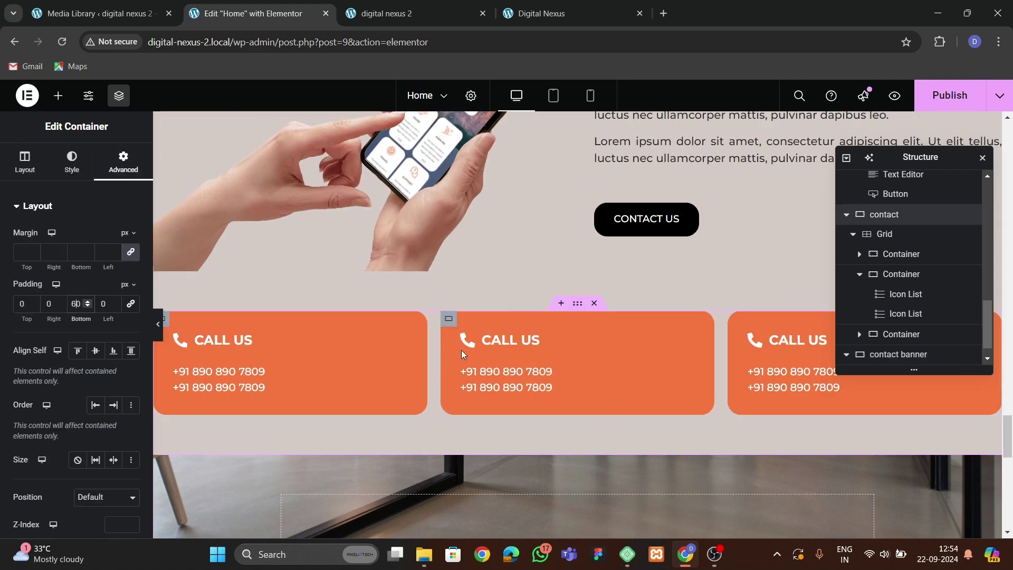
scroll(456, 357, down, 2)
key(BackSpace)
text(8)
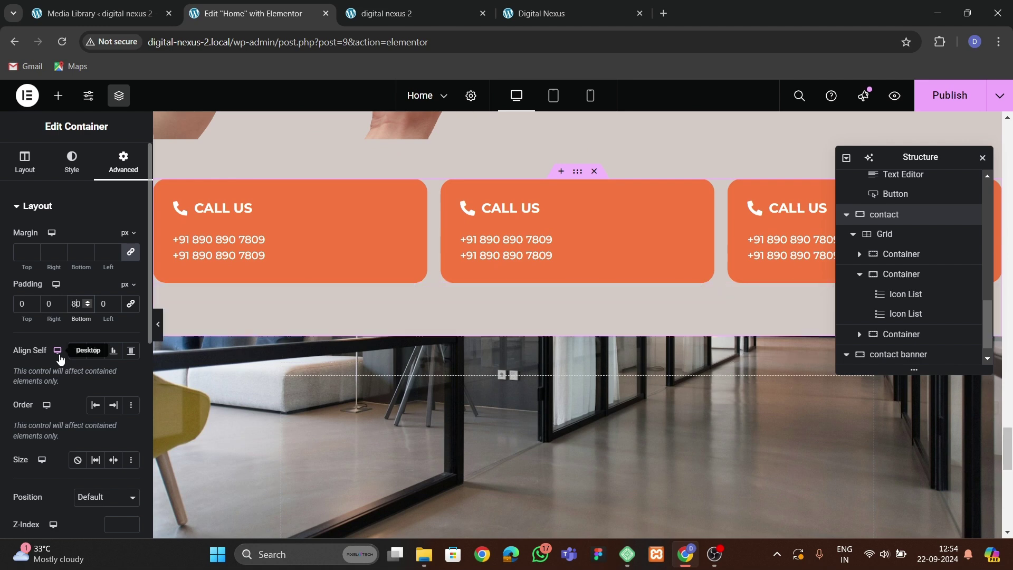
scroll(484, 320, down, 5)
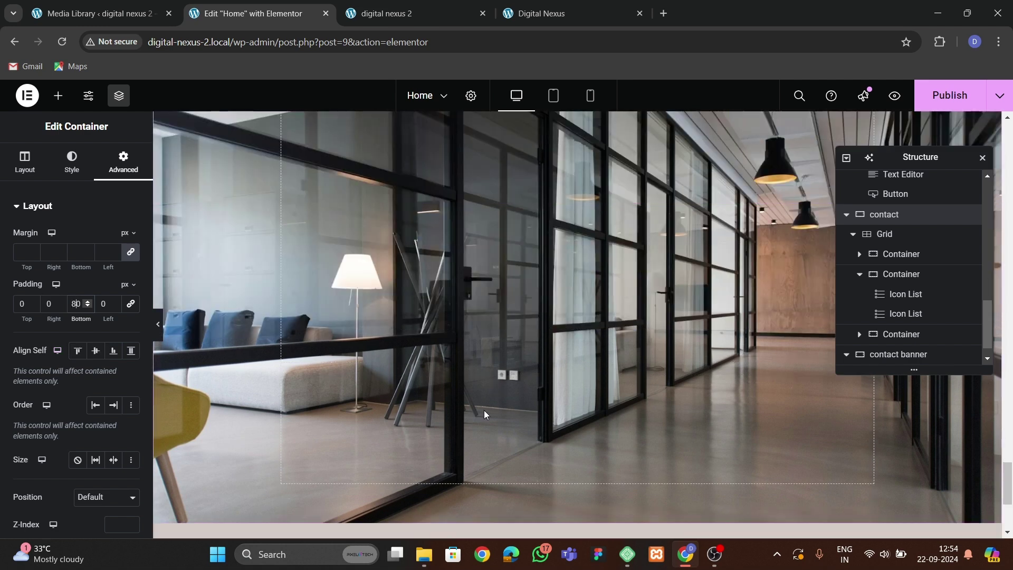
scroll(907, 316, down, 1)
Set the contact banner's minimum height to 600 px.
click(897, 335)
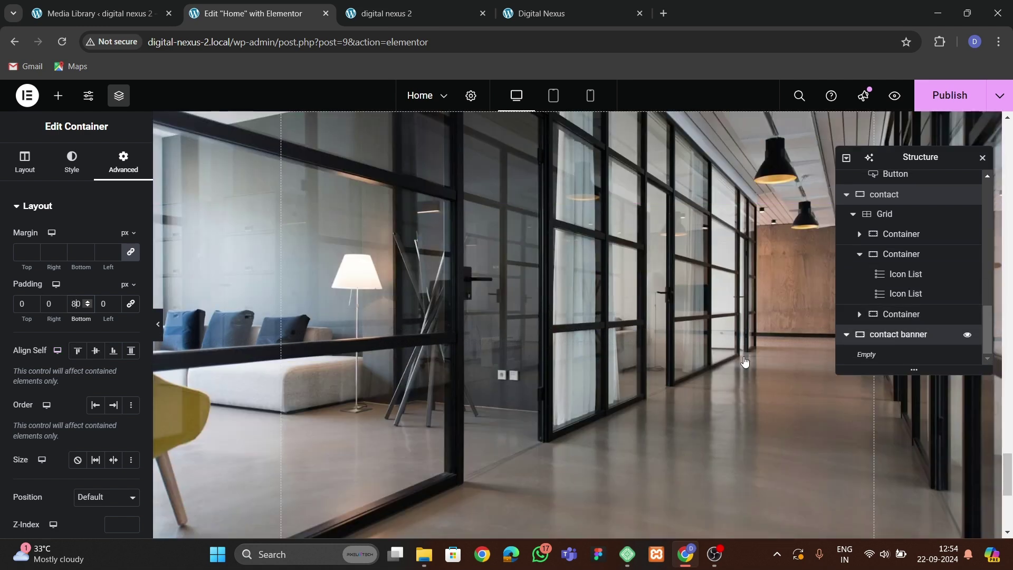
click(29, 173)
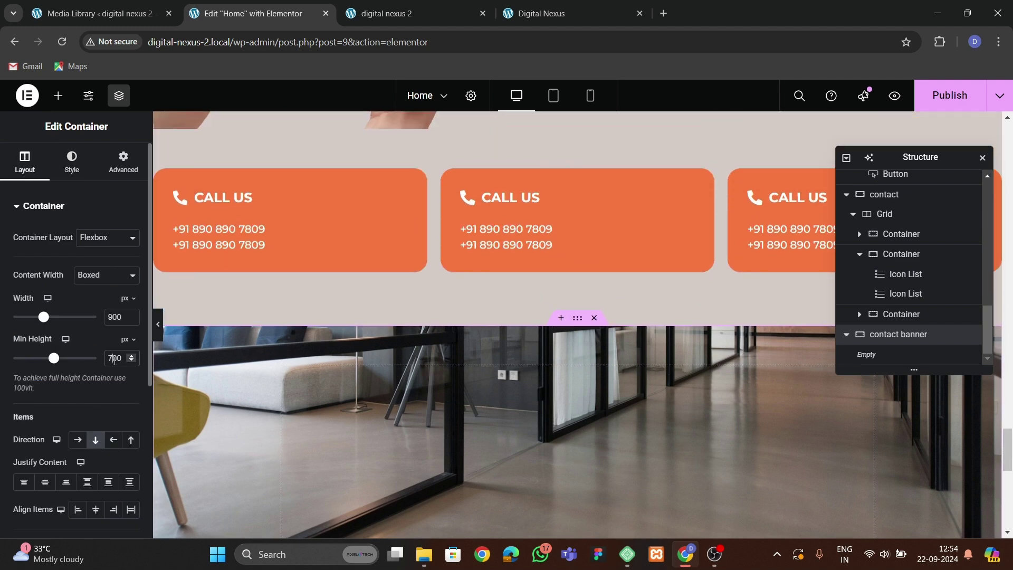
text(600)
scroll(600, 286, down, 5)
scroll(565, 327, up, 2)
Drag a Container into the contact banner and set the banner's Justify Content to End.
click(58, 95)
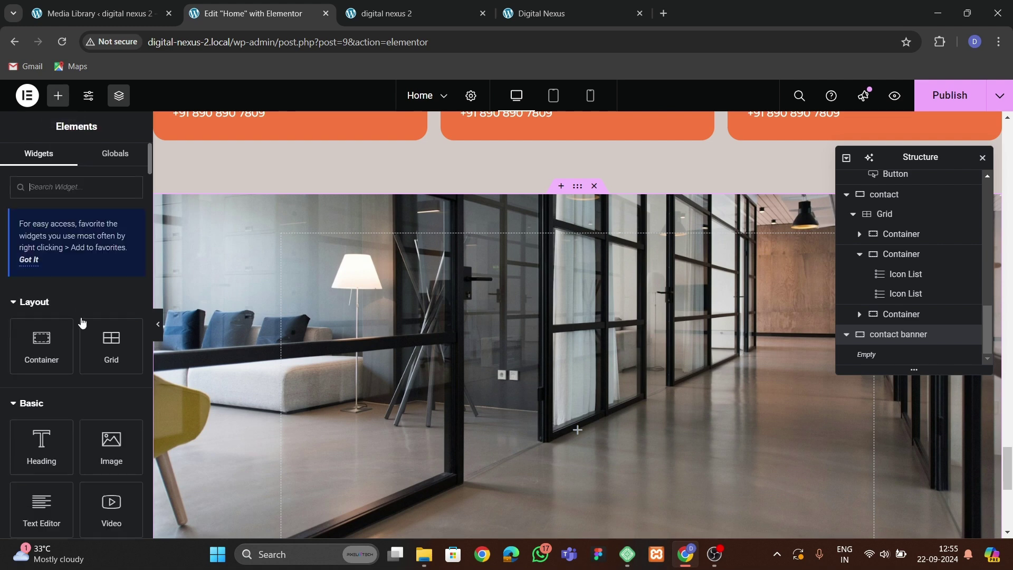
drag(37, 221, 554, 452)
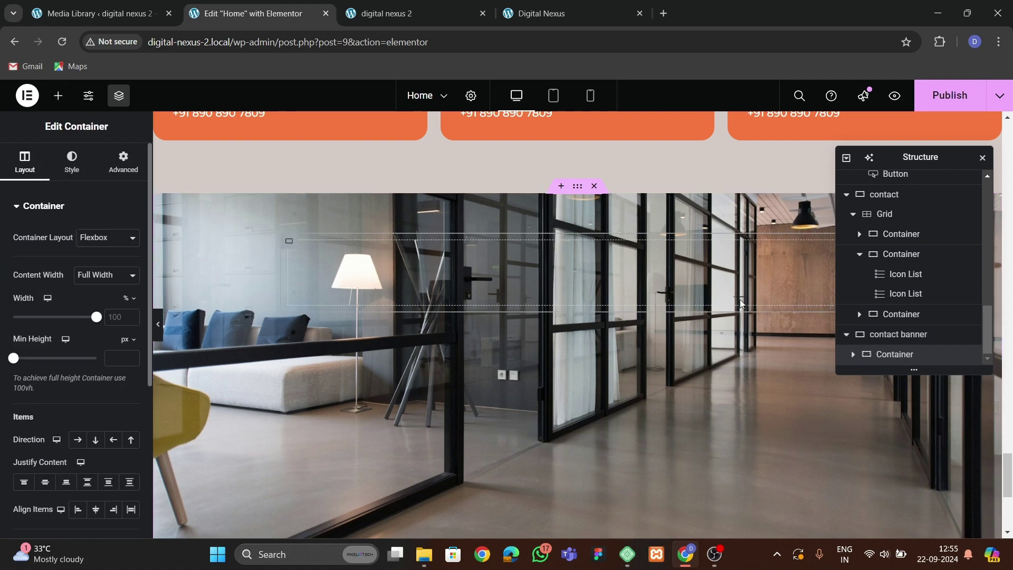
click(957, 333)
scroll(55, 303, down, 4)
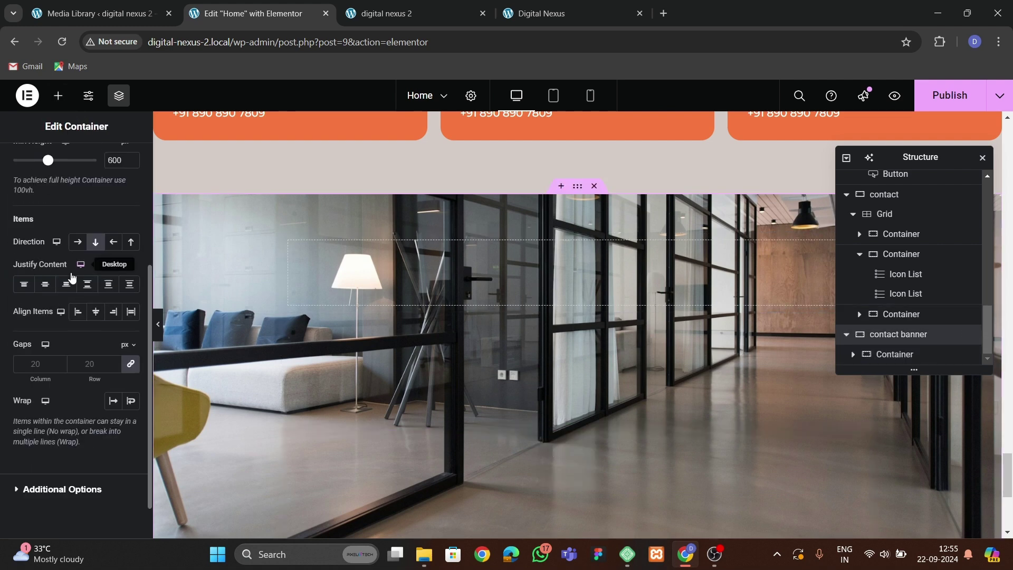
click(45, 284)
click(66, 284)
scroll(518, 359, down, 2)
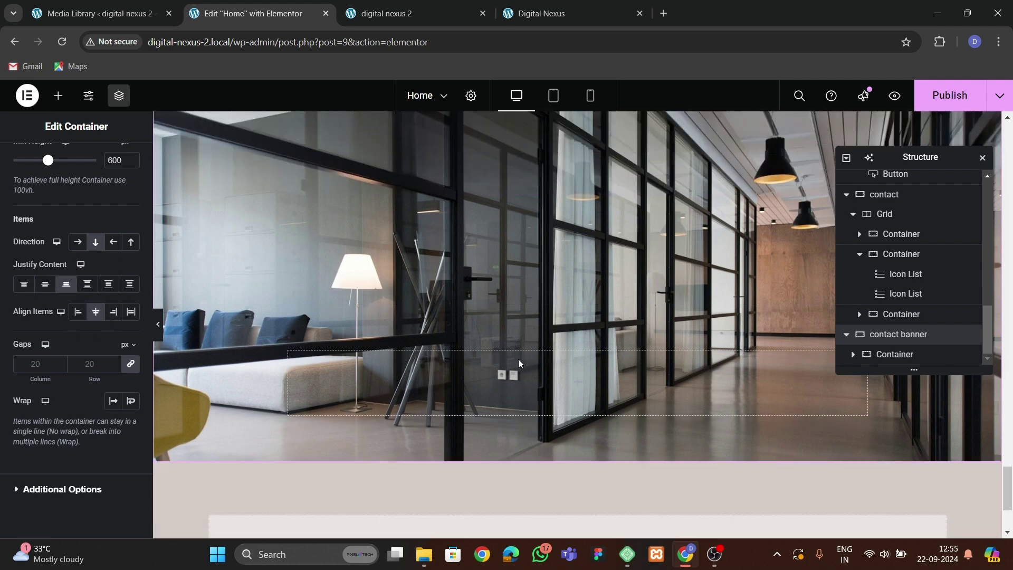
Give the inner container a white Classic background.
click(896, 362)
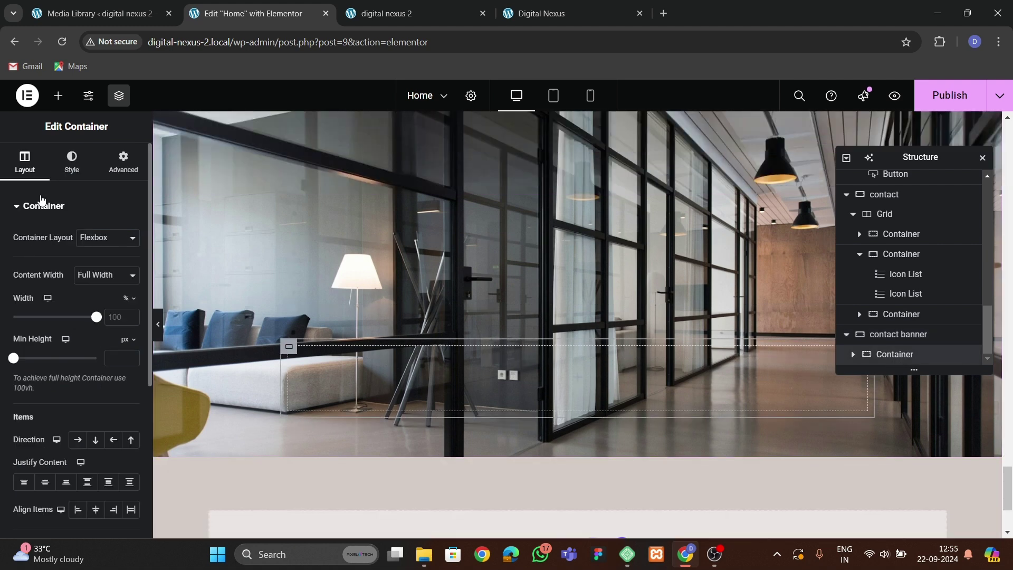
click(123, 161)
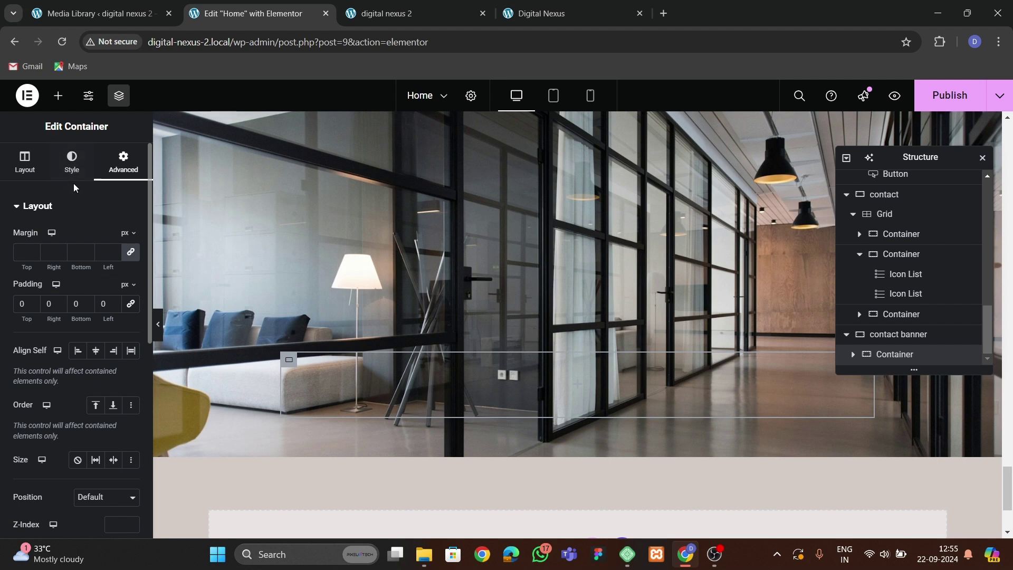
click(71, 161)
click(86, 264)
click(131, 292)
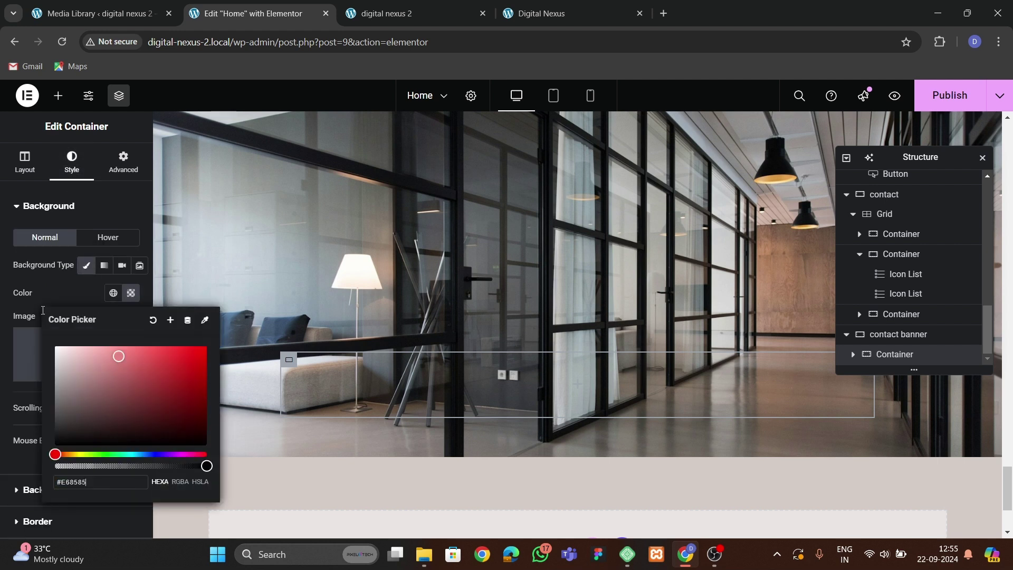
click(111, 292)
click(87, 299)
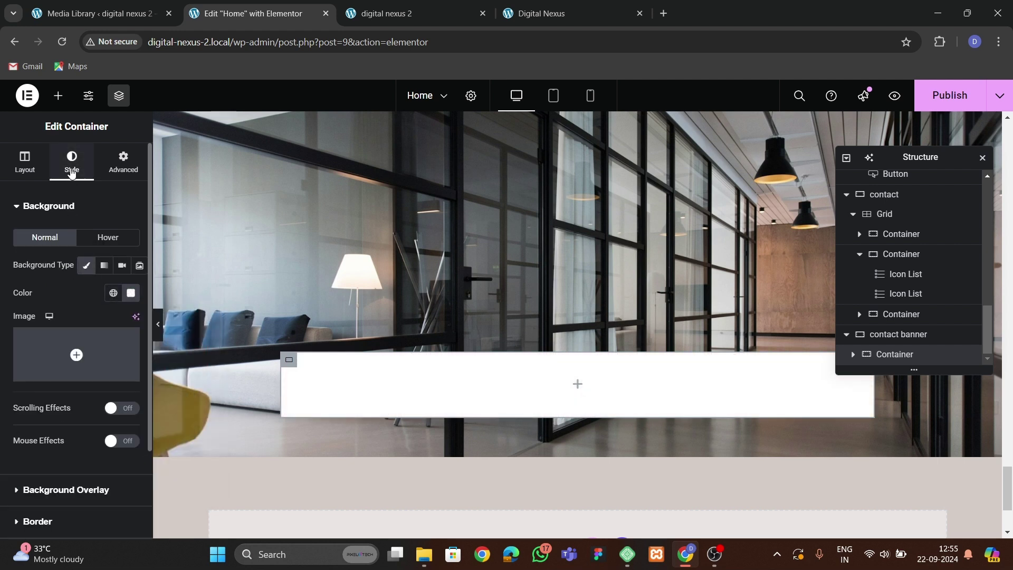
Round the card's corners to 20 px, add padding, then view the live Digital Nexus page.
scroll(41, 382, down, 2)
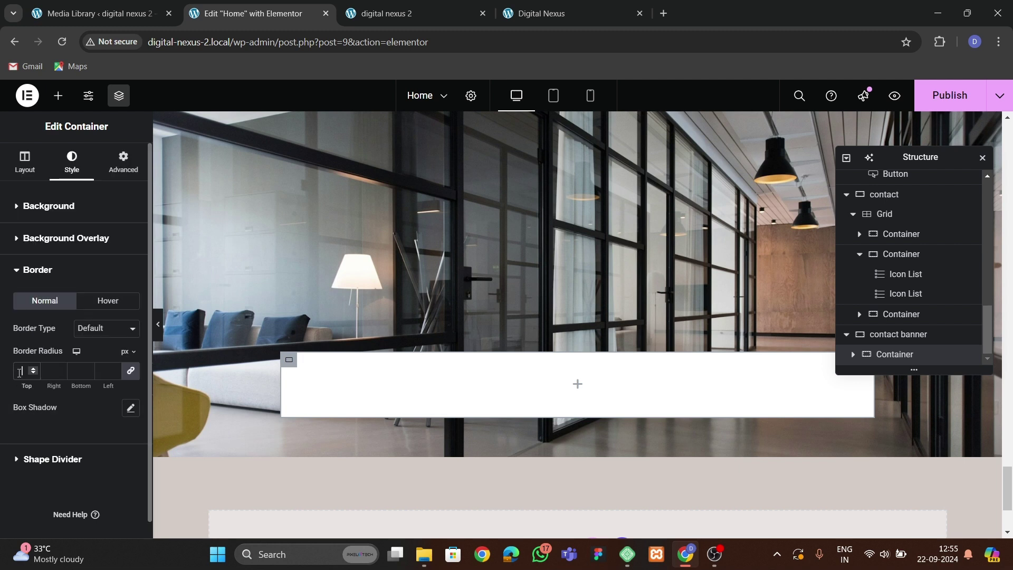
text(0)
click(123, 162)
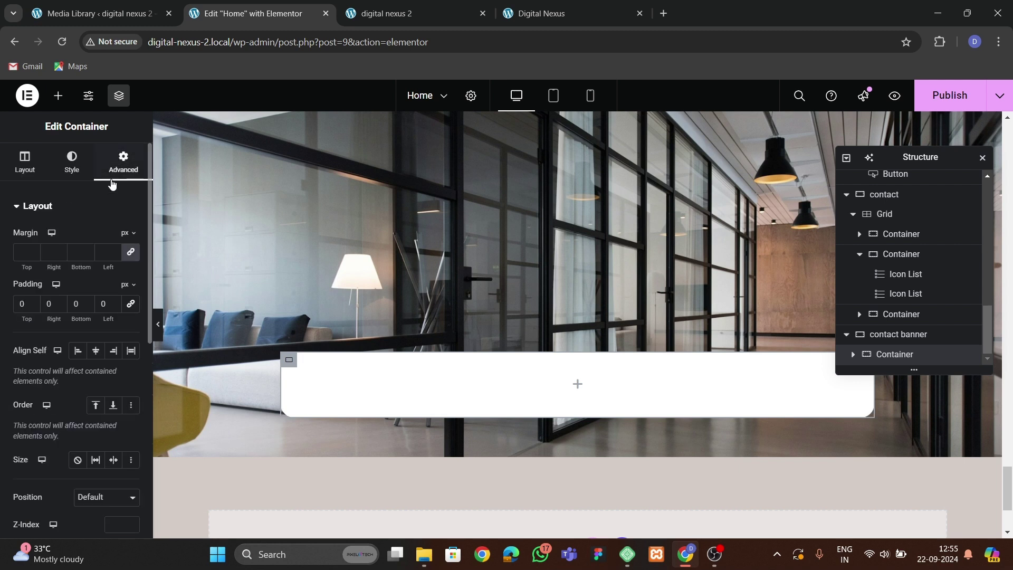
click(21, 303)
text(5)
click(541, 13)
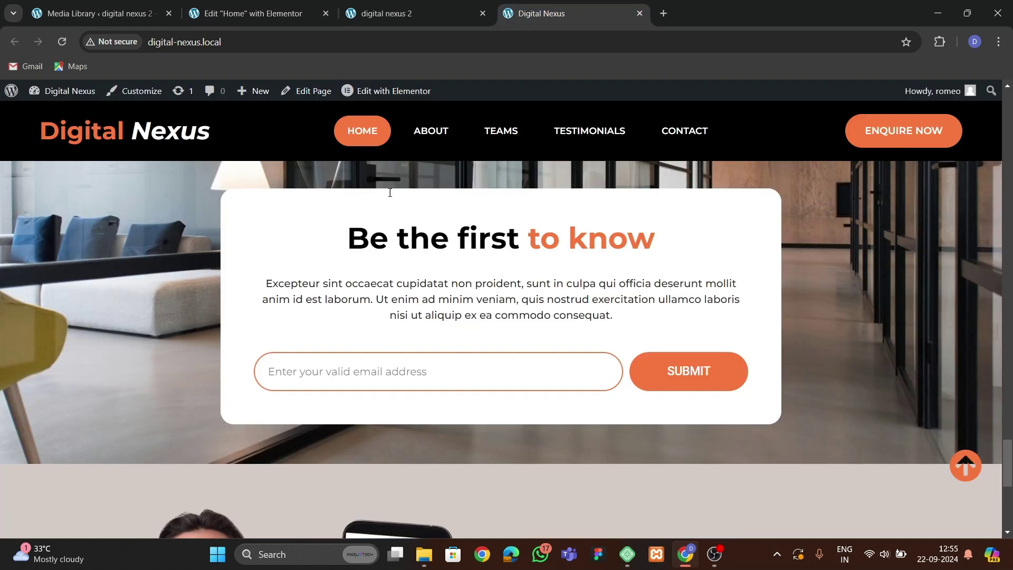
Select the Partner with Codal heading, duplicating it and deleting the duplicate.
click(248, 13)
scroll(400, 341, up, 10)
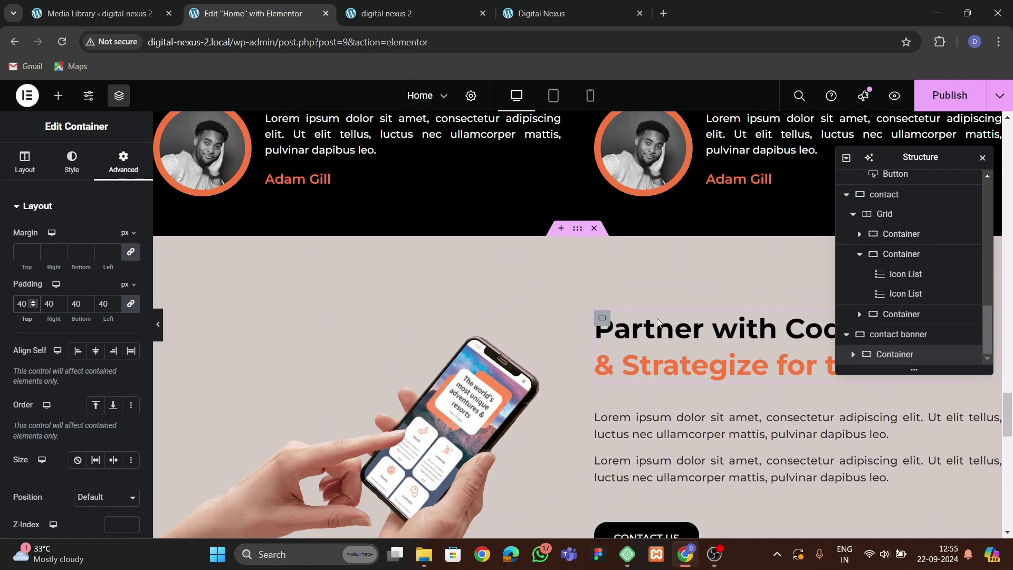
click(647, 321)
right_click(689, 363)
click(723, 296)
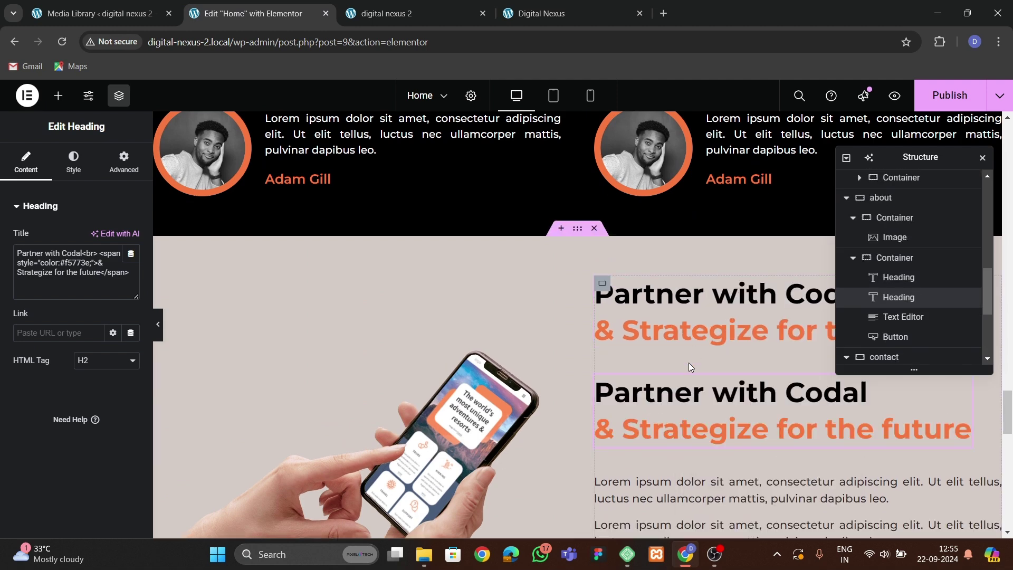
right_click(686, 401)
click(691, 522)
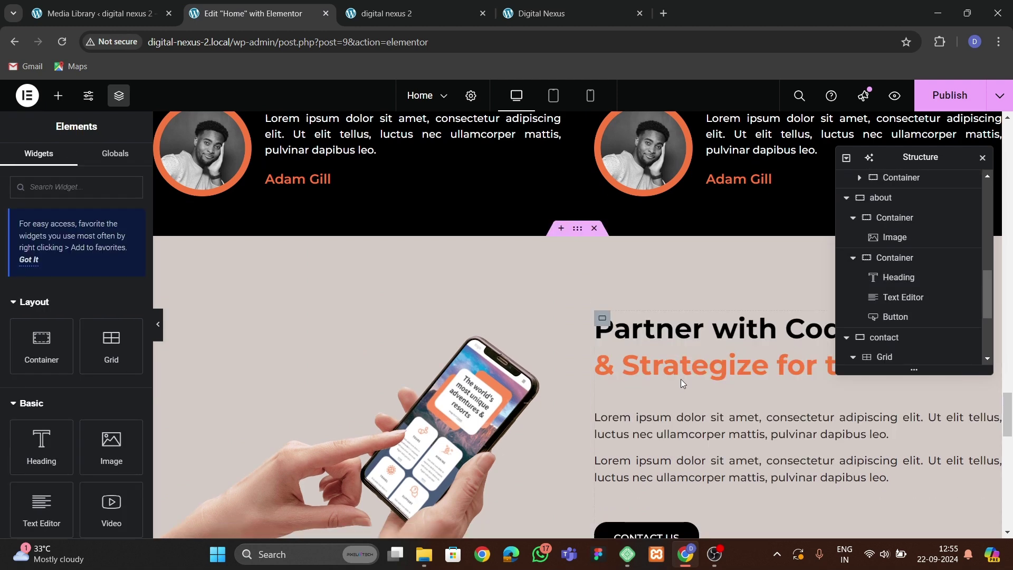
Copy the Partner with Codal heading and paste it into the banner's white card.
right_click(681, 391)
key(Escape)
scroll(533, 360, down, 15)
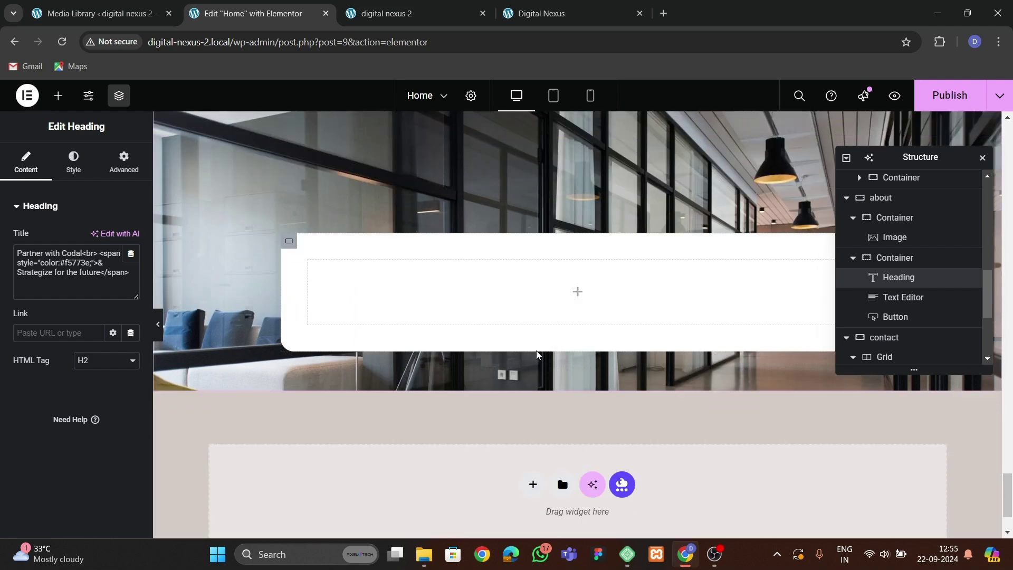
right_click(416, 275)
click(443, 314)
scroll(907, 316, down, 1)
Centre the card's items both ways and set the heading's alignment to center.
click(904, 337)
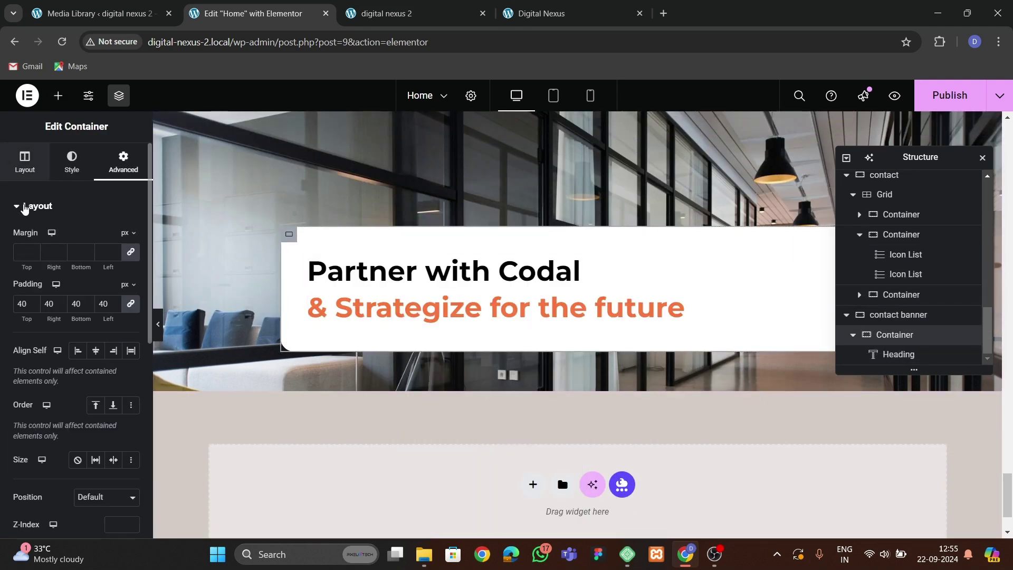
click(11, 172)
scroll(85, 370, down, 3)
click(45, 349)
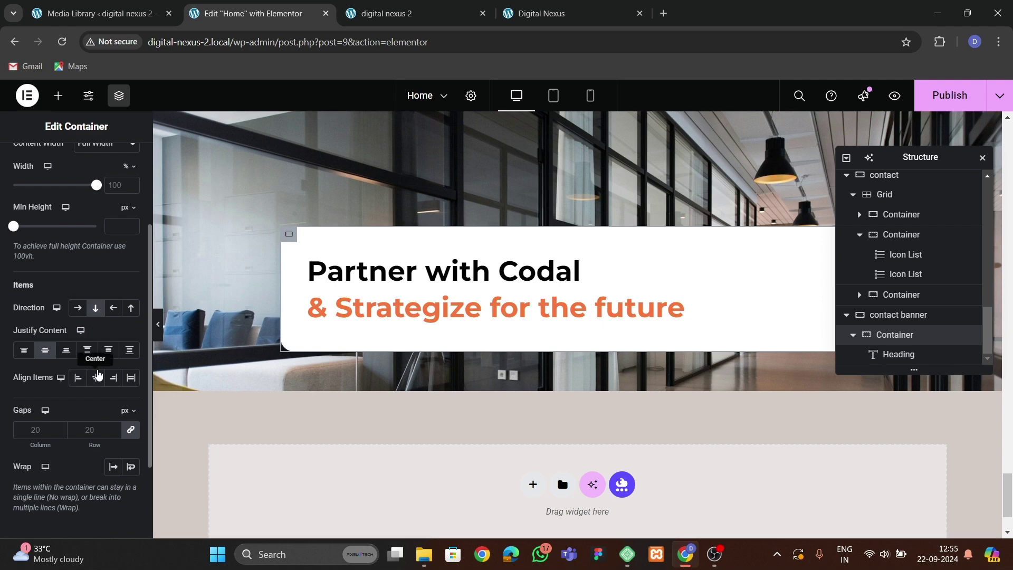
click(95, 377)
click(501, 280)
click(73, 161)
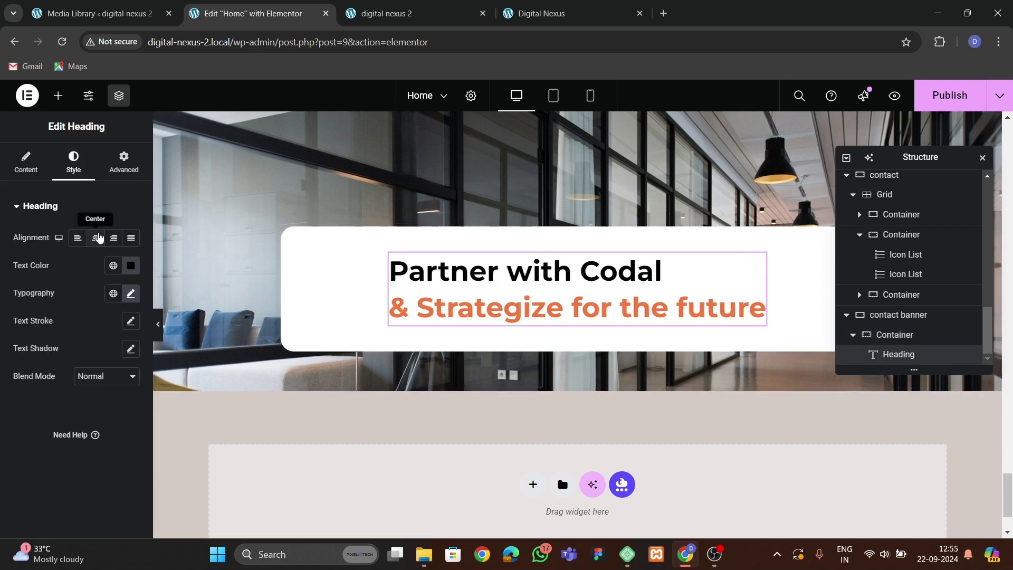
click(97, 238)
Retitle the heading 'Be the first', with the orange second line reading 'to know'.
click(554, 13)
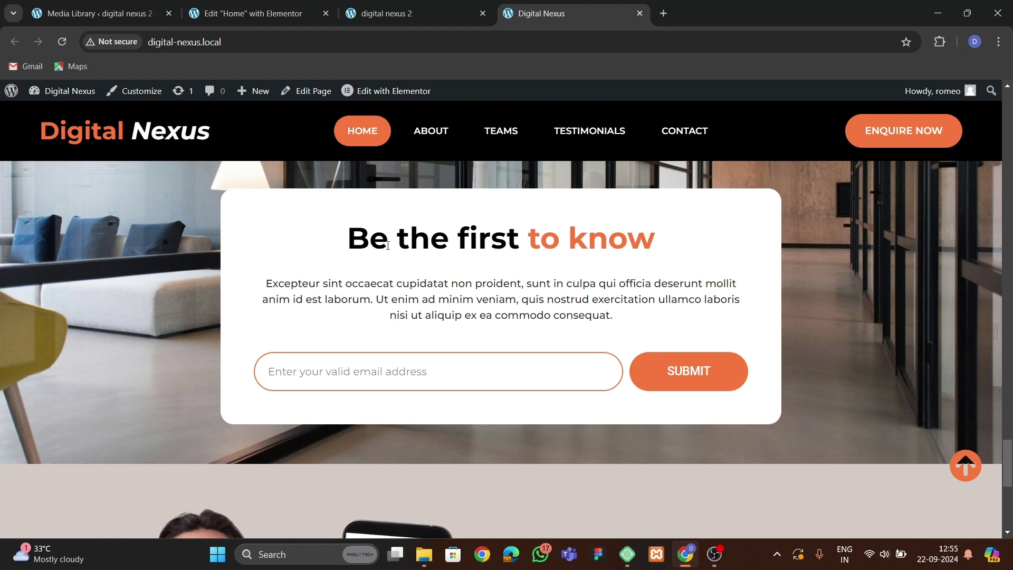
drag(349, 257, 517, 248)
key(ctrl+c)
click(247, 13)
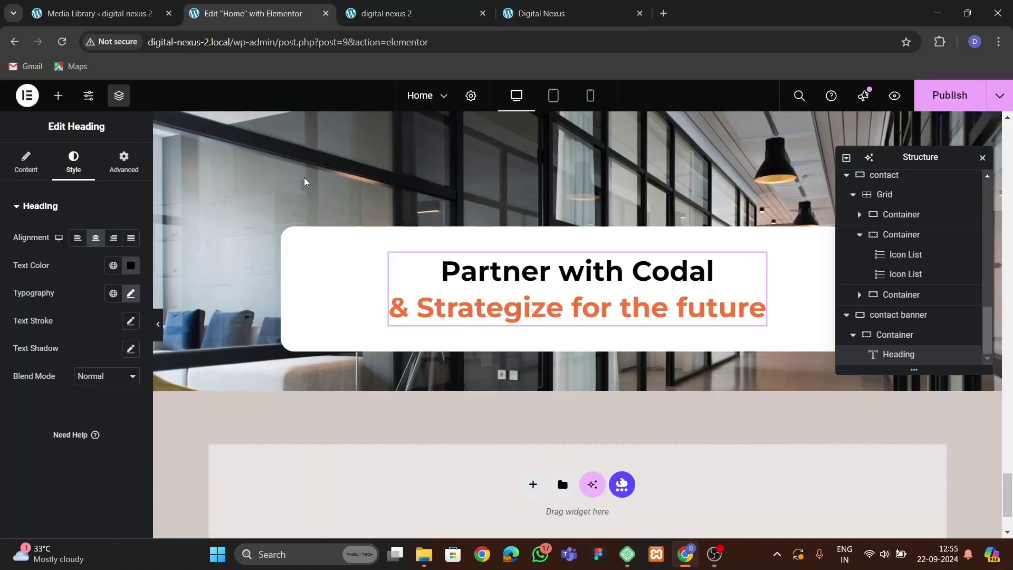
click(26, 160)
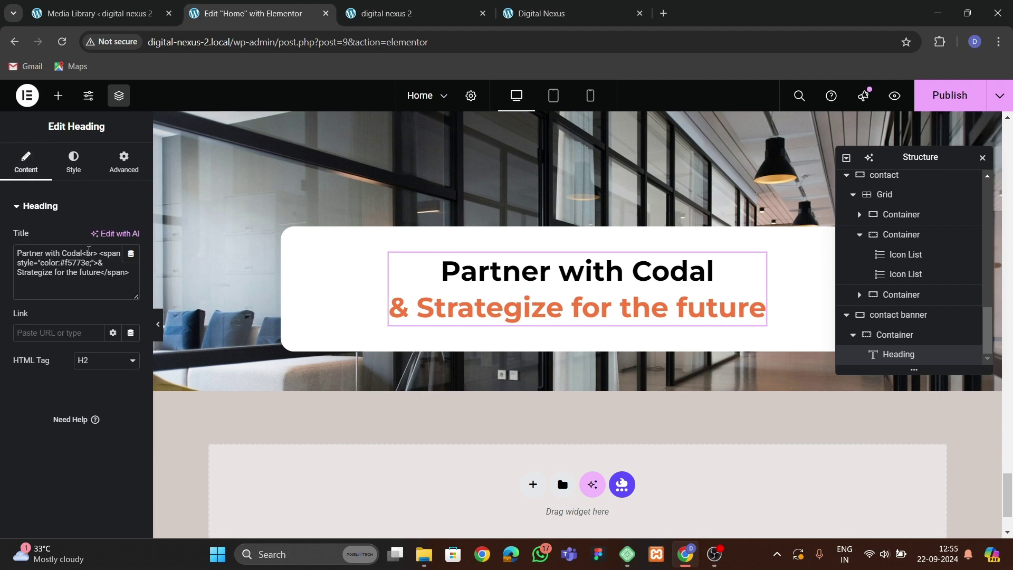
drag(87, 253, 2, 255)
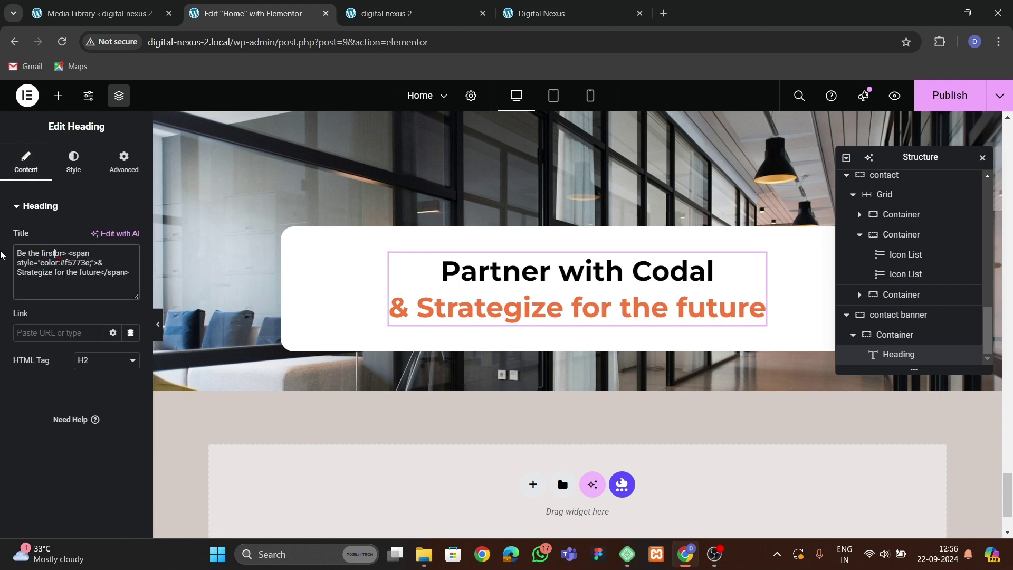
key(ctrl+v)
text(<)
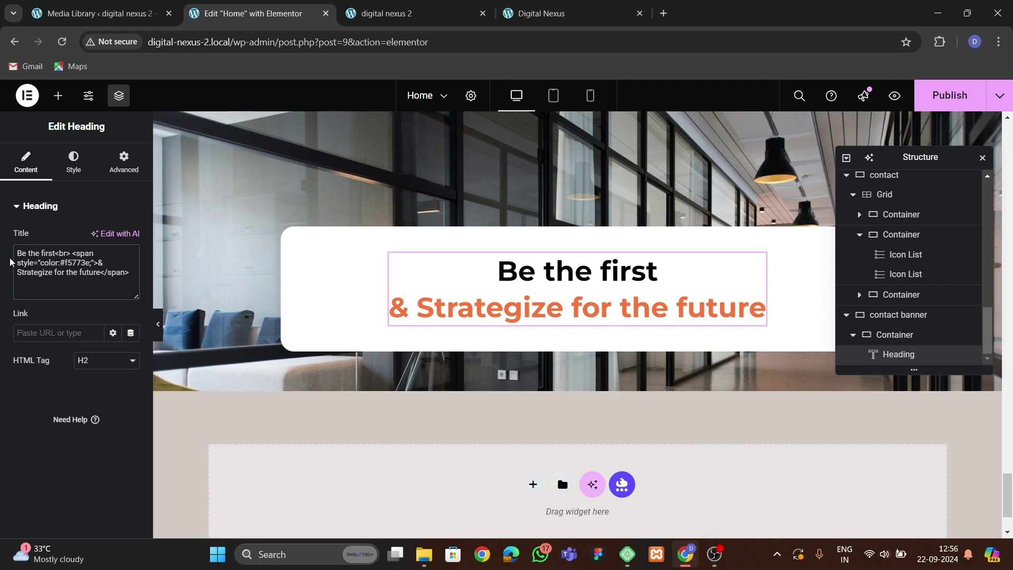
drag(99, 263, 90, 279)
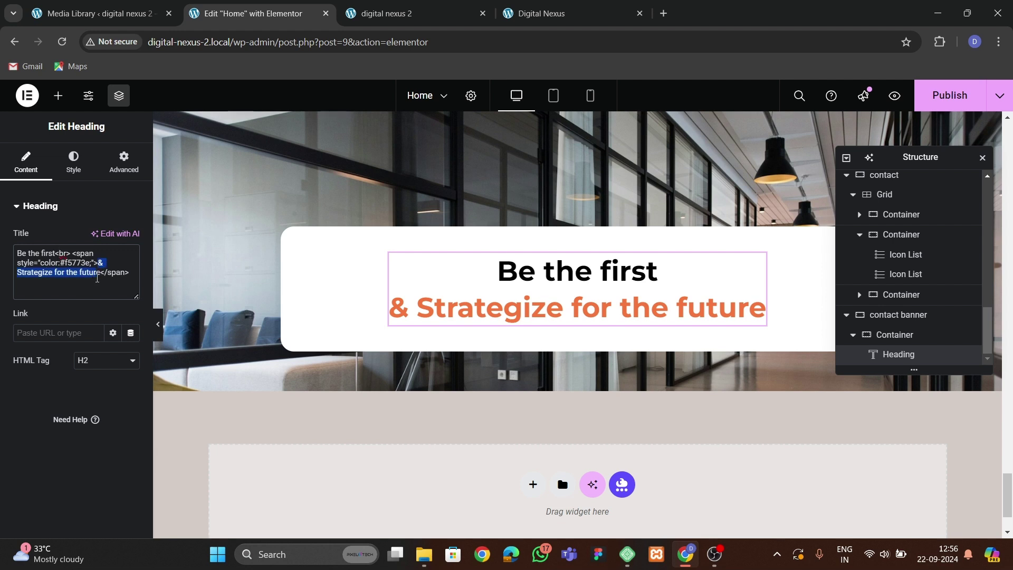
key(BackSpace)
text(to know)
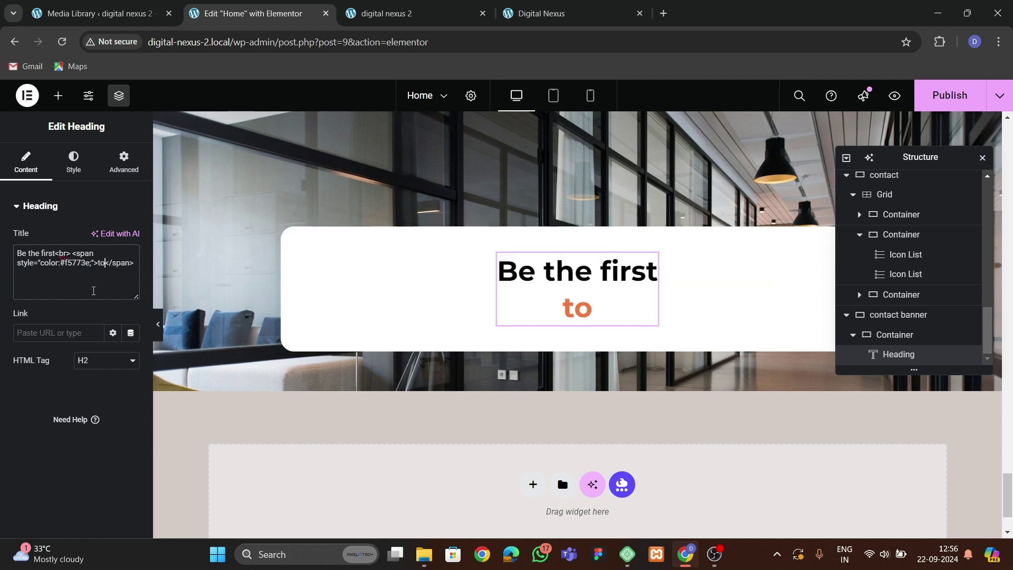
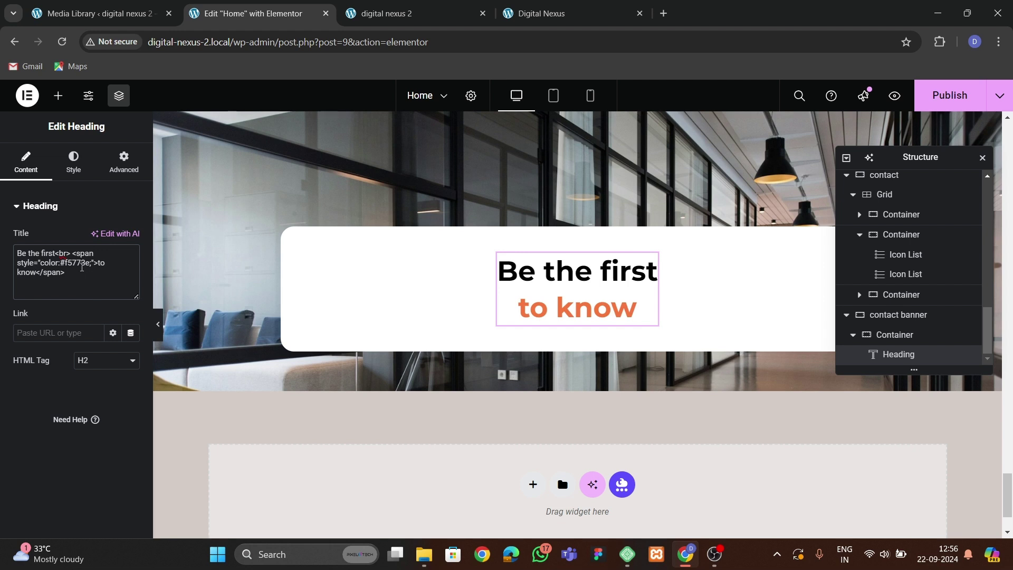
Remove the line break so 'Be the first to know' sits on one line, checking the live site.
key(BackSpace)
key(BackSpace)
key(BackSpace)
key(BackSpace)
key(BackSpace)
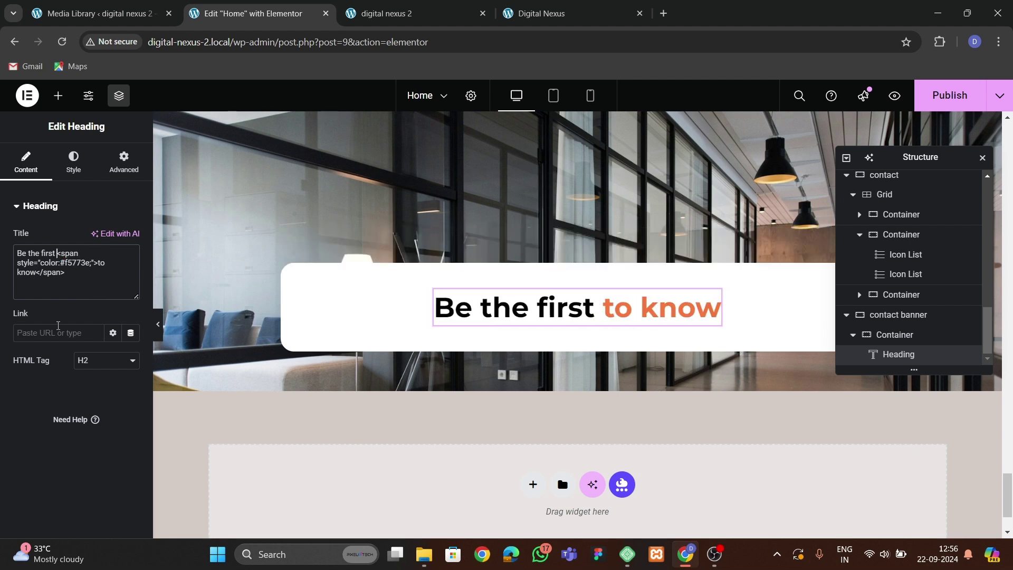
click(519, 21)
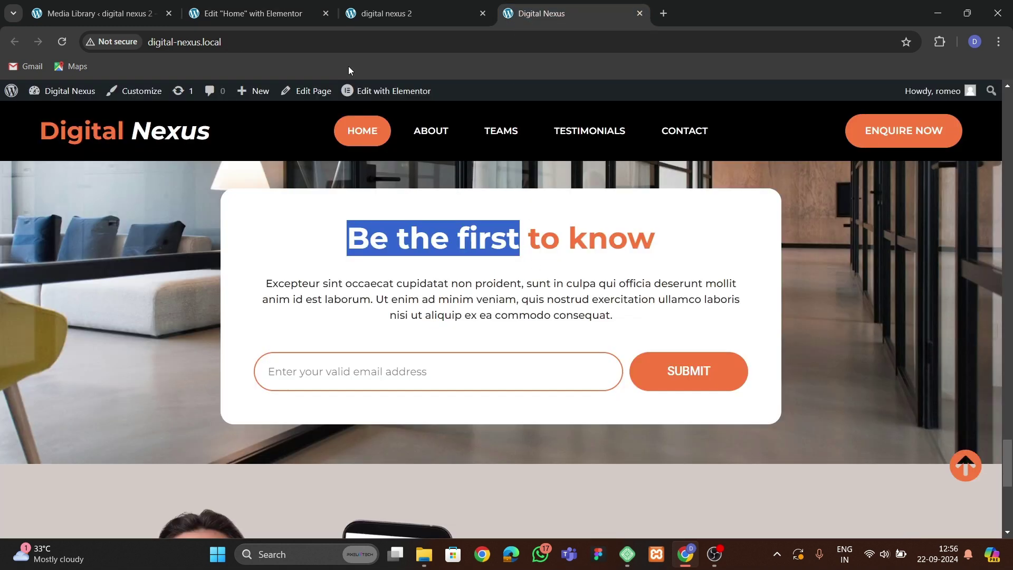
key(ctrl+2)
scroll(446, 353, up, 15)
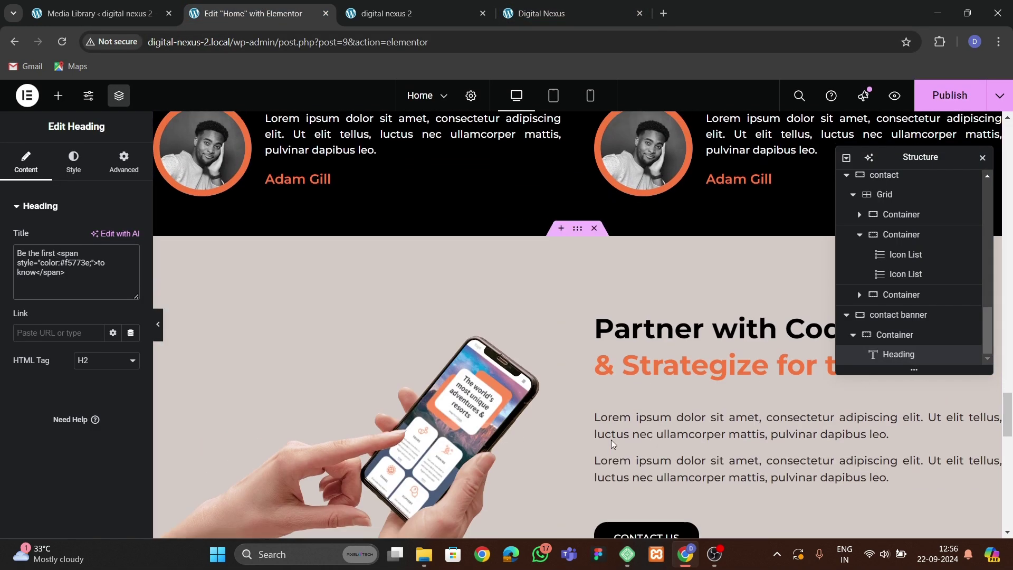
click(592, 437)
Paste a copy of the about-section paragraph under the heading and centre-align it.
right_click(635, 437)
click(665, 369)
scroll(524, 356, down, 8)
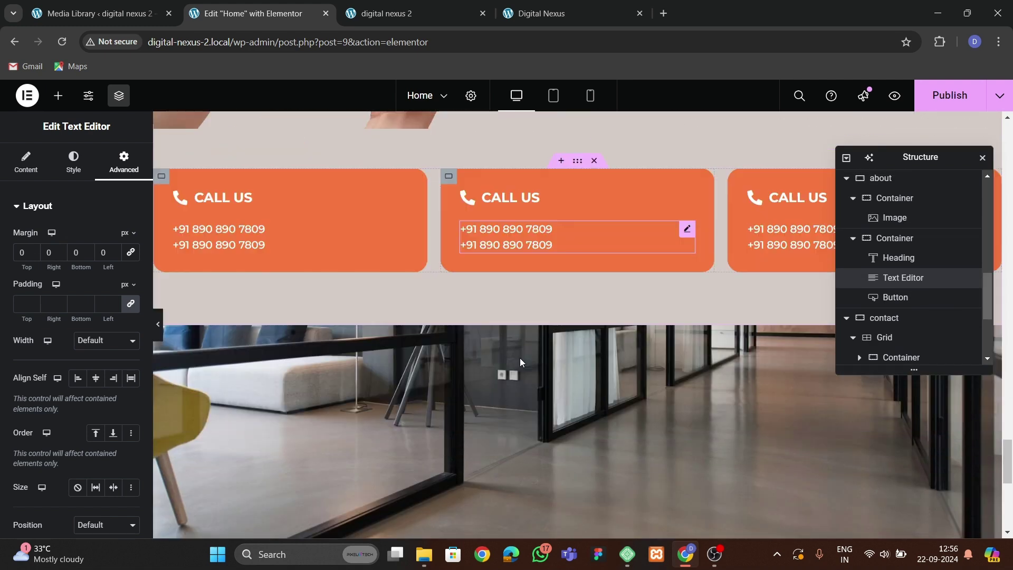
scroll(520, 358, down, 5)
click(519, 369)
right_click(519, 369)
click(552, 344)
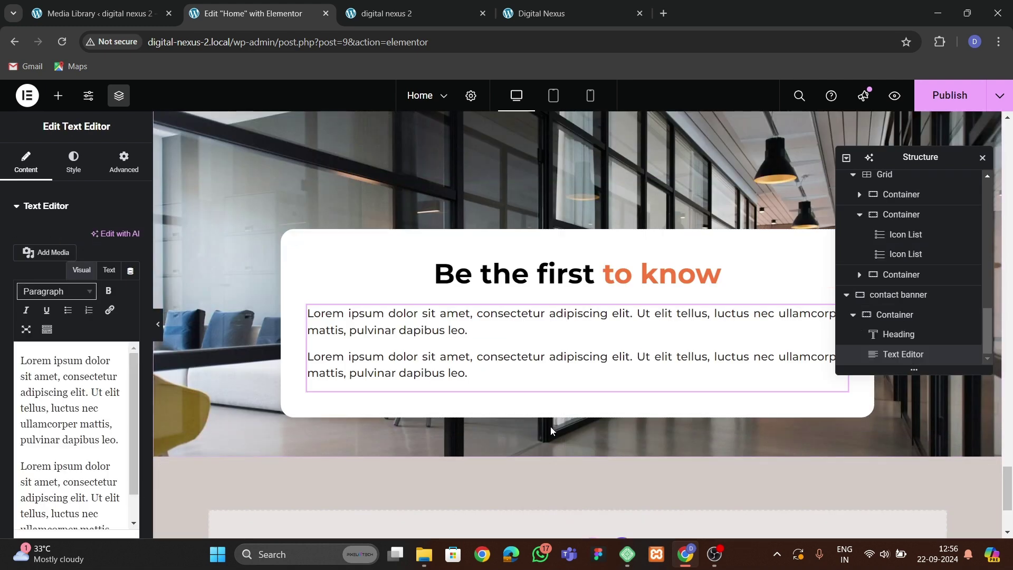
click(73, 161)
click(95, 238)
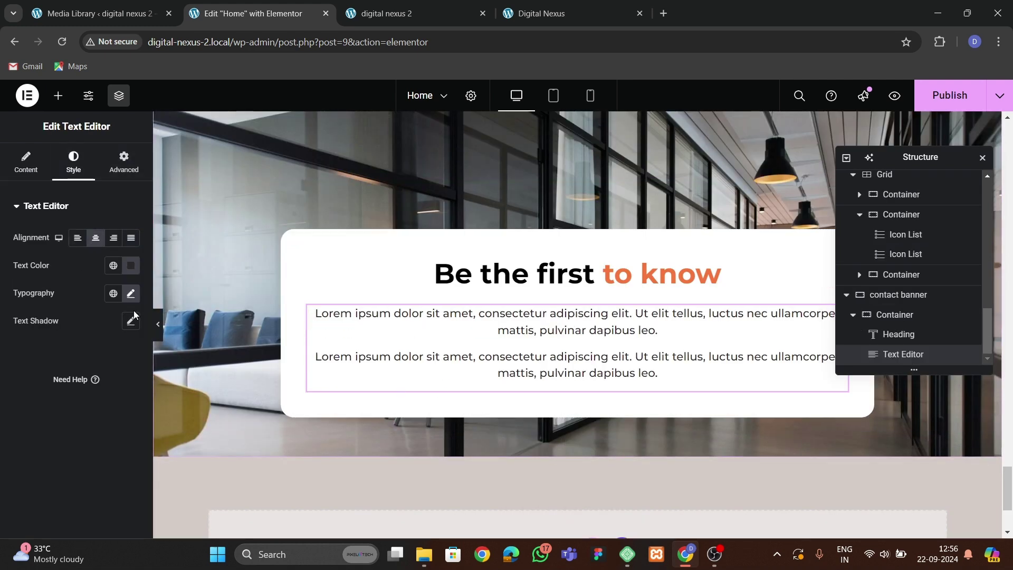
click(41, 164)
Trim the pasted placeholder down to a single Lorem paragraph.
drag(37, 453, 129, 544)
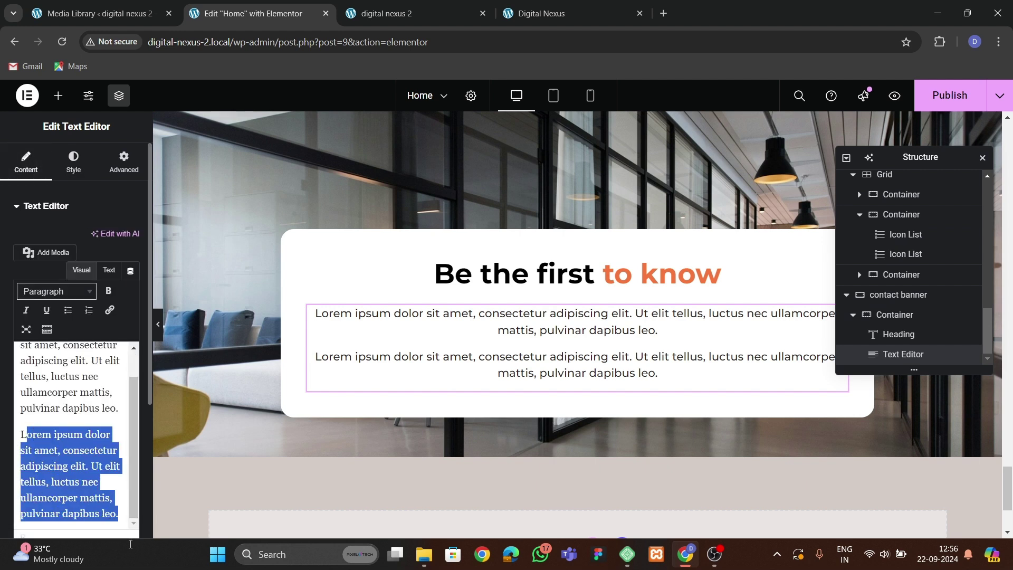
text(L)
key(BackSpace)
key(BackSpace)
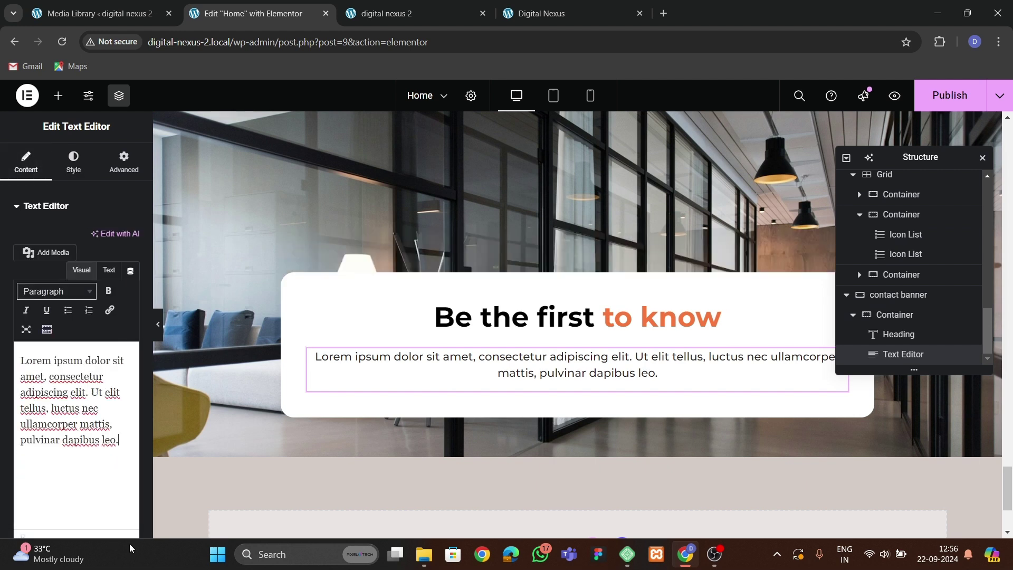
click(82, 435)
key(Return)
key(BackSpace)
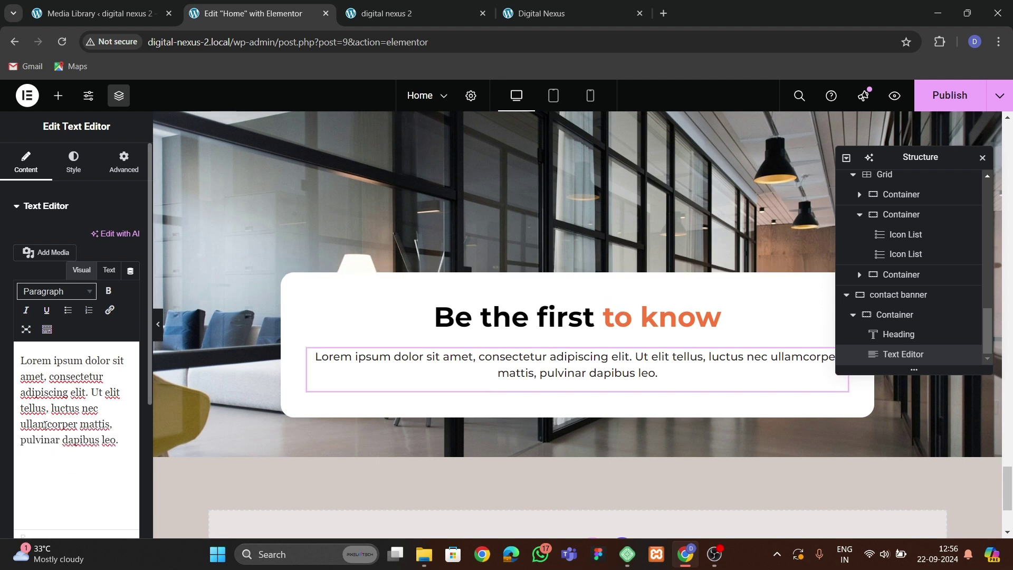
key(Return)
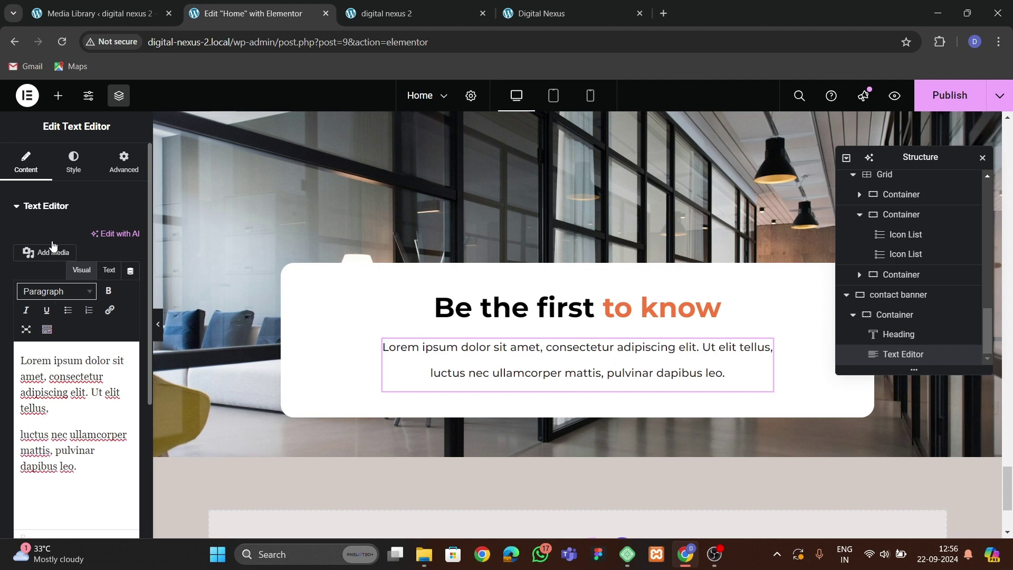
key(BackSpace)
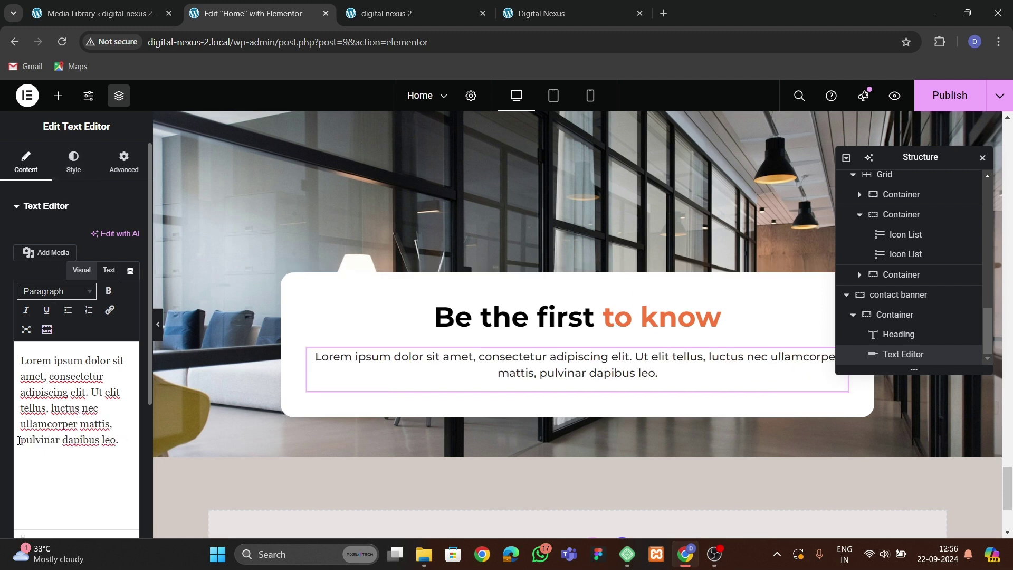
Replace the paragraph with the Excepteur text copied from the live site, pasted in Text mode.
click(541, 13)
click(491, 281)
drag(263, 283, 625, 312)
key(ctrl+c)
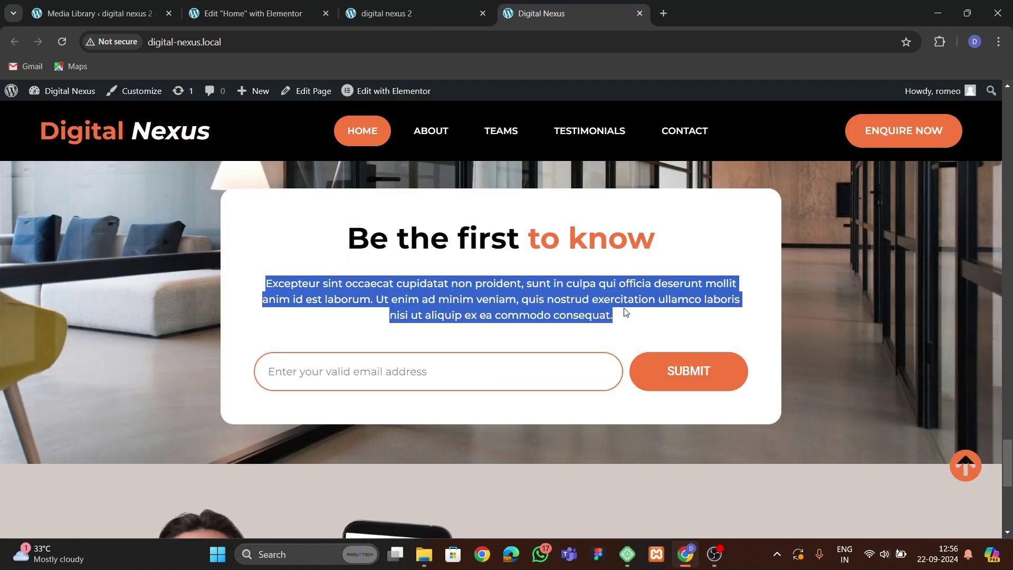
click(253, 13)
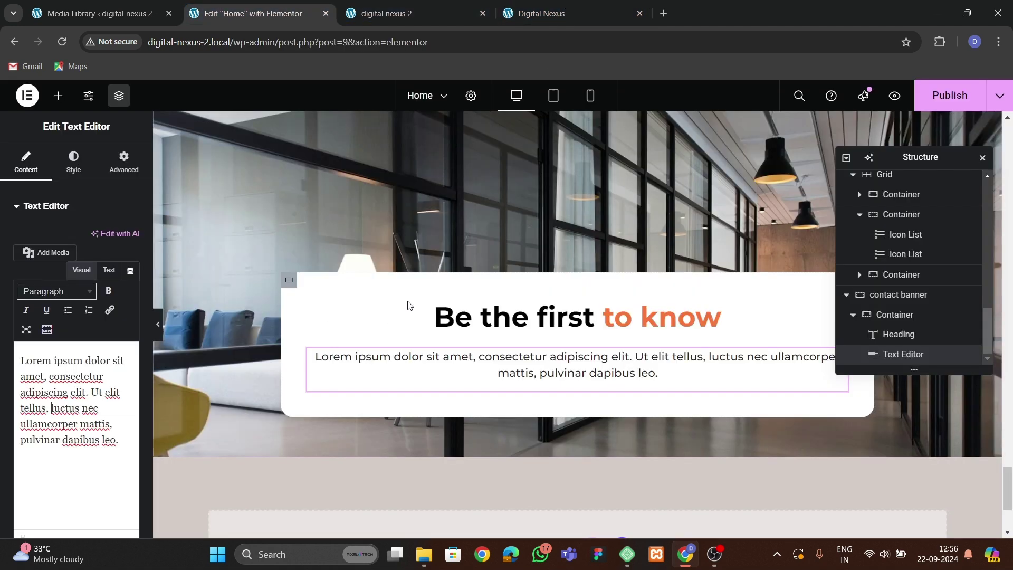
click(110, 269)
key(ctrl+a)
key(ctrl+v)
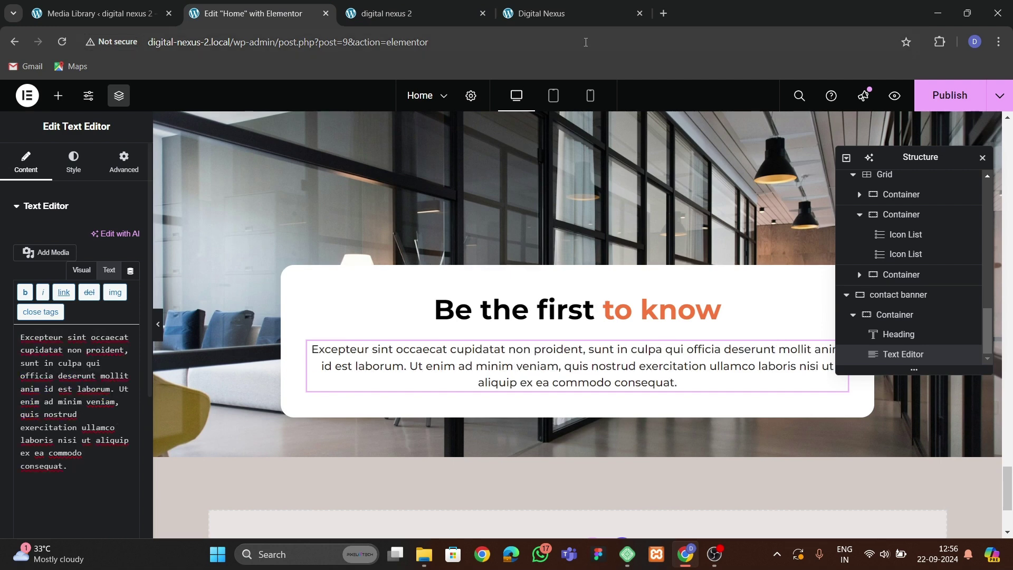
click(574, 13)
click(253, 13)
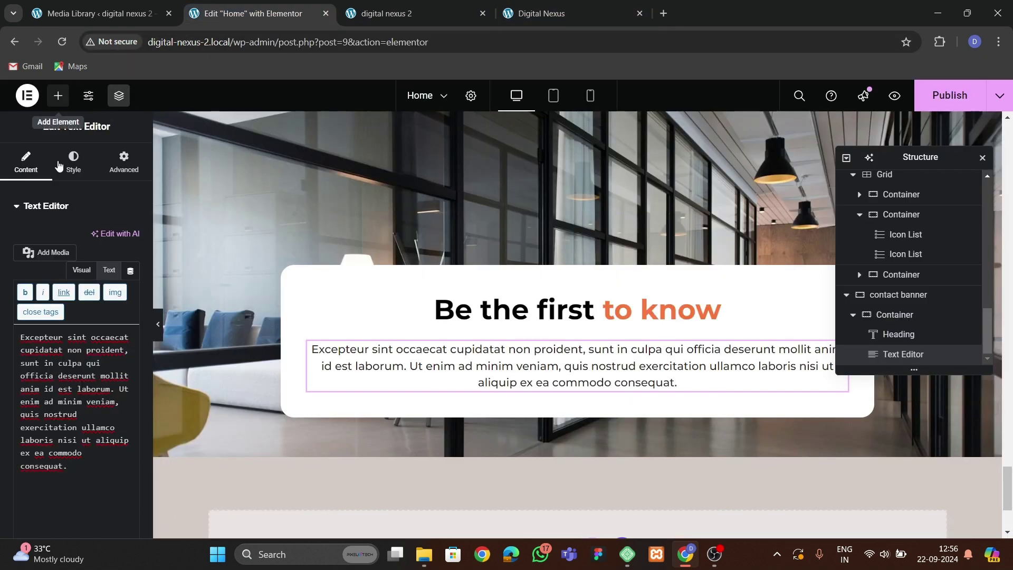
click(58, 96)
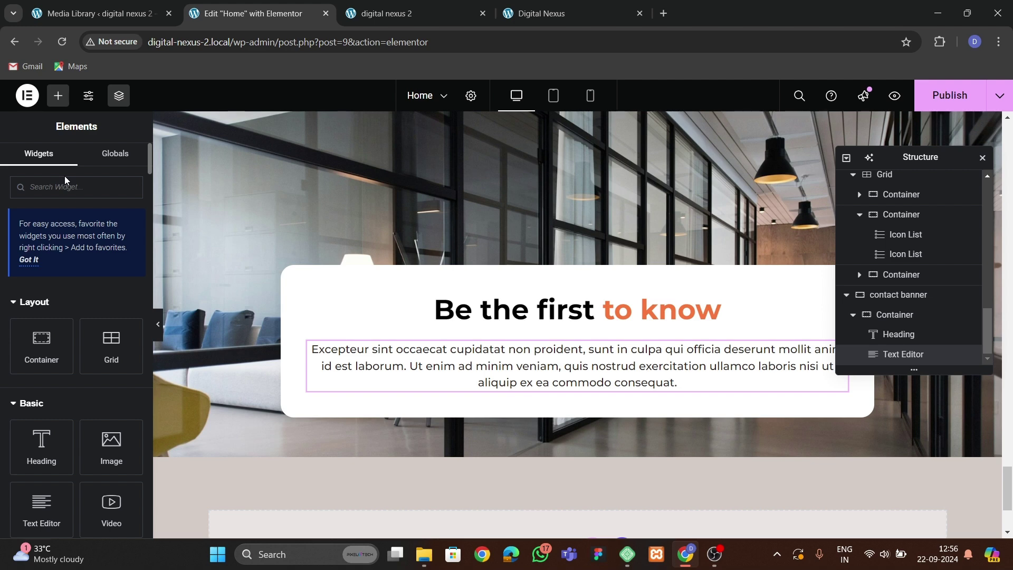
Add a Form widget below the paragraph with hidden labels and Large inputs and button.
click(50, 187)
text(form)
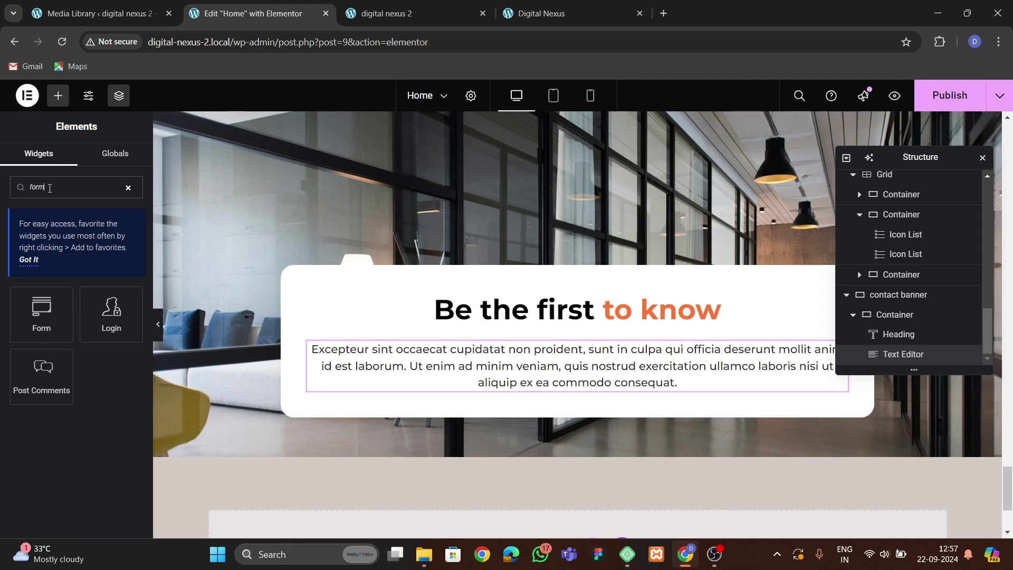
drag(41, 317, 467, 393)
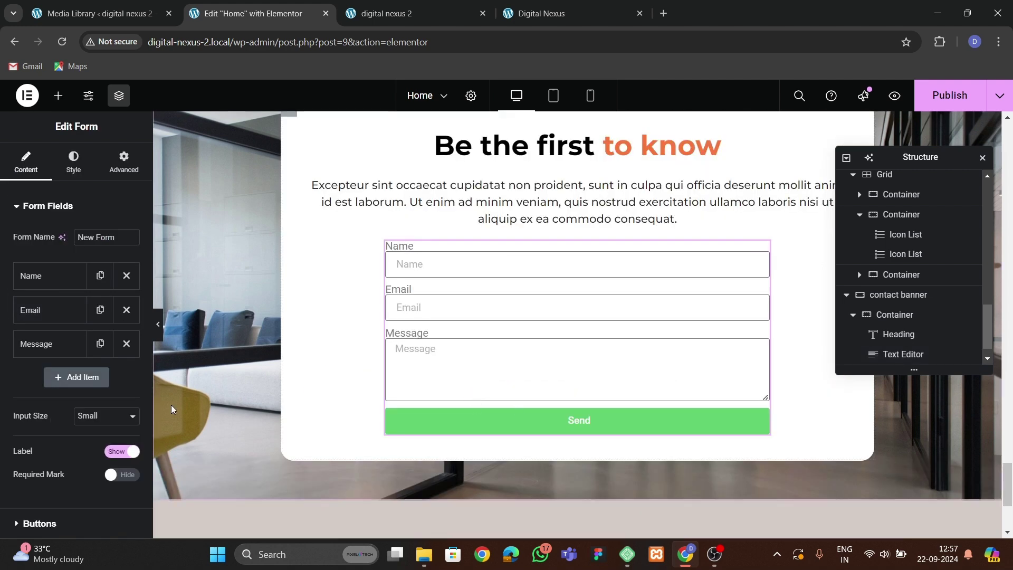
click(122, 451)
click(107, 420)
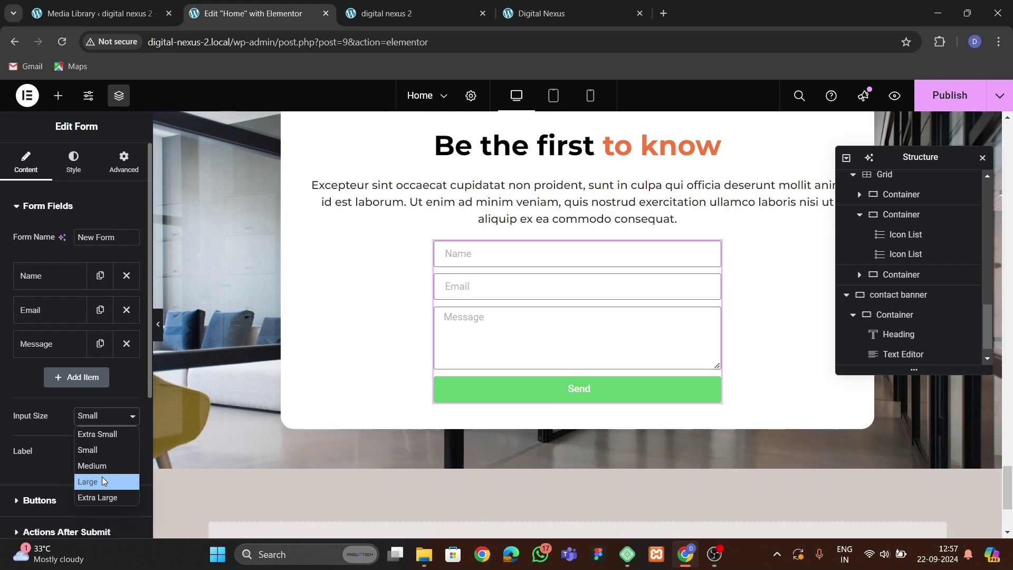
click(102, 476)
scroll(61, 321, down, 5)
click(21, 296)
click(98, 275)
click(104, 337)
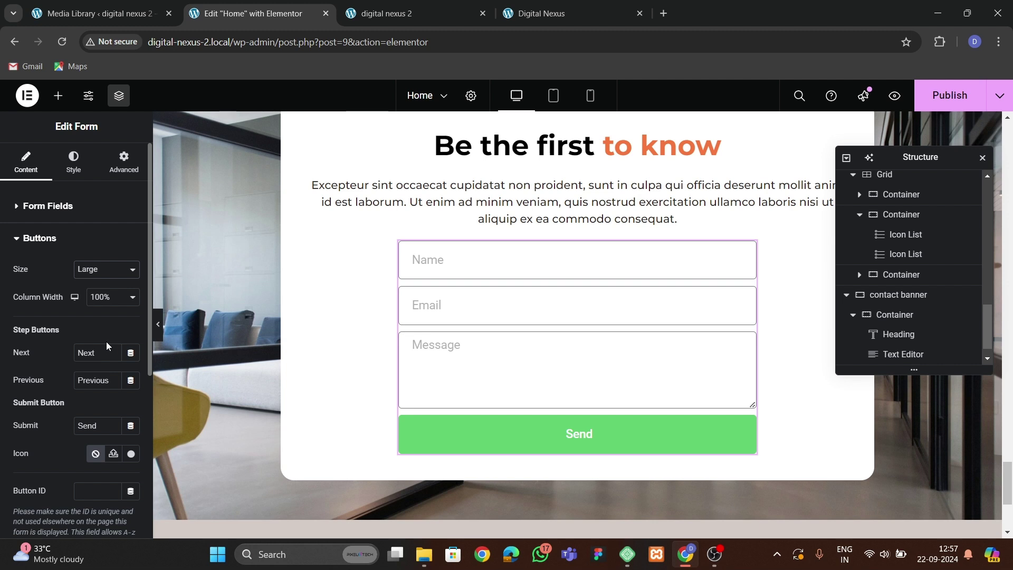
Keep only the Email field, with placeholder 'Enter your valid email address'.
click(29, 207)
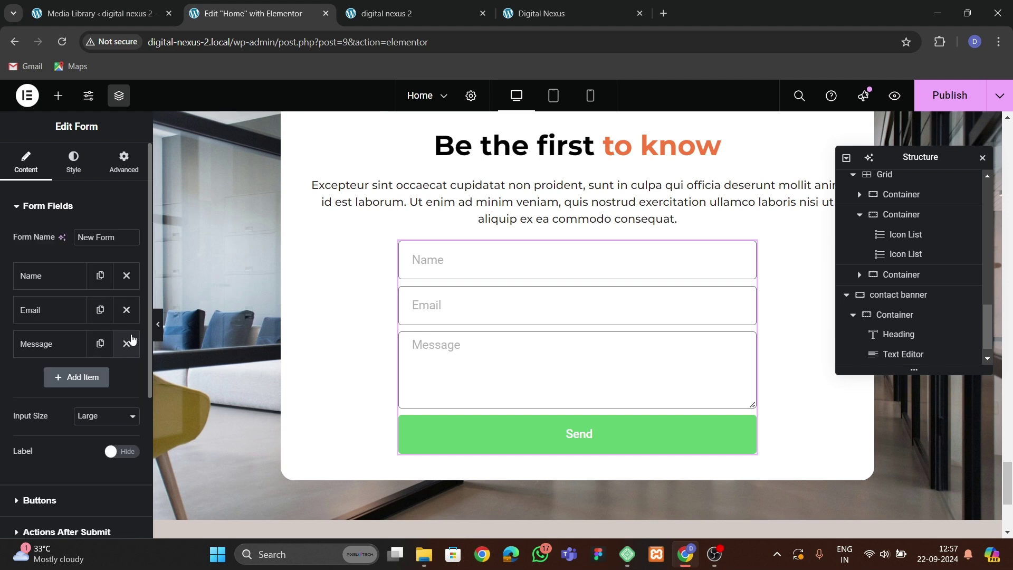
click(126, 343)
click(126, 275)
click(58, 276)
drag(108, 381, 33, 357)
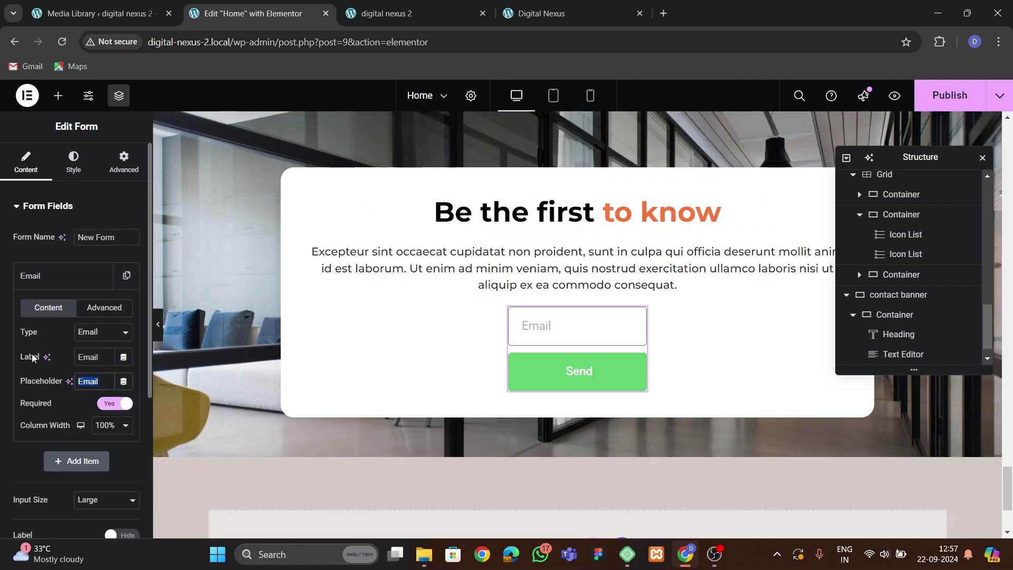
text(Enter)
key(BackSpace)
key(BackSpace)
key(BackSpace)
text(ter your valid emai)
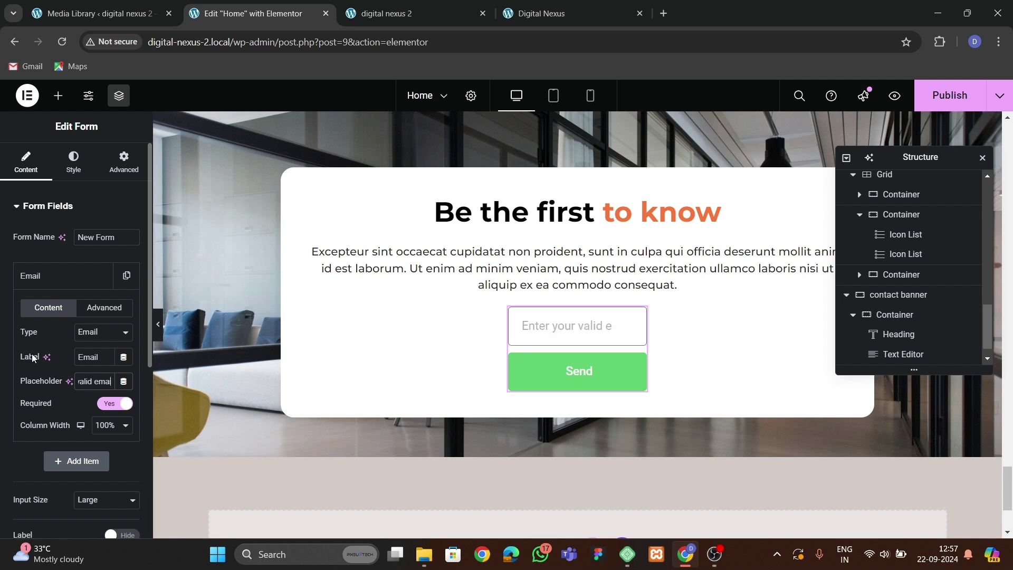
text(l address)
click(53, 275)
Give the form a custom width of about 80%.
click(123, 161)
click(97, 338)
click(100, 371)
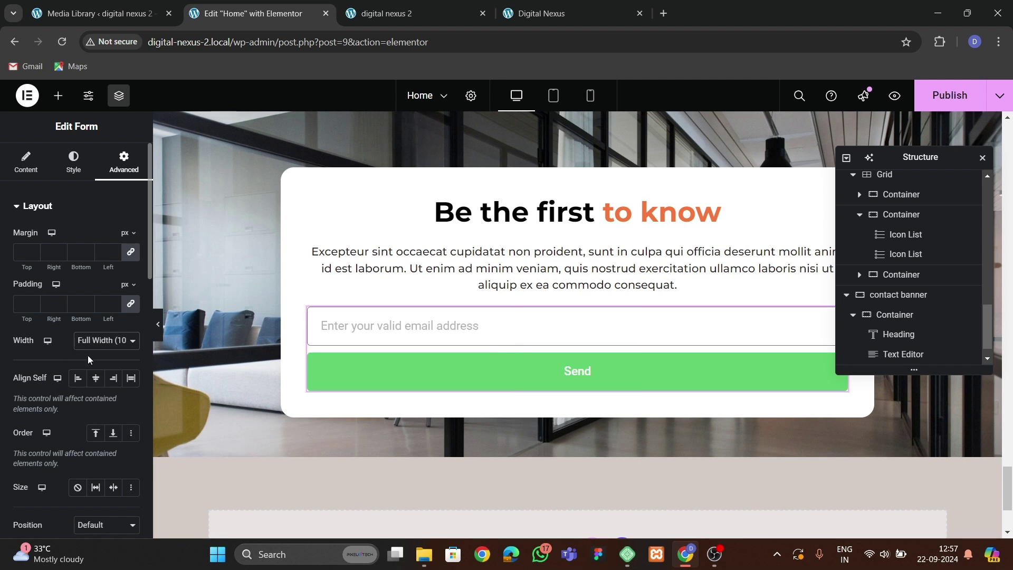
click(105, 340)
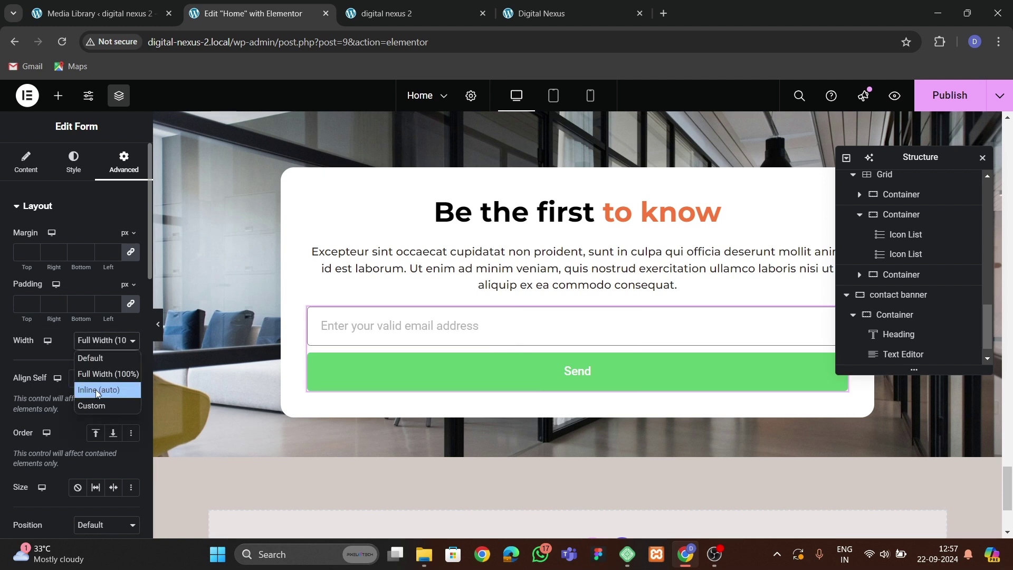
click(92, 406)
drag(24, 383, 78, 385)
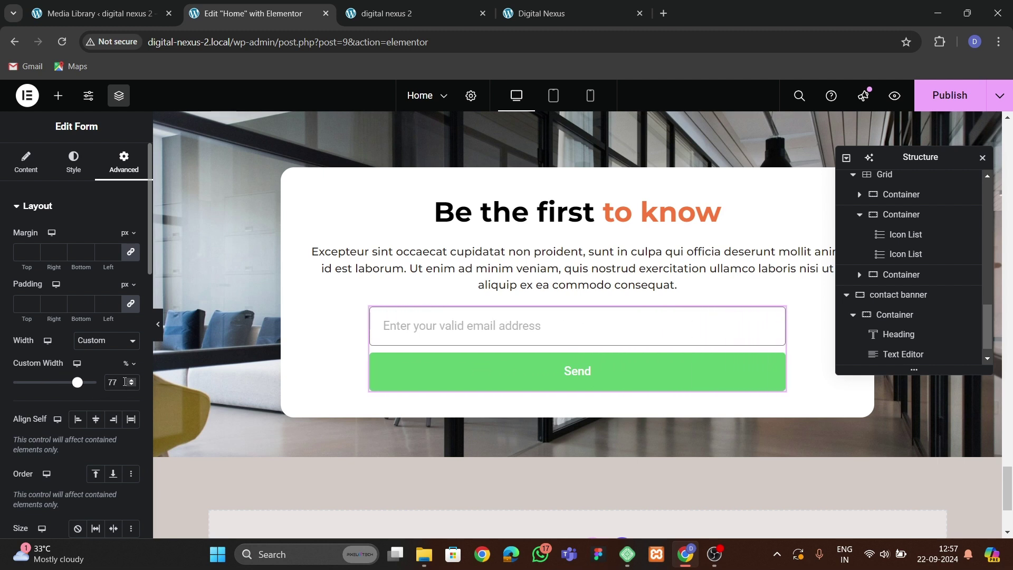
text(80)
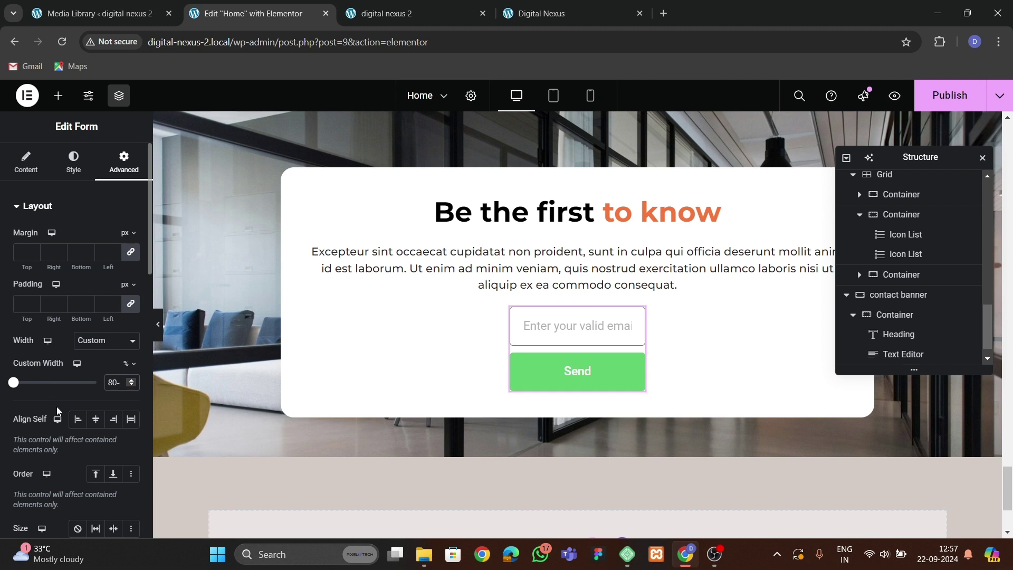
key(BackSpace)
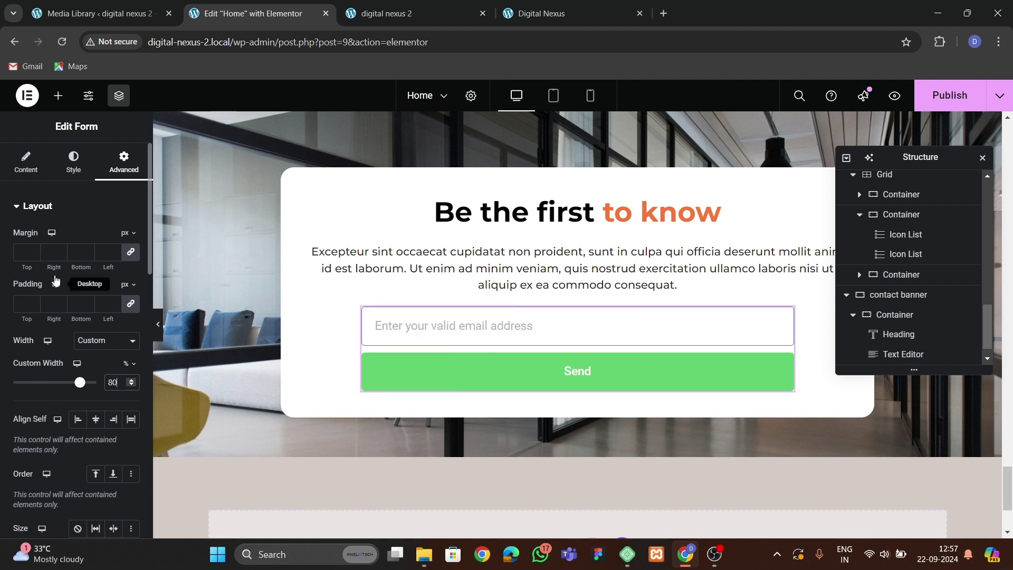
Set the Email field column width to 75% and the button to 25%.
click(26, 161)
click(48, 275)
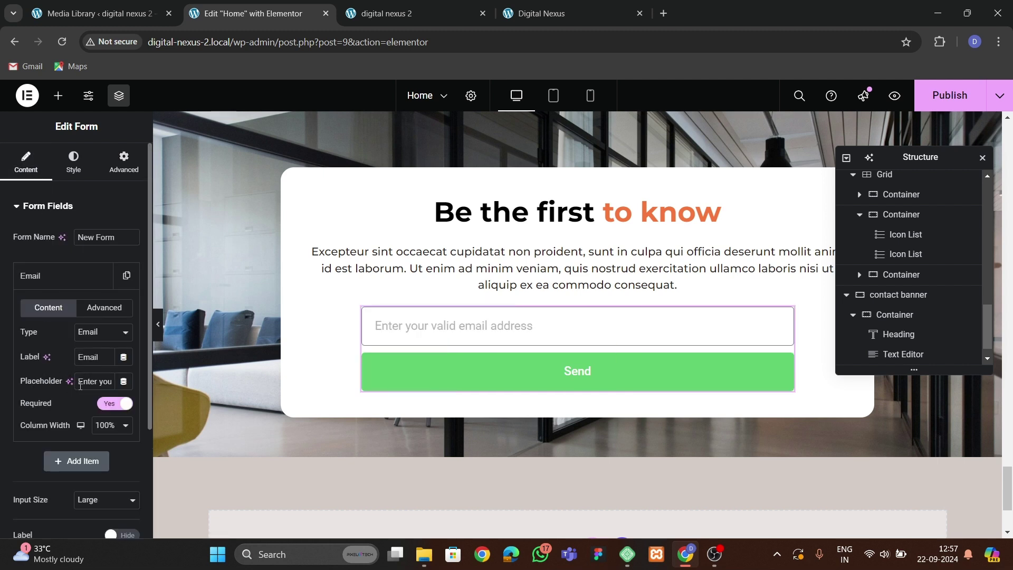
click(104, 425)
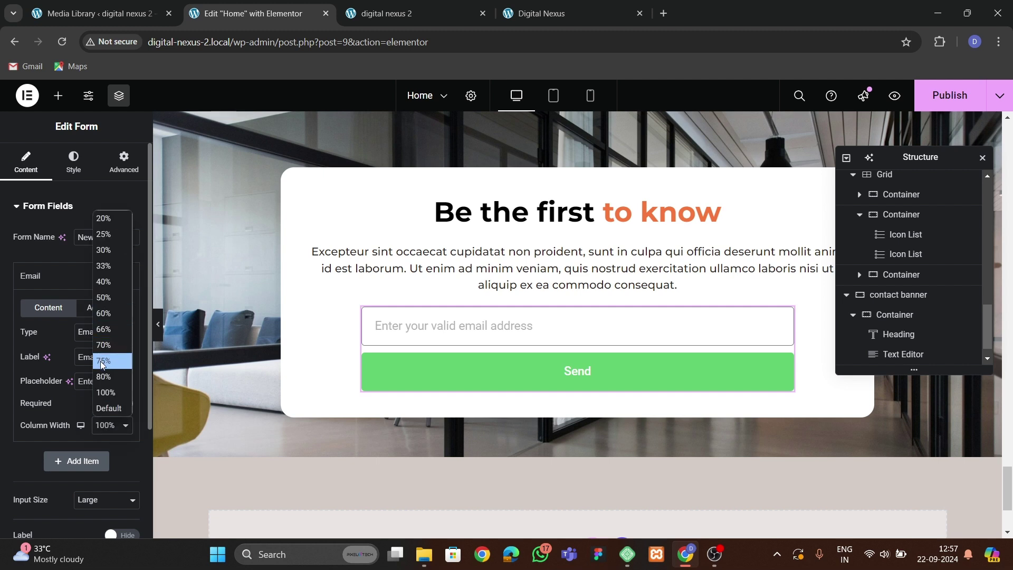
click(101, 359)
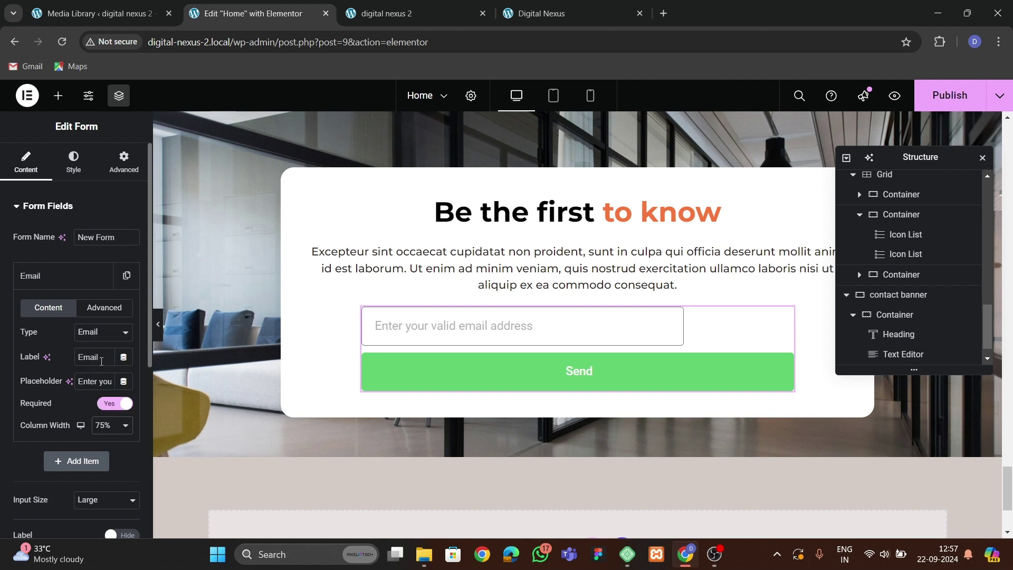
click(73, 285)
click(56, 431)
click(92, 299)
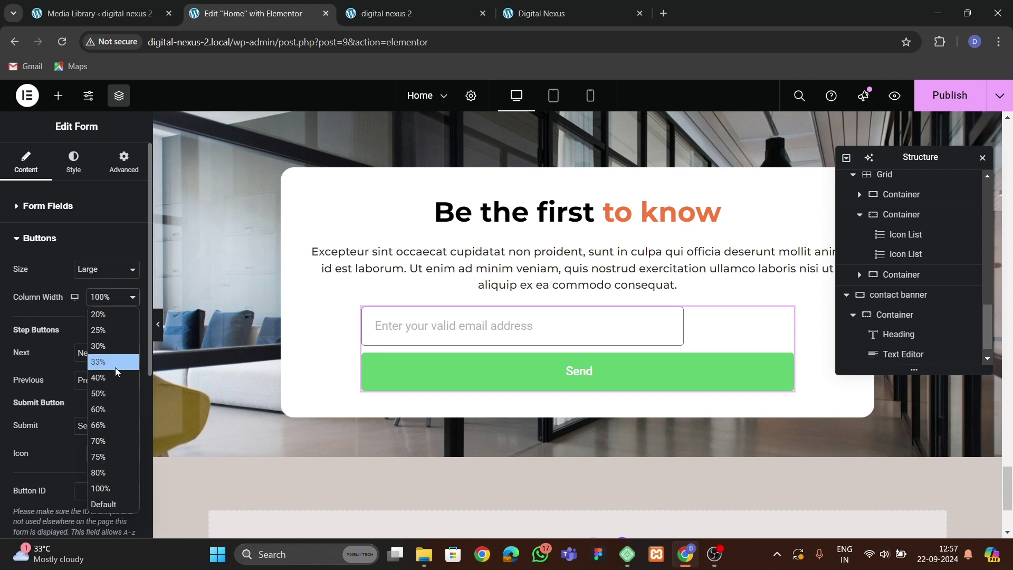
click(110, 328)
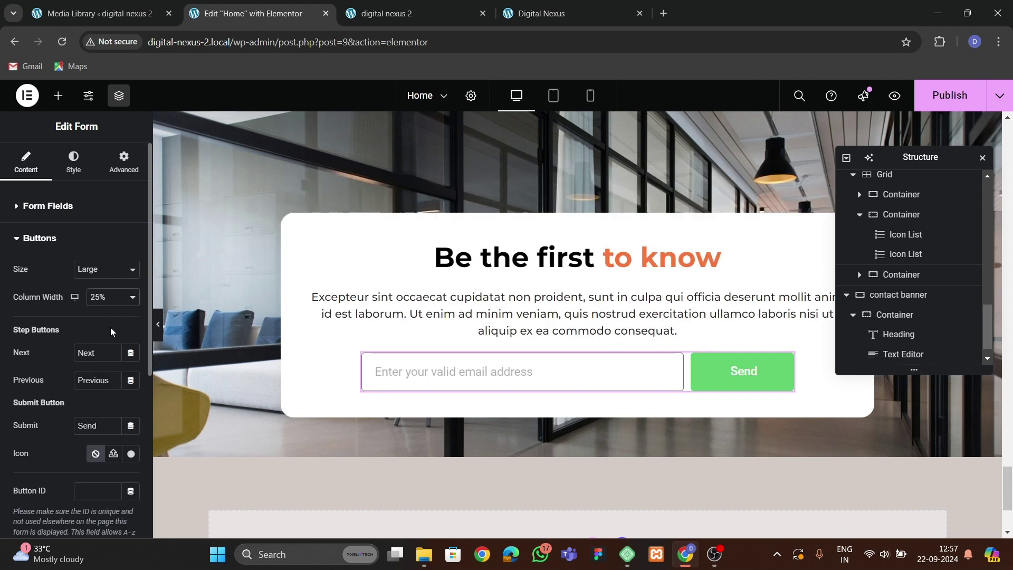
click(45, 205)
Make the email field's text colour black.
click(73, 161)
scroll(68, 309, down, 5)
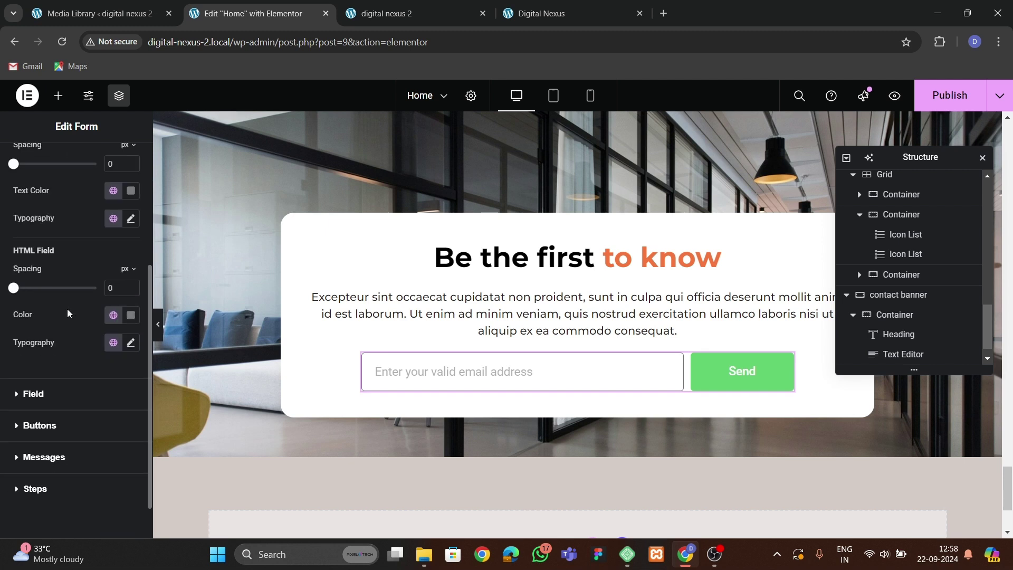
click(33, 394)
click(130, 269)
drag(135, 410, 105, 421)
click(79, 354)
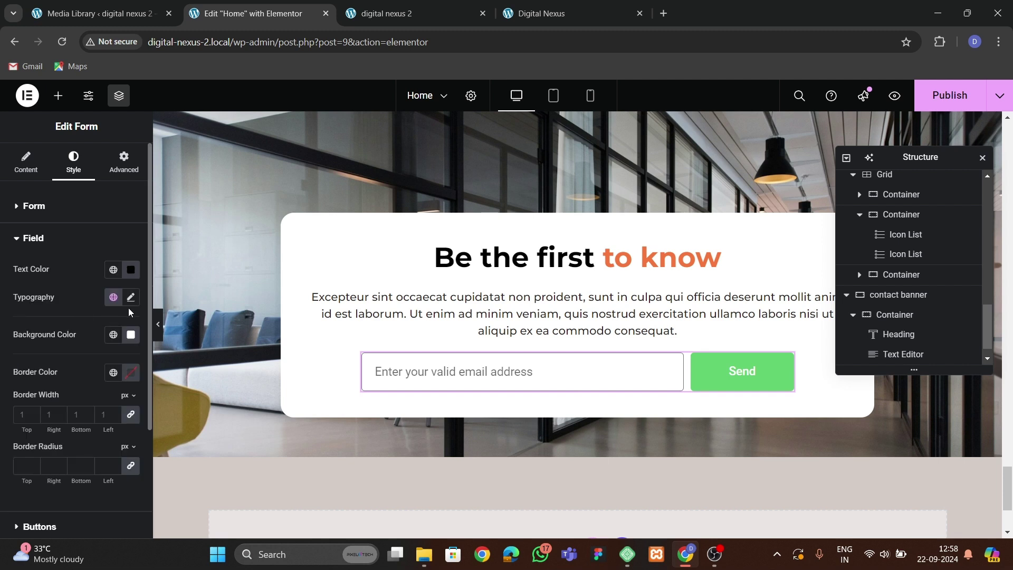
Set the field typography to Montserrat at 16px.
click(131, 297)
click(100, 358)
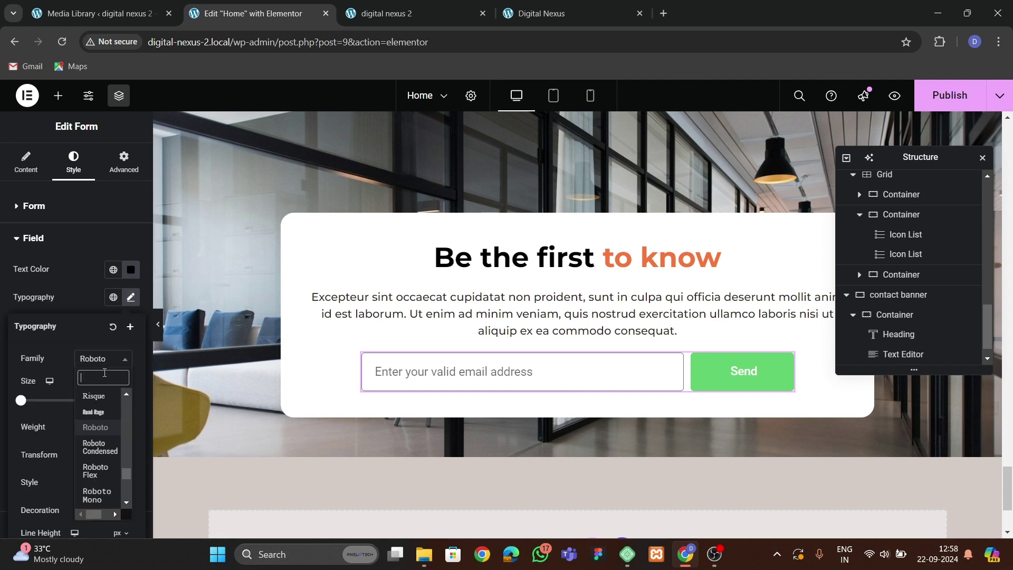
text(monmr)
key(BackSpace)
key(BackSpace)
text(ts)
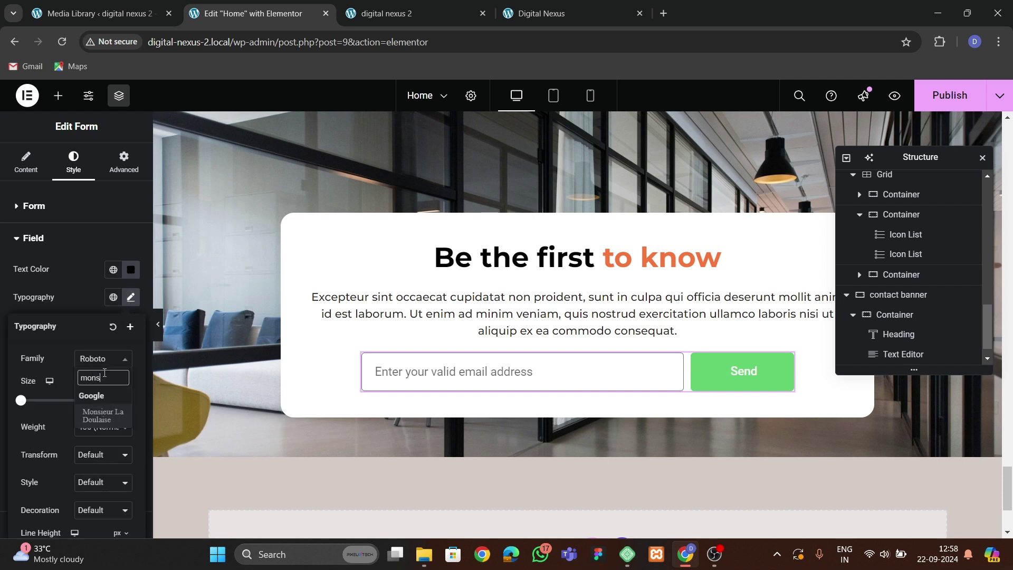
key(BackSpace)
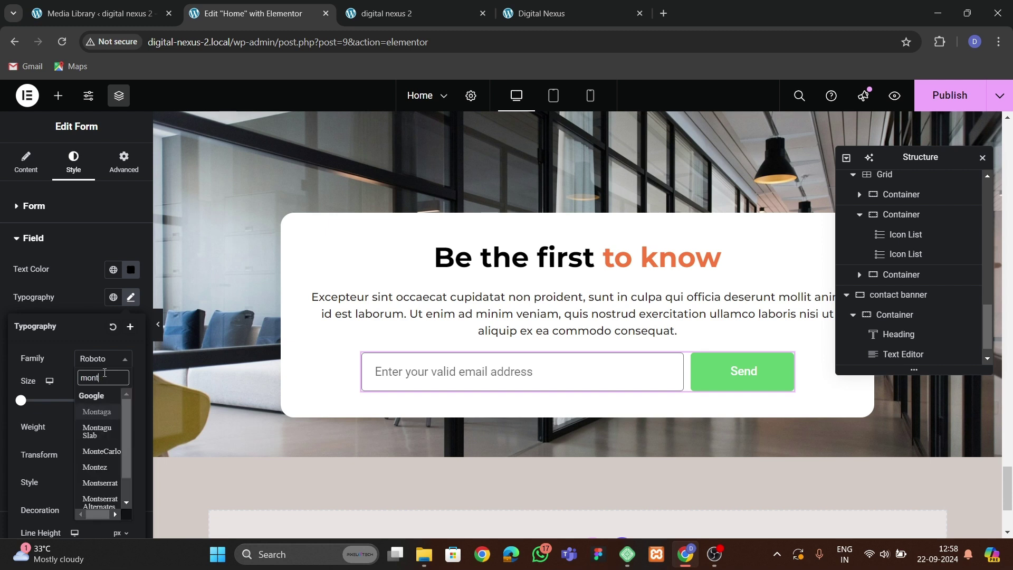
text(s)
key(Return)
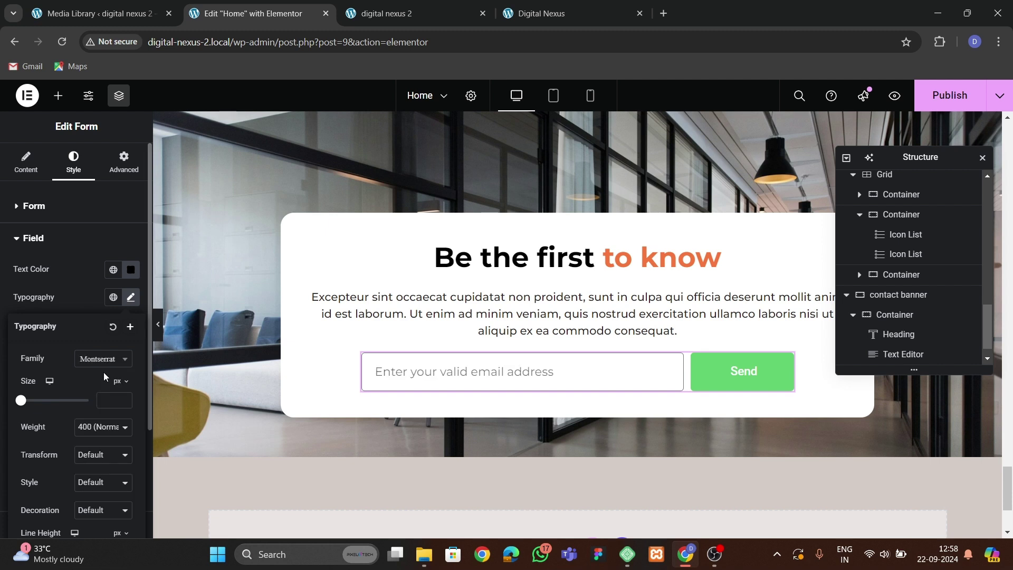
click(122, 399)
text(16)
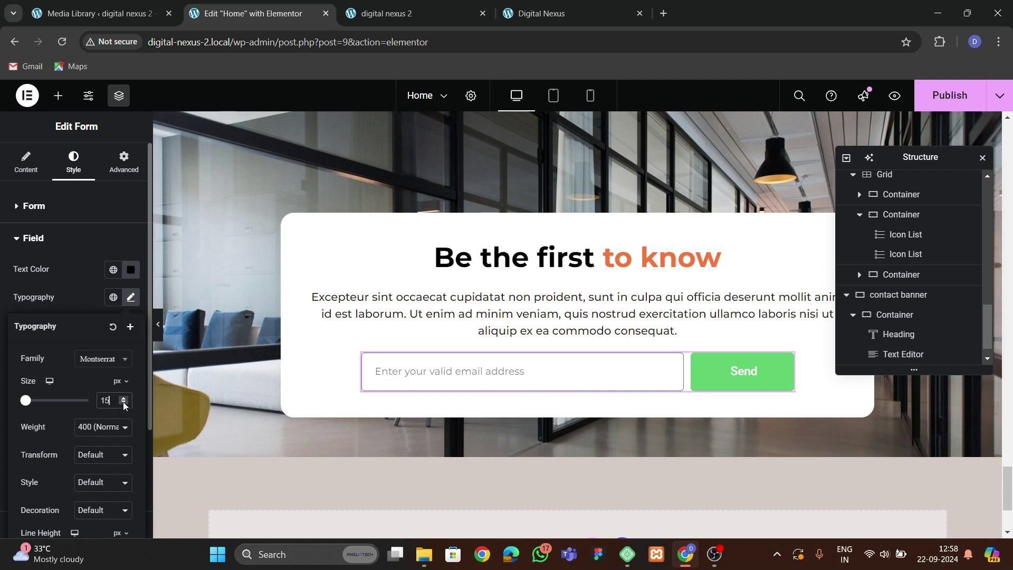
click(65, 285)
scroll(72, 328, down, 3)
scroll(58, 337, up, 3)
Change the button label from Send to SUBMIT.
click(25, 163)
scroll(51, 356, down, 3)
click(39, 283)
scroll(113, 298, down, 3)
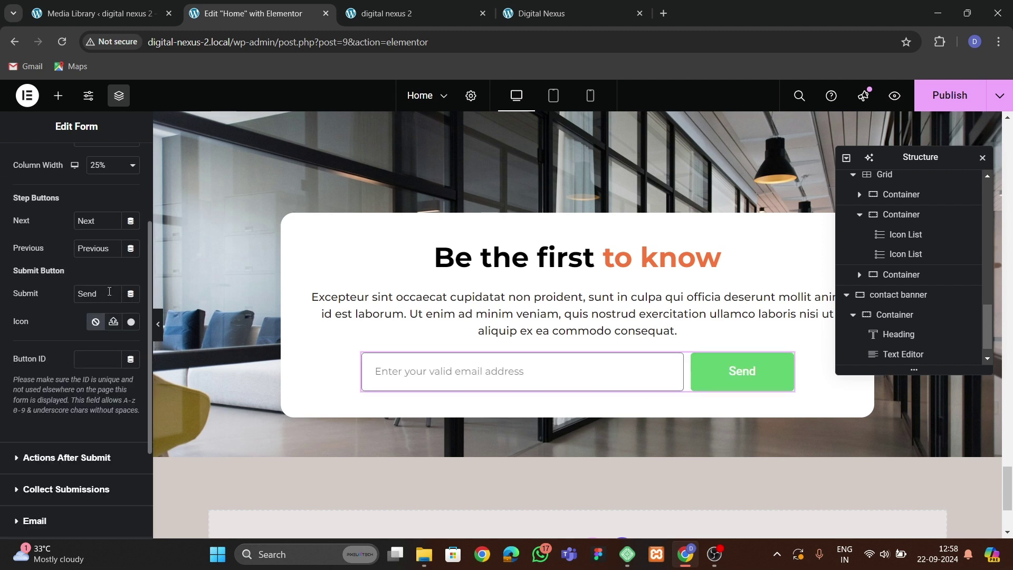
double_click(93, 297)
text(SUBMIT)
scroll(71, 291, up, 3)
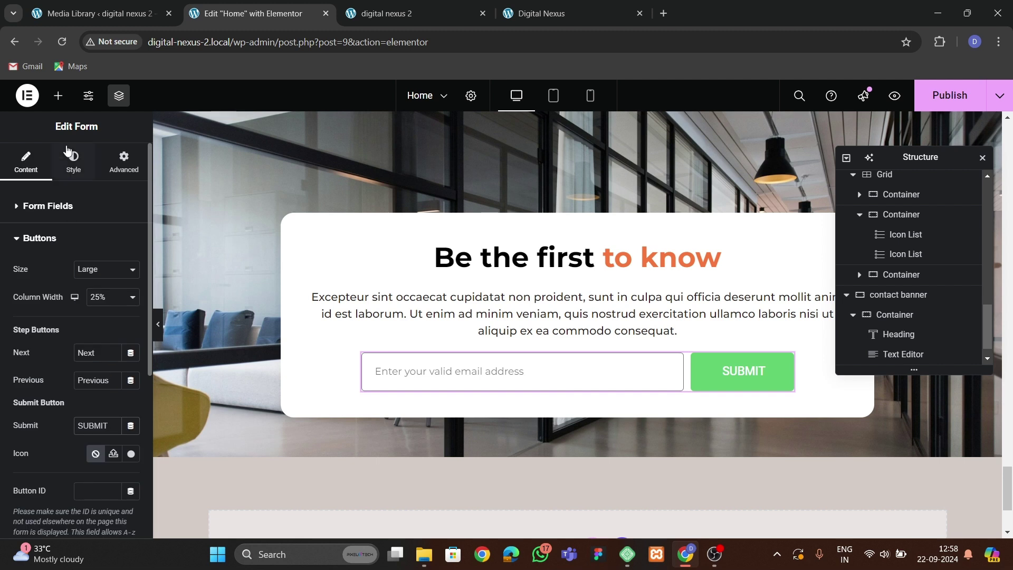
Give the field a 2px theme-orange border with 100 border radius.
click(73, 170)
scroll(59, 380, down, 3)
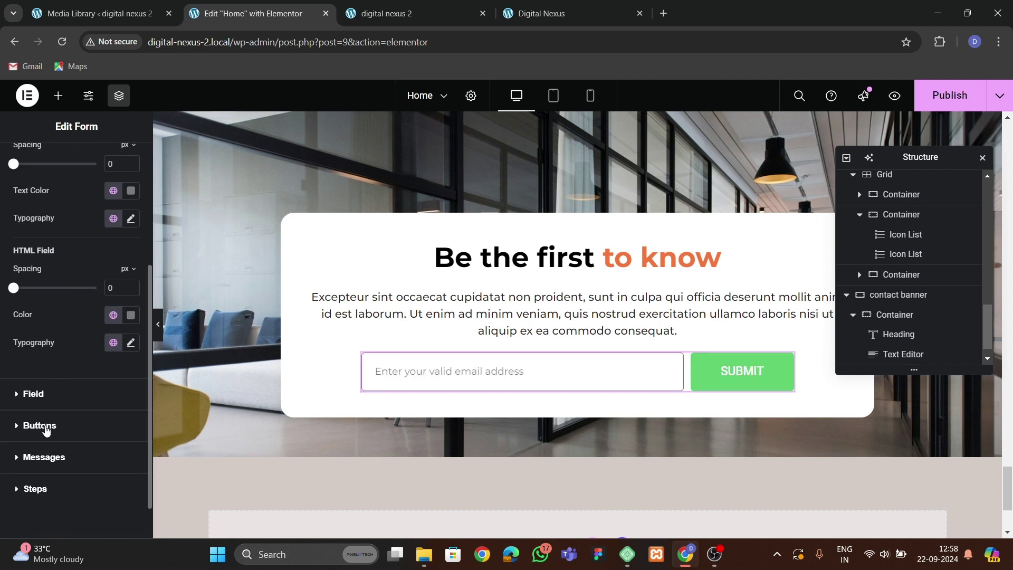
click(46, 429)
click(34, 235)
scroll(44, 379, down, 1)
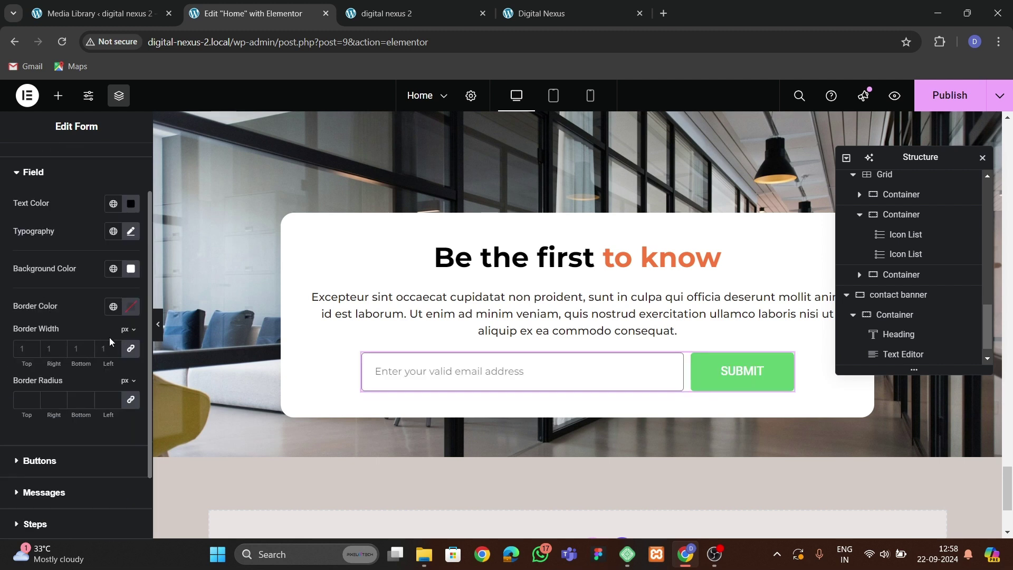
click(131, 308)
click(114, 306)
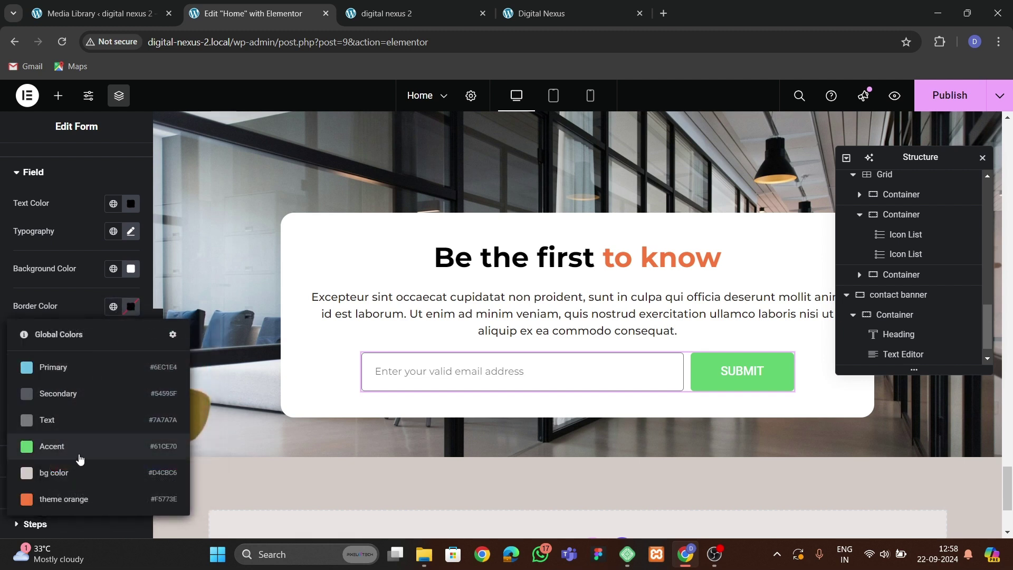
click(42, 496)
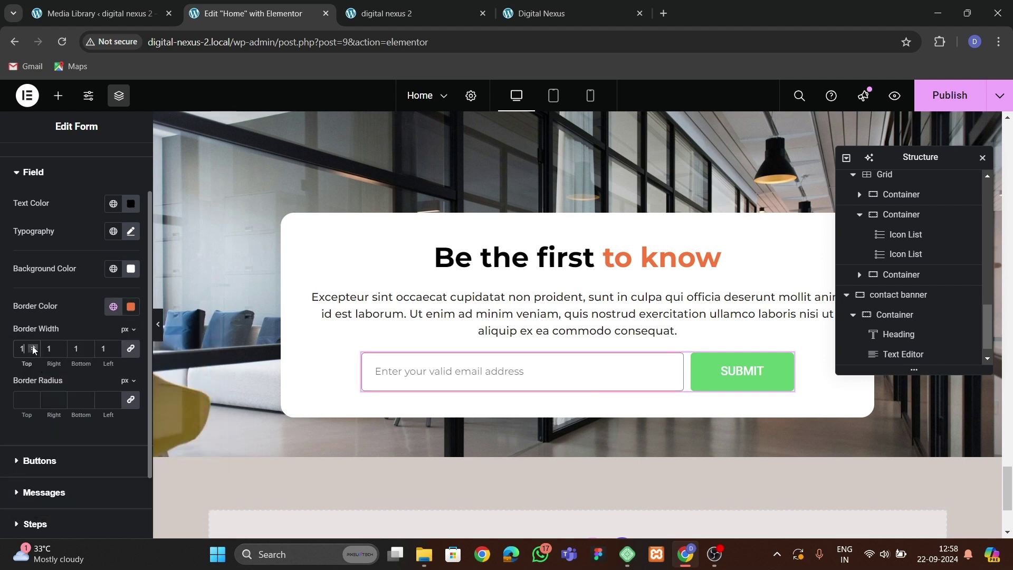
click(27, 401)
text(100)
click(33, 348)
scroll(58, 311, down, 2)
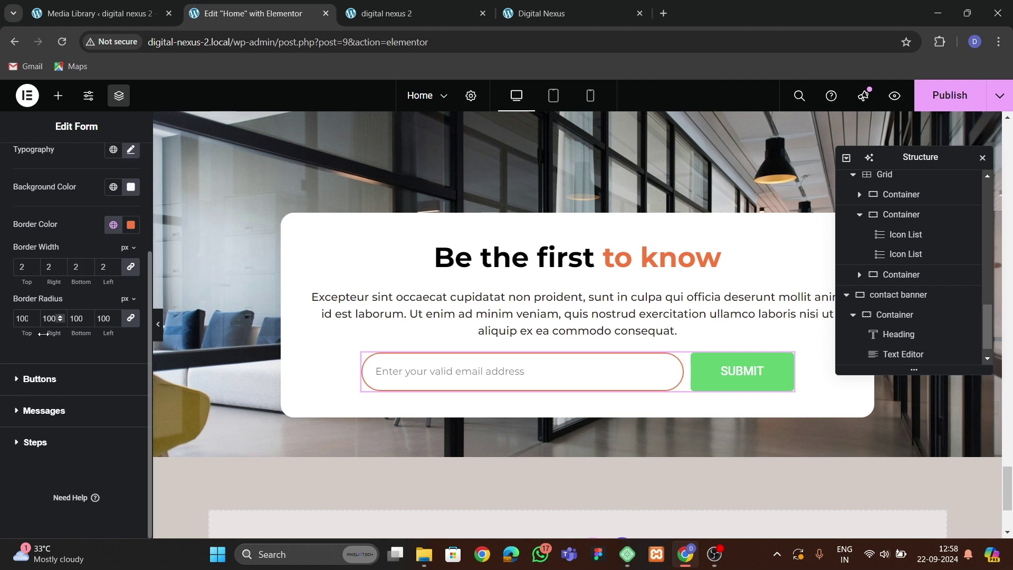
click(31, 409)
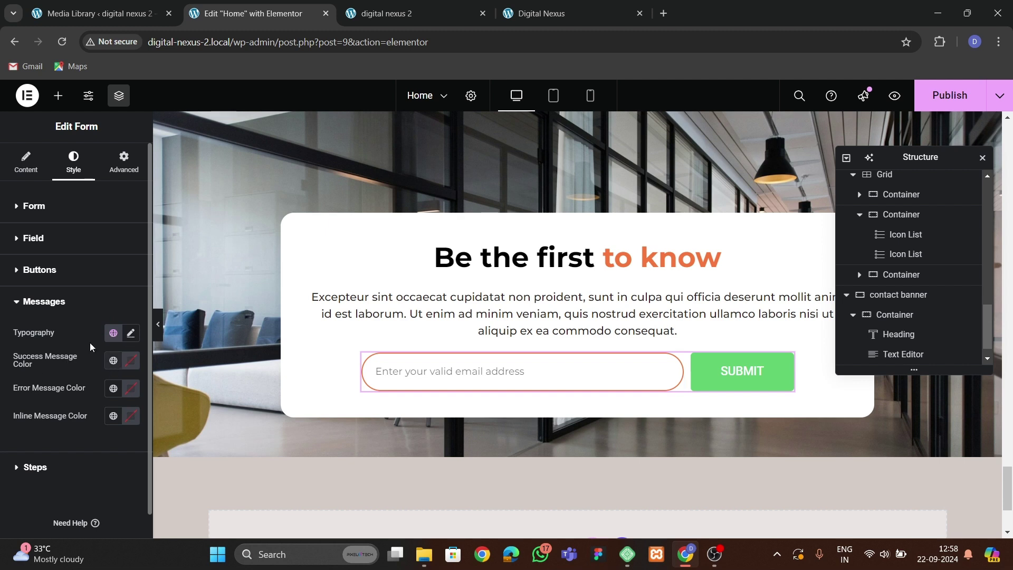
Set the button typography to Montserrat at 15px.
click(48, 273)
scroll(90, 378, down, 1)
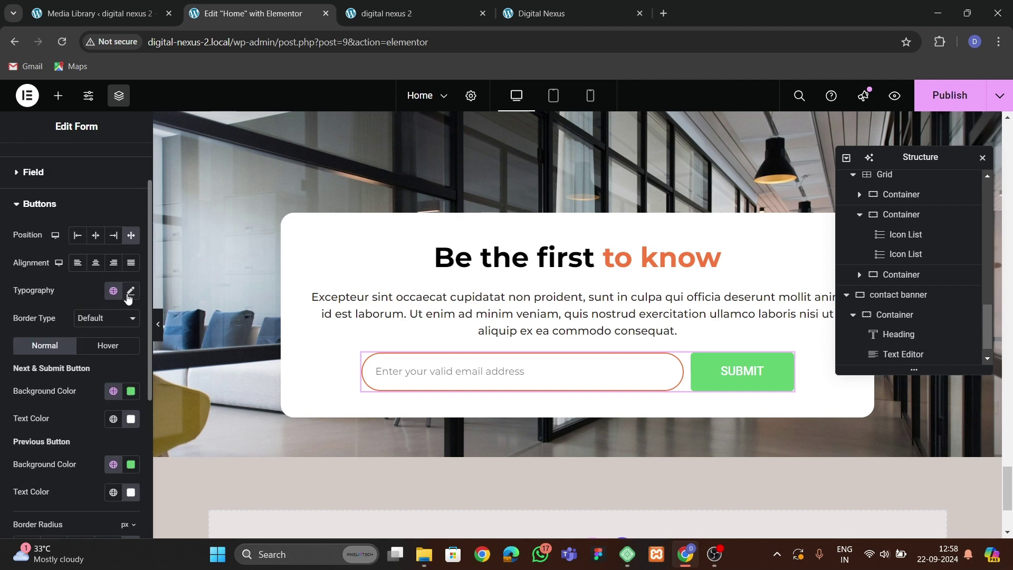
click(129, 292)
click(94, 351)
text(monts)
key(Return)
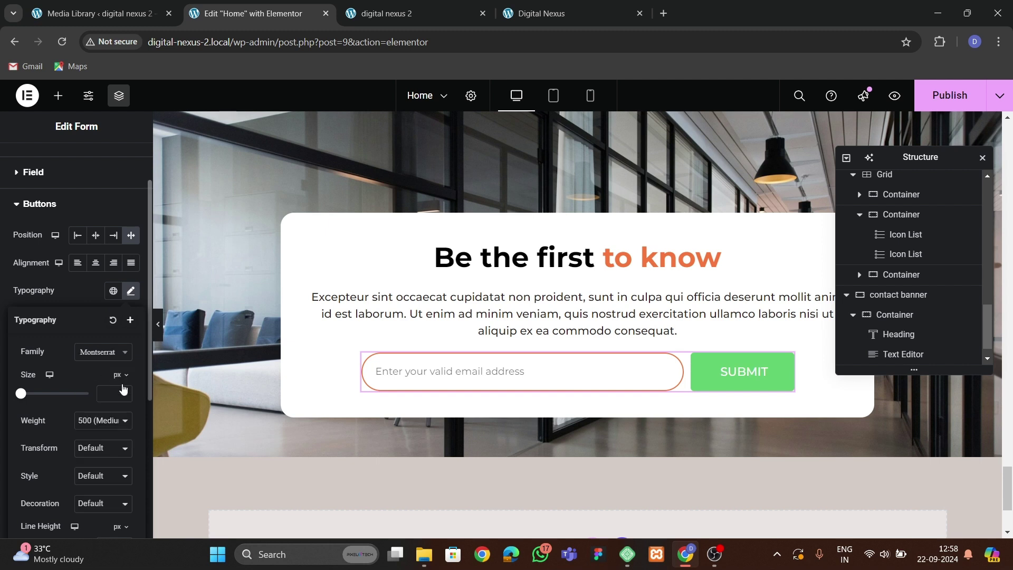
click(124, 391)
click(124, 392)
click(124, 391)
click(124, 392)
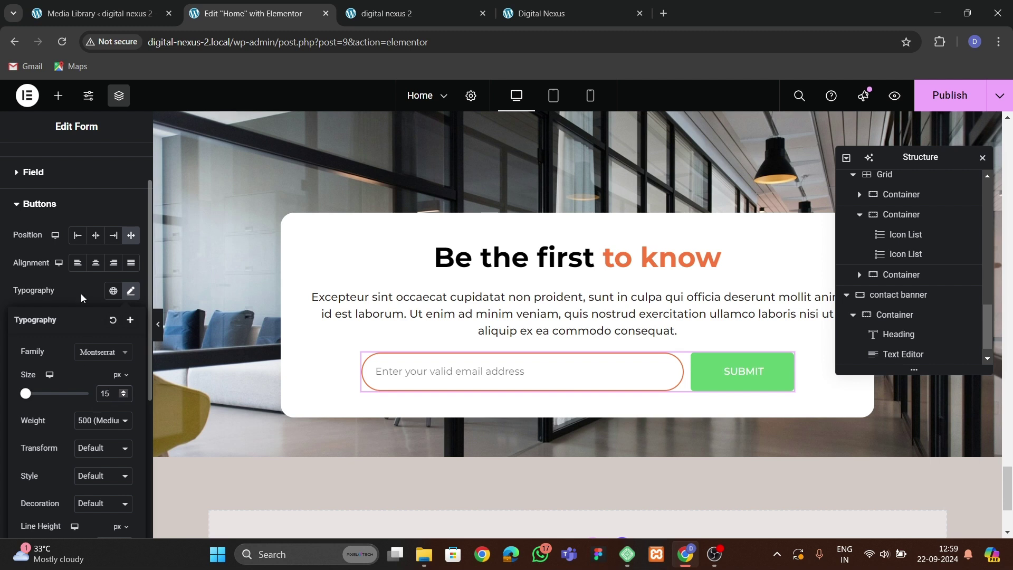
click(83, 307)
Make the button background theme orange with 100 border radius.
scroll(95, 364, down, 1)
click(113, 325)
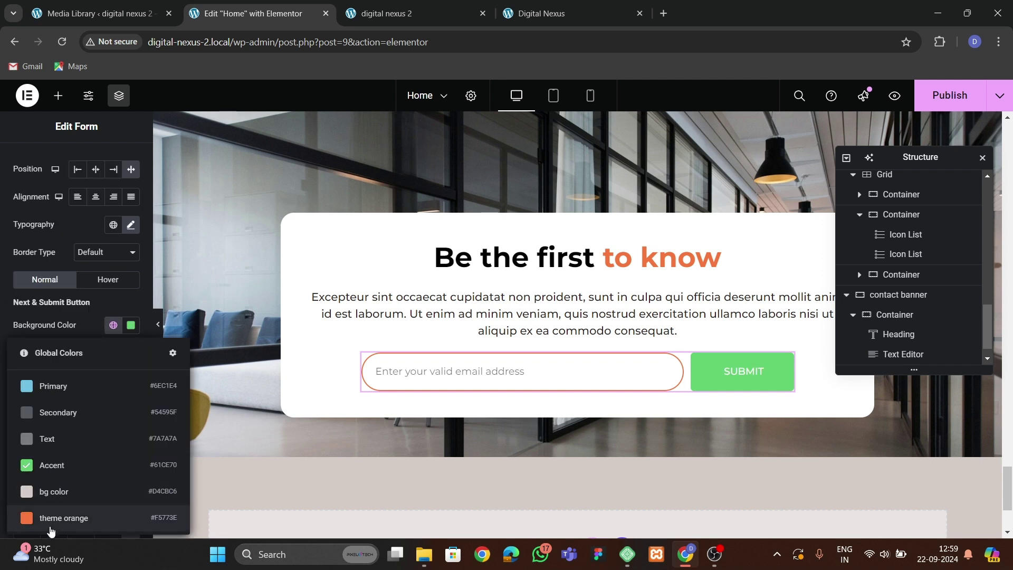
click(44, 521)
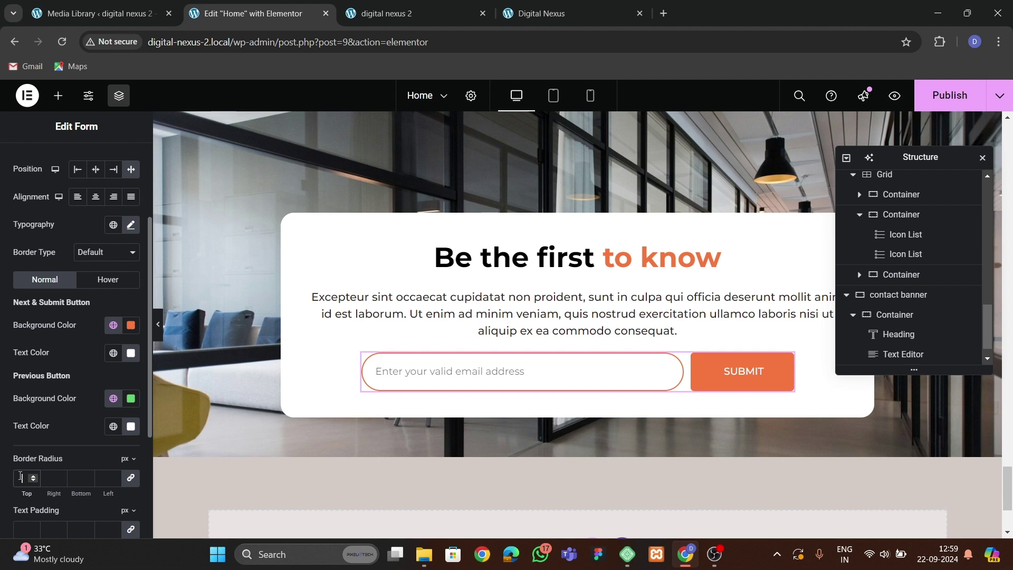
text(100)
scroll(45, 454, down, 2)
scroll(58, 432, up, 2)
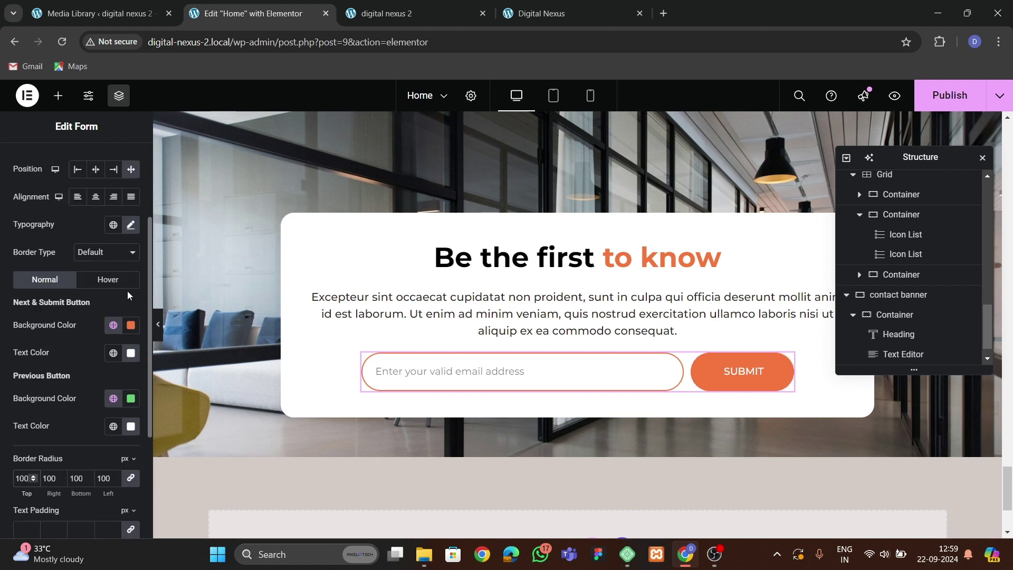
Settle the button text at 15px semi-bold (600) and publish the page.
click(131, 225)
click(125, 331)
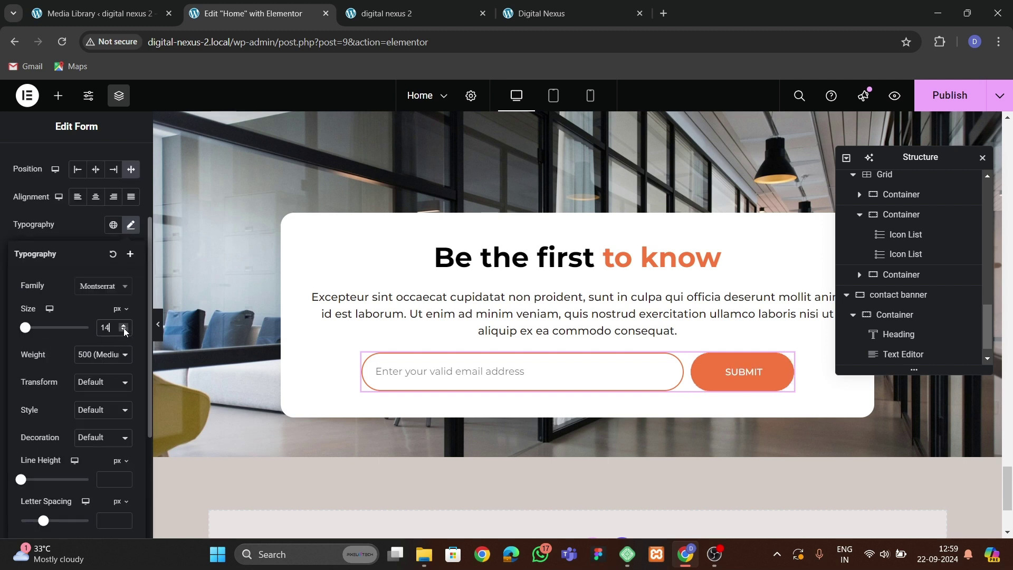
click(124, 330)
click(124, 325)
click(124, 325)
click(103, 355)
click(96, 252)
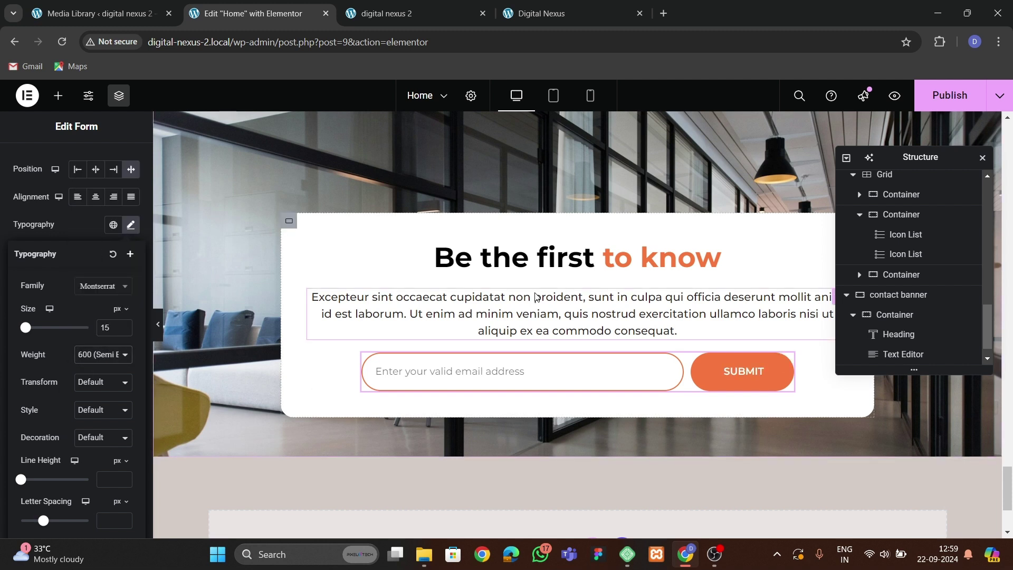
click(948, 95)
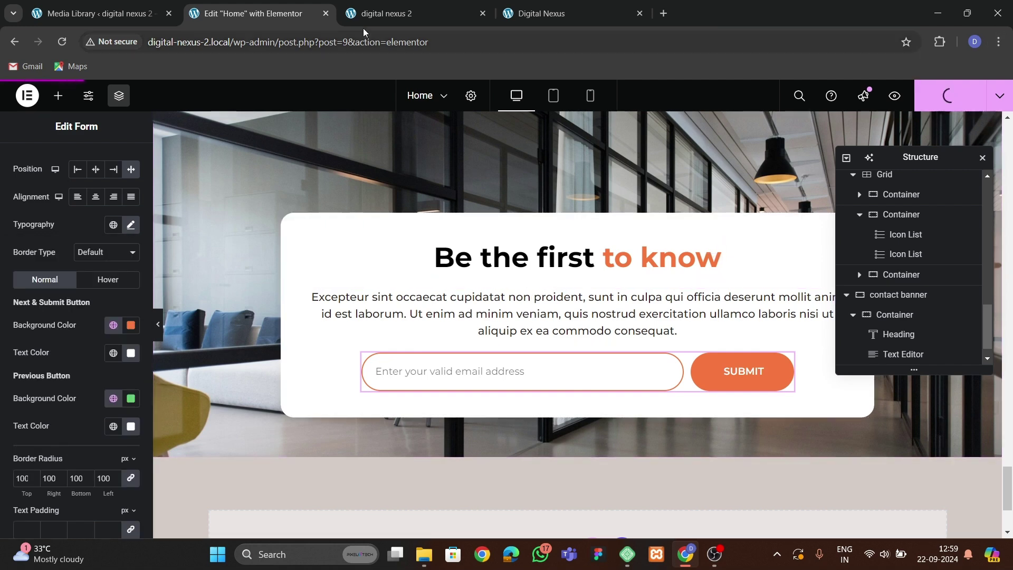
Reload the live site to check the newsletter card, compare with Digital Nexus, then return.
click(67, 46)
scroll(312, 320, down, 5)
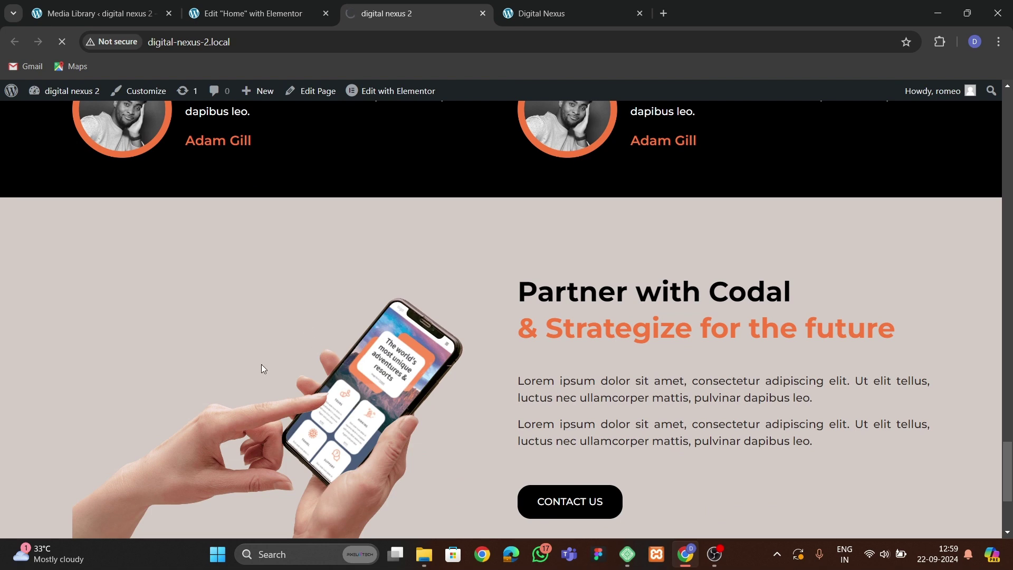
scroll(321, 385, down, 10)
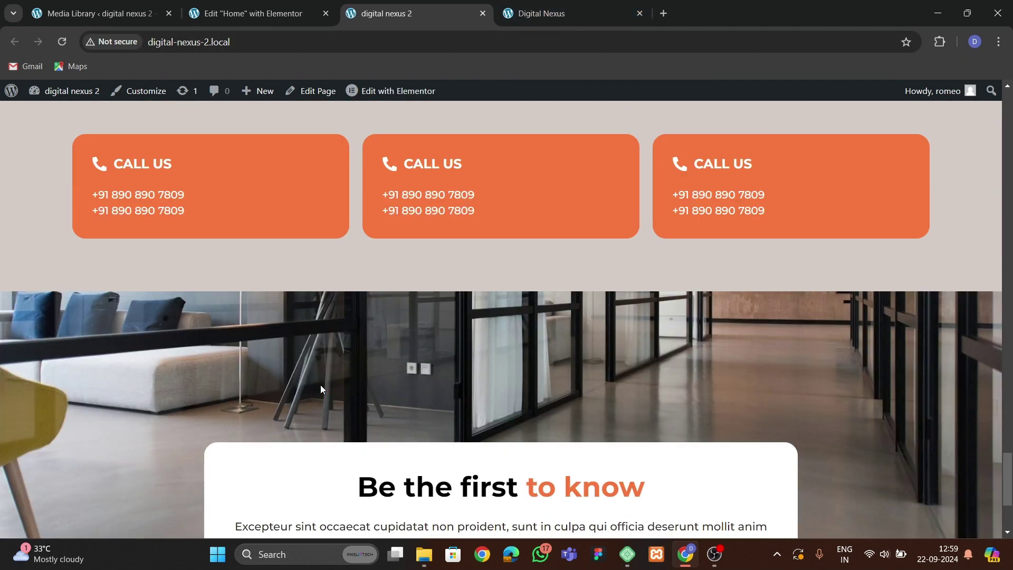
scroll(317, 366, down, 1)
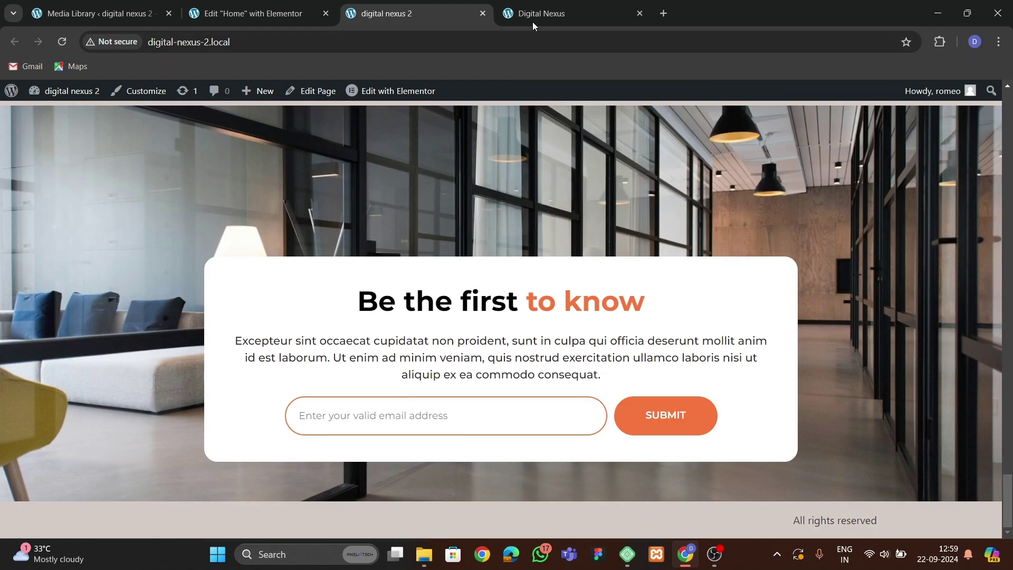
click(513, 25)
scroll(438, 323, down, 5)
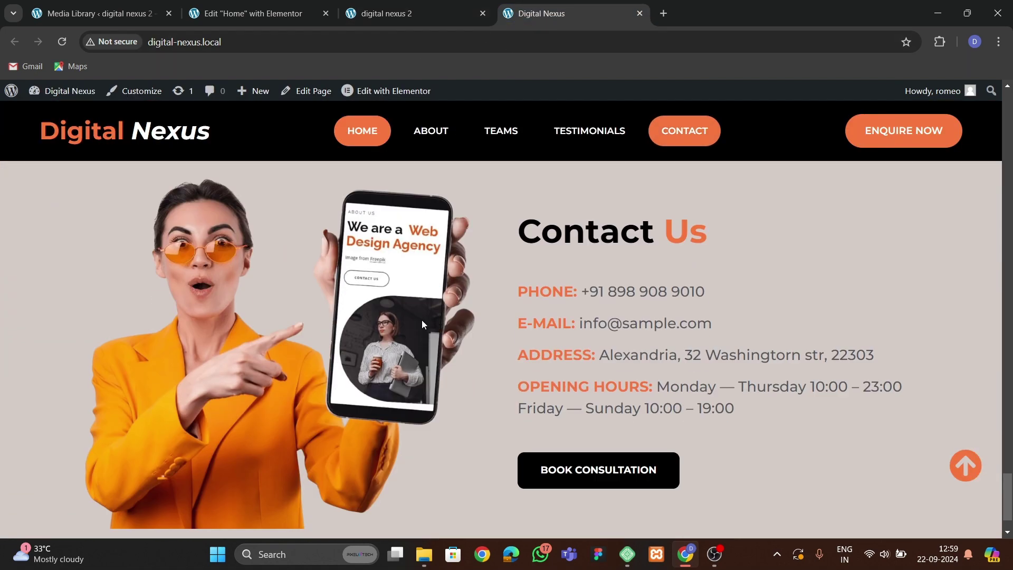
click(253, 13)
Add a two-column flexbox container 1300 px wide with 60 px top and bottom padding.
click(533, 390)
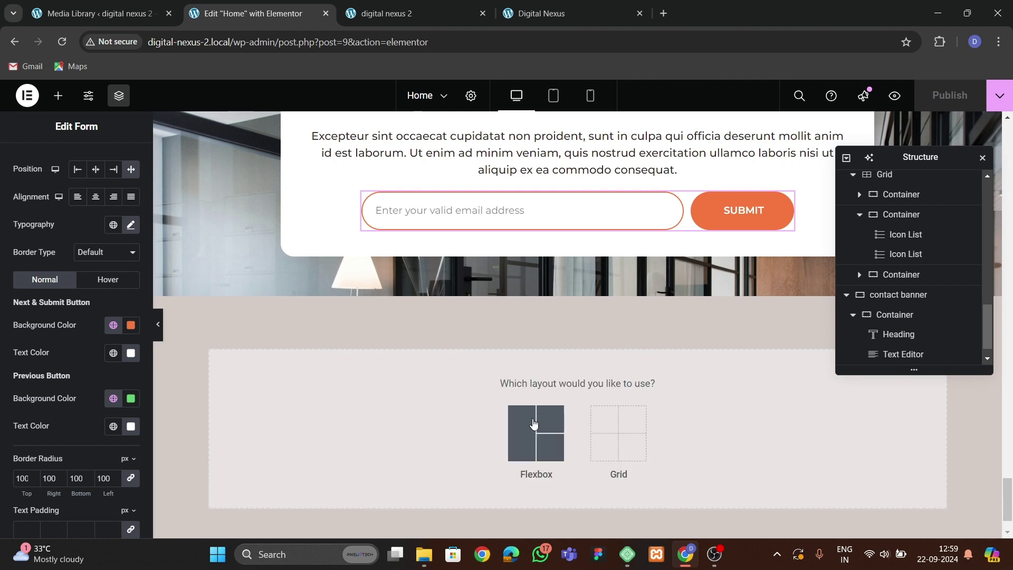
click(532, 422)
click(542, 418)
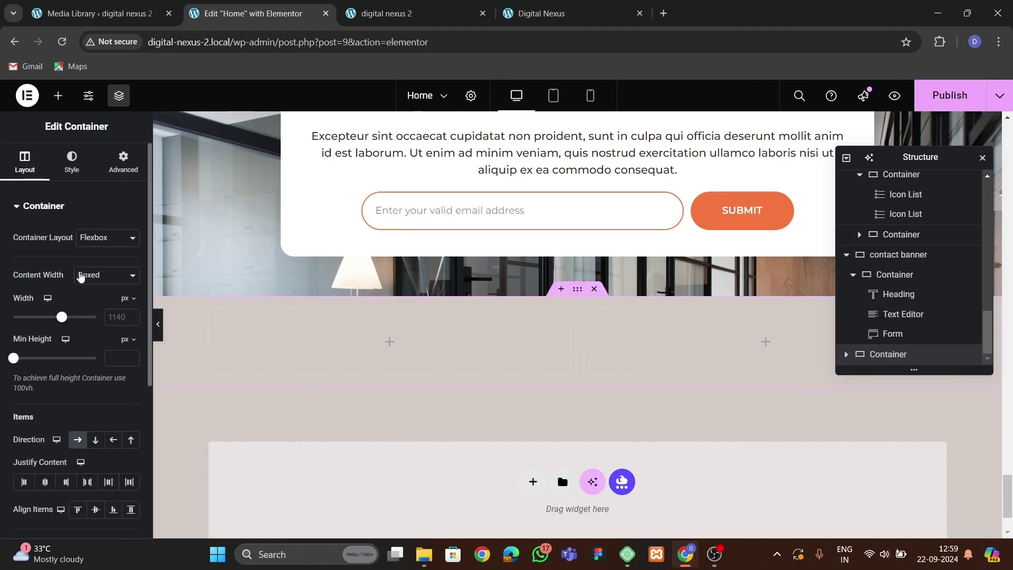
click(113, 318)
text(1300)
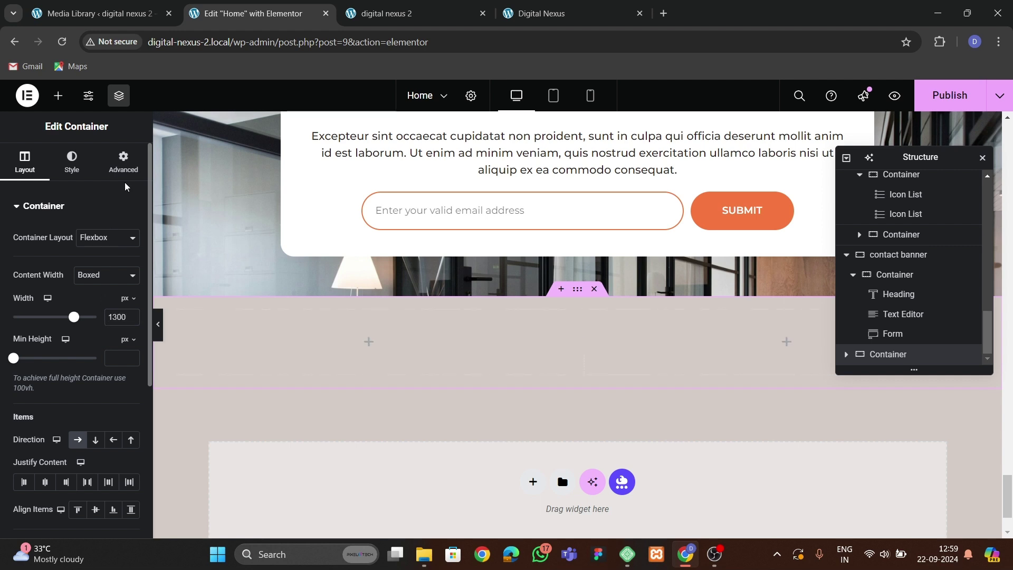
click(124, 162)
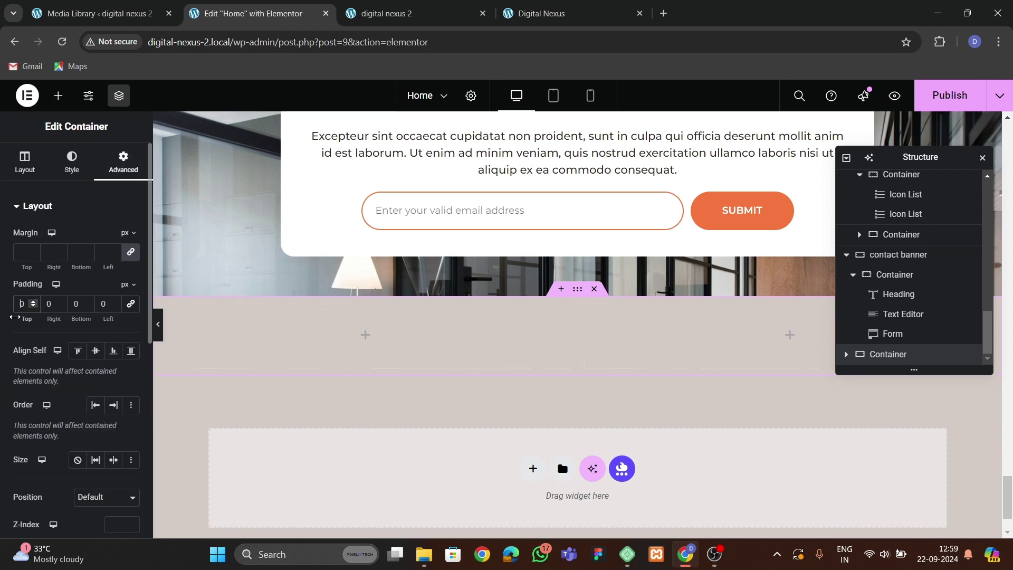
text(60)
key(Tab)
key(Tab)
text(60)
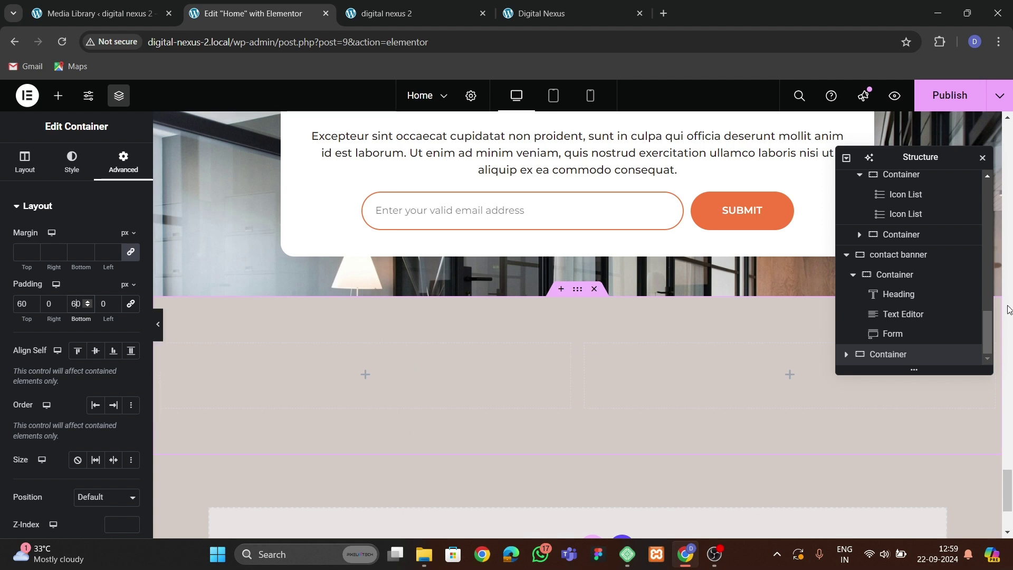
Rename the container to 'contact info' and check both columns' spacing settings.
double_click(884, 361)
text(contact info)
key(BackSpace)
text(i)
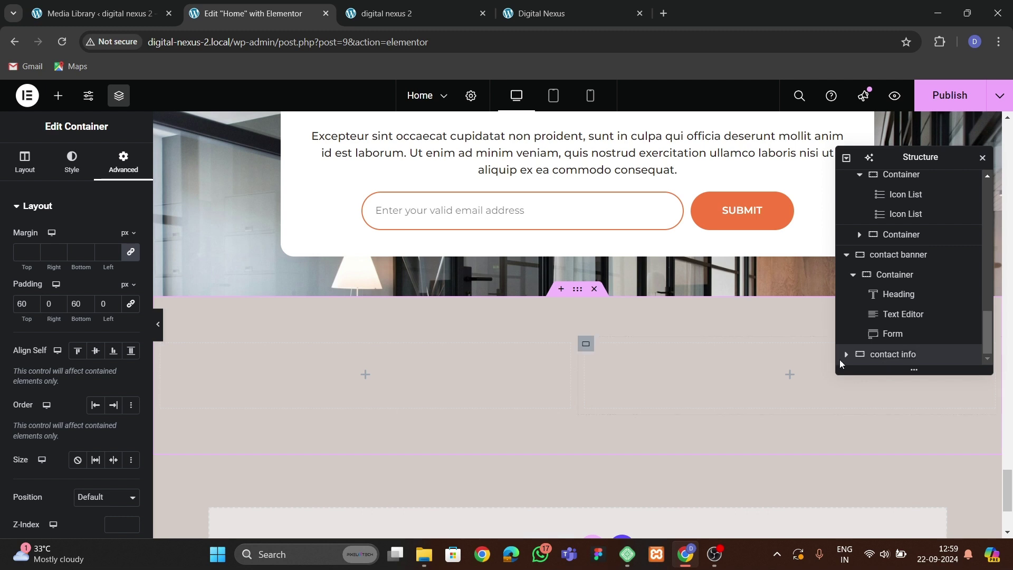
click(846, 354)
scroll(907, 348, down, 1)
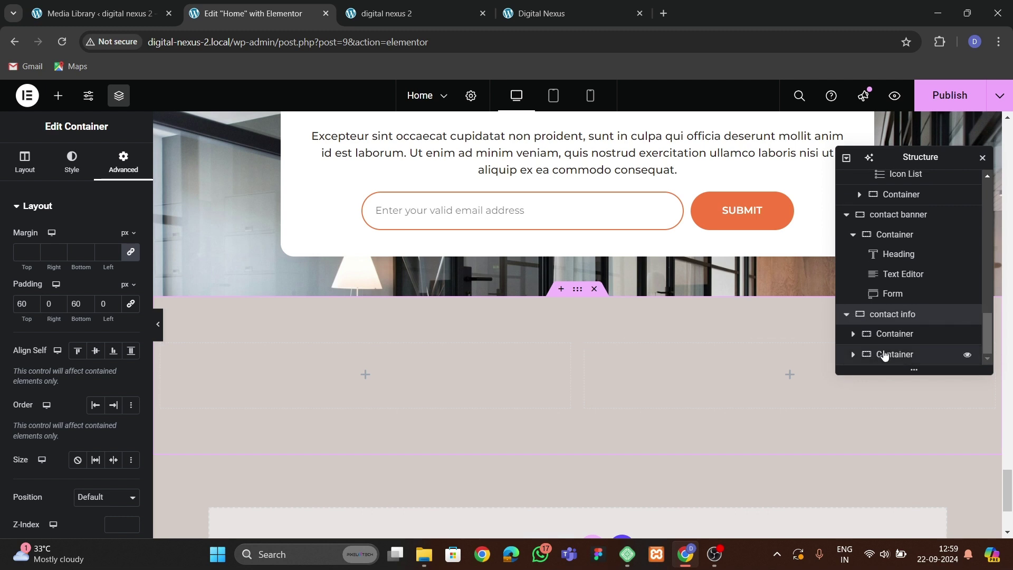
click(895, 334)
click(123, 161)
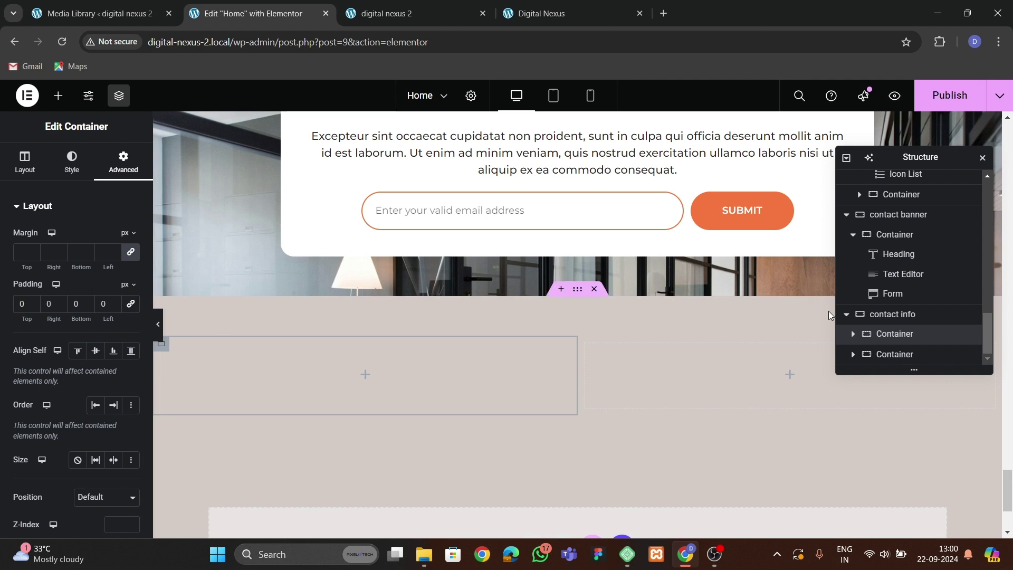
click(667, 381)
click(123, 161)
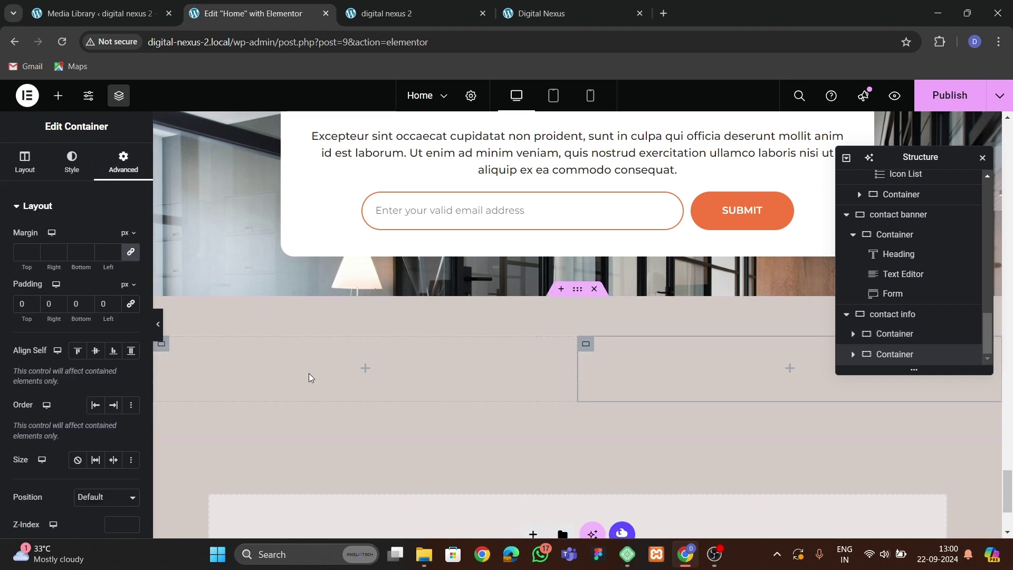
Place an Image widget in the left column showing girl-01-min1.png.
click(58, 96)
scroll(23, 209, down, 3)
drag(109, 329, 359, 369)
click(72, 269)
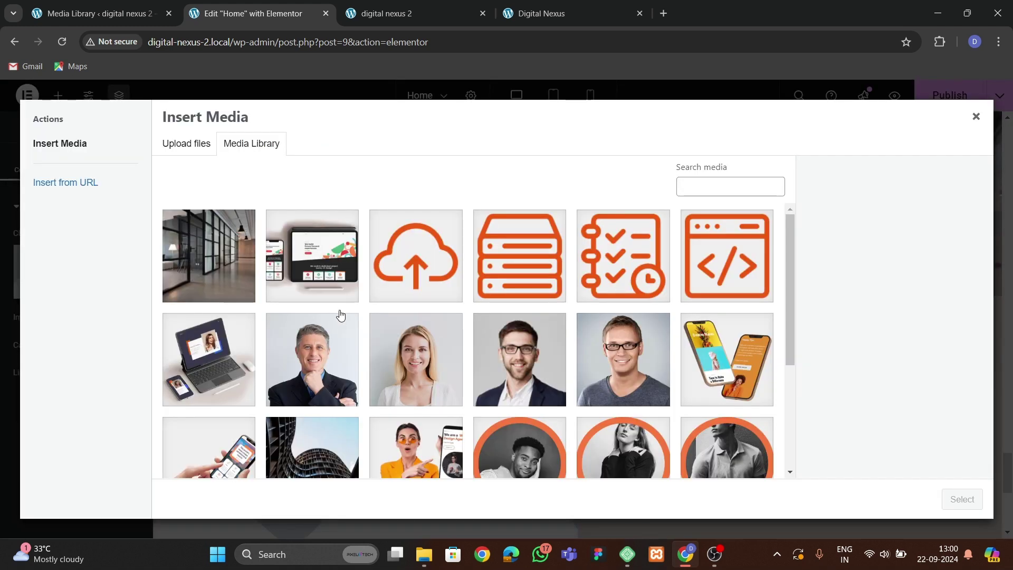
click(452, 451)
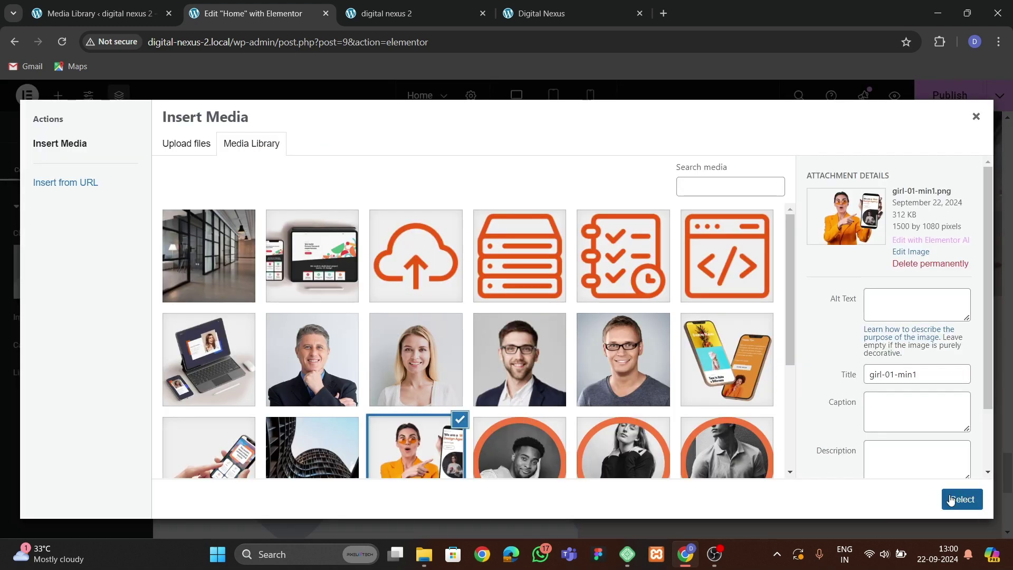
click(944, 499)
Copy the 'Be the first to know' heading into the empty right column.
scroll(395, 339, down, 4)
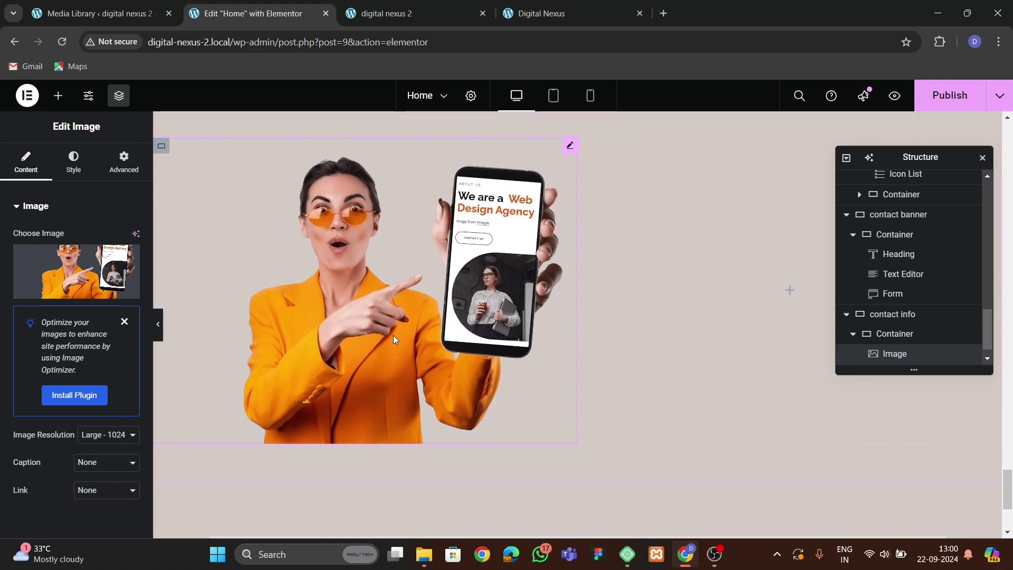
scroll(464, 356, up, 2)
click(530, 13)
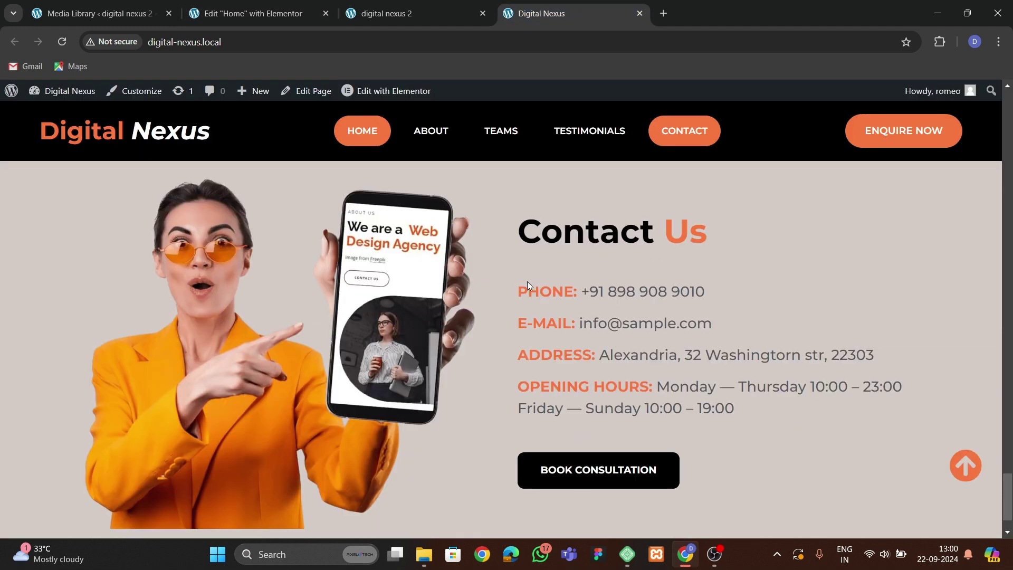
click(334, 24)
scroll(511, 325, up, 9)
scroll(548, 294, down, 4)
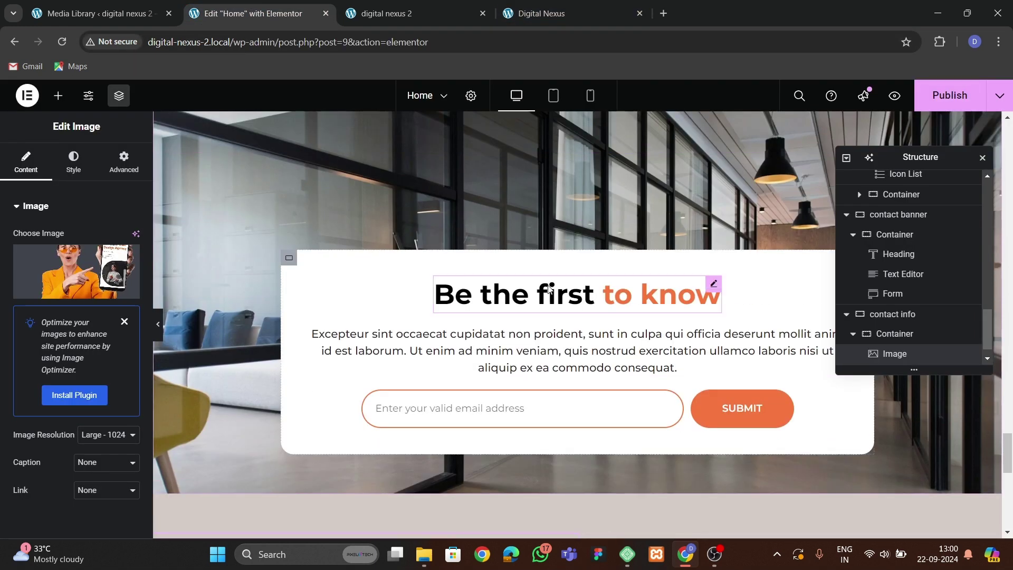
right_click(548, 289)
scroll(579, 329, down, 6)
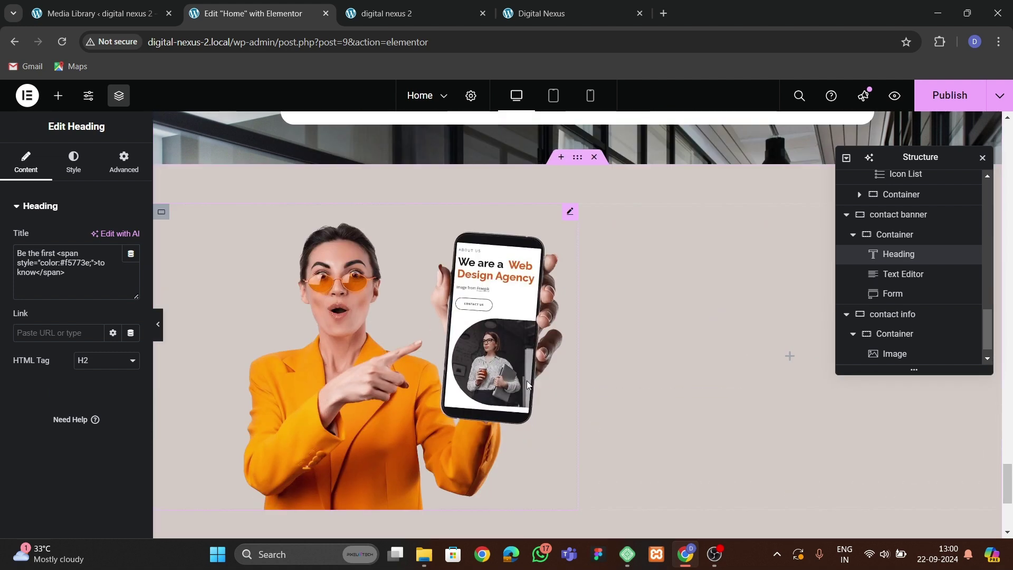
right_click(597, 332)
click(623, 316)
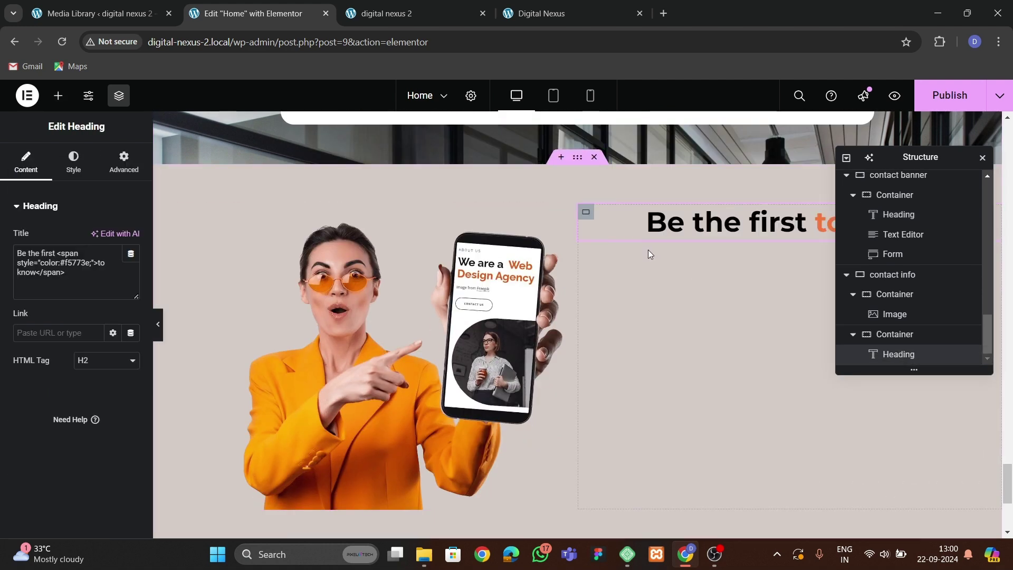
Change the pasted heading's text to 'Contact Us', keeping 'Us' highlighted.
drag(55, 258, 4, 264)
text(Contact)
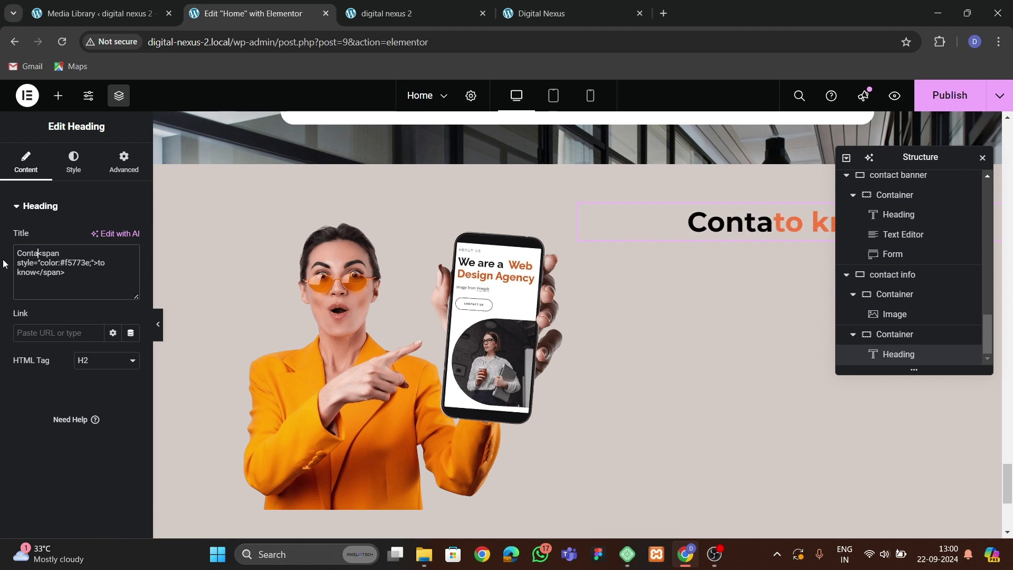
text( us)
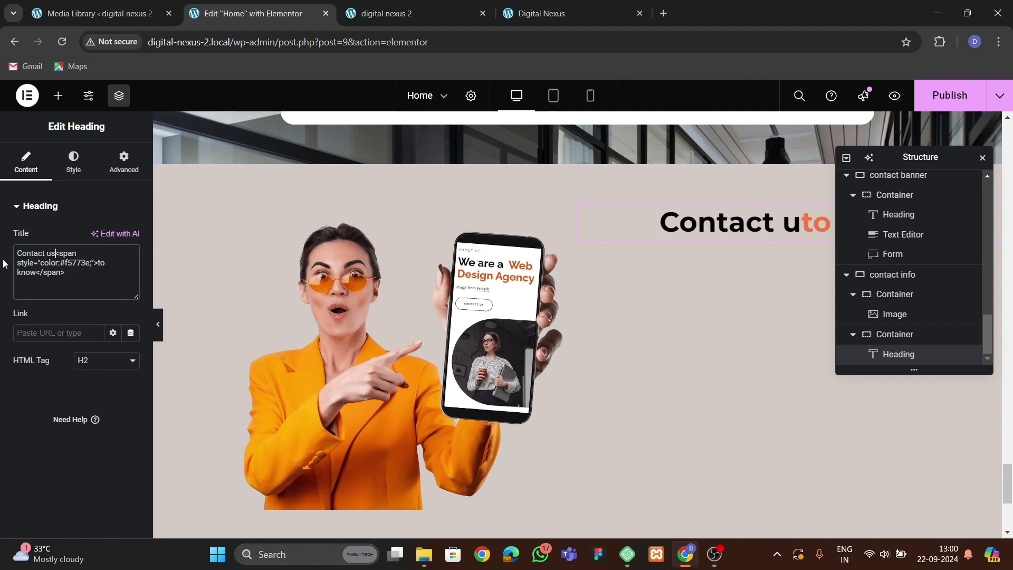
click(519, 14)
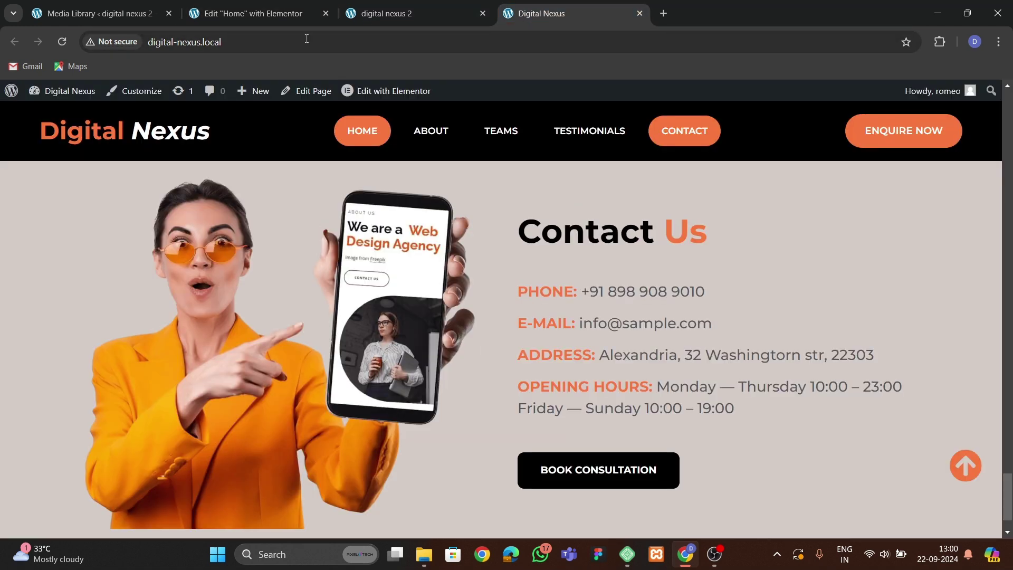
click(253, 13)
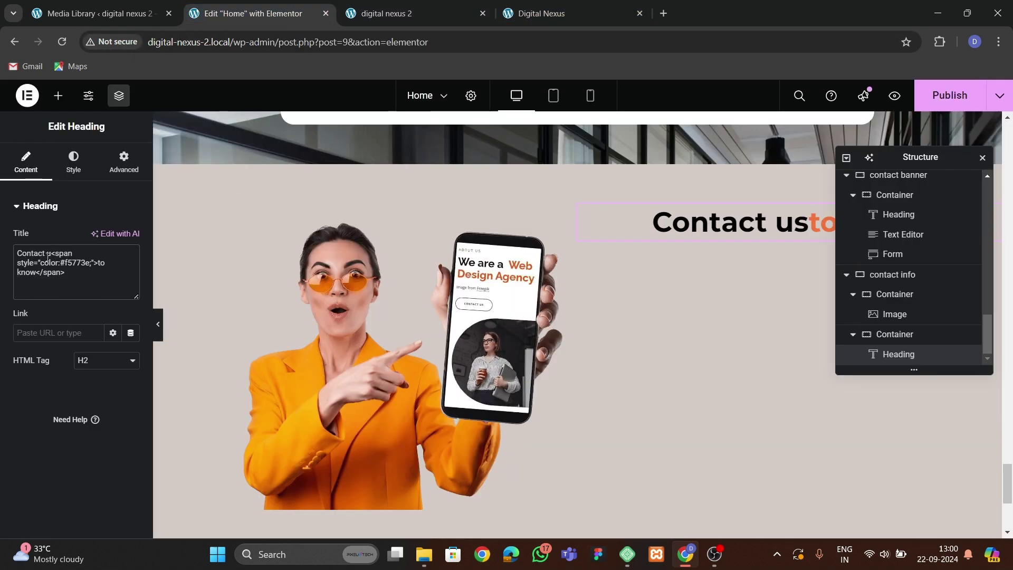
key(BackSpace)
key(BackSpace)
key(BackSpace)
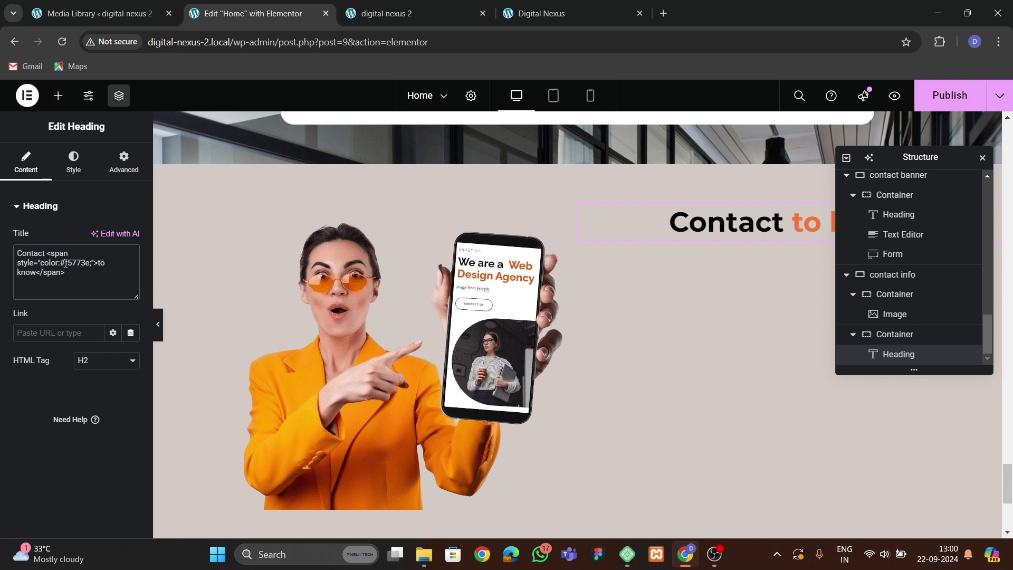
drag(99, 262, 50, 275)
key(BackSpace)
text(Us)
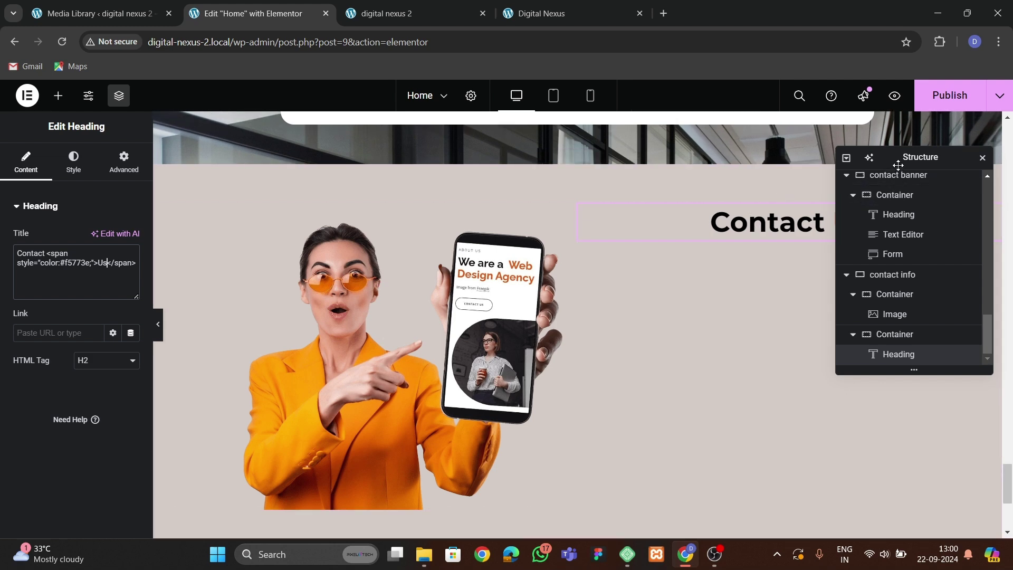
drag(897, 165, 459, 226)
click(532, 14)
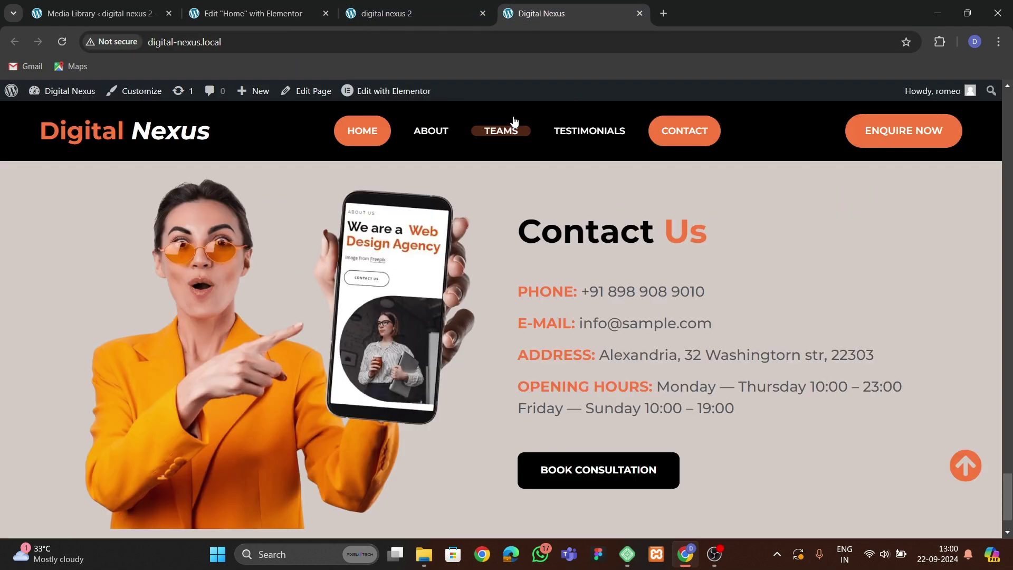
click(258, 14)
Add an Icon List under the Contact Us heading and left-align the heading.
click(58, 96)
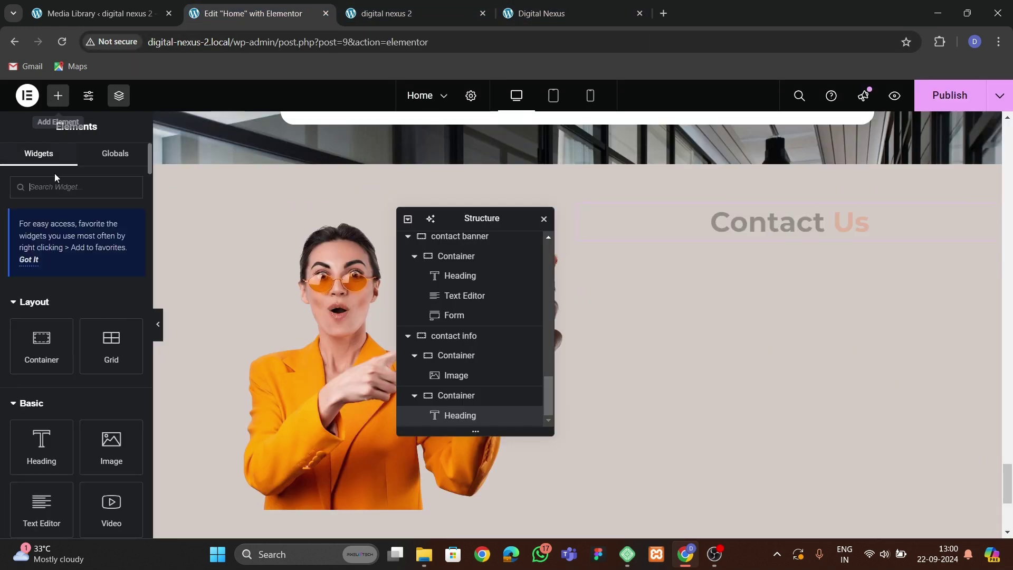
text(list)
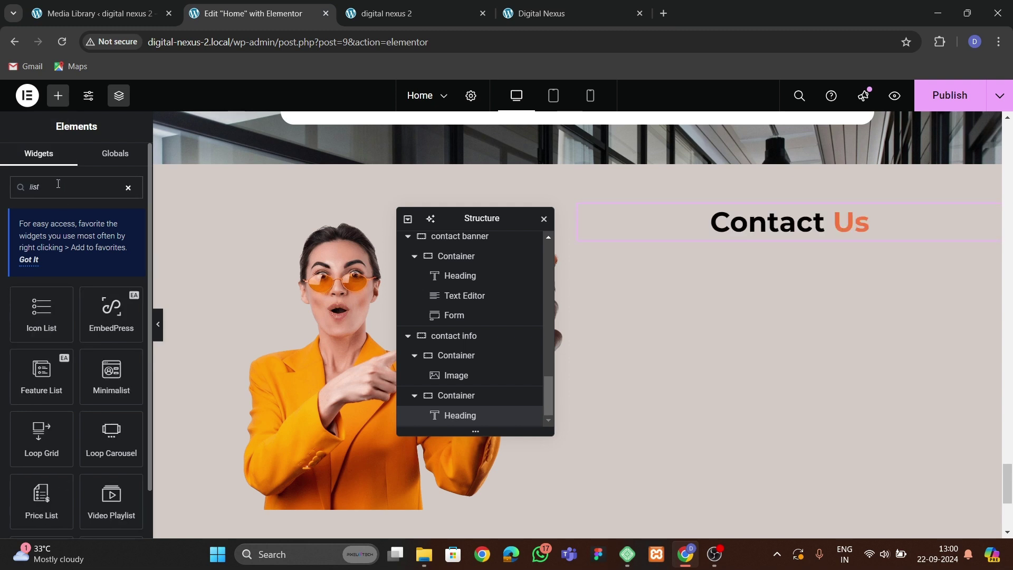
drag(42, 311, 802, 228)
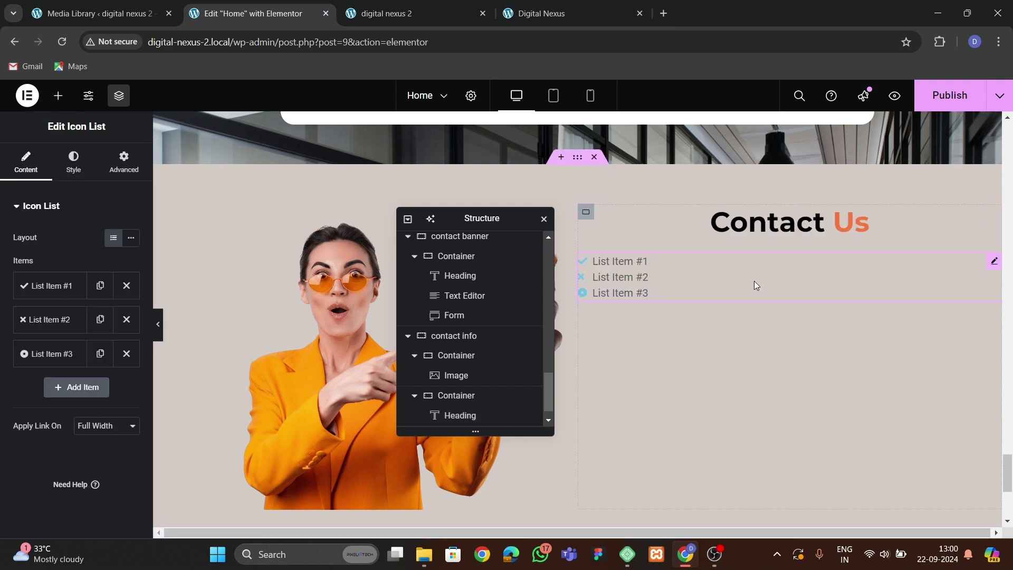
click(682, 222)
click(74, 163)
click(77, 237)
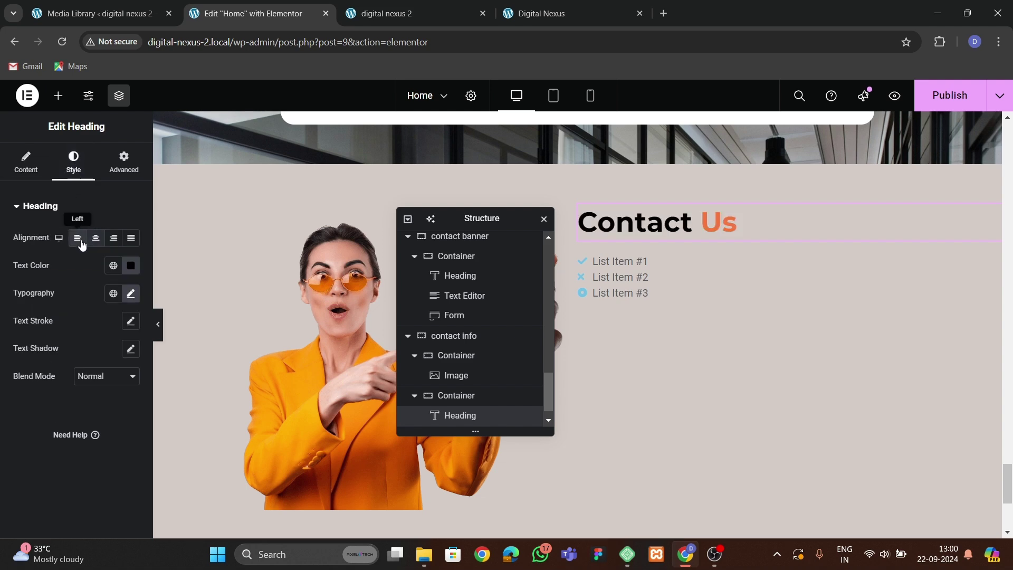
Fill the first list item with the live site's phone line, drop its icon, and start a styled span.
click(606, 276)
click(514, 15)
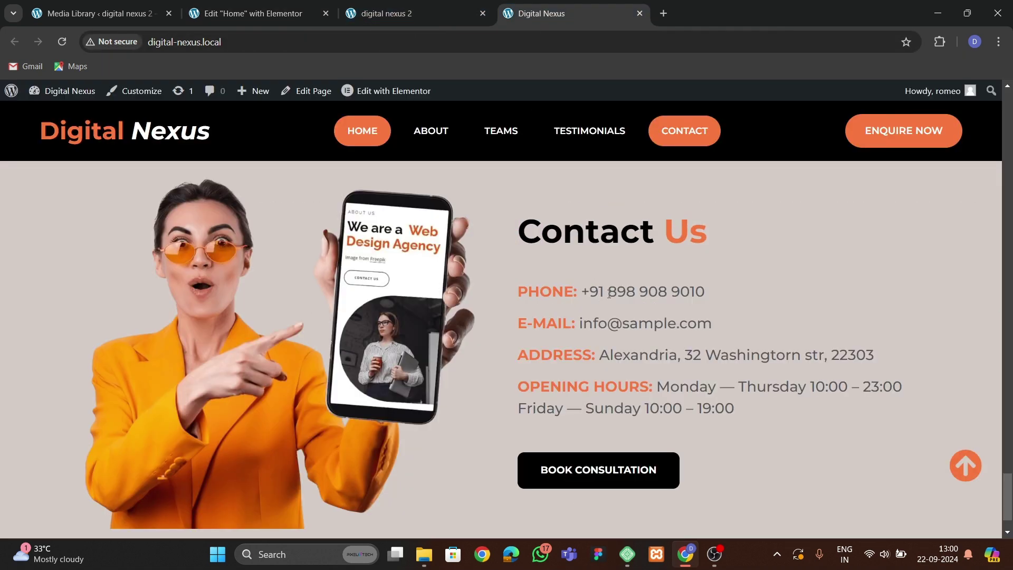
drag(518, 292, 706, 285)
key(ctrl+c)
click(274, 14)
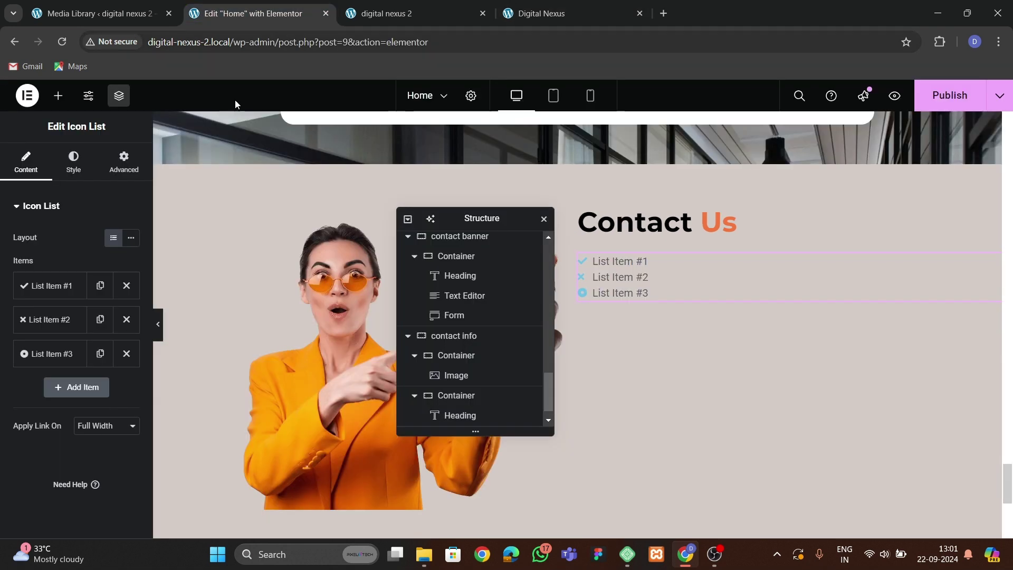
click(50, 285)
click(115, 372)
triple_click(69, 333)
key(ctrl+v)
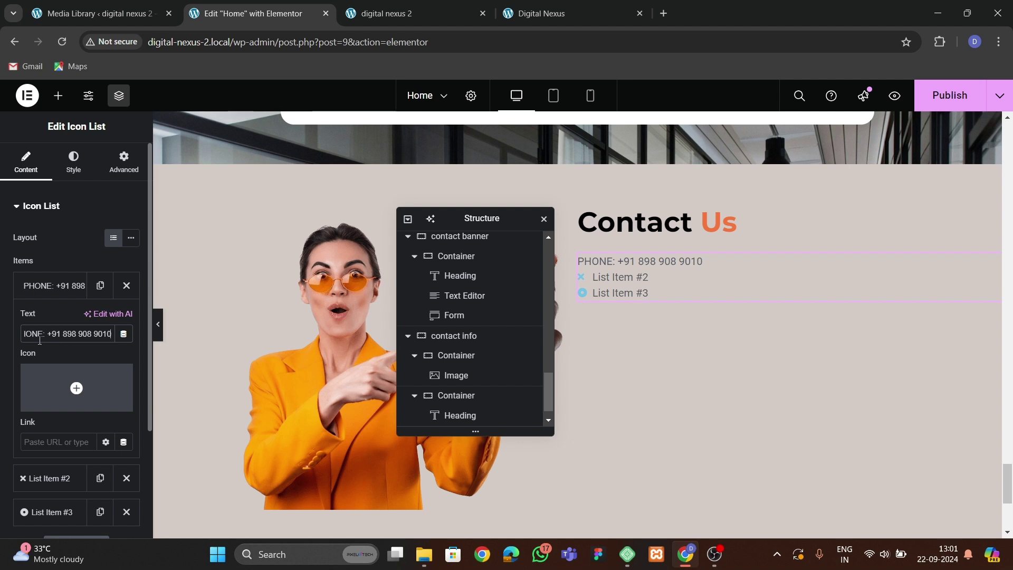
key(Home)
text(<span>)
text(</sp)
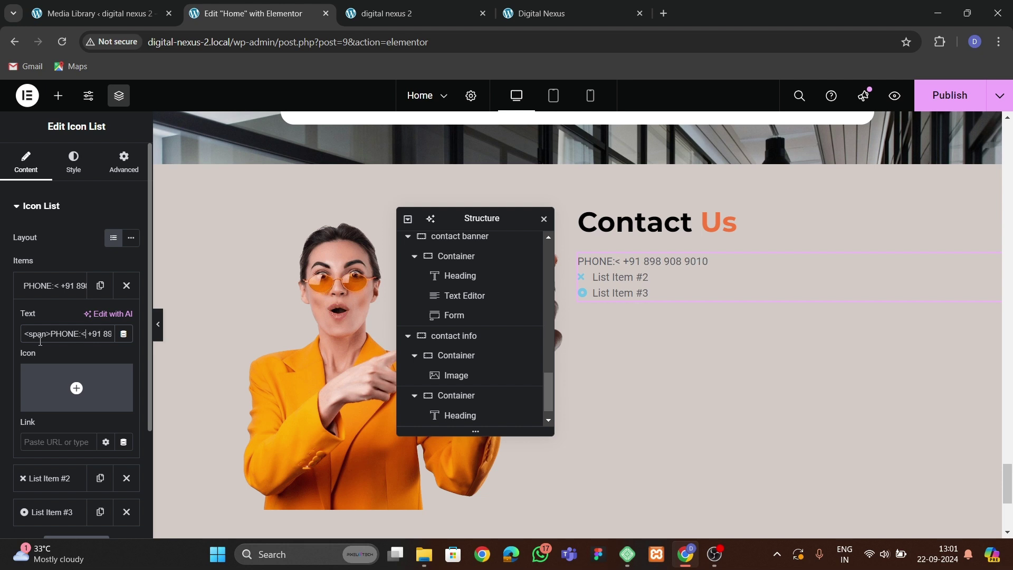
text(an>)
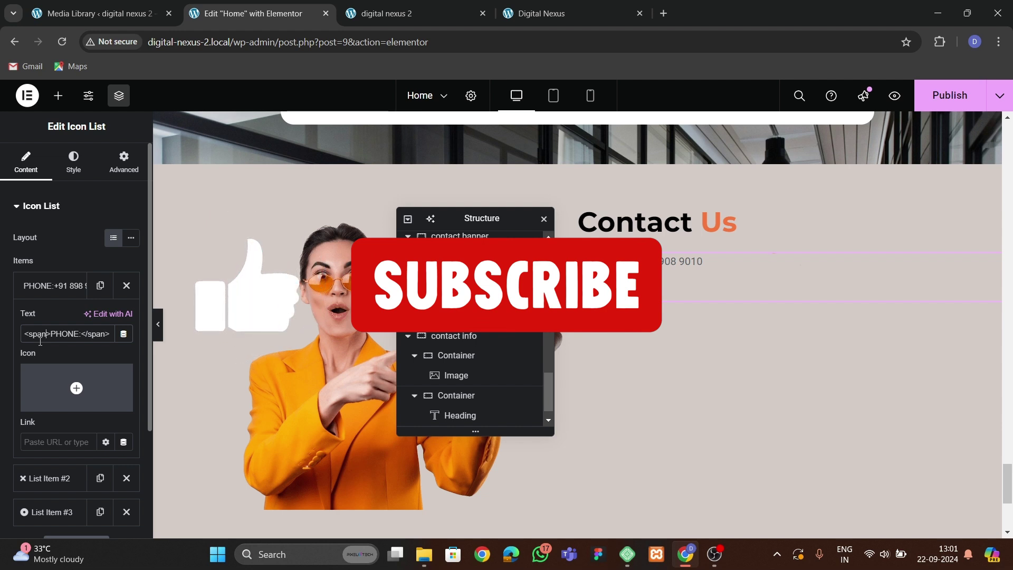
text( style="")
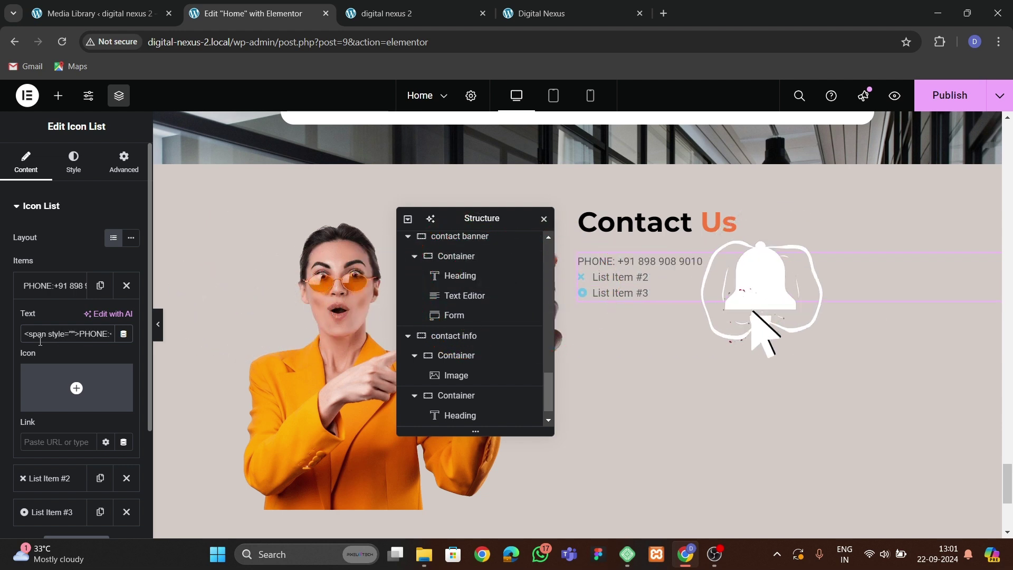
text(font-weight:bolder;)
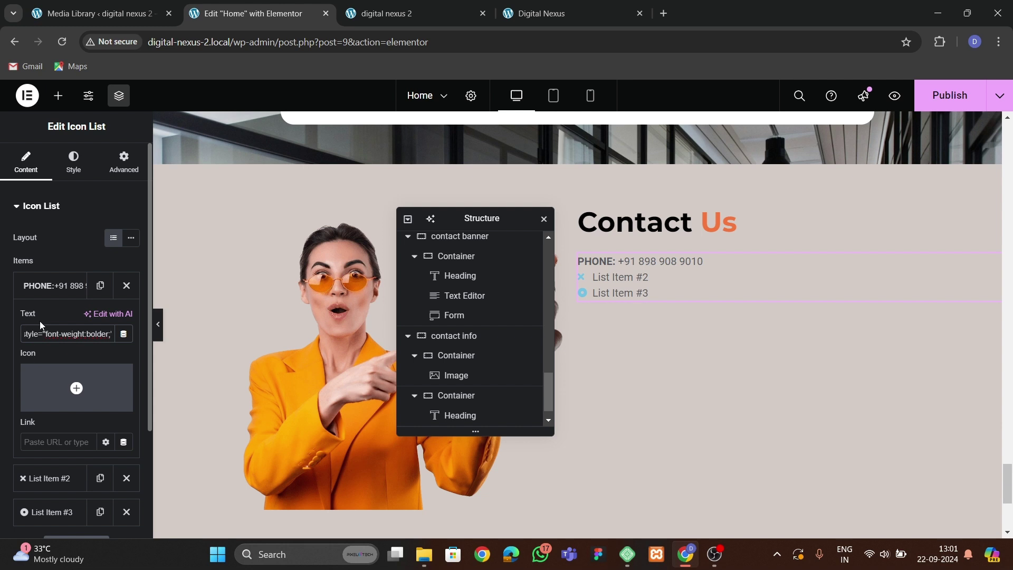
text( color:$)
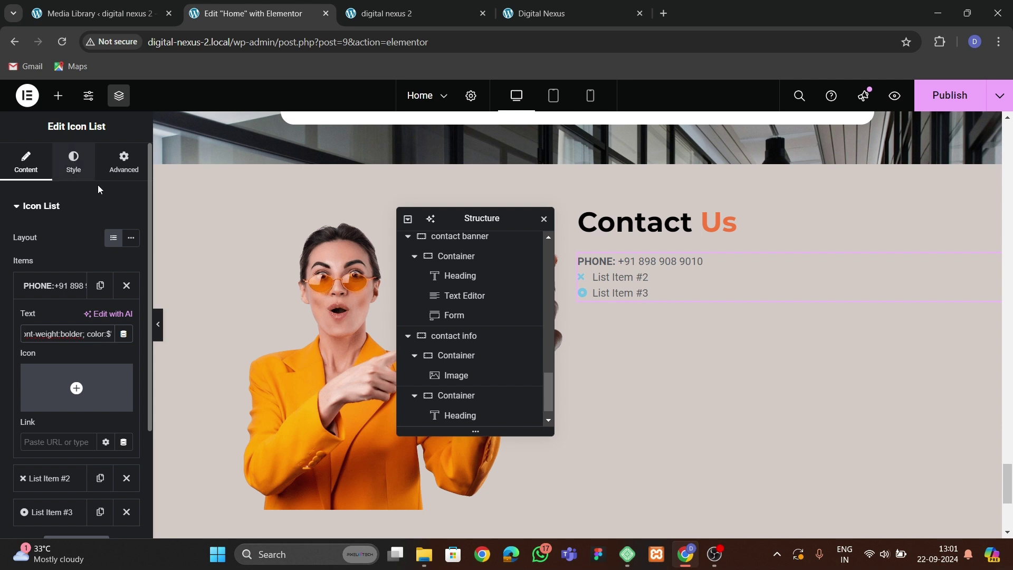
Set the PHONE: span to bolder weight and orange #f5773e.
click(675, 235)
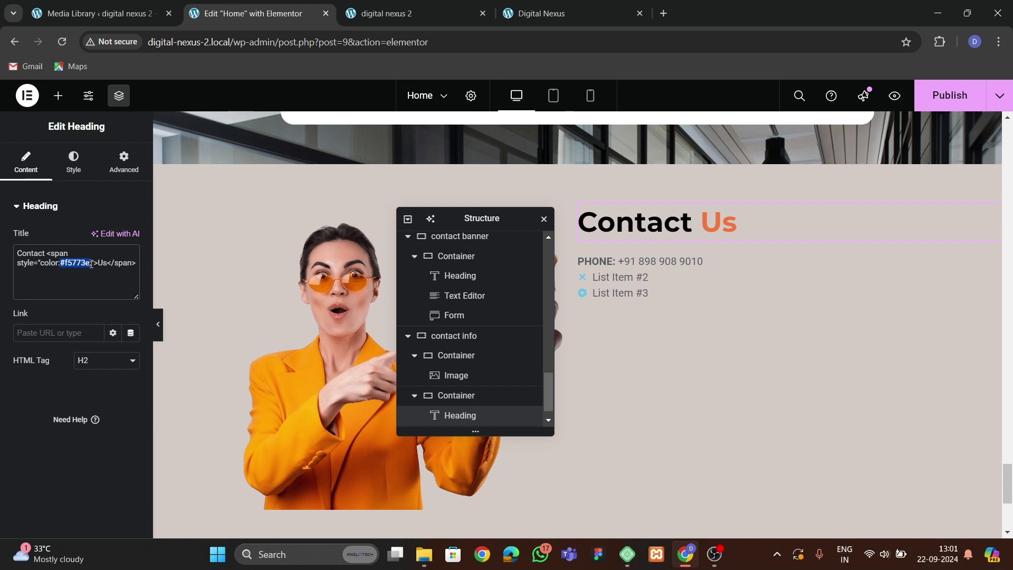
click(633, 269)
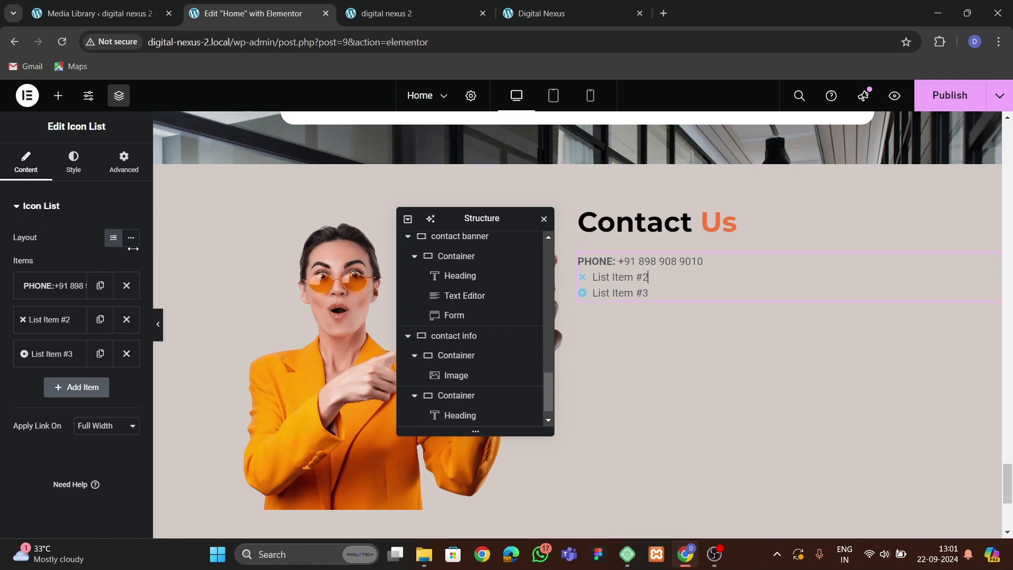
click(58, 286)
key(Right)
key(Right)
key(Right)
key(Right)
key(Right)
key(Right)
key(Right)
key(Right)
key(Right)
key(Right)
key(Right)
key(Right)
key(Right)
key(Right)
key(Right)
key(Right)
key(Right)
key(Right)
key(Right)
key(Right)
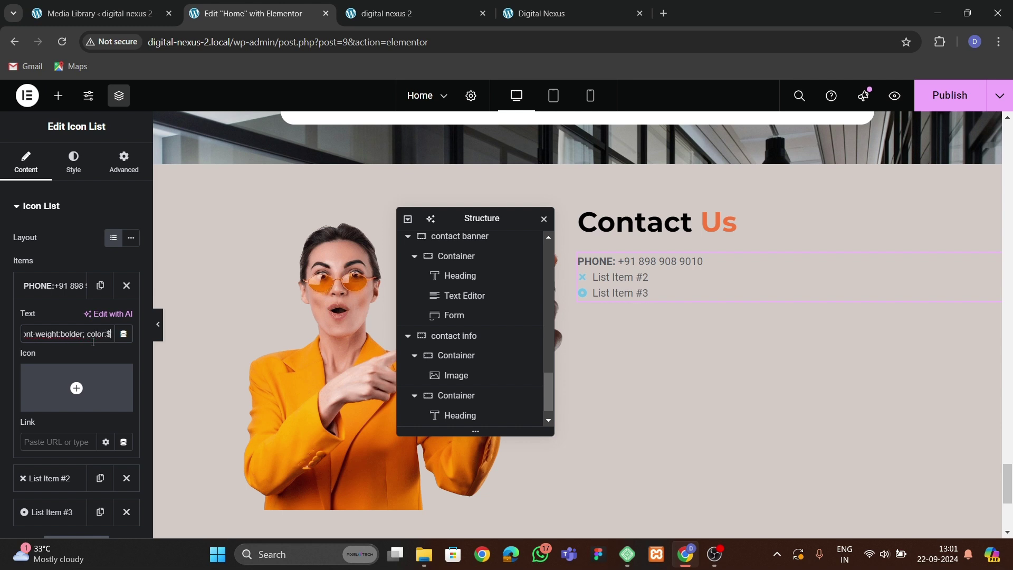
key(Right)
key(BackSpace)
text(#f5773e)
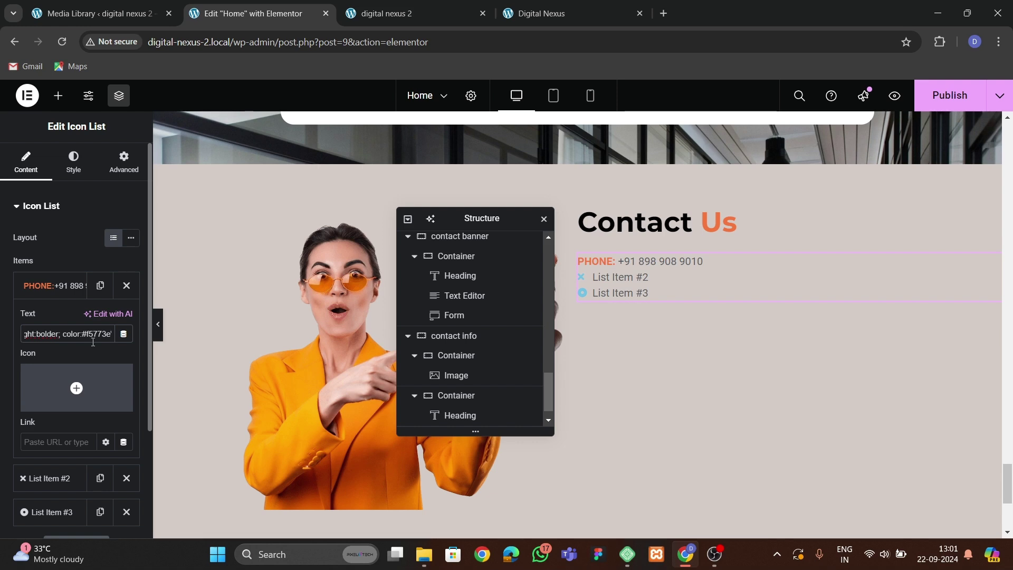
click(59, 285)
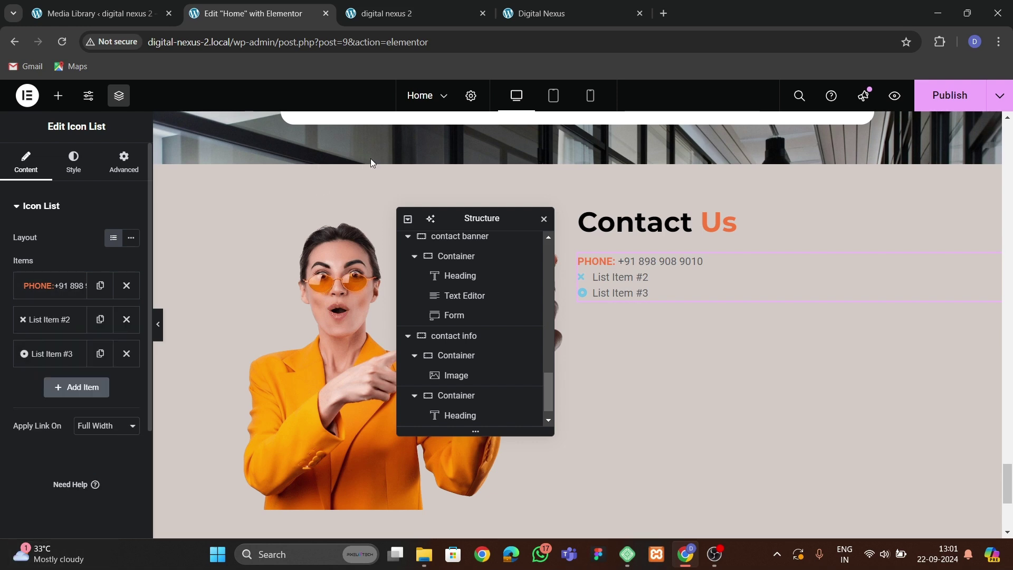
click(569, 7)
click(620, 360)
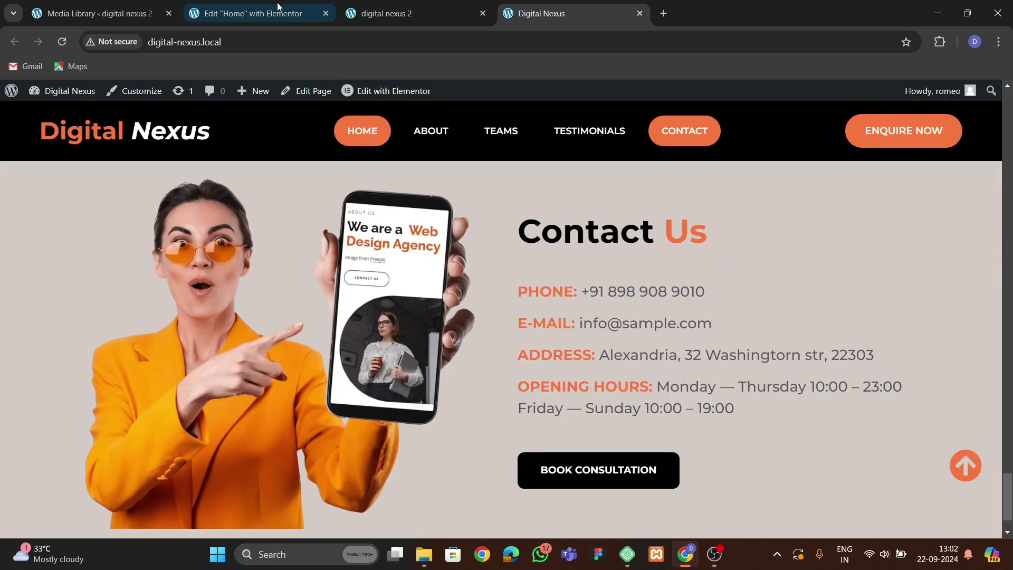
click(280, 11)
click(73, 161)
Style the list text as Montserrat 21 px, weight 500 (Medium), and remove placeholder List Item #2.
click(42, 357)
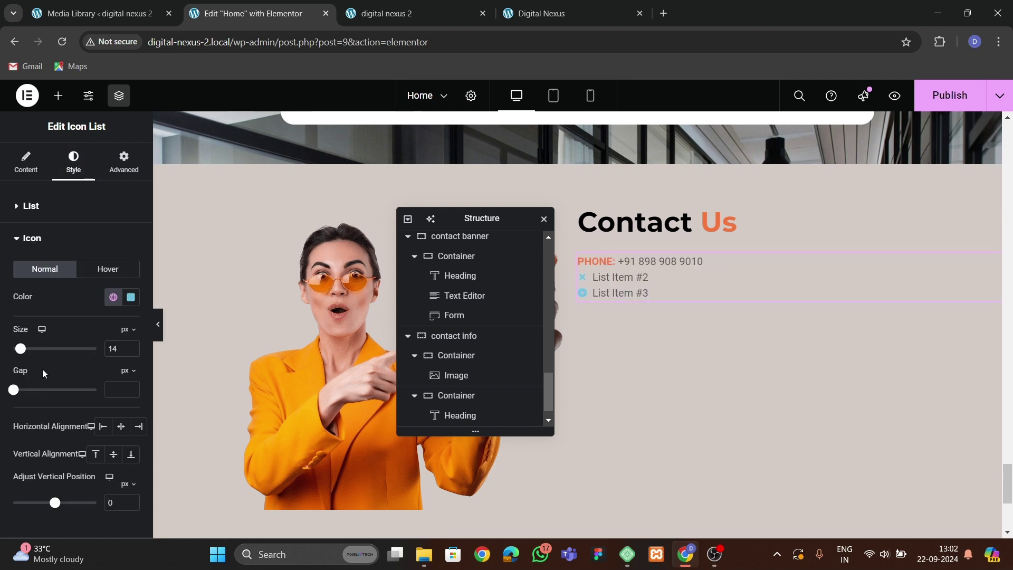
scroll(100, 347, down, 2)
click(32, 441)
click(131, 301)
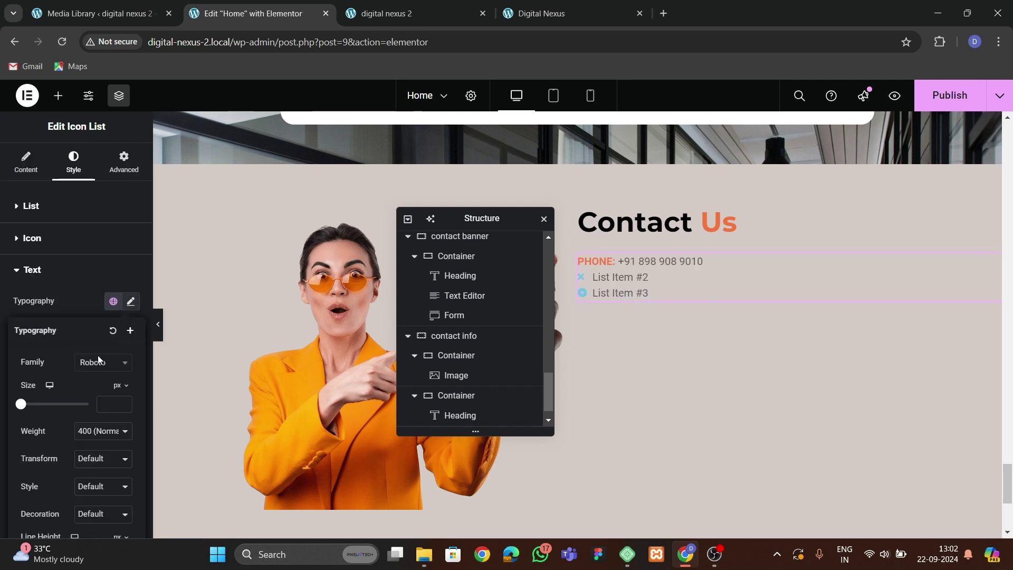
click(98, 358)
text(monts)
key(Return)
click(124, 402)
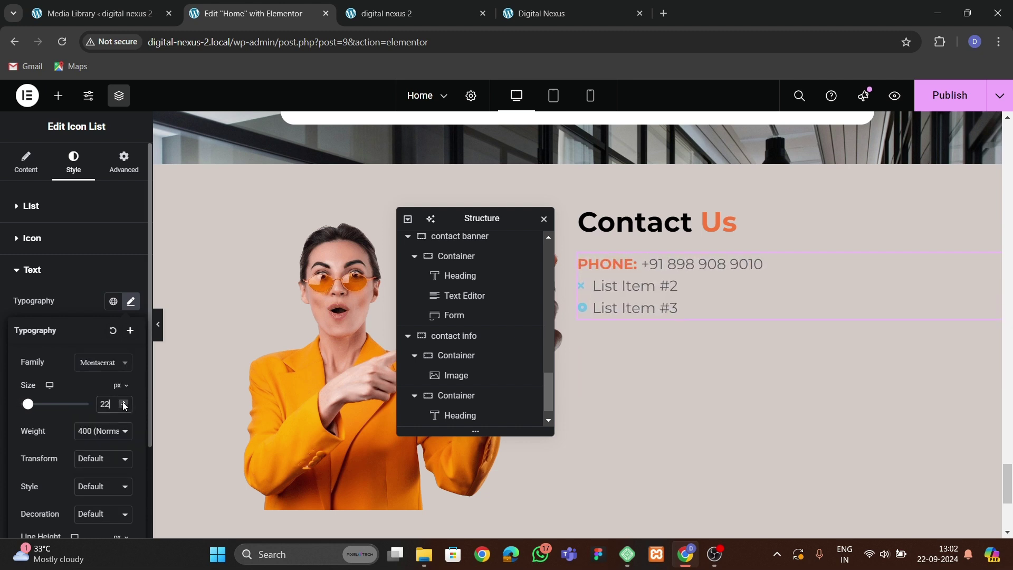
click(123, 407)
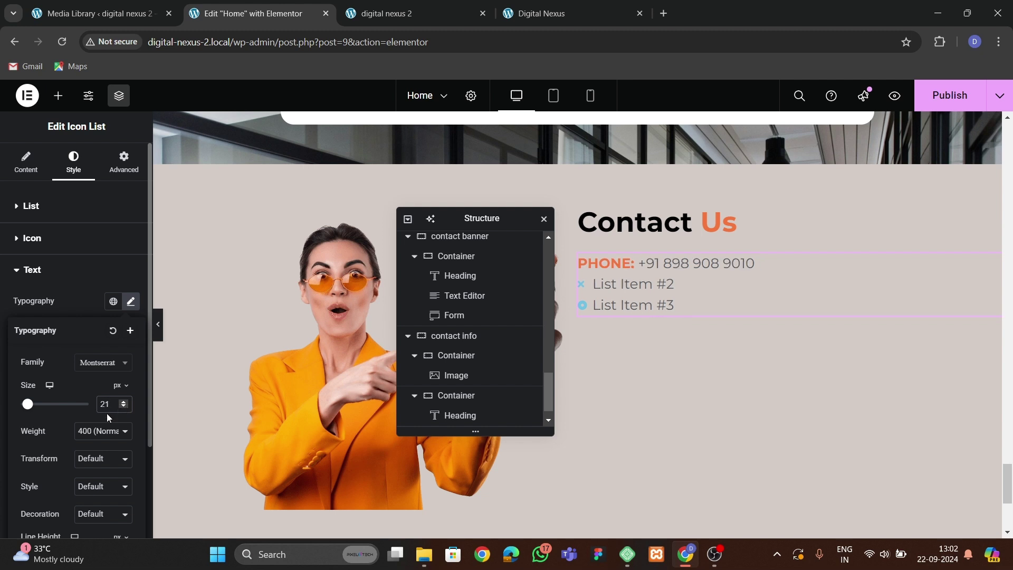
click(95, 439)
click(97, 305)
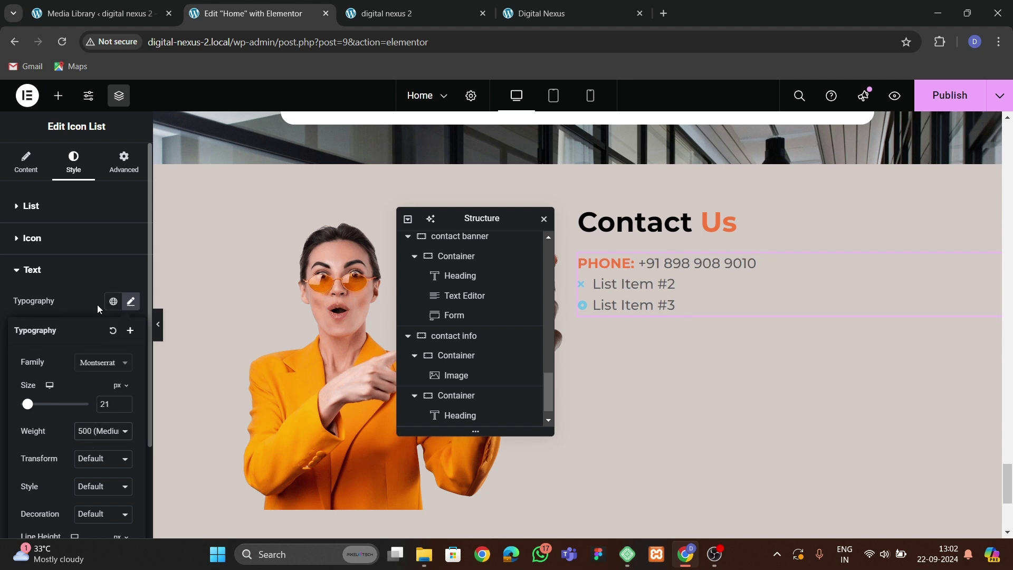
click(66, 275)
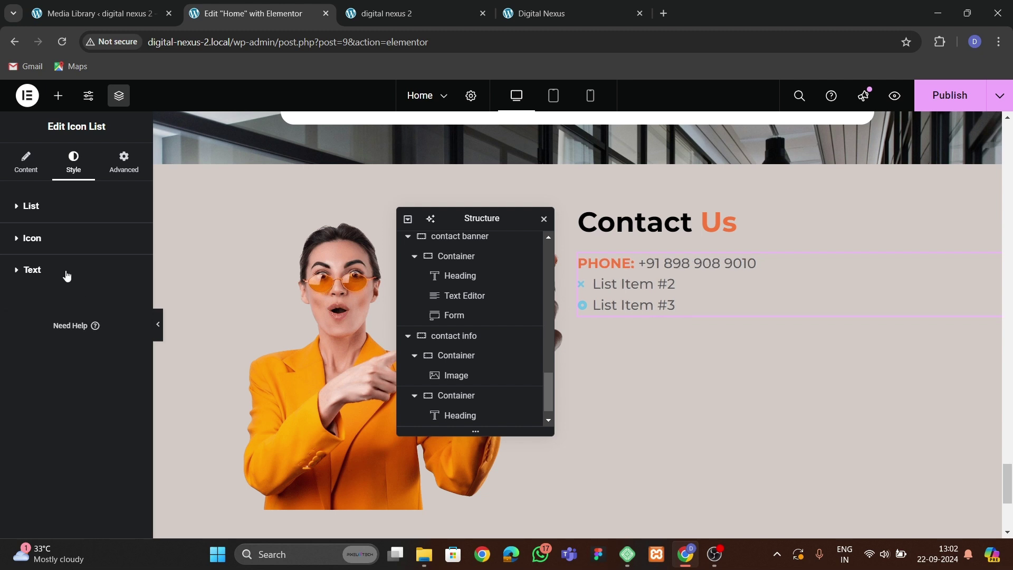
click(25, 161)
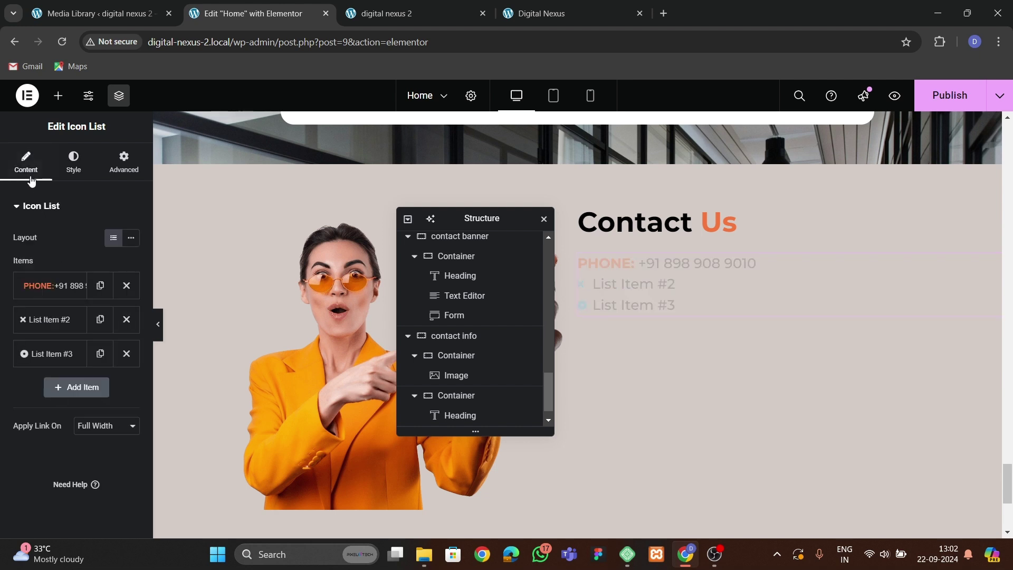
click(126, 318)
click(126, 319)
Duplicate the PHONE item and turn the second line into EMAIL: with a demo e-mail address.
click(100, 285)
click(100, 318)
click(51, 319)
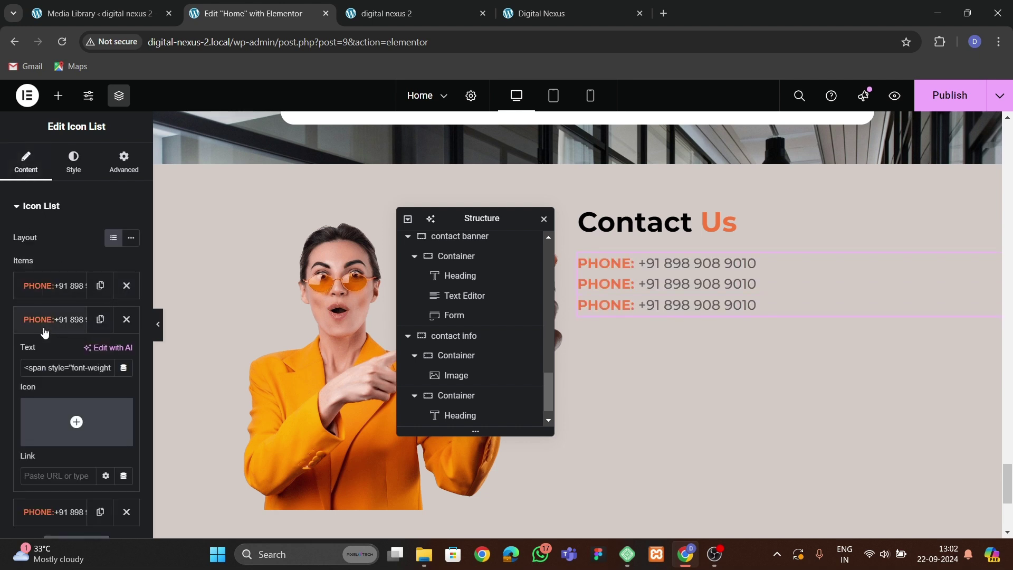
key(Right)
key(Right)
key(Right)
key(Right)
key(Right)
key(Right)
key(Right)
key(Right)
key(Right)
key(Right)
key(Right)
key(Right)
key(Right)
key(Right)
key(Right)
key(Right)
key(Right)
key(Right)
key(Left)
key(Left)
key(Left)
key(Left)
key(Left)
key(Left)
key(Left)
key(Left)
key(Left)
key(Right)
key(Right)
key(Right)
key(Right)
key(Right)
key(Right)
key(Right)
key(Right)
key(Right)
key(Right)
key(Right)
key(Right)
key(Right)
key(Right)
key(Right)
key(Right)
key(Right)
key(Right)
key(Right)
key(Right)
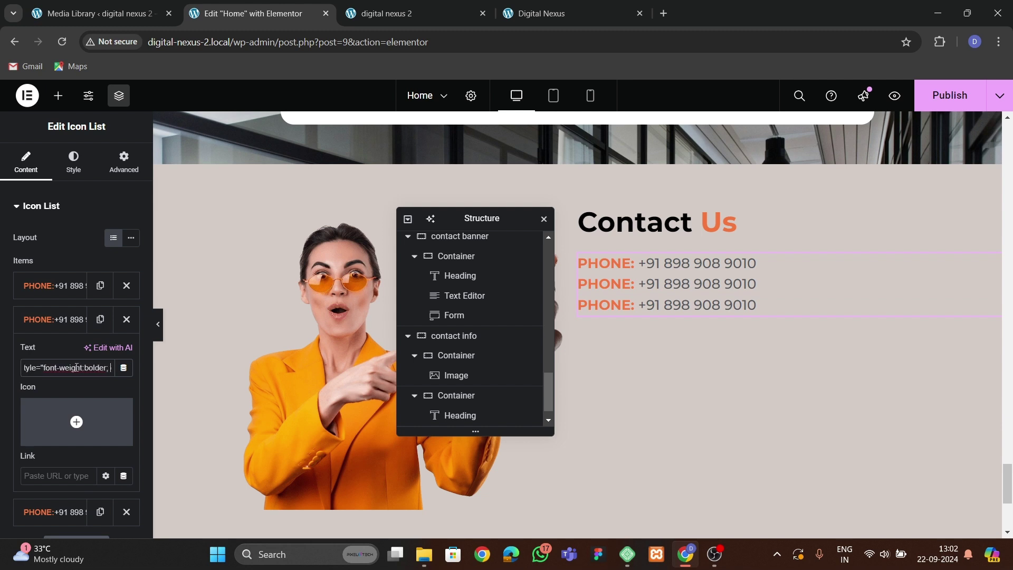
key(Delete)
key(Delete)
key(Delete)
key(Delete)
key(Right)
text(MAIL)
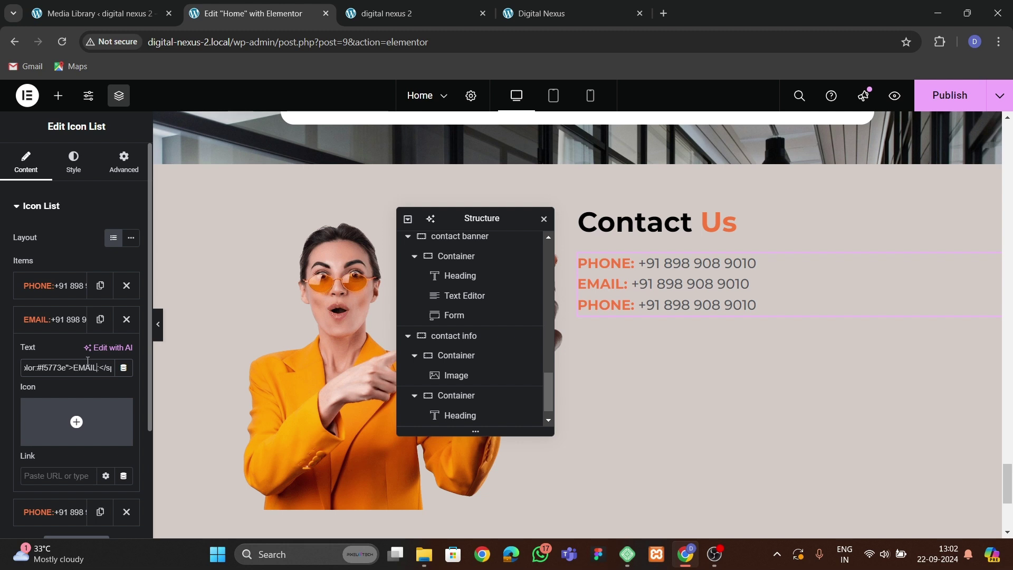
key(Right)
key(Right)
key(Right)
key(Right)
key(Right)
key(Right)
key(Right)
key(Right)
key(Right)
key(Right)
key(Right)
key(Right)
key(Right)
key(Right)
key(Right)
key(Right)
key(Right)
key(Right)
key(Right)
key(Right)
key(BackSpace)
key(BackSpace)
key(BackSpace)
key(BackSpace)
key(BackSpace)
key(BackSpace)
key(BackSpace)
key(BackSpace)
key(BackSpace)
key(BackSpace)
key(BackSpace)
key(BackSpace)
key(BackSpace)
key(BackSpace)
key(BackSpace)
key(BackSpace)
text(demo@company.com)
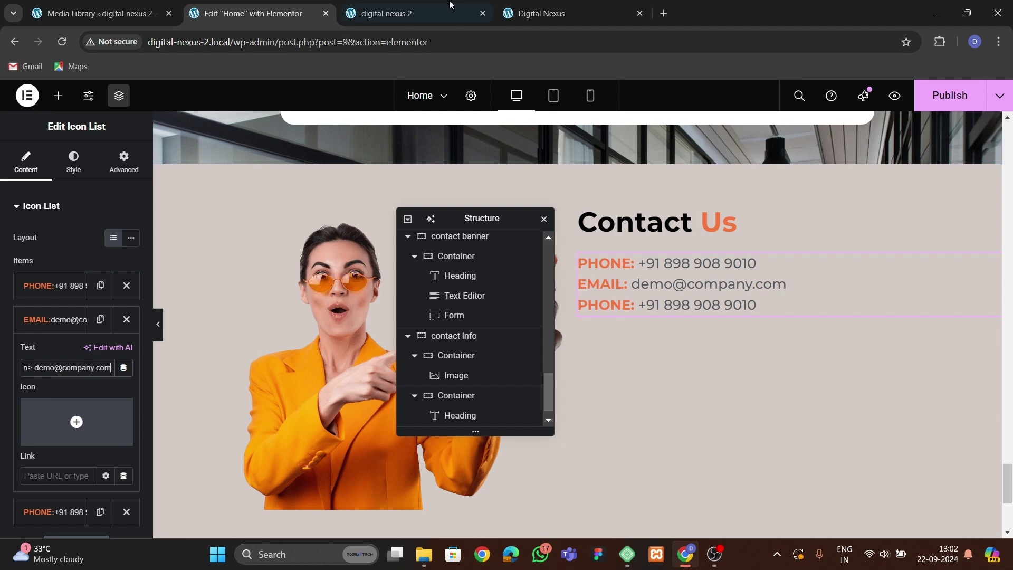
Make the third line ADDRESS: followed by the street address copied from the live site.
click(582, 16)
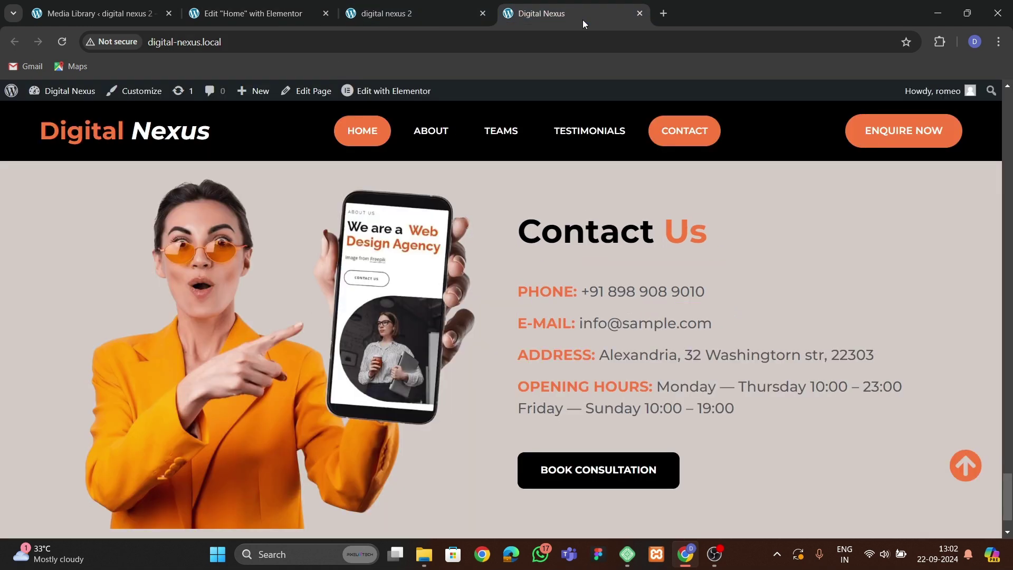
drag(598, 360, 891, 361)
key(ctrl+c)
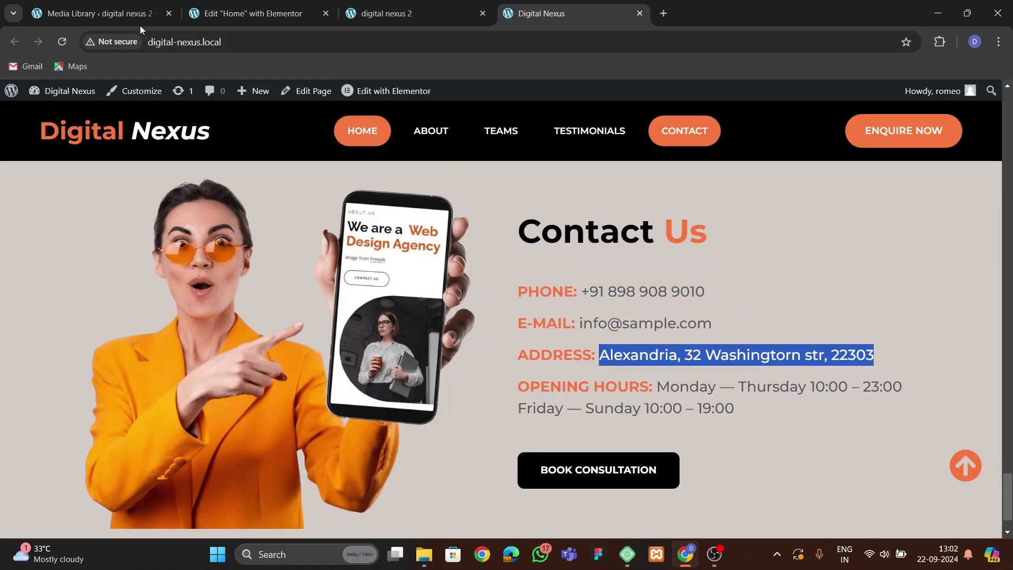
click(248, 13)
click(53, 319)
click(53, 353)
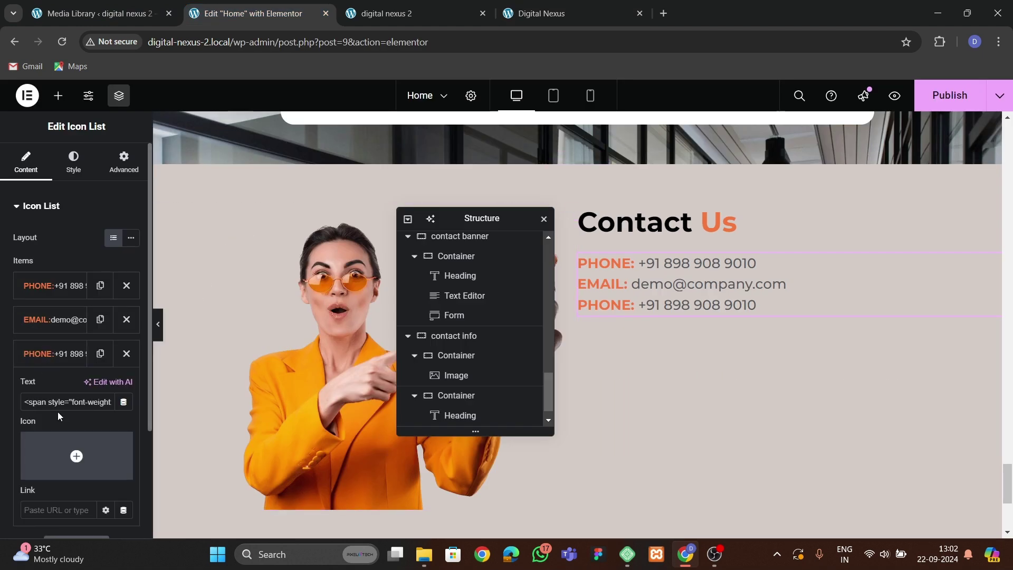
key(Right)
key(Right)
key(Right)
key(Right)
key(Right)
key(Right)
key(Right)
key(Right)
key(Right)
key(Right)
key(Right)
key(Right)
key(Right)
key(Right)
key(Right)
key(Right)
key(Right)
key(Right)
key(Right)
key(Right)
double_click(59, 401)
text(ADDRESS)
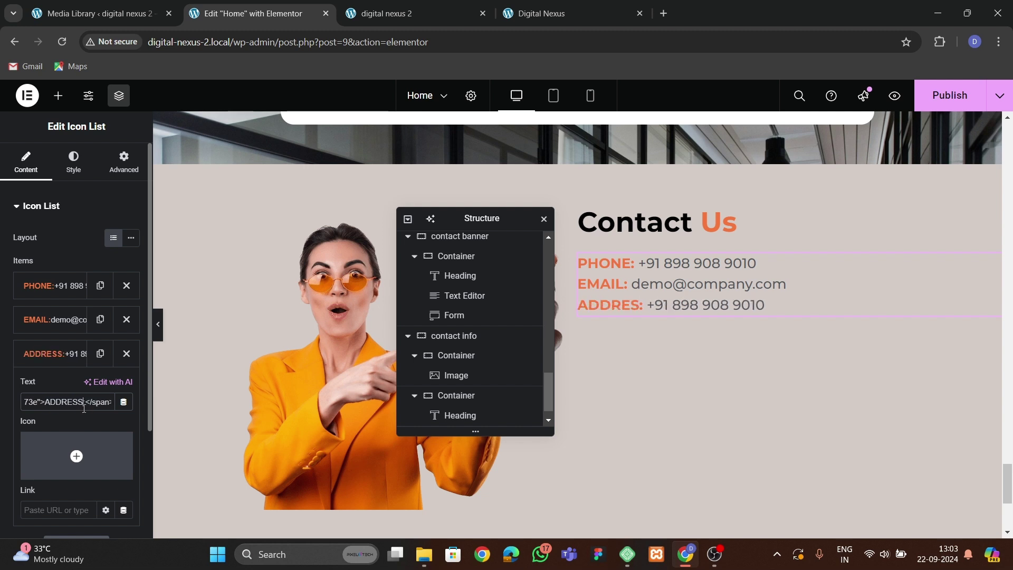
key(Right)
key(Right)
key(Right)
key(Right)
key(Right)
key(Right)
key(Right)
key(Right)
key(Right)
key(Right)
key(Right)
key(Right)
key(Right)
key(Right)
key(Right)
key(Right)
key(Right)
key(Right)
key(Right)
key(Right)
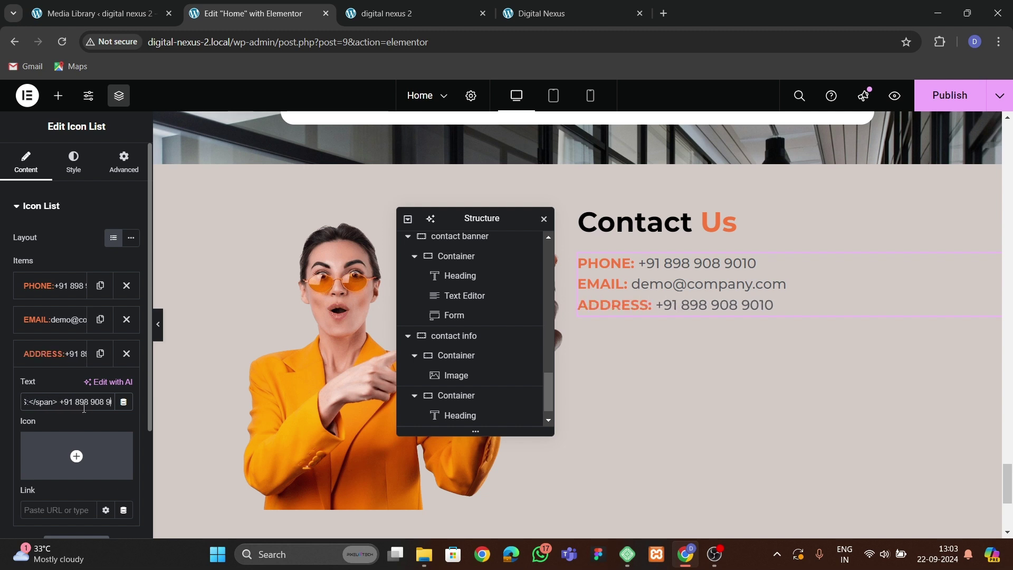
key(BackSpace)
key(BackSpace)
key(BackSpace)
key(BackSpace)
key(BackSpace)
key(BackSpace)
key(BackSpace)
key(BackSpace)
key(BackSpace)
key(BackSpace)
key(BackSpace)
key(BackSpace)
key(BackSpace)
key(BackSpace)
key(BackSpace)
key(BackSpace)
key(BackSpace)
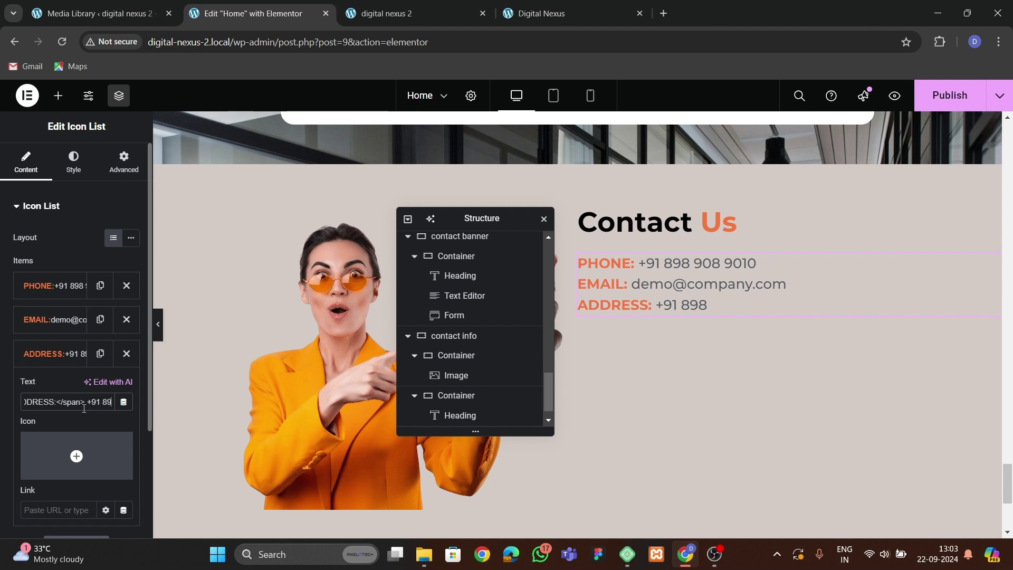
key(ctrl+v)
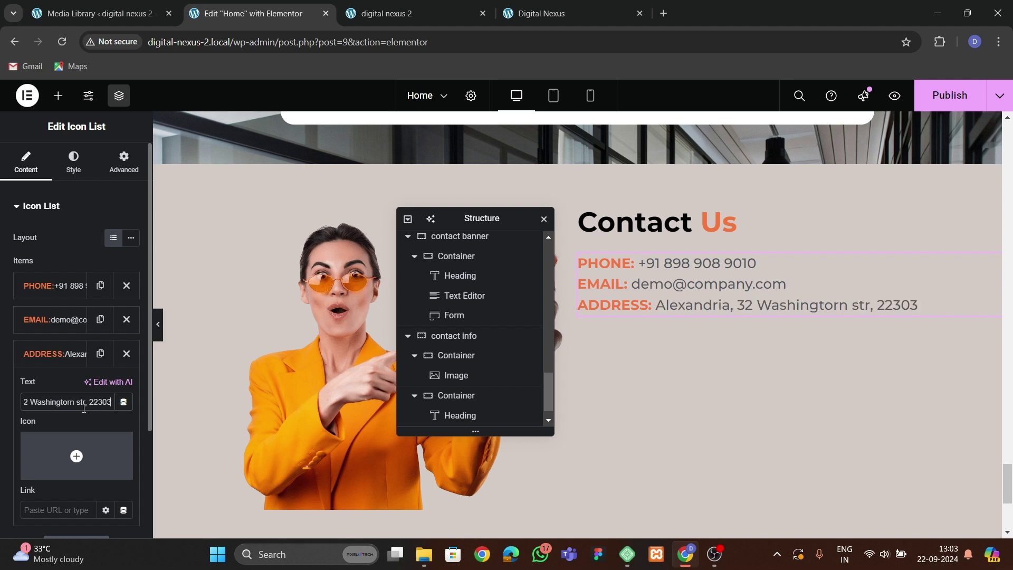
click(79, 353)
Duplicate the ADDRESS item and replace its address with the reference site's opening hours.
click(101, 353)
click(553, 13)
click(522, 390)
drag(657, 385, 721, 409)
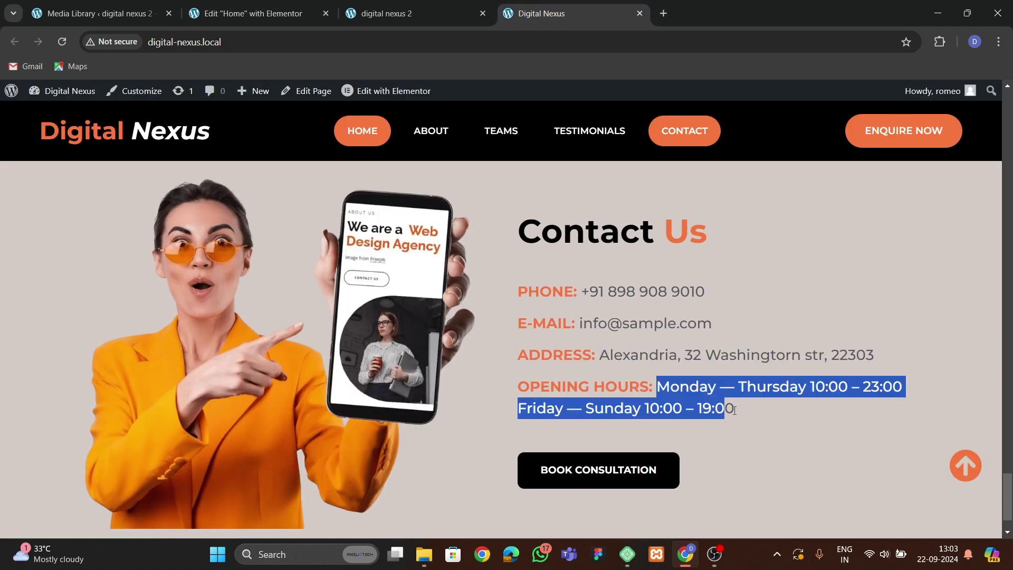
click(253, 14)
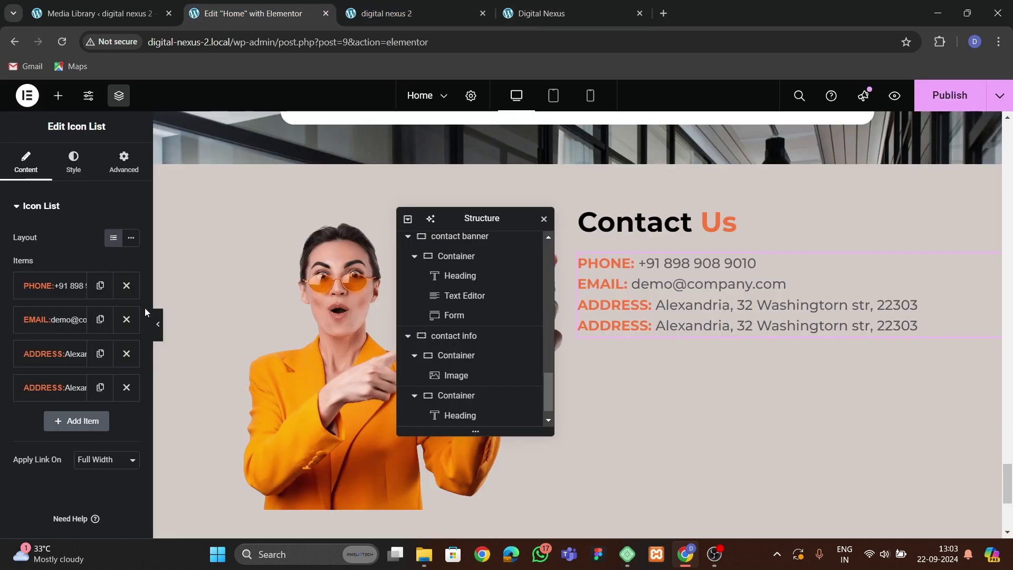
click(55, 387)
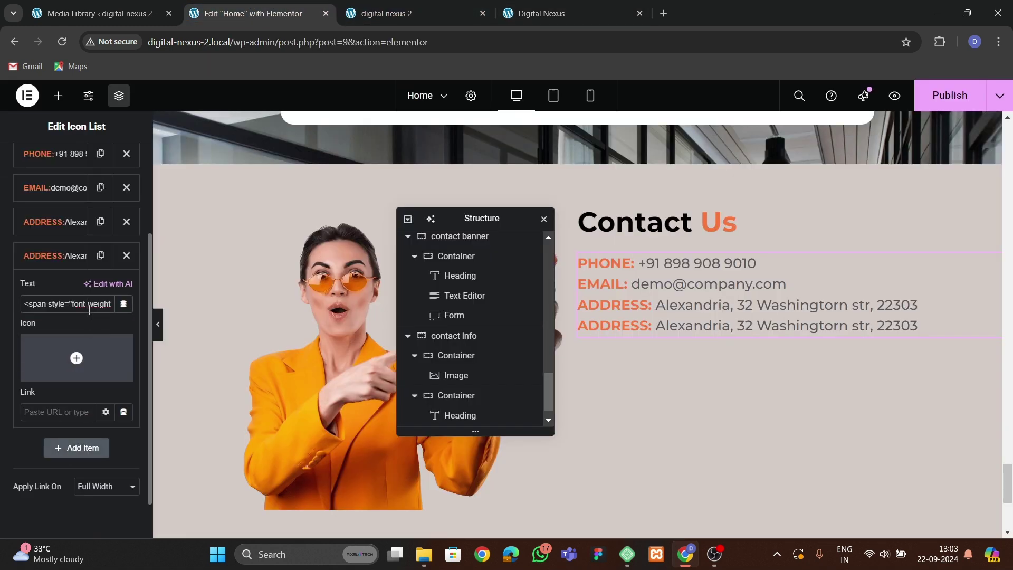
key(Right)
key(Right)
key(Right)
key(Right)
key(Right)
key(Right)
key(Right)
key(Right)
key(Right)
key(Right)
key(Right)
key(Right)
key(Right)
key(Right)
key(Right)
key(Right)
key(Right)
key(Right)
key(Right)
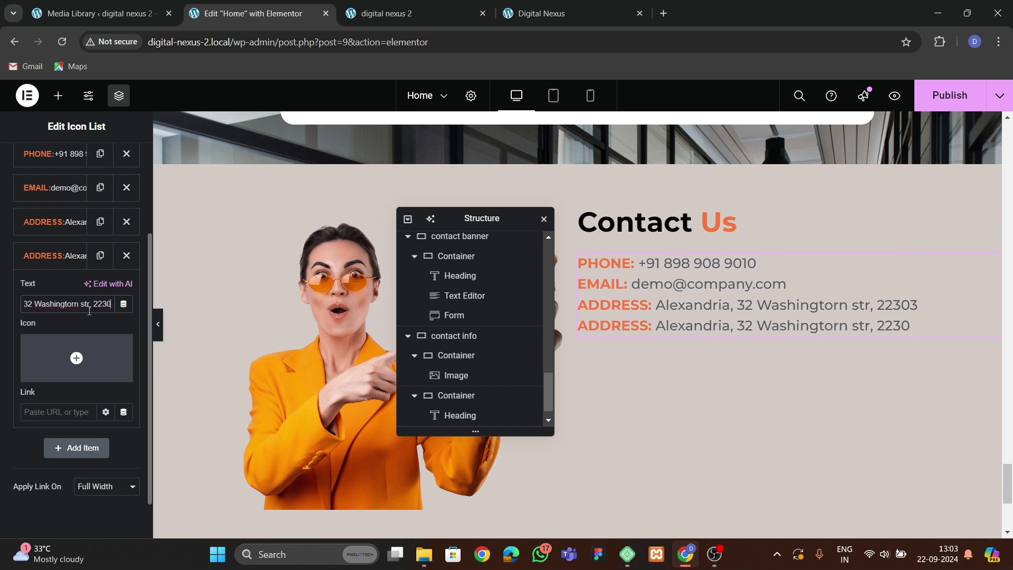
key(Delete)
key(Delete)
key(Delete)
key(Delete)
key(Delete)
key(Delete)
key(Delete)
key(Delete)
key(Delete)
key(Delete)
key(Delete)
key(Delete)
key(Delete)
key(Delete)
key(Delete)
key(Delete)
key(Delete)
key(Delete)
key(Delete)
key(Delete)
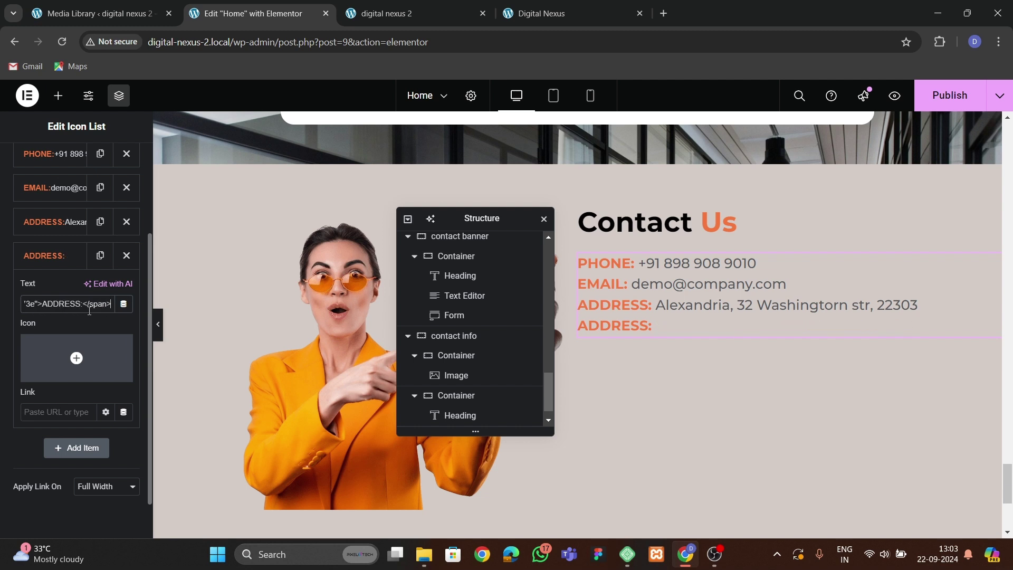
text(Monday — Thursday 10:00 – 23:00 Friday — Sunday 10:00 – 19:00)
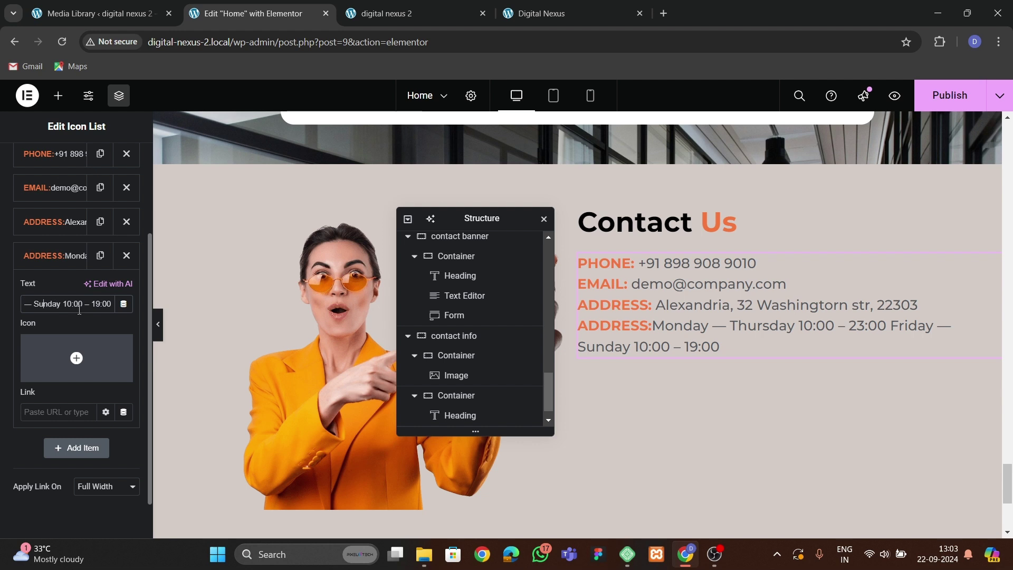
Relabel the fourth line as OPENING HOURS:.
key(Left)
key(Left)
key(Left)
key(Left)
key(Left)
key(Left)
key(Left)
key(Left)
key(Left)
key(Left)
key(Left)
key(Left)
key(Left)
key(Left)
key(Left)
key(Left)
key(Left)
key(Left)
key(Left)
key(Left)
key(shift+Left)
key(shift+Left)
key(shift+Left)
key(shift+Left)
key(shift+Left)
key(shift+Left)
key(shift+Left)
key(shift+Left)
key(shift+Left)
key(shift+Left)
key(shift+Left)
key(shift+Left)
key(shift+Left)
key(shift+Left)
key(shift+Left)
key(shift+Left)
key(shift+Left)
key(shift+Left)
key(shift+Left)
key(shift+Left)
key(shift+Right)
key(shift+Right)
key(shift+Right)
key(shift+Right)
key(shift+Right)
key(shift+Right)
key(shift+Right)
key(shift+Right)
key(shift+Right)
key(shift+Right)
key(shift+Right)
key(shift+Right)
key(shift+Right)
key(shift+Right)
key(shift+Right)
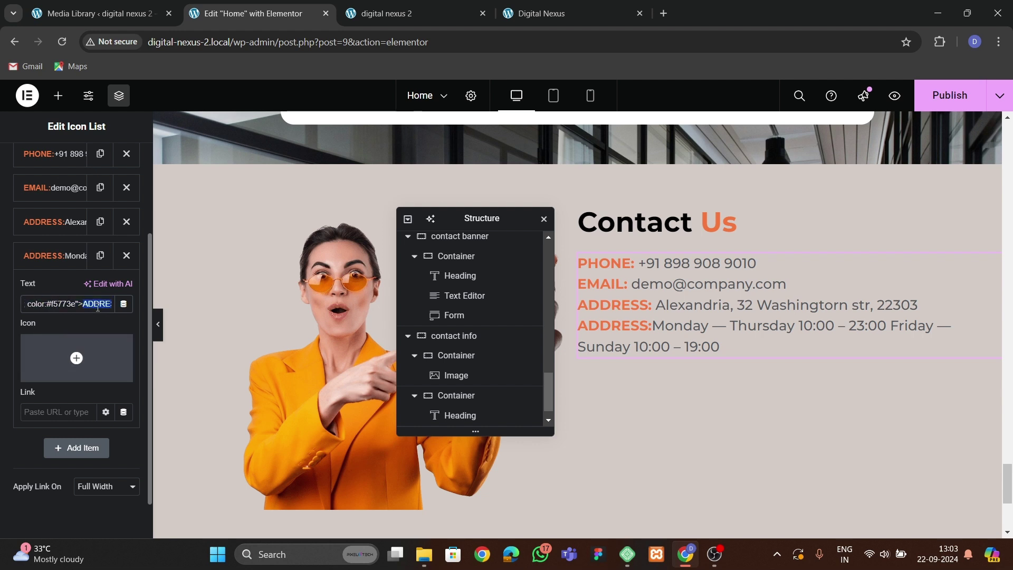
text(OPENING )
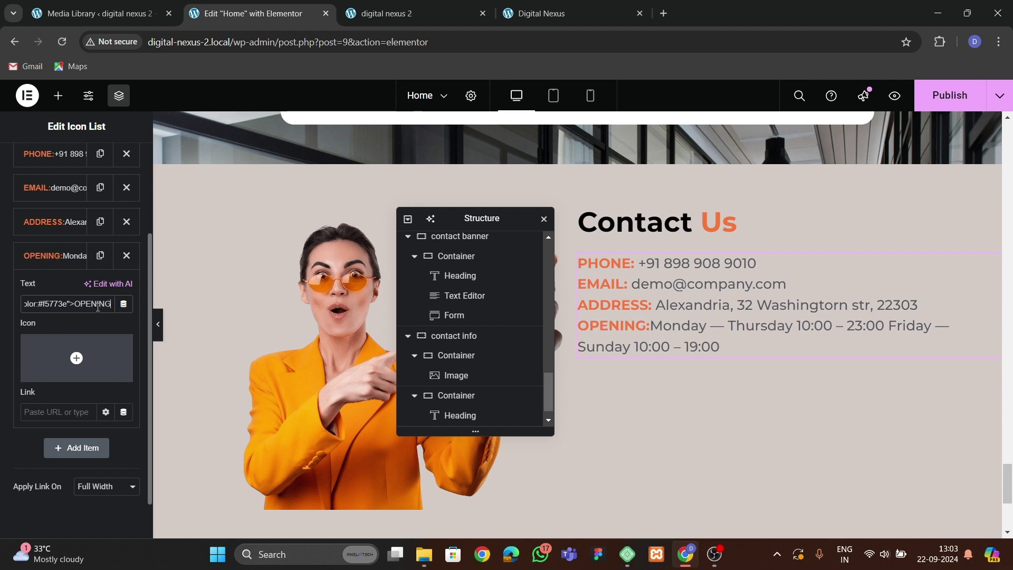
text(HOURS:)
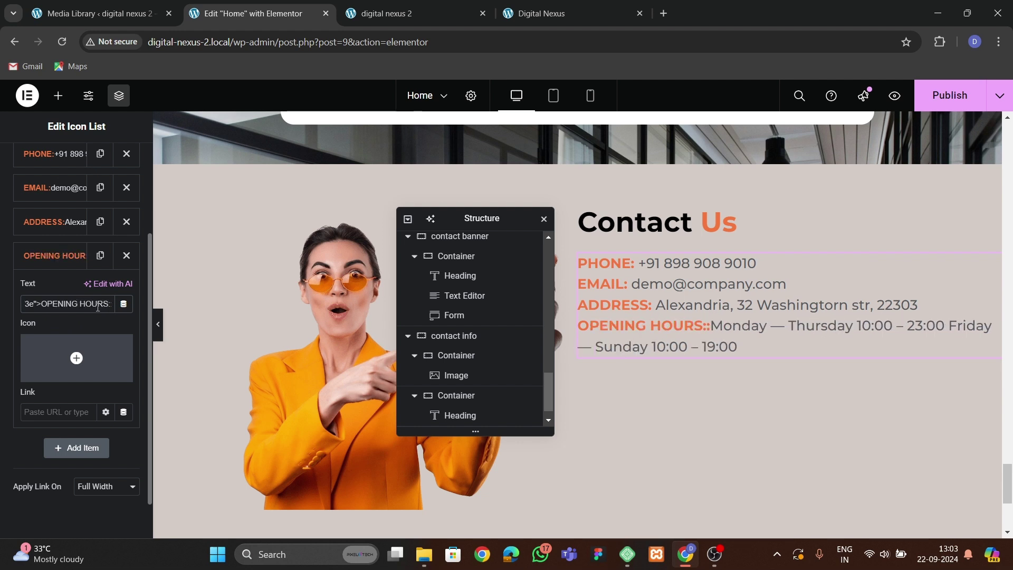
key(BackSpace)
key(BackSpace)
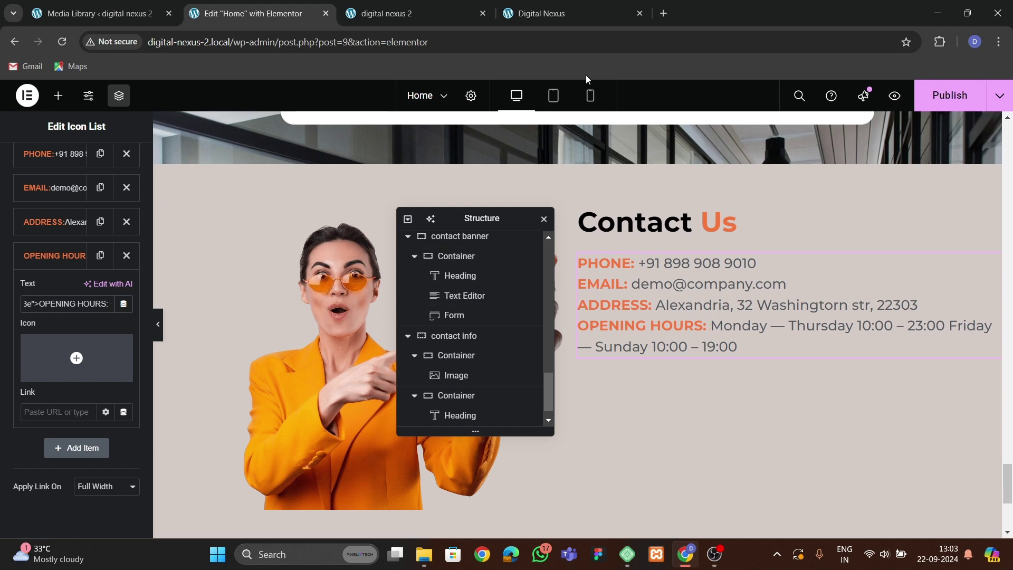
click(544, 14)
click(254, 14)
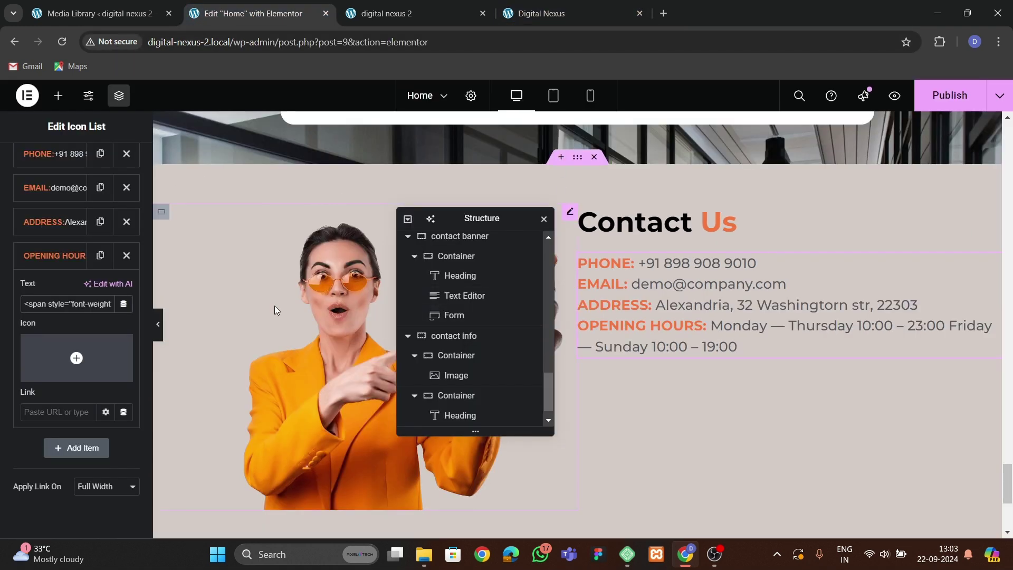
Copy the hero's CONTACT US button and paste it below the contact details list.
scroll(292, 299, up, 10)
scroll(271, 293, up, 4)
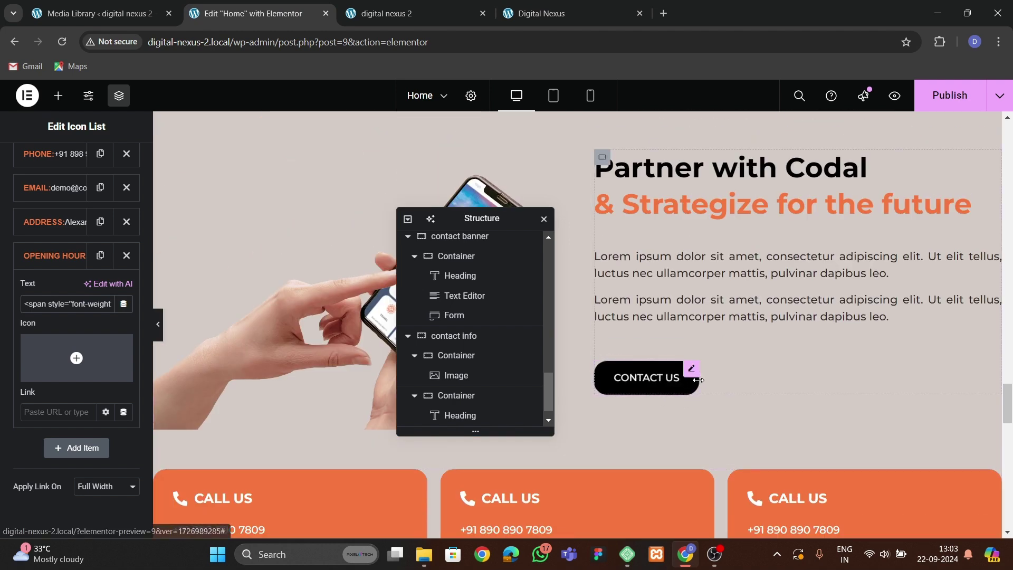
click(680, 374)
right_click(688, 375)
click(717, 344)
scroll(637, 366, down, 15)
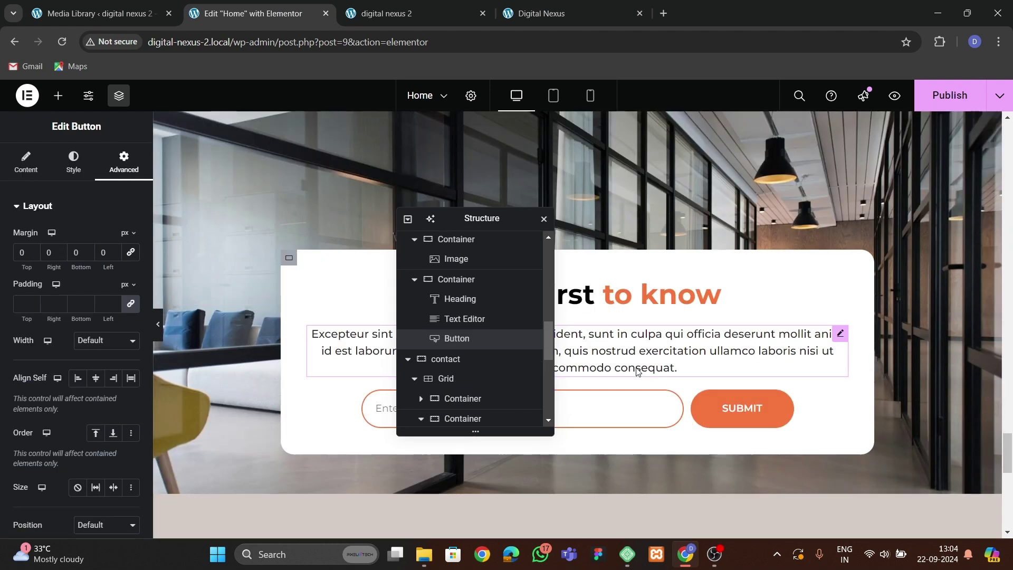
right_click(669, 315)
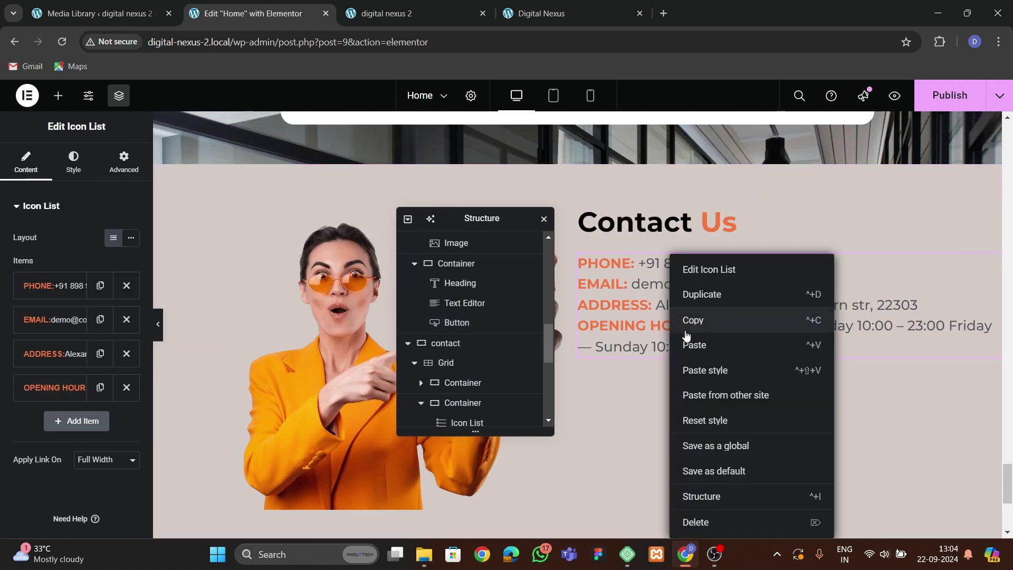
click(685, 342)
click(585, 211)
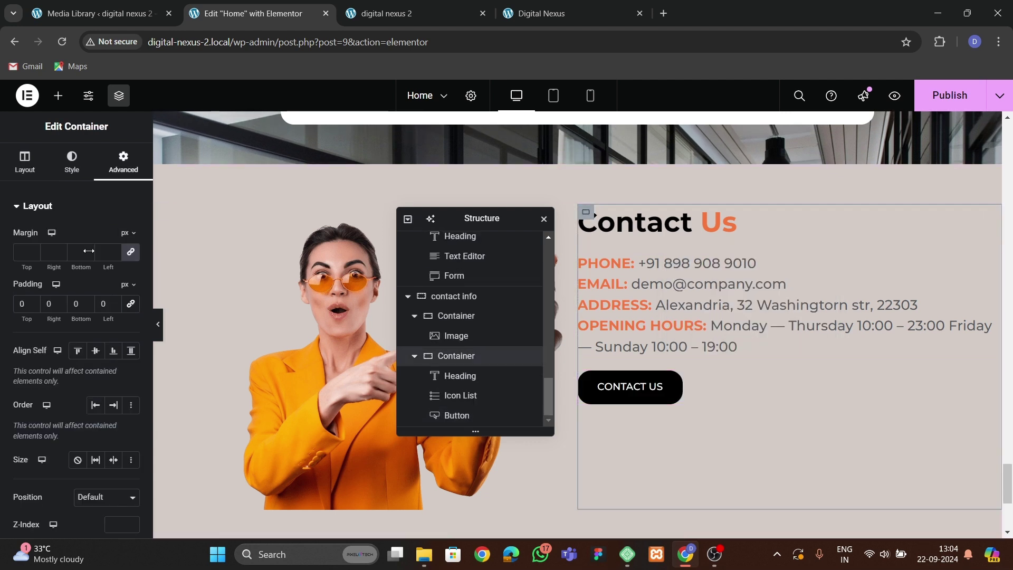
click(716, 317)
Raise the contact Icon List's space between items to 15 px.
click(74, 161)
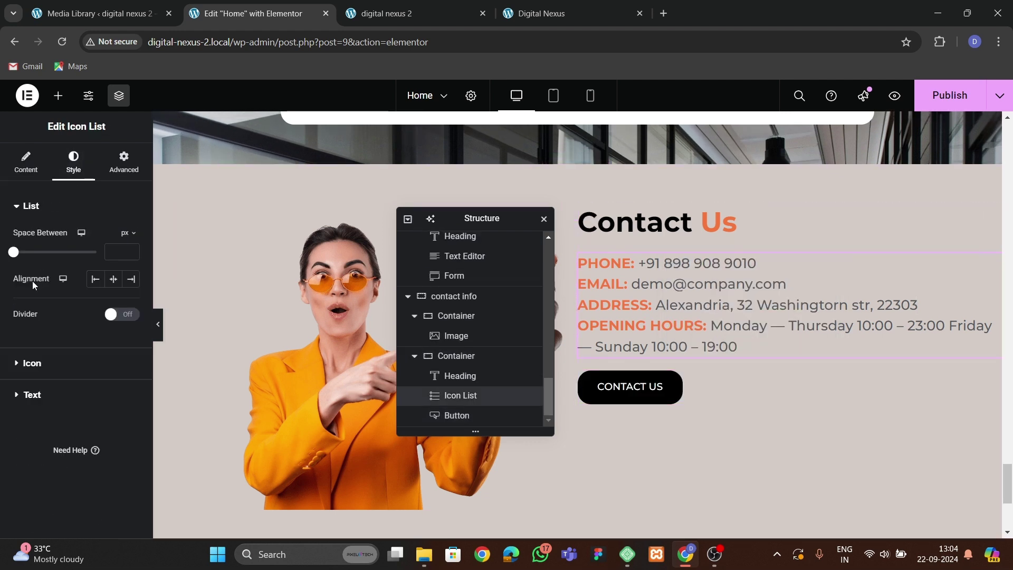
click(132, 251)
click(132, 251)
click(132, 251)
click(132, 251)
click(132, 251)
click(132, 251)
click(132, 251)
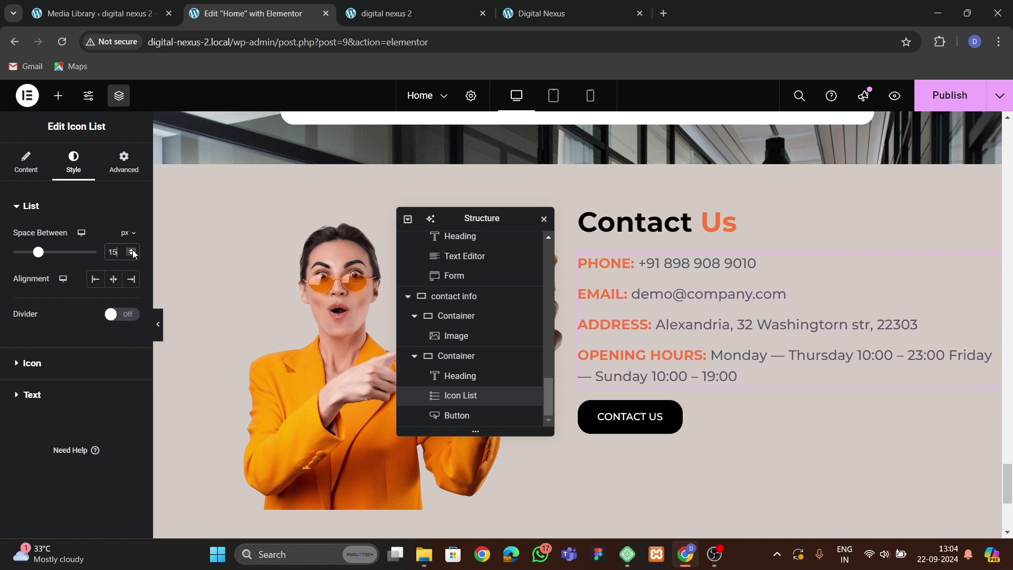
Vertically centre the contact section's items and adjust the image-to-text gap.
click(464, 356)
click(459, 301)
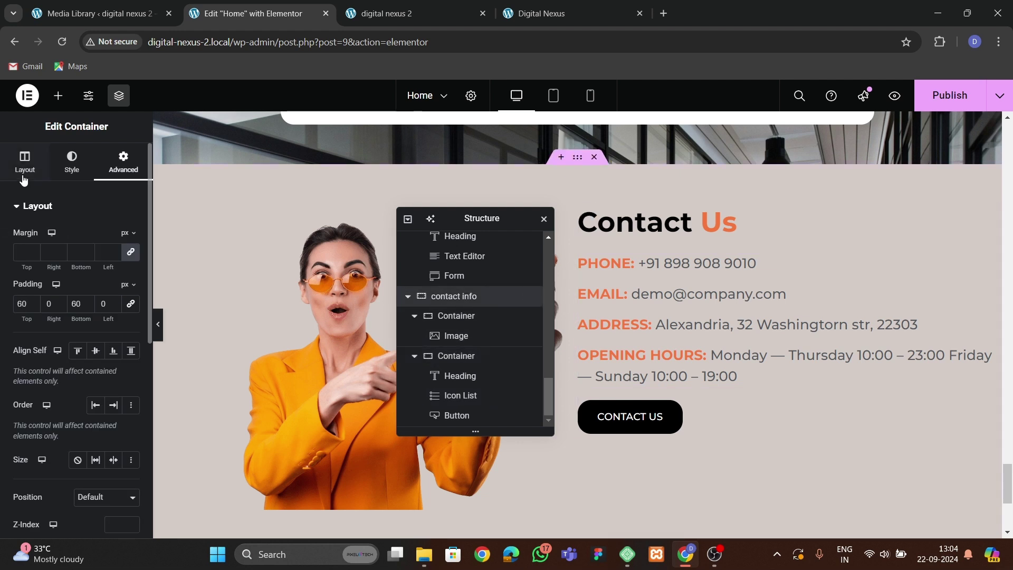
scroll(53, 416, down, 1)
click(95, 443)
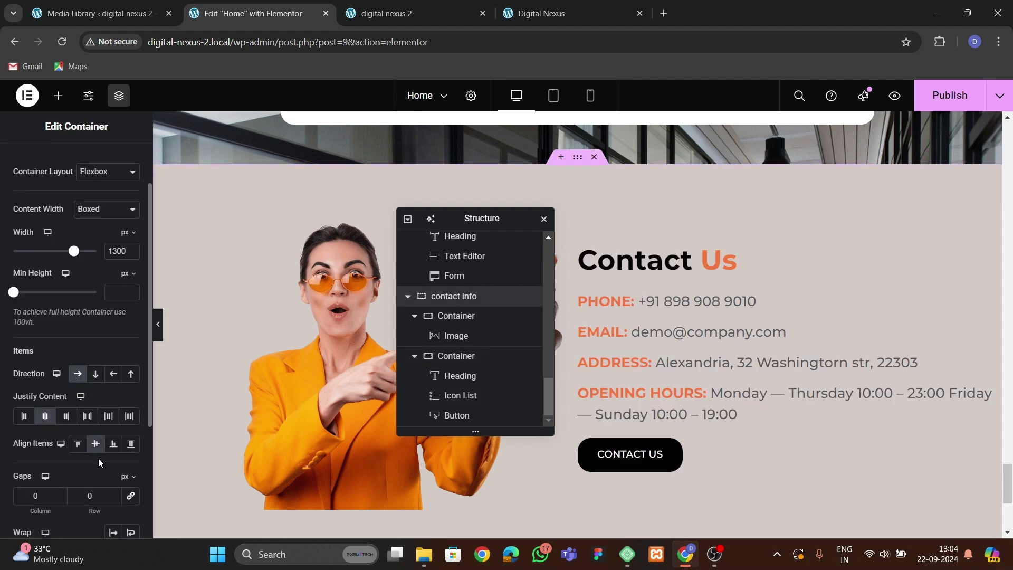
click(88, 503)
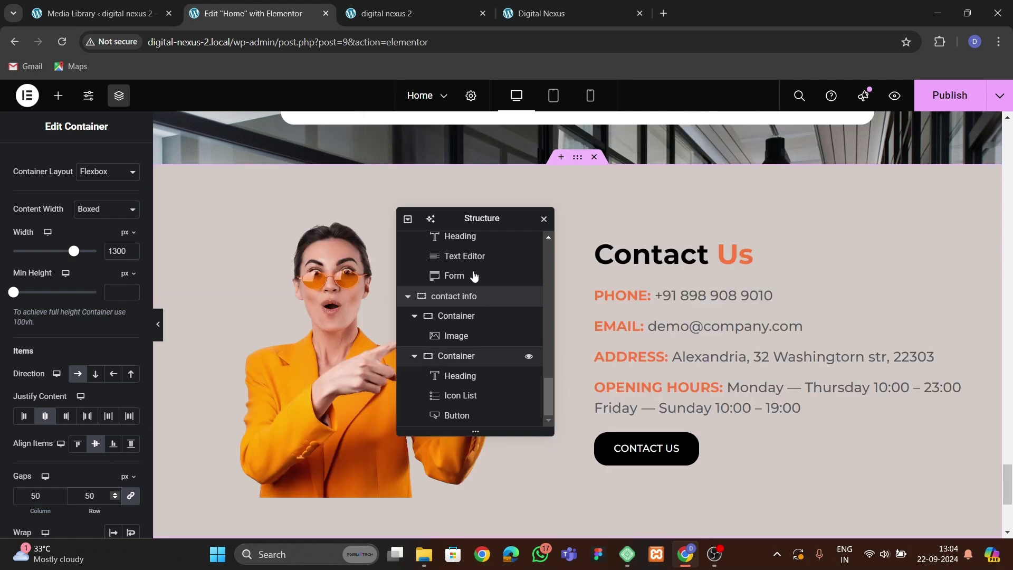
drag(443, 220, 345, 225)
Change the CONTACT US button label to BOOK CONSULTATION.
click(624, 453)
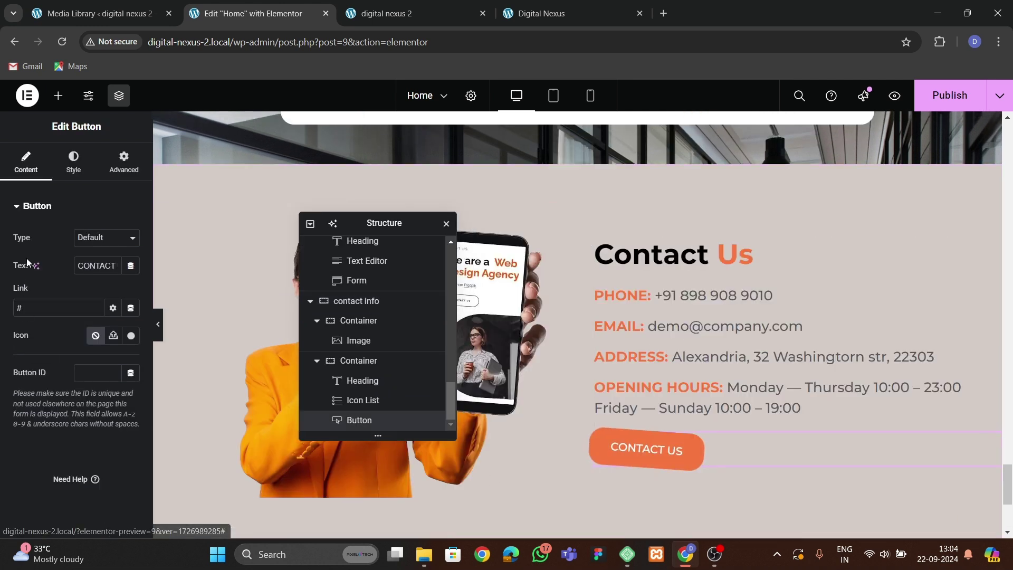
double_click(97, 266)
text(B)
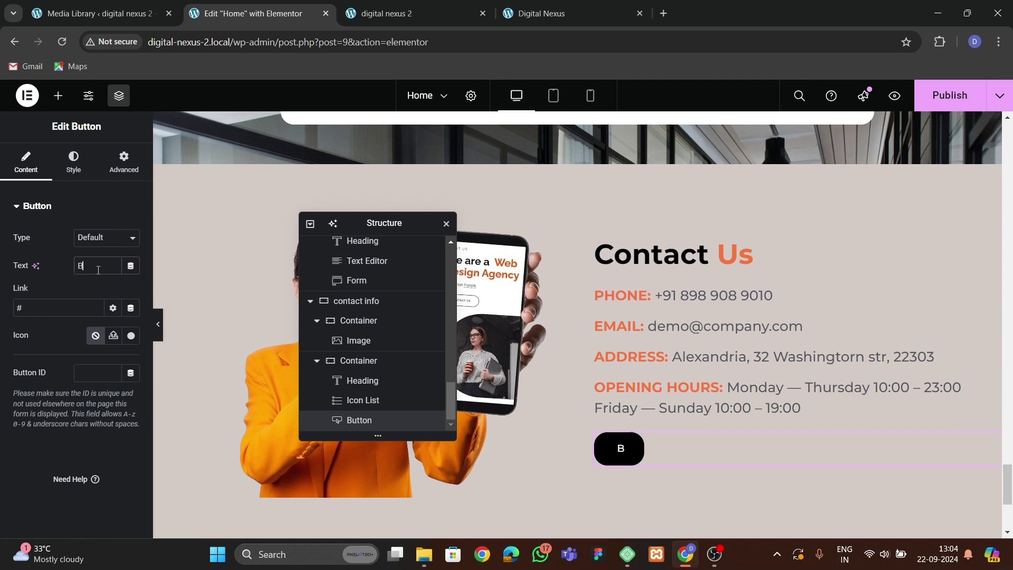
text(OOK CONSULTATION)
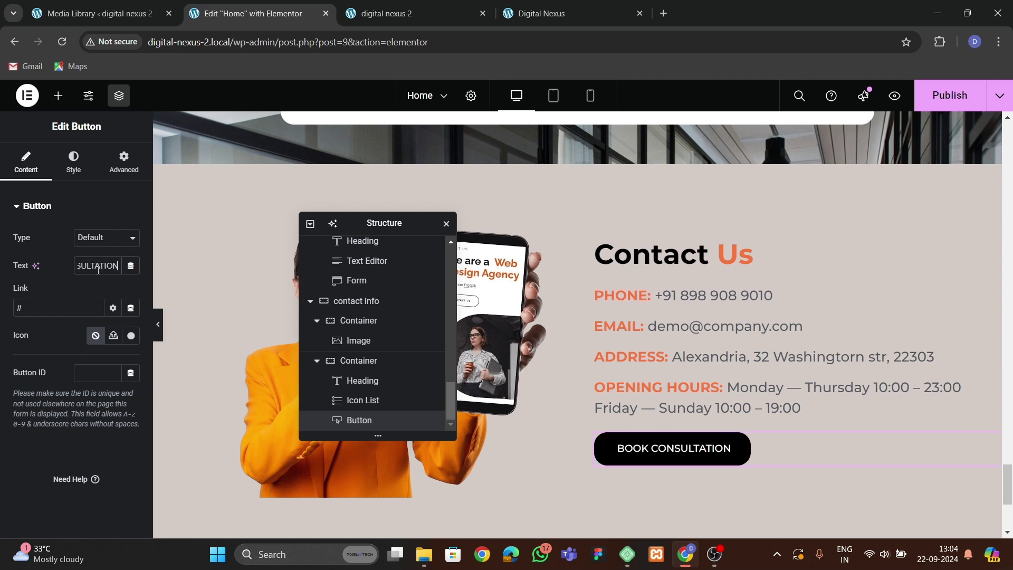
Centre the contact text column's content, left-align its items and set the gap to 0.
click(601, 244)
click(26, 161)
scroll(63, 316, down, 5)
click(45, 284)
click(96, 311)
click(90, 363)
text(0)
click(77, 311)
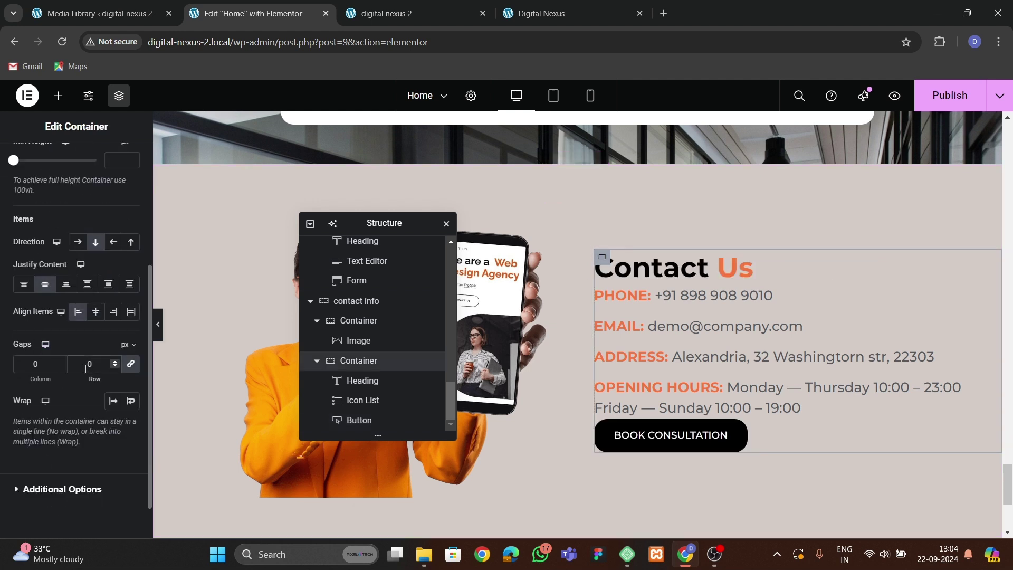
Set the column's item gap to 30 px, publish, and view the live site.
click(86, 367)
text(5)
key(BackSpace)
text(3)
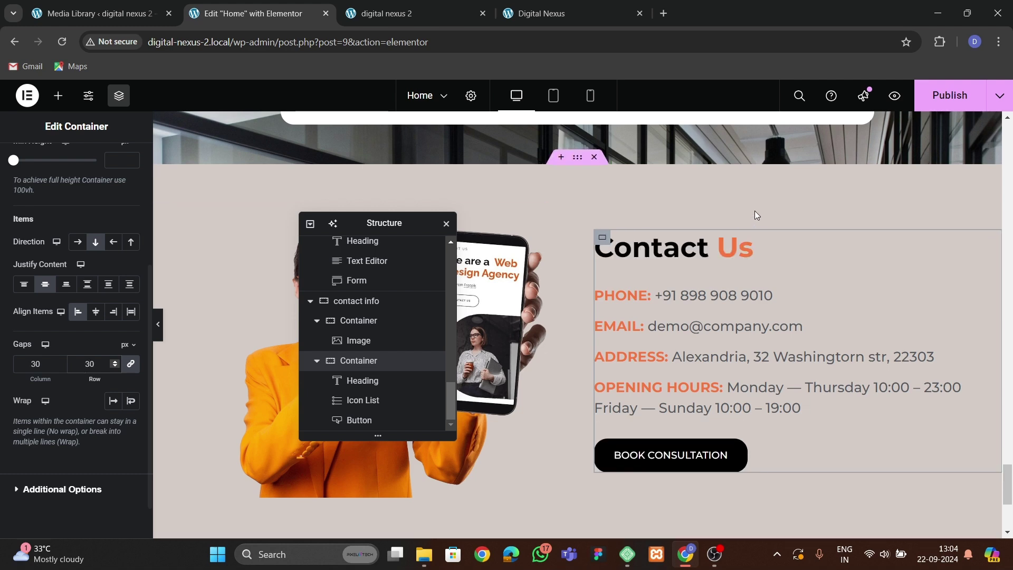
click(949, 103)
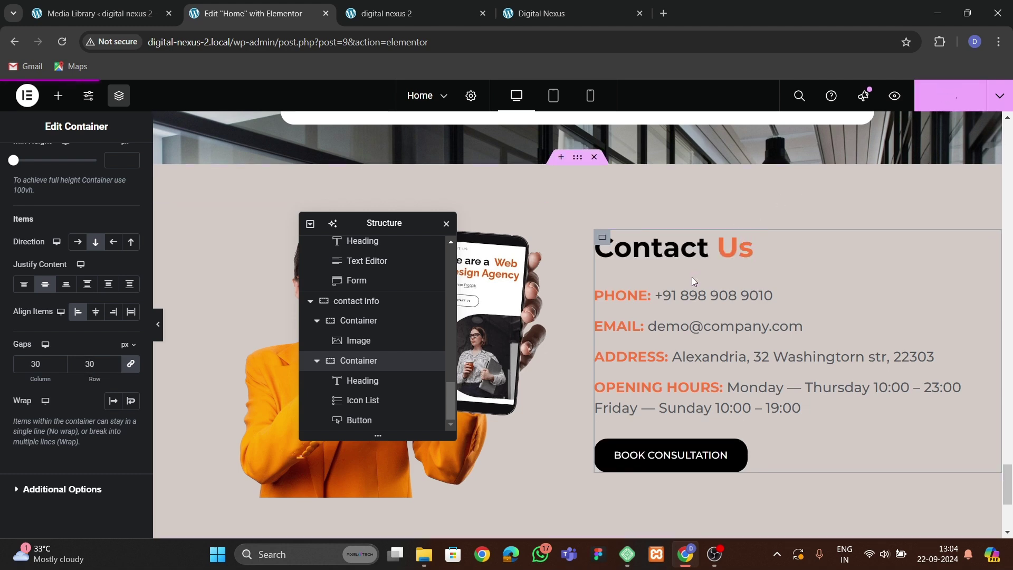
click(428, 15)
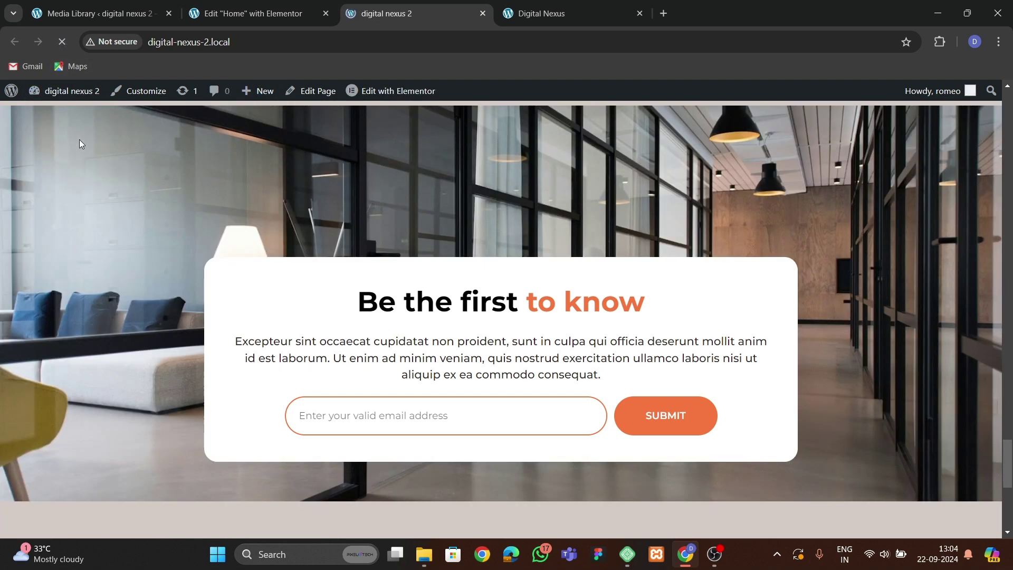
Check the live contact section against the reference site, then select the woman image in the editor.
scroll(274, 265, down, 7)
scroll(430, 372, up, 2)
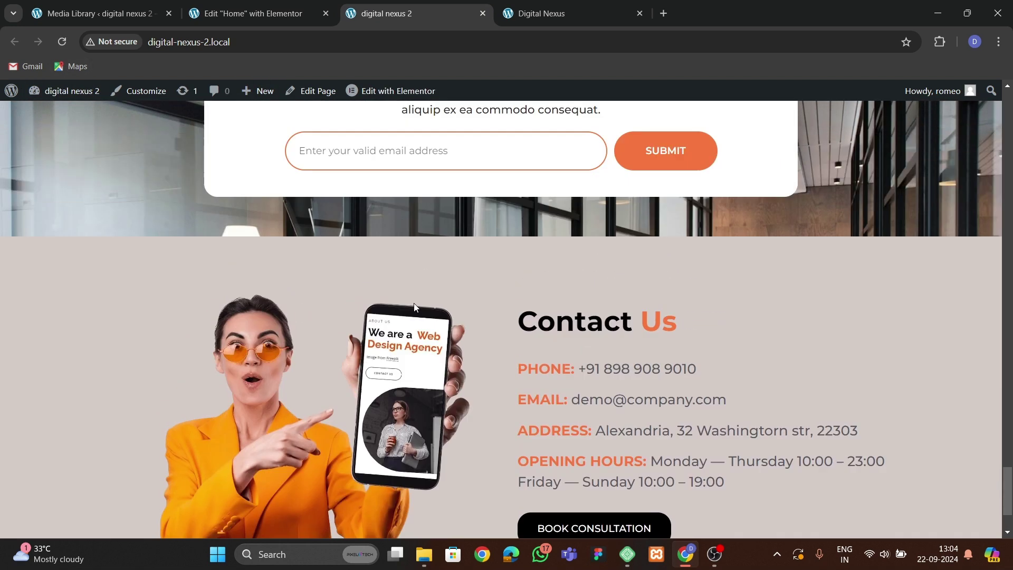
scroll(430, 372, down, 2)
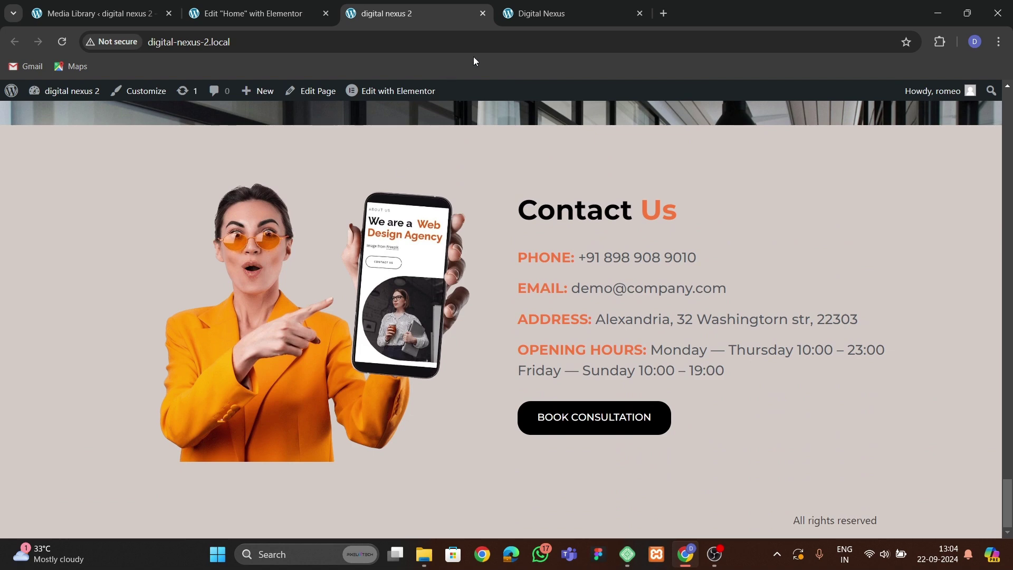
click(581, 19)
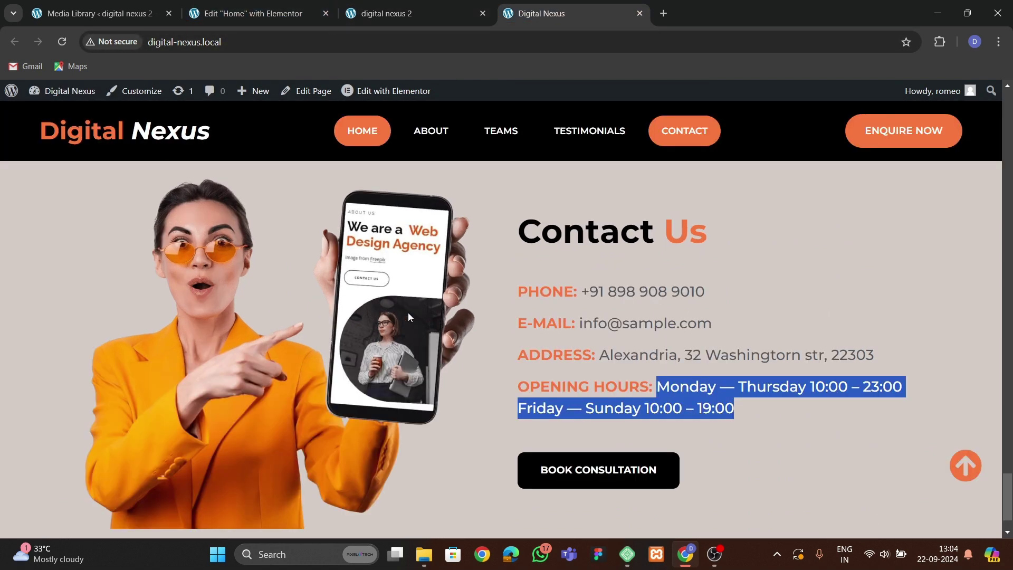
click(273, 16)
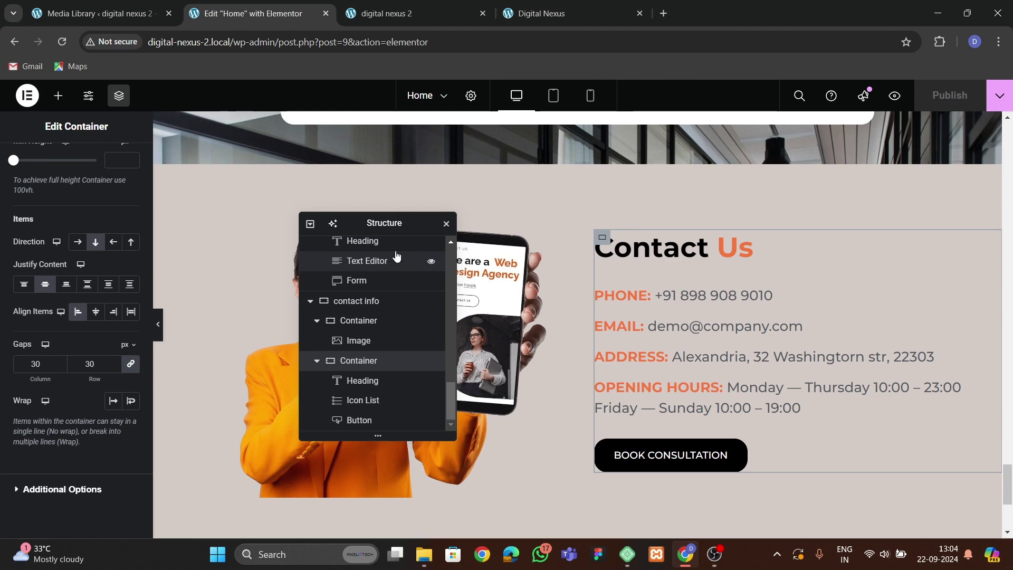
drag(383, 222, 636, 208)
click(388, 311)
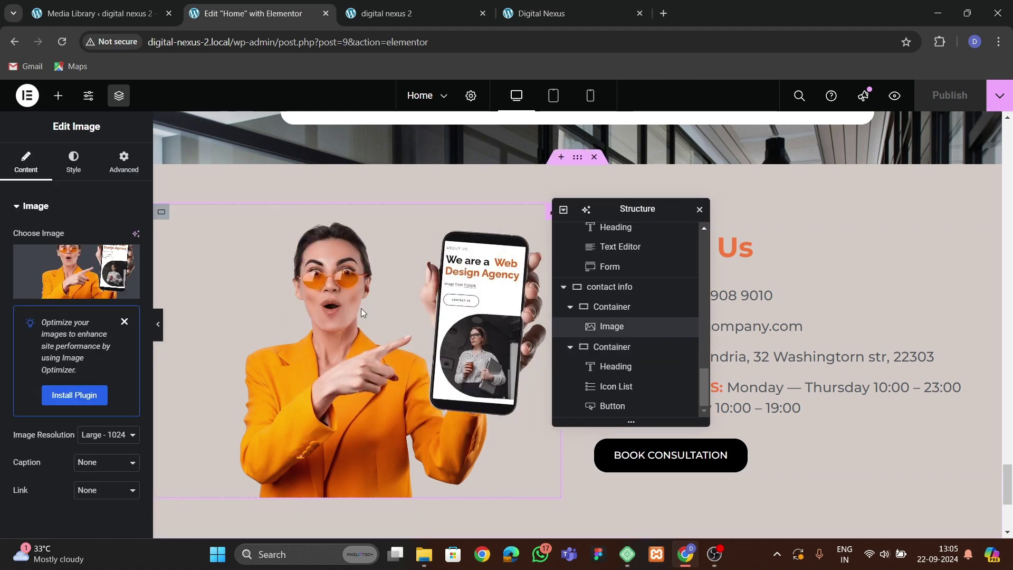
scroll(361, 311, down, 5)
Scroll through the live Digital Nexus and digital nexus 2 sites to compare their sections.
click(580, 13)
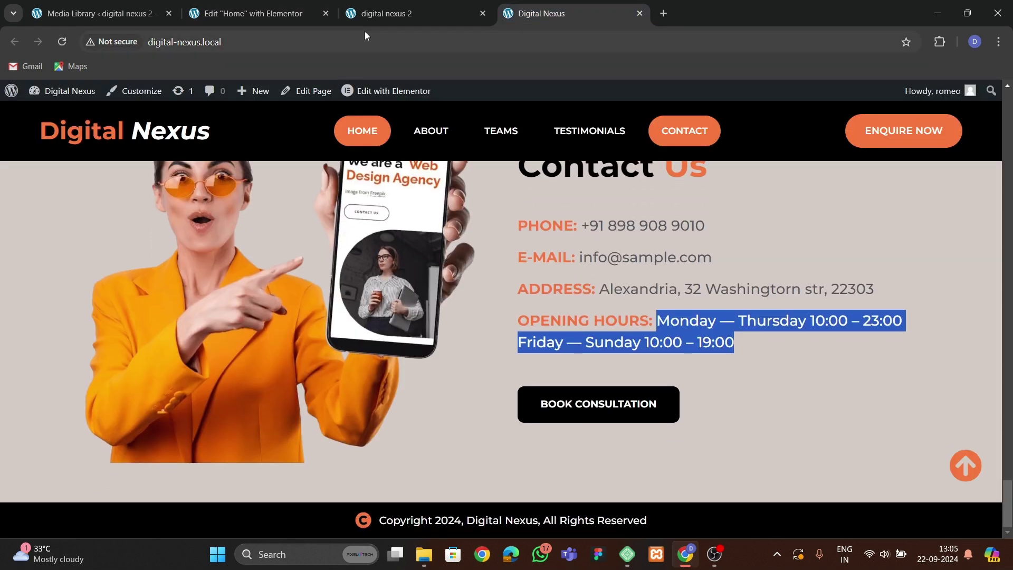
click(368, 14)
scroll(467, 268, up, 10)
scroll(467, 268, down, 10)
scroll(467, 266, up, 10)
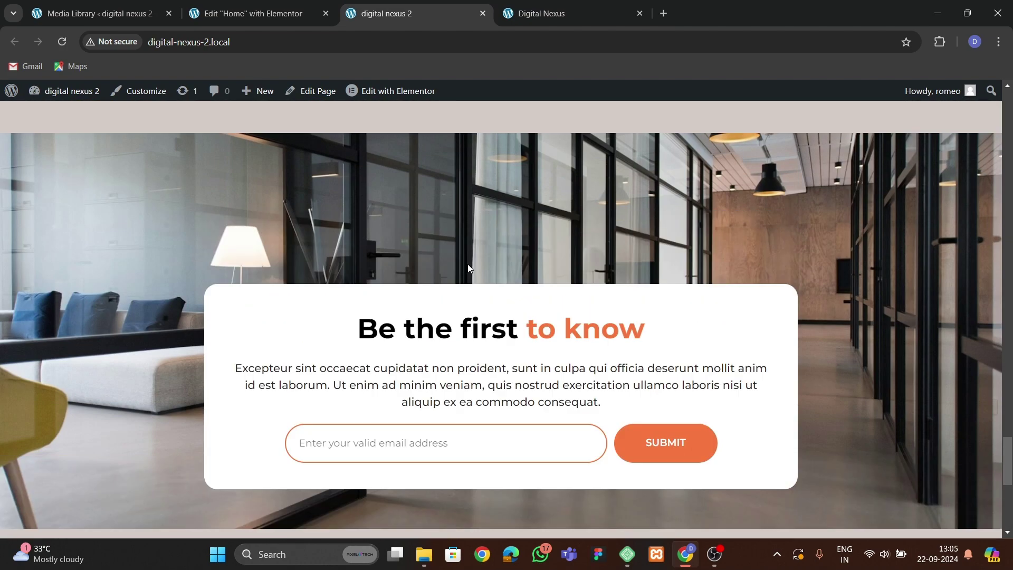
scroll(468, 263, down, 5)
scroll(468, 263, up, 15)
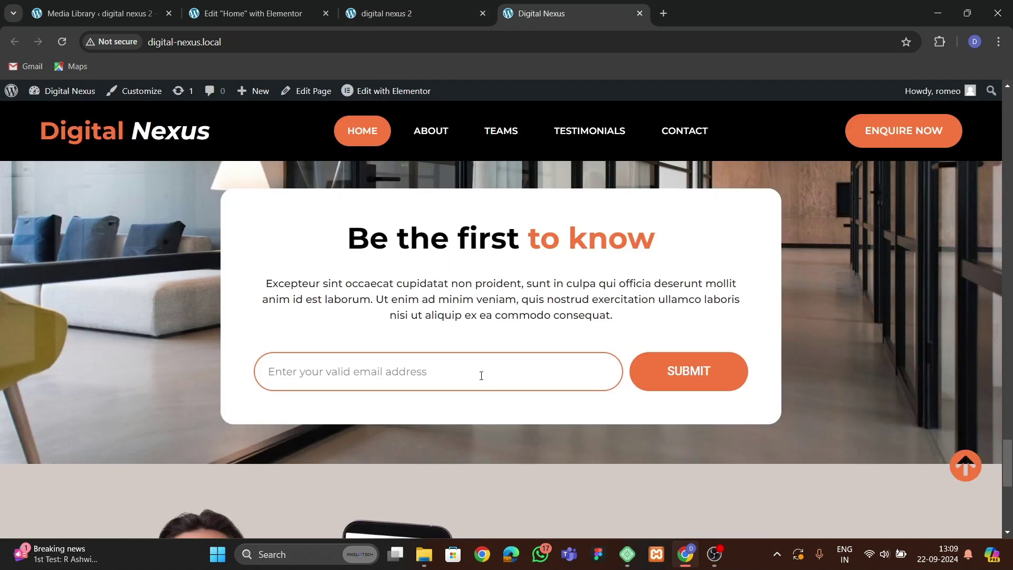
Open Elementor's Theme Builder in a new browser tab.
click(261, 12)
click(93, 13)
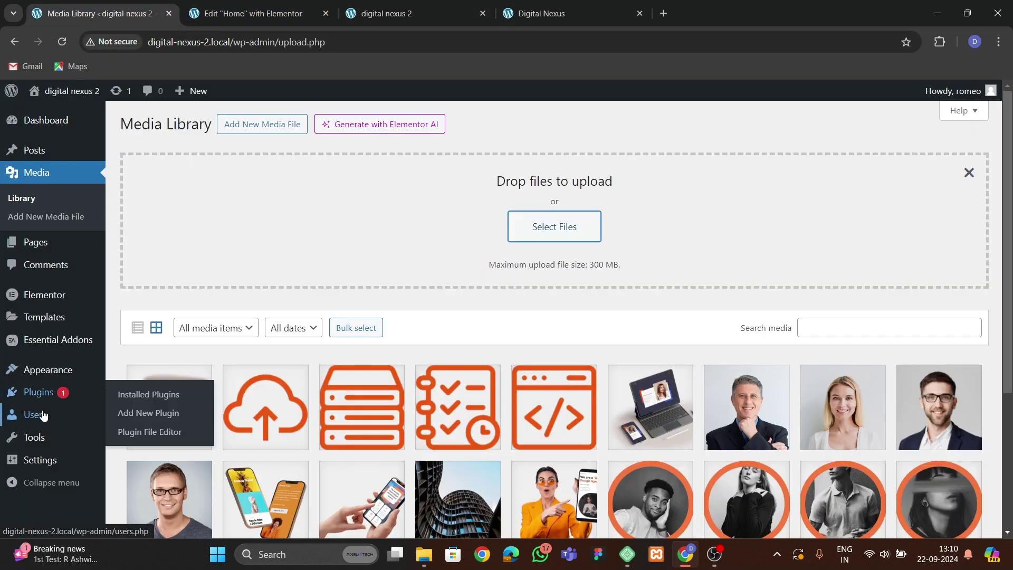
mouse_move(42, 317)
right_click(180, 362)
click(181, 367)
click(271, 7)
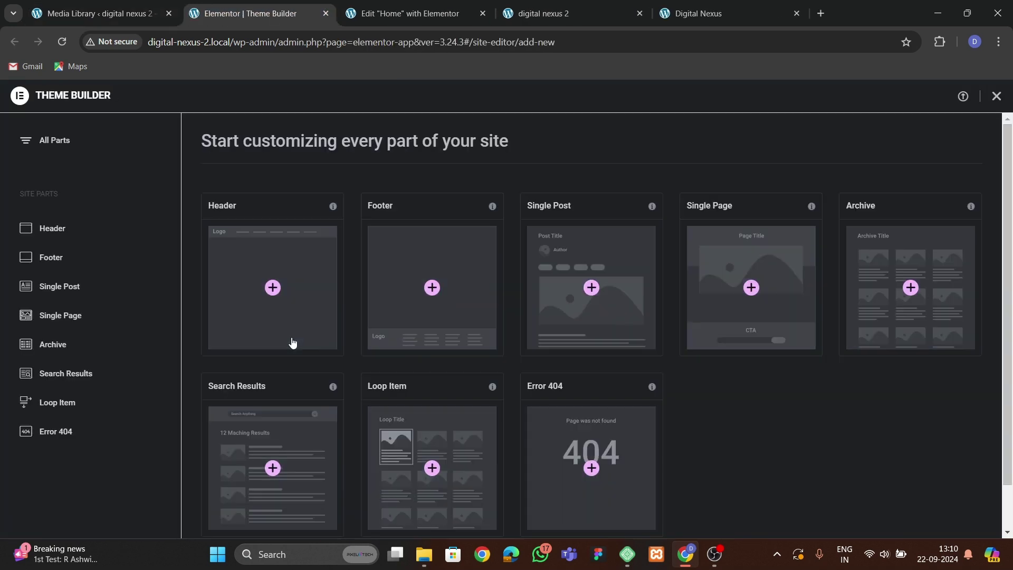
Add a new header template, which opens as Elementor Header #78.
click(286, 279)
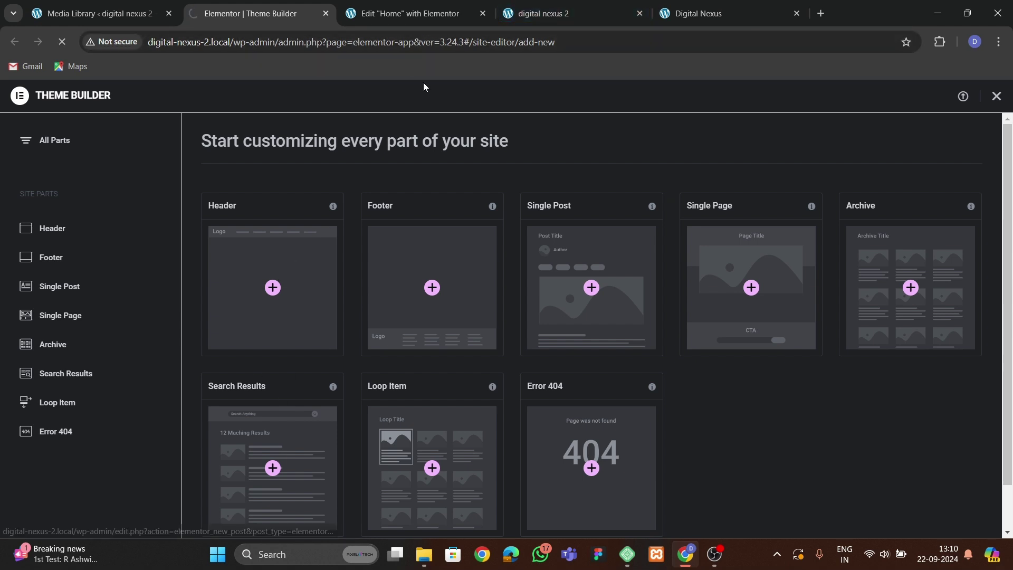
click(694, 14)
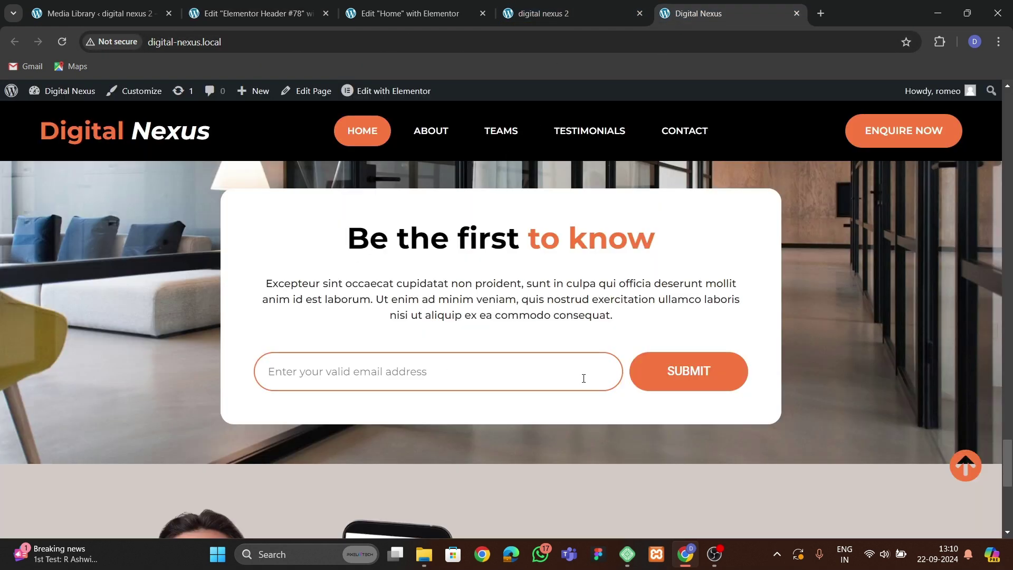
scroll(502, 269, up, 3)
click(256, 14)
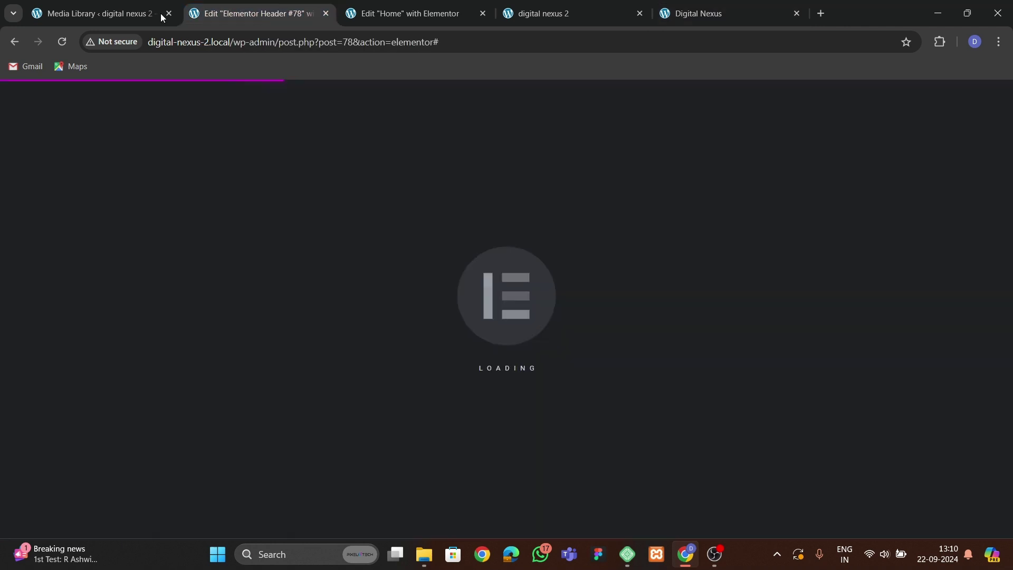
click(93, 13)
Create a menu named final menu assigned to the Header location.
mouse_move(58, 369)
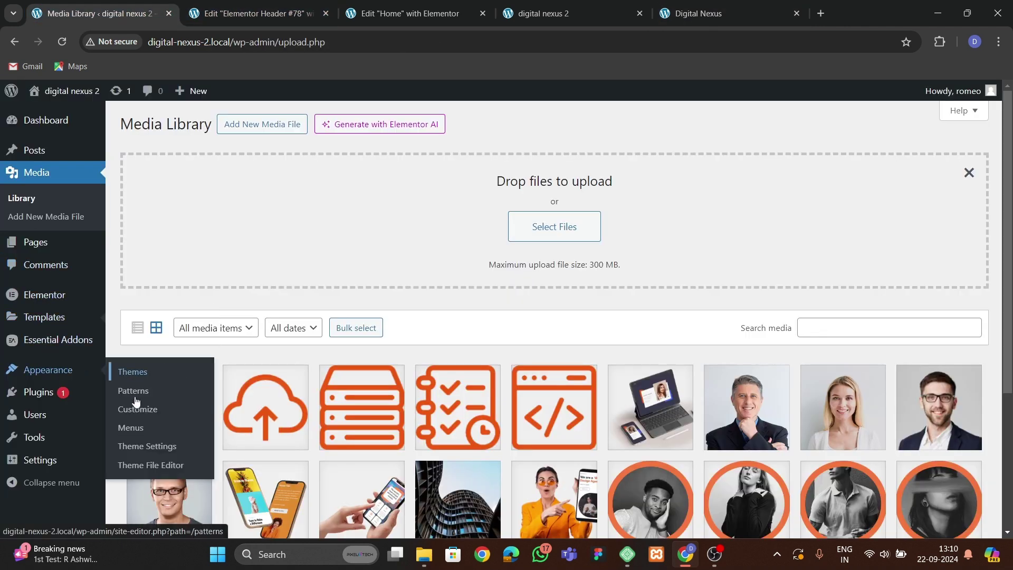
click(133, 429)
click(435, 273)
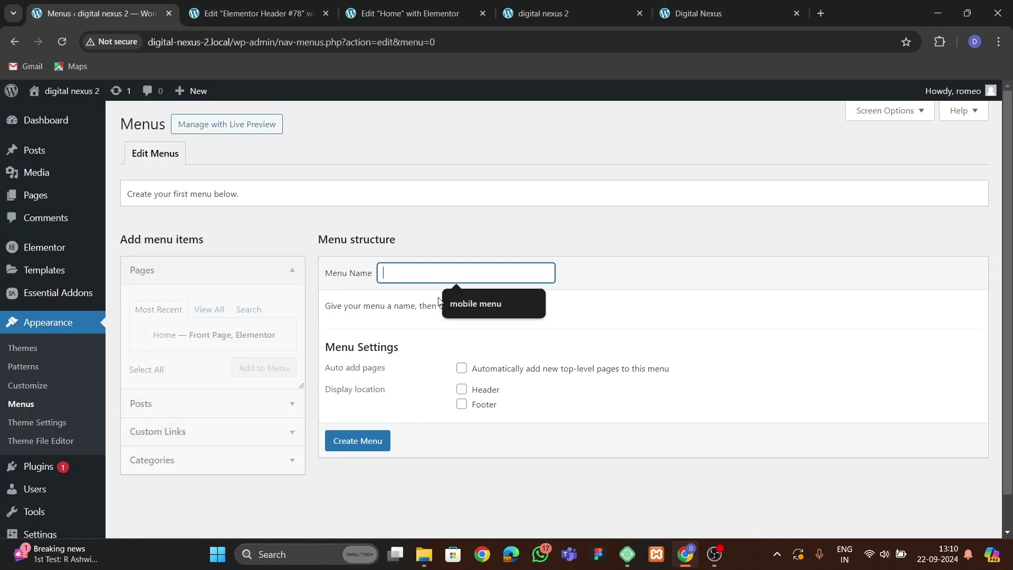
click(464, 300)
drag(446, 281, 371, 273)
key(BackSpace)
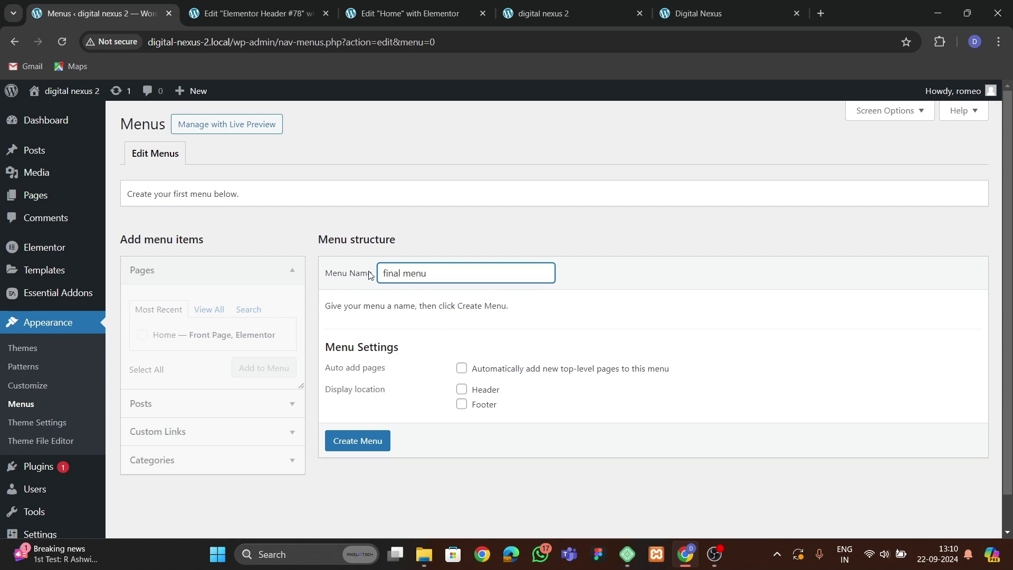
click(462, 390)
click(380, 441)
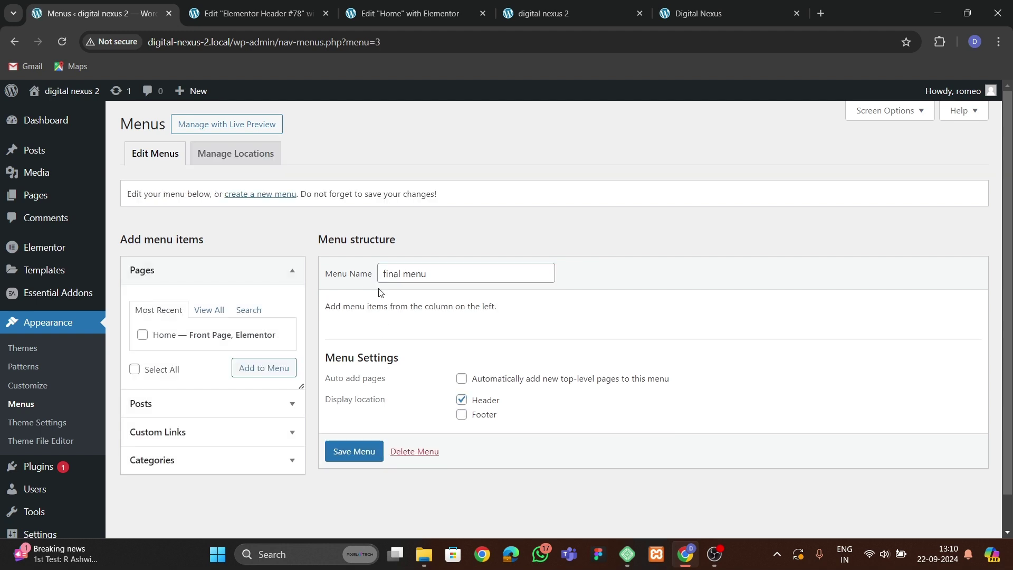
Add the Home page and an #about custom link to the menu.
click(263, 368)
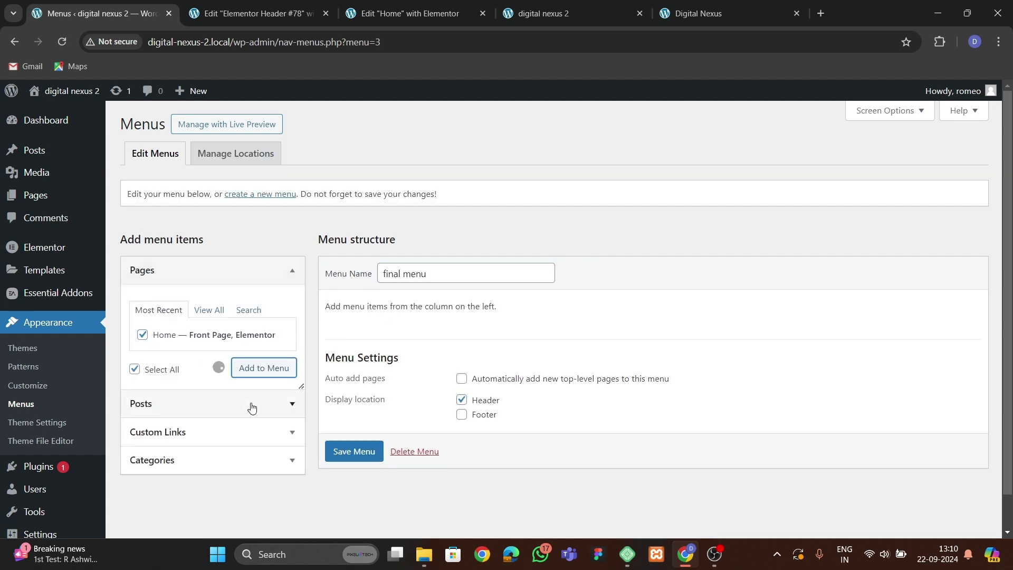
click(698, 13)
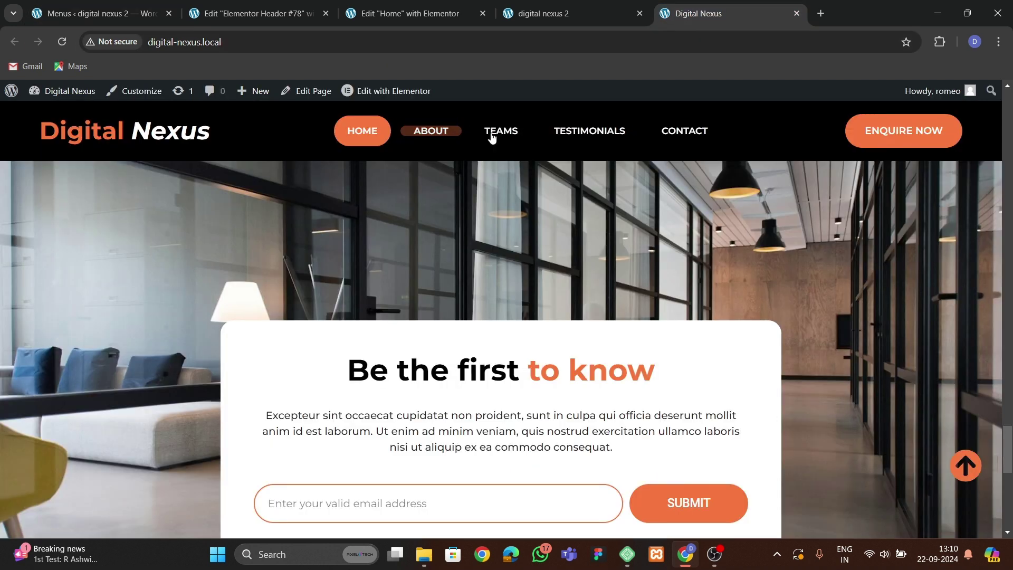
click(100, 13)
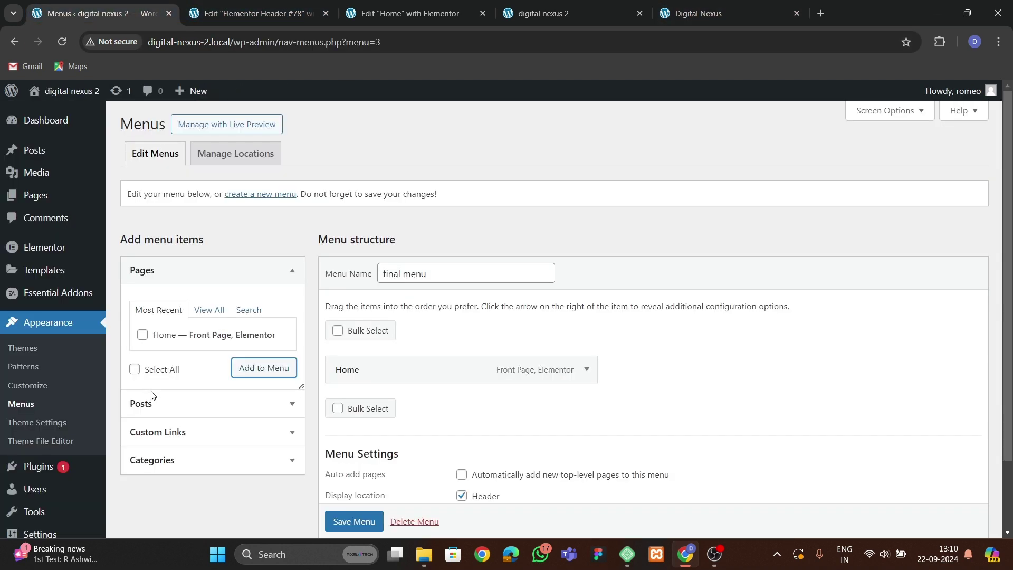
click(161, 430)
click(196, 373)
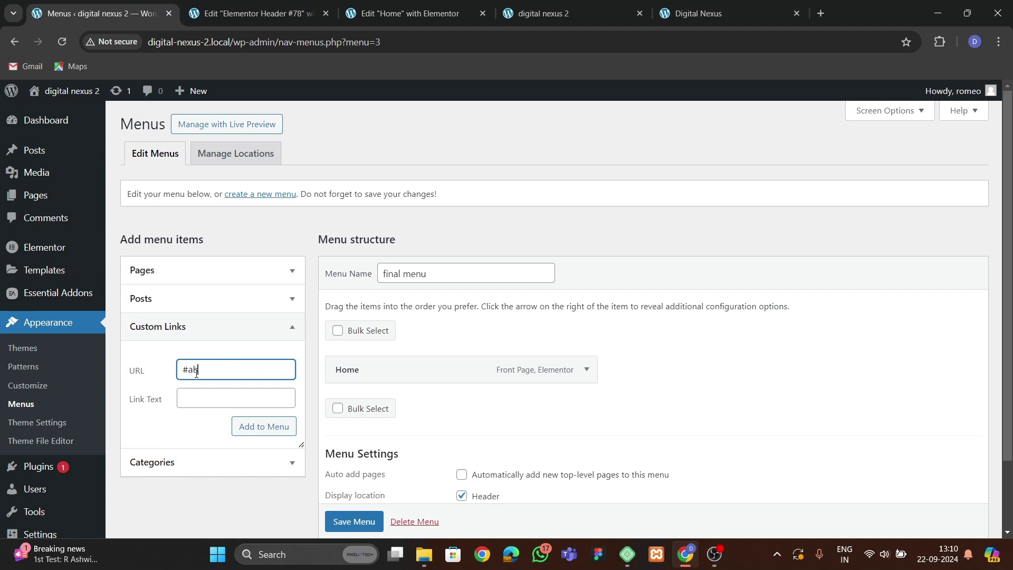
text(#about)
key(Tab)
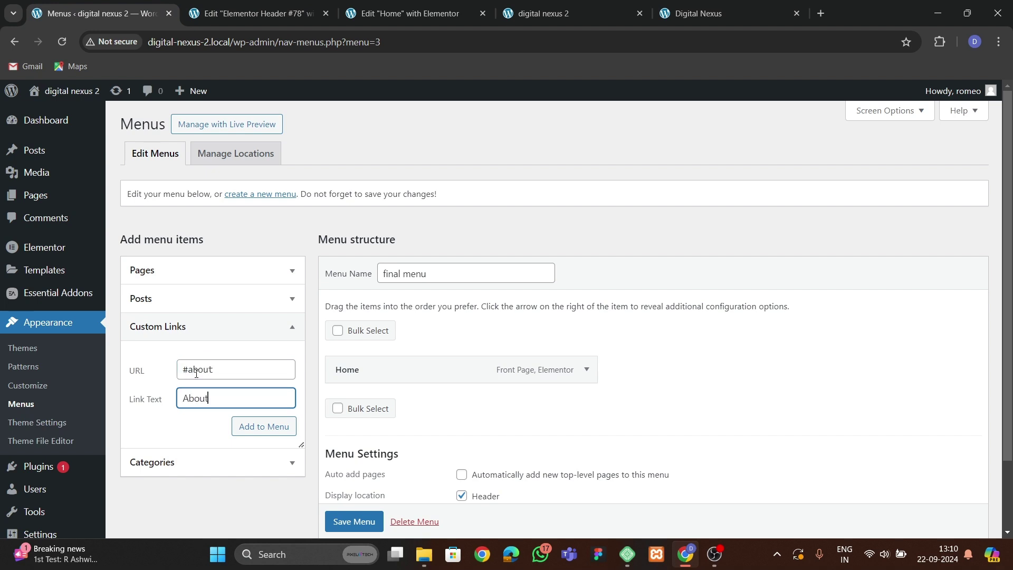
click(261, 427)
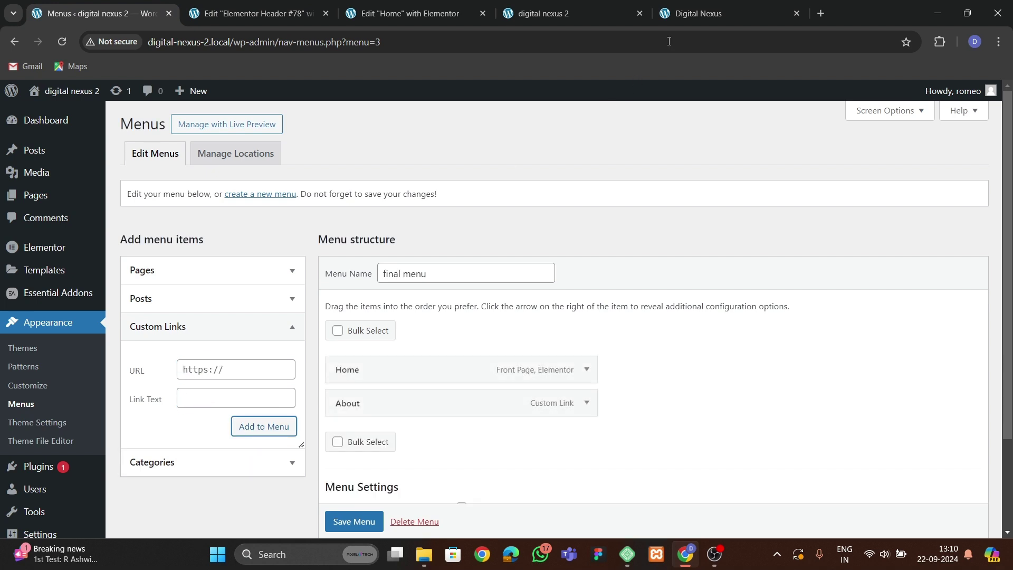
Add the Teams and Testimonials custom links to the menu.
click(707, 13)
click(253, 13)
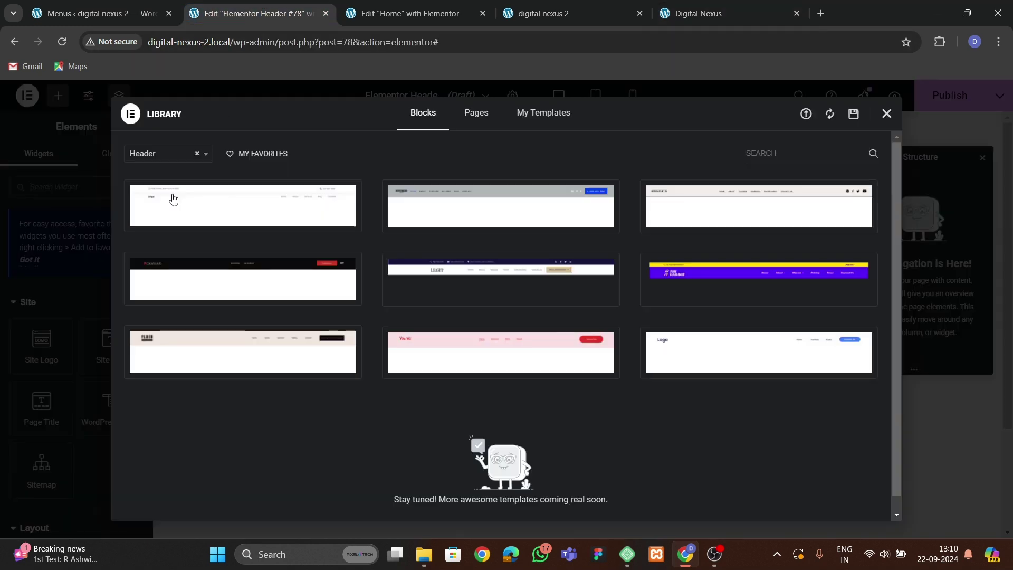
click(122, 14)
click(197, 368)
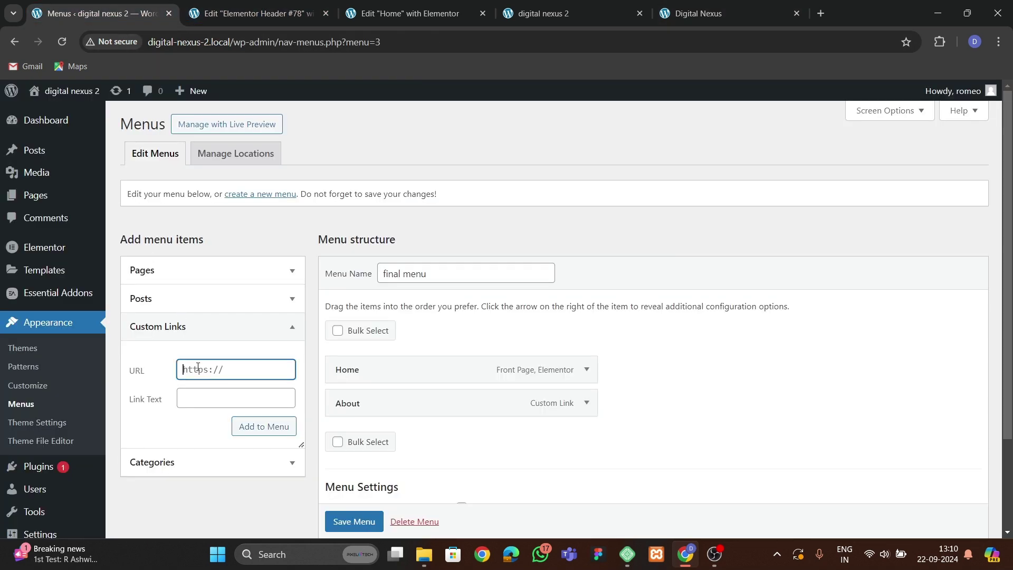
key(Tab)
text(Te)
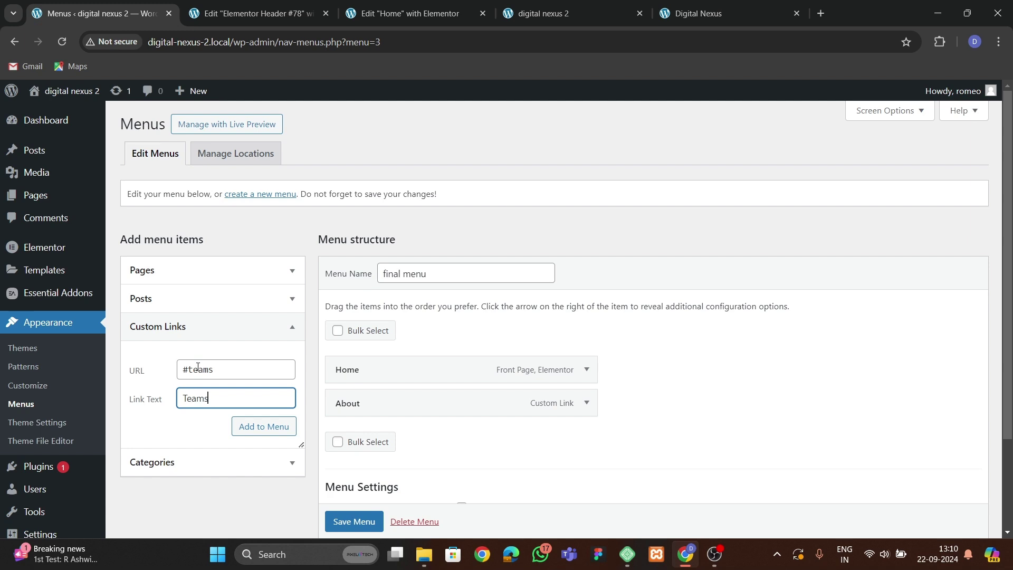
click(261, 425)
click(199, 367)
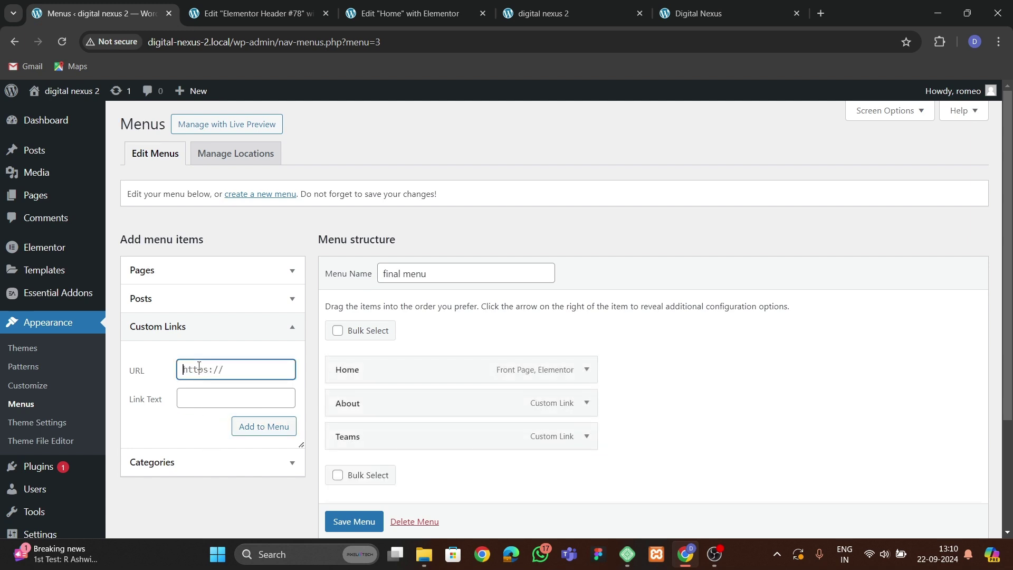
key(Tab)
text(Te)
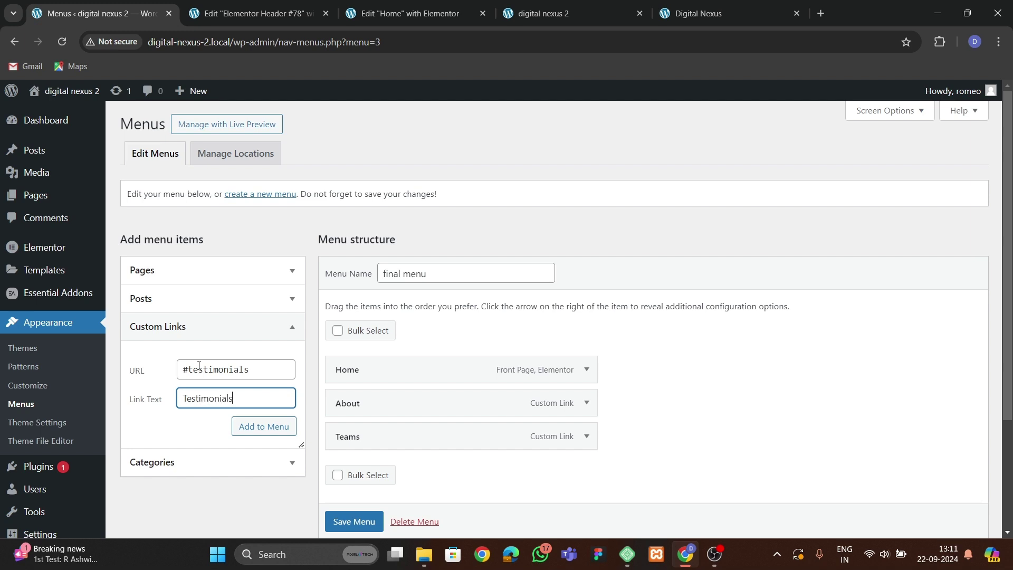
click(255, 428)
Add a #contact custom link labelled Contact and save the final menu.
click(222, 372)
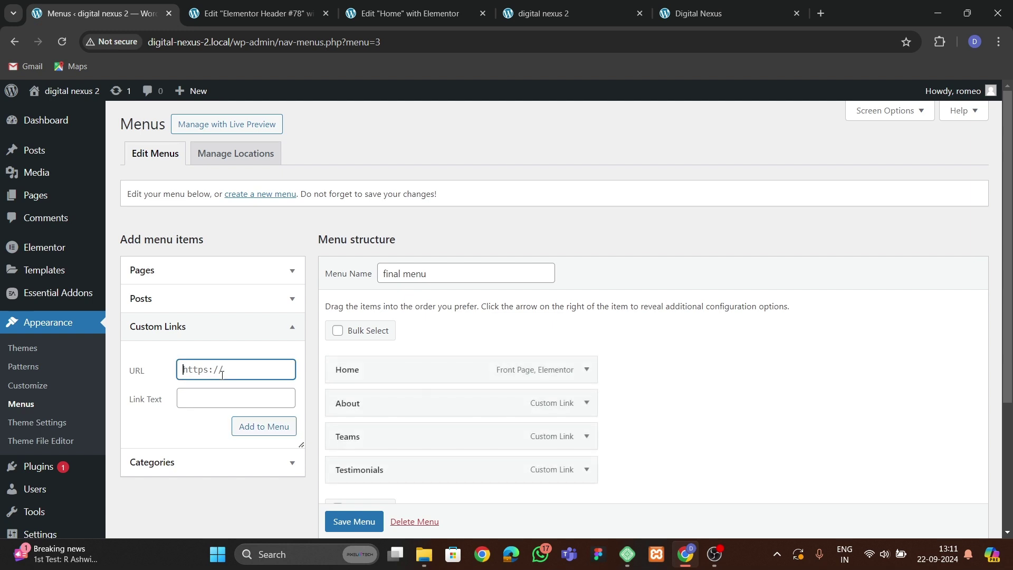
text(#contact)
key(Tab)
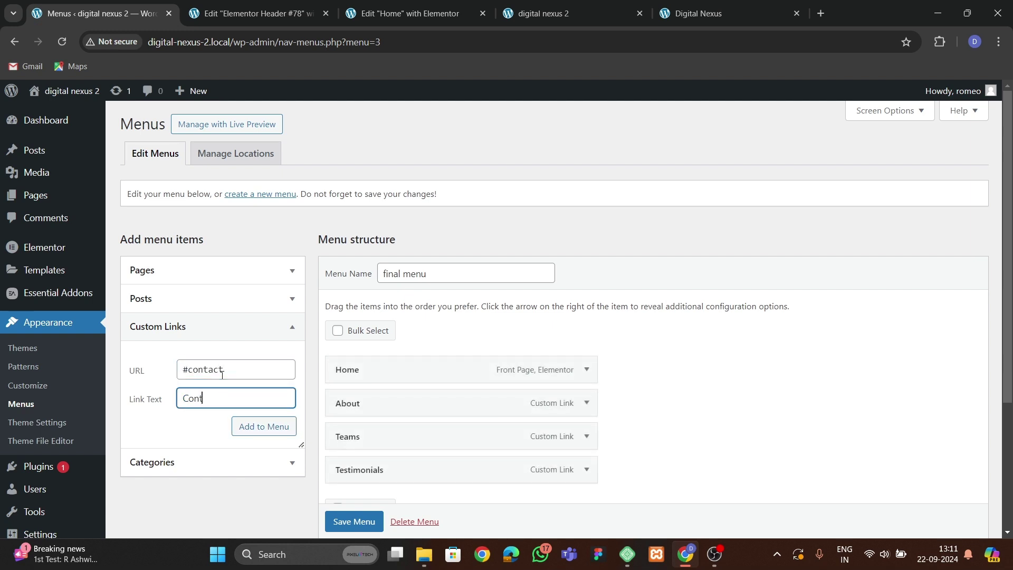
text(Contact)
click(246, 425)
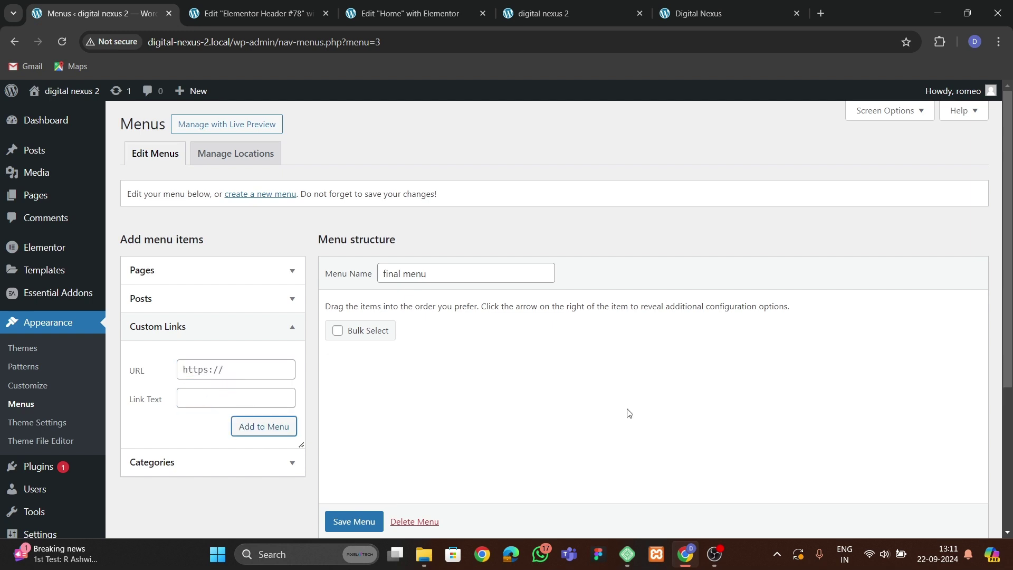
scroll(509, 403, down, 4)
click(352, 482)
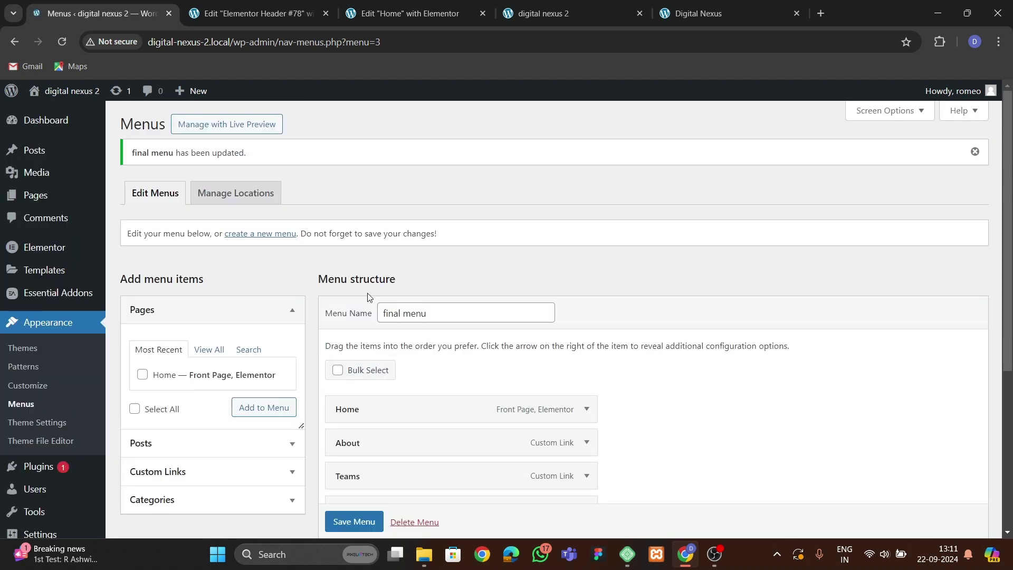
Return to the Elementor Header #78 editor and close the template library.
click(266, 15)
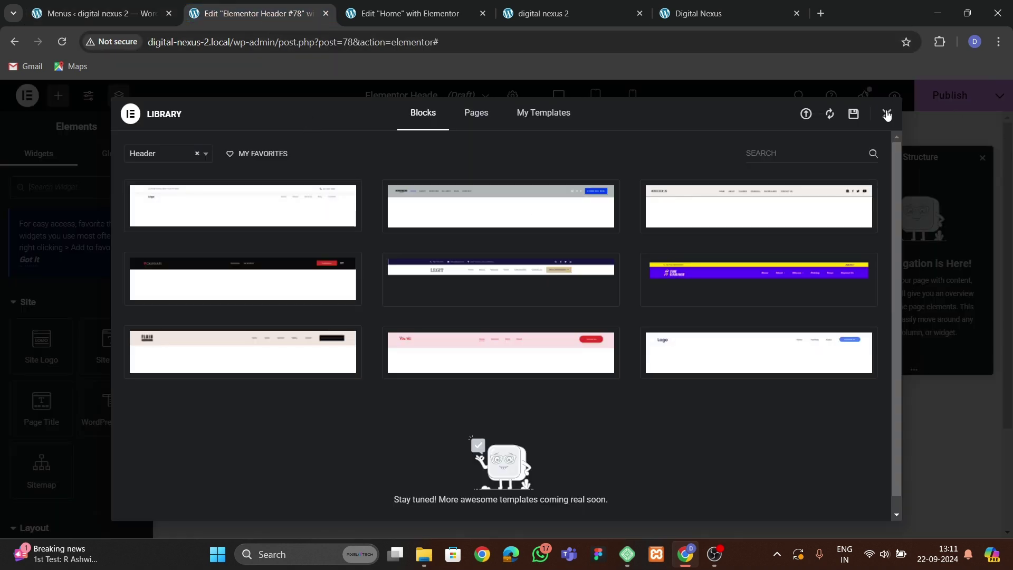
click(889, 111)
click(535, 224)
Add a single-row flexbox container with a solid black background.
click(527, 264)
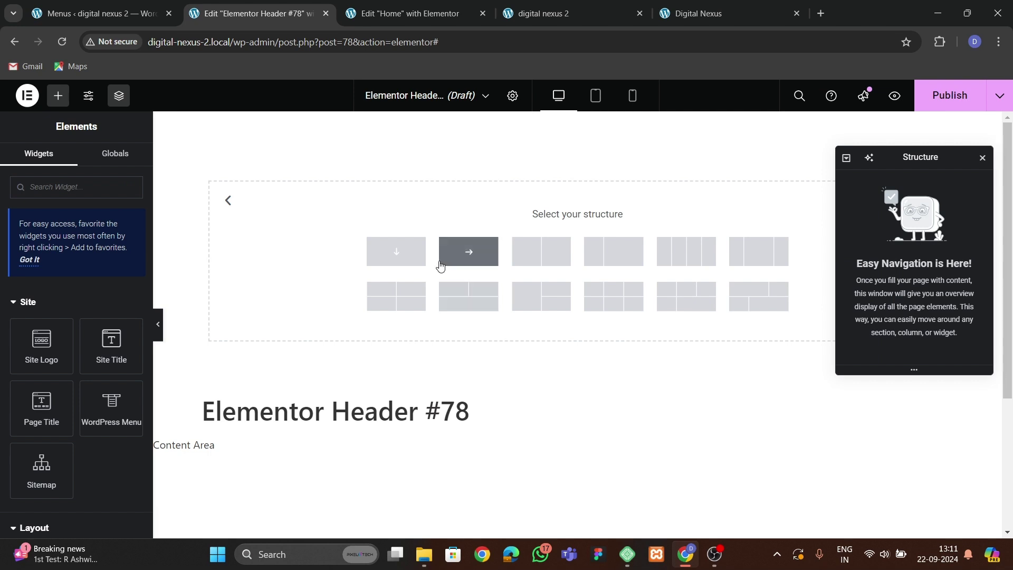
click(449, 257)
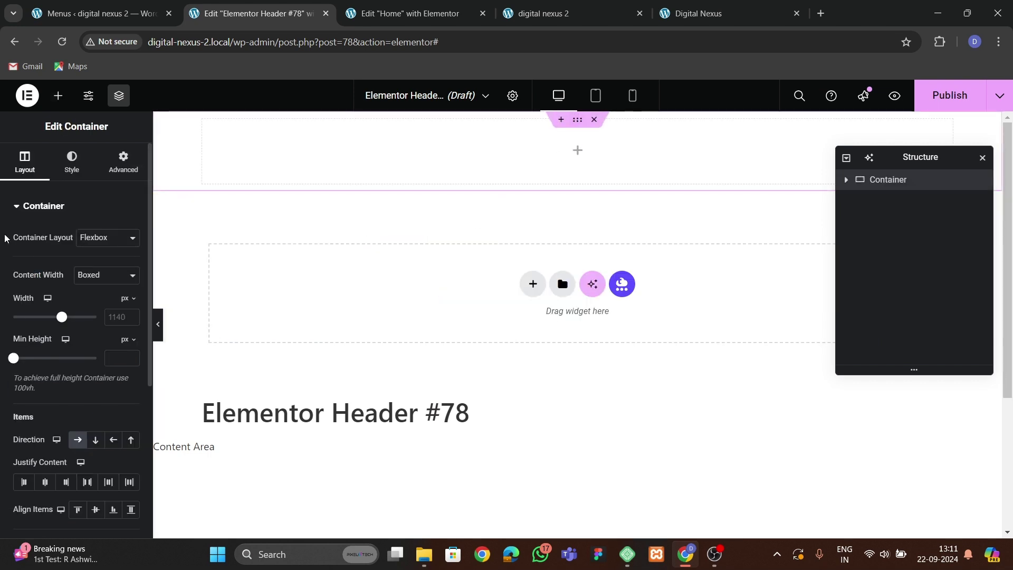
click(72, 158)
click(89, 268)
click(130, 292)
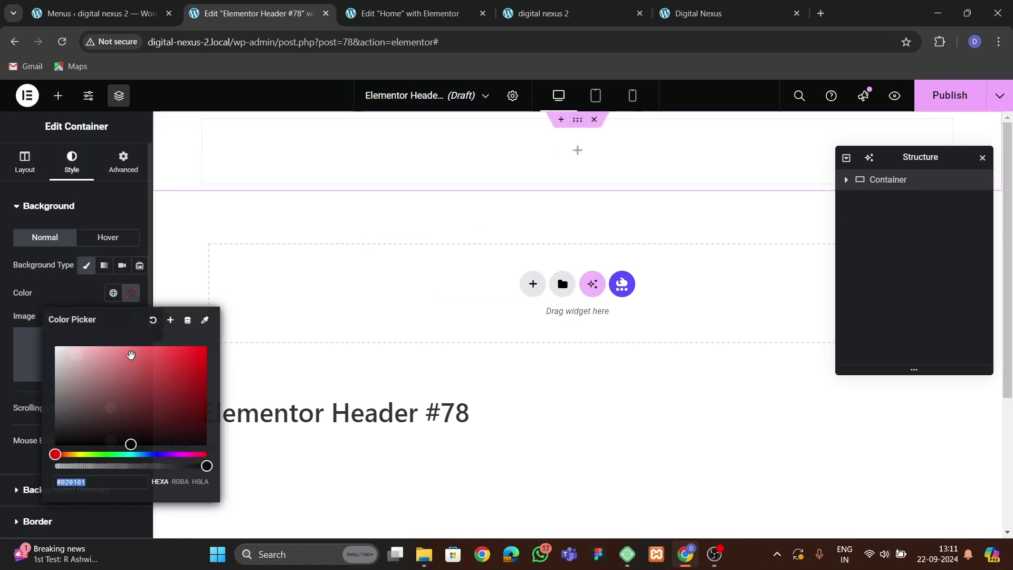
click(53, 441)
click(138, 226)
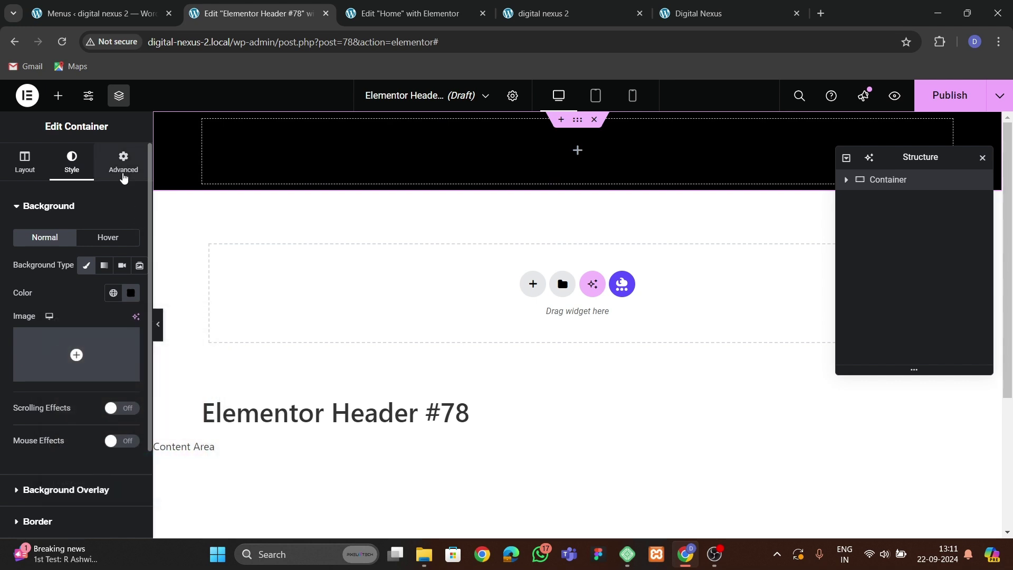
Set the container width to 1400 and its padding to 0.
click(44, 169)
text(1400)
click(122, 163)
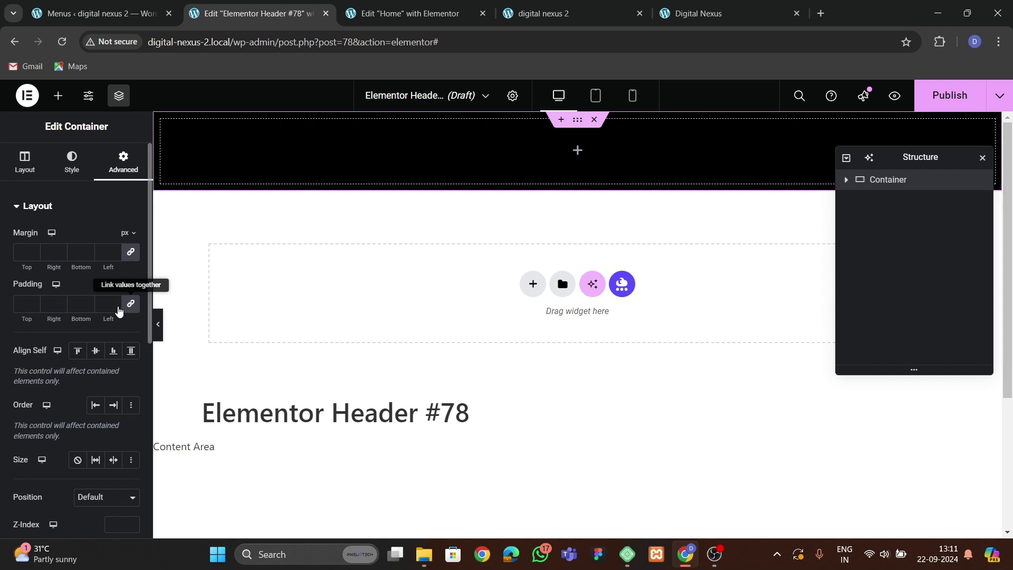
text(0)
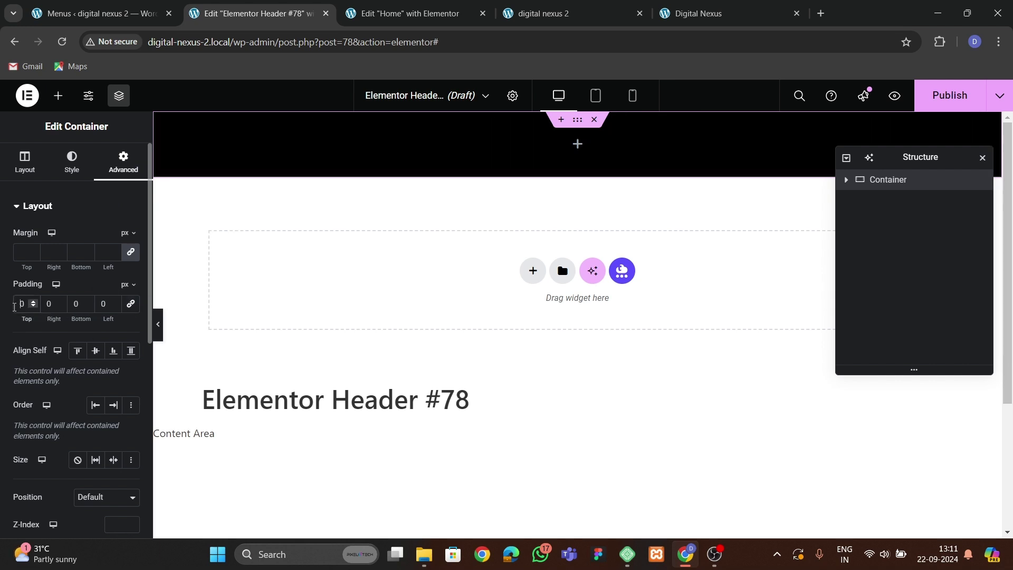
click(58, 95)
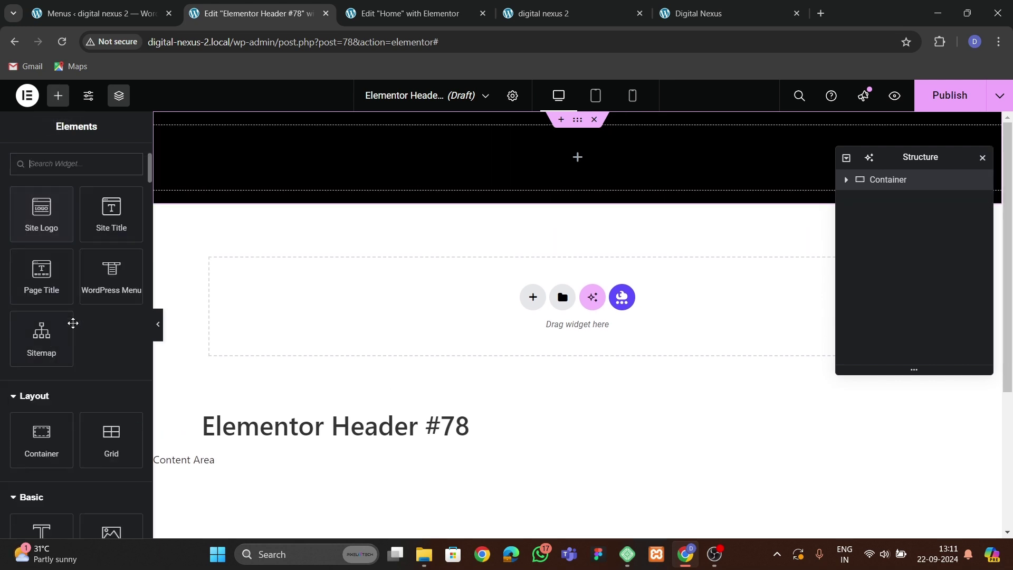
Drop a Heading widget into the black container and start typing the DigitalNexus title.
scroll(77, 464, down, 2)
drag(41, 458, 338, 159)
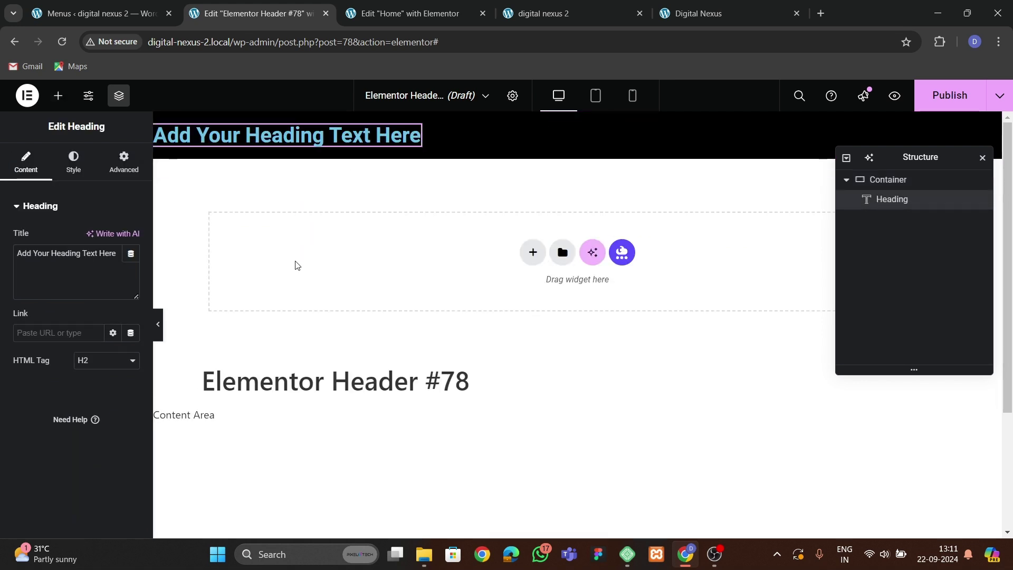
triple_click(66, 255)
key(BackSpace)
text(DIGITAL NEXUS)
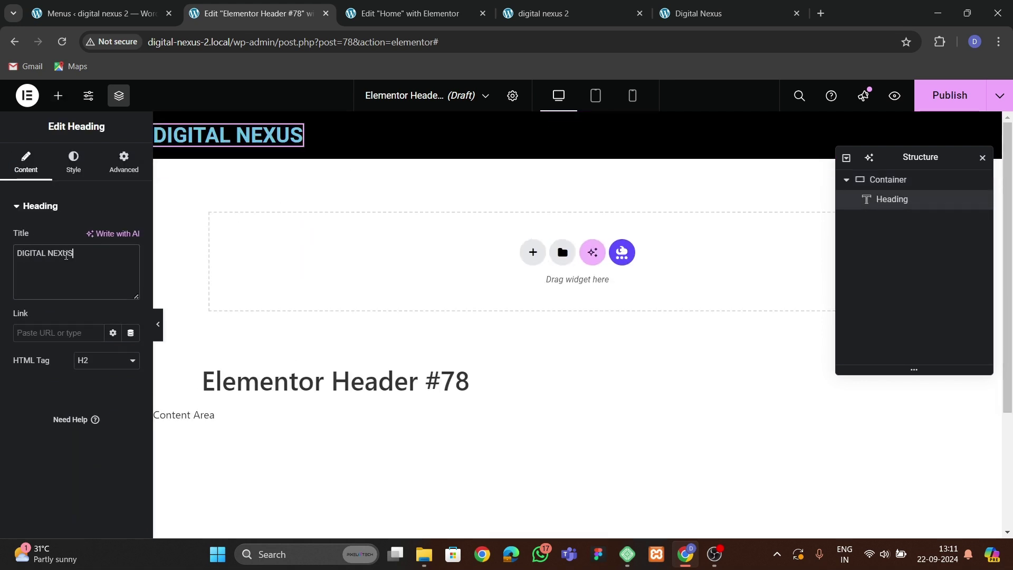
triple_click(66, 255)
key(BackSpace)
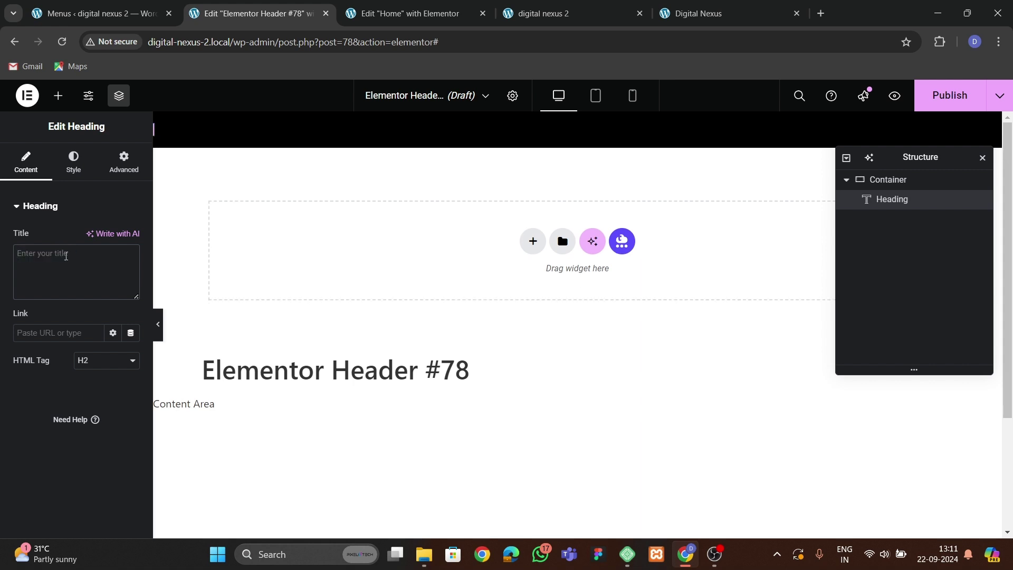
text(Digital Nexus)
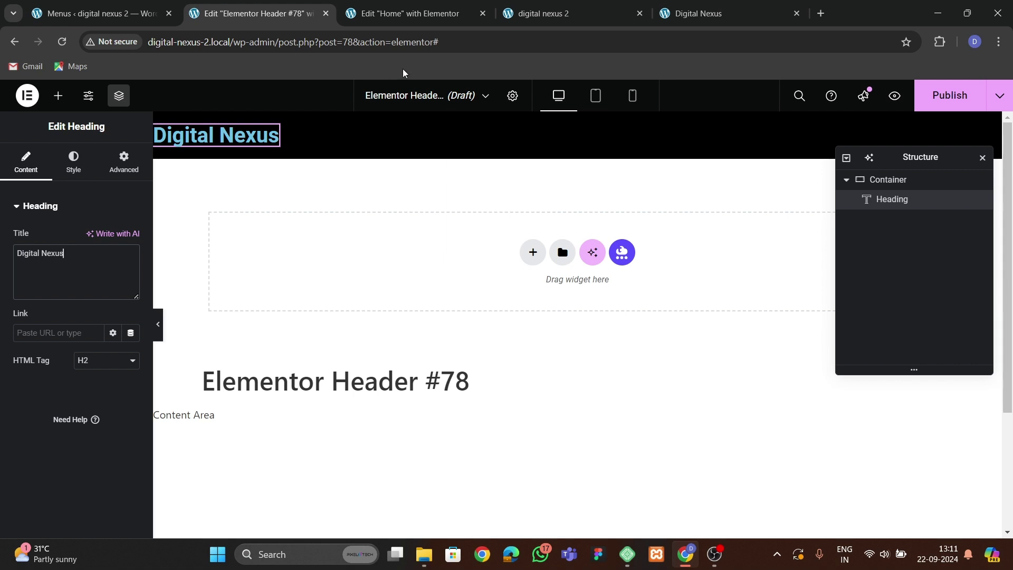
Copy the Contact Us heading from the Home page editor.
click(409, 13)
scroll(809, 311, up, 5)
scroll(807, 311, up, 1)
drag(649, 210, 476, 265)
right_click(675, 343)
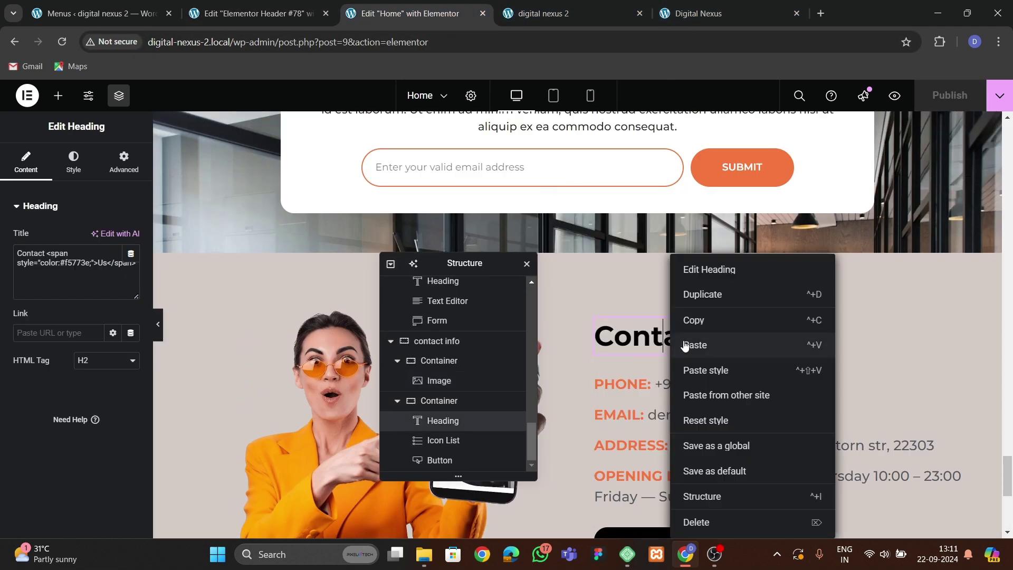
click(701, 321)
click(253, 13)
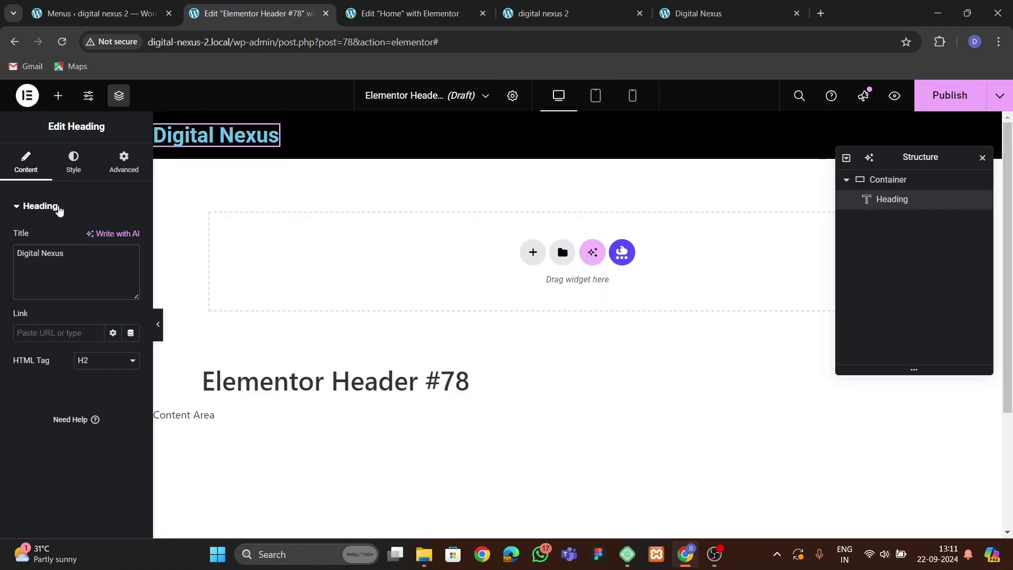
Paste the Contact Us title markup into the header heading and begin retyping it as Digital.
key(ctrl+v)
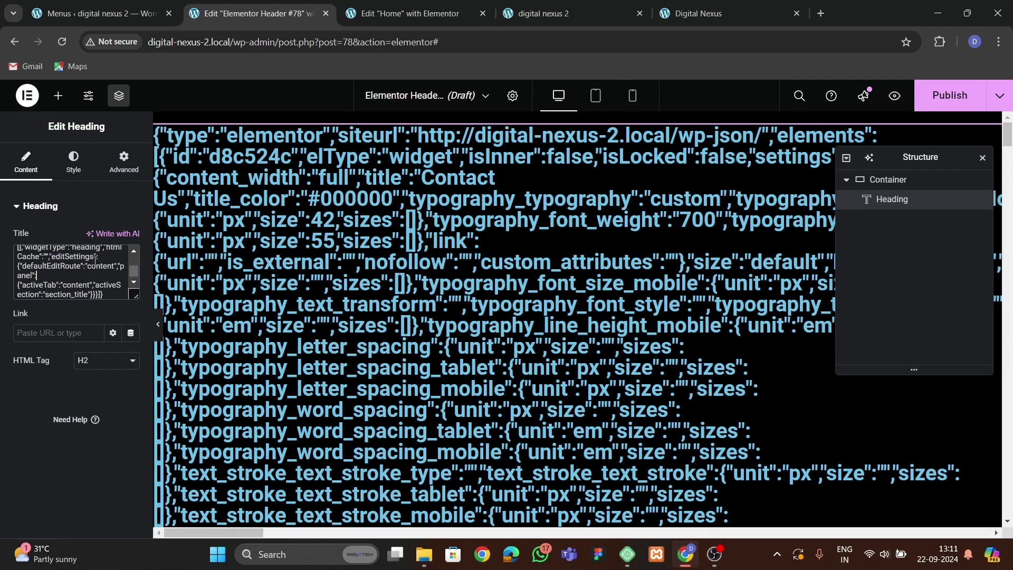
key(ctrl+Tab)
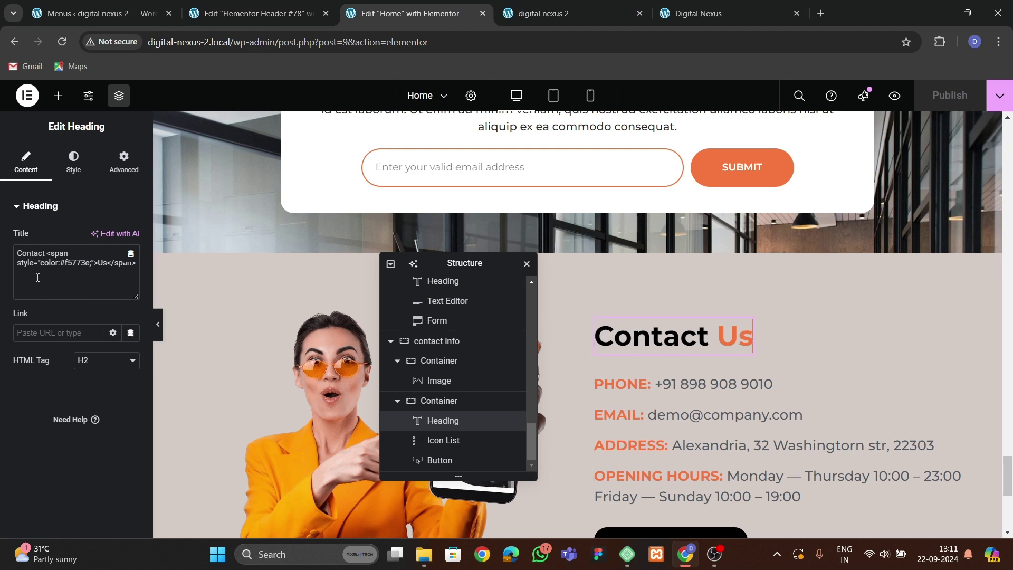
key(ctrl+a)
click(288, 21)
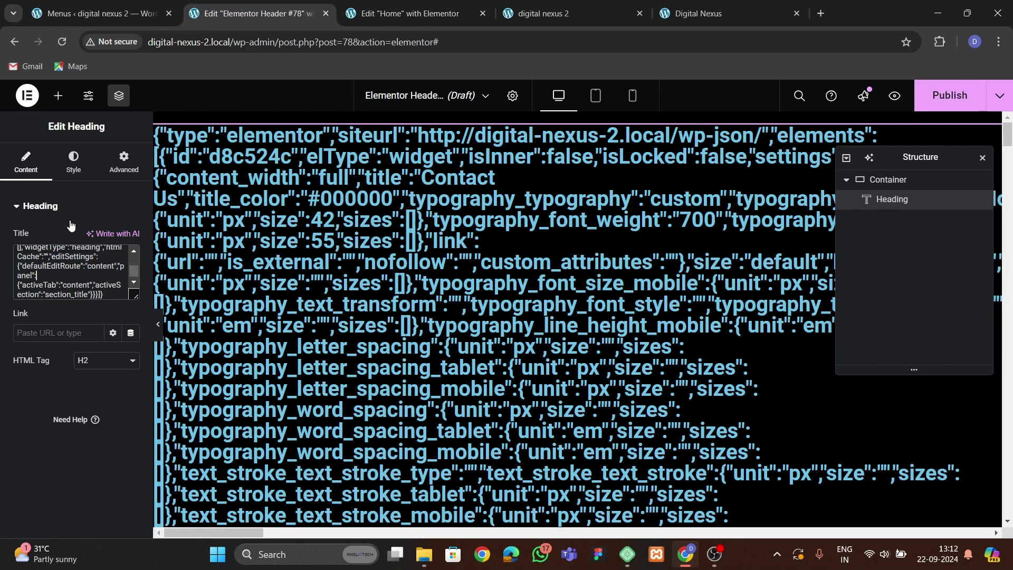
key(ctrl+a)
key(ctrl+v)
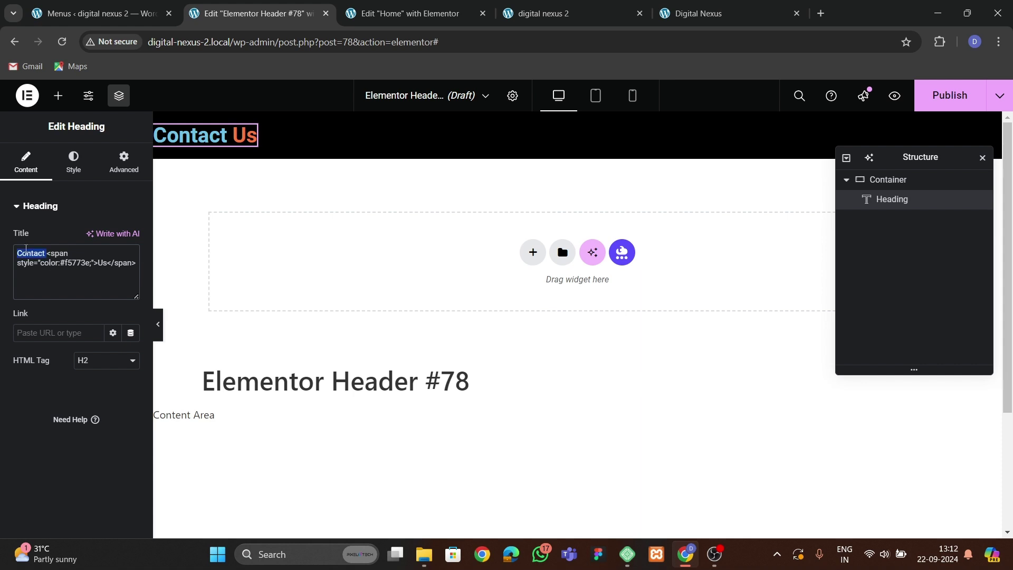
text(Digital)
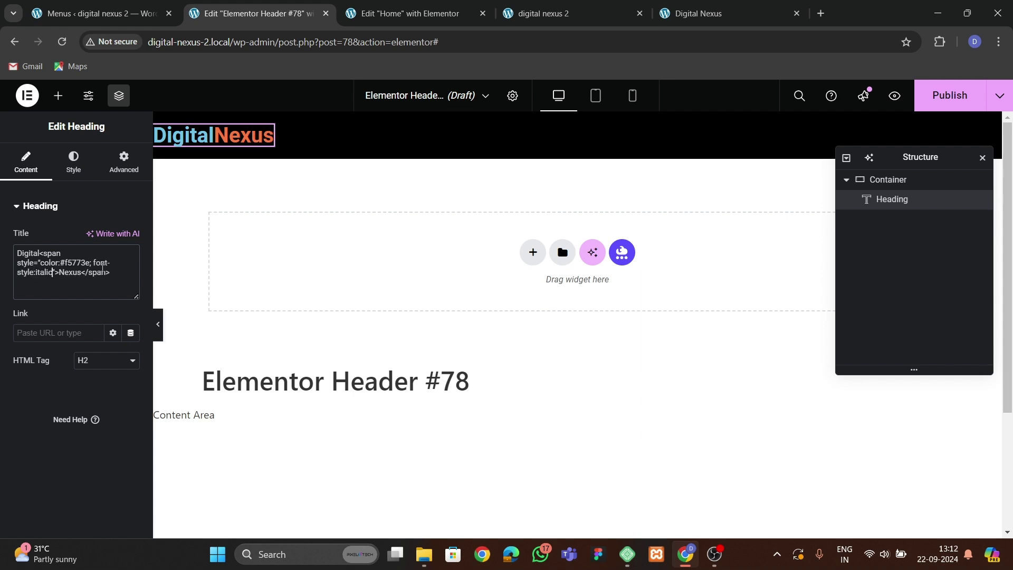
Turn the heading text white and add a space so it reads 'Digital Nexus'.
click(73, 161)
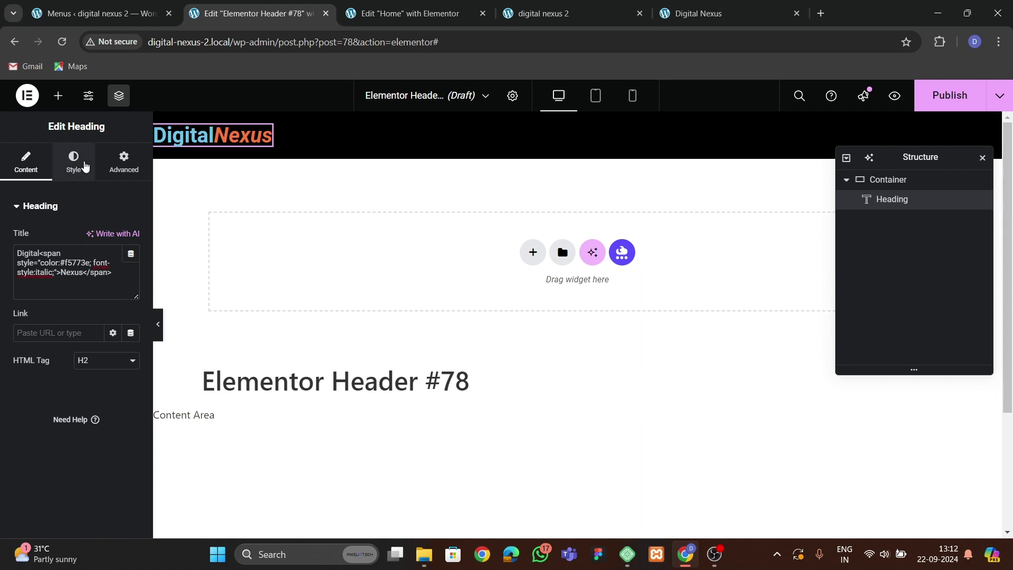
click(129, 266)
drag(136, 357, 40, 326)
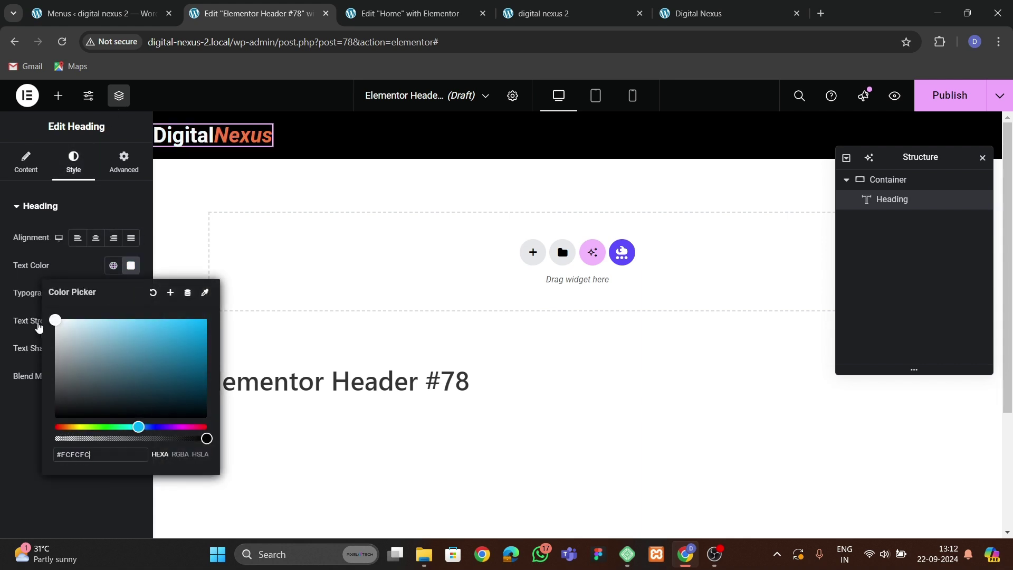
click(11, 448)
click(25, 160)
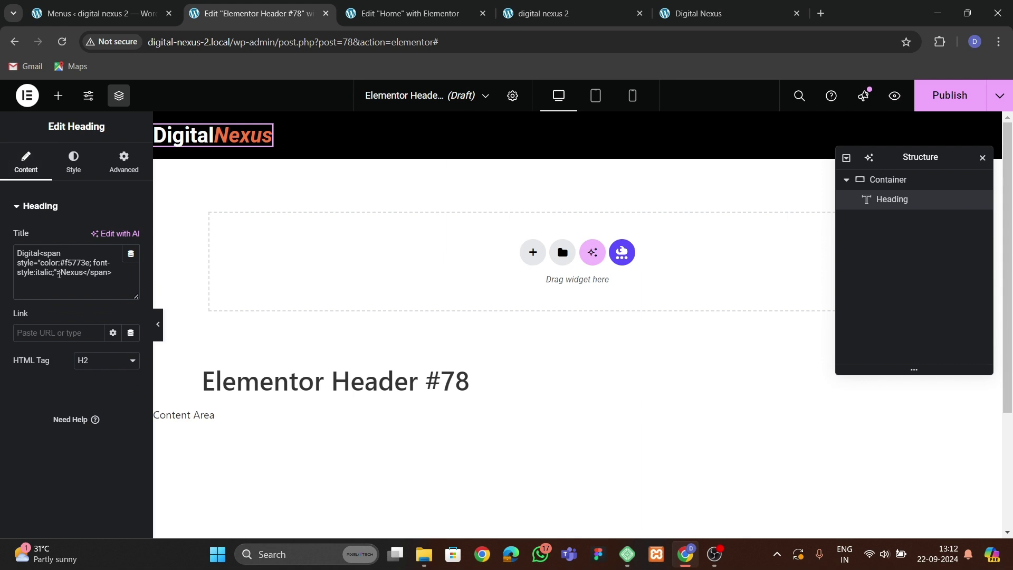
click(41, 254)
Set the heading typography to Montserrat, weight 700, at about 30 px.
click(76, 168)
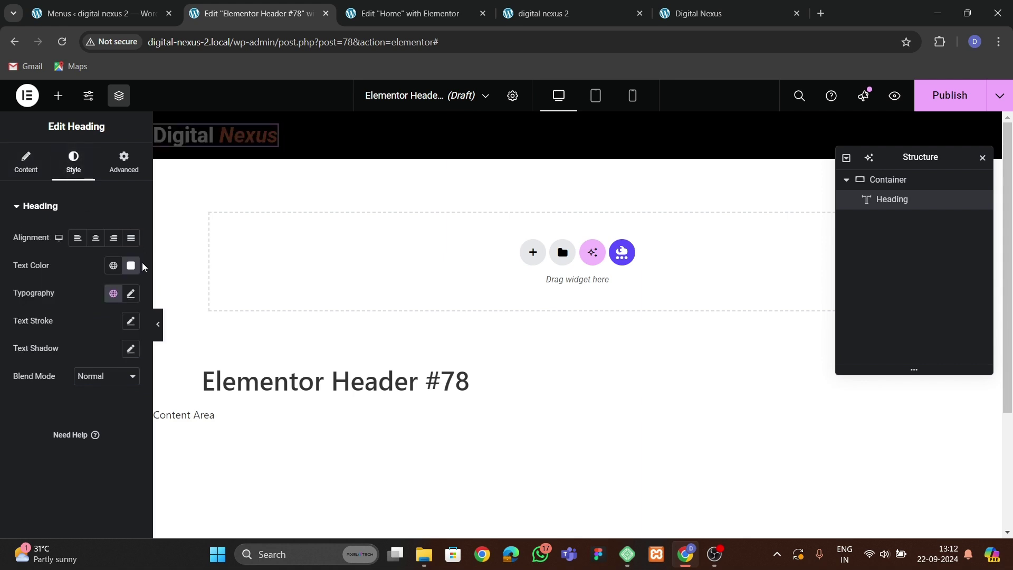
click(131, 293)
click(103, 353)
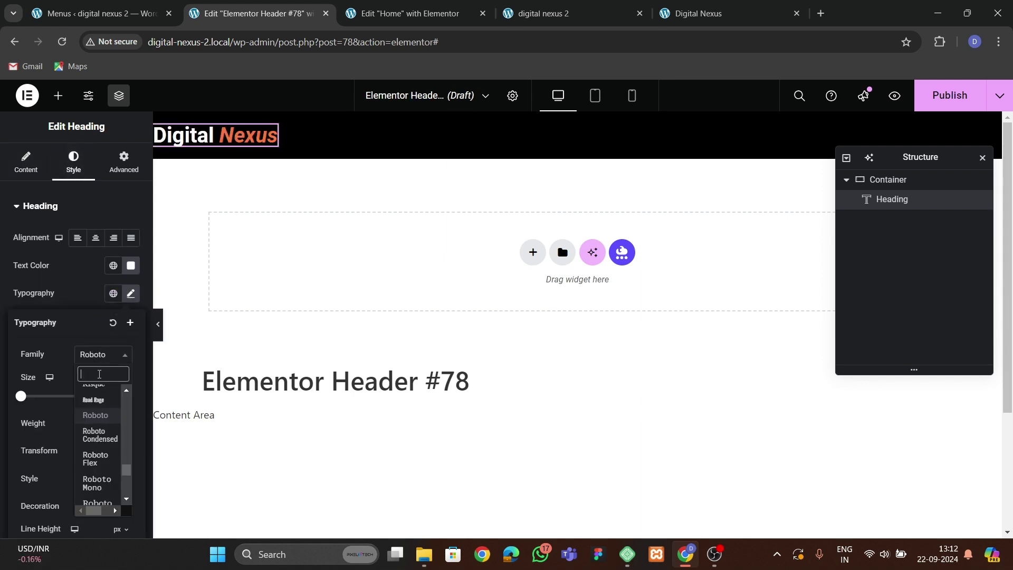
text(montserrat)
key(Return)
click(95, 421)
click(89, 326)
click(123, 397)
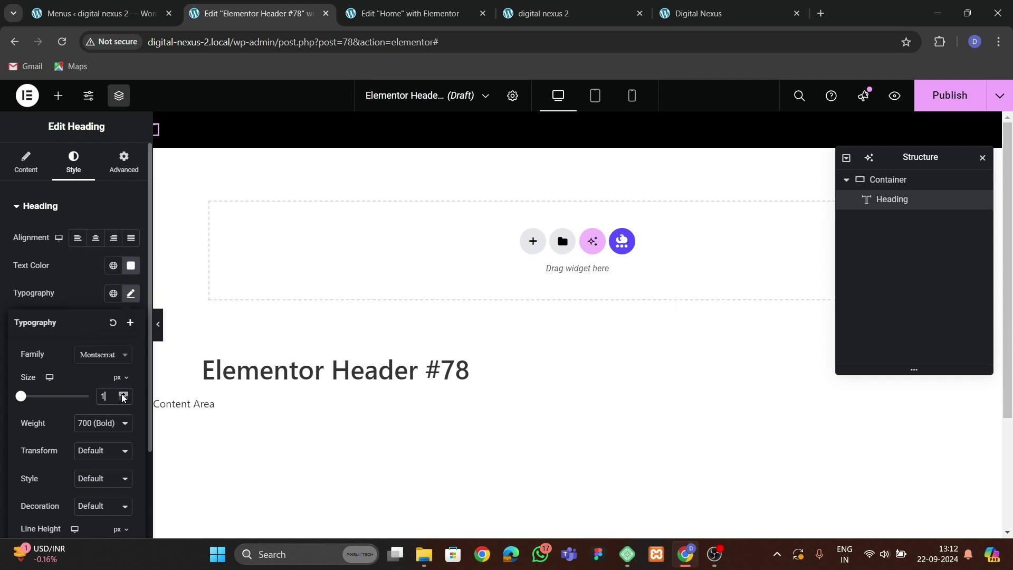
drag(122, 398, 122, 398)
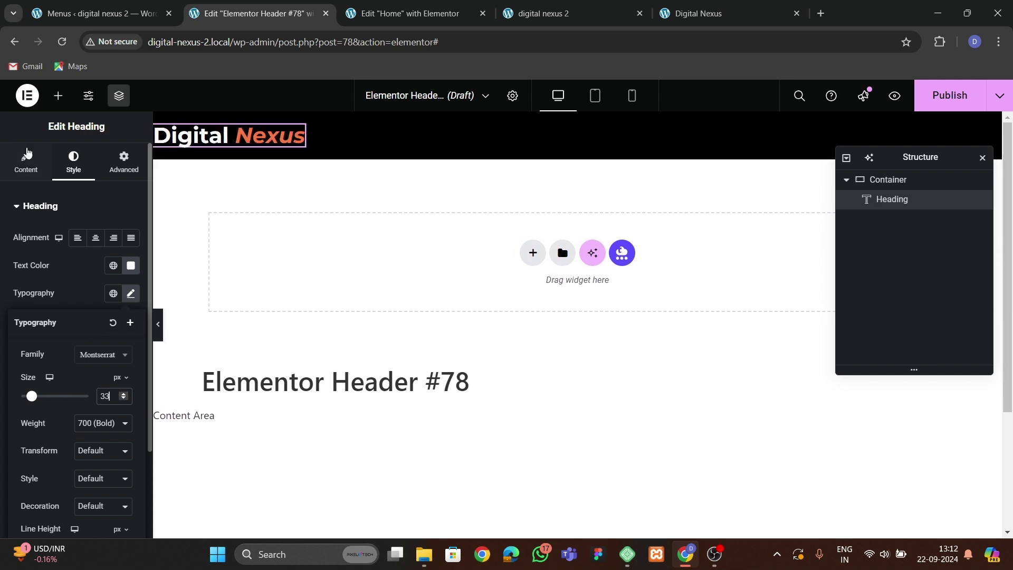
click(58, 95)
scroll(63, 318, down, 3)
Place a WordPress Menu beside the heading, spacing the header items apart and vertically centred.
scroll(71, 315, up, 4)
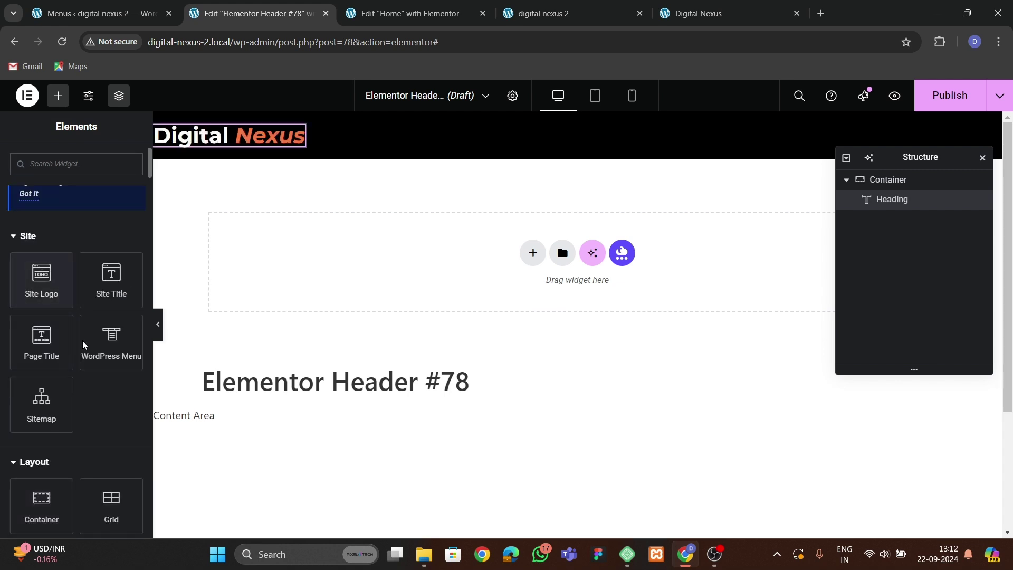
scroll(90, 385, up, 2)
scroll(113, 355, down, 2)
drag(112, 348, 298, 153)
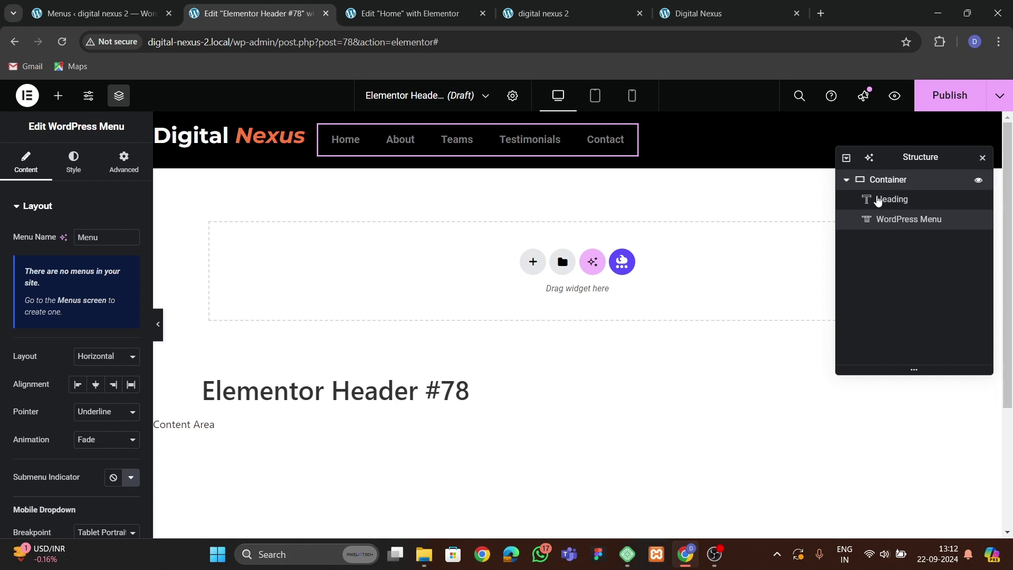
click(904, 182)
click(26, 158)
scroll(74, 316, down, 5)
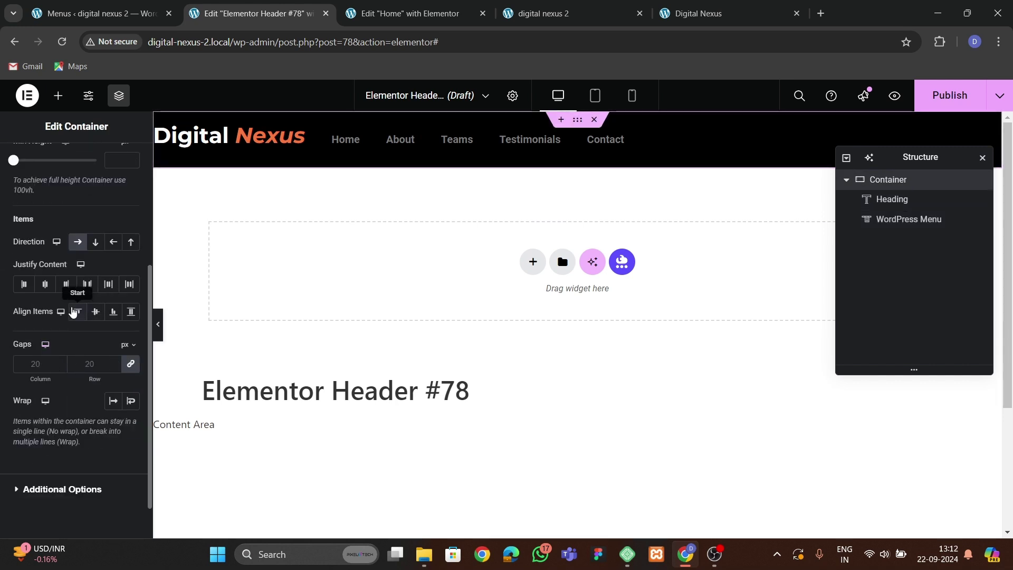
click(87, 283)
click(95, 311)
Give the menu items Montserrat typography with uppercase text transform.
click(752, 153)
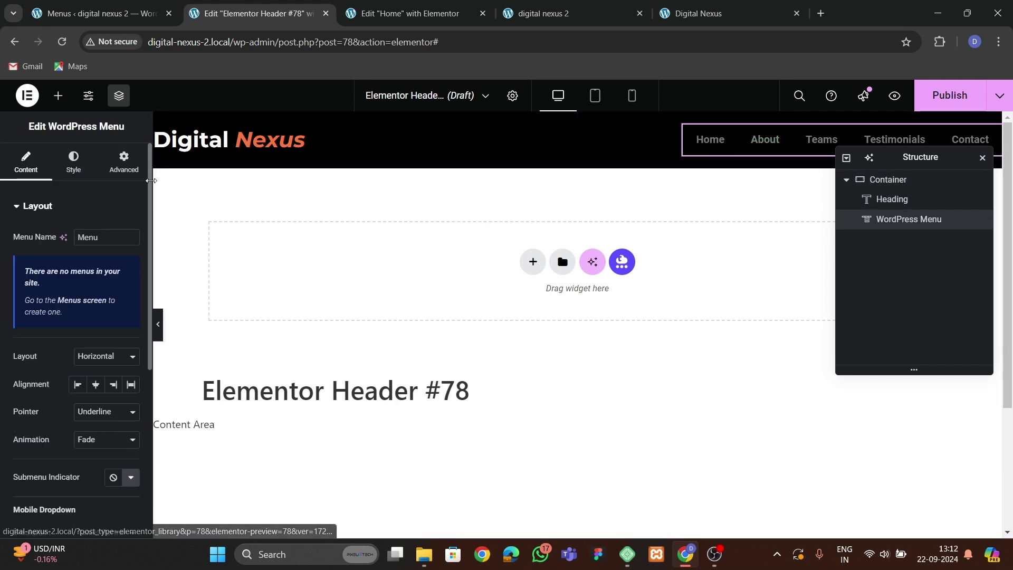
click(73, 161)
click(131, 237)
click(103, 299)
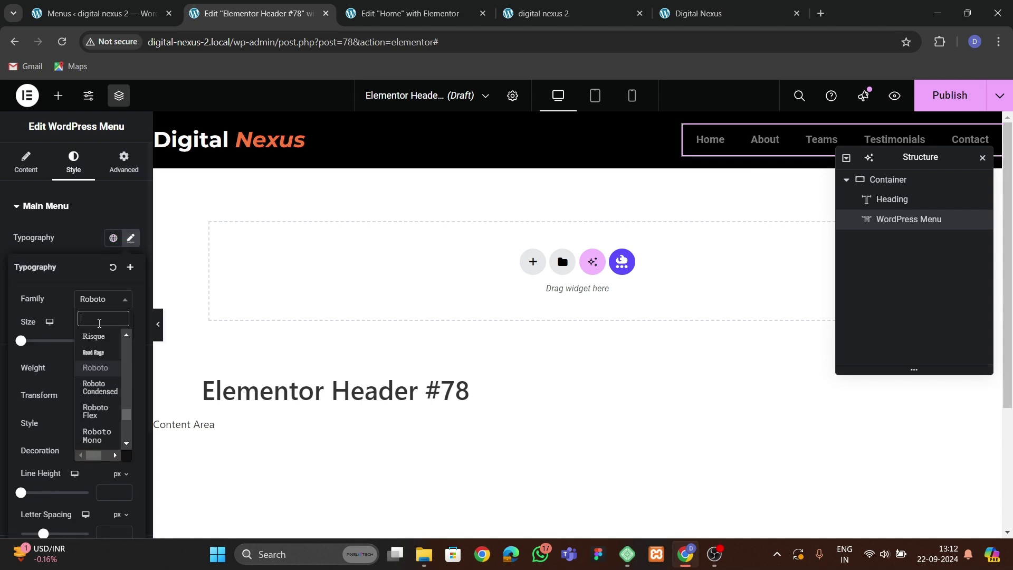
text(mont)
key(Return)
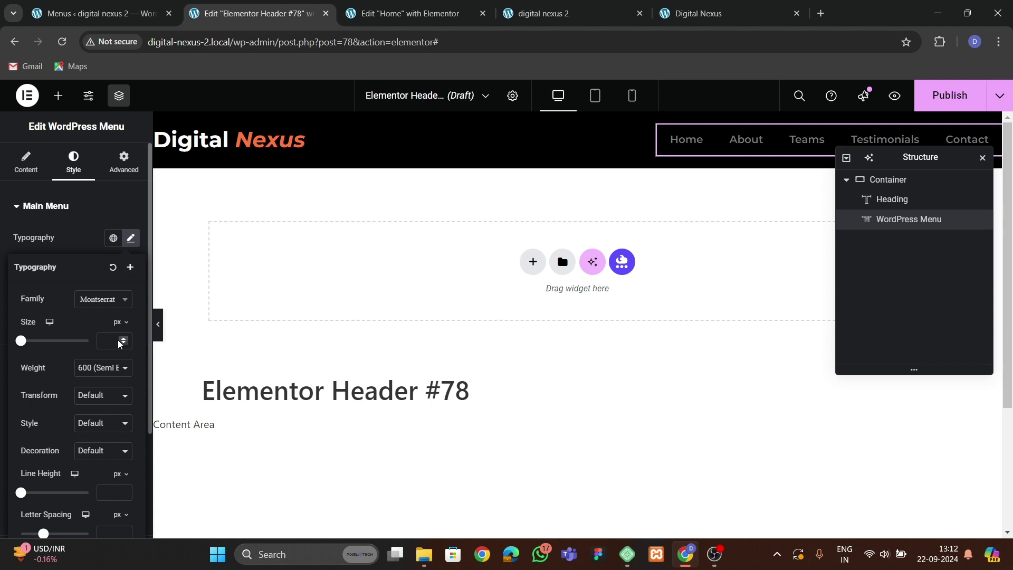
click(97, 395)
click(97, 428)
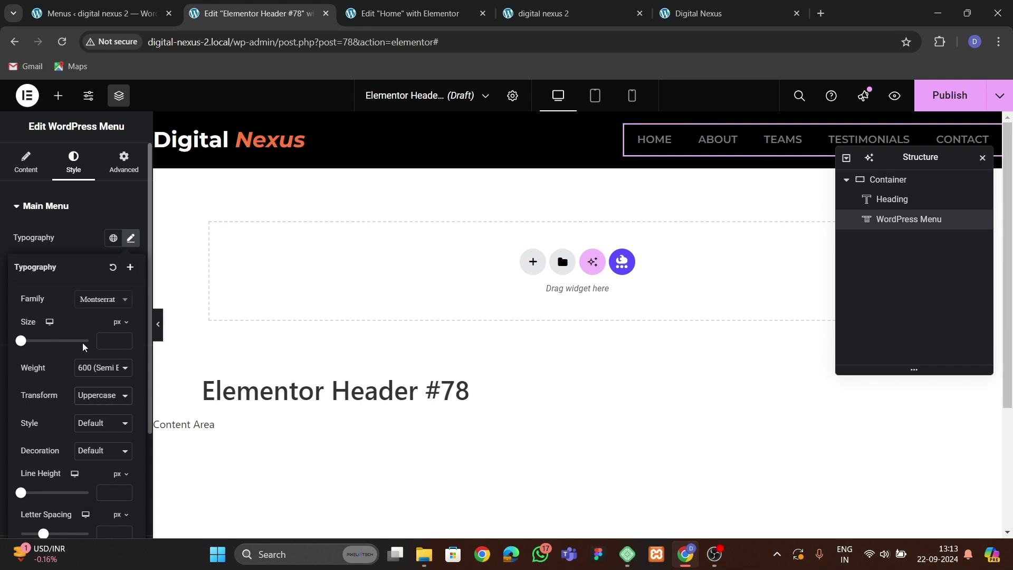
Make the menu text white at a 13 px font size.
click(125, 341)
text(2)
click(125, 341)
click(125, 341)
click(126, 340)
click(126, 341)
click(126, 341)
click(125, 341)
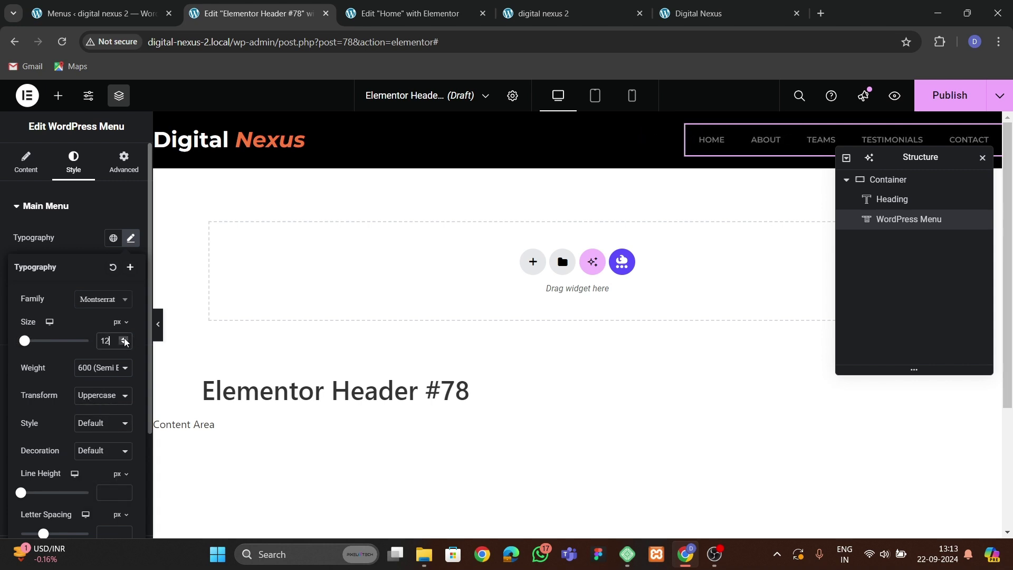
click(125, 341)
click(126, 341)
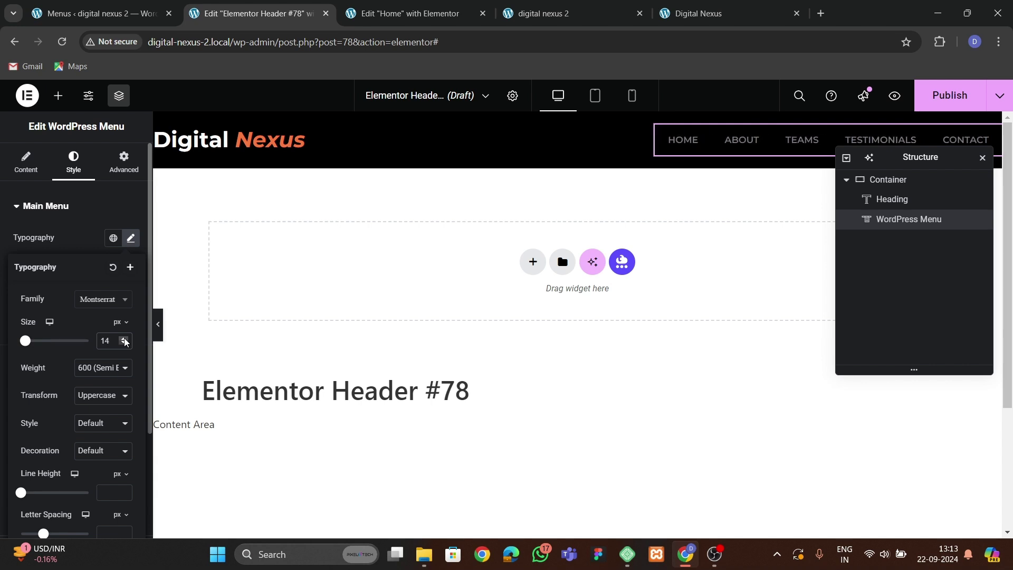
click(99, 257)
click(131, 292)
click(57, 343)
click(66, 315)
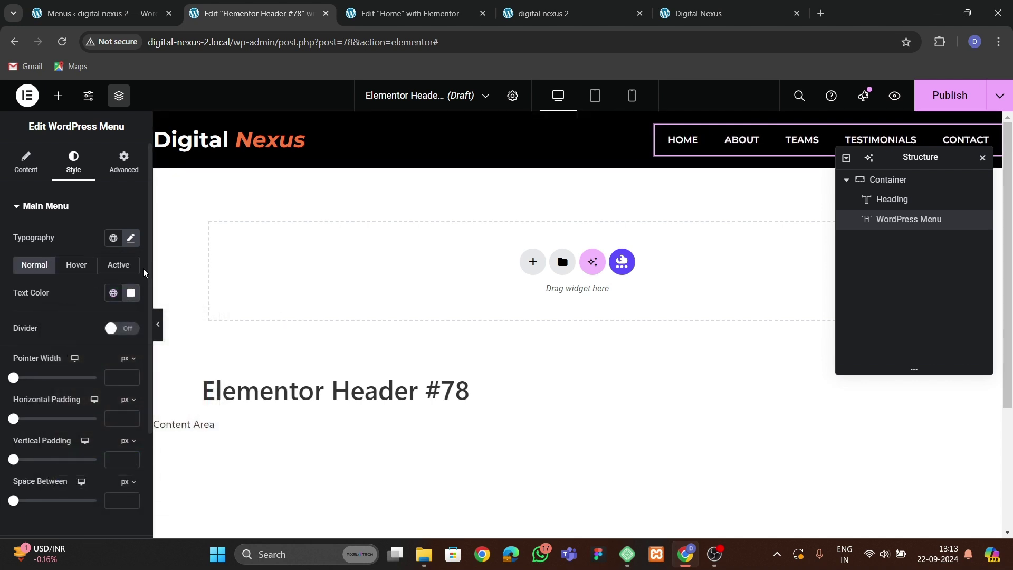
click(131, 238)
click(124, 343)
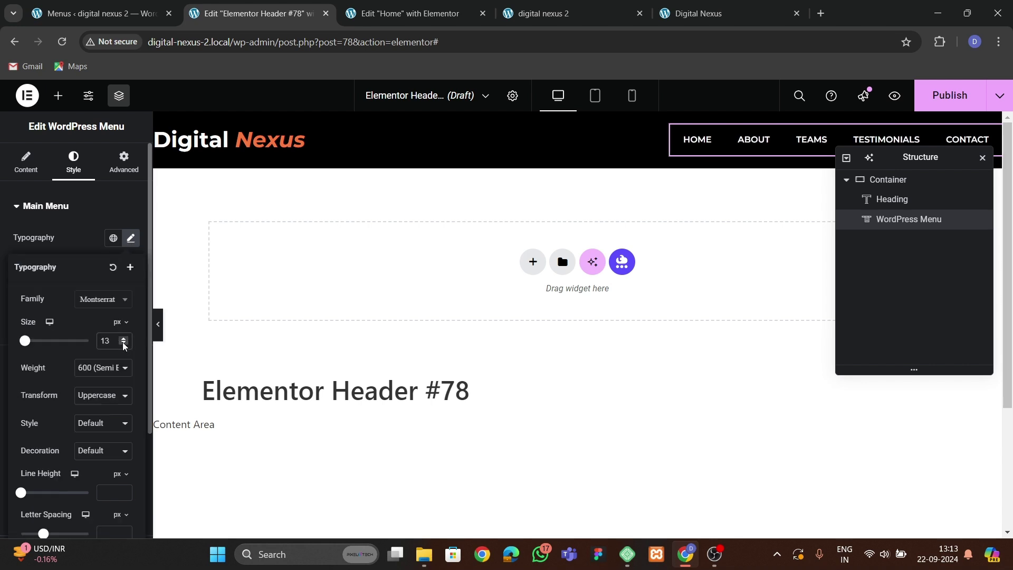
Preview the live Digital Nexus site, then move to the Home page editor.
click(698, 13)
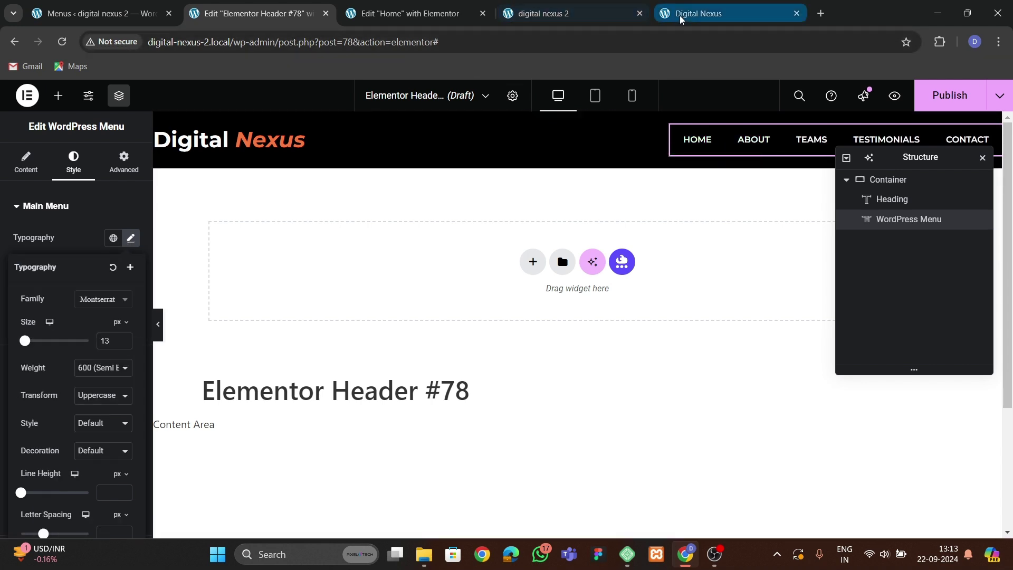
click(284, 17)
click(58, 96)
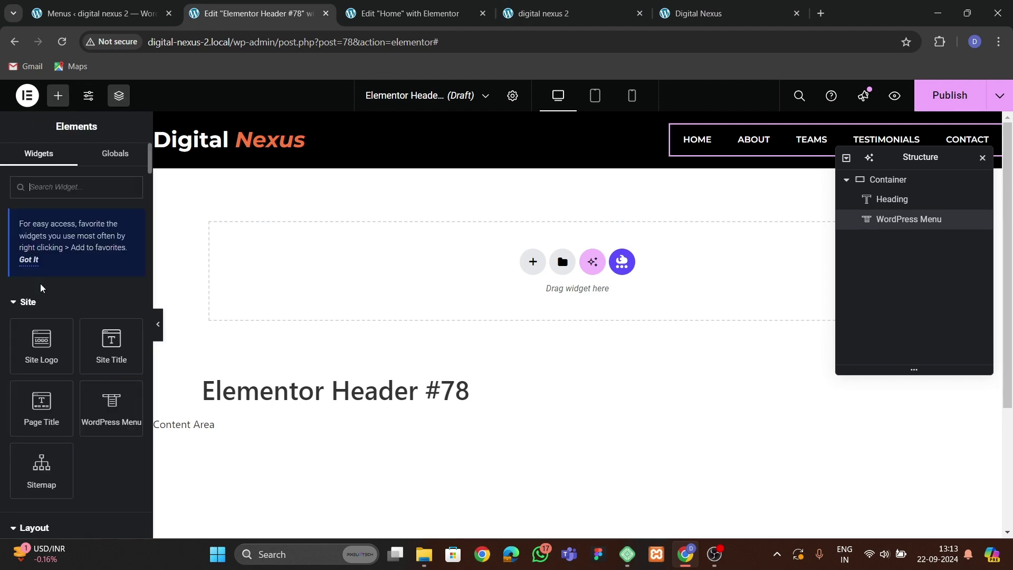
click(406, 14)
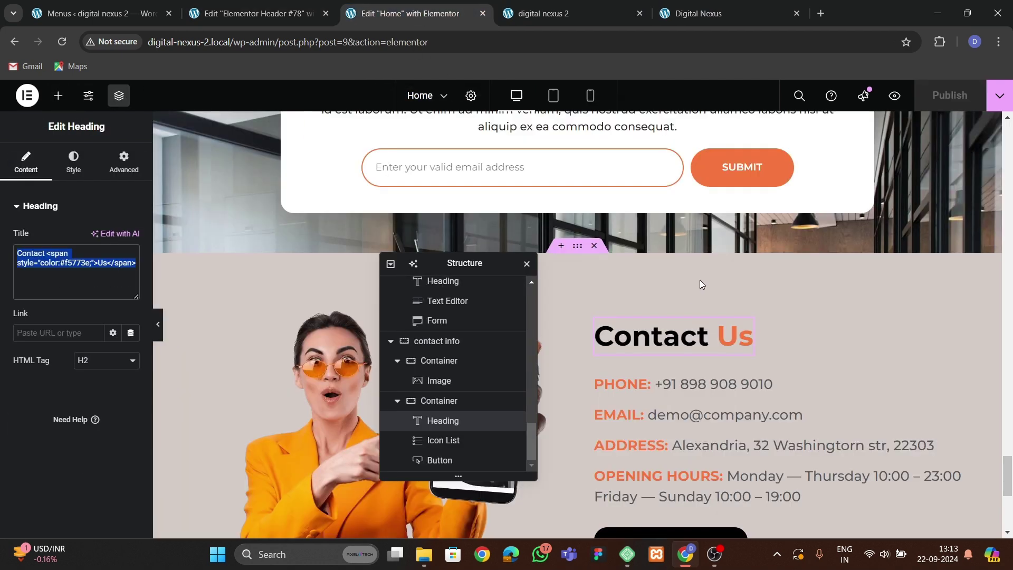
Copy the Home page's CONTACT US button and paste it into the header beside the menu.
scroll(698, 281, up, 10)
scroll(698, 280, up, 4)
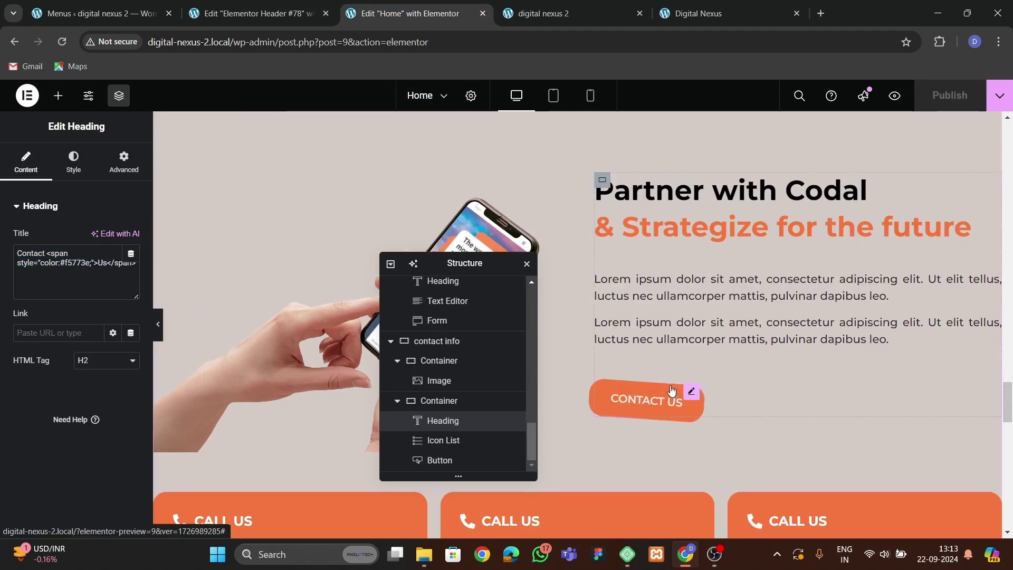
right_click(691, 393)
click(696, 320)
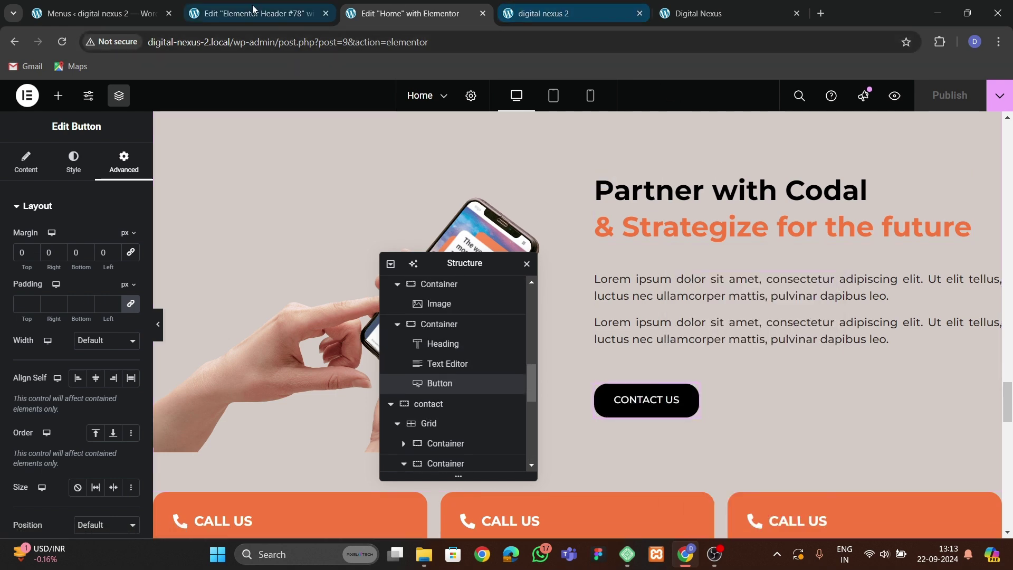
click(253, 13)
right_click(785, 143)
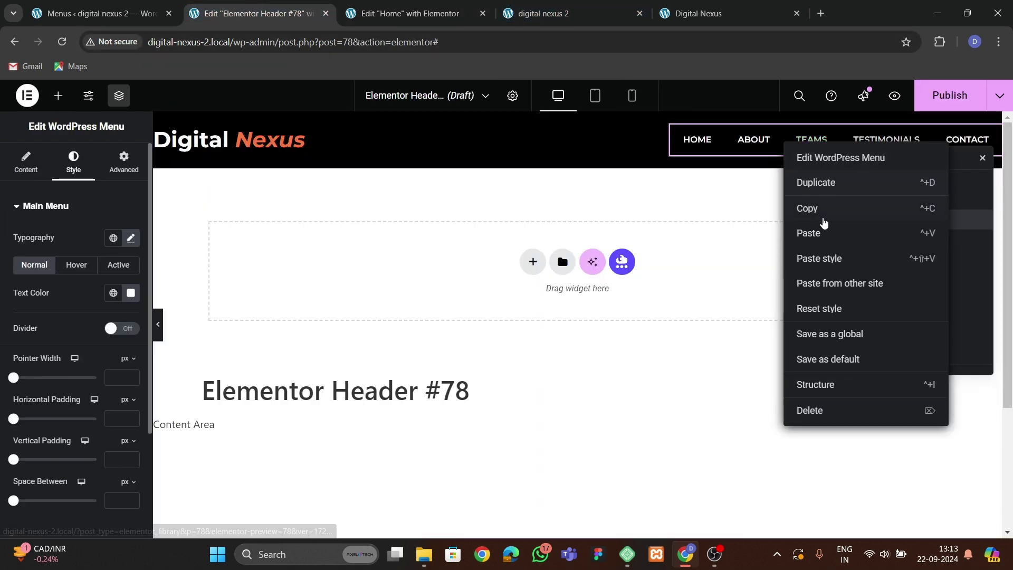
click(804, 230)
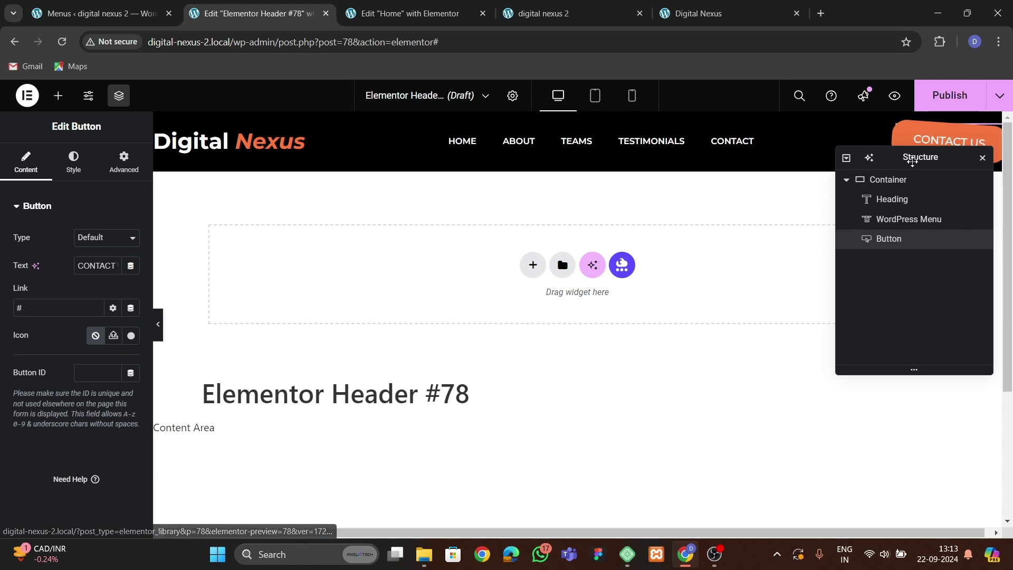
Make the pasted button's background the global orange colour.
drag(910, 157, 657, 202)
click(83, 169)
click(113, 404)
click(85, 375)
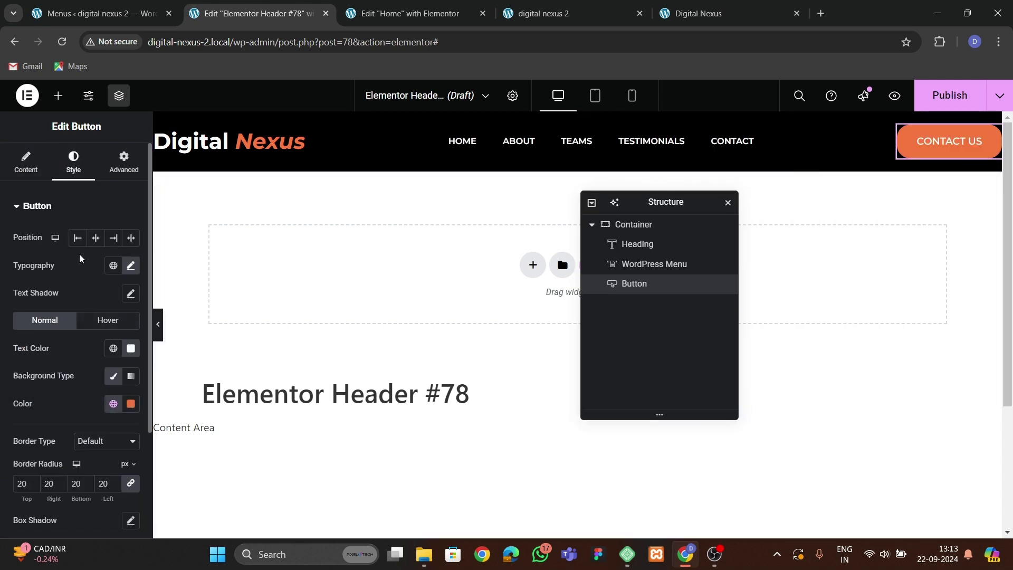
Change the button label to 'ENQUIRE NOW'.
click(26, 163)
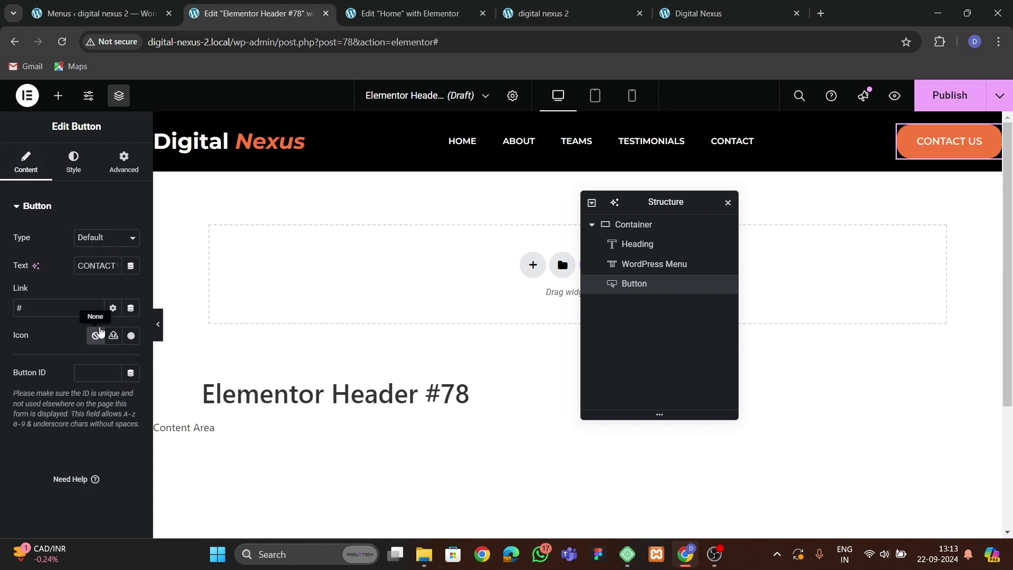
key(BackSpace)
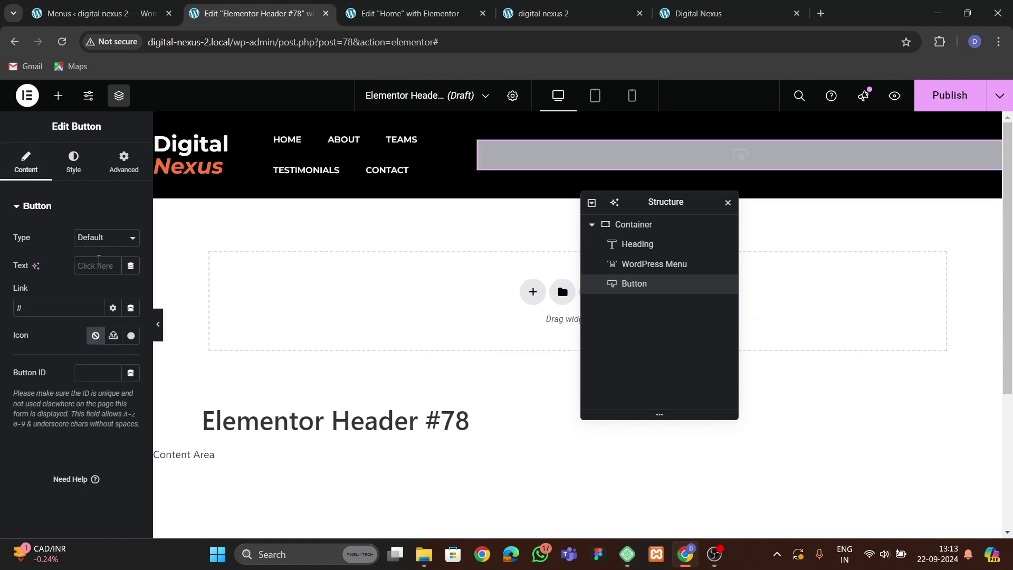
text(ENQUIRE NOW)
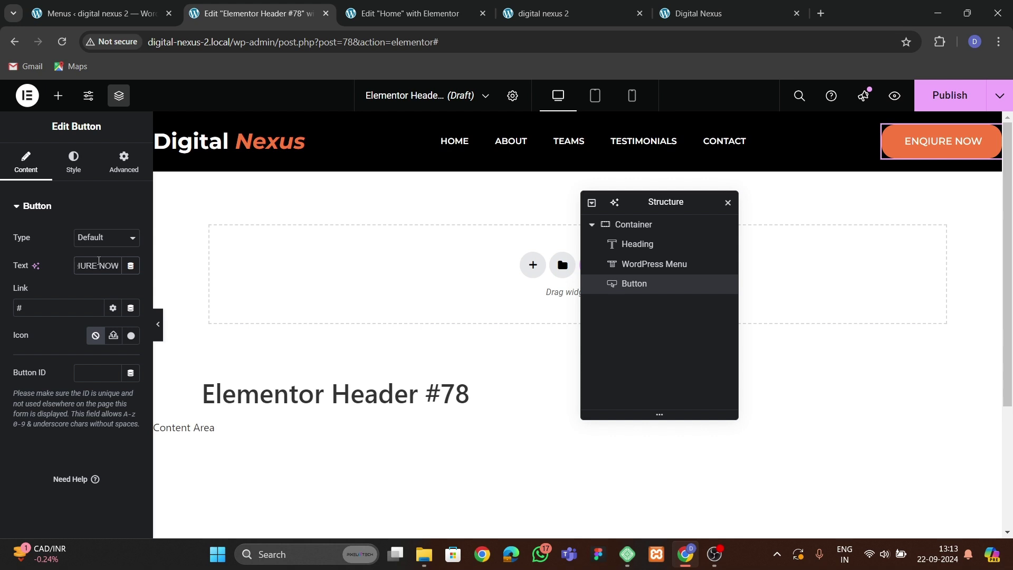
click(62, 159)
scroll(87, 290, down, 3)
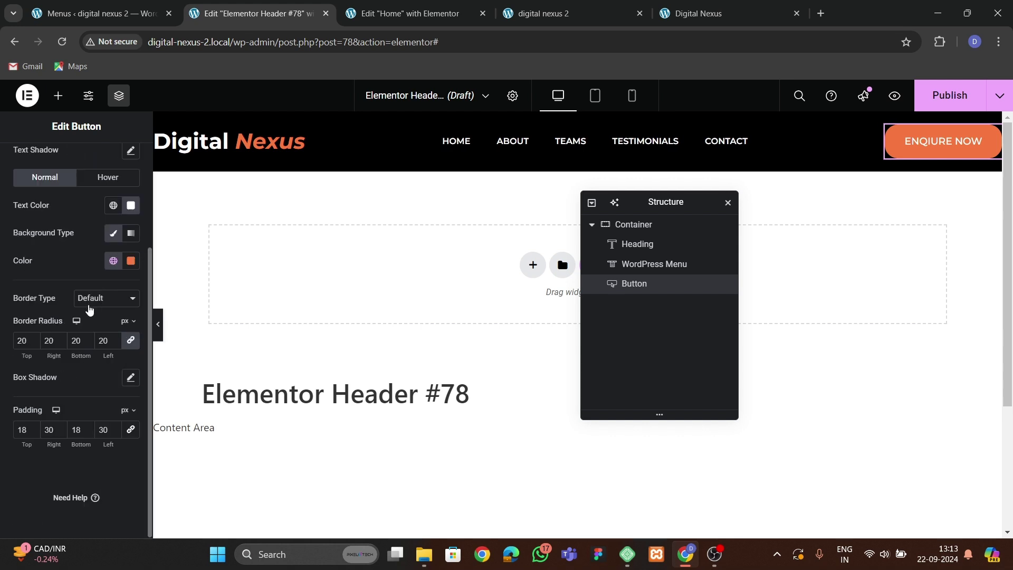
click(548, 153)
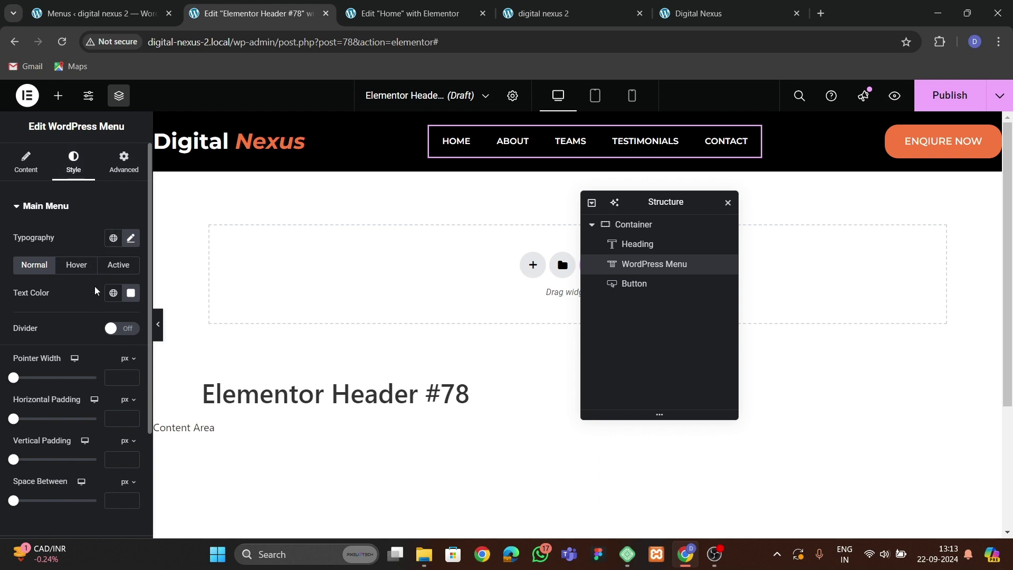
Give the menu links a Background hover pointer with the Sweep Down animation.
click(25, 161)
scroll(80, 327, down, 1)
click(105, 346)
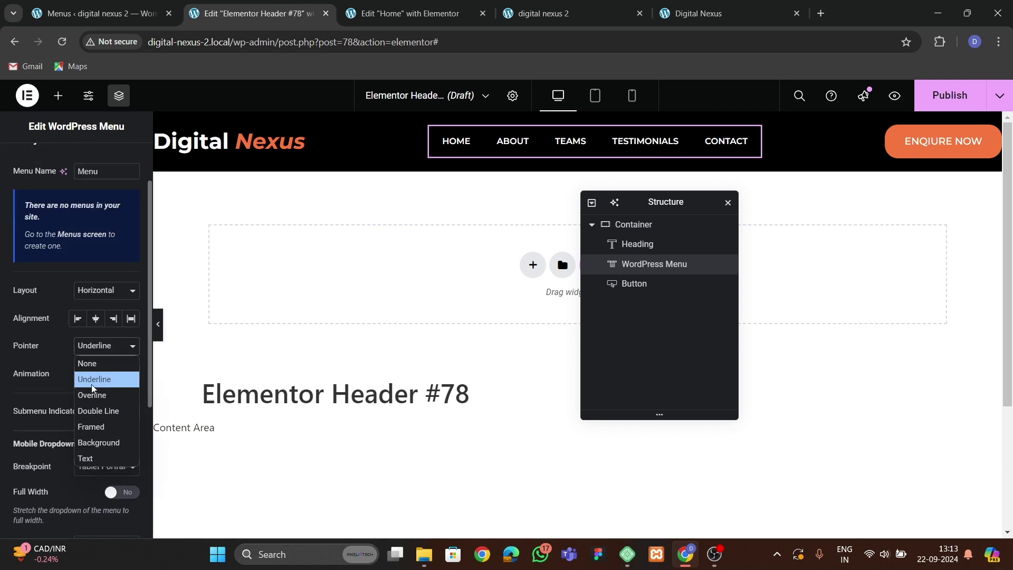
click(95, 442)
click(106, 373)
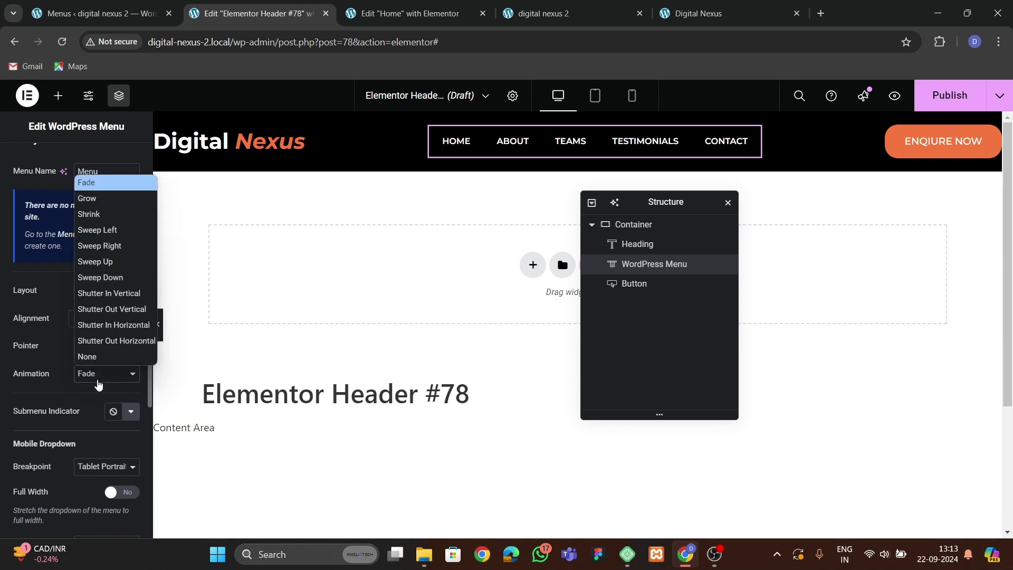
click(100, 274)
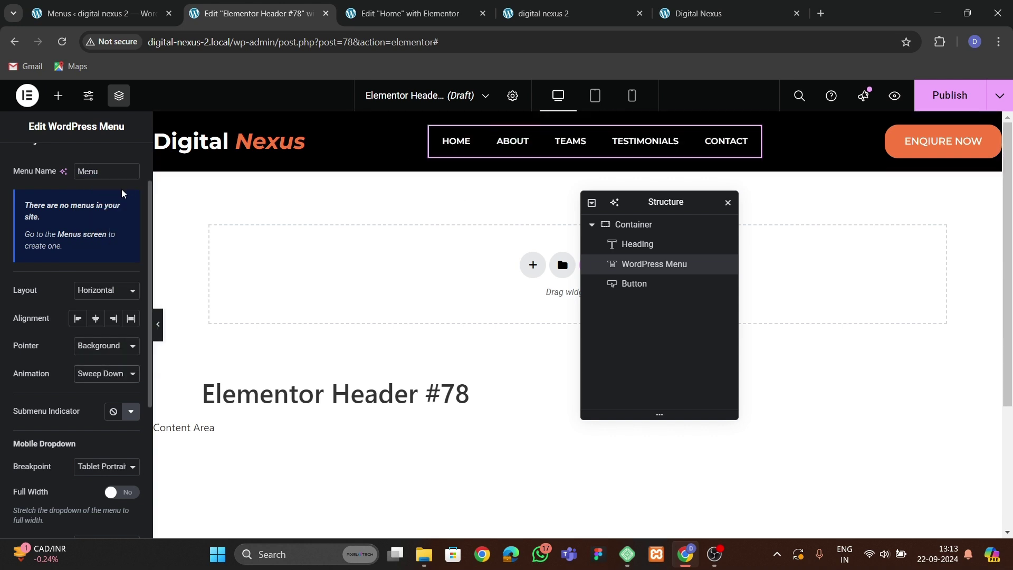
scroll(84, 179, up, 1)
Set the menu item spacing to 15 and choose the hover pointer colour.
click(73, 161)
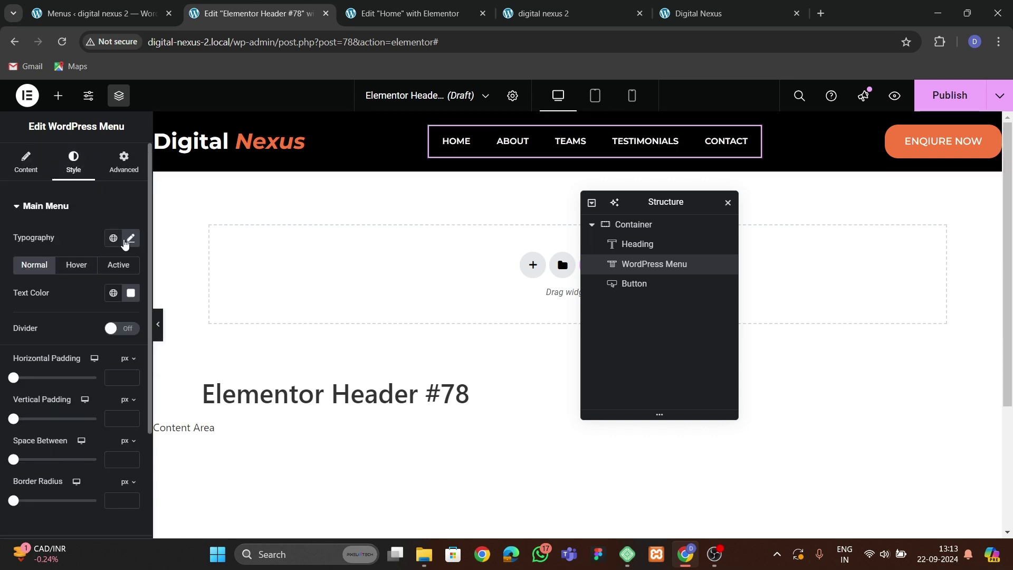
scroll(64, 375, down, 1)
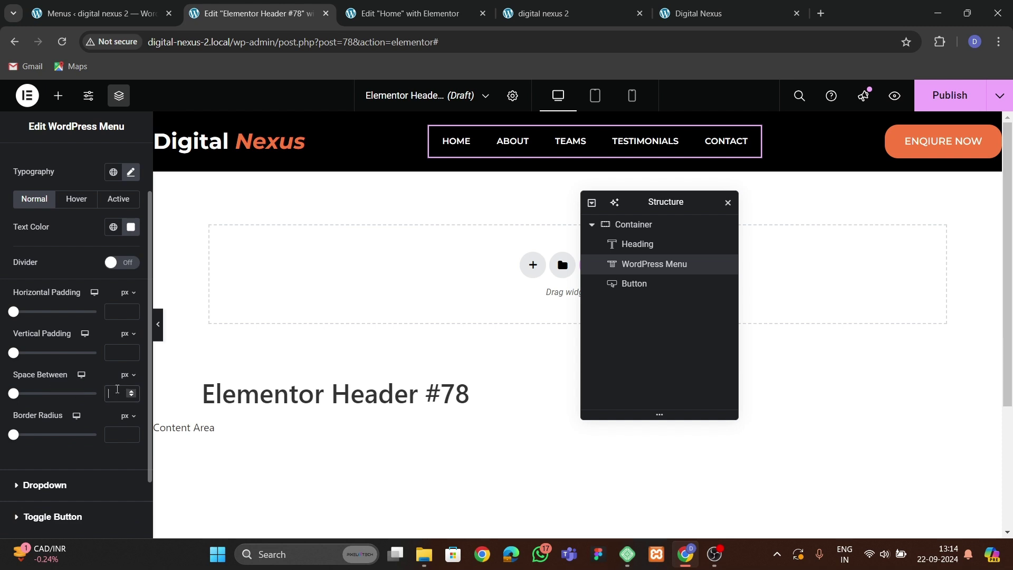
key(BackSpace)
key(BackSpace)
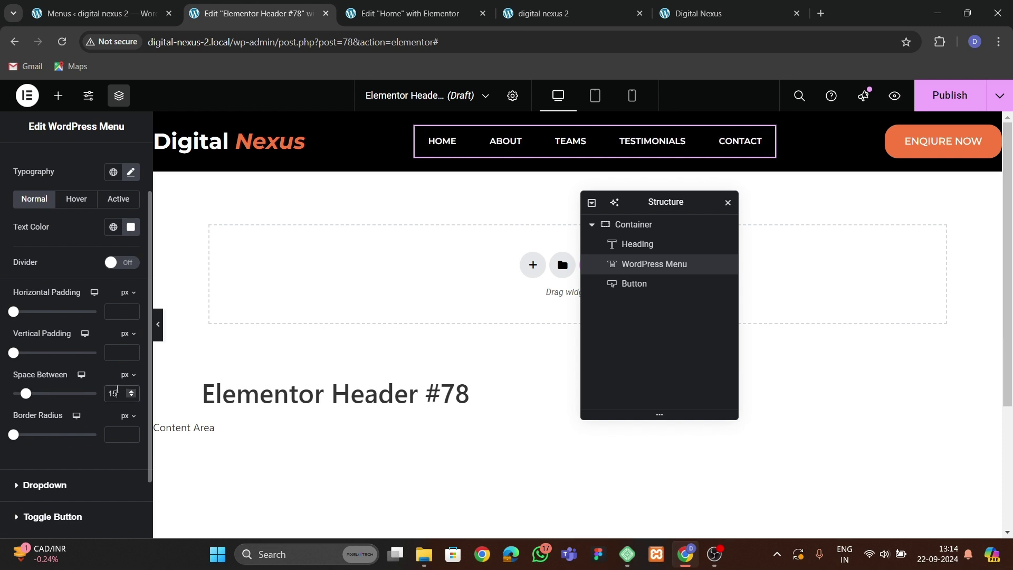
text(15)
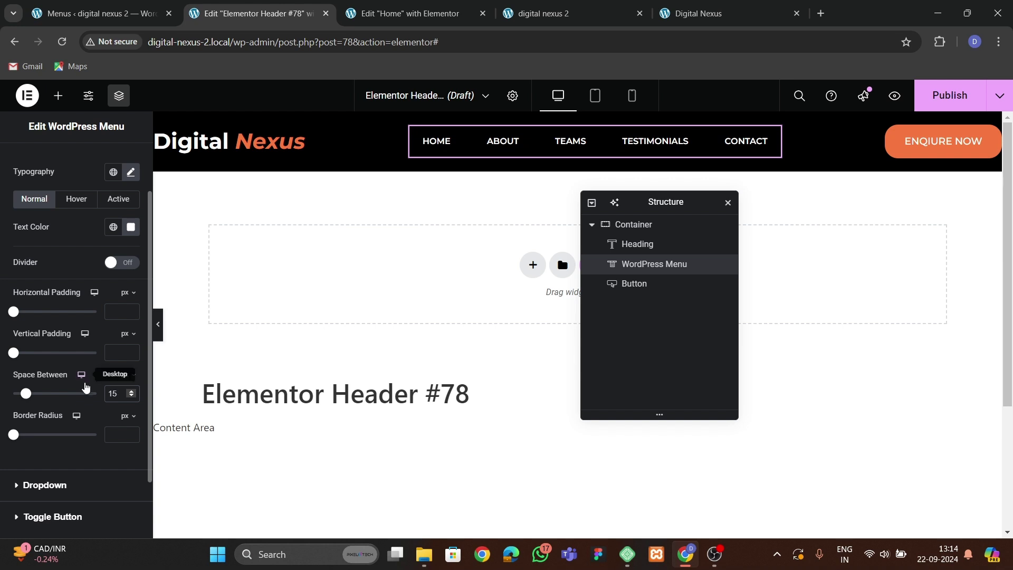
scroll(76, 394, up, 1)
click(68, 265)
click(113, 321)
Make the active menu item's text white.
click(107, 268)
click(113, 292)
click(131, 292)
drag(64, 356, 52, 317)
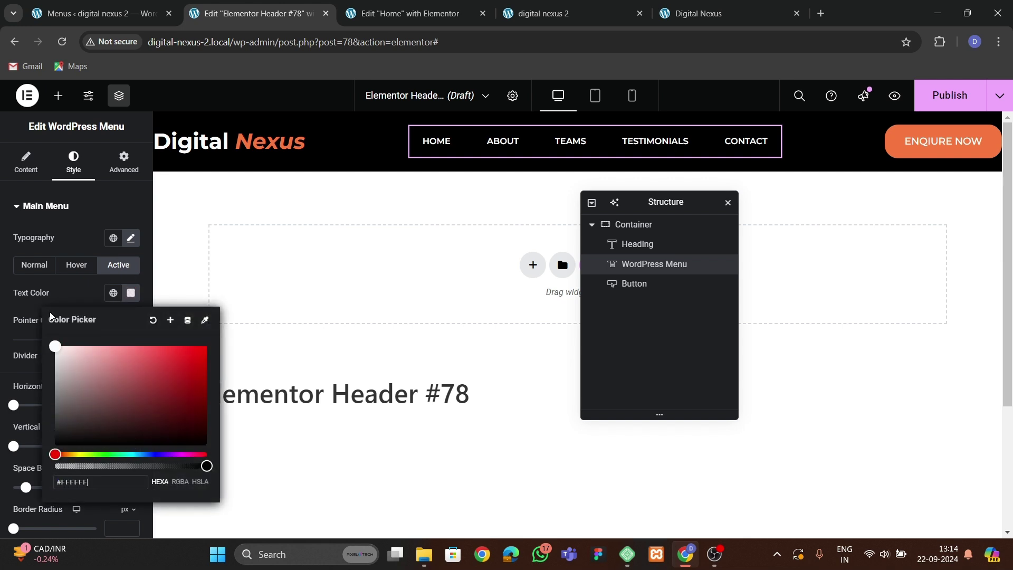
click(71, 259)
click(74, 264)
scroll(36, 394, down, 3)
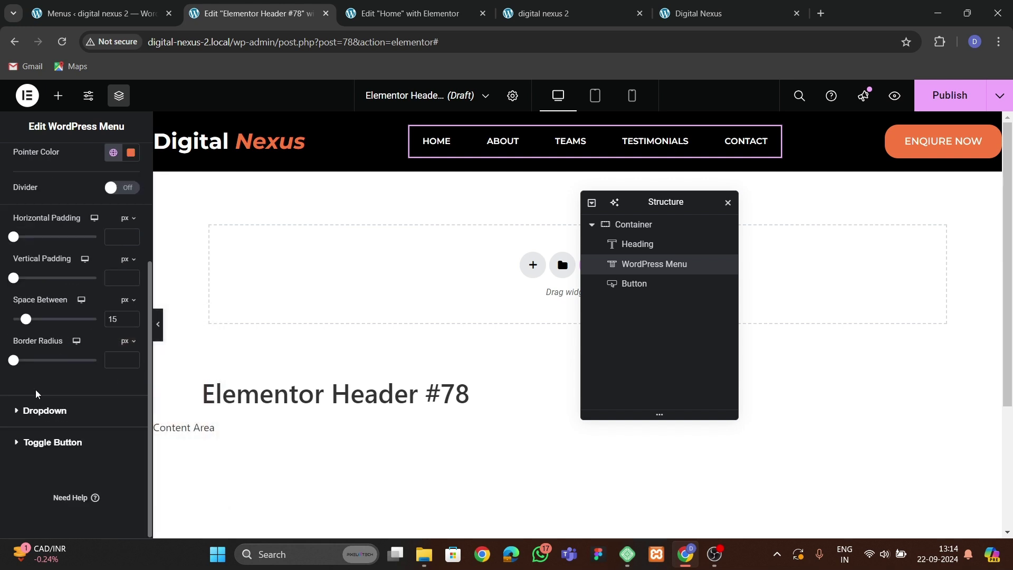
scroll(76, 269, up, 3)
click(34, 227)
scroll(50, 381, down, 3)
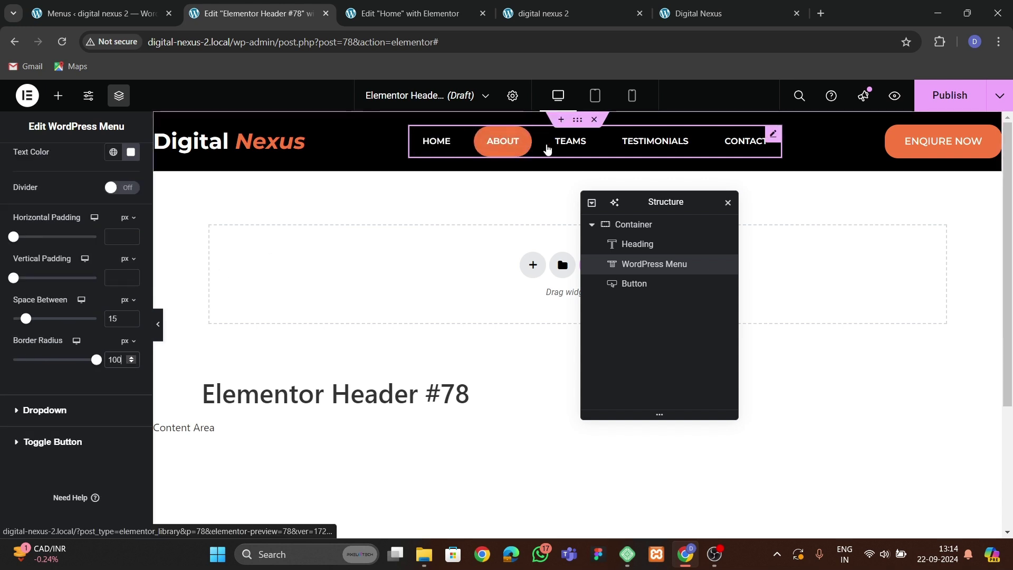
Select the ENQUIRE NOW button's border radius value to start rounding its corners.
click(934, 141)
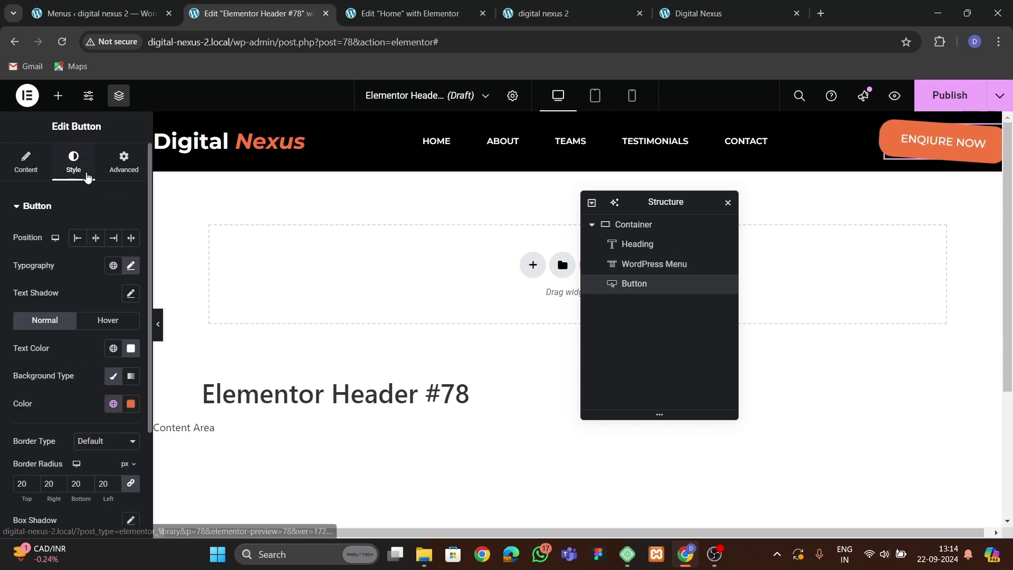
scroll(46, 377, down, 3)
double_click(23, 342)
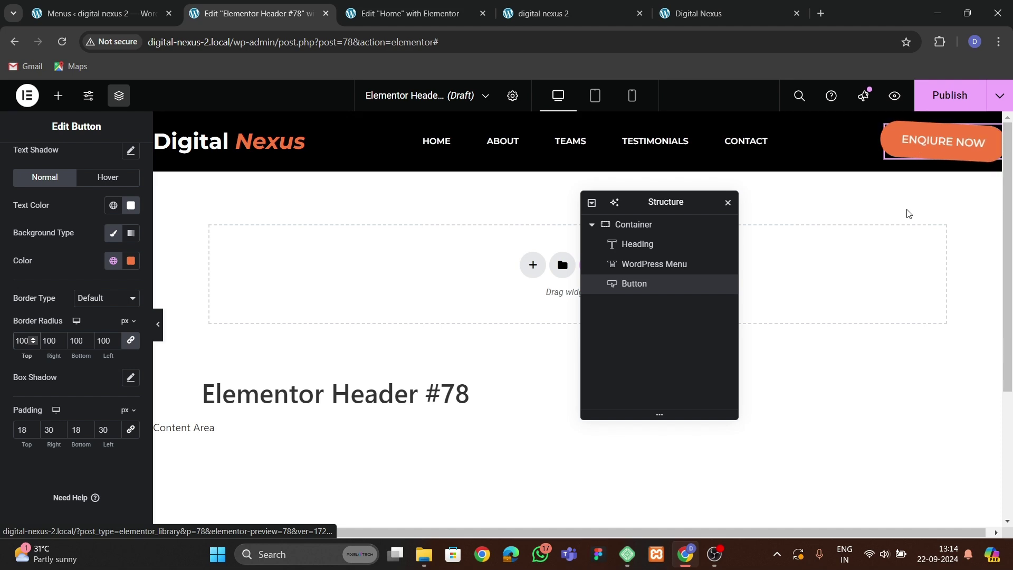
Publish the header with the Entire Site display condition and check it on the live site.
click(950, 96)
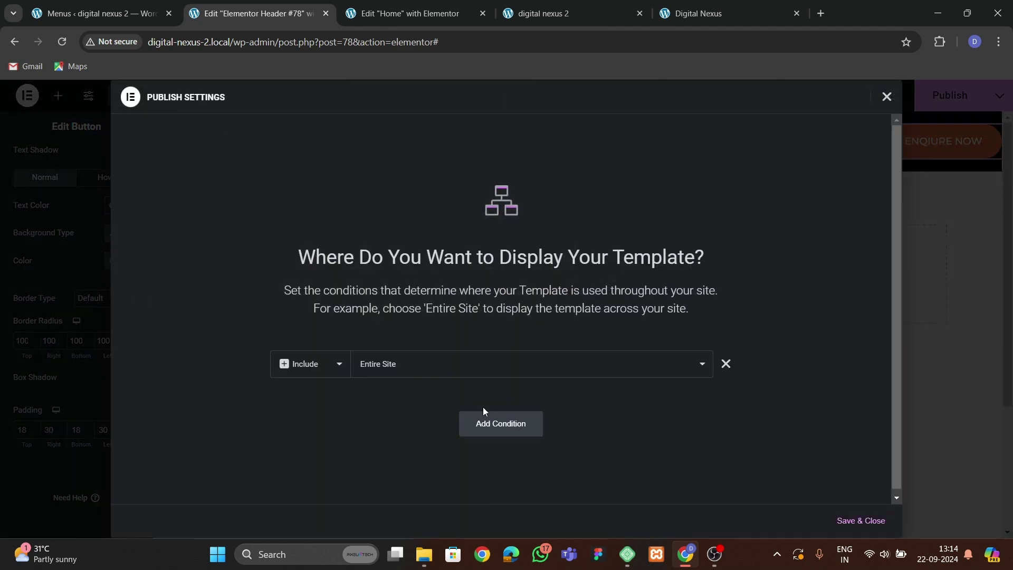
click(860, 521)
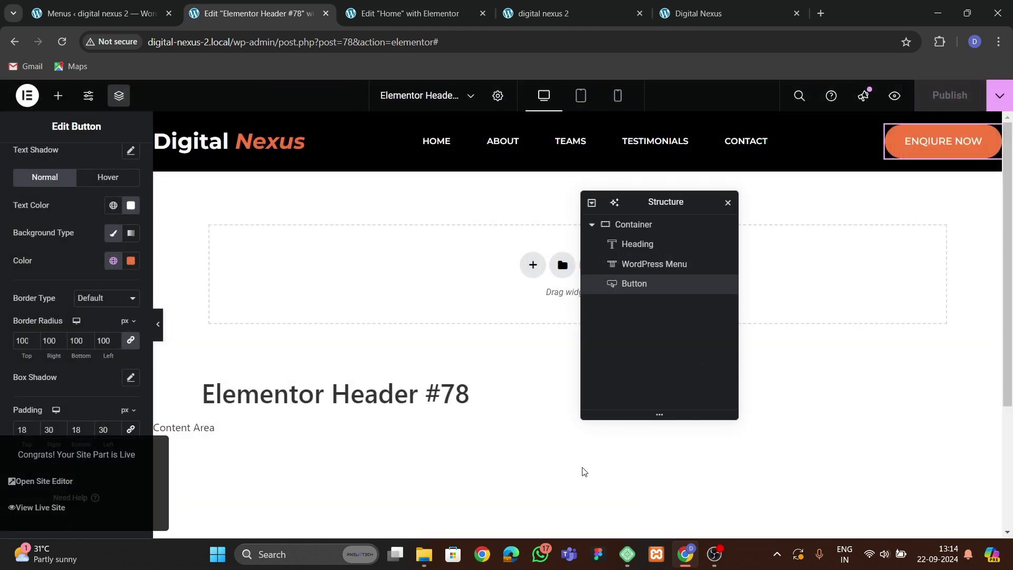
click(543, 13)
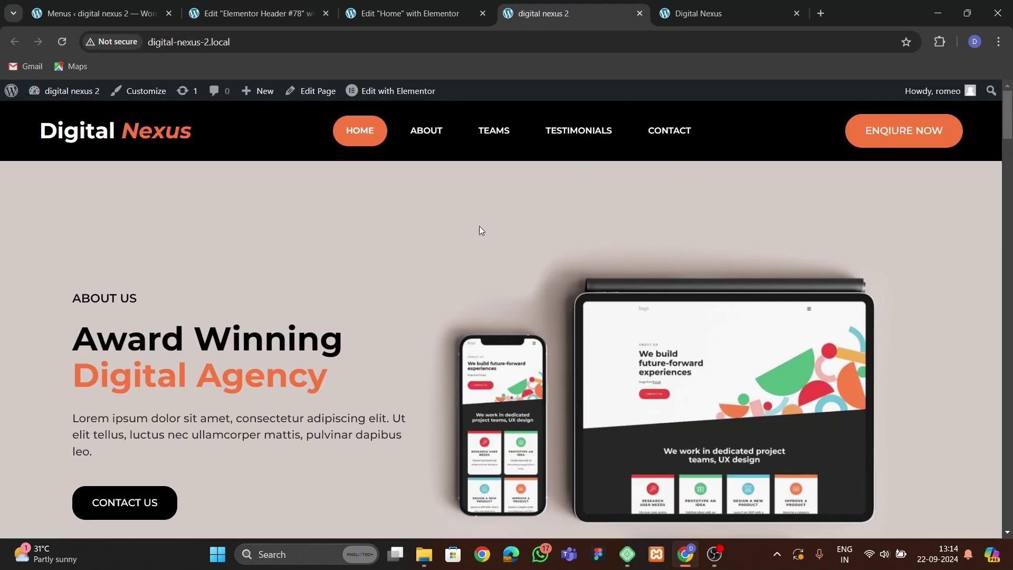
click(393, 15)
scroll(646, 182, up, 4)
click(253, 14)
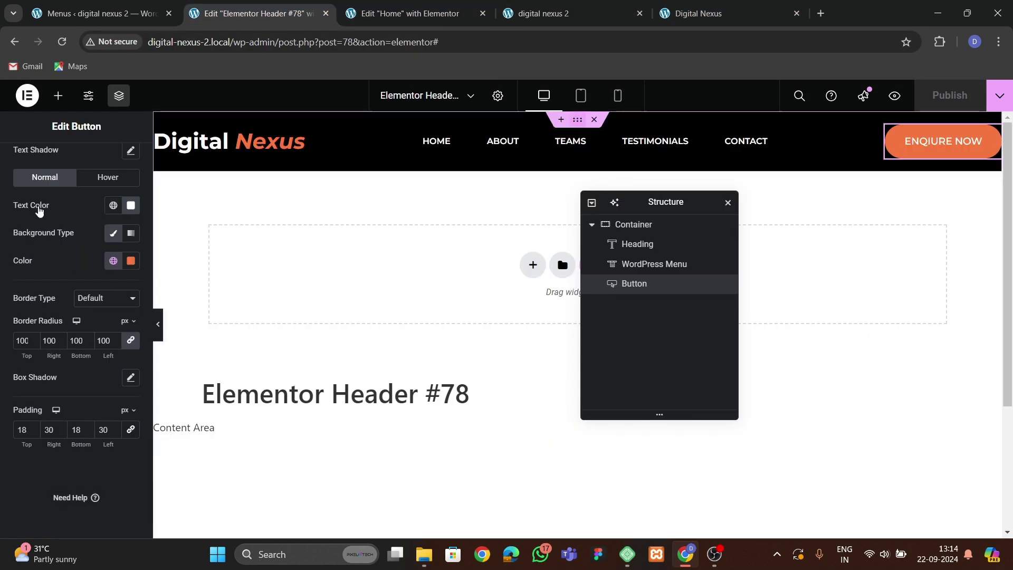
Give the header container 15 px top and bottom padding.
click(326, 153)
click(123, 161)
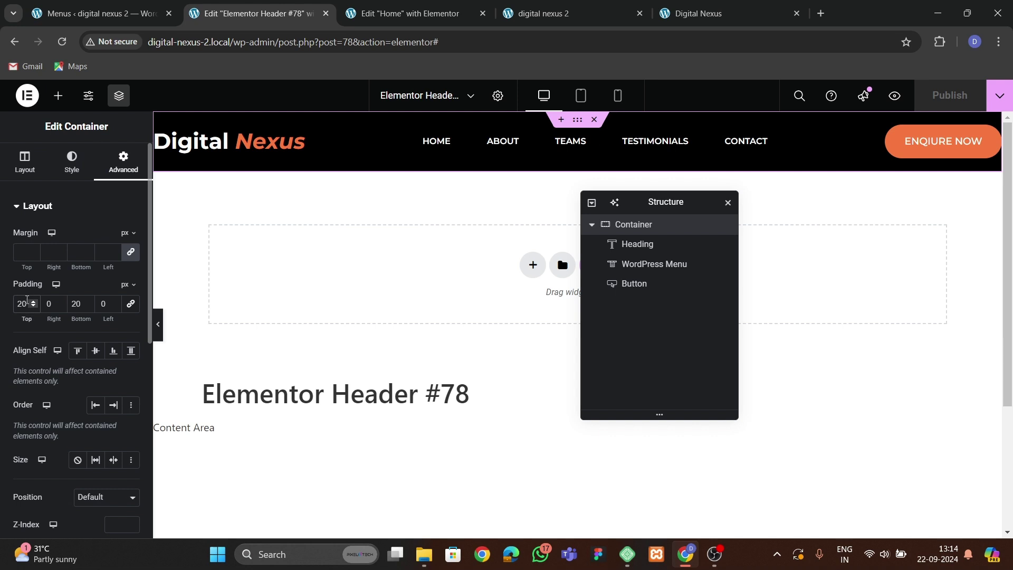
double_click(27, 299)
text(0)
text(15)
key(Tab)
key(Tab)
text(15)
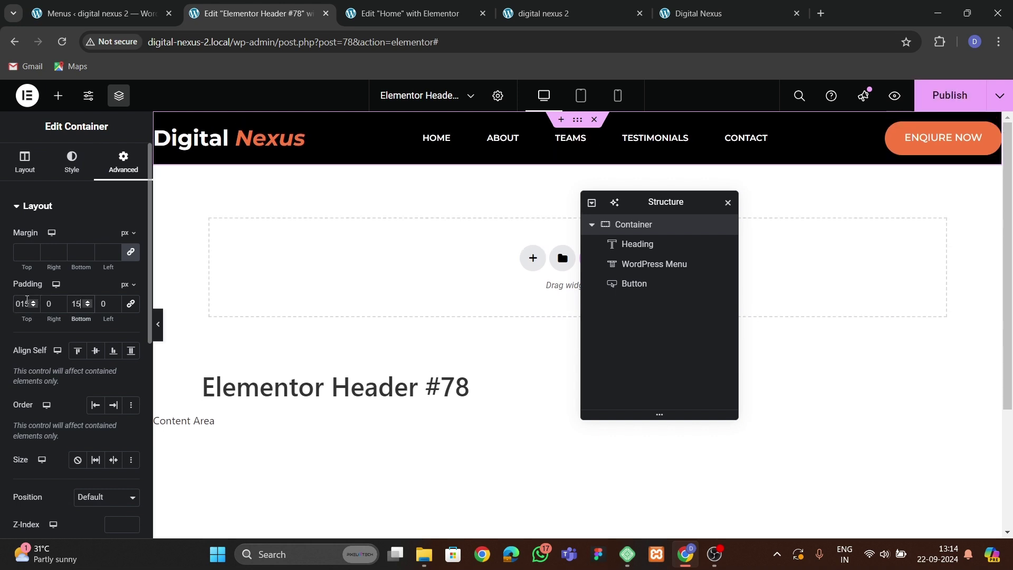
click(64, 165)
click(123, 161)
scroll(58, 360, down, 7)
Make the header sticky at the top via Motion Effects and republish.
click(55, 316)
scroll(53, 345, down, 3)
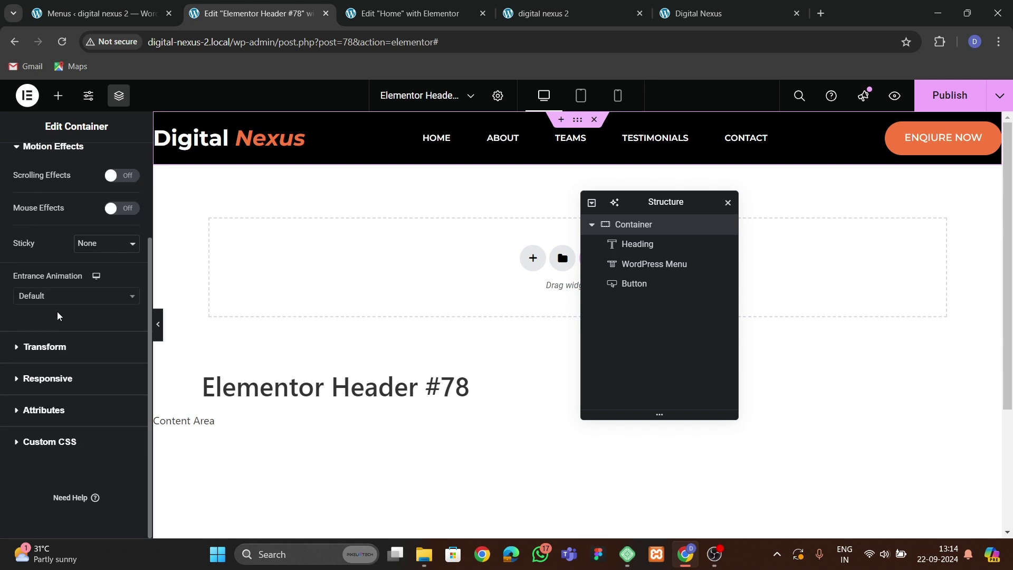
click(59, 300)
click(99, 248)
click(93, 245)
click(84, 271)
click(947, 95)
Test the sticky header on the live site, then go to the WordPress Menus page.
click(524, 14)
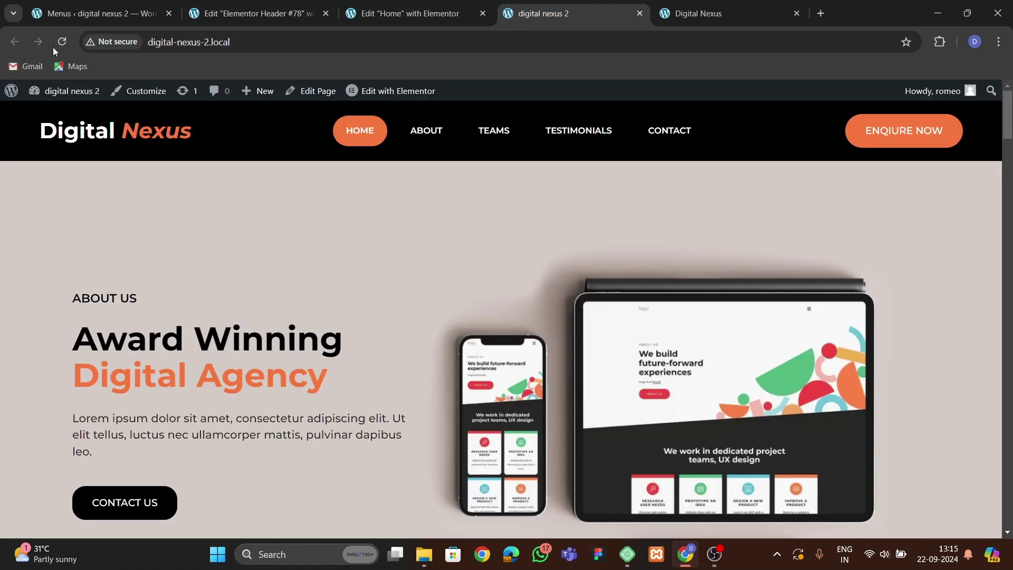
scroll(286, 227, down, 10)
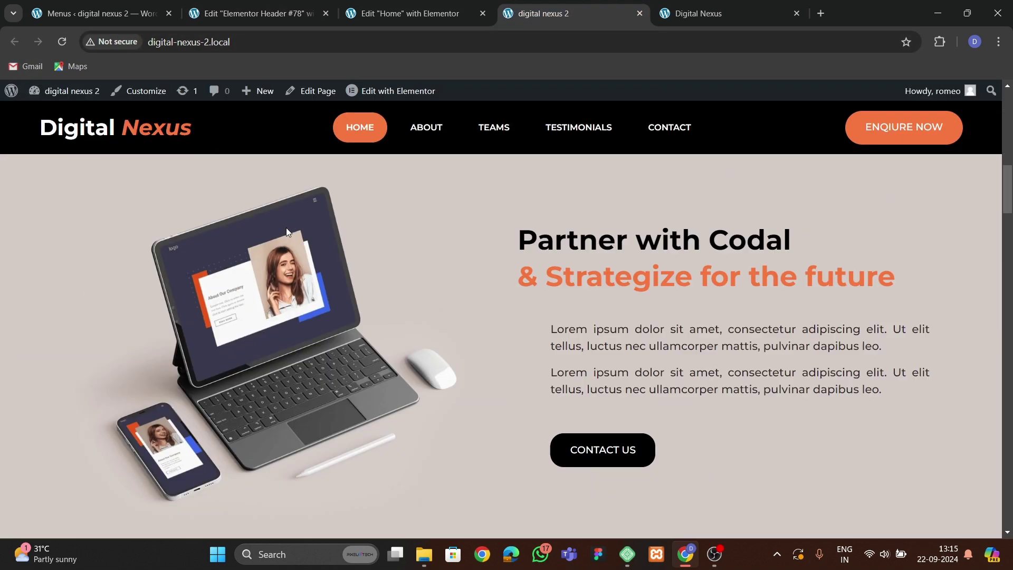
scroll(286, 226, up, 8)
scroll(285, 226, up, 3)
scroll(285, 226, down, 11)
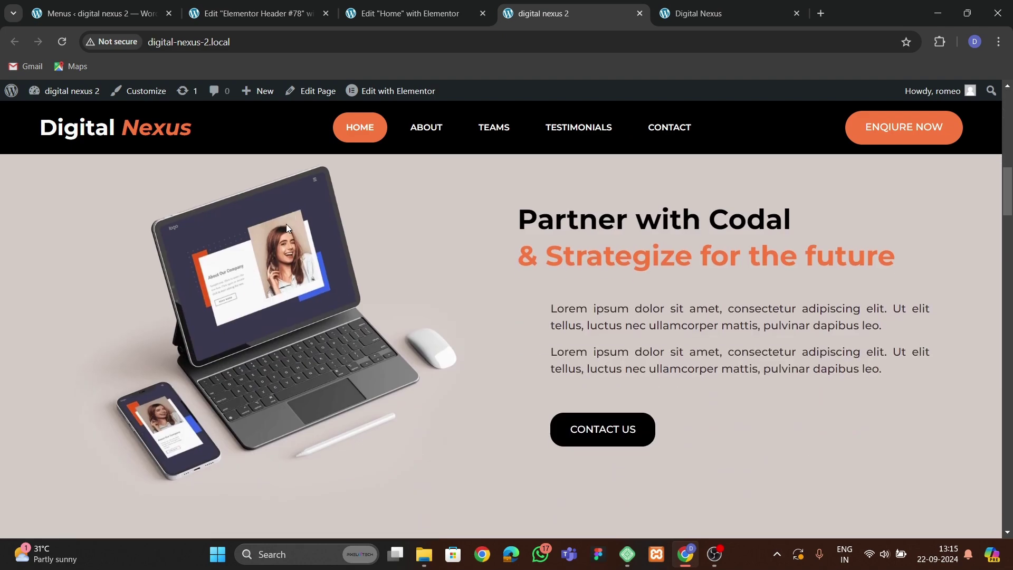
scroll(287, 228, down, 6)
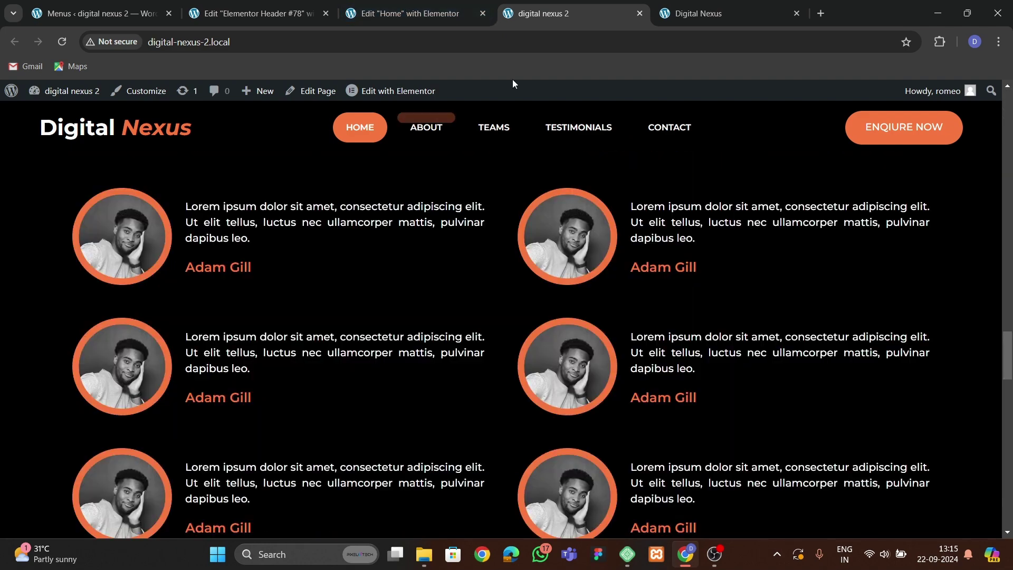
scroll(435, 267, up, 5)
scroll(435, 267, down, 12)
scroll(435, 266, up, 8)
click(666, 4)
scroll(520, 457, down, 6)
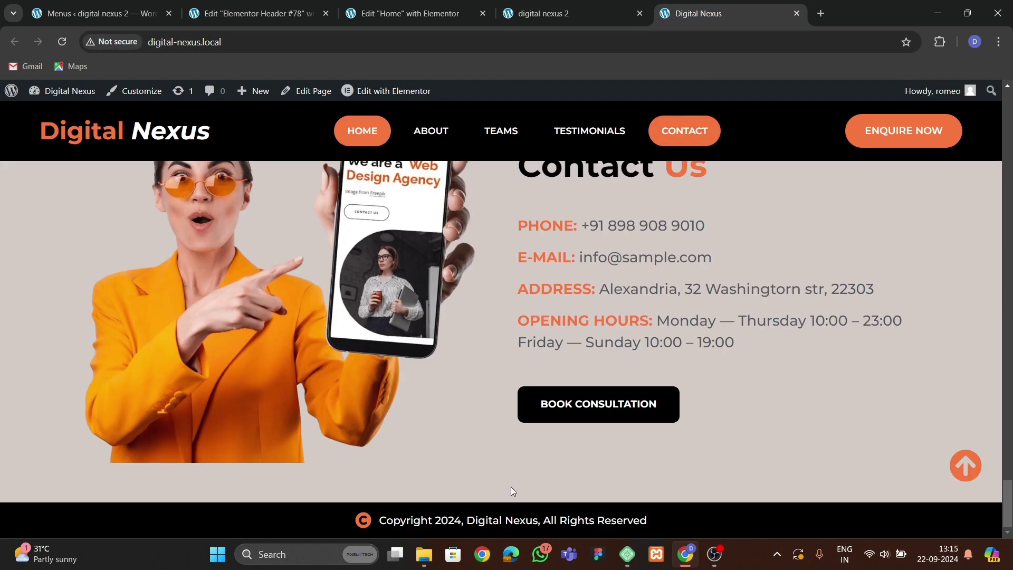
click(95, 13)
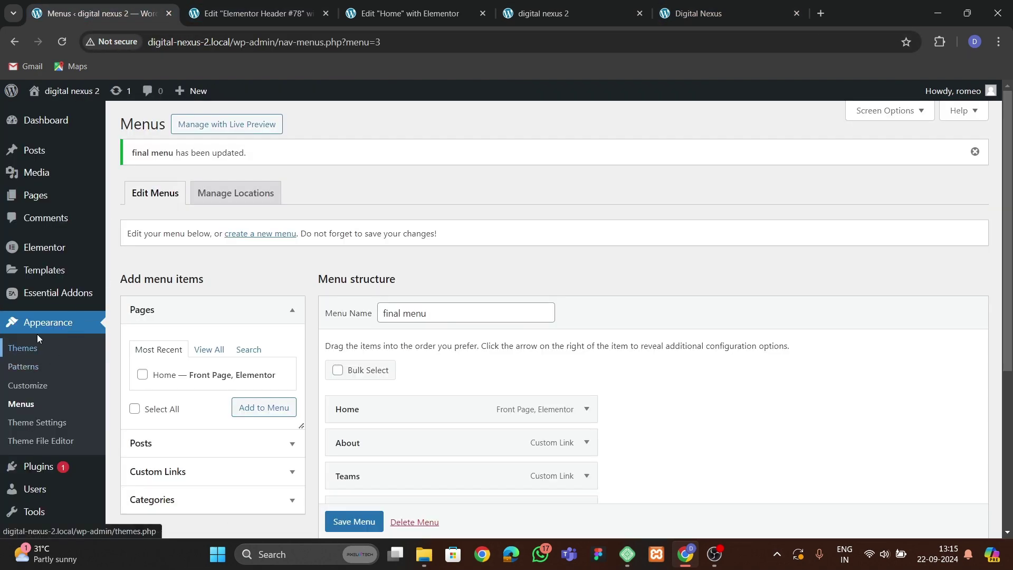
Create a new Footer template in the Theme Builder and dismiss the template library to start blank.
mouse_move(42, 278)
right_click(127, 310)
click(169, 328)
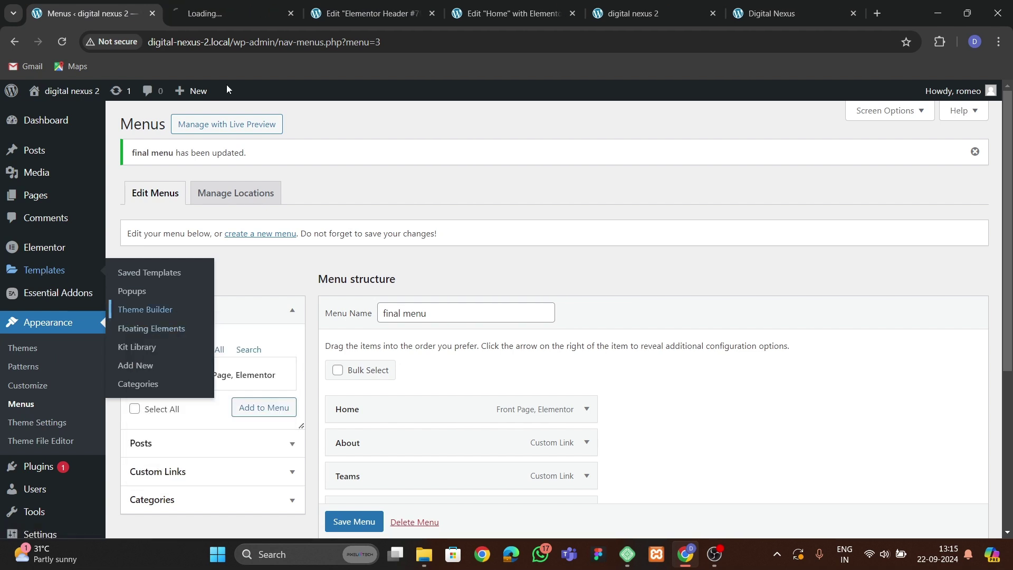
click(232, 18)
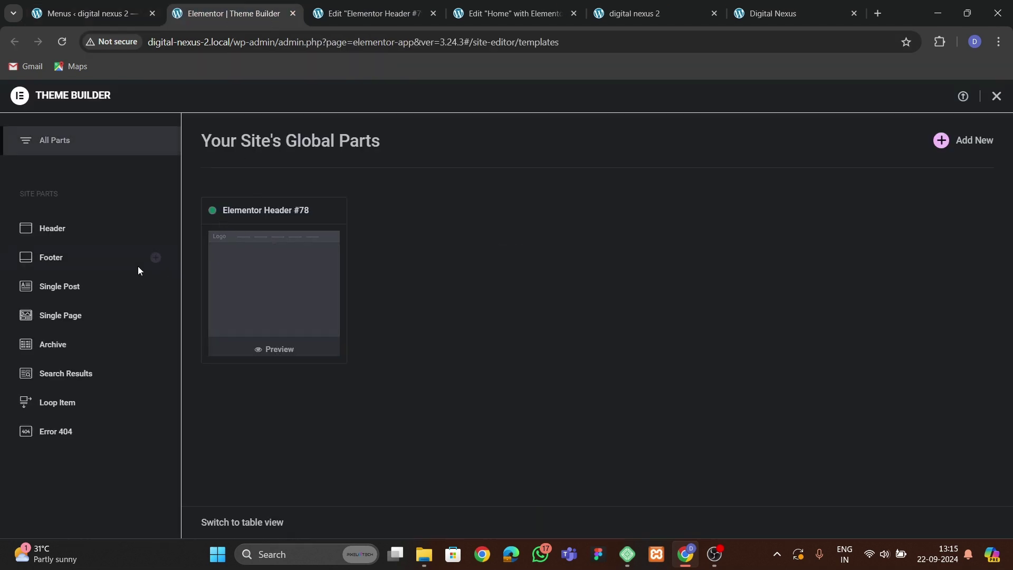
click(74, 263)
click(966, 141)
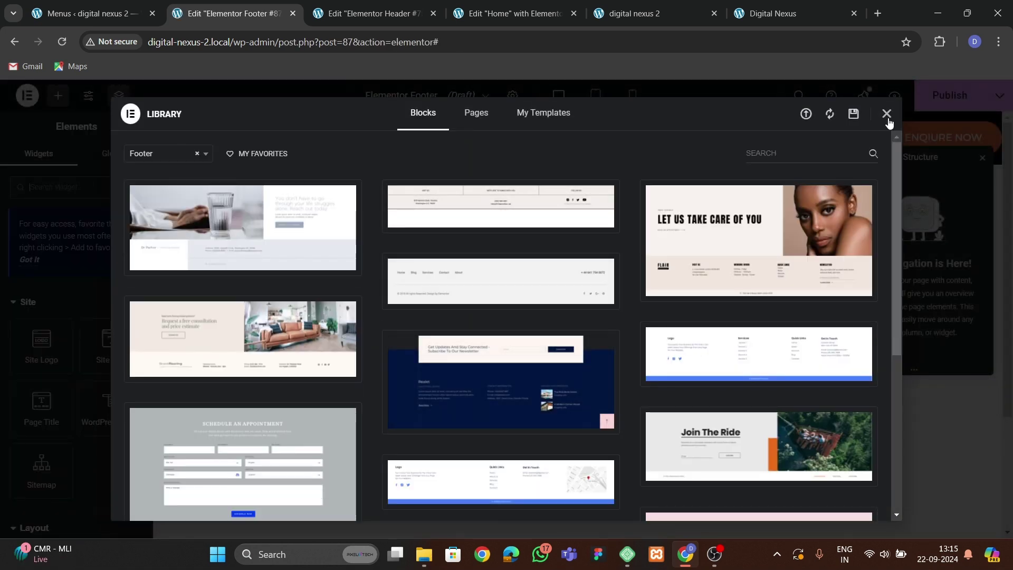
click(886, 113)
Add a single-container section to the footer with a Classic black background.
click(531, 426)
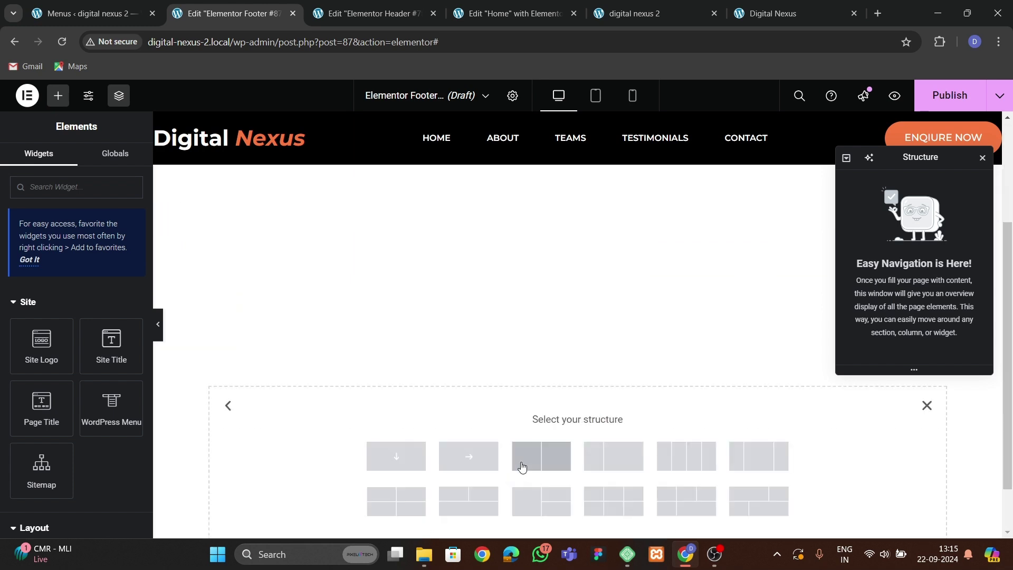
click(395, 455)
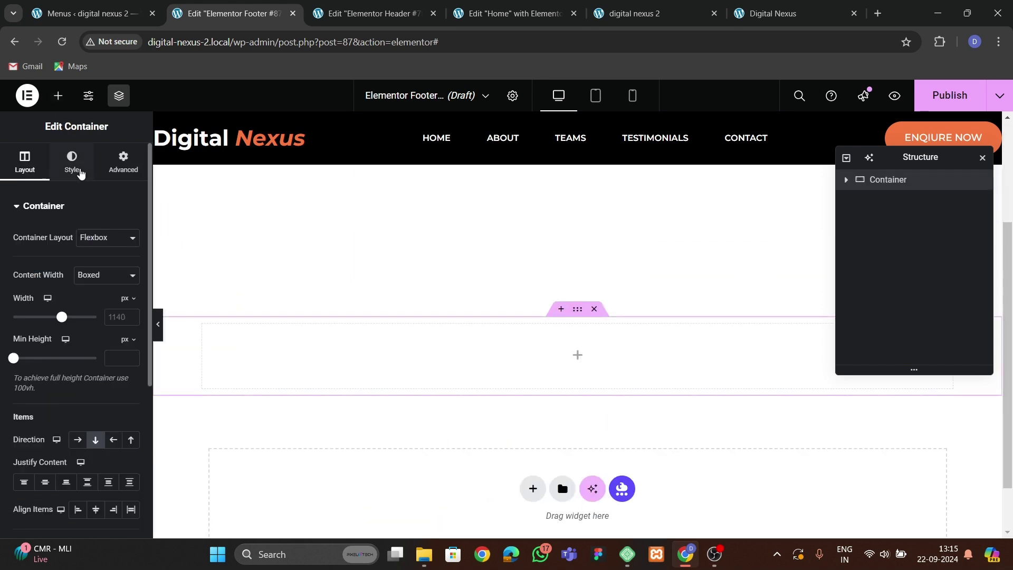
click(79, 171)
click(87, 265)
click(132, 294)
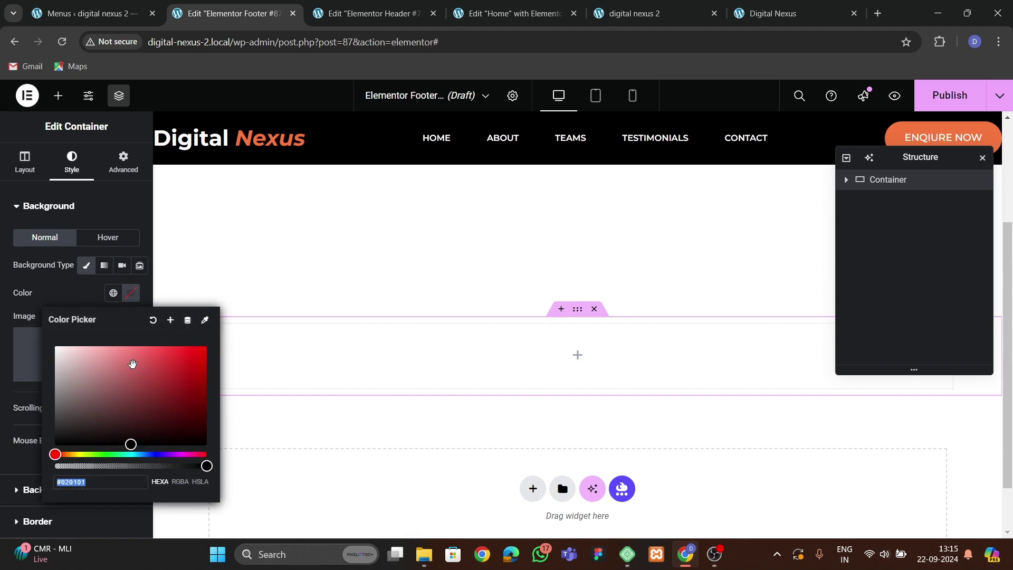
drag(132, 365, 54, 445)
click(96, 212)
Set the container's padding to 8 px, linked on all sides.
click(123, 161)
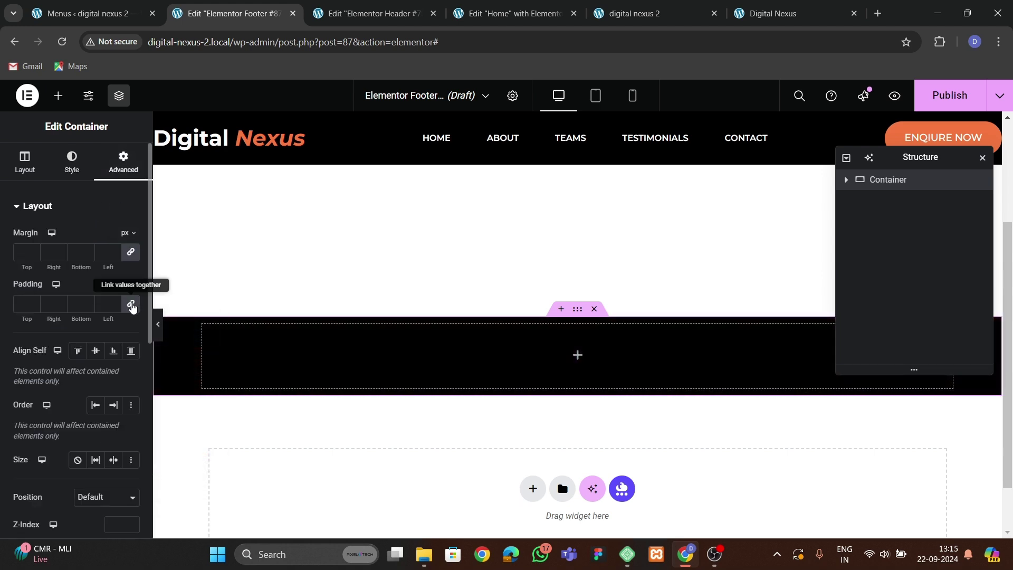
click(23, 303)
text(10)
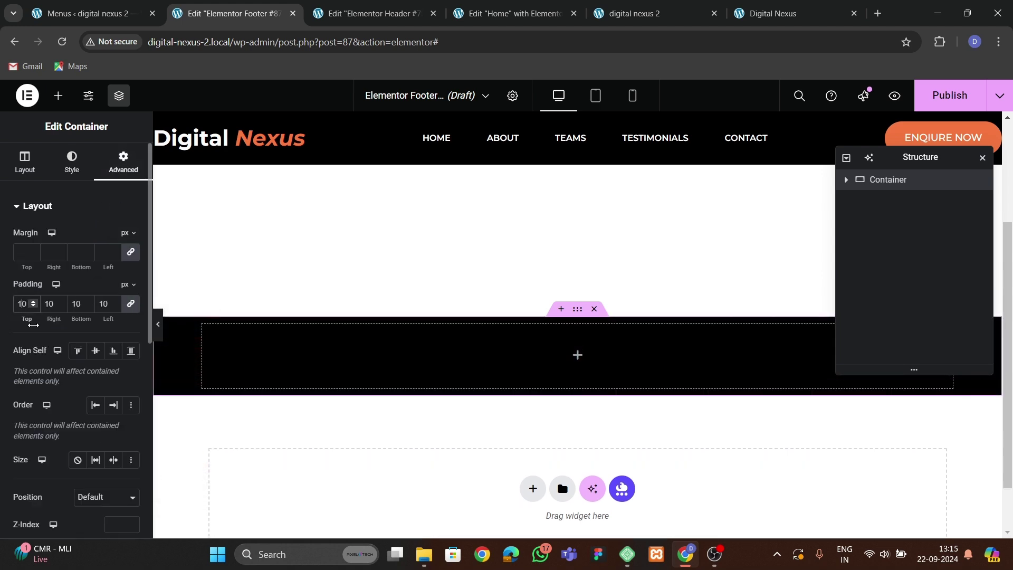
key(Left)
key(BackSpace)
text(8)
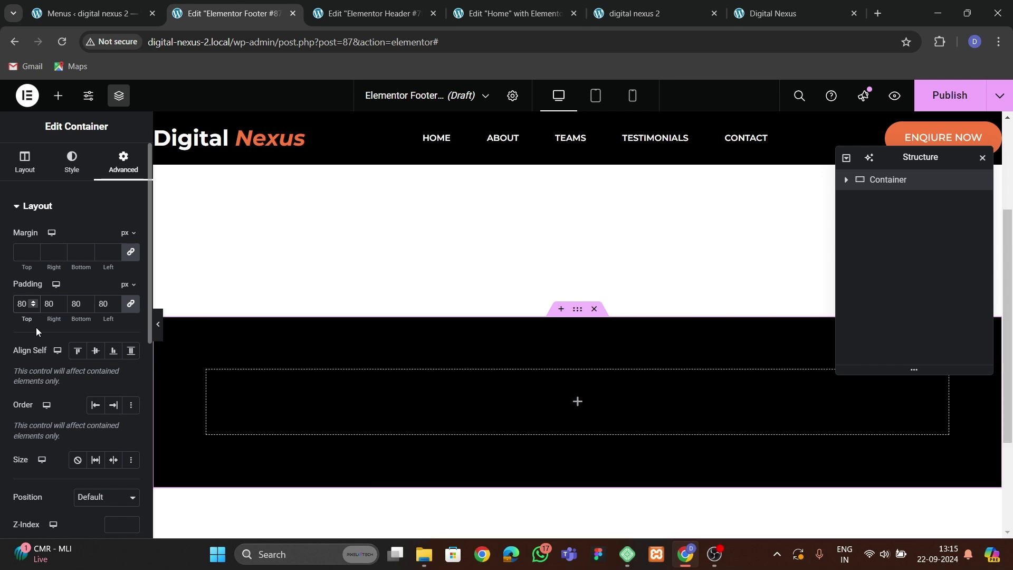
key(Delete)
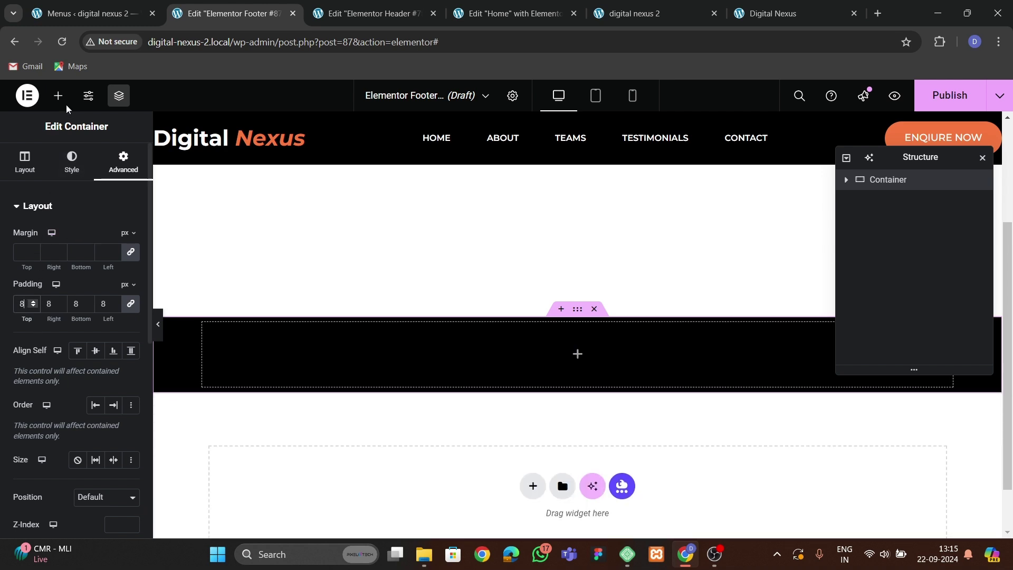
click(58, 95)
Drop an Icon List into the black footer container and delete its second and third items.
text(list)
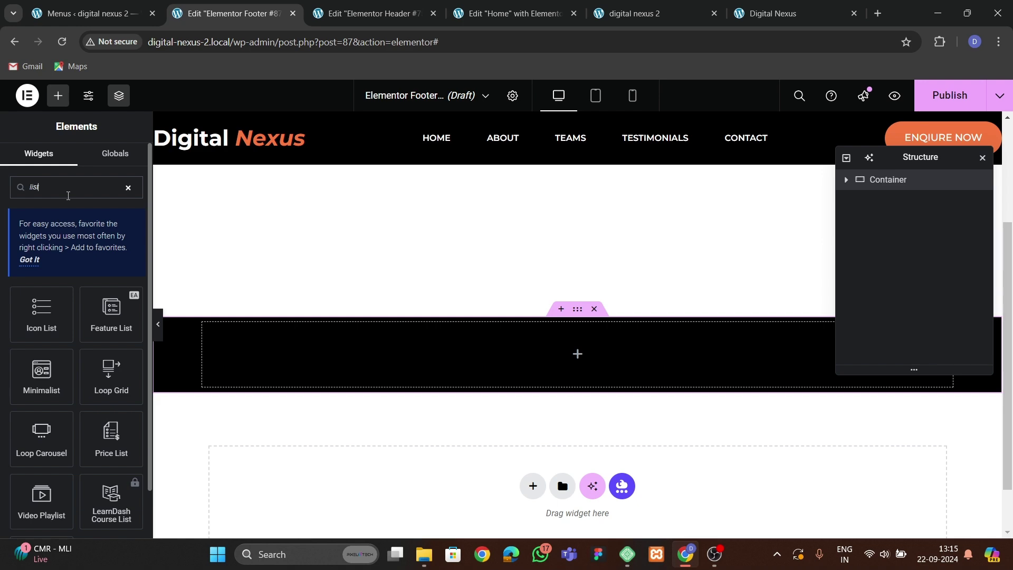
drag(53, 292, 379, 343)
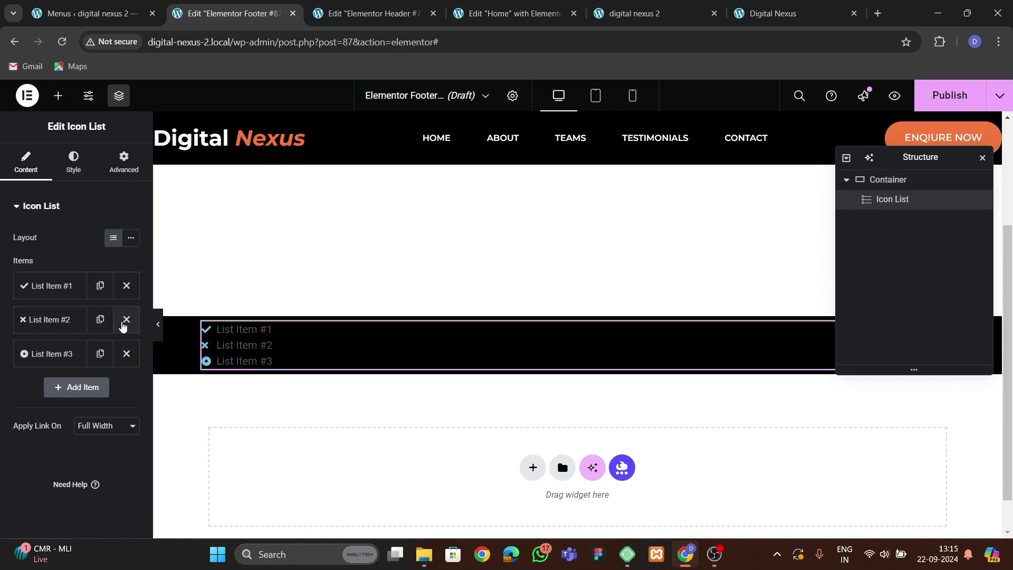
click(116, 329)
click(116, 329)
click(53, 285)
Search the Icon Library for 'copy' and insert the Copyright icon on the remaining item.
click(77, 387)
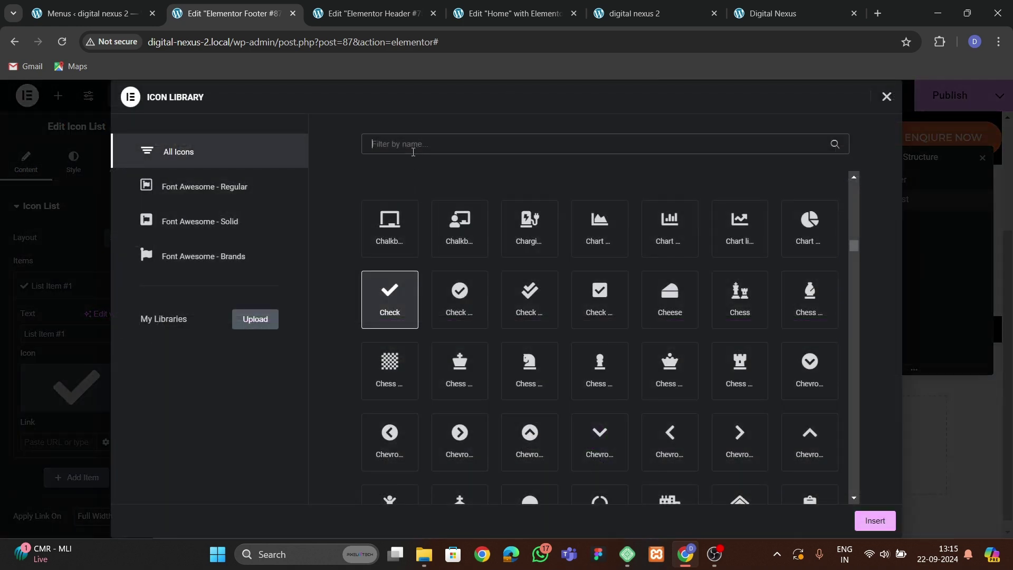
text(copy)
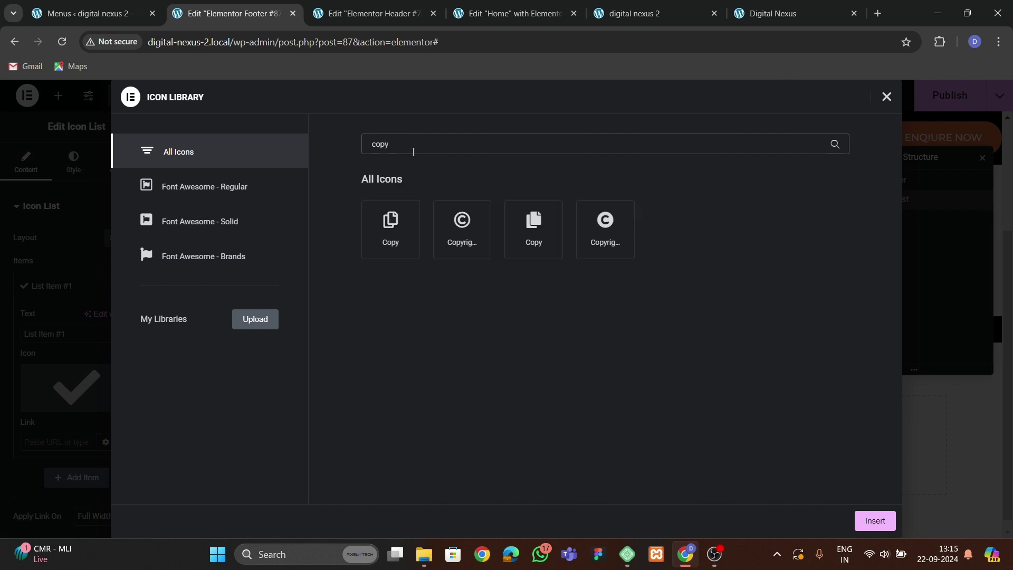
click(580, 244)
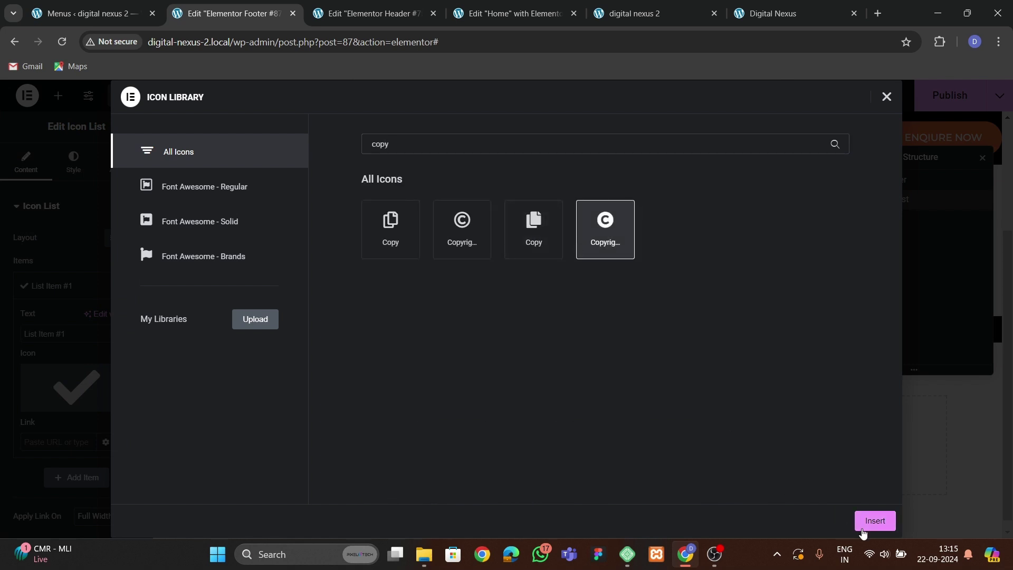
click(865, 525)
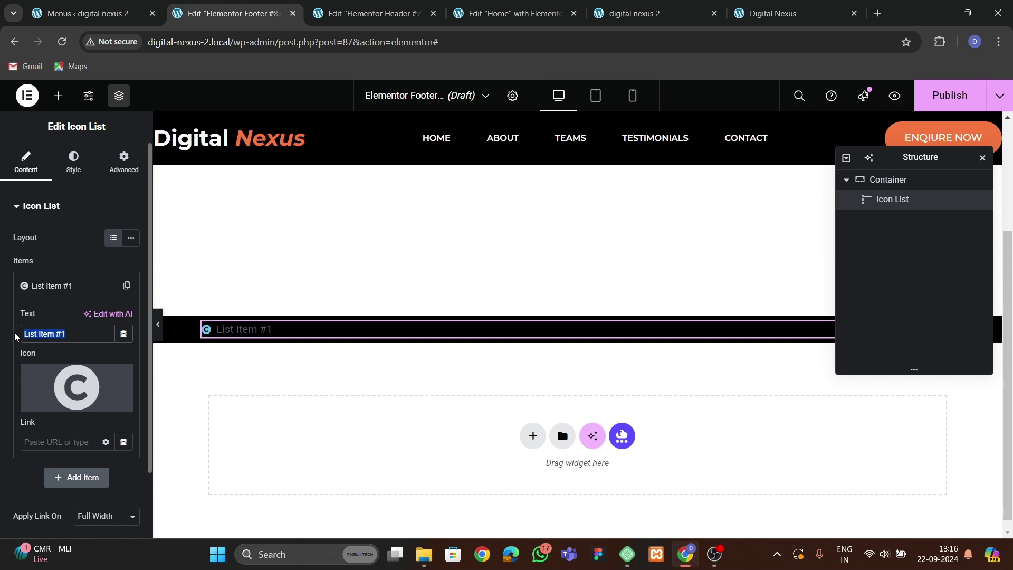
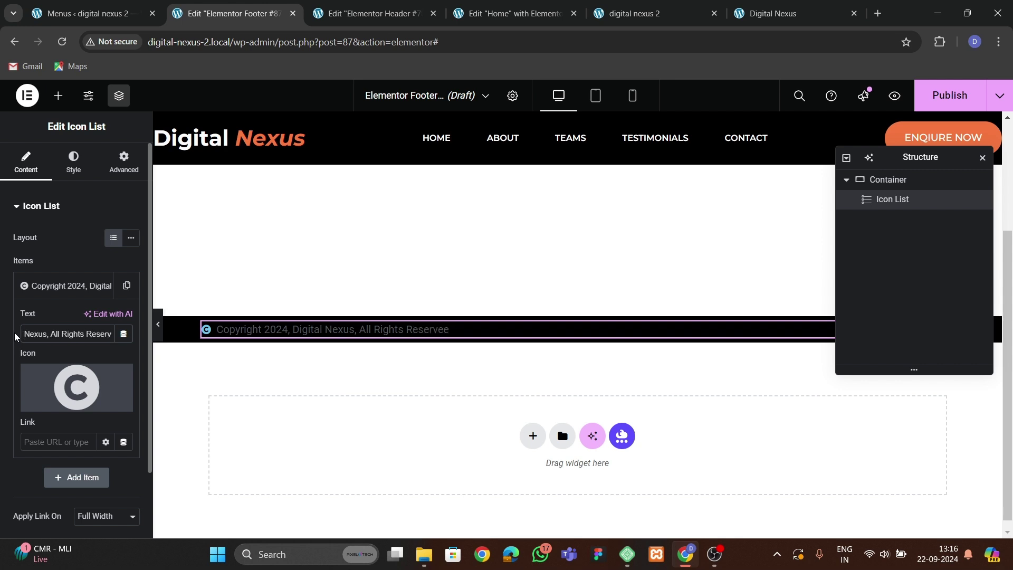
Set the footer container's Align Items to center.
click(891, 177)
click(24, 161)
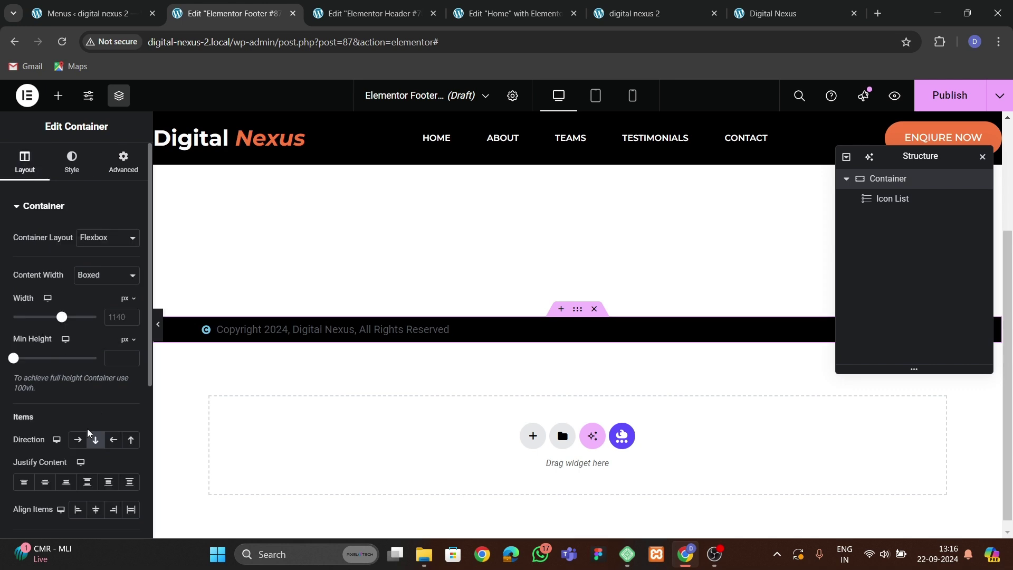
click(95, 509)
Make the copyright icon theme orange at size 21.
click(567, 332)
click(74, 160)
click(31, 364)
click(113, 297)
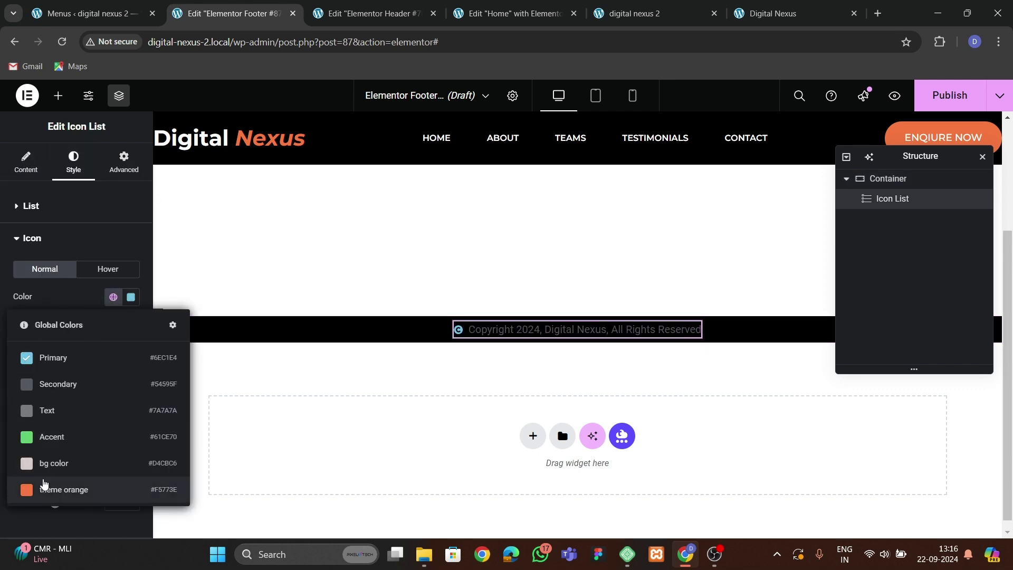
click(53, 489)
click(131, 346)
click(132, 346)
click(131, 347)
click(131, 346)
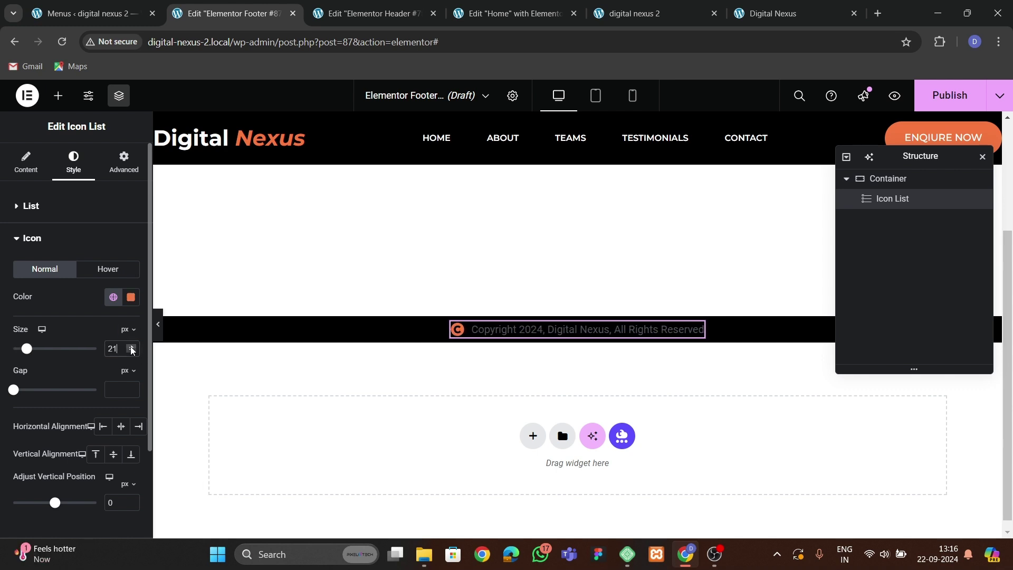
Set the copyright text font to Montserrat with a heavier weight.
scroll(84, 371, down, 2)
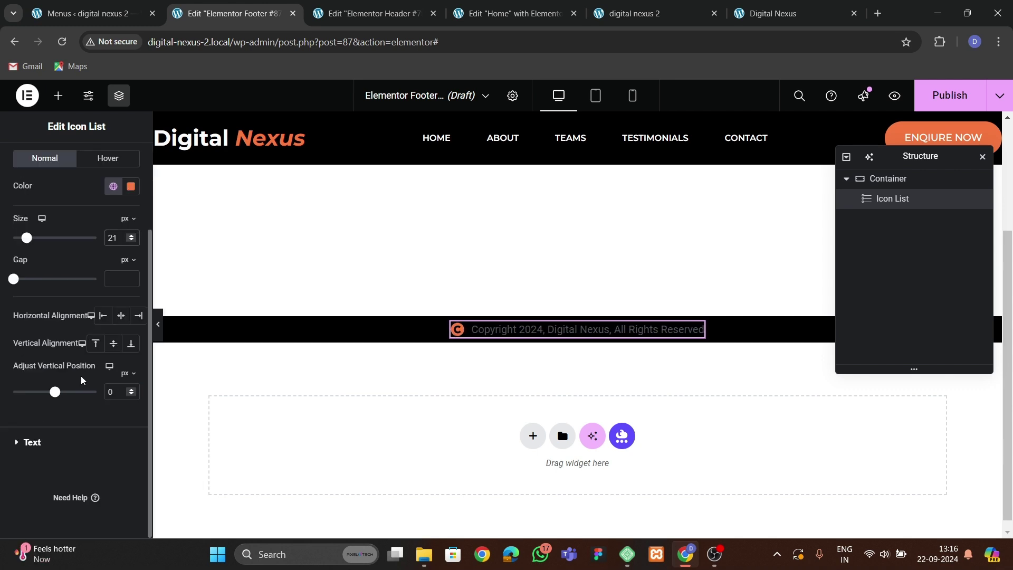
click(32, 442)
click(131, 301)
click(103, 362)
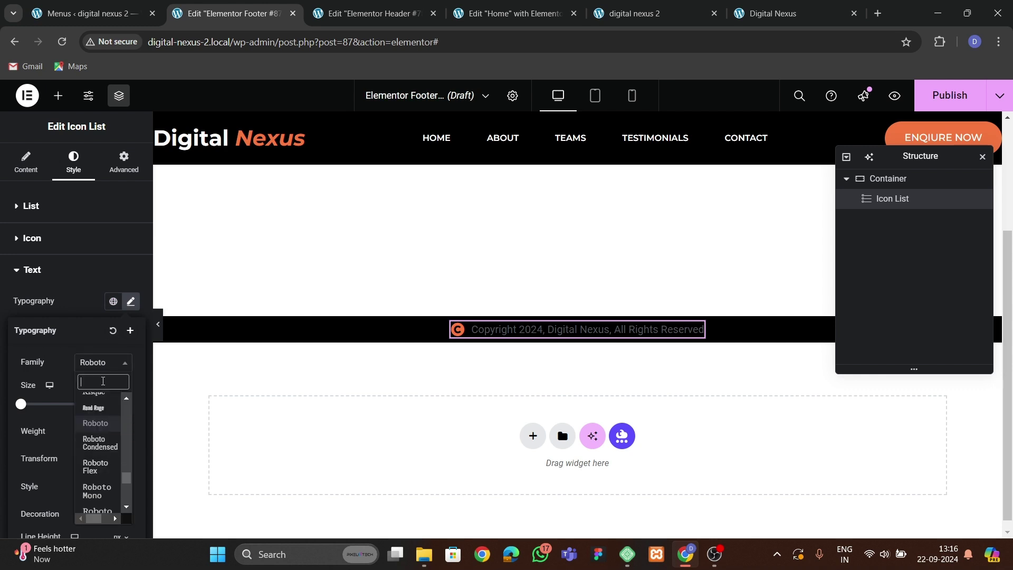
text(,m)
key(BackSpace)
key(BackSpace)
text(montserrat)
key(Return)
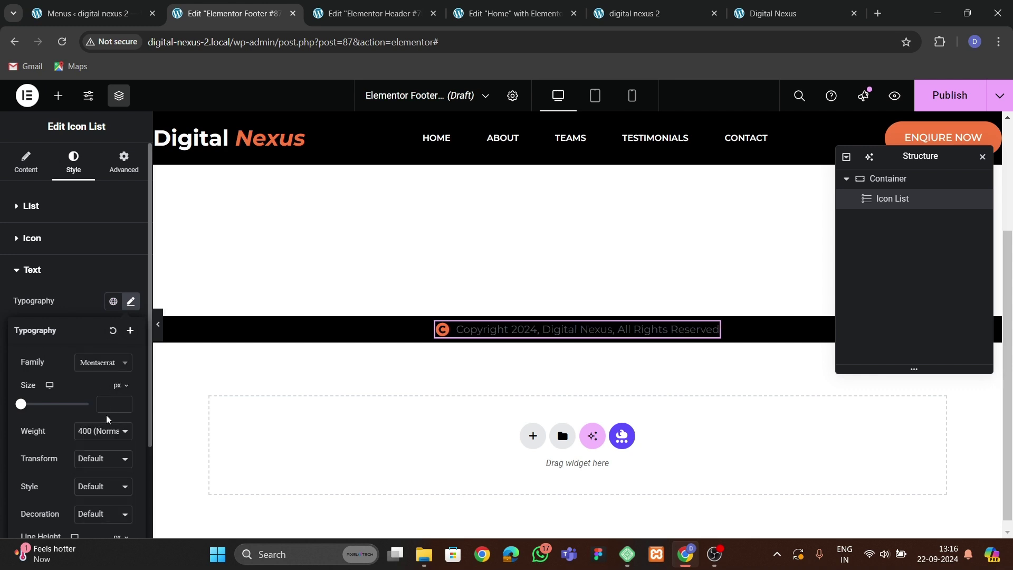
click(98, 430)
click(92, 306)
click(88, 312)
Make the copyright text white.
click(131, 384)
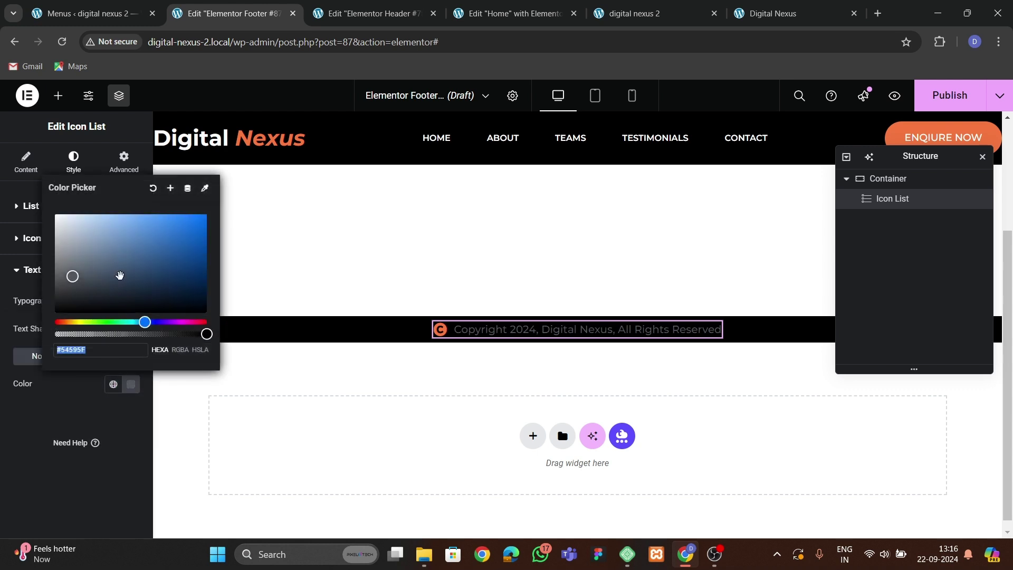
click(58, 212)
click(2, 421)
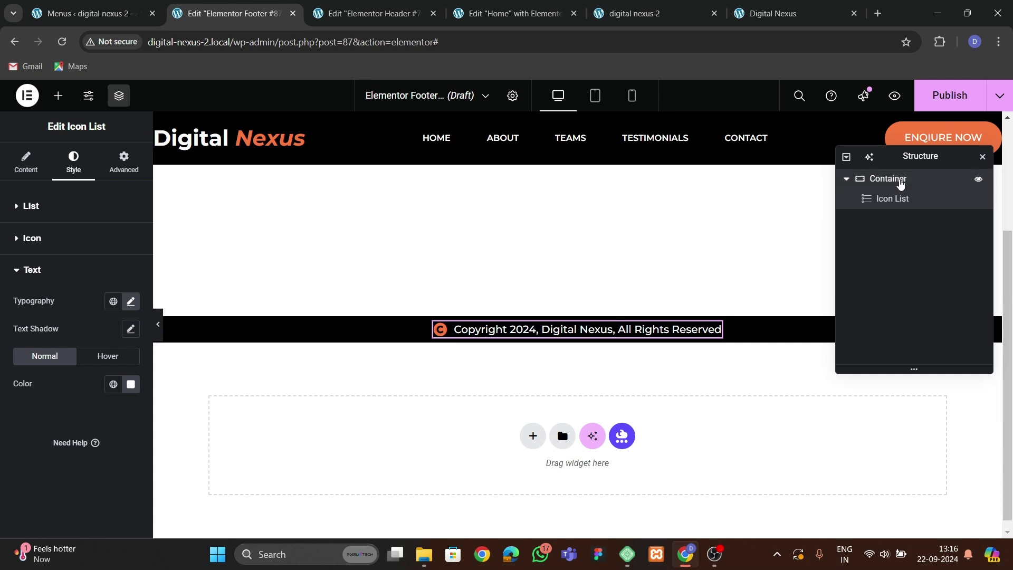
Increase the footer container's padding to 13 px on all sides.
click(898, 180)
click(32, 303)
click(32, 304)
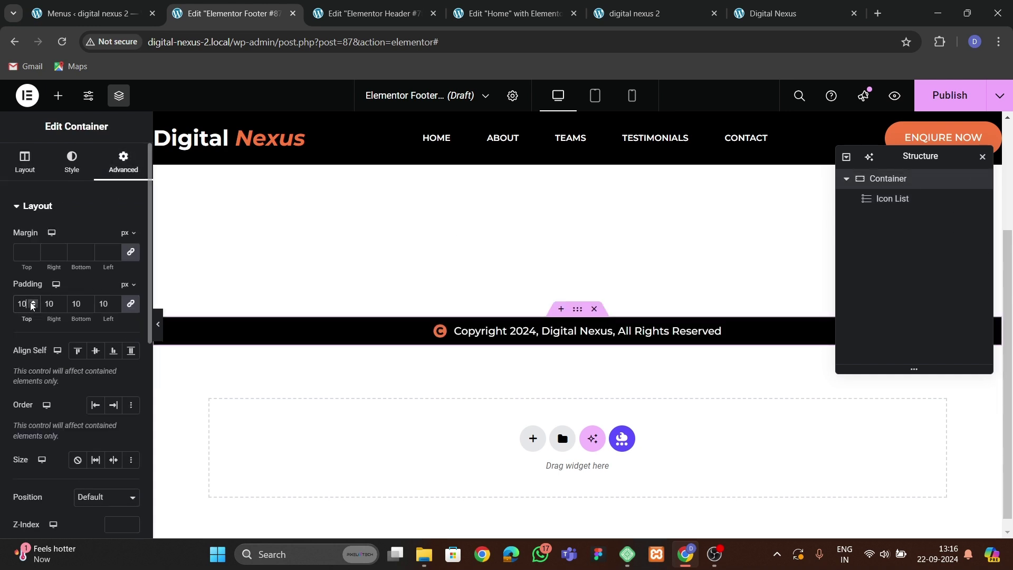
click(32, 304)
click(32, 304)
click(32, 303)
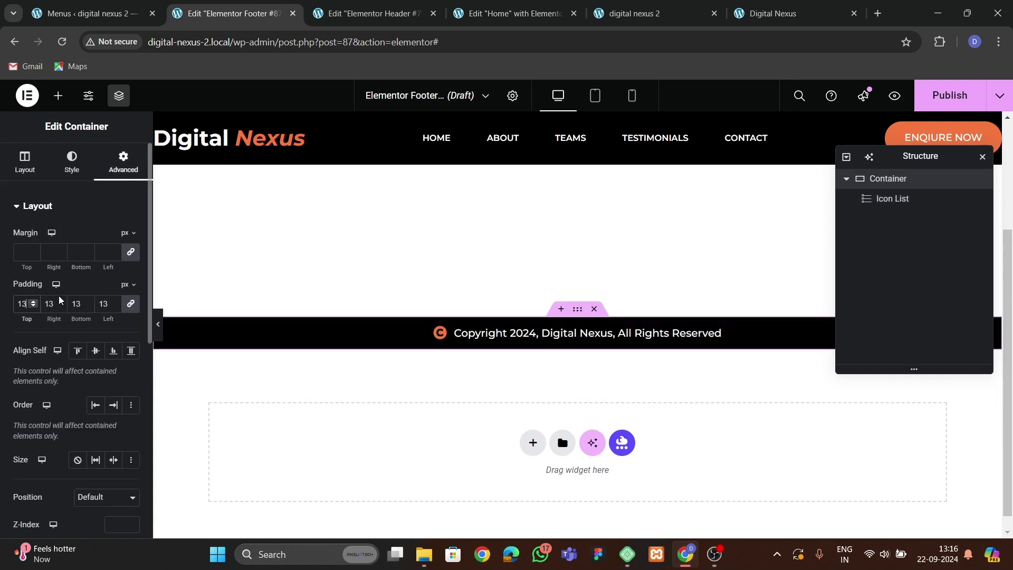
Publish the footer template with the Entire Site display condition.
click(949, 95)
click(520, 401)
click(836, 522)
click(633, 13)
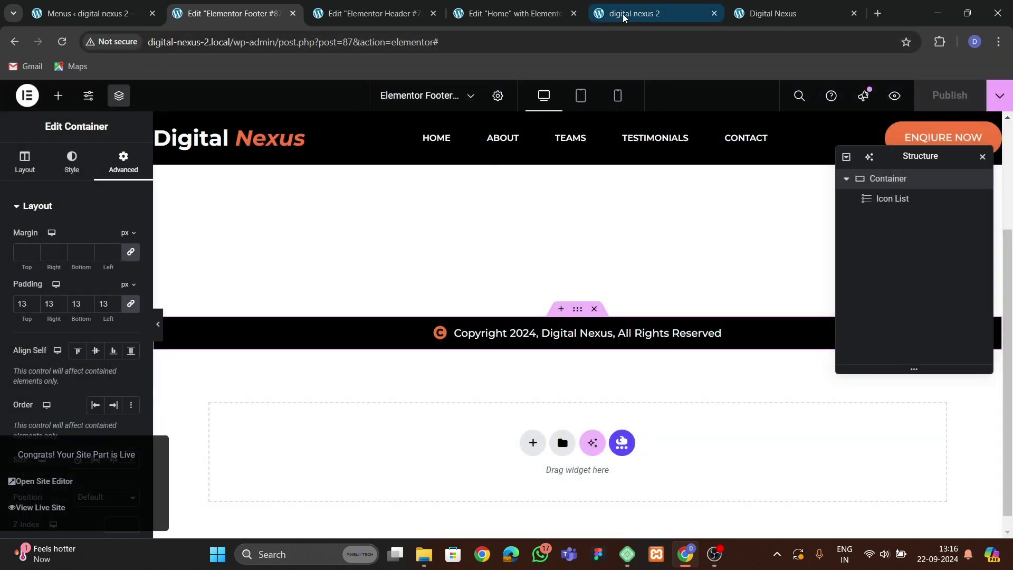
Reload the live site and scroll down to the new footer.
click(62, 41)
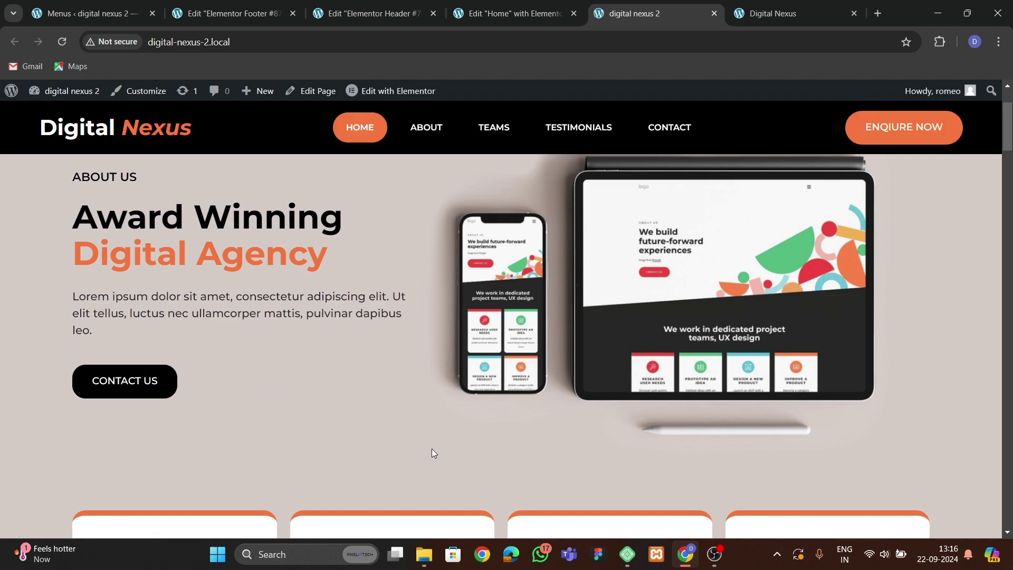
scroll(426, 445, down, 15)
scroll(464, 438, down, 20)
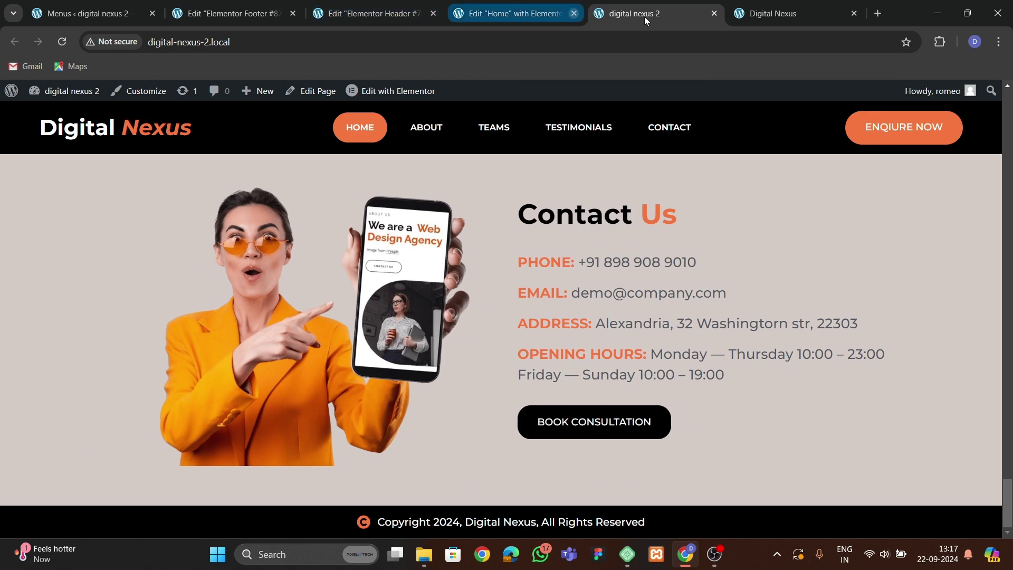
On the Digital Nexus site, check that the back-to-top button returns to the hero.
click(778, 13)
click(964, 473)
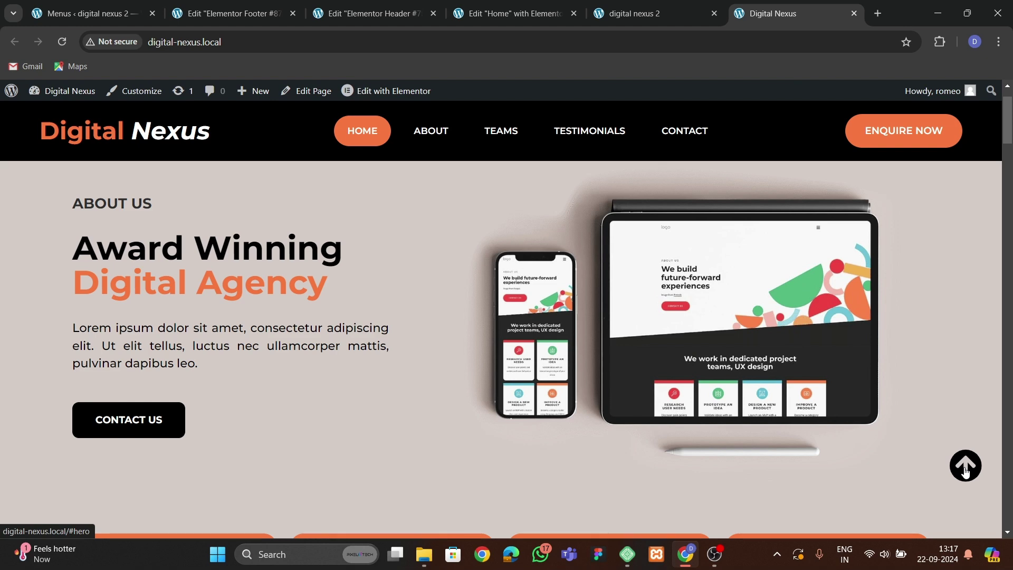
scroll(928, 411, down, 4)
click(965, 466)
click(366, 15)
Add an Icon widget above the footer copyright line.
click(232, 14)
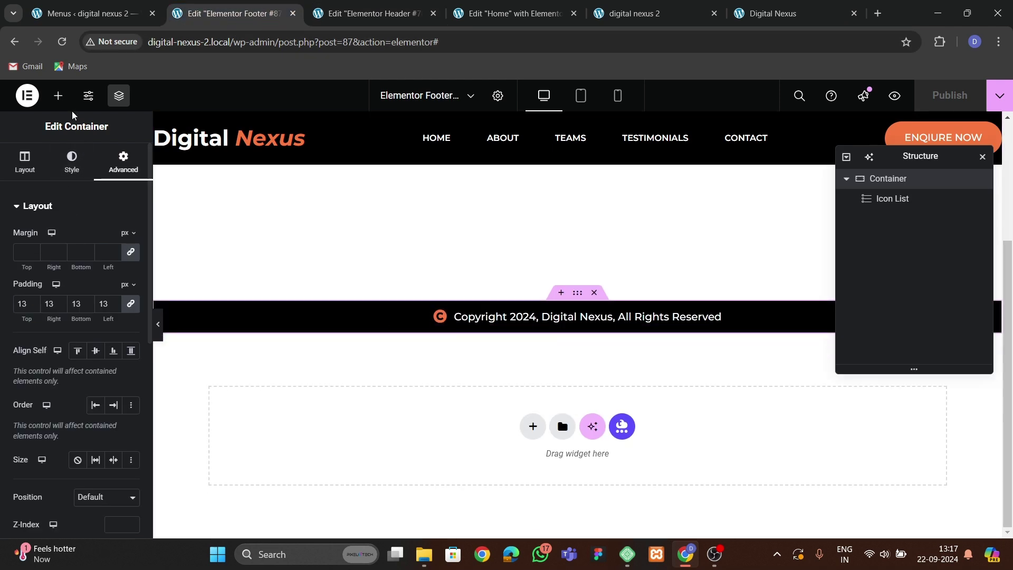
click(58, 95)
text(icon)
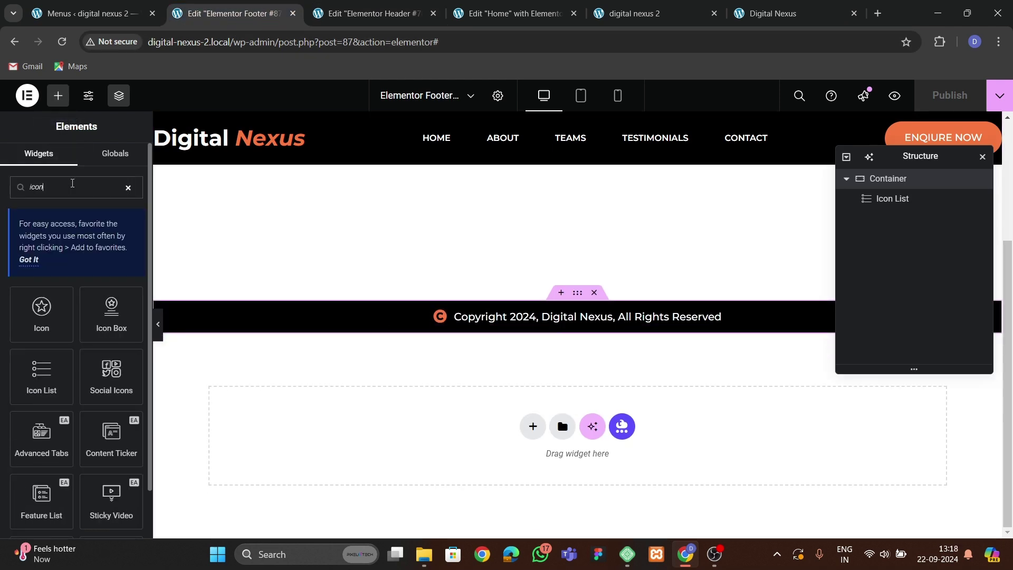
drag(51, 309, 606, 303)
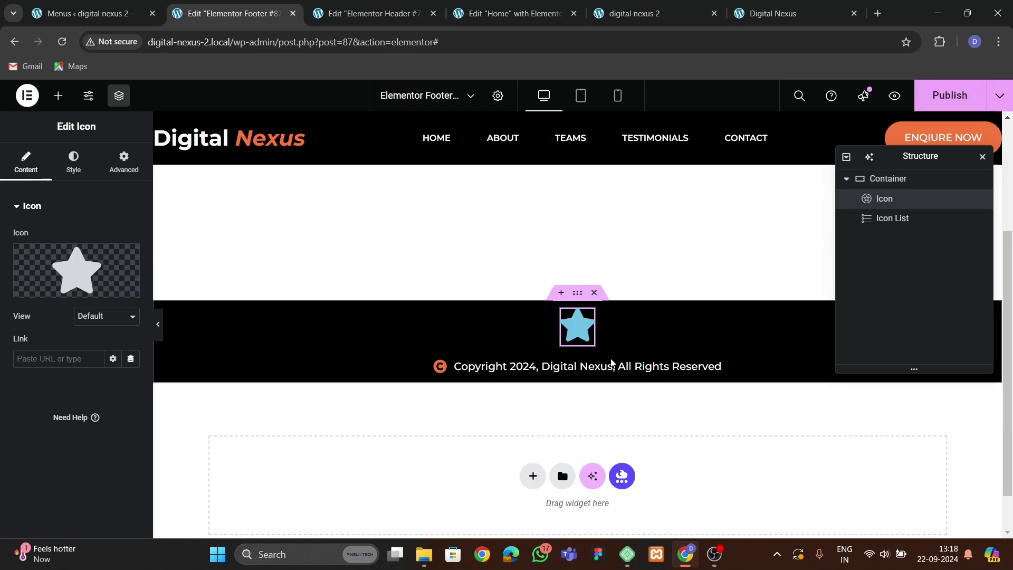
Replace the star with the arrow-circle-up icon from the Icon Library.
click(89, 246)
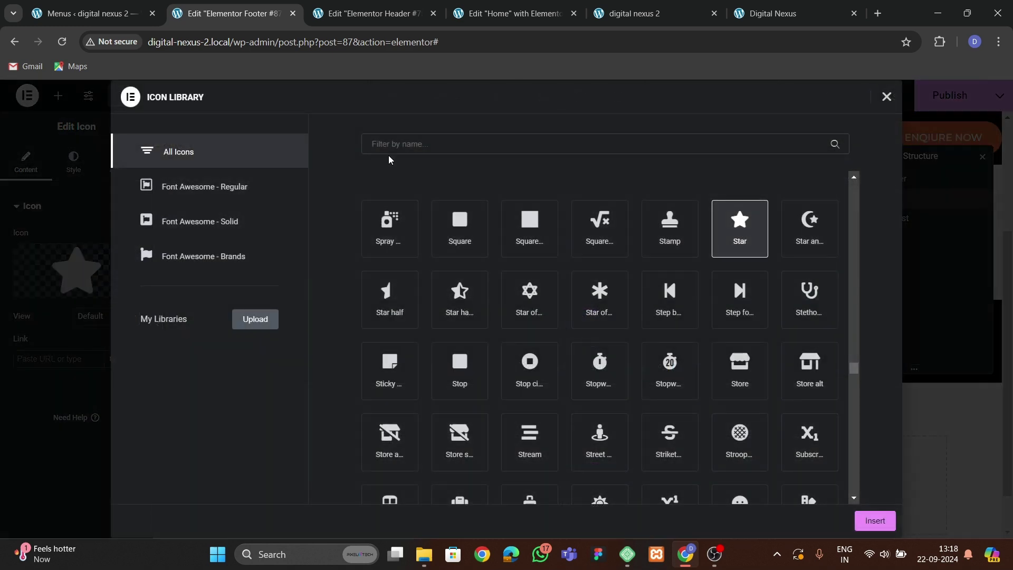
click(395, 144)
text(arrow)
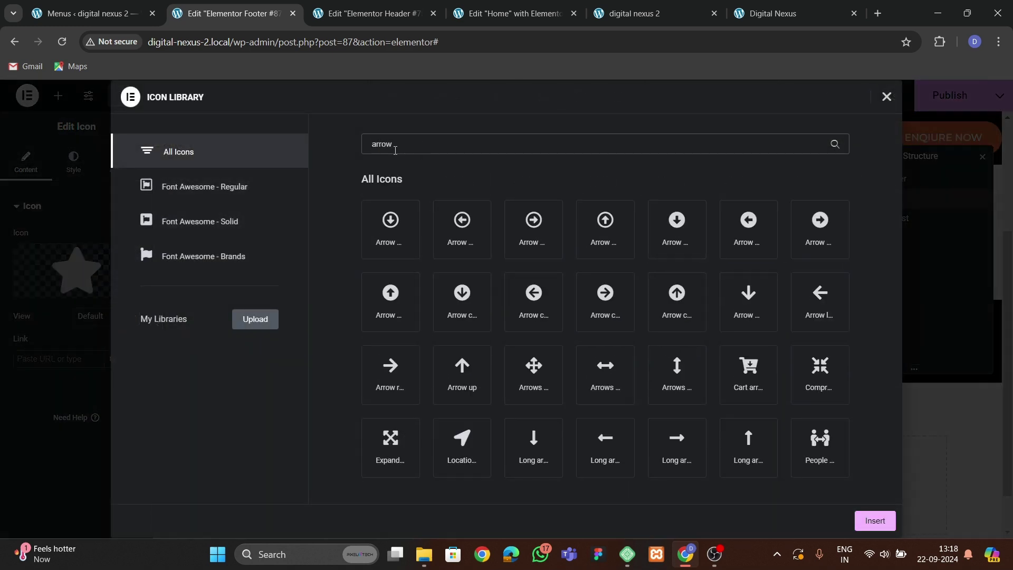
click(670, 316)
click(874, 521)
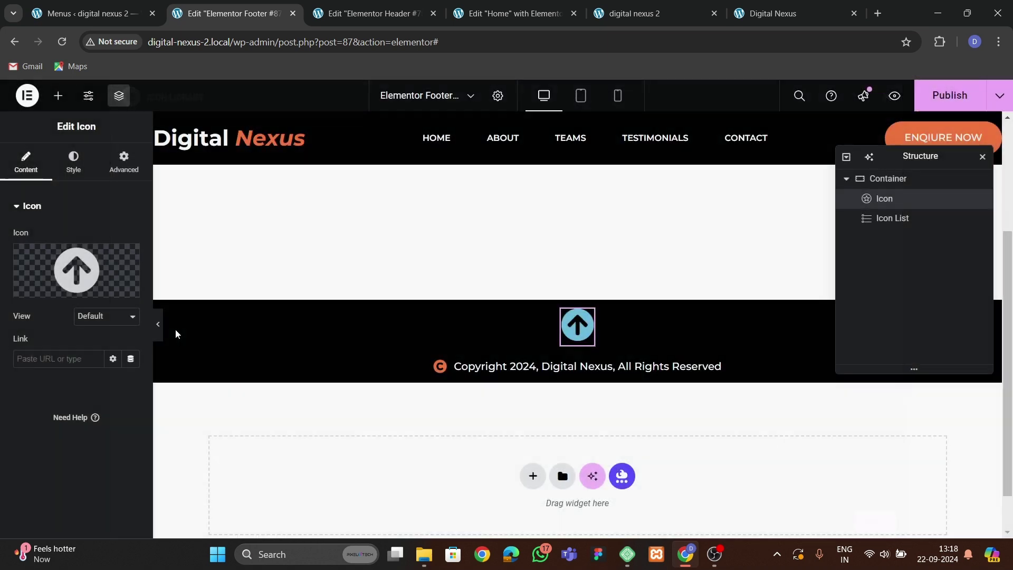
Colour the arrow icon orange.
click(80, 154)
click(114, 292)
click(79, 485)
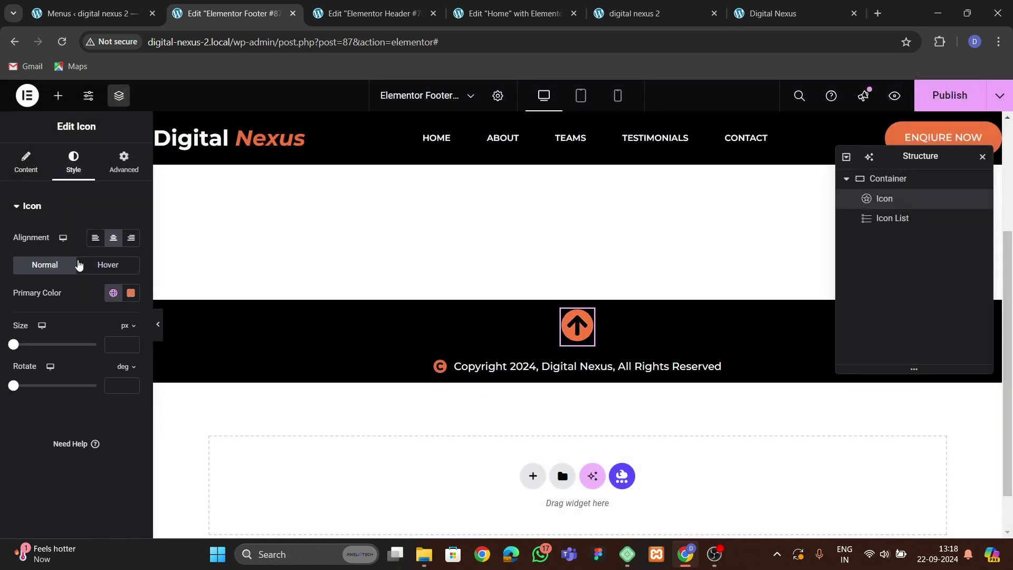
Fix the arrow icon bottom-right with 30 px horizontal and 80 px vertical offsets.
click(136, 157)
scroll(91, 366, down, 3)
click(90, 336)
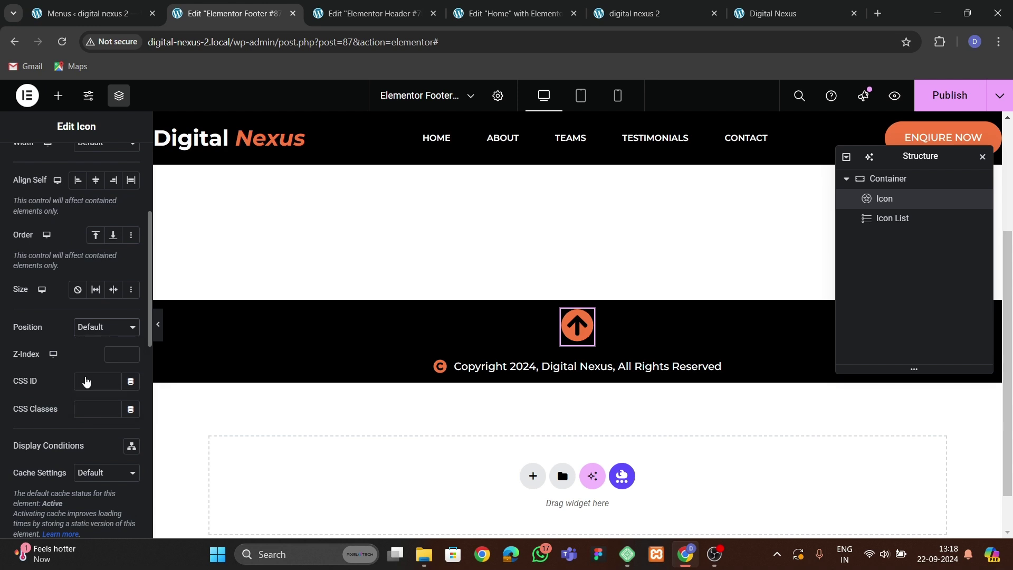
click(88, 377)
scroll(126, 317, down, 2)
click(131, 263)
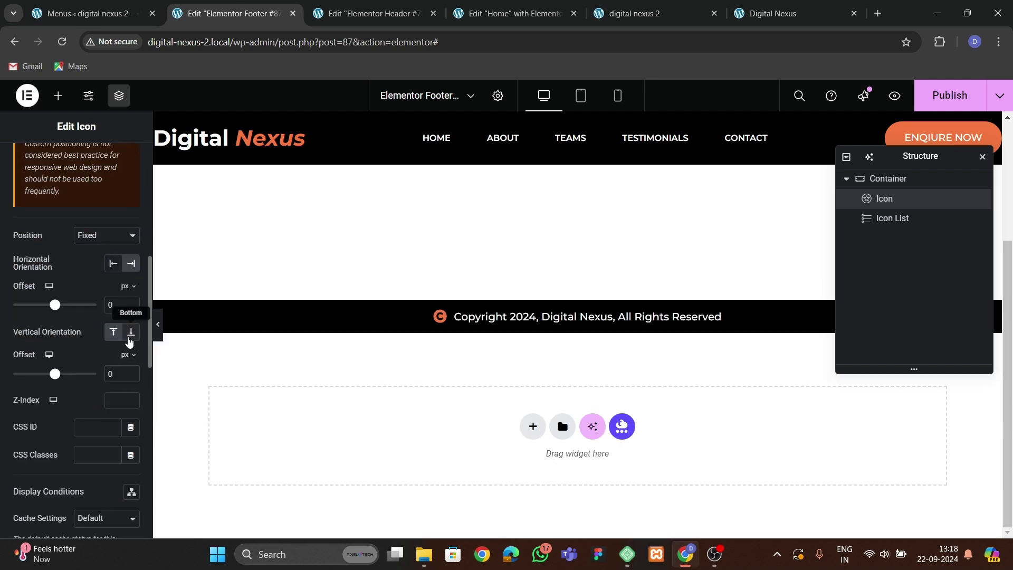
click(131, 331)
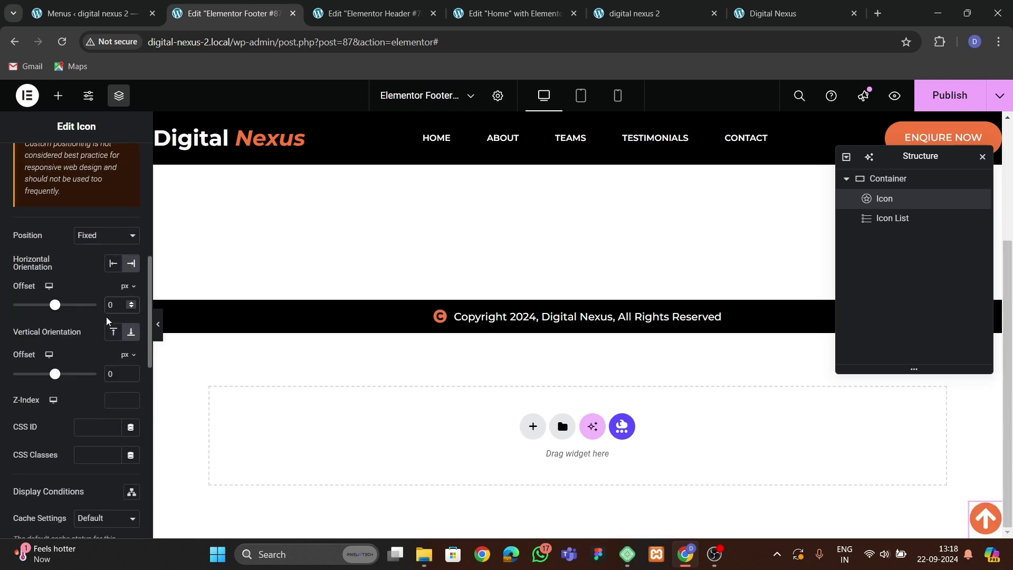
text(5)
key(BackSpace)
text(3)
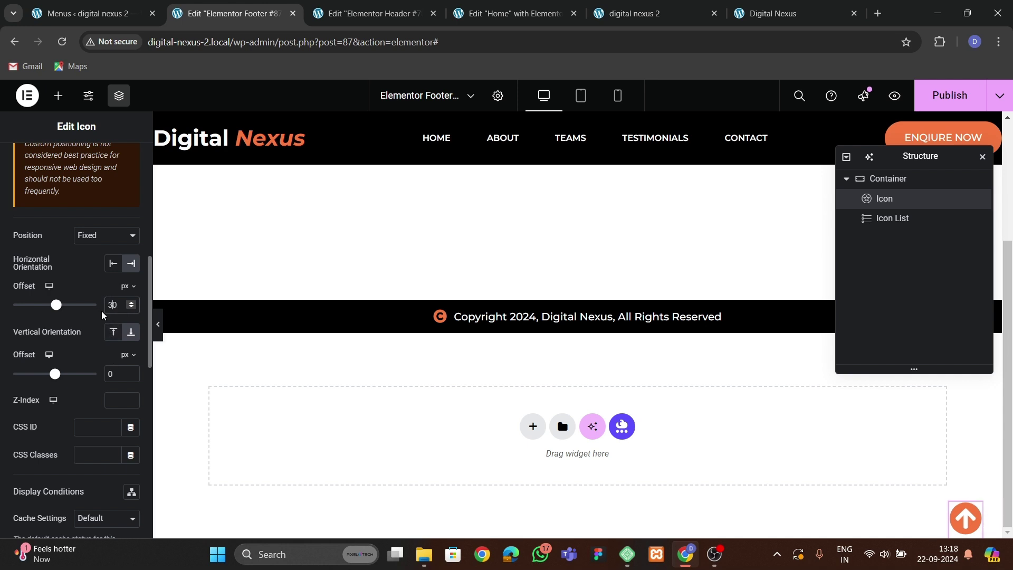
text(10)
key(BackSpace)
key(BackSpace)
text(8)
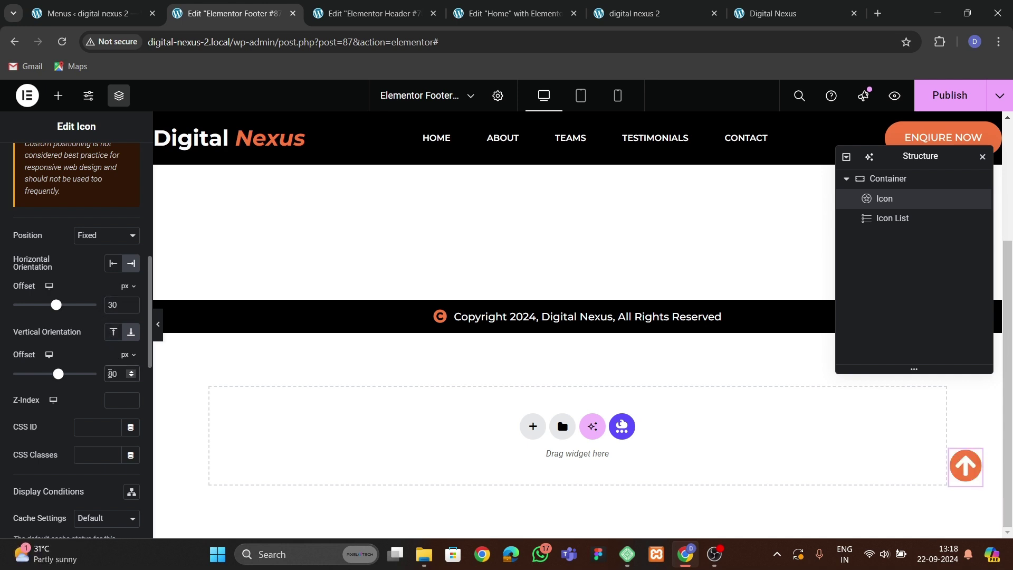
Link the arrow icon to #hero and save the footer template.
scroll(111, 268, up, 5)
click(26, 161)
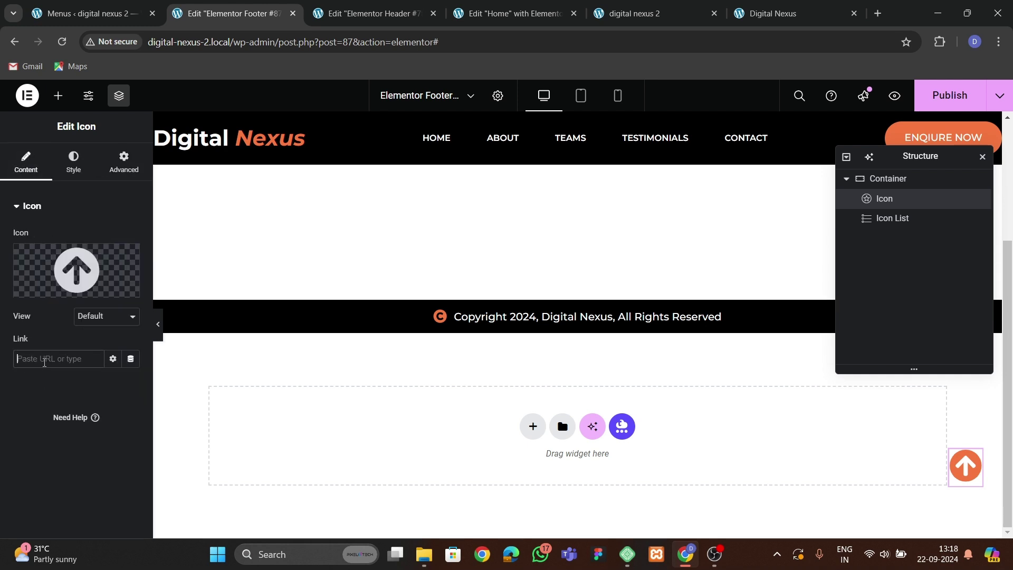
click(45, 360)
text(#hero)
key(ctrl+s)
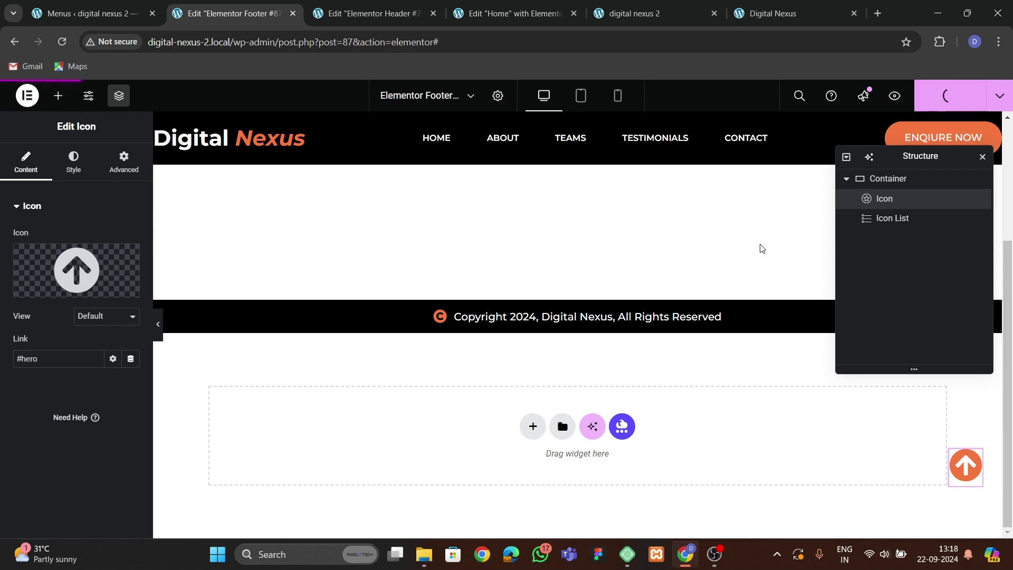
click(508, 14)
Give the hero and about section containers the CSS IDs 'hero' and 'about'.
scroll(453, 369, down, 3)
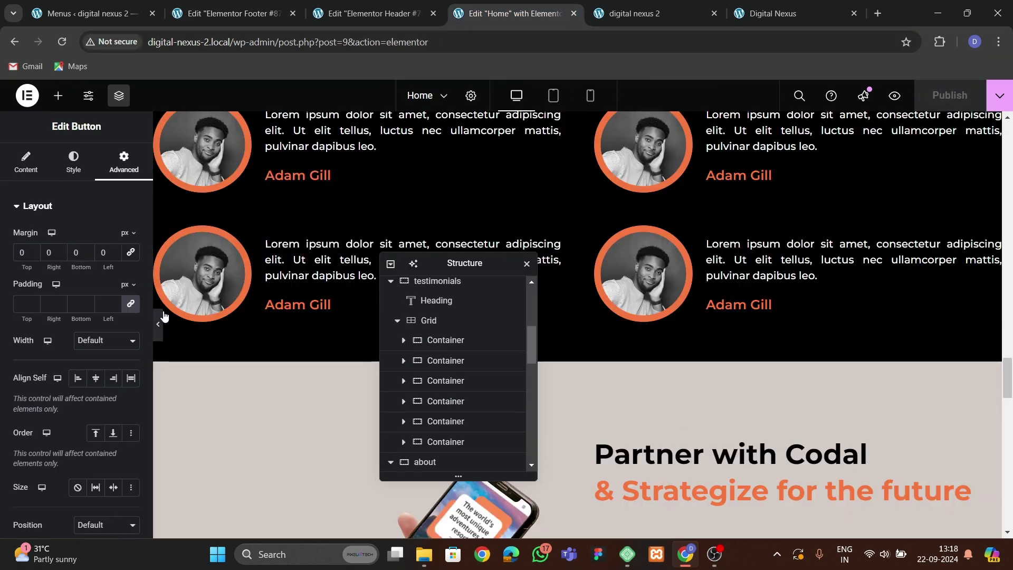
scroll(256, 306, down, 5)
scroll(256, 305, up, 6)
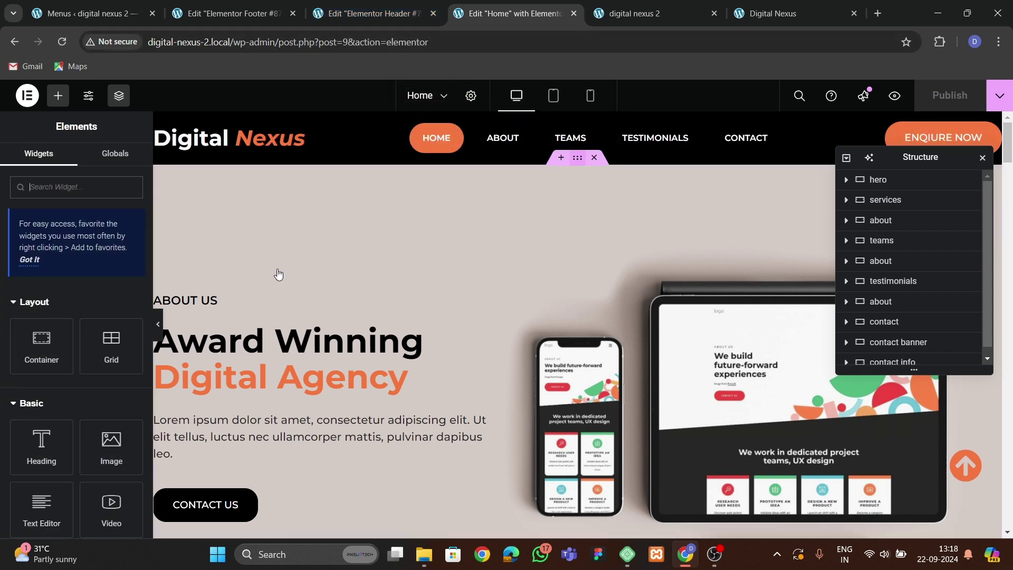
click(435, 282)
click(121, 156)
scroll(69, 343, down, 3)
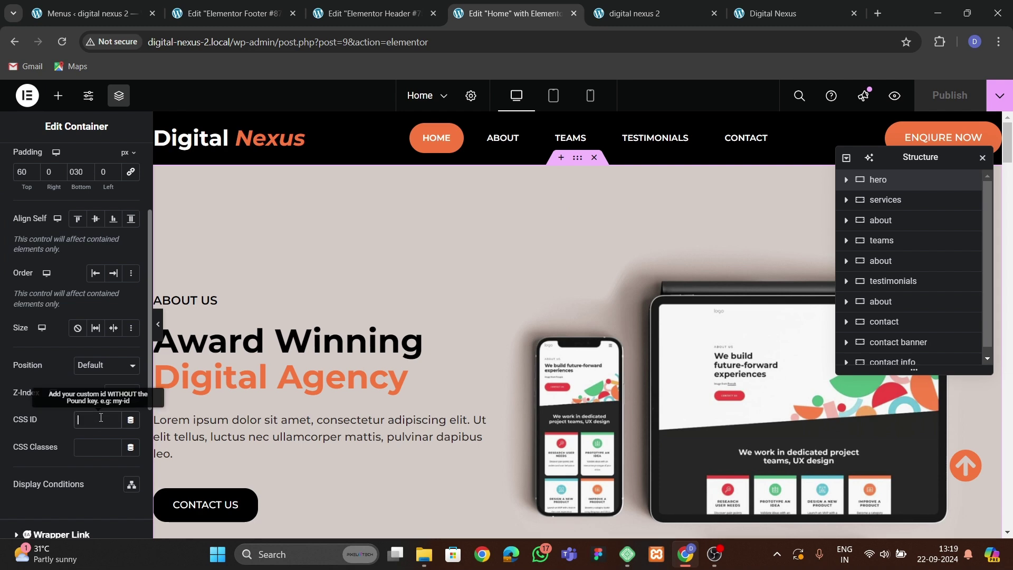
text(hero)
scroll(468, 317, down, 8)
scroll(475, 356, up, 3)
scroll(558, 363, up, 6)
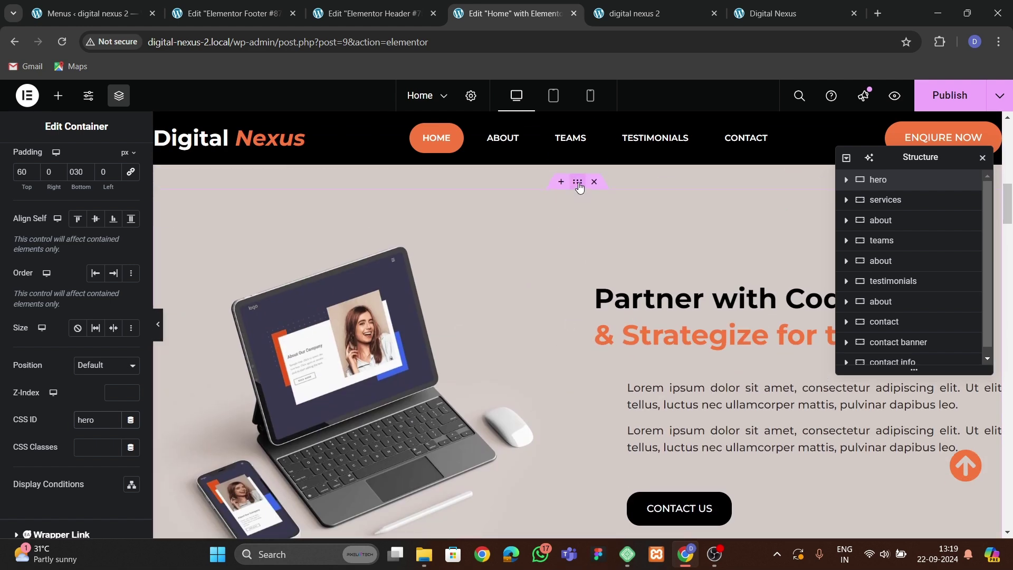
click(579, 187)
click(123, 158)
scroll(44, 352, down, 3)
click(92, 357)
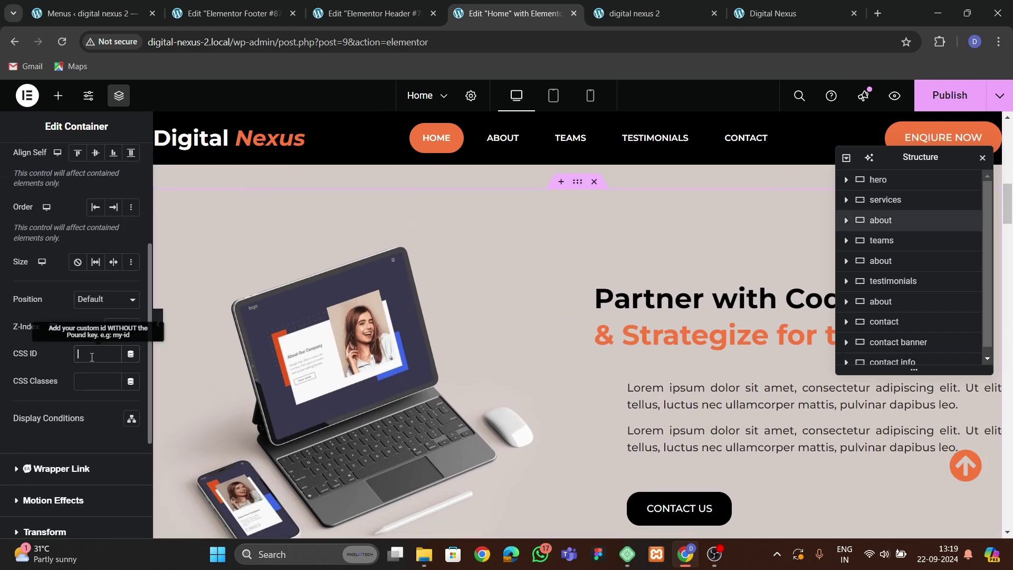
scroll(634, 322, down, 10)
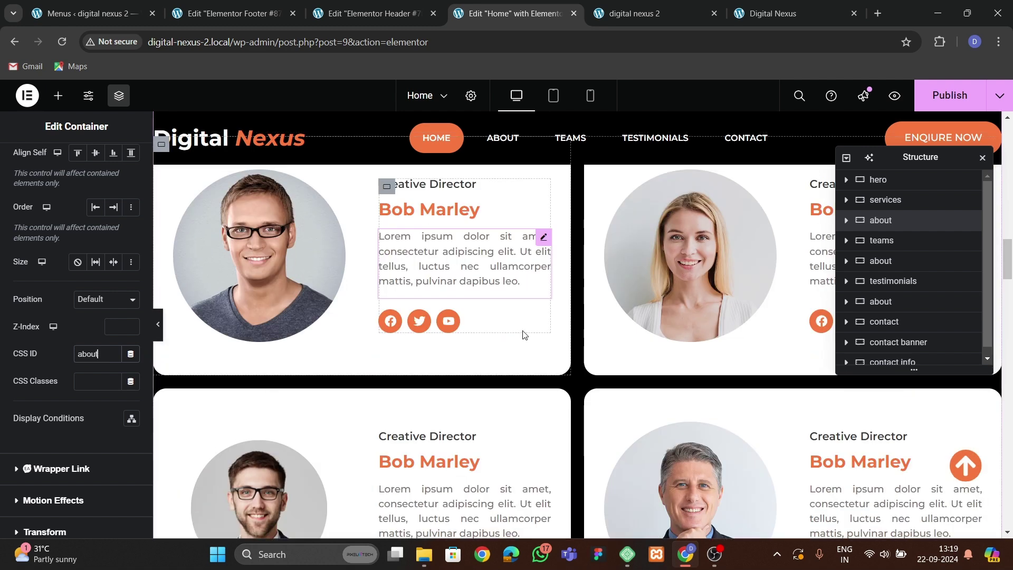
scroll(567, 255, up, 3)
Give the Meet the team and Testimonials sections the CSS IDs 'teams' and 'testimonials'.
click(343, 280)
click(123, 158)
scroll(55, 344, down, 5)
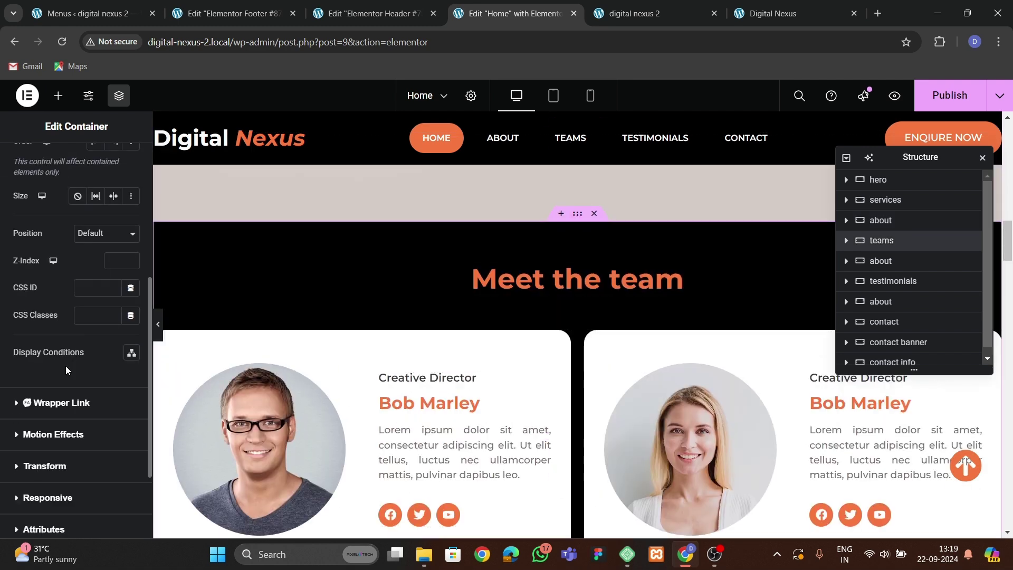
scroll(55, 344, up, 3)
click(79, 360)
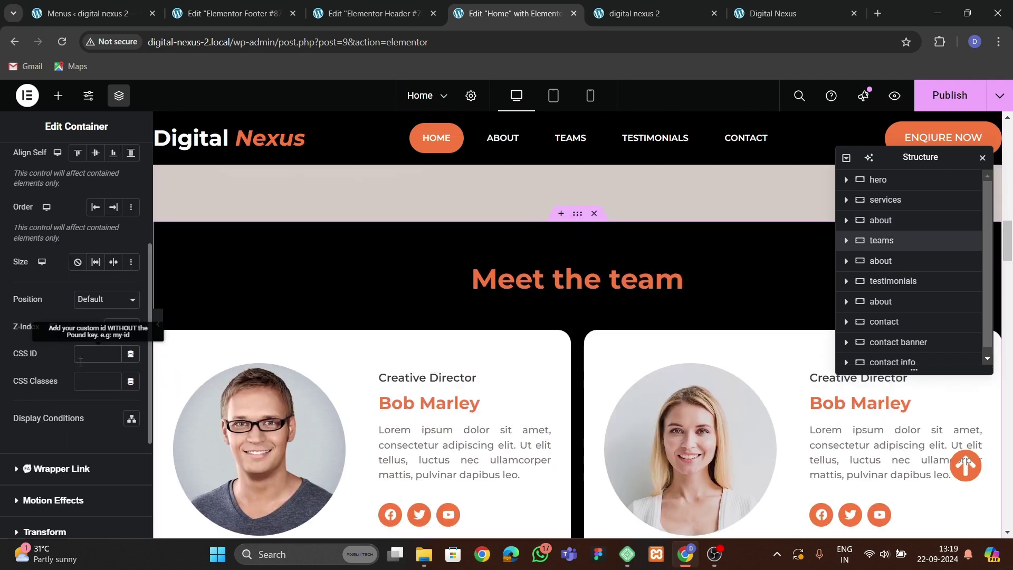
scroll(575, 324, down, 8)
scroll(561, 292, up, 2)
scroll(558, 295, down, 5)
scroll(556, 324, down, 2)
scroll(562, 295, up, 2)
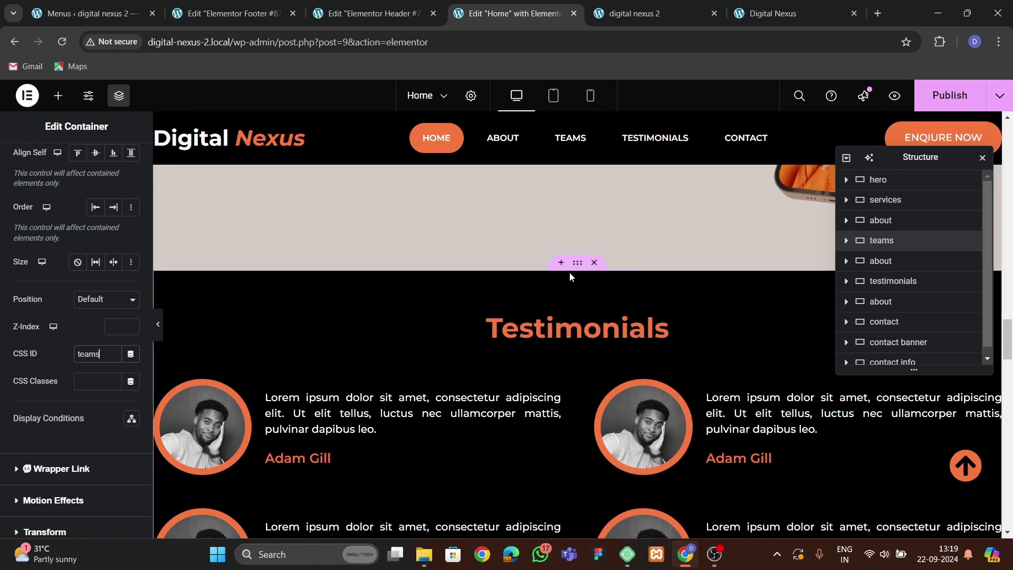
click(569, 272)
click(123, 161)
scroll(81, 316, down, 10)
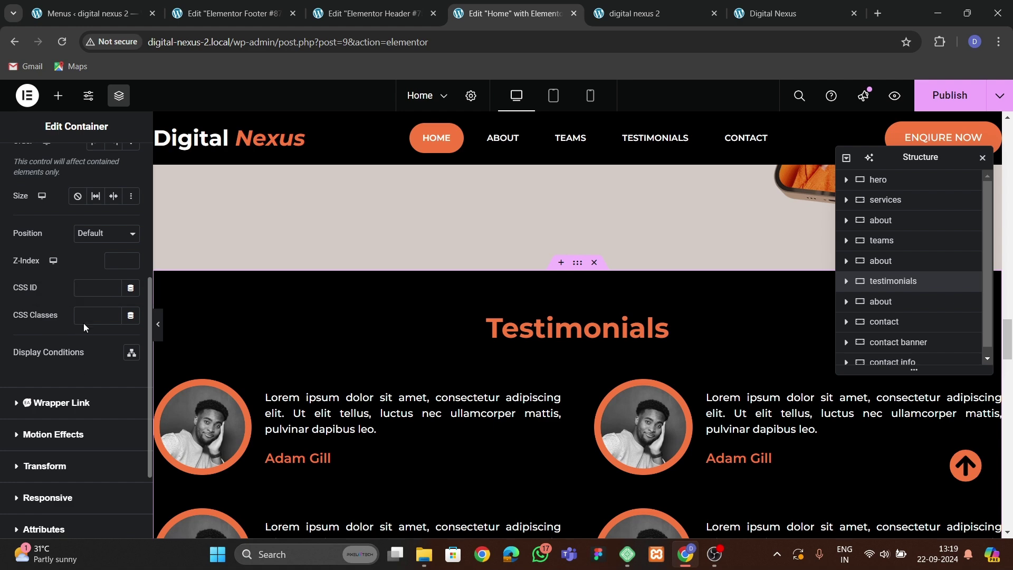
click(114, 288)
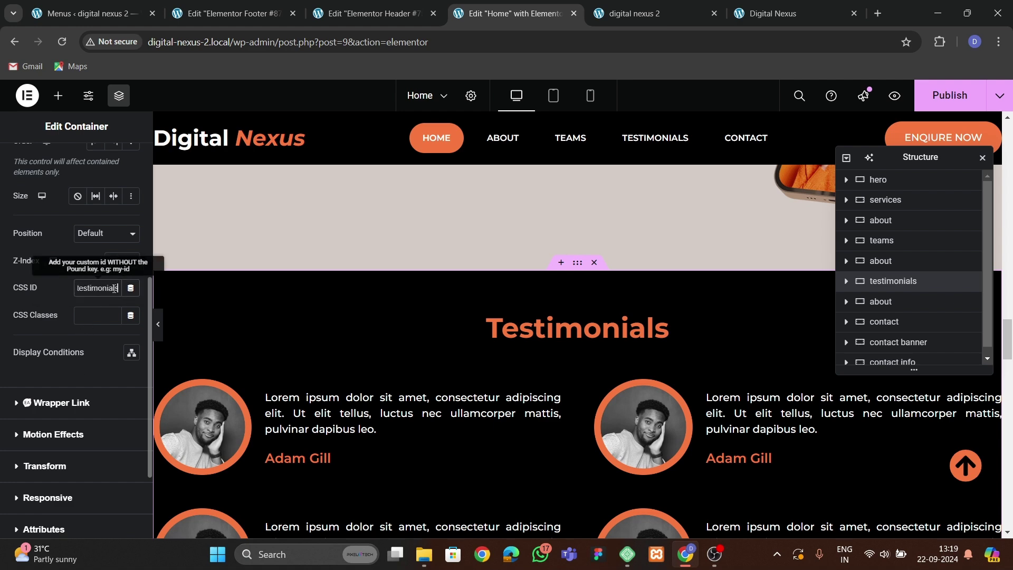
scroll(518, 277, down, 12)
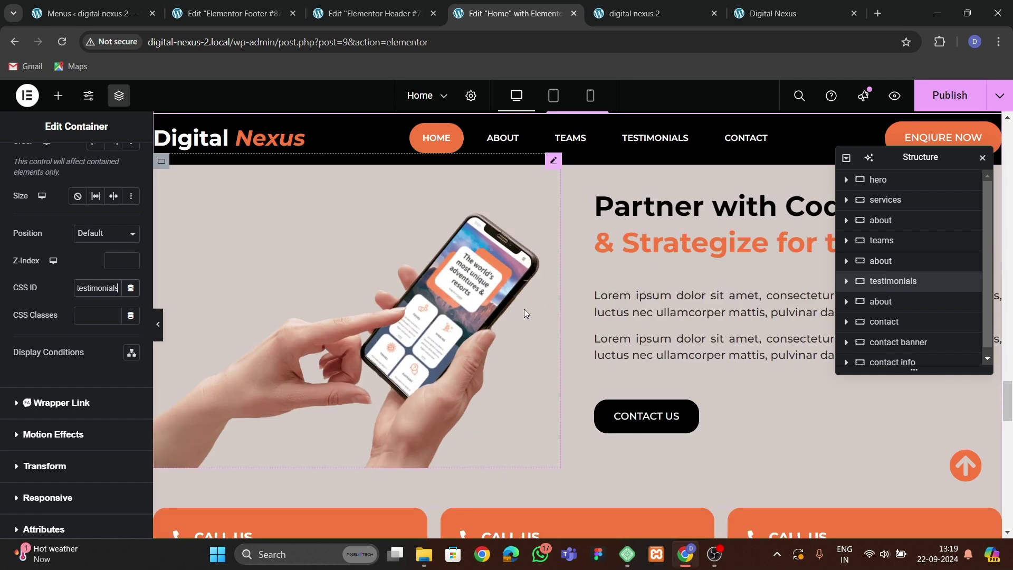
scroll(525, 315, down, 8)
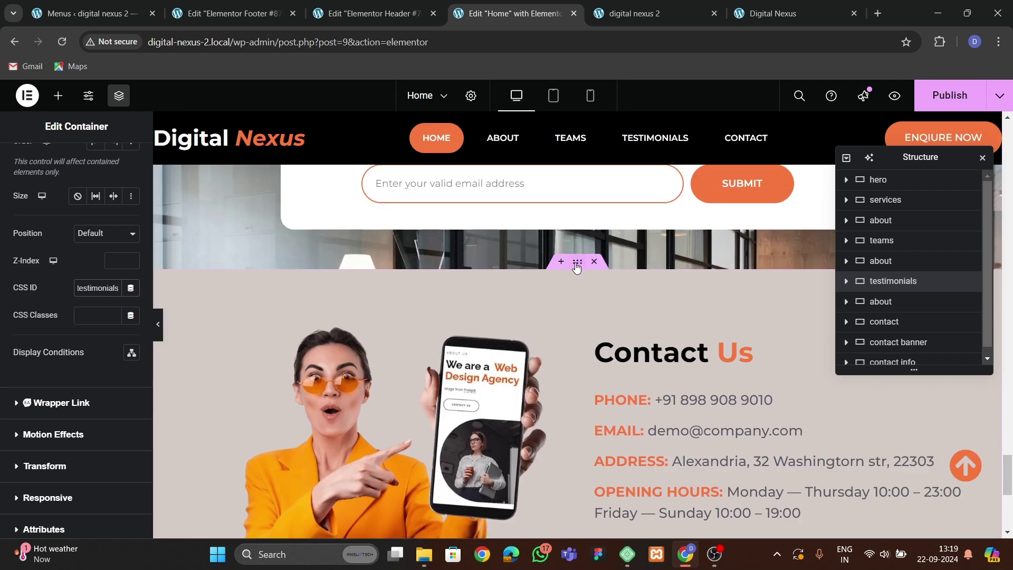
Give the Contact Us section the CSS ID 'contact' and publish the Home page.
click(577, 263)
click(122, 158)
scroll(79, 317, down, 10)
click(92, 292)
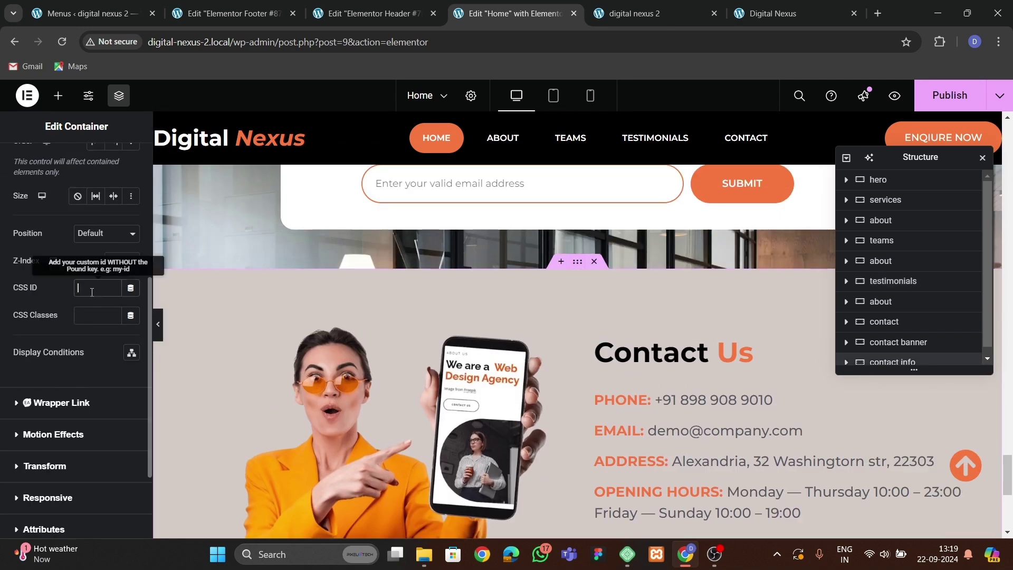
text(contact)
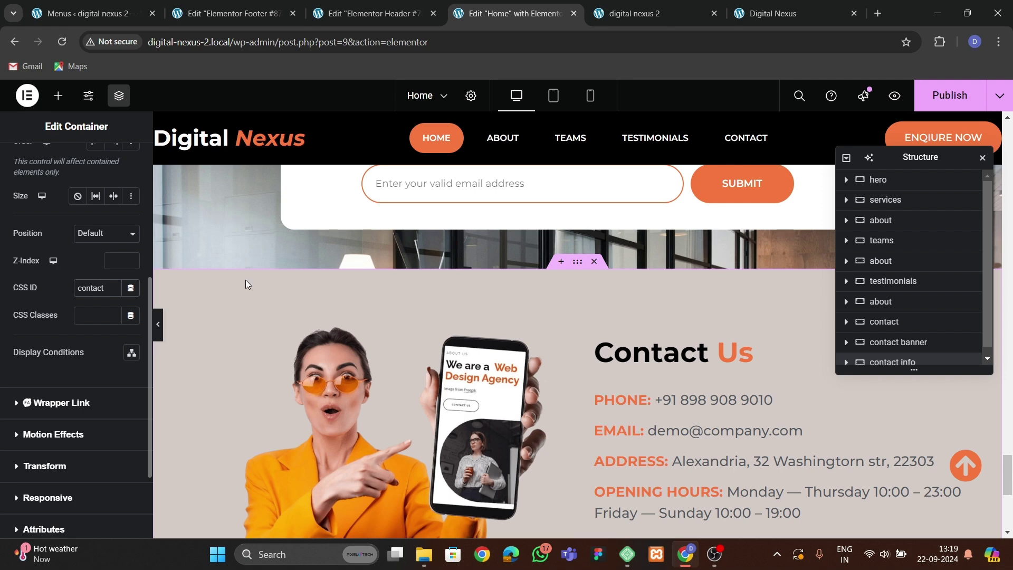
scroll(187, 282, down, 5)
click(949, 95)
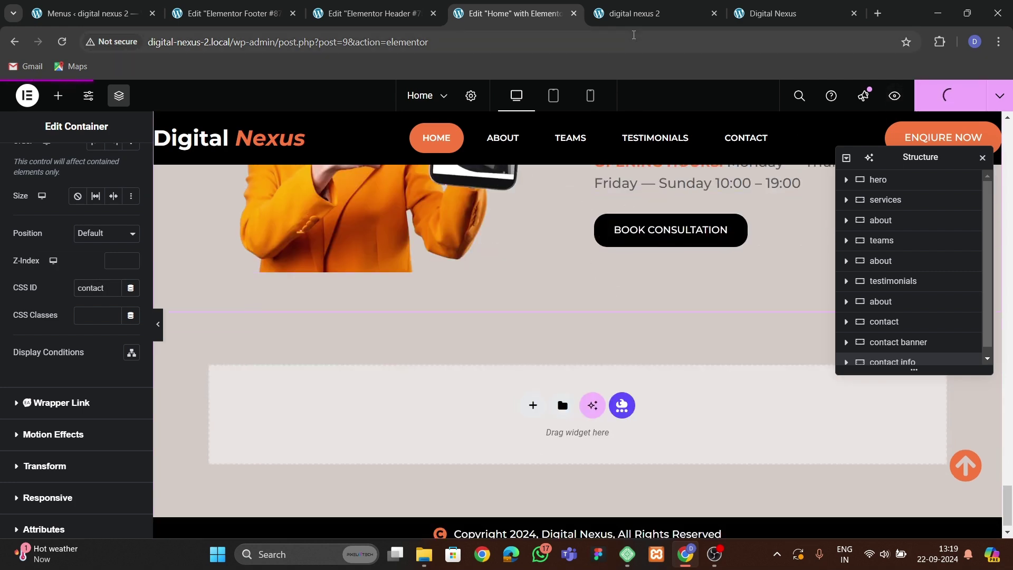
On the live site, test the back-to-top arrow and TEAMS menu link, then return to the editor.
click(635, 15)
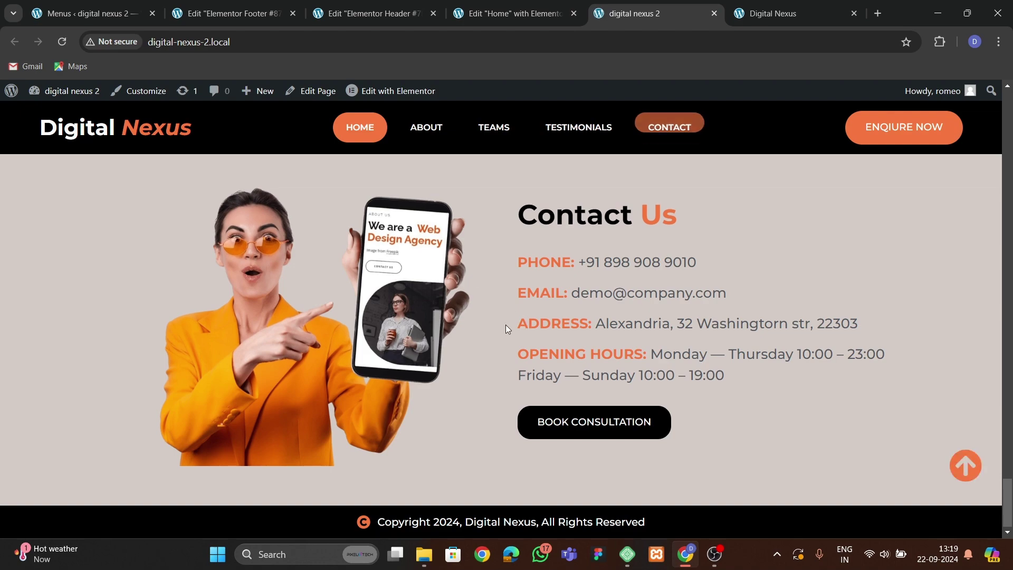
click(963, 466)
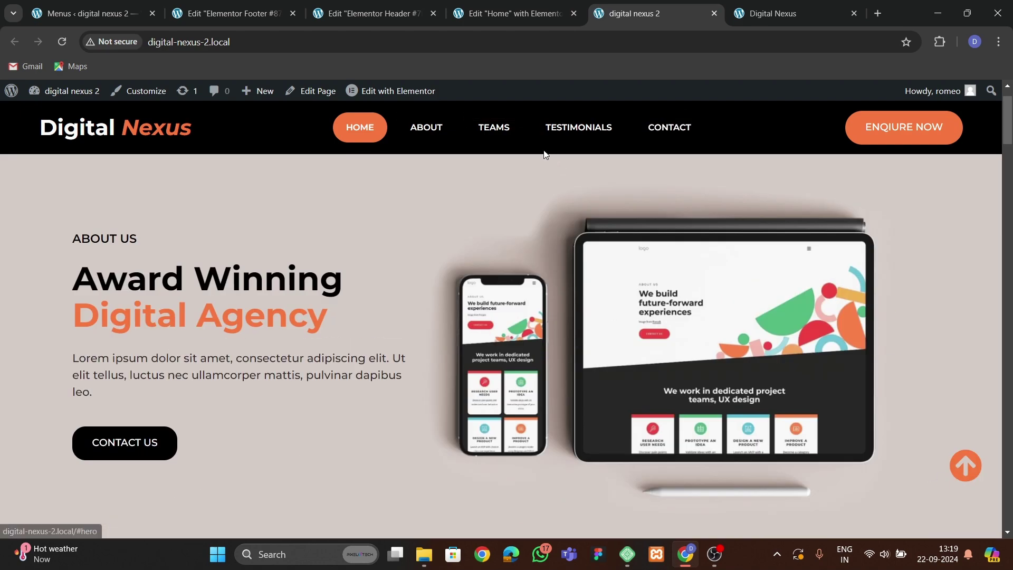
click(493, 127)
scroll(652, 282, down, 15)
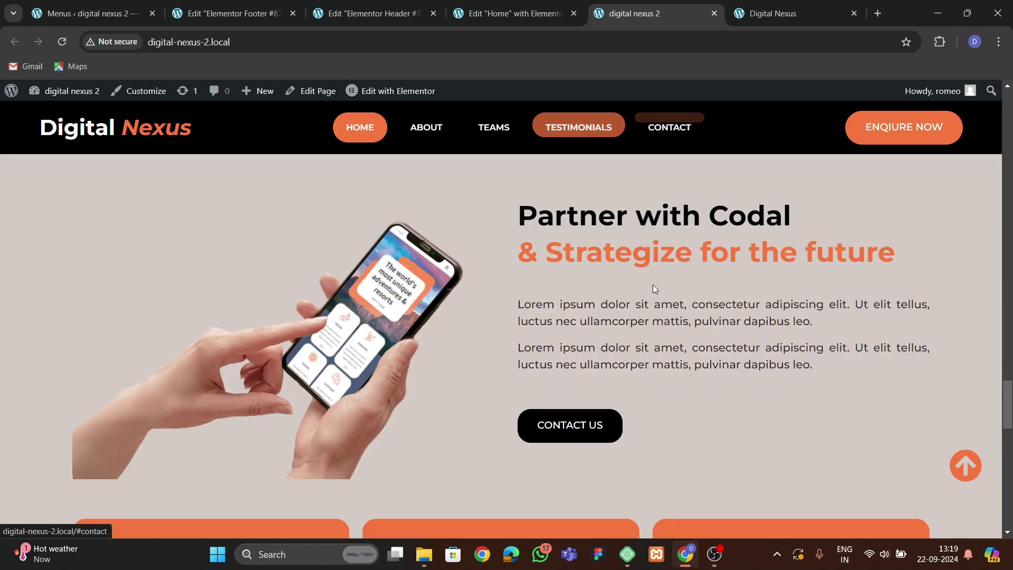
scroll(569, 410, up, 5)
scroll(570, 409, down, 5)
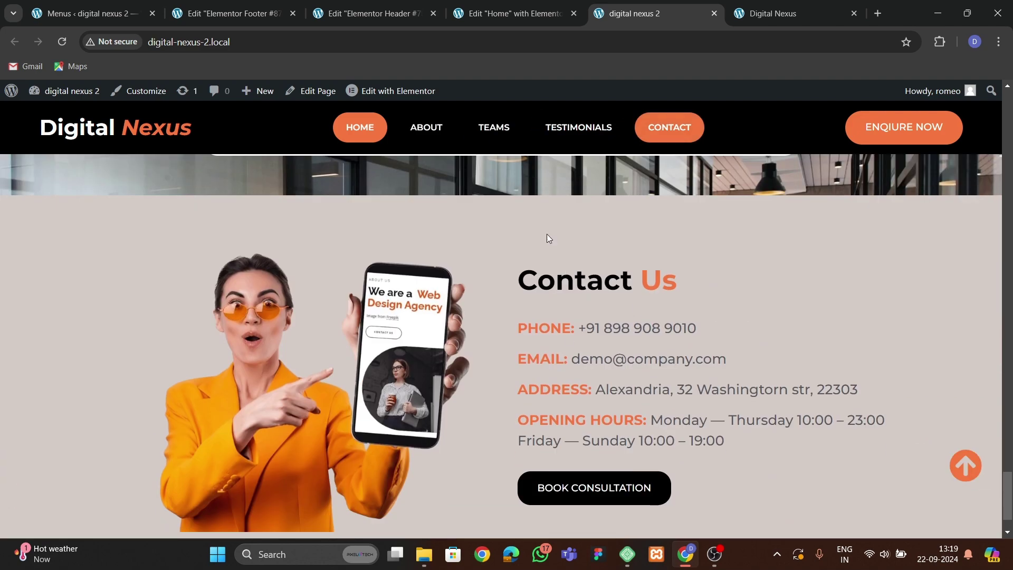
click(519, 13)
scroll(557, 355, up, 5)
Reload the other Digital Nexus live site tab to check the current page.
scroll(558, 353, up, 10)
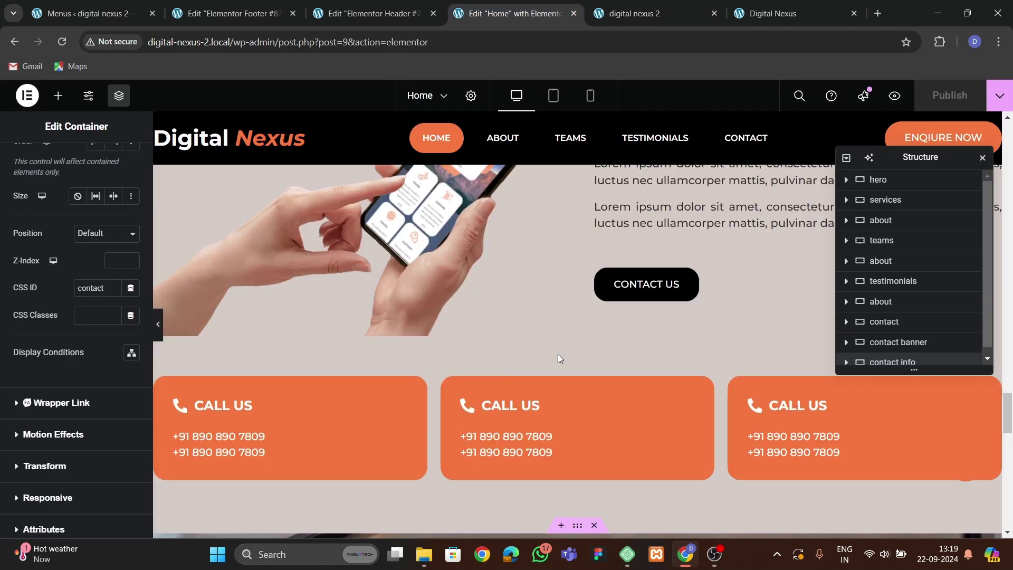
scroll(475, 343, up, 10)
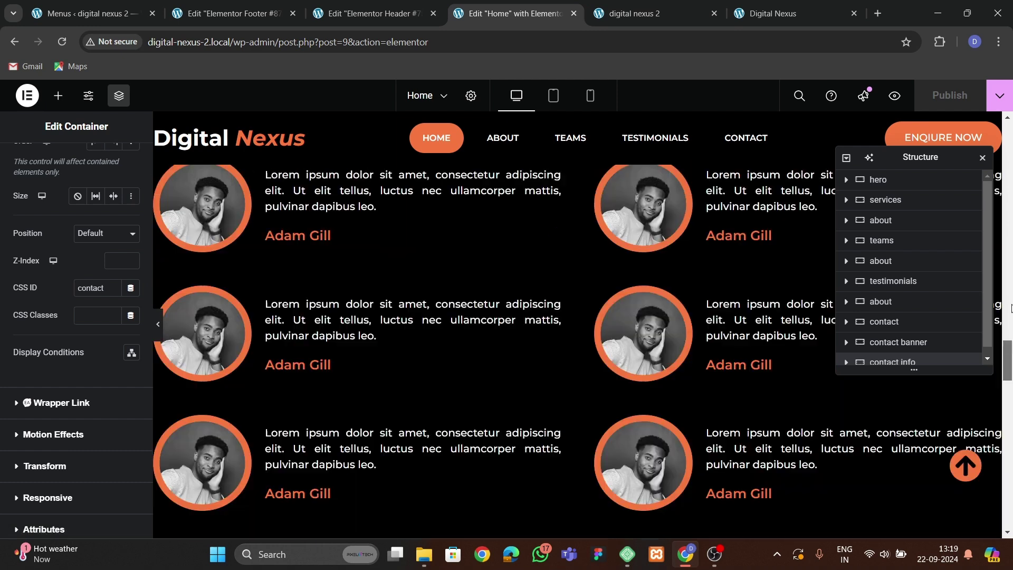
scroll(340, 344, down, 2)
scroll(314, 294, up, 2)
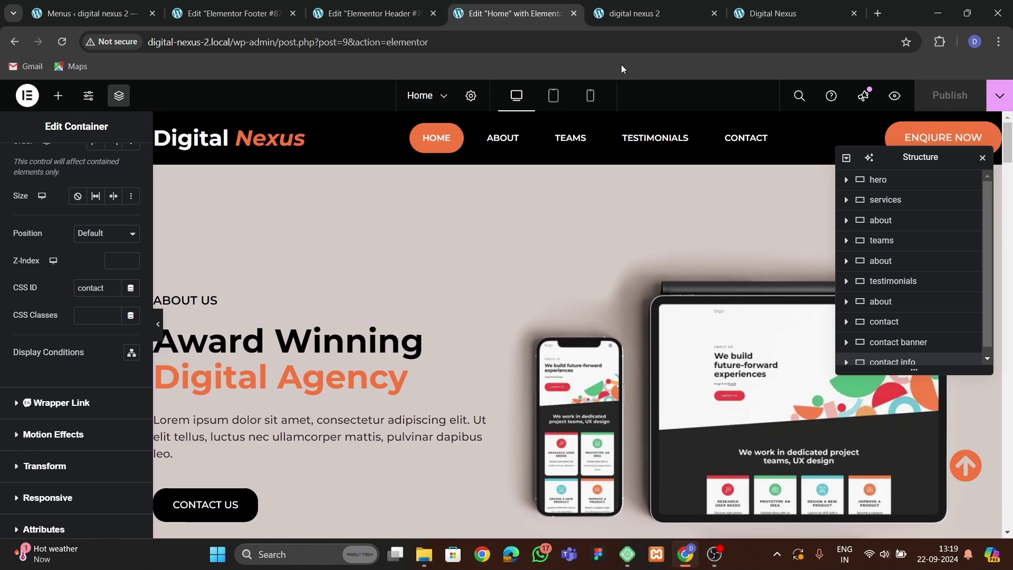
click(773, 13)
click(62, 42)
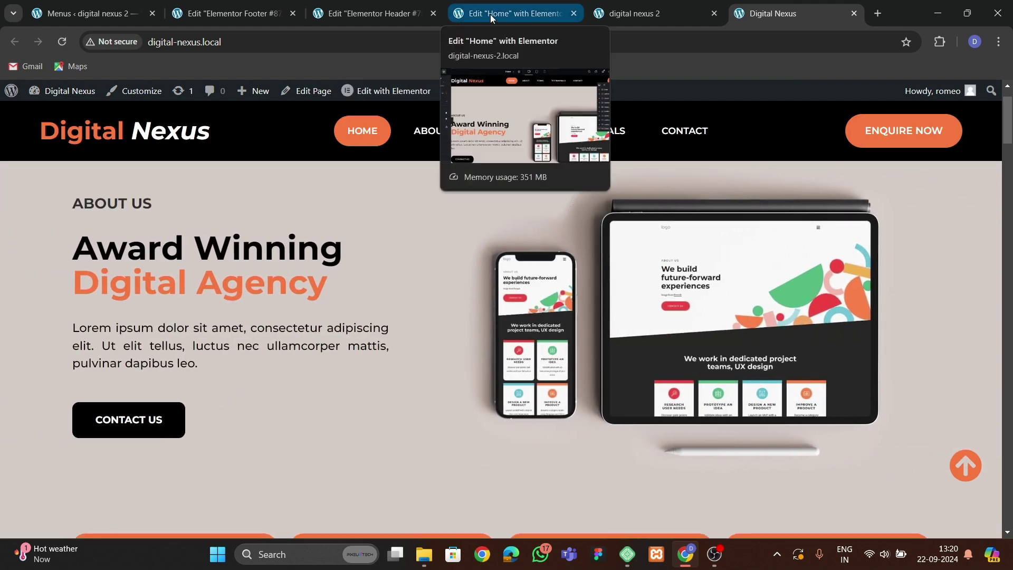
Back in the Home page editor, give the ABOUT US heading a Zoom In entrance animation.
click(489, 15)
scroll(276, 336, down, 1)
click(203, 234)
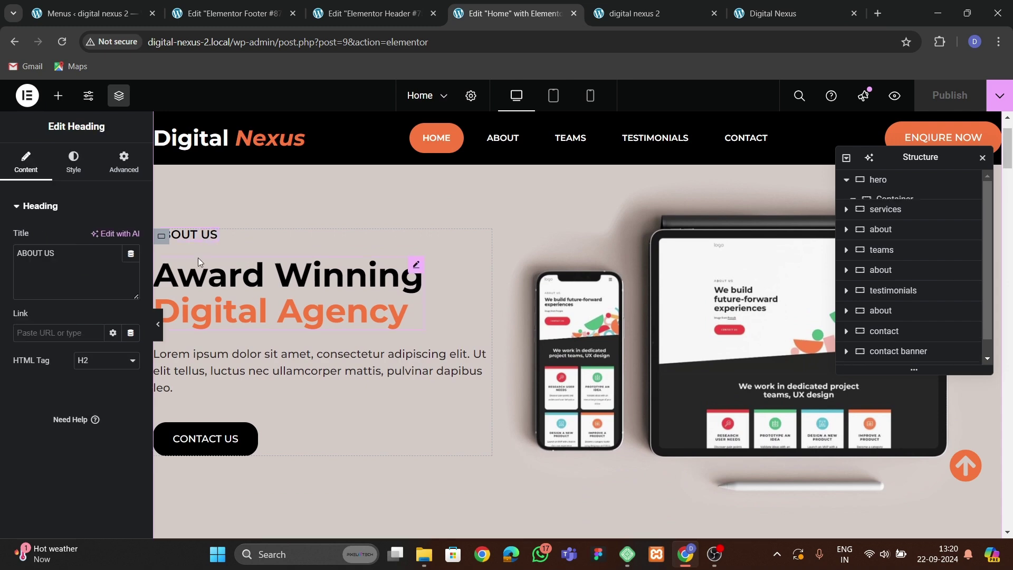
click(123, 161)
scroll(78, 393, down, 8)
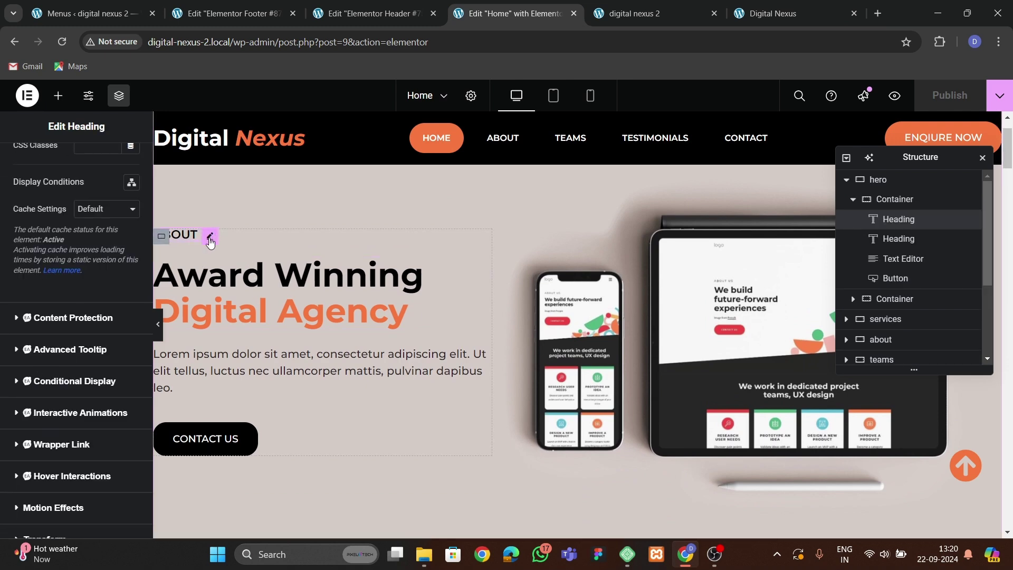
scroll(56, 305, up, 8)
scroll(52, 312, down, 3)
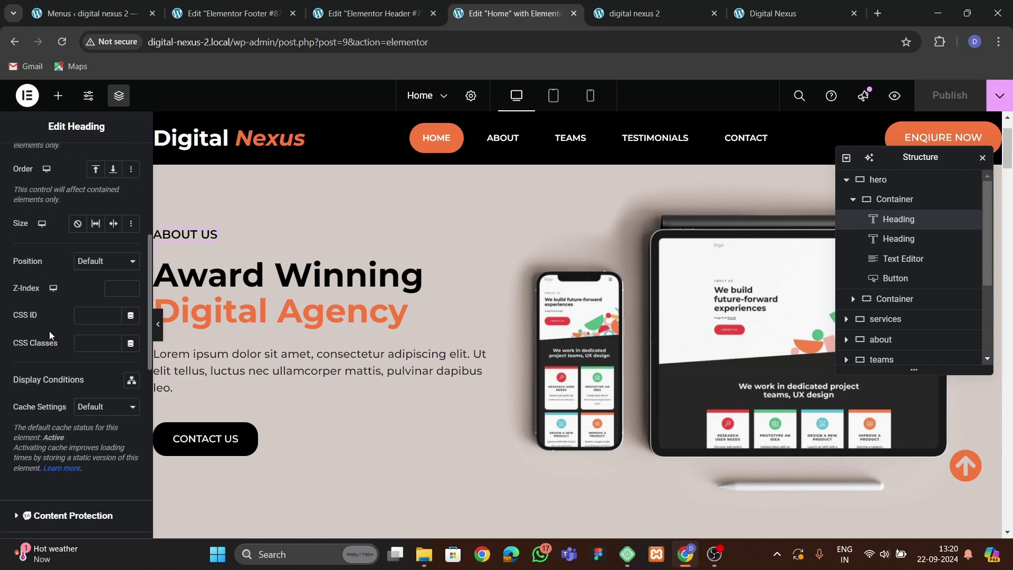
scroll(49, 331, down, 7)
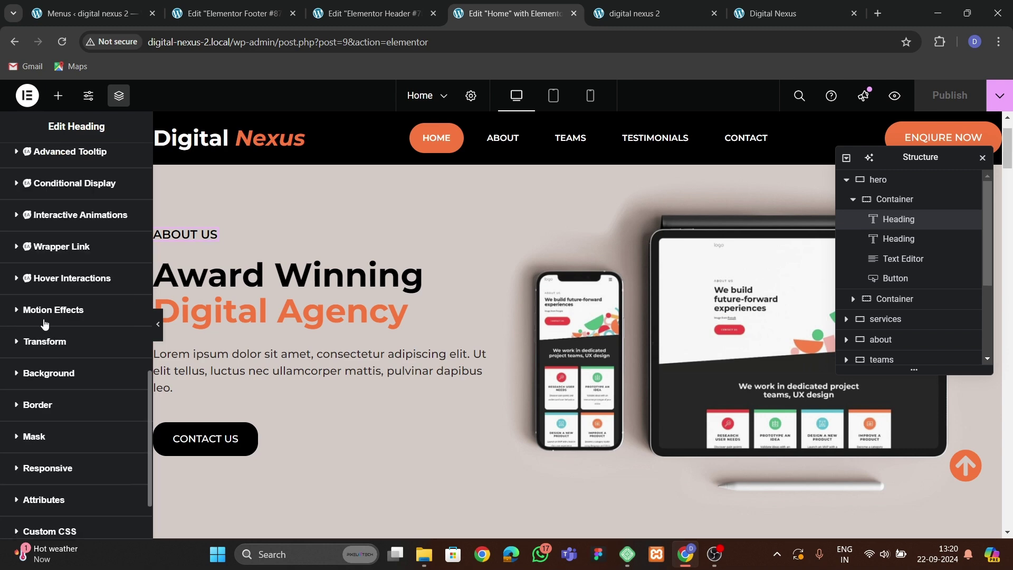
click(42, 313)
scroll(42, 317, down, 3)
click(52, 314)
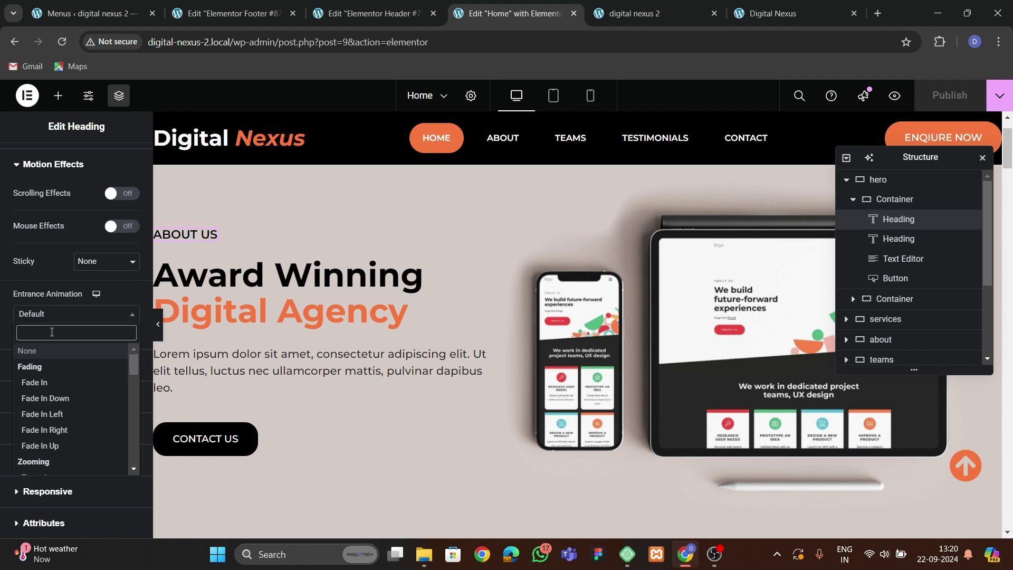
text(zoom)
key(Return)
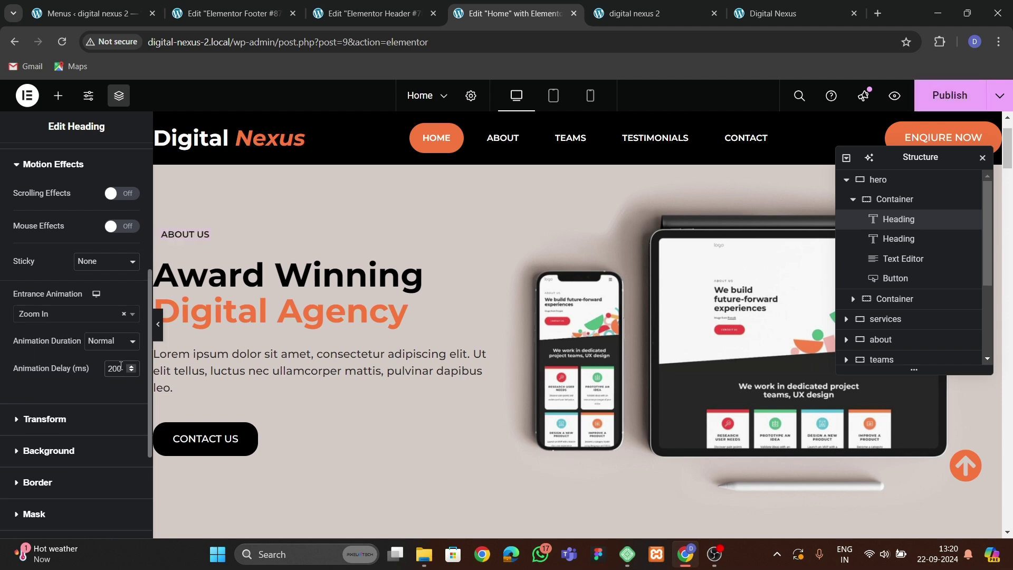
Give the Award Winning Digital Agency heading a Slide In Up entrance animation.
click(233, 305)
click(122, 156)
scroll(74, 317, down, 3)
scroll(74, 324, down, 10)
click(53, 306)
scroll(48, 369, down, 2)
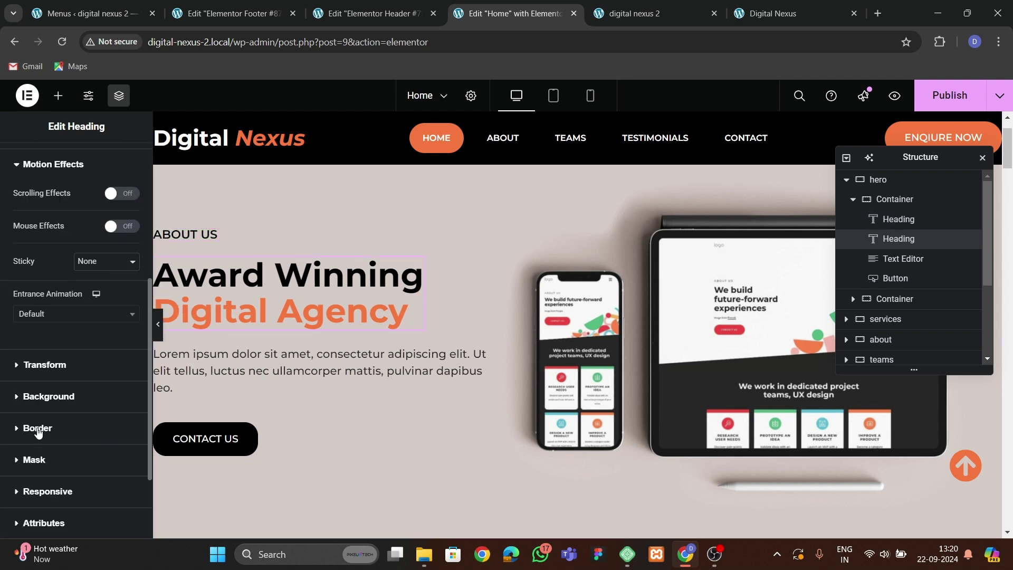
click(53, 314)
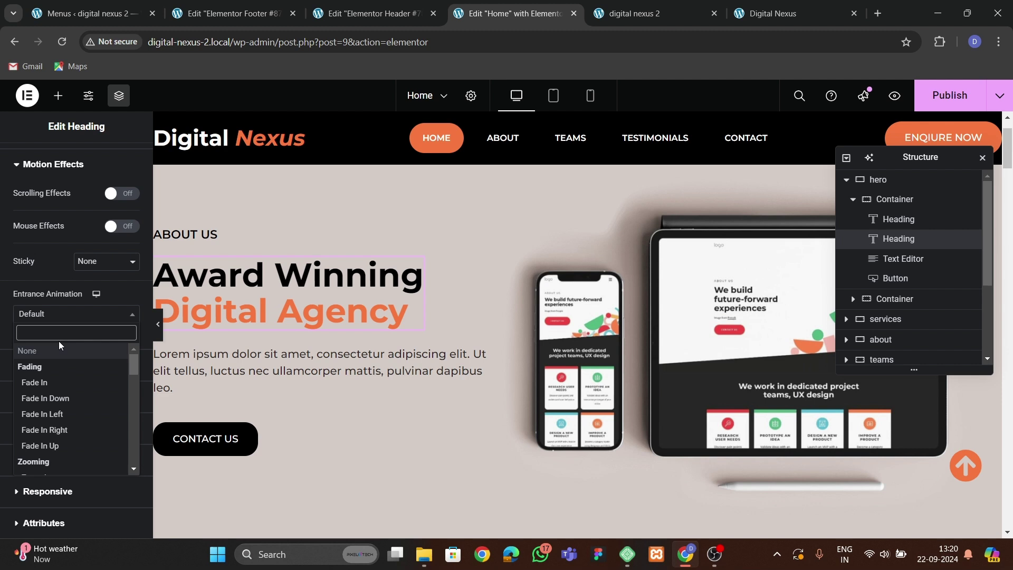
text(slide)
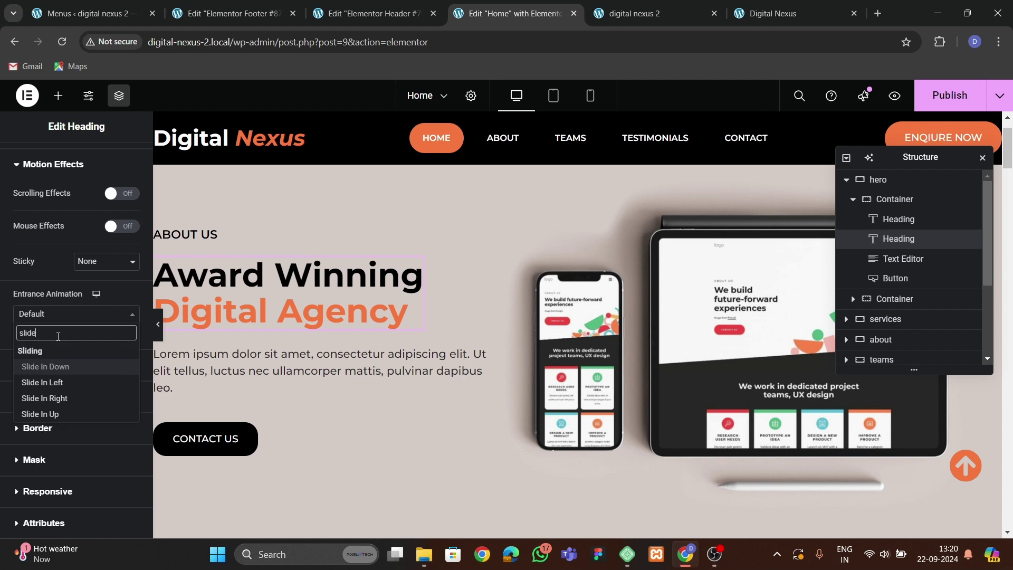
key(Down)
key(Down)
key(Down)
key(Return)
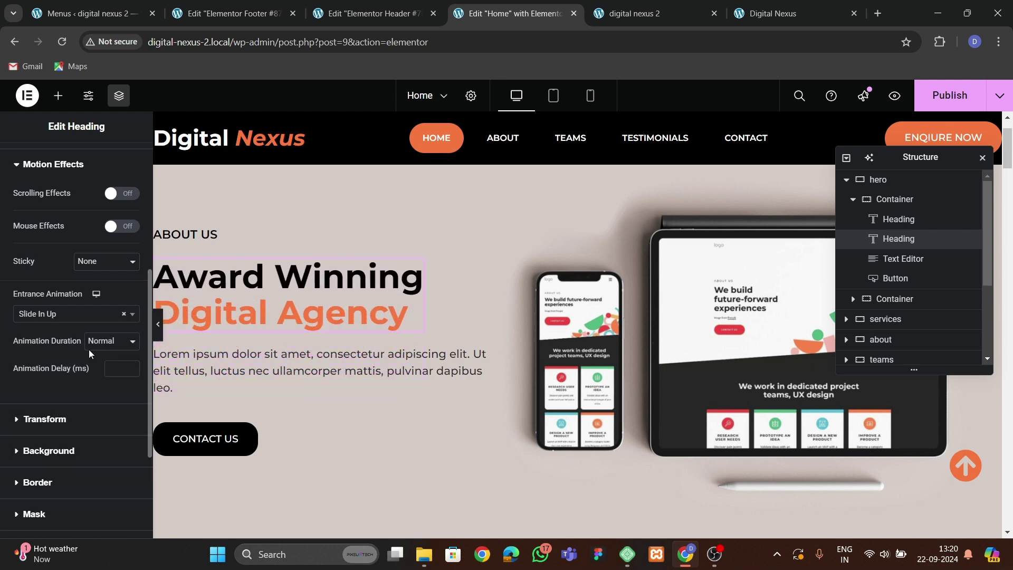
click(173, 372)
Give the Lorem ipsum paragraph a Slide In Up entrance animation.
scroll(90, 328, down, 10)
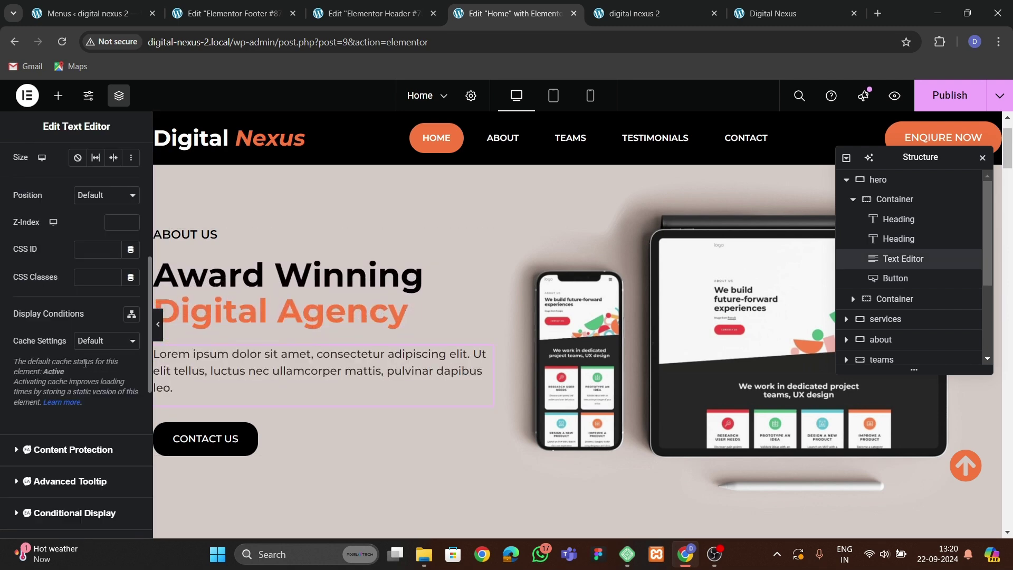
click(45, 387)
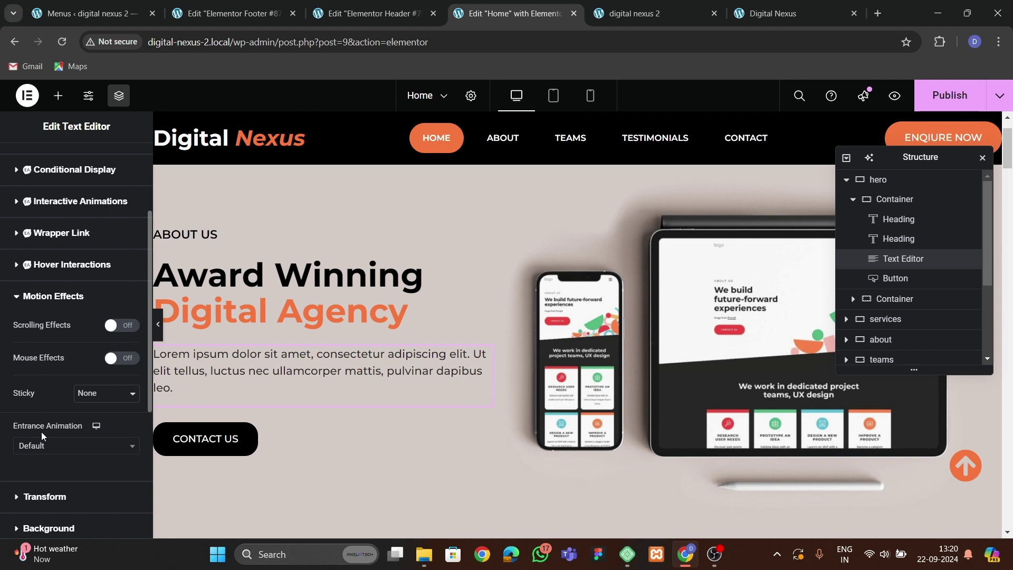
click(43, 444)
text(slide)
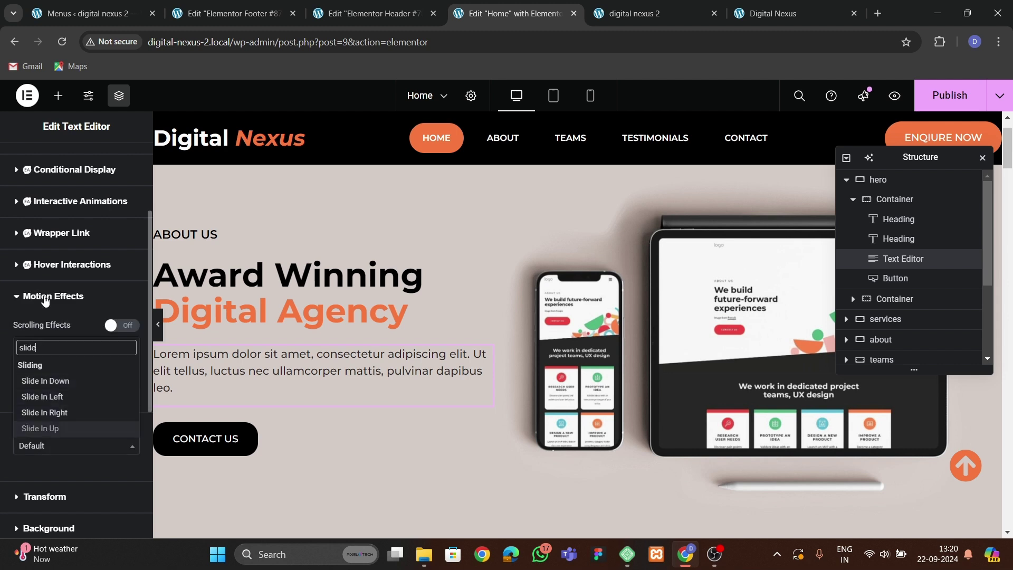
click(47, 427)
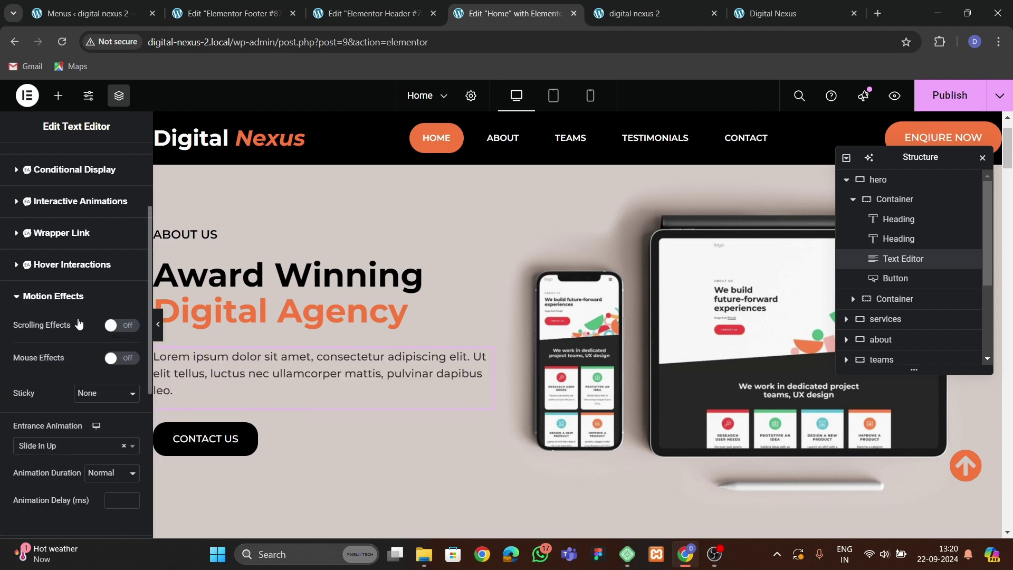
Make the CONTACT US button Rotate In with an 800 ms animation delay.
scroll(111, 441, down, 1)
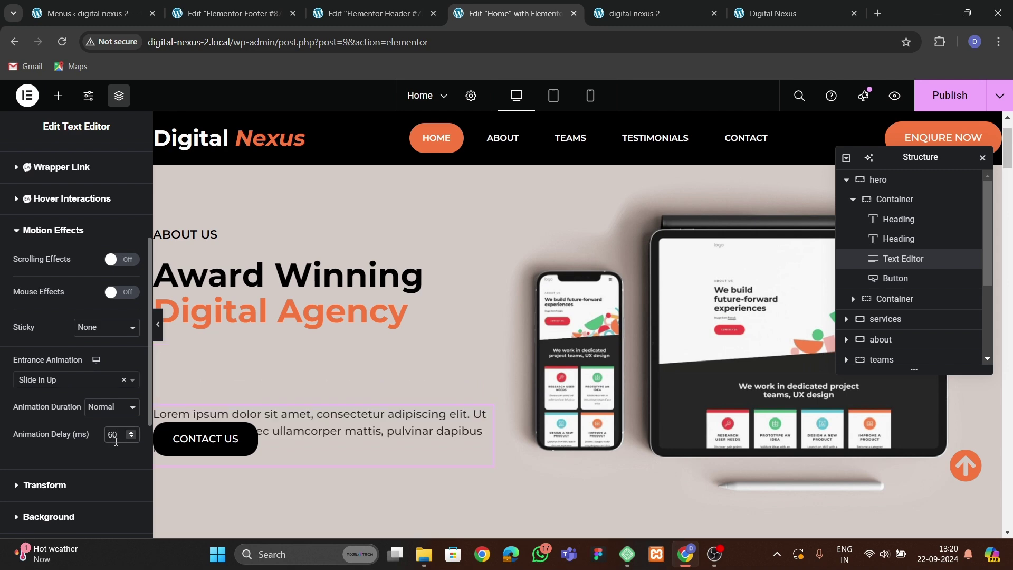
click(124, 160)
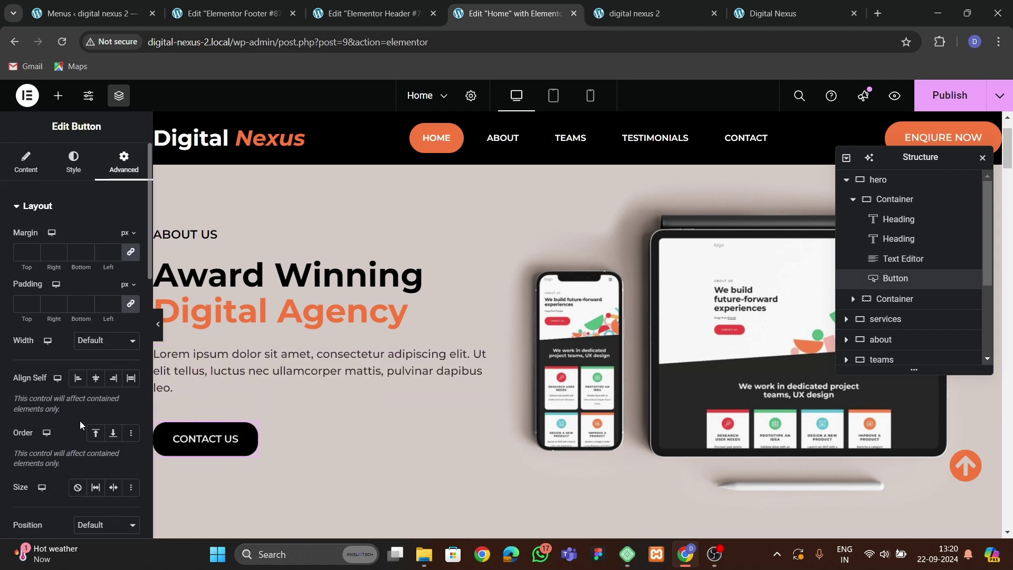
scroll(79, 419, down, 10)
scroll(57, 269, down, 4)
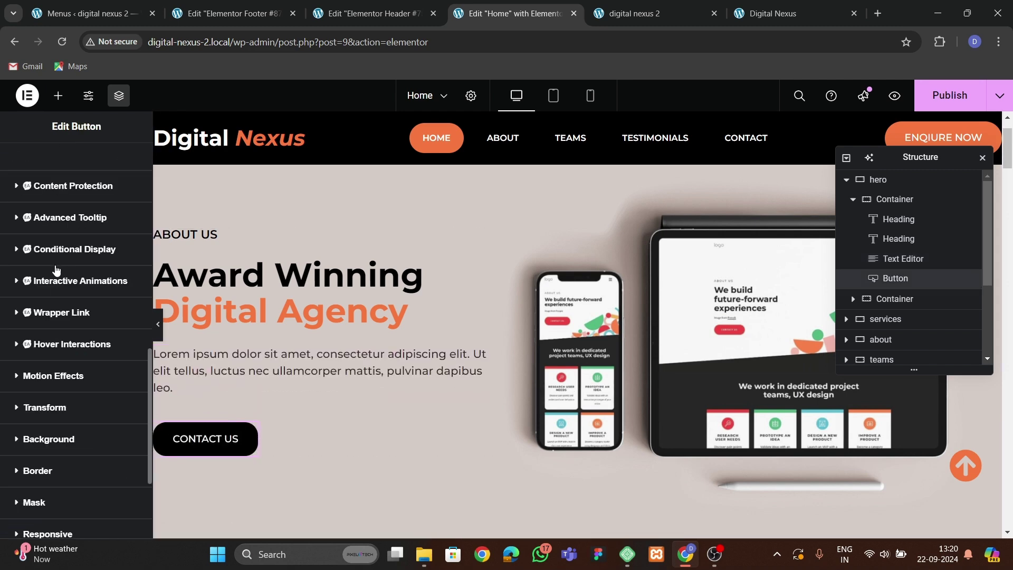
click(46, 376)
click(52, 379)
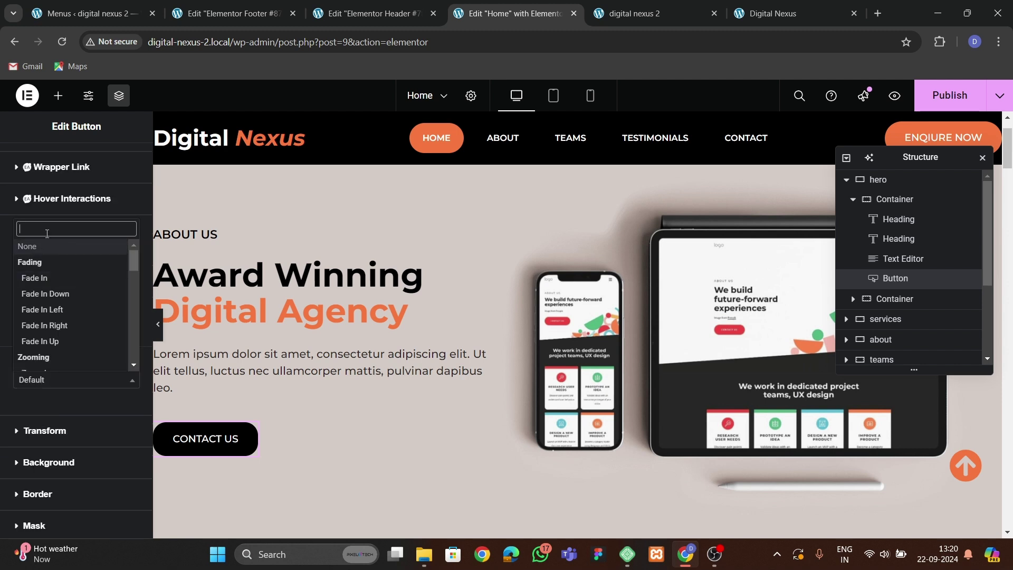
text(rotate)
key(Return)
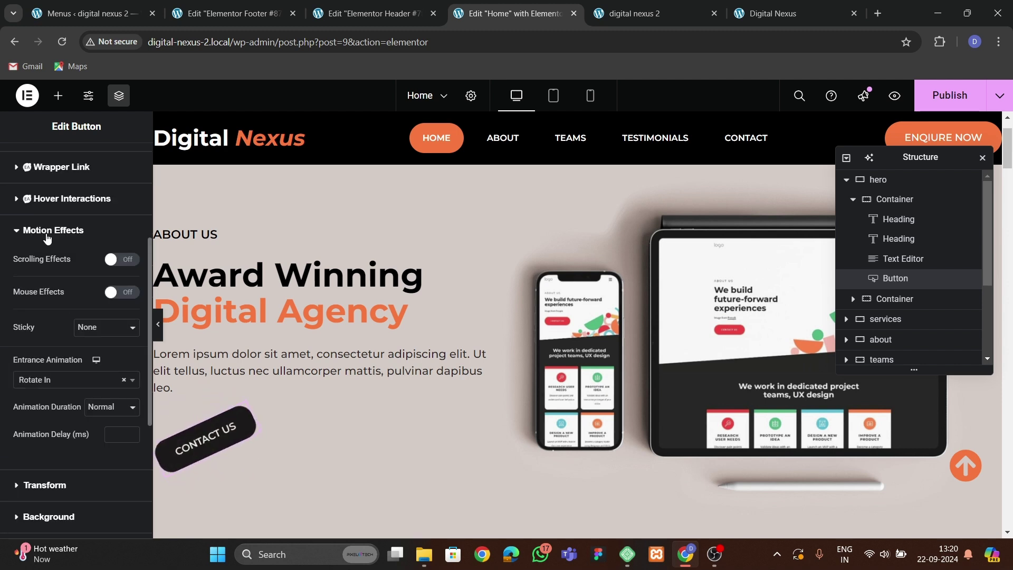
click(106, 437)
text(800)
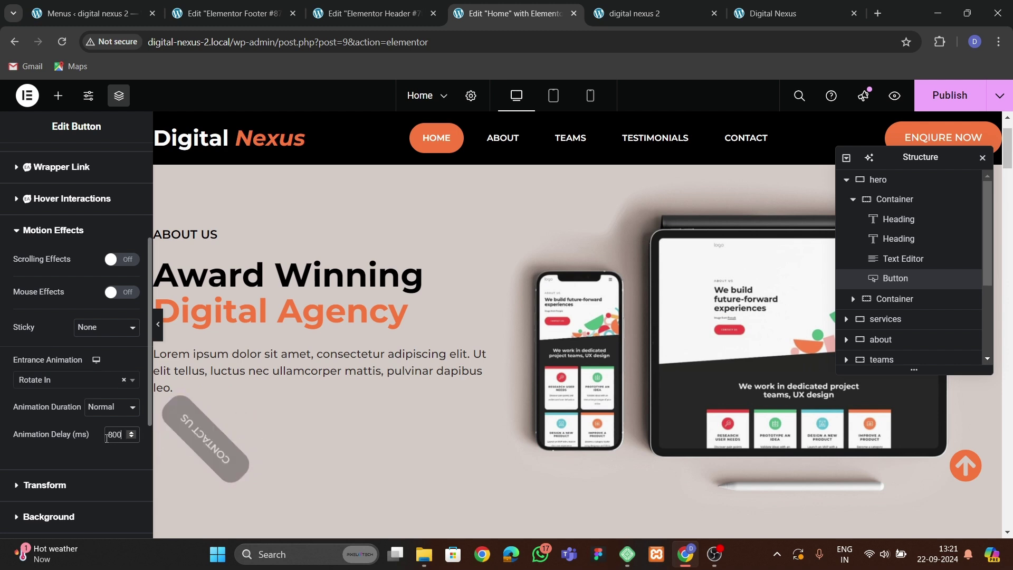
Make the hero device mockup image Zoom In after 1000 ms, then publish the page.
click(729, 355)
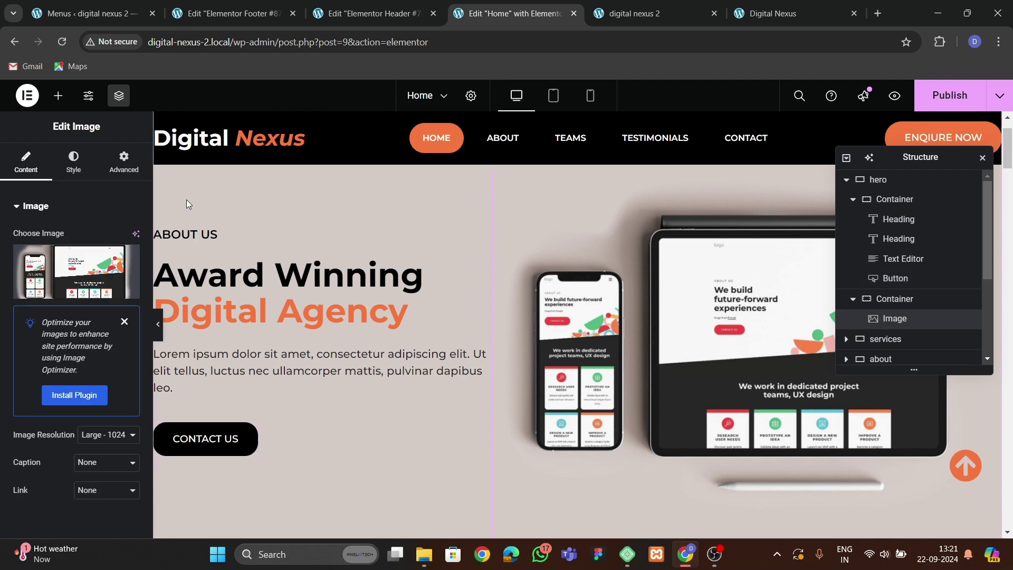
click(125, 163)
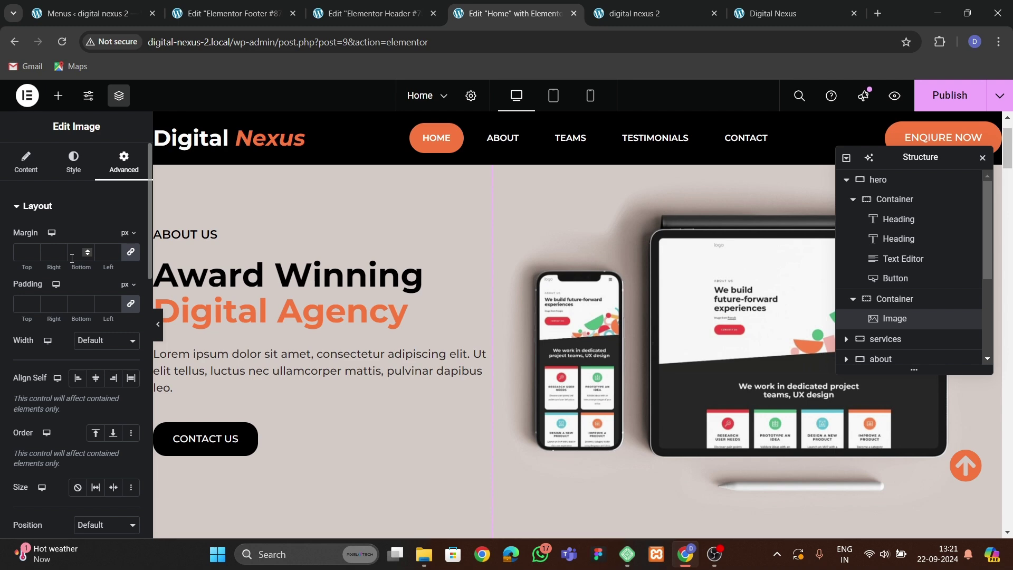
scroll(73, 261, down, 15)
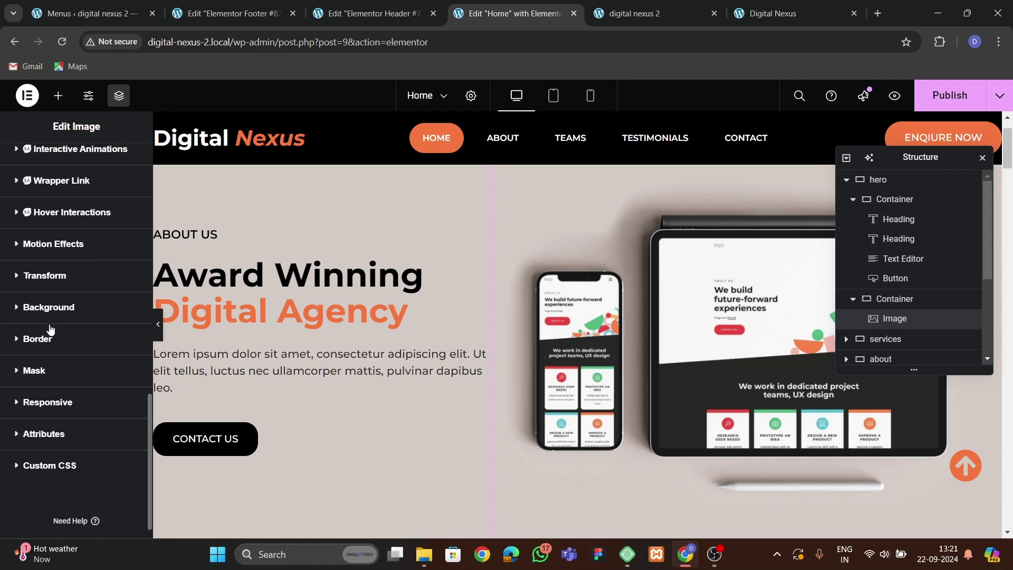
click(44, 257)
click(43, 314)
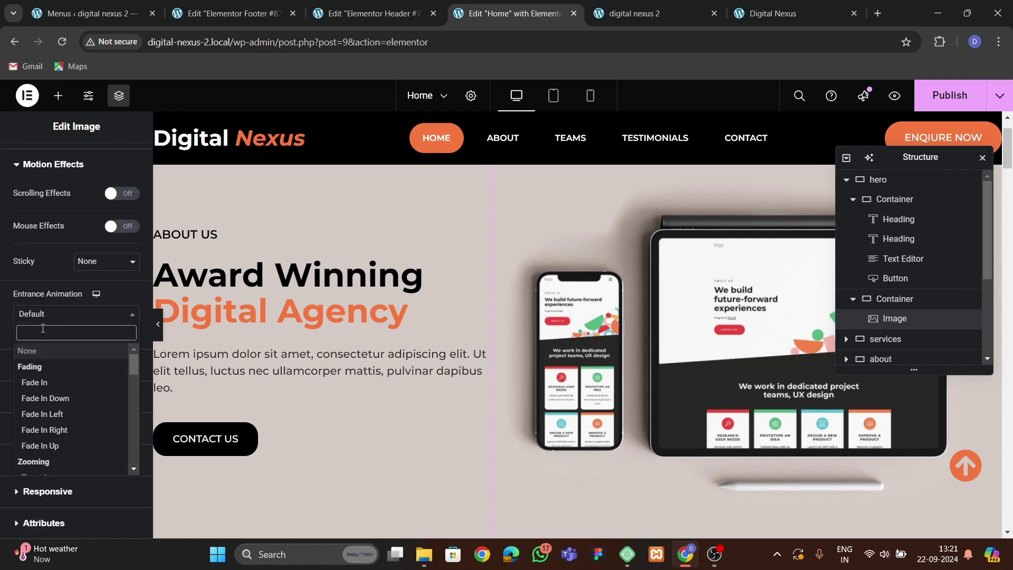
text(z)
key(Return)
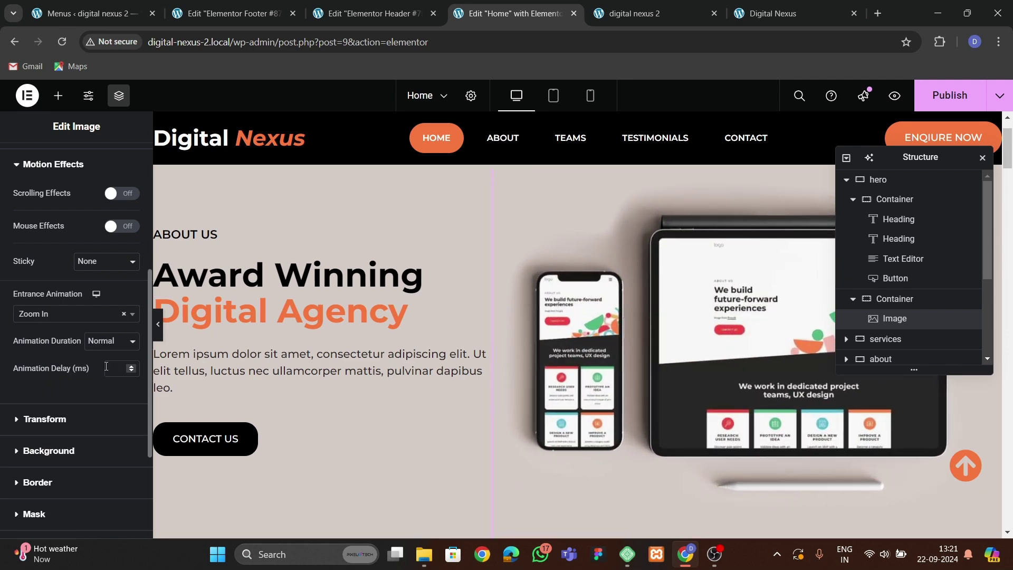
click(110, 368)
text(1000)
click(950, 95)
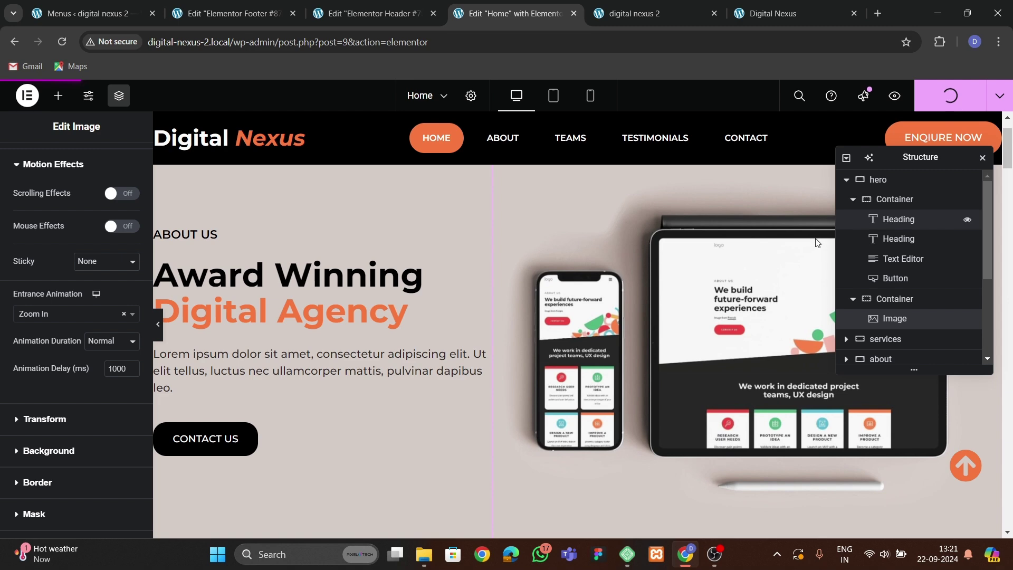
click(622, 24)
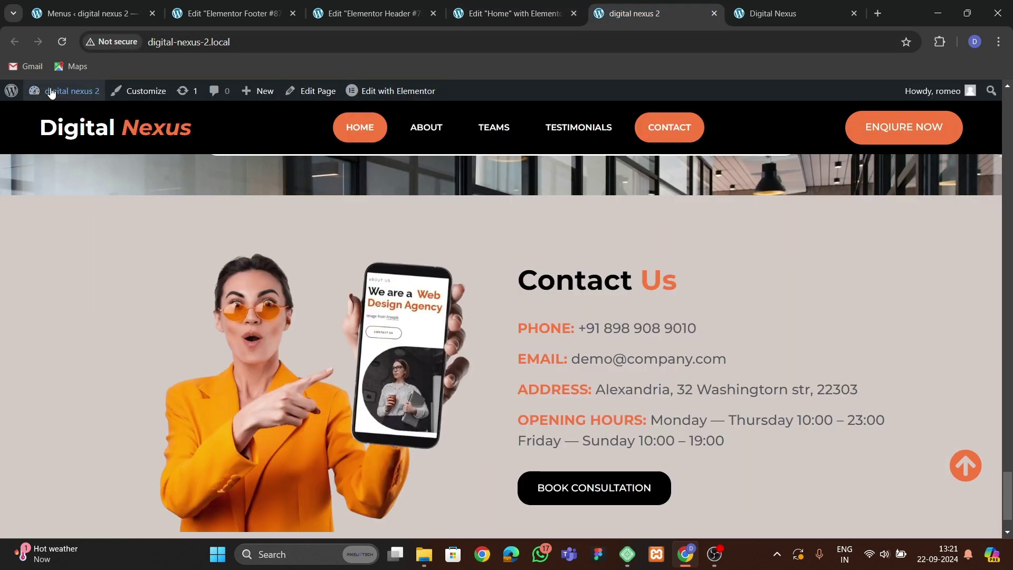
click(61, 41)
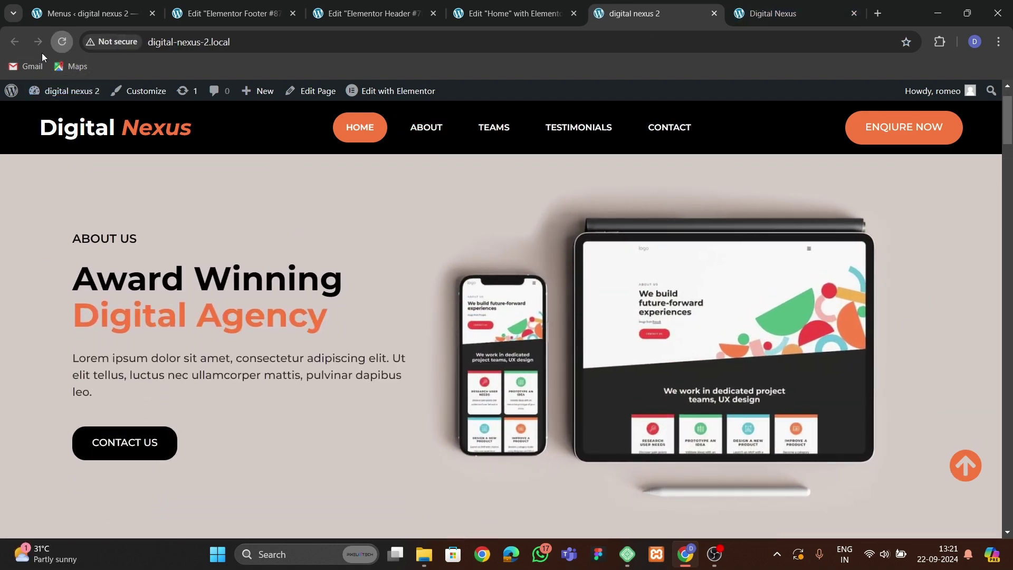
click(188, 42)
key(Return)
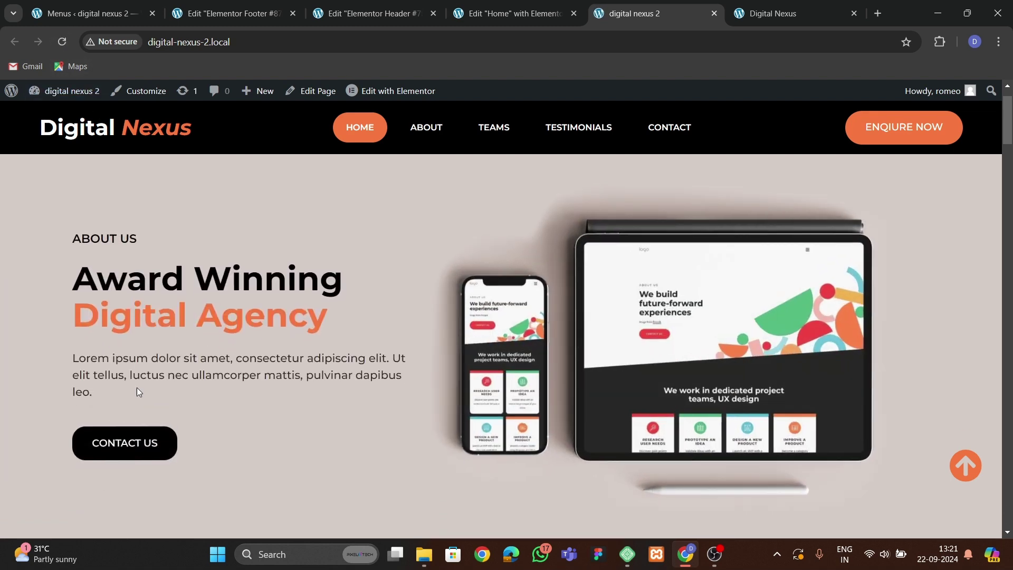
click(506, 13)
scroll(465, 315, up, 3)
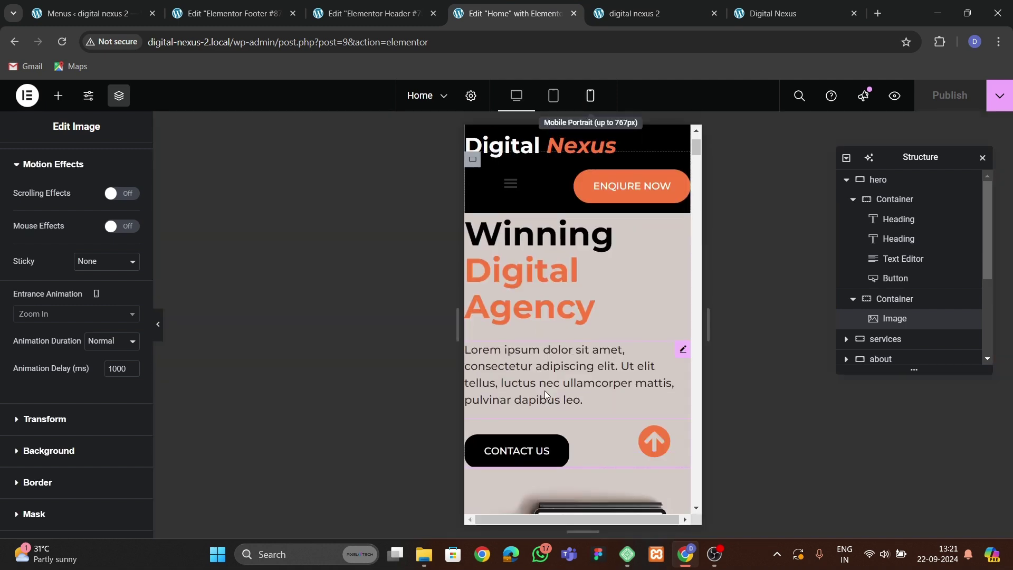
On mobile, set the hero container's padding to 60/20/30/20 px.
scroll(549, 393, up, 3)
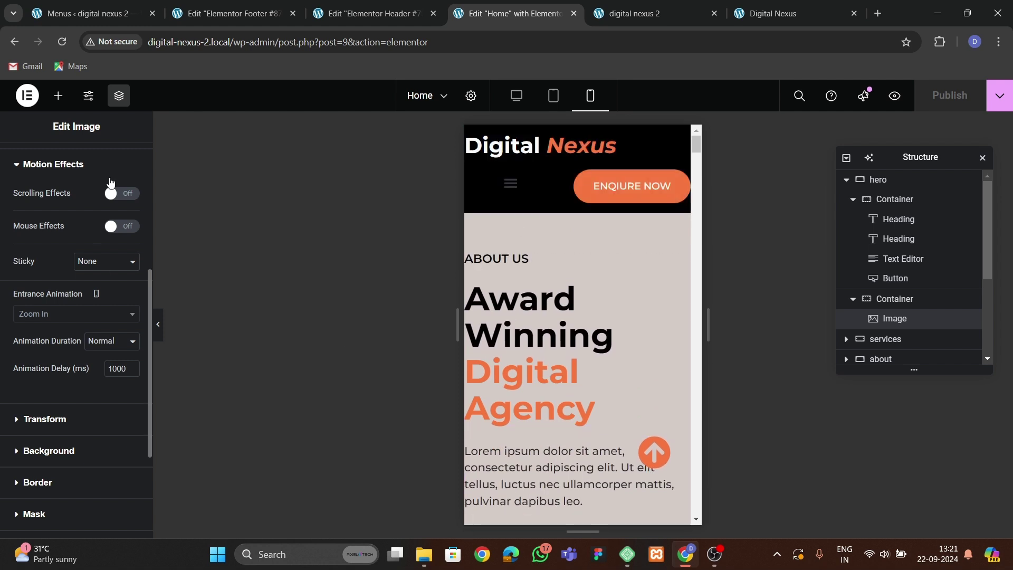
scroll(109, 183, up, 5)
click(40, 207)
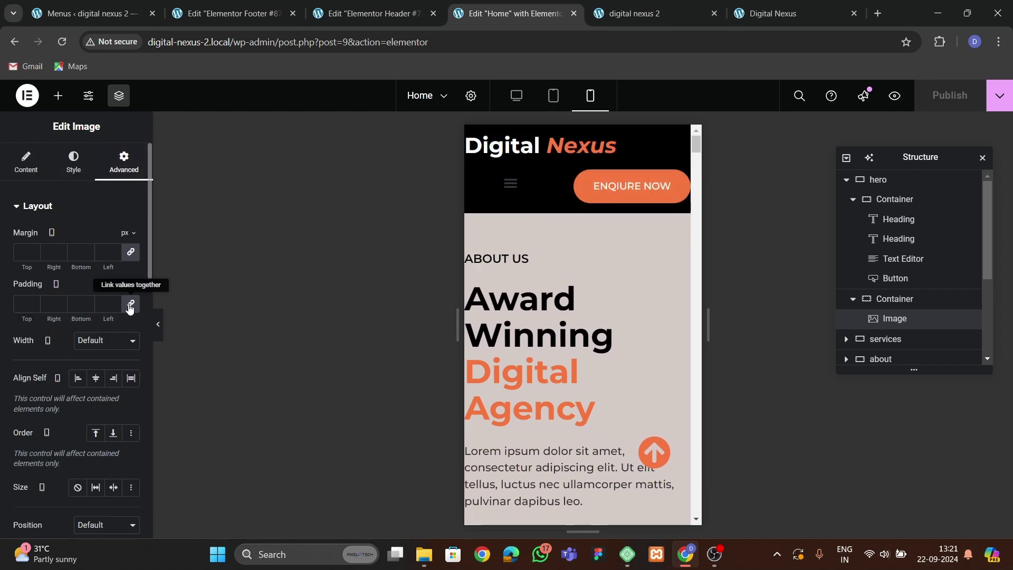
click(581, 211)
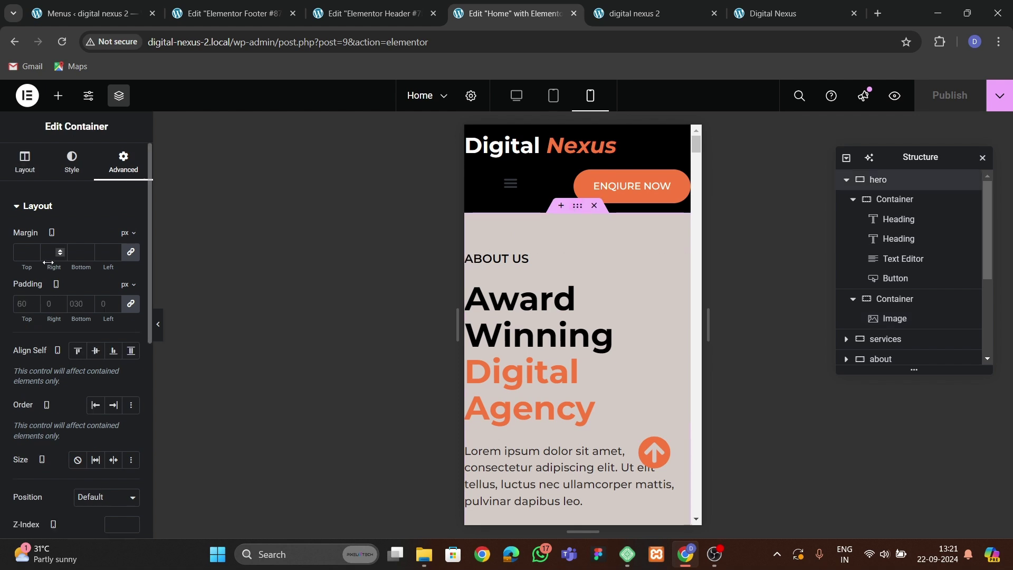
drag(124, 319, 41, 318)
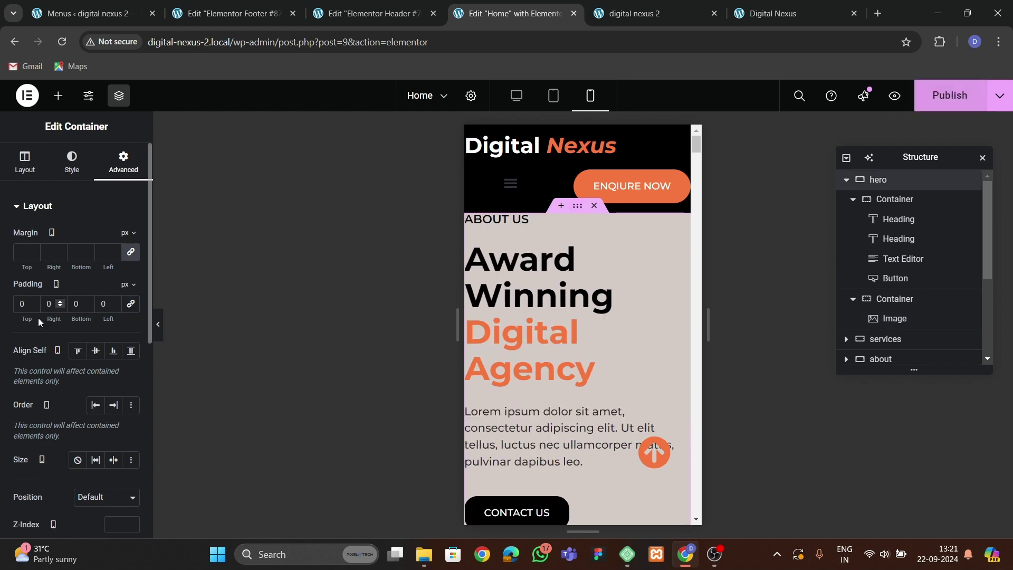
text(6)
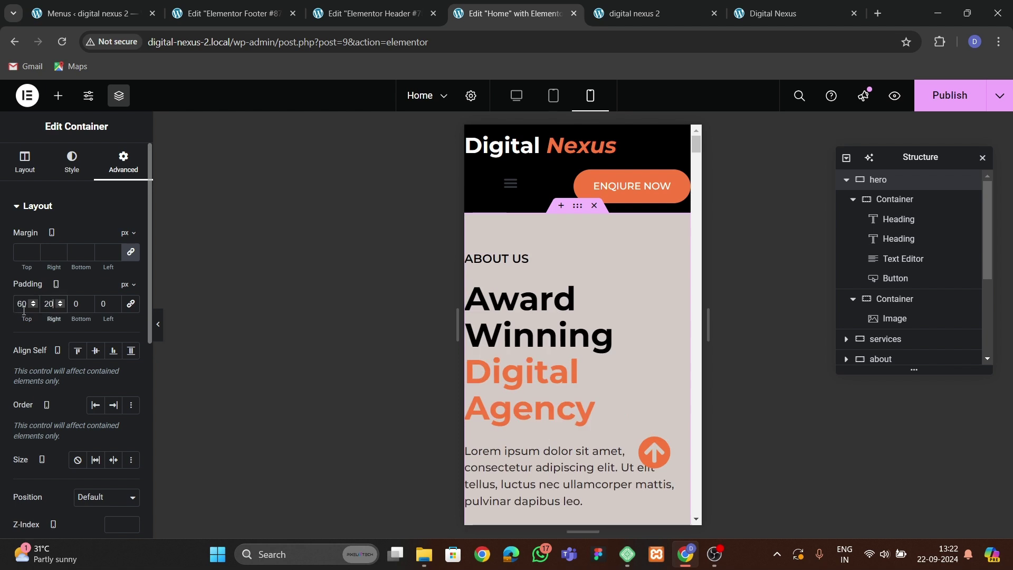
key(Tab)
text(290)
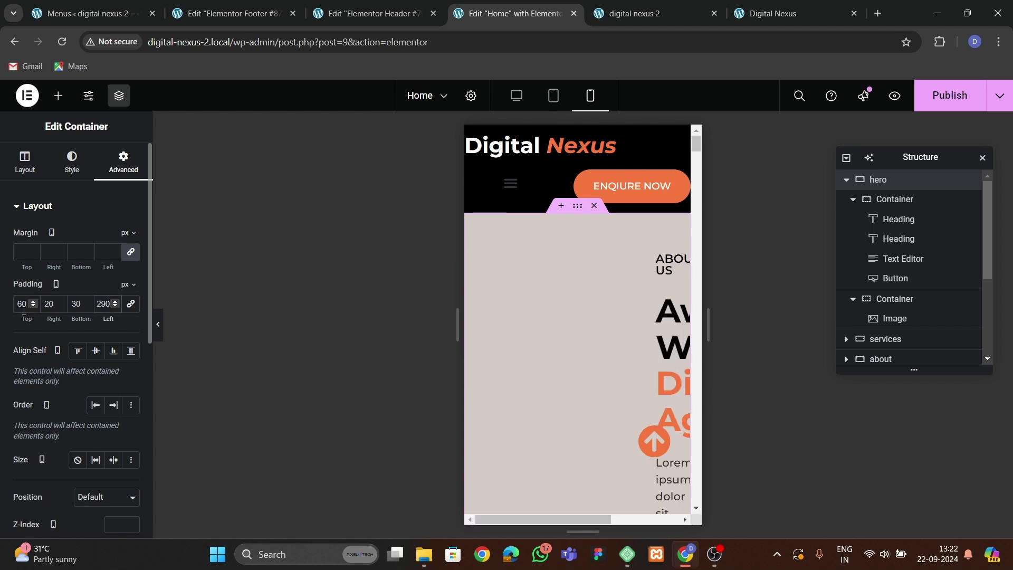
key(BackSpace)
key(BackSpace)
key(BackSpace)
text(20)
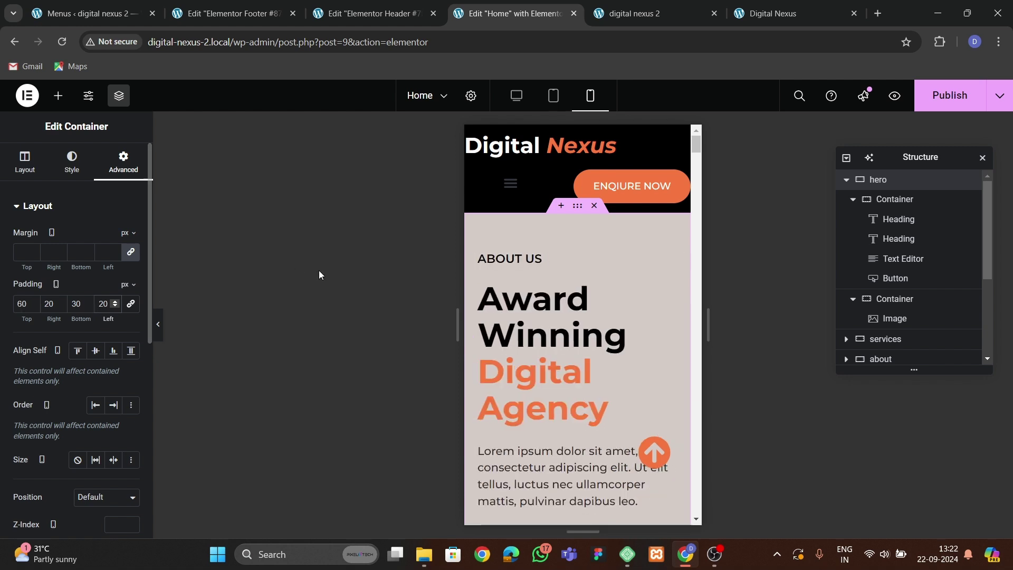
Set the Award Winning heading's typography to 35 px size and 1.2 line height.
click(523, 318)
click(73, 161)
click(130, 293)
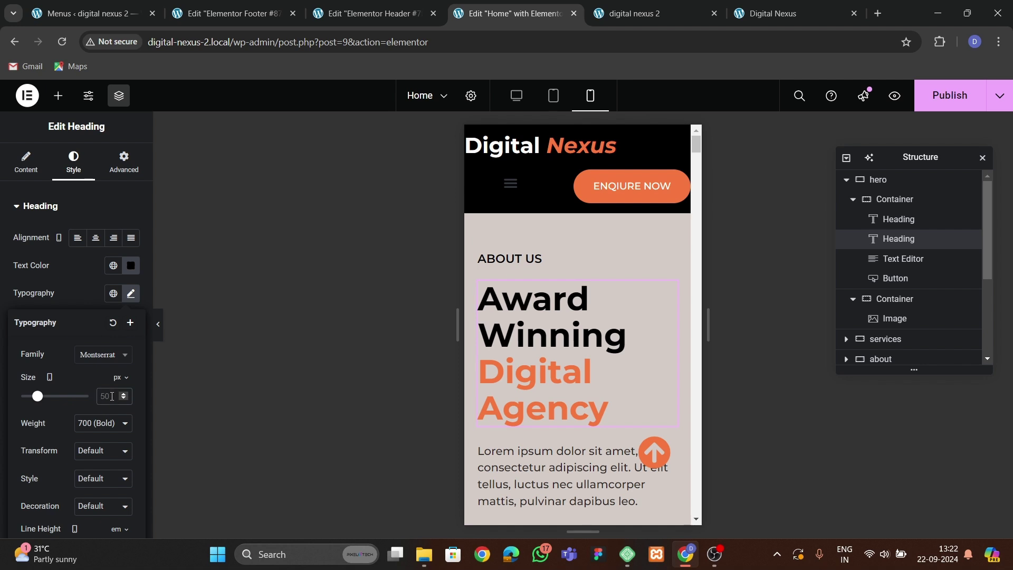
text(5)
key(BackSpace)
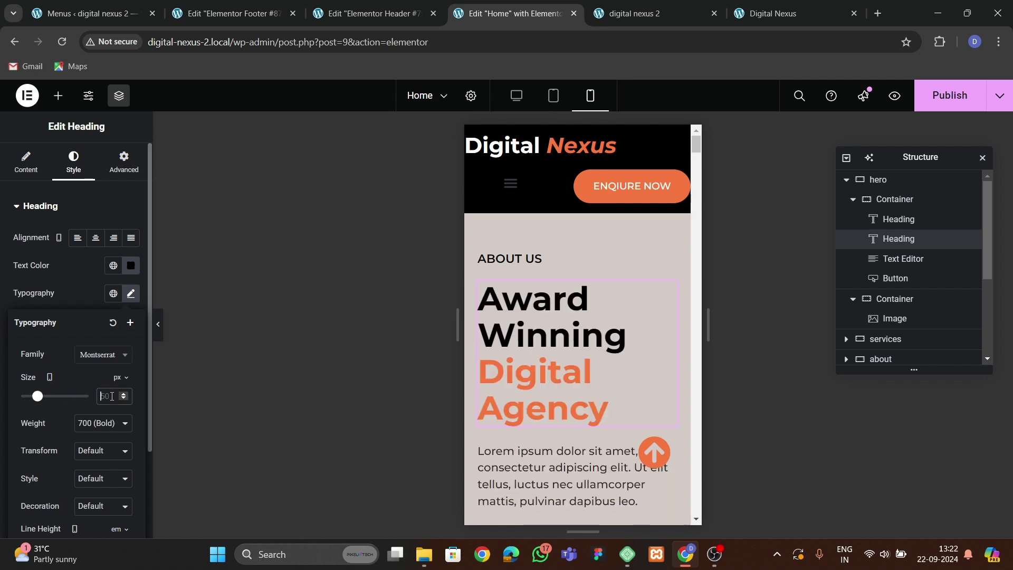
text(35)
scroll(109, 384, down, 2)
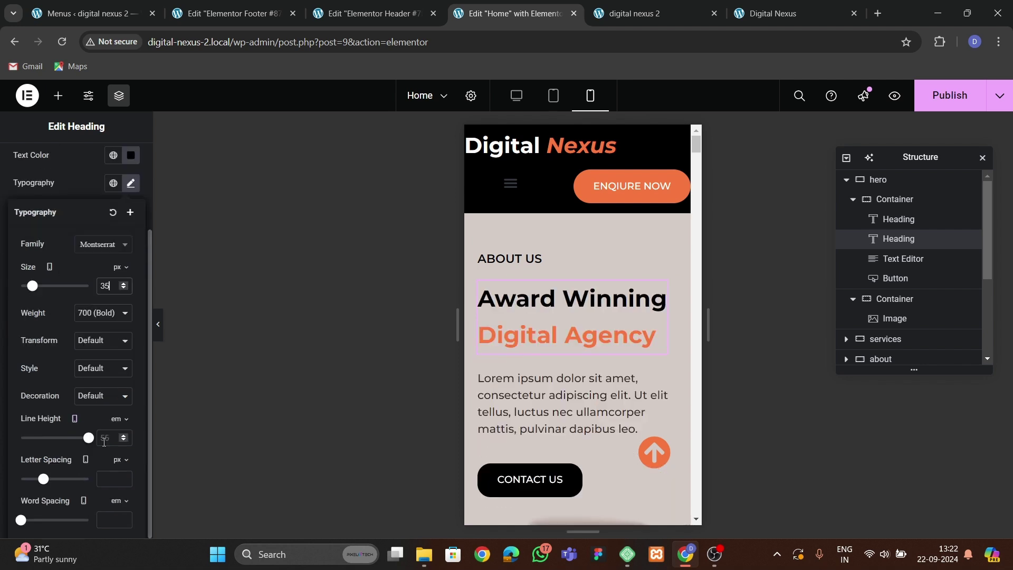
click(121, 439)
text(1.1)
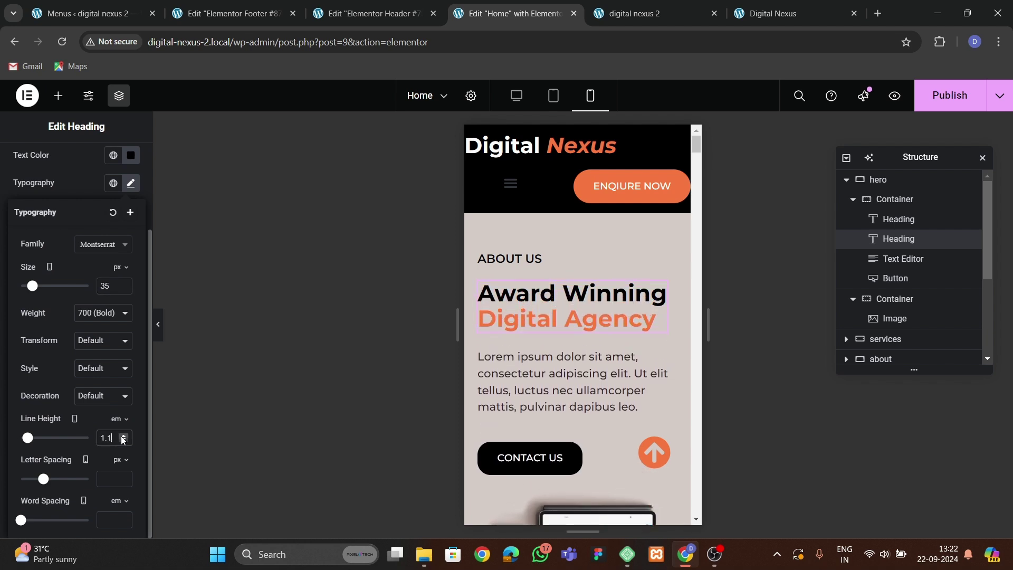
click(122, 435)
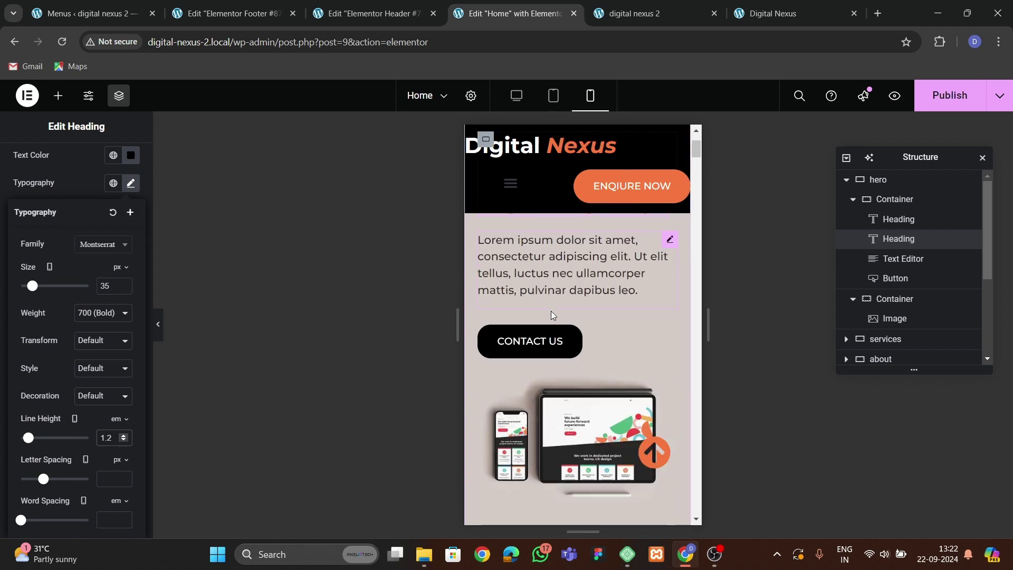
Set the services section container's padding to 0/20/60/20 px.
click(526, 346)
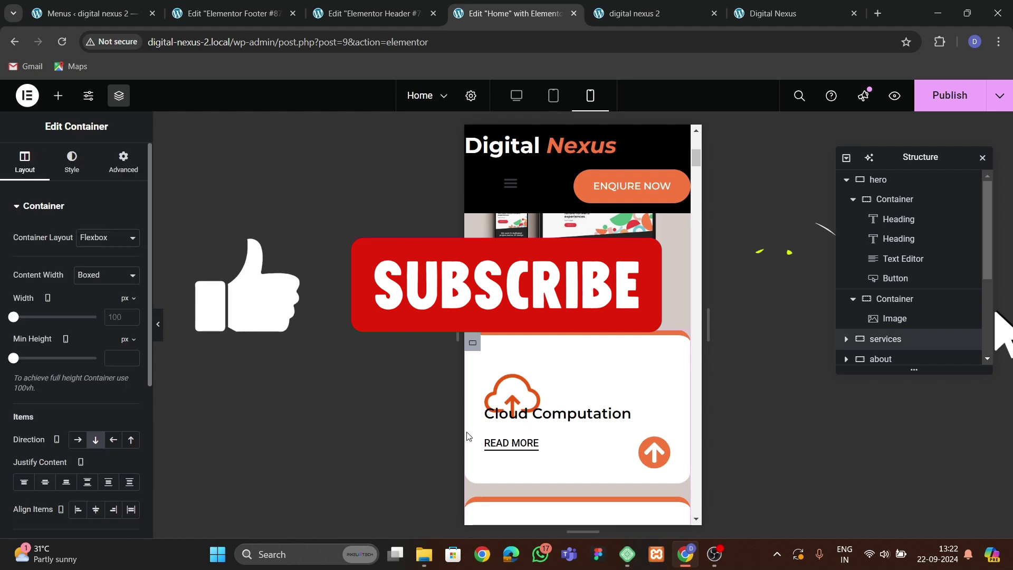
click(138, 171)
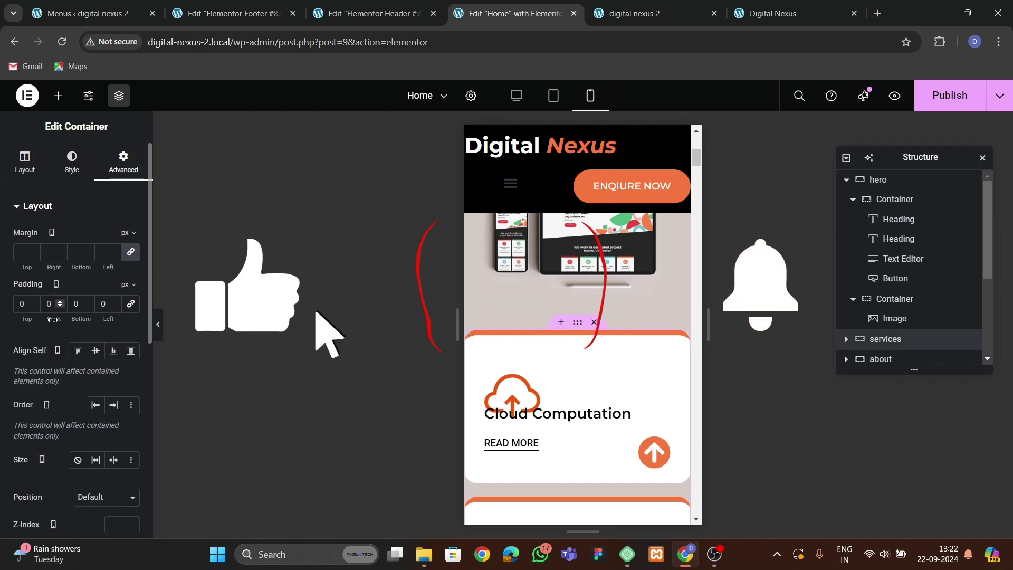
click(46, 305)
text(2)
key(Tab)
text(6020)
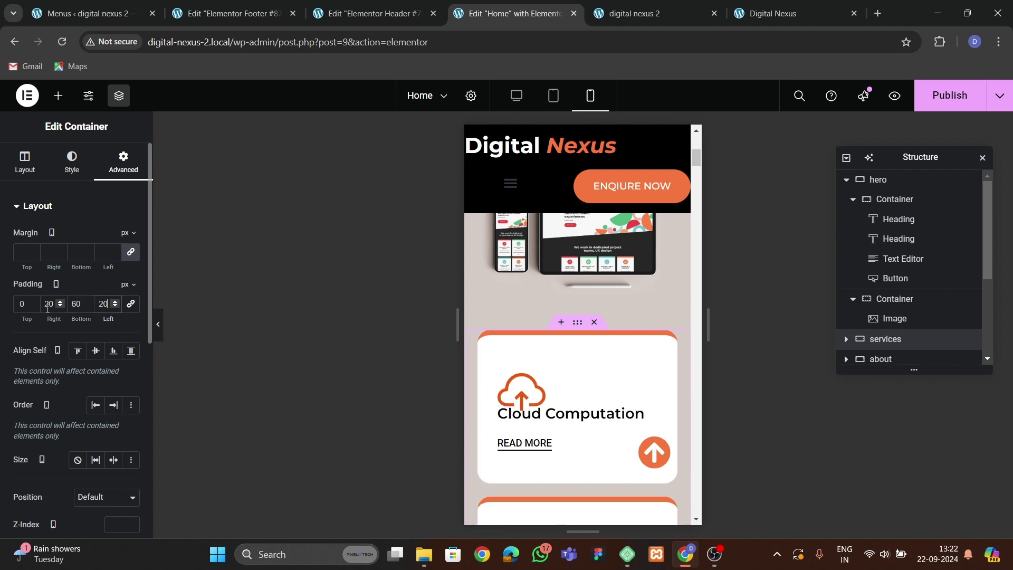
scroll(490, 308, down, 3)
scroll(559, 311, up, 1)
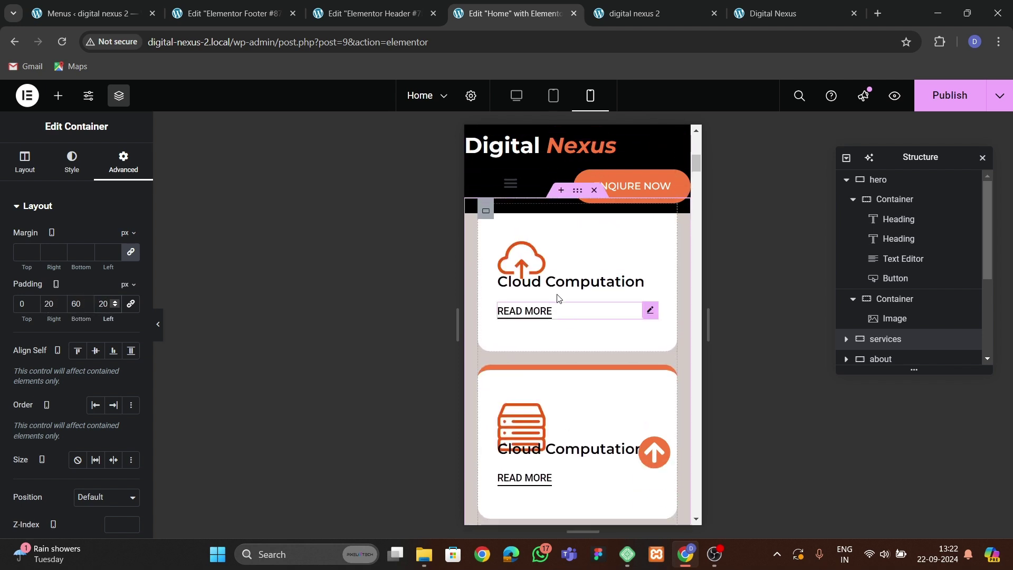
Give the cloud icon image a 30 px bottom margin and copy its style.
click(554, 282)
click(540, 248)
click(124, 161)
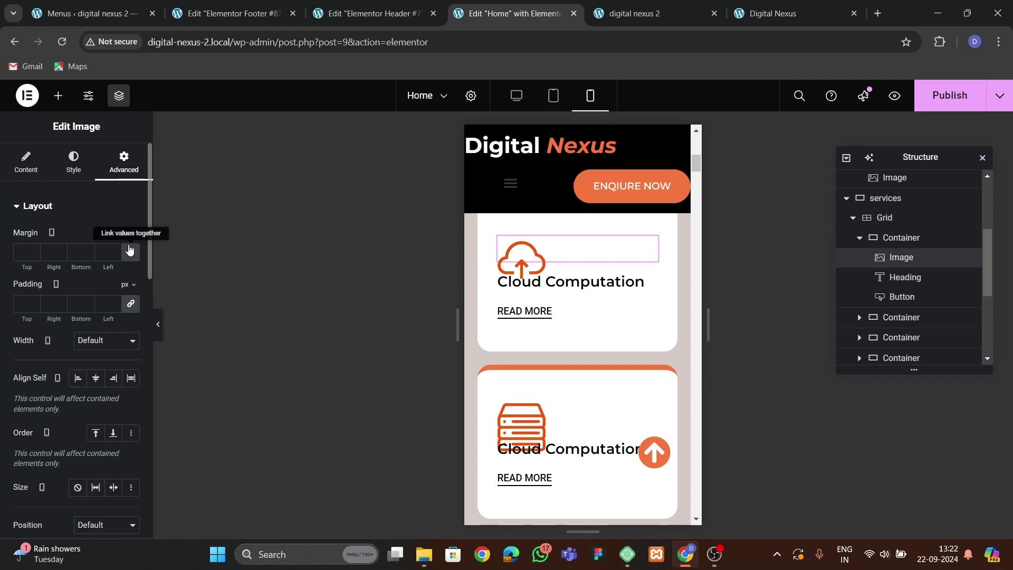
click(88, 249)
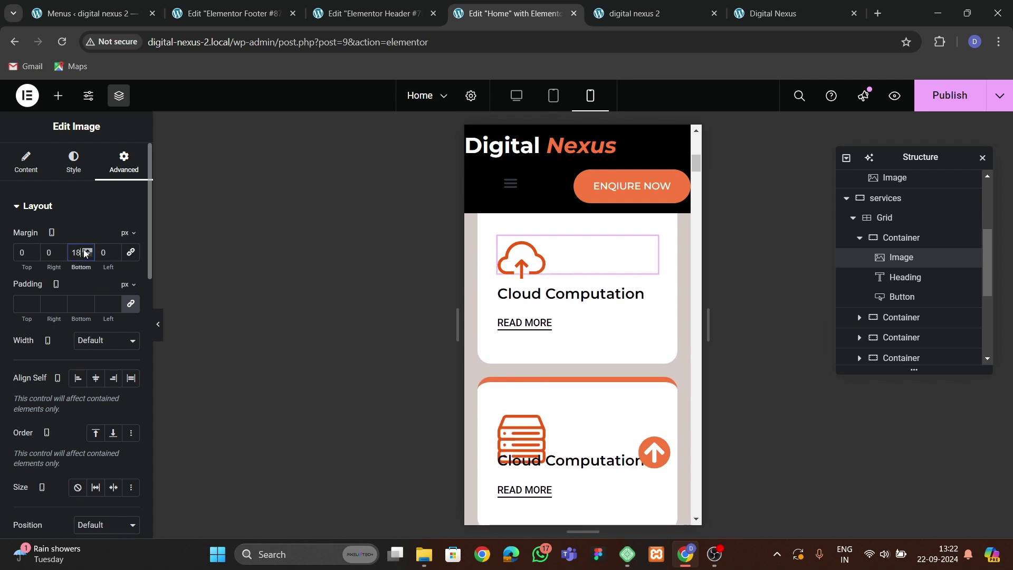
right_click(583, 258)
click(607, 320)
Paste the cloud icon's style onto the server, clipboard and code icons.
click(590, 321)
right_click(590, 321)
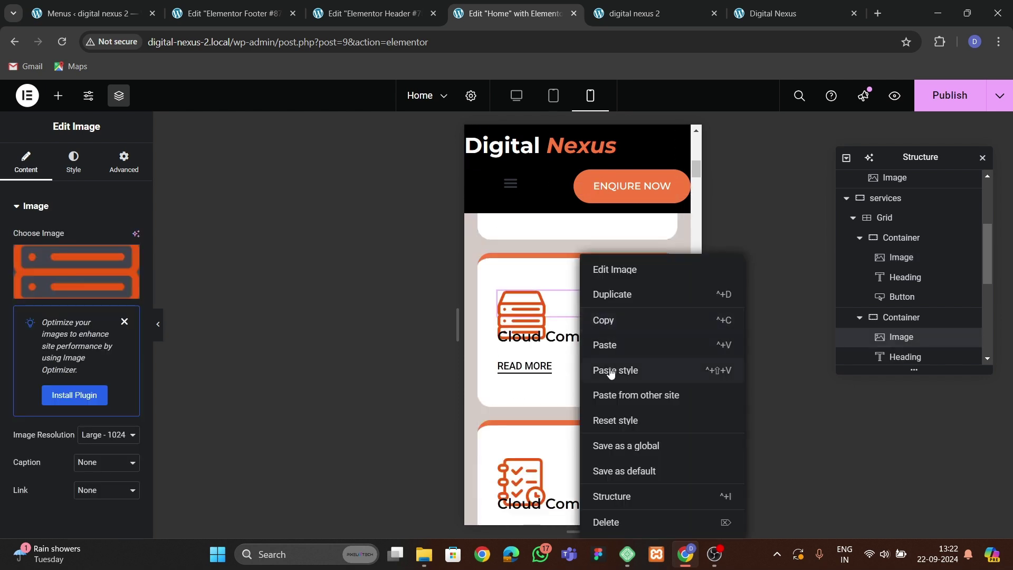
click(593, 368)
click(584, 362)
right_click(585, 361)
click(596, 370)
scroll(580, 364, down, 3)
click(573, 360)
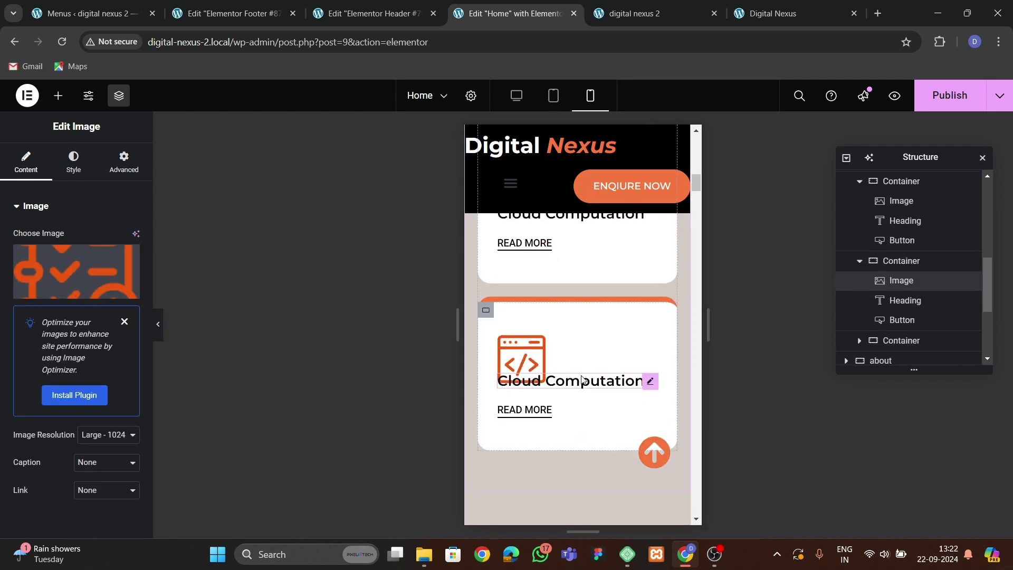
right_click(572, 359)
click(593, 369)
scroll(562, 376, down, 2)
scroll(561, 375, up, 5)
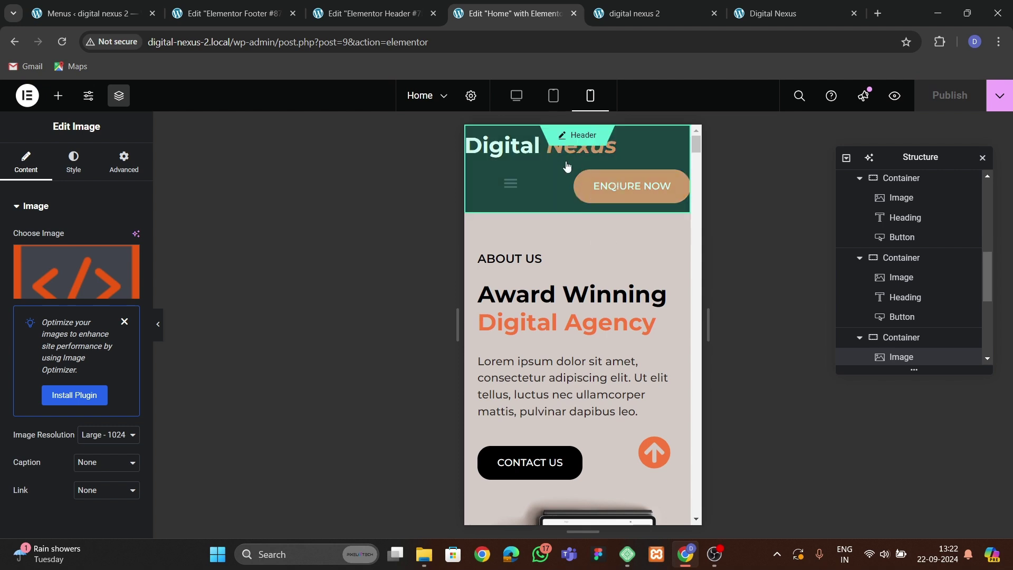
scroll(546, 323, down, 15)
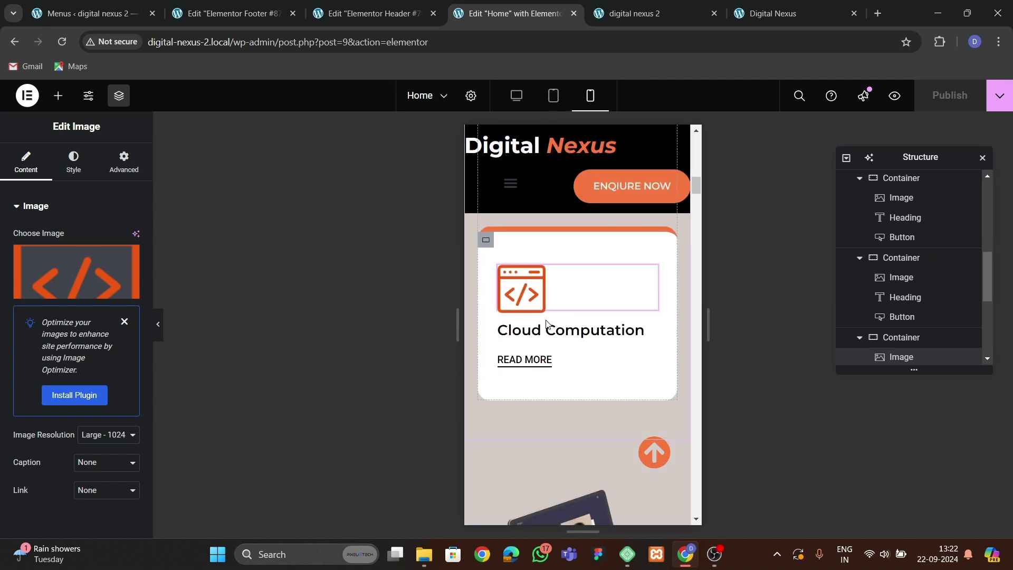
scroll(546, 319, down, 10)
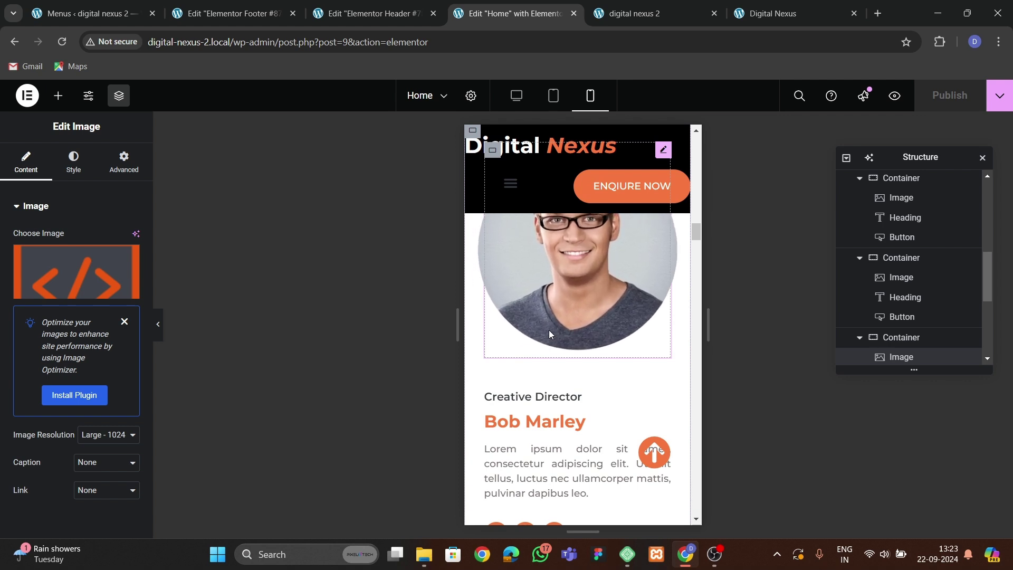
On the live home page, inspect it in DevTools at a 320 px mobile width.
click(651, 17)
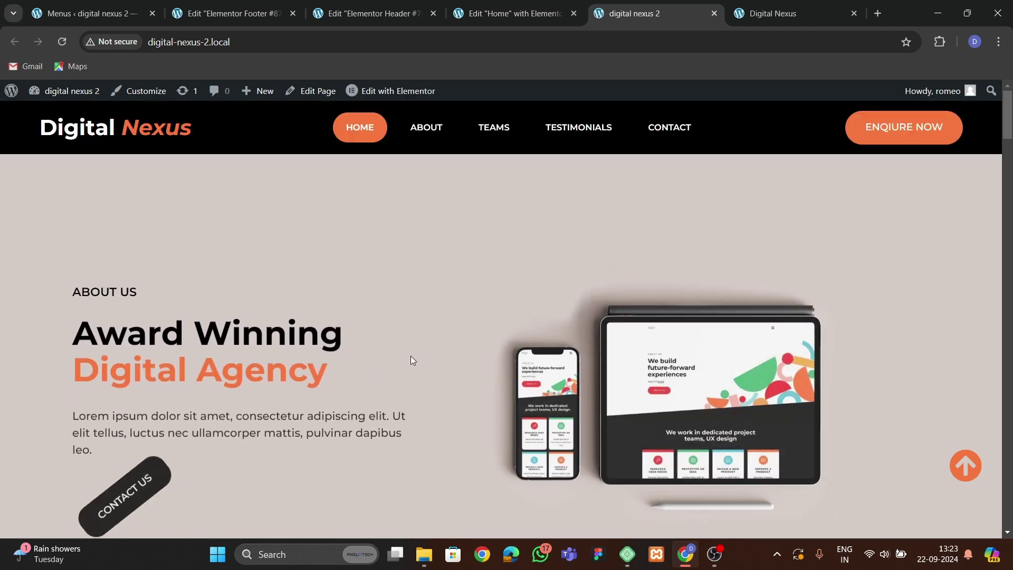
right_click(445, 375)
click(460, 420)
scroll(278, 315, down, 7)
scroll(312, 370, down, 7)
scroll(315, 373, up, 8)
drag(189, 341, 211, 340)
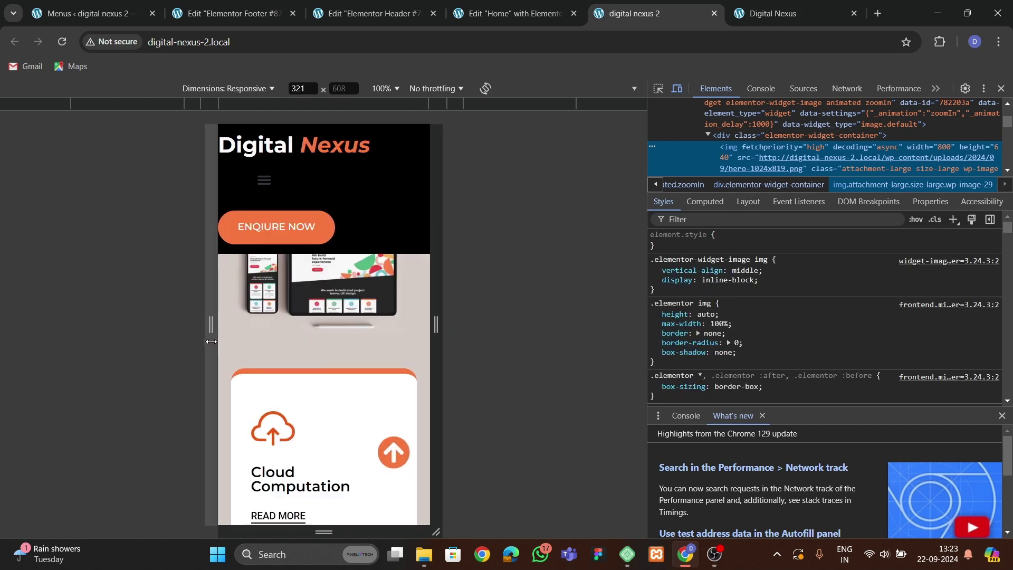
scroll(294, 378, down, 8)
scroll(325, 403, up, 3)
scroll(325, 404, up, 5)
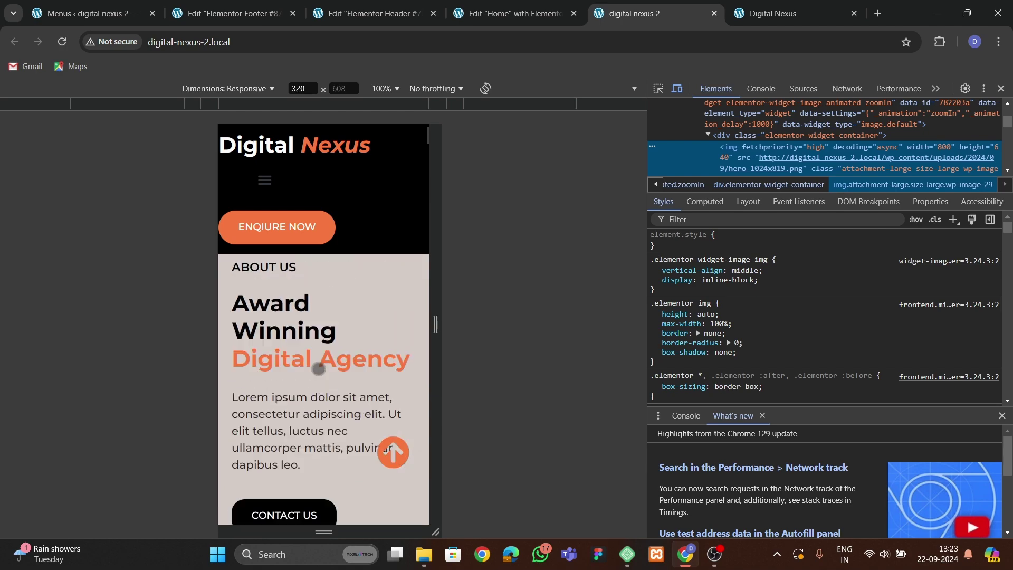
Close DevTools and jump to the Contact Us section from the menu's CONTACT link.
click(1000, 88)
scroll(233, 319, down, 5)
scroll(233, 319, up, 5)
scroll(522, 130, down, 4)
click(667, 127)
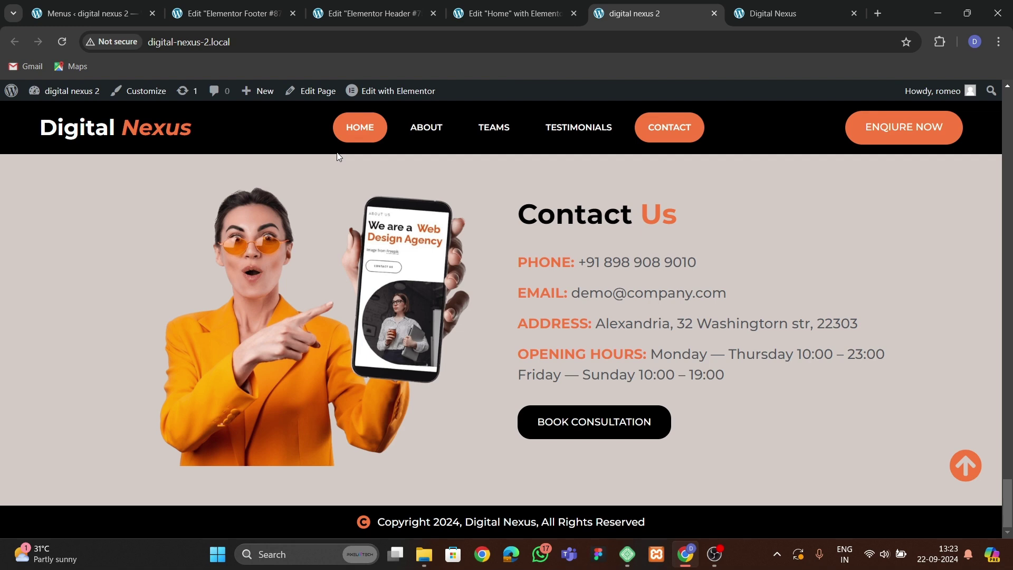
scroll(370, 274, up, 3)
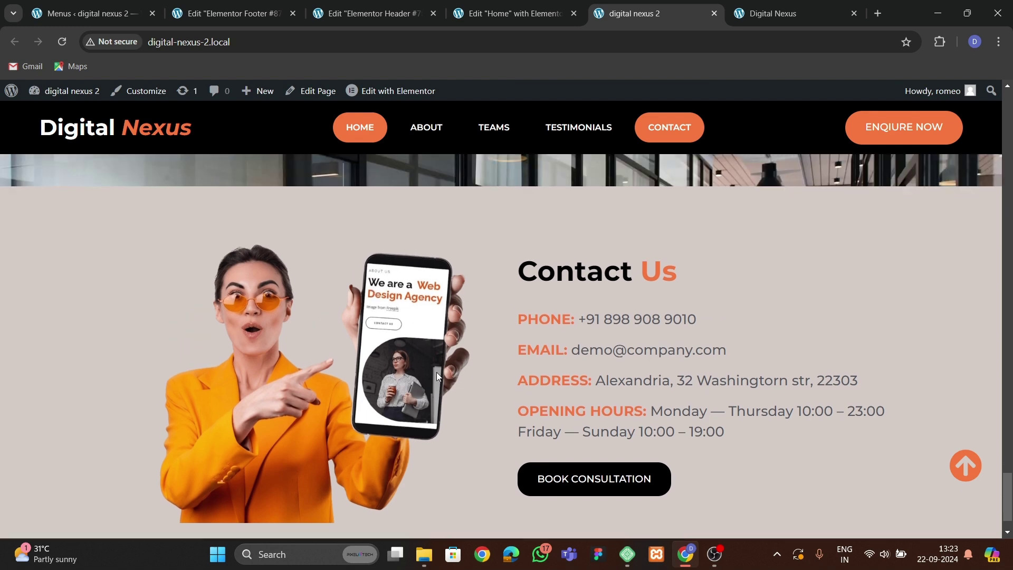